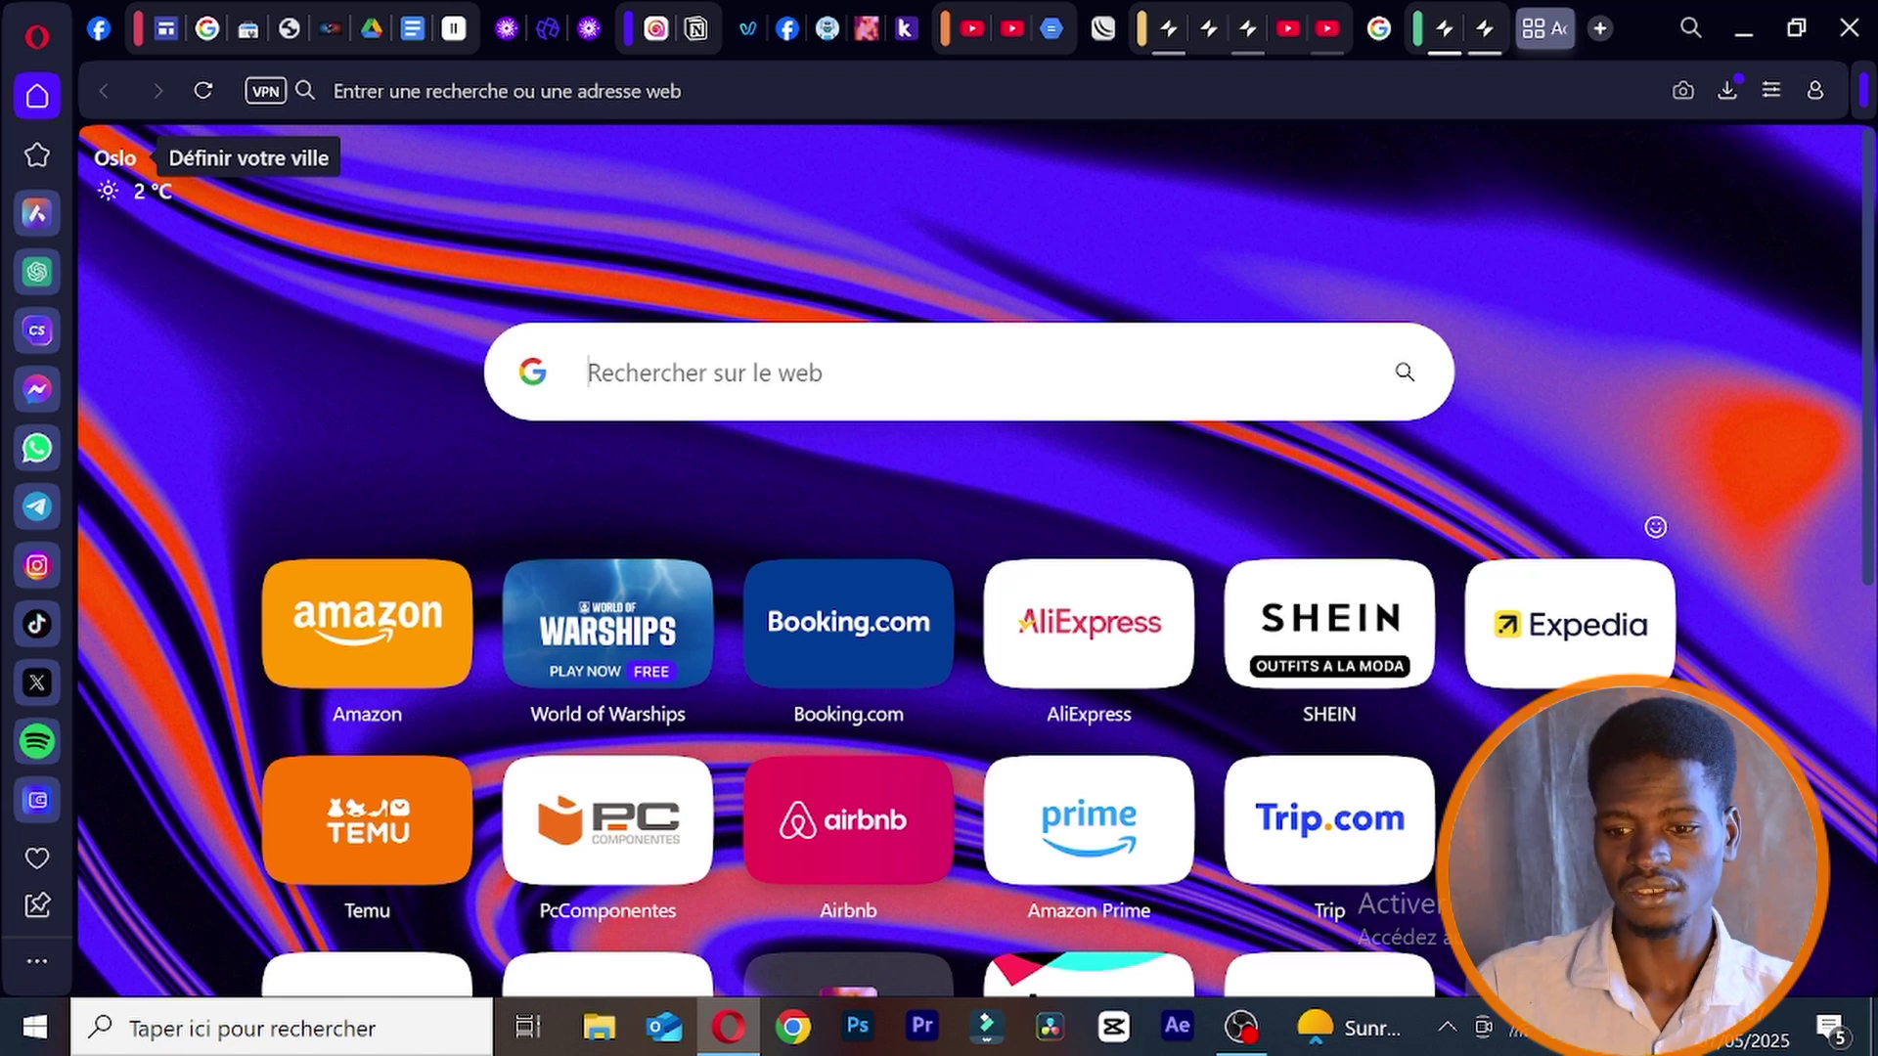
- Search the web for "glide" and open the Glide website from the results
click(588, 373)
text(g)
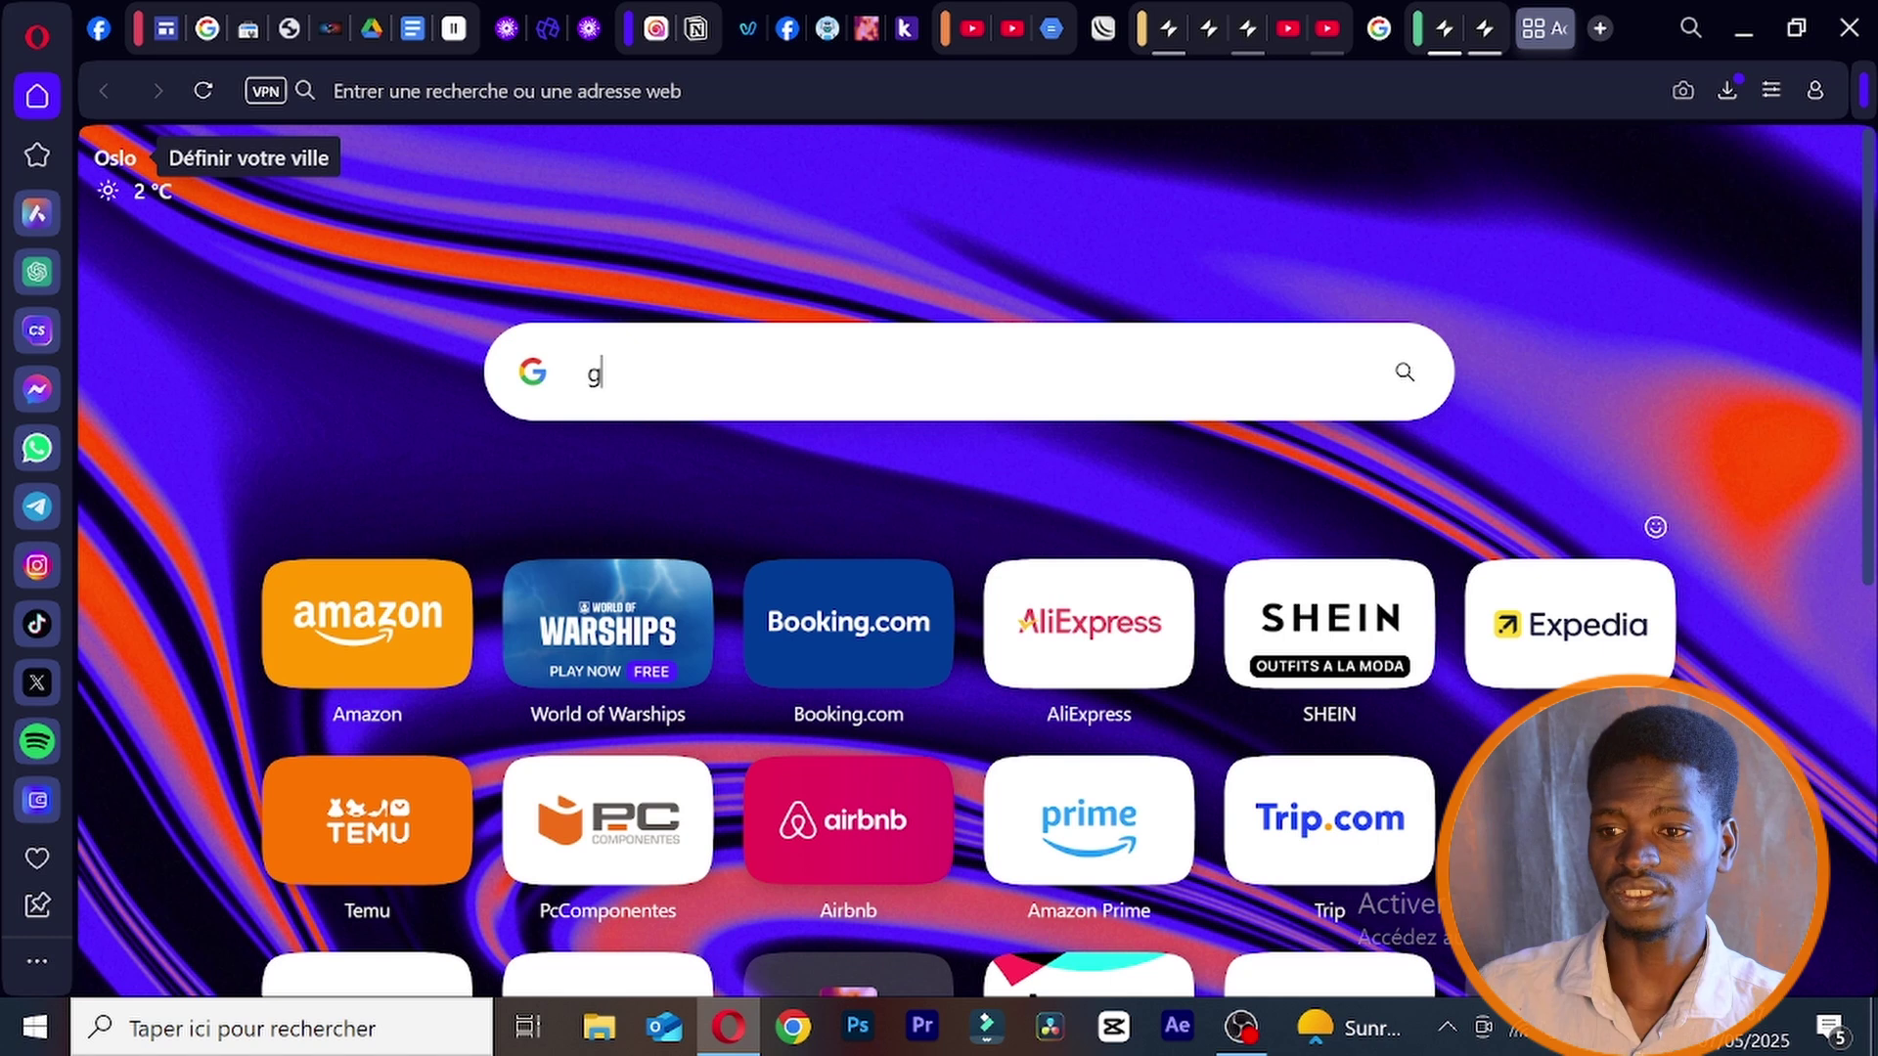
text(li)
key(Return)
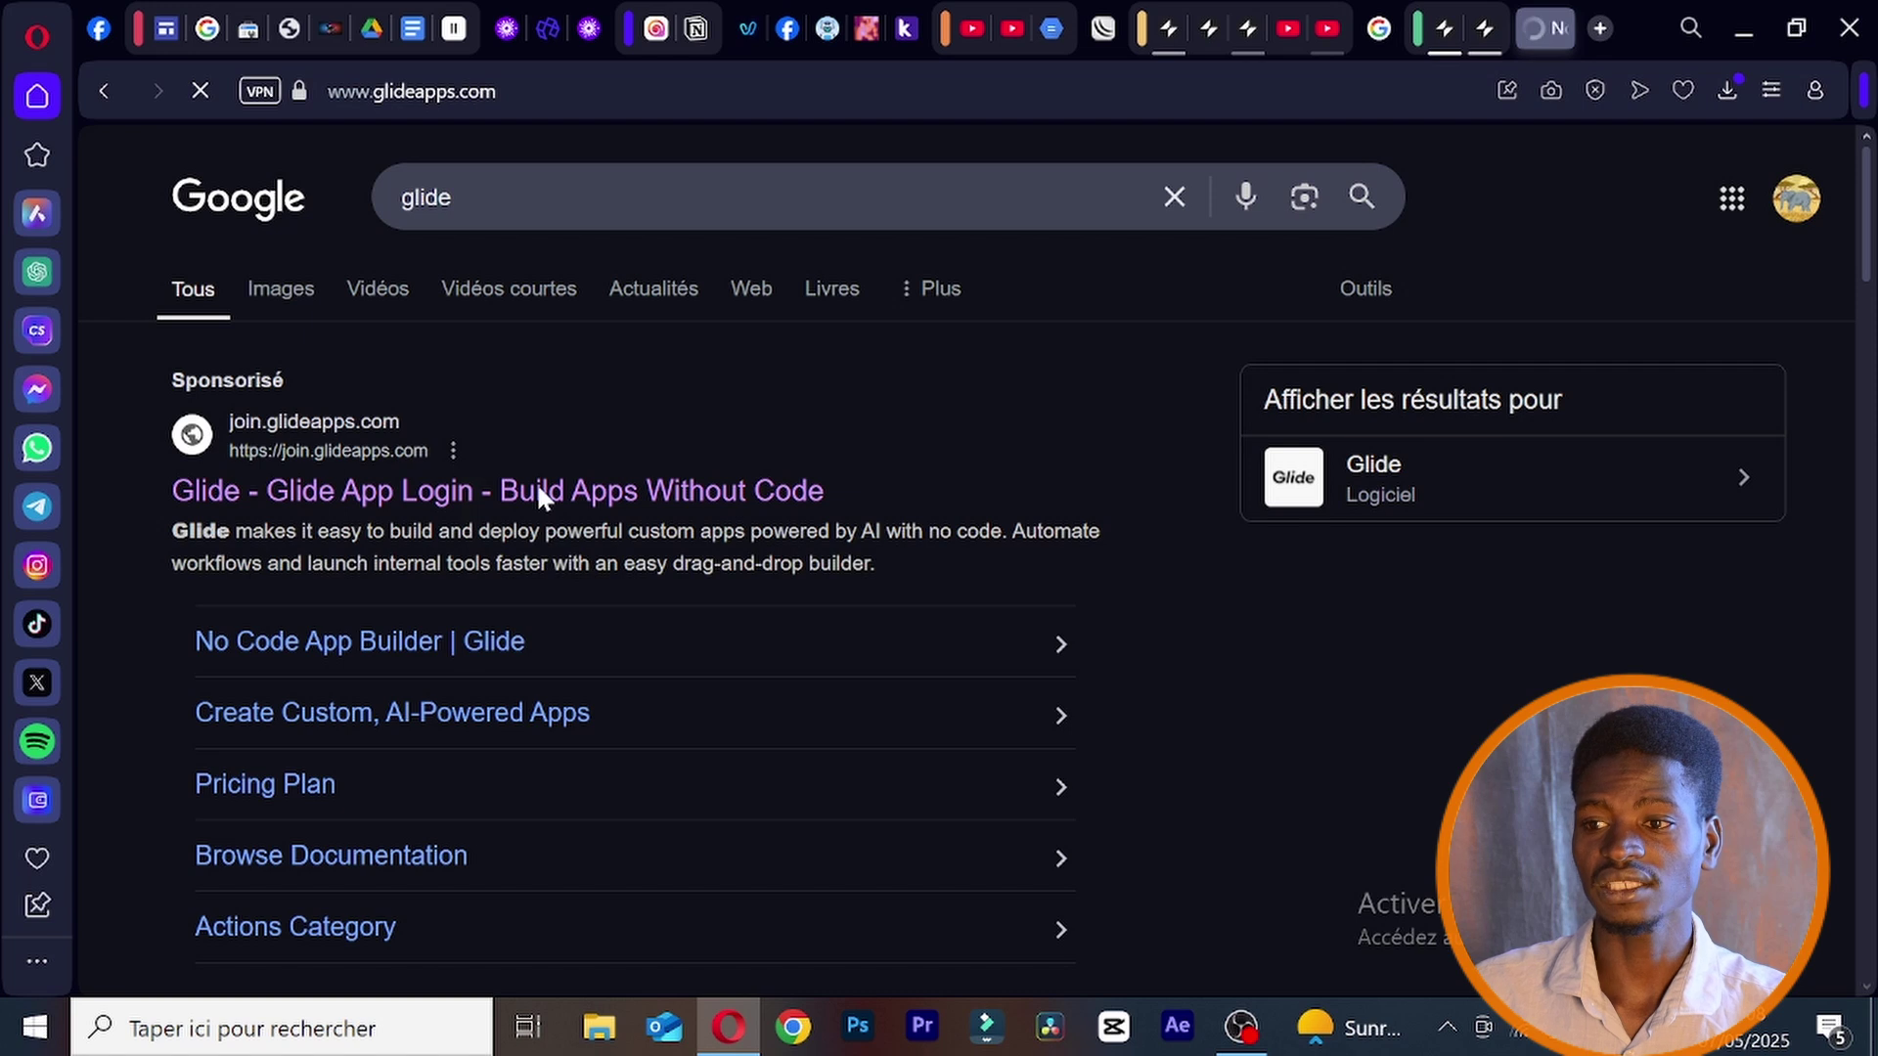
- Look through the Glide homepage, from the App Marketplace introduction to the sections on companies using Glide
scroll(1071, 406, down, 5)
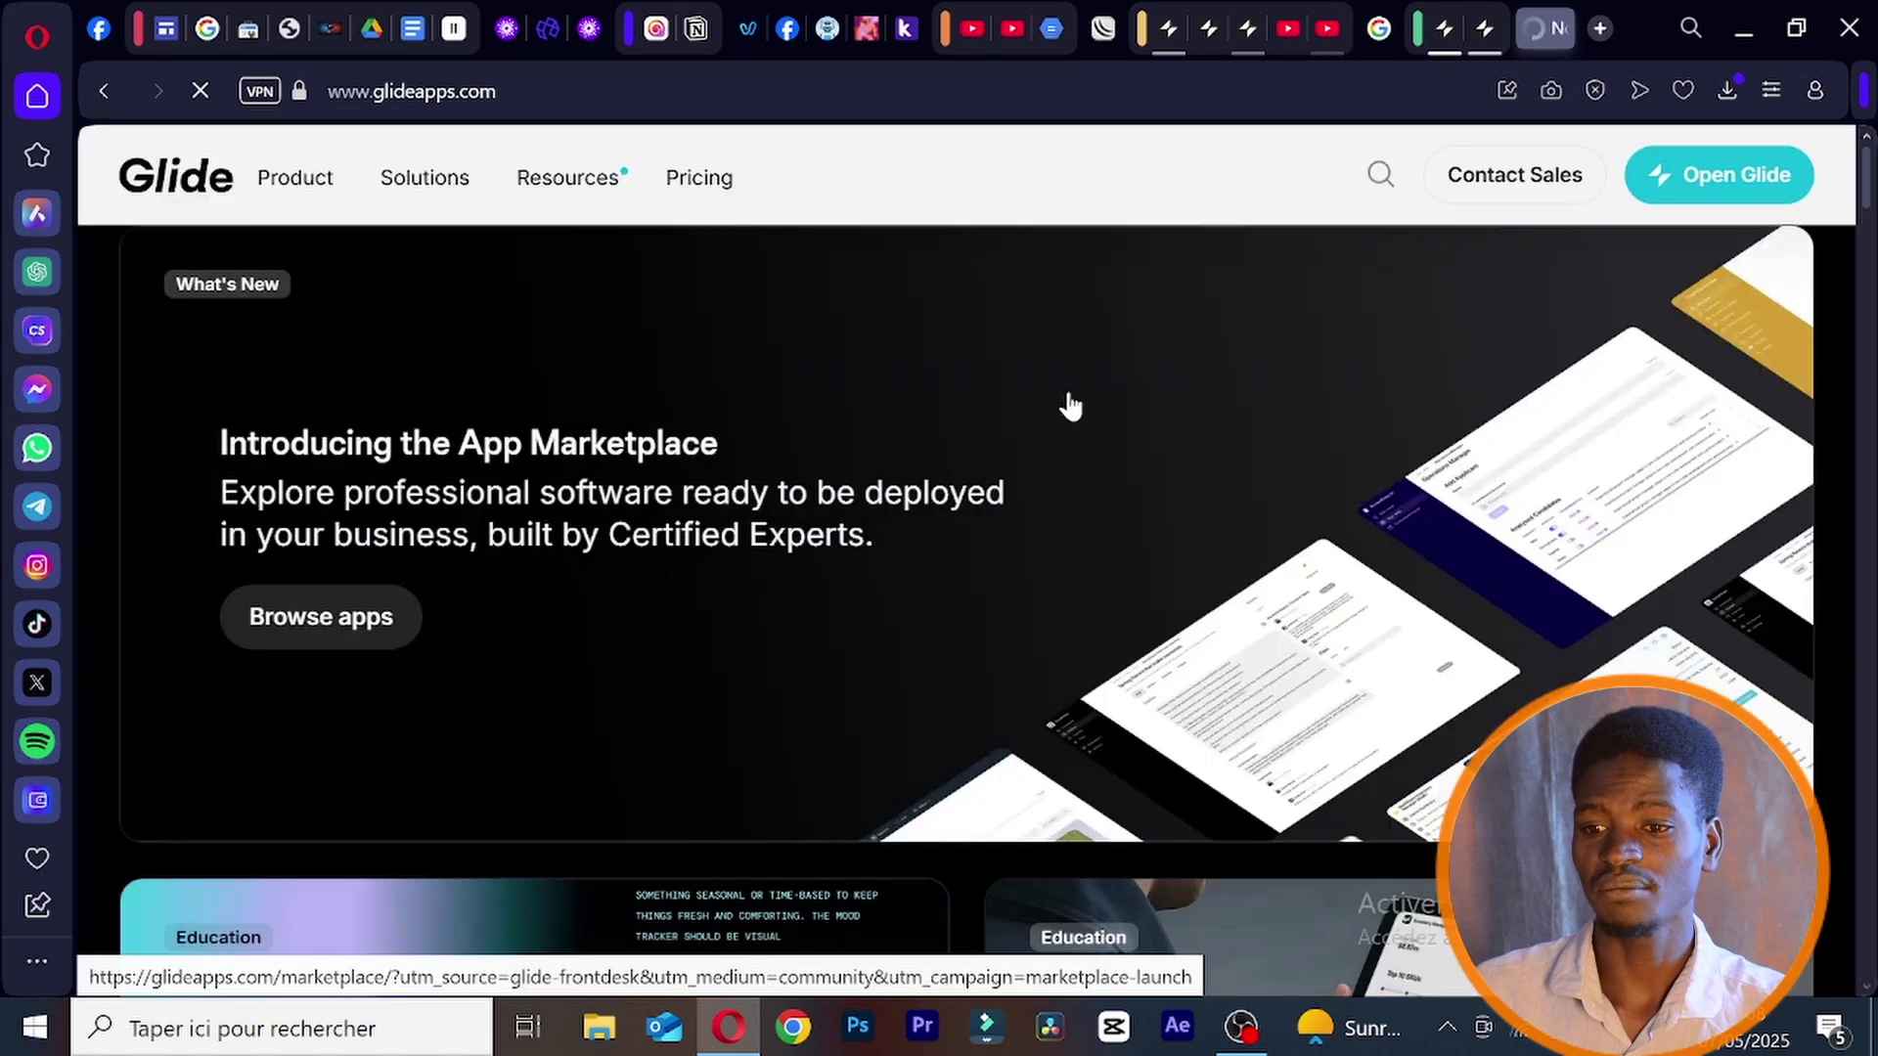
scroll(963, 442, down, 10)
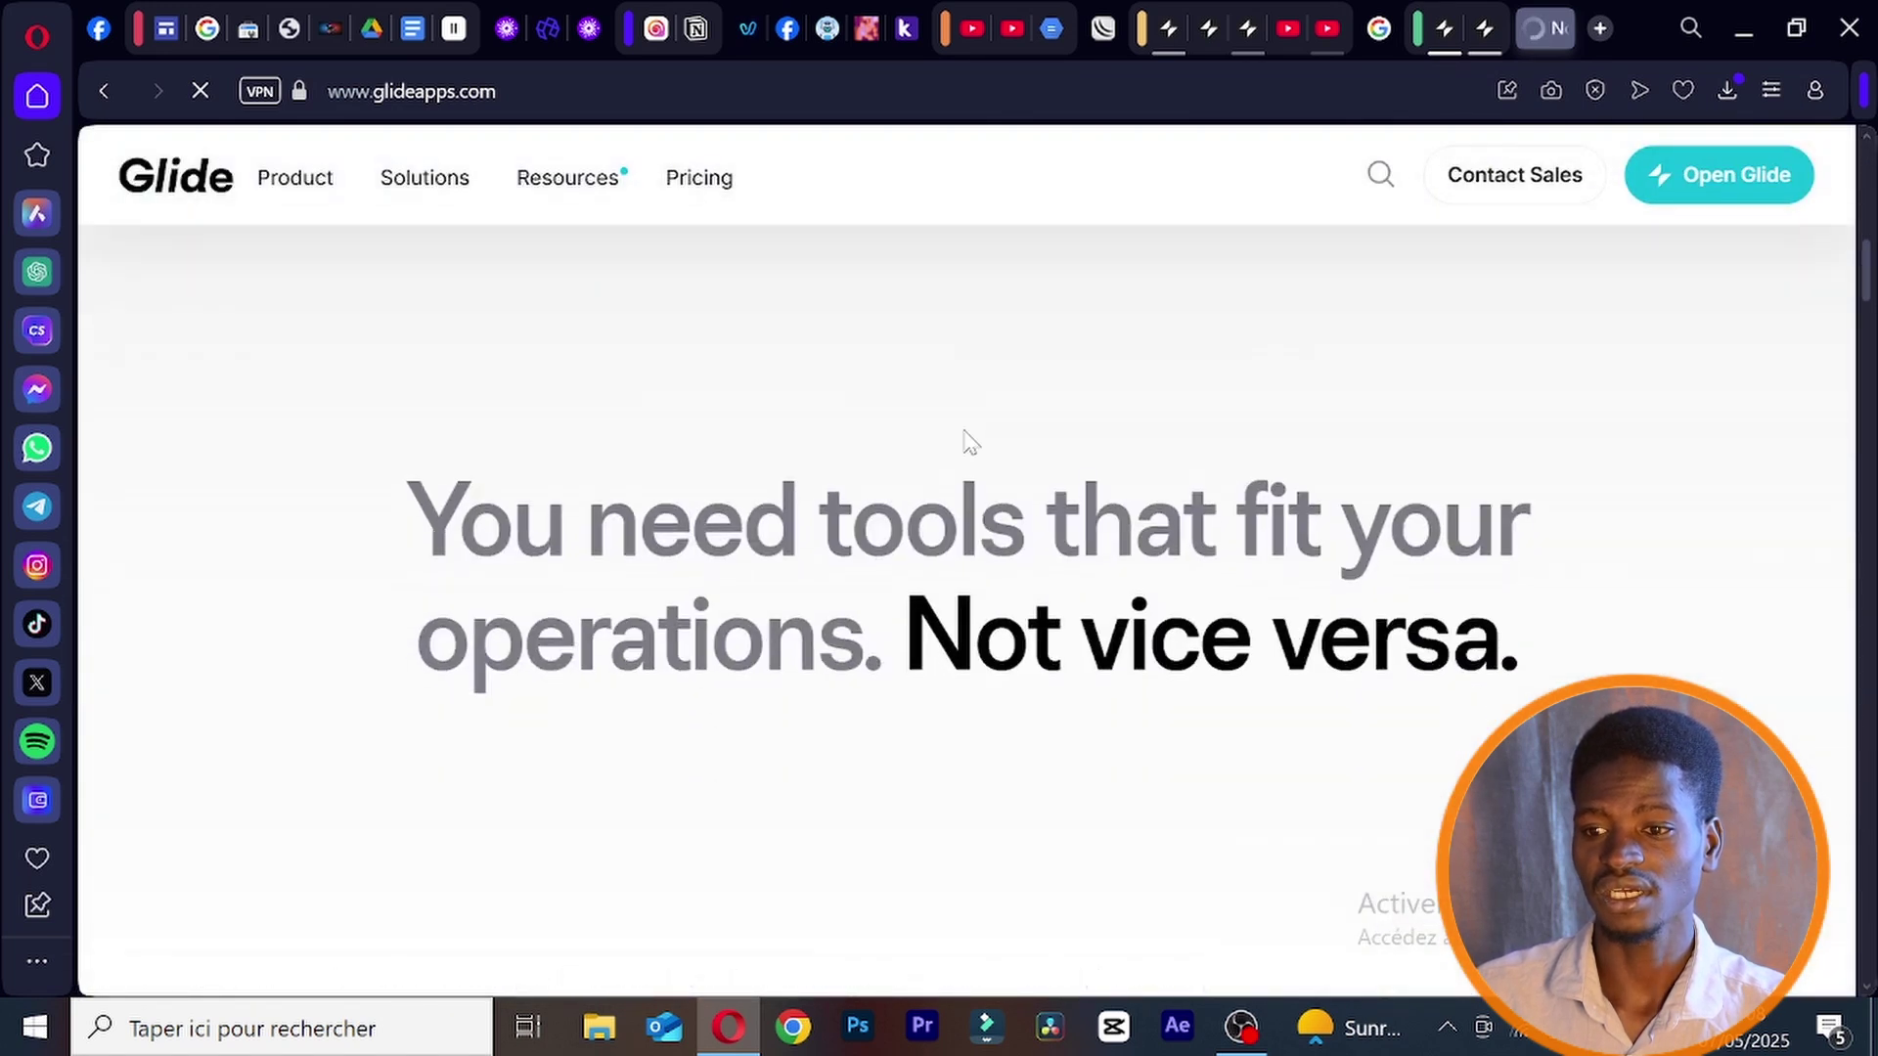
scroll(963, 442, down, 10)
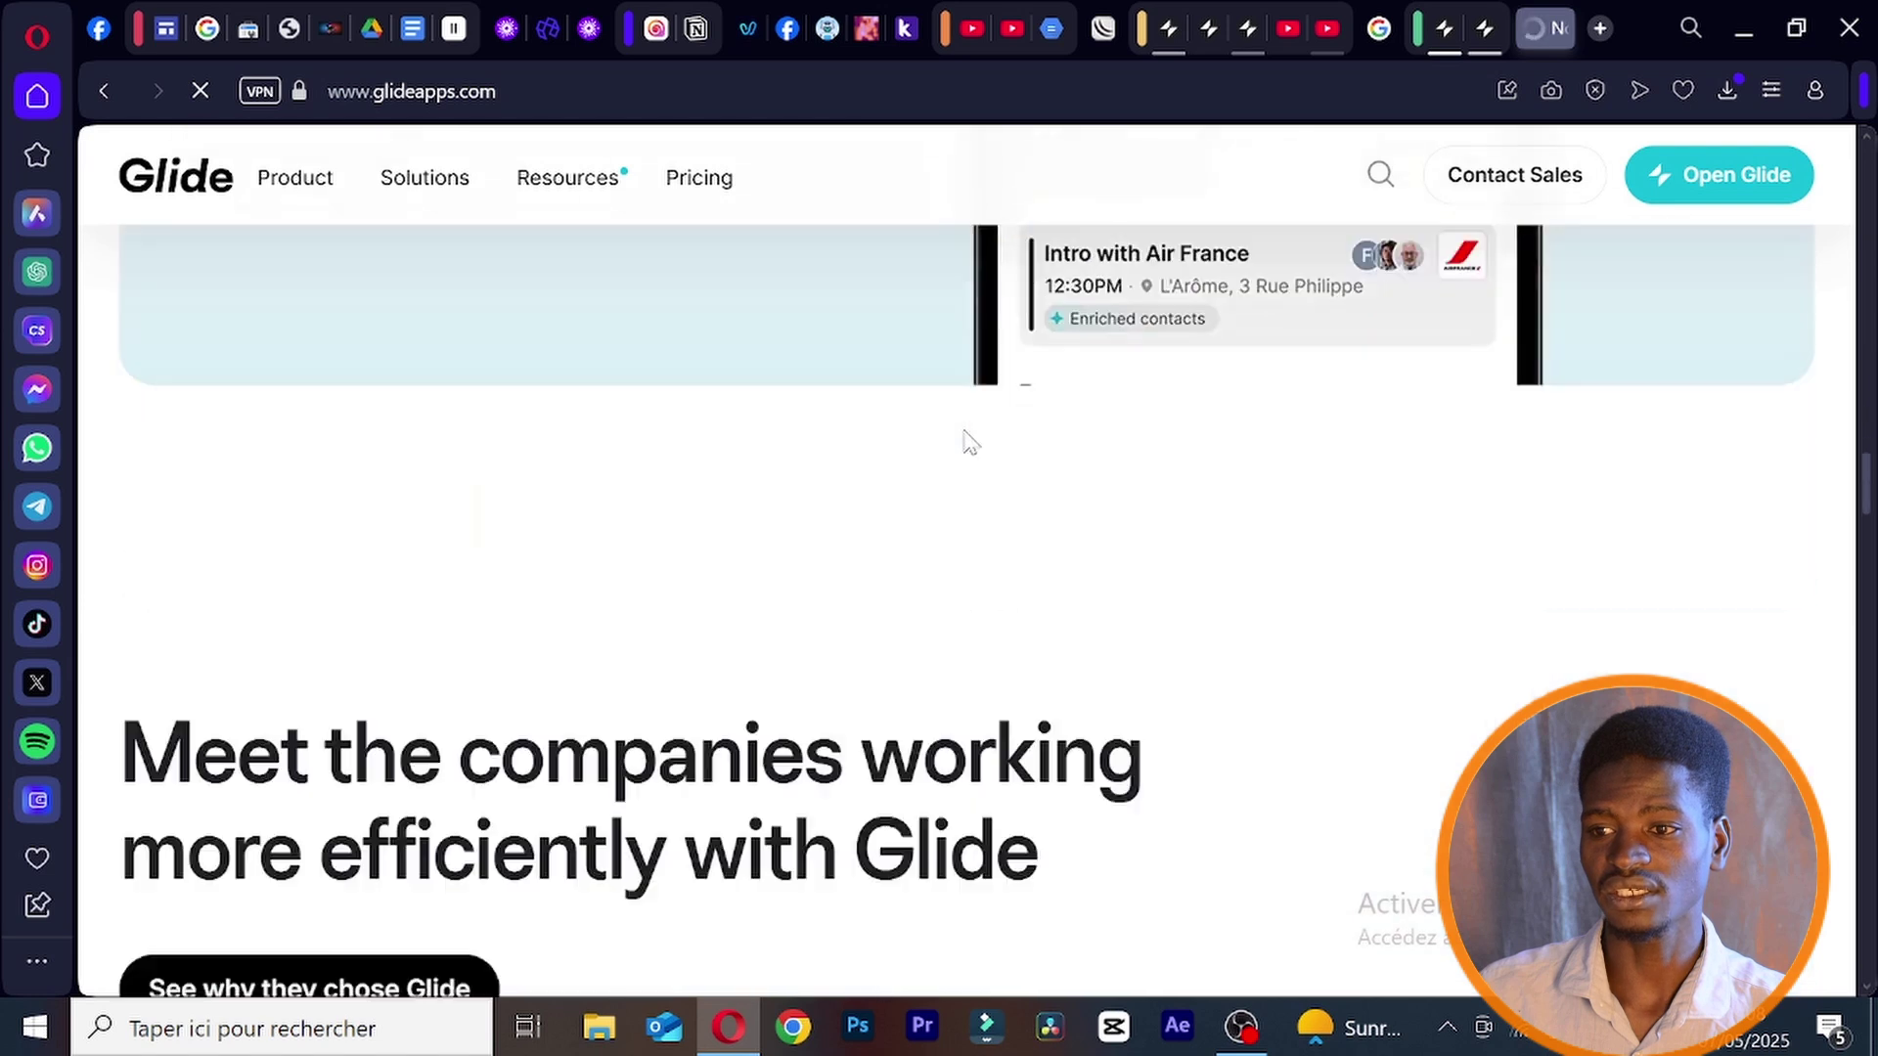
scroll(974, 445, up, 10)
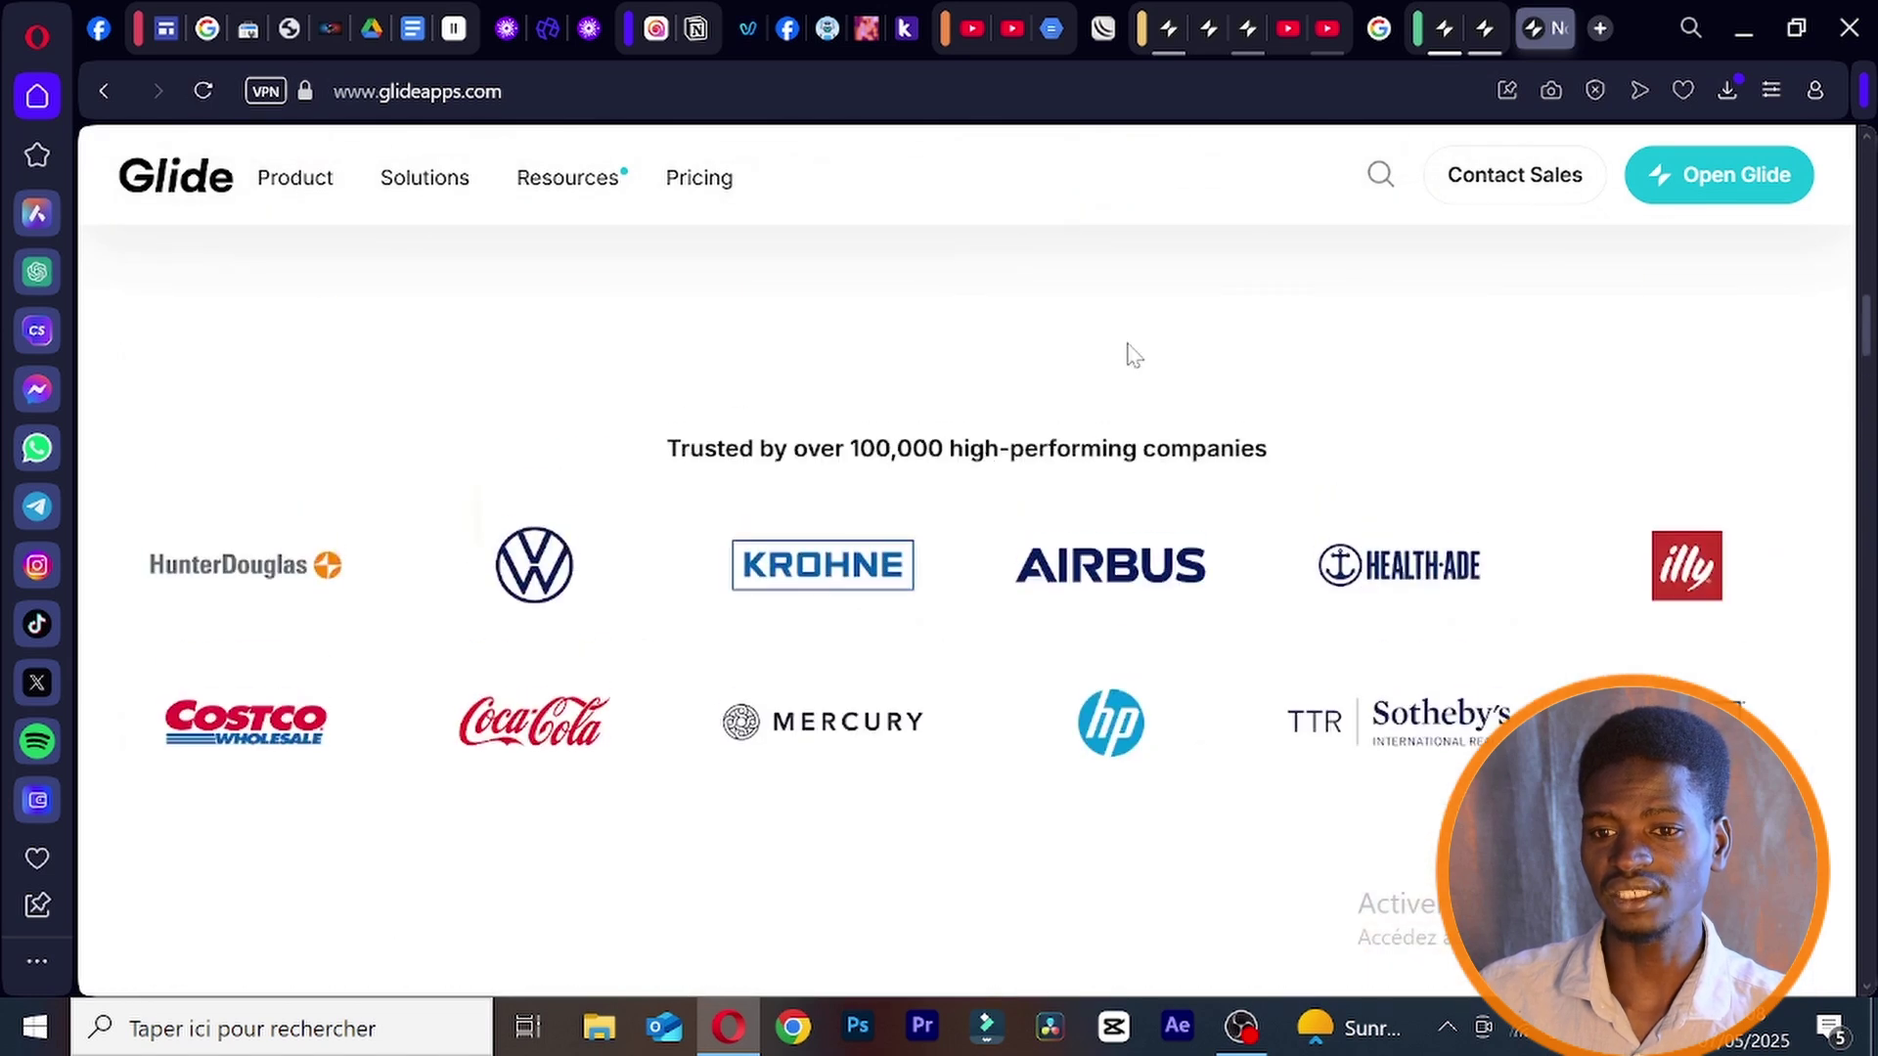
scroll(1132, 354, up, 5)
scroll(1164, 492, up, 5)
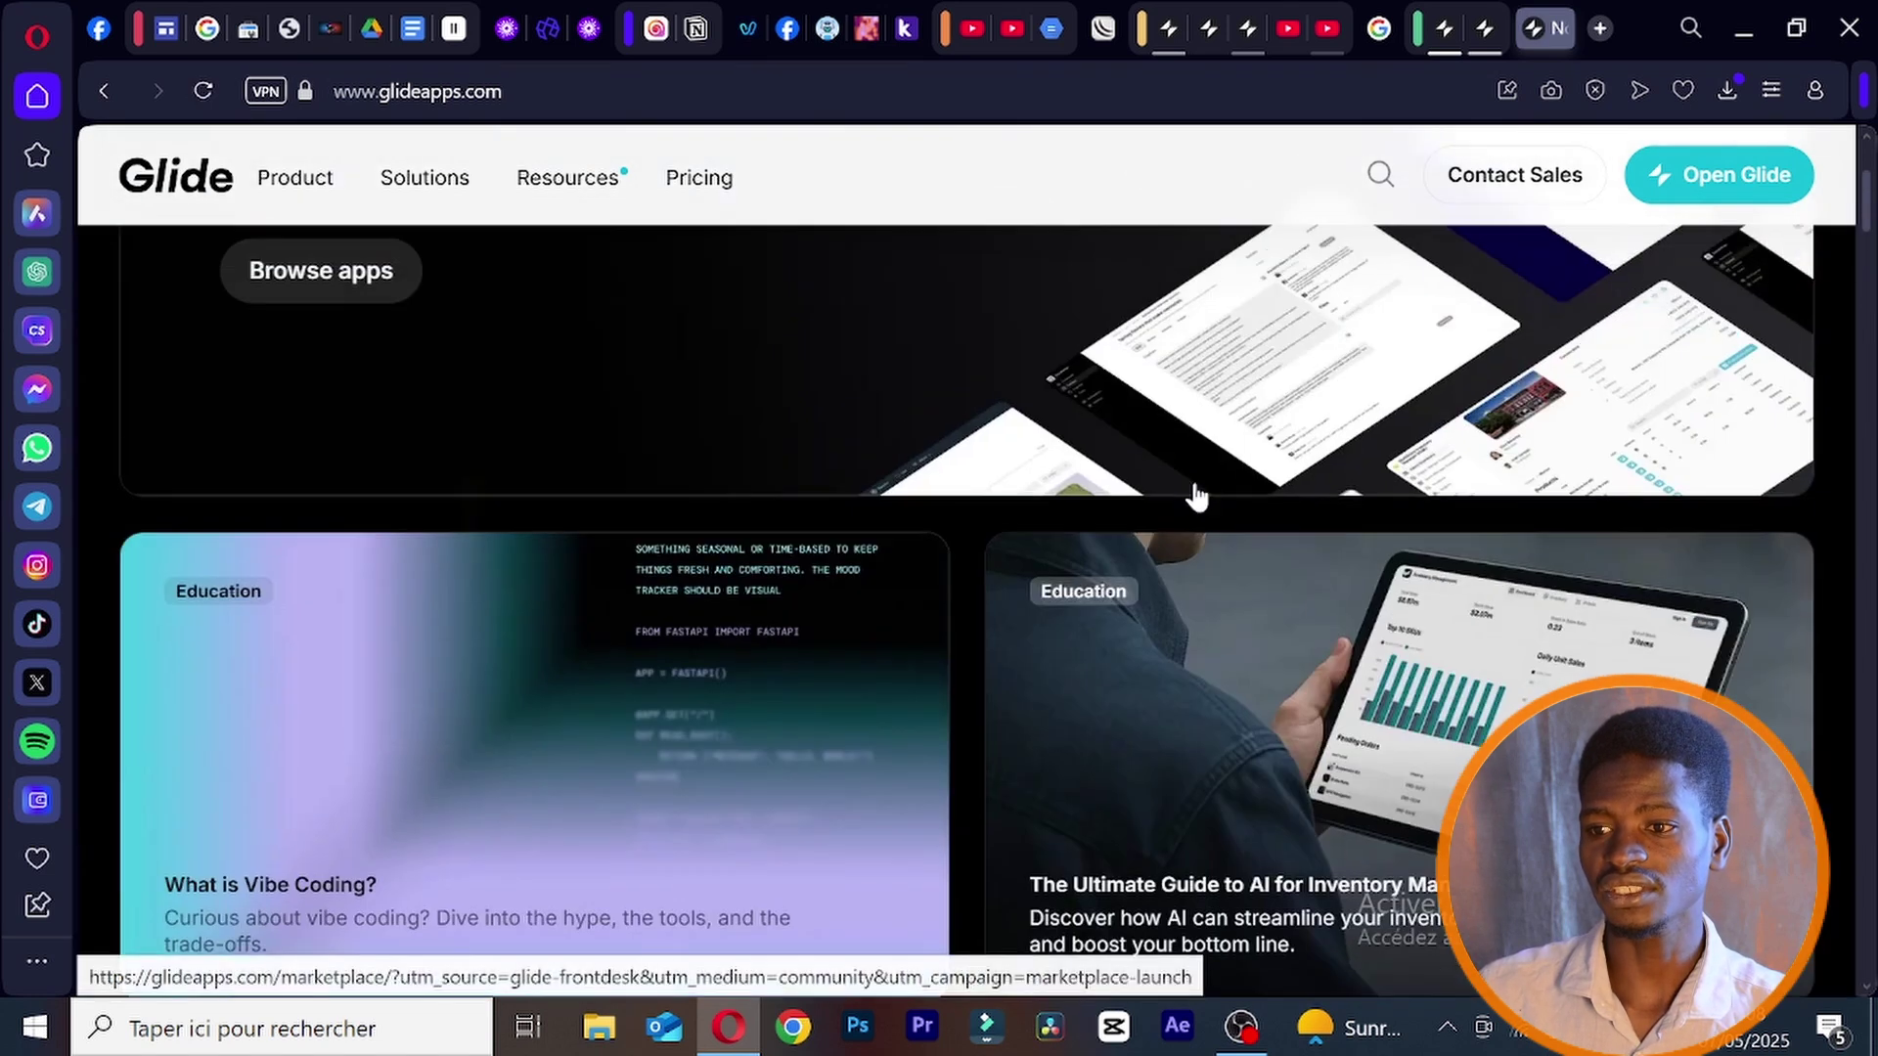
scroll(1195, 496, up, 3)
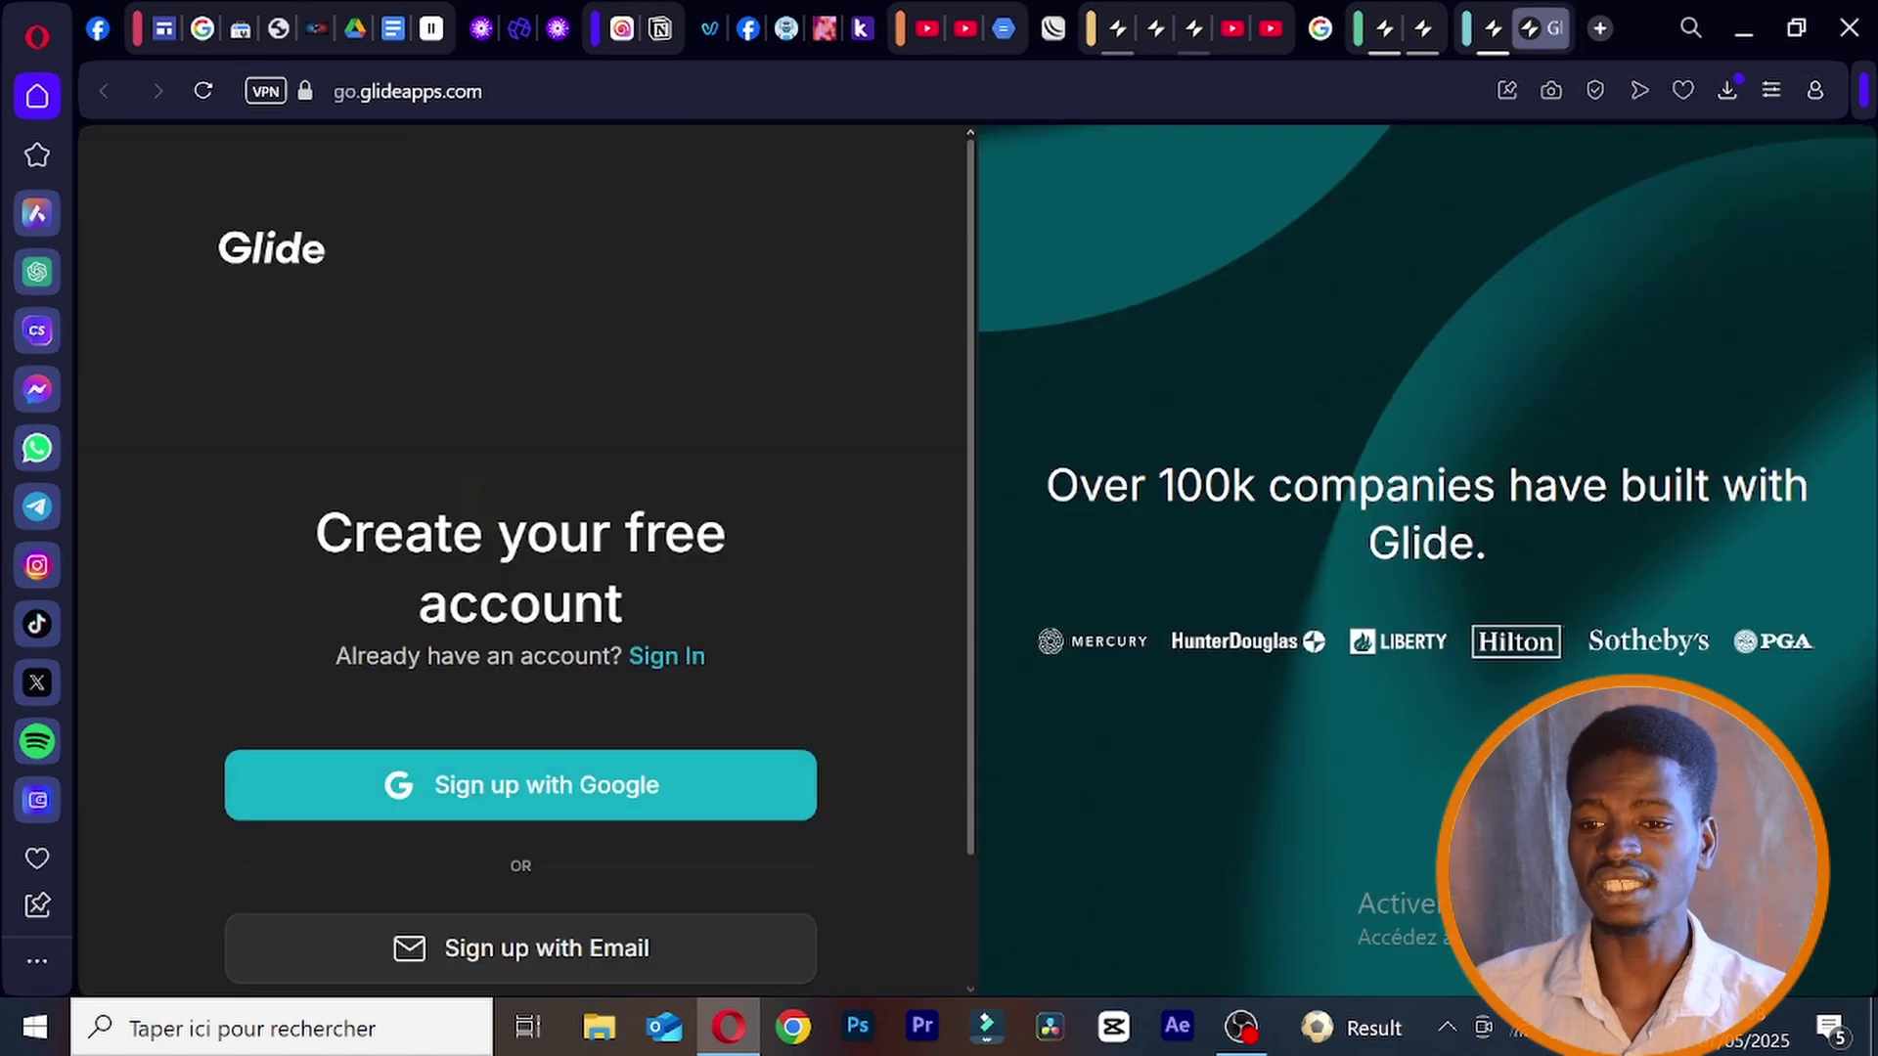
- Sign up for a free Glide account with Google and grant Glide access to the Google account
scroll(671, 427, down, 2)
scroll(671, 427, up, 2)
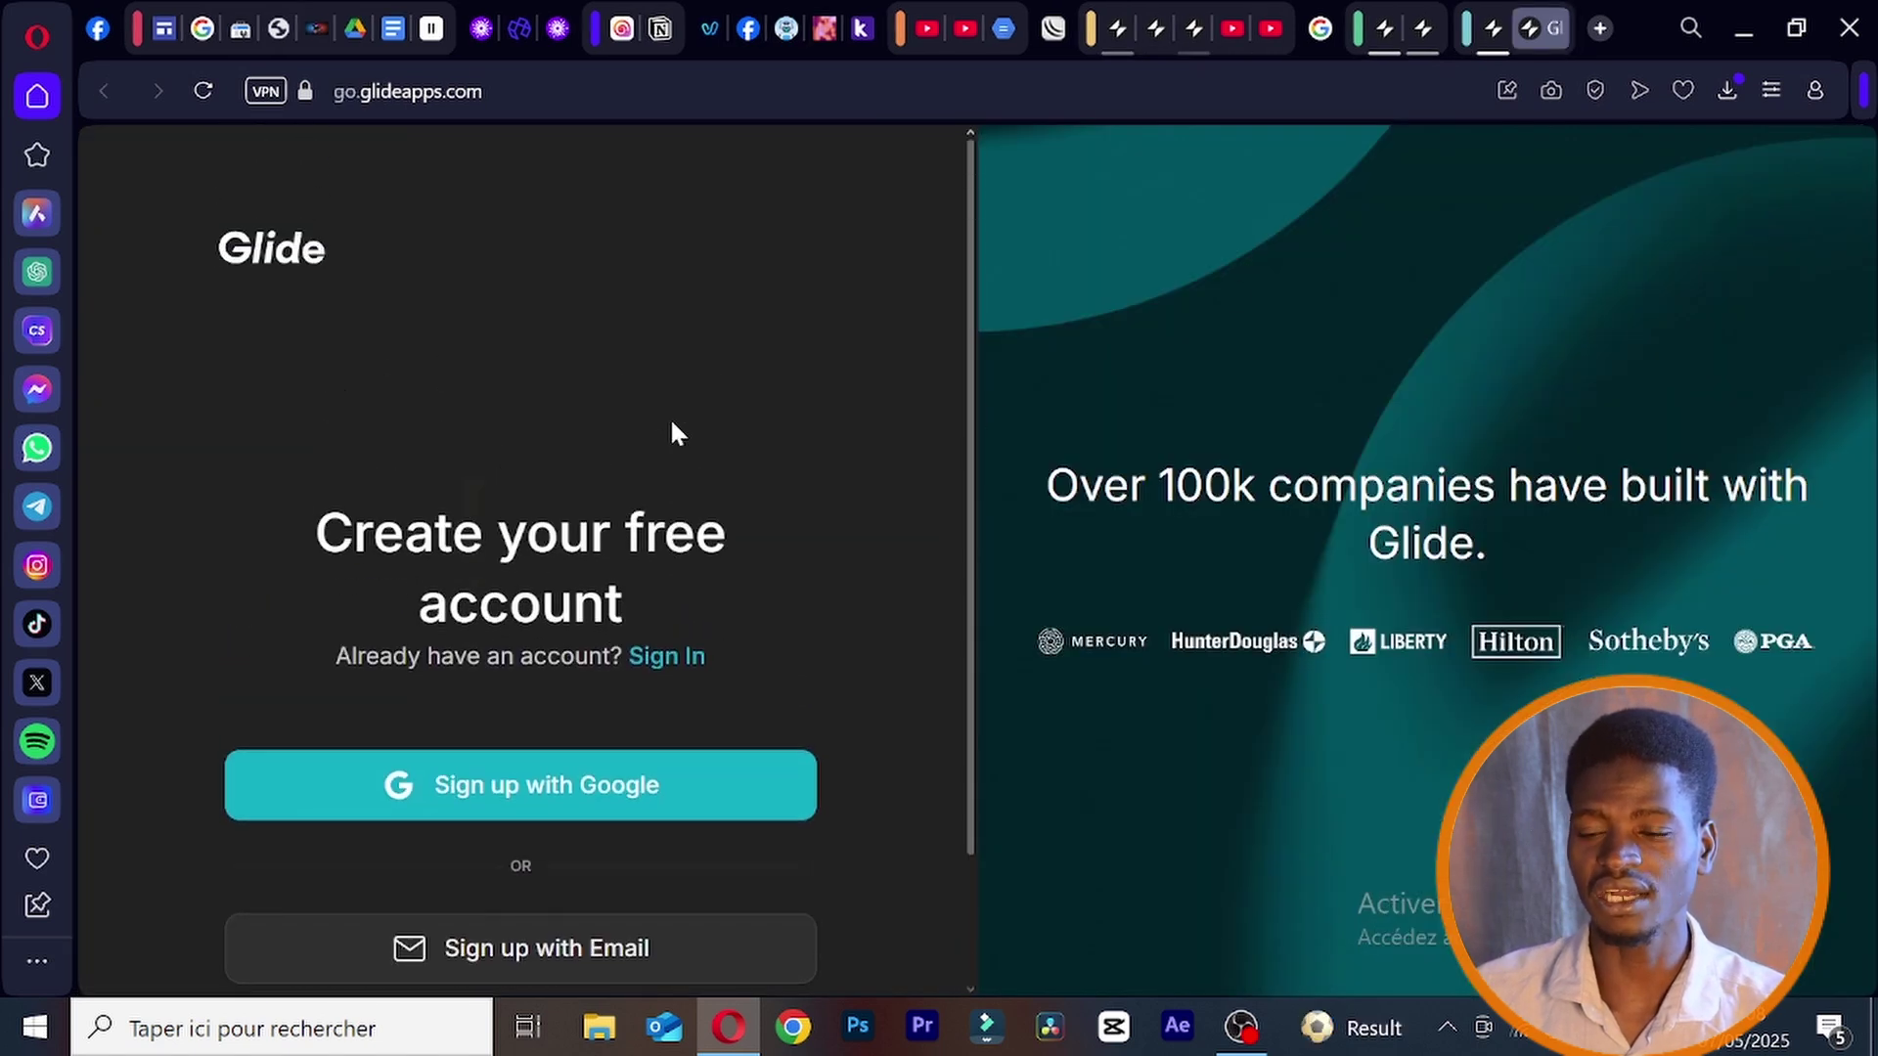
scroll(671, 427, down, 2)
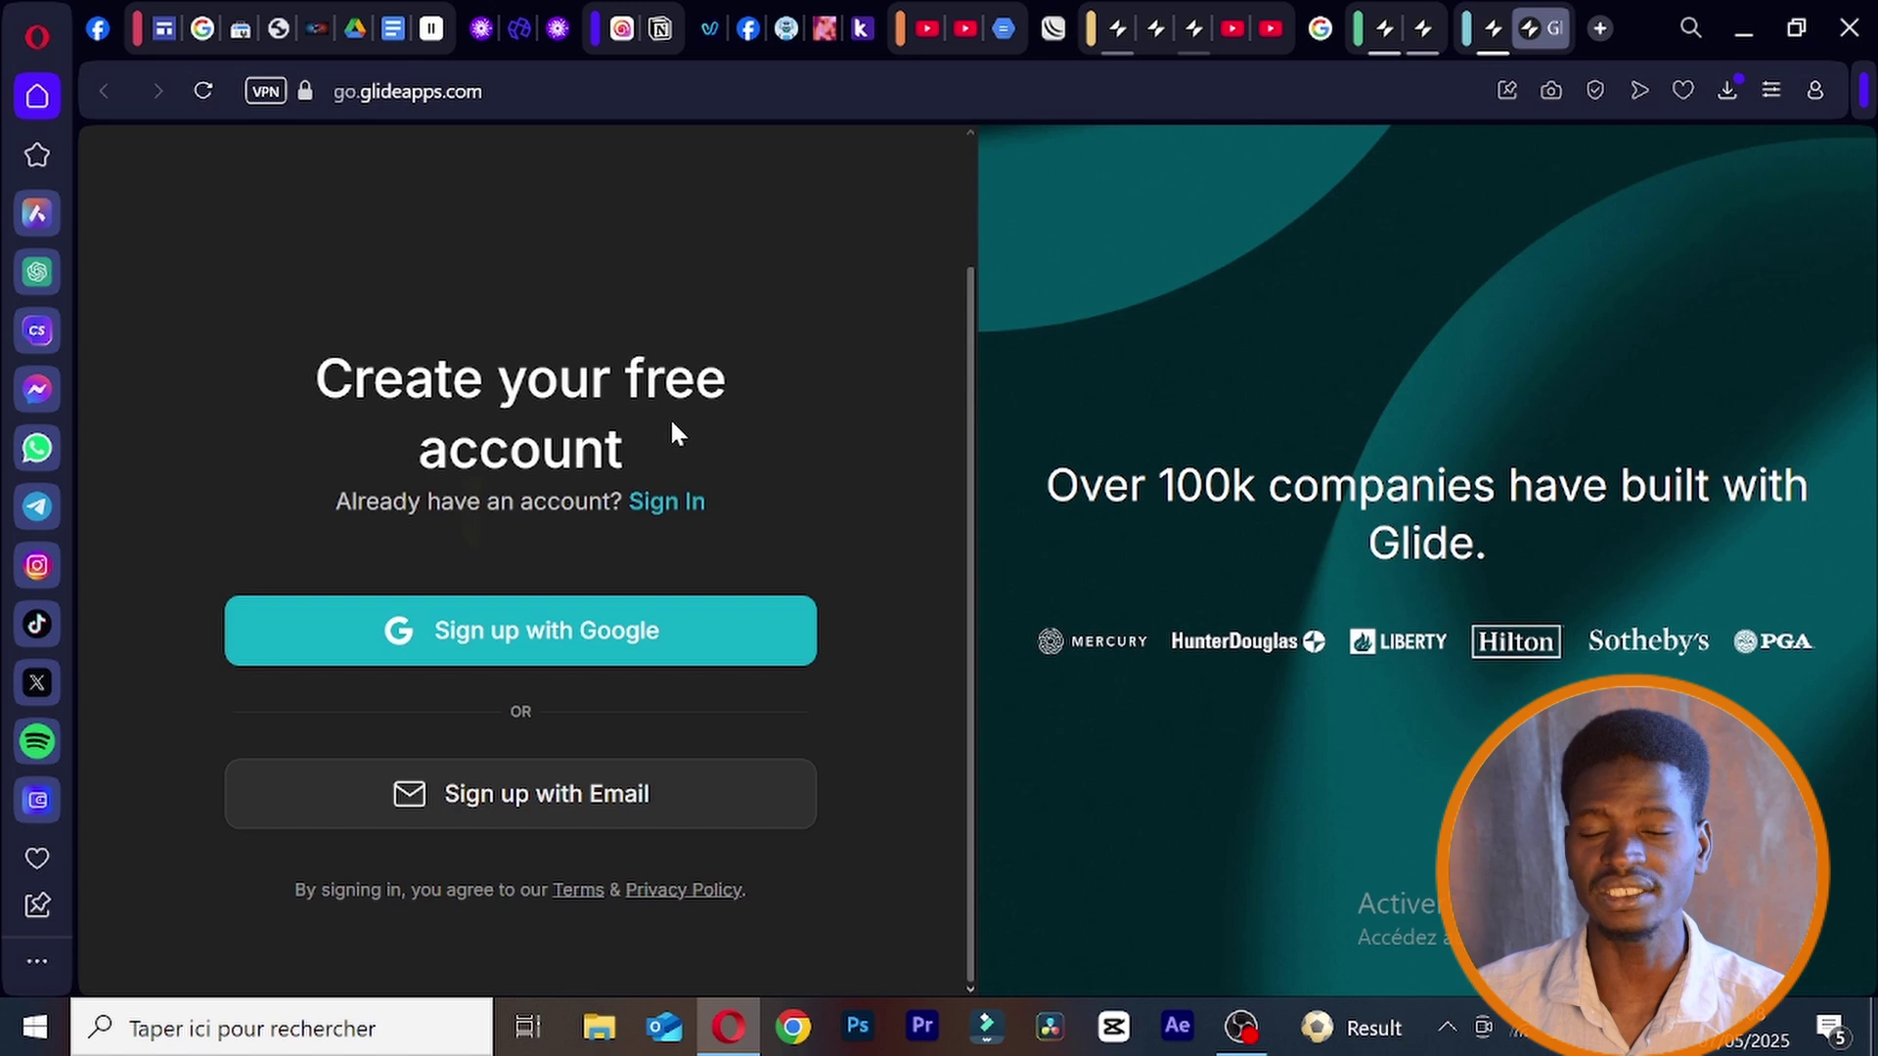
click(510, 643)
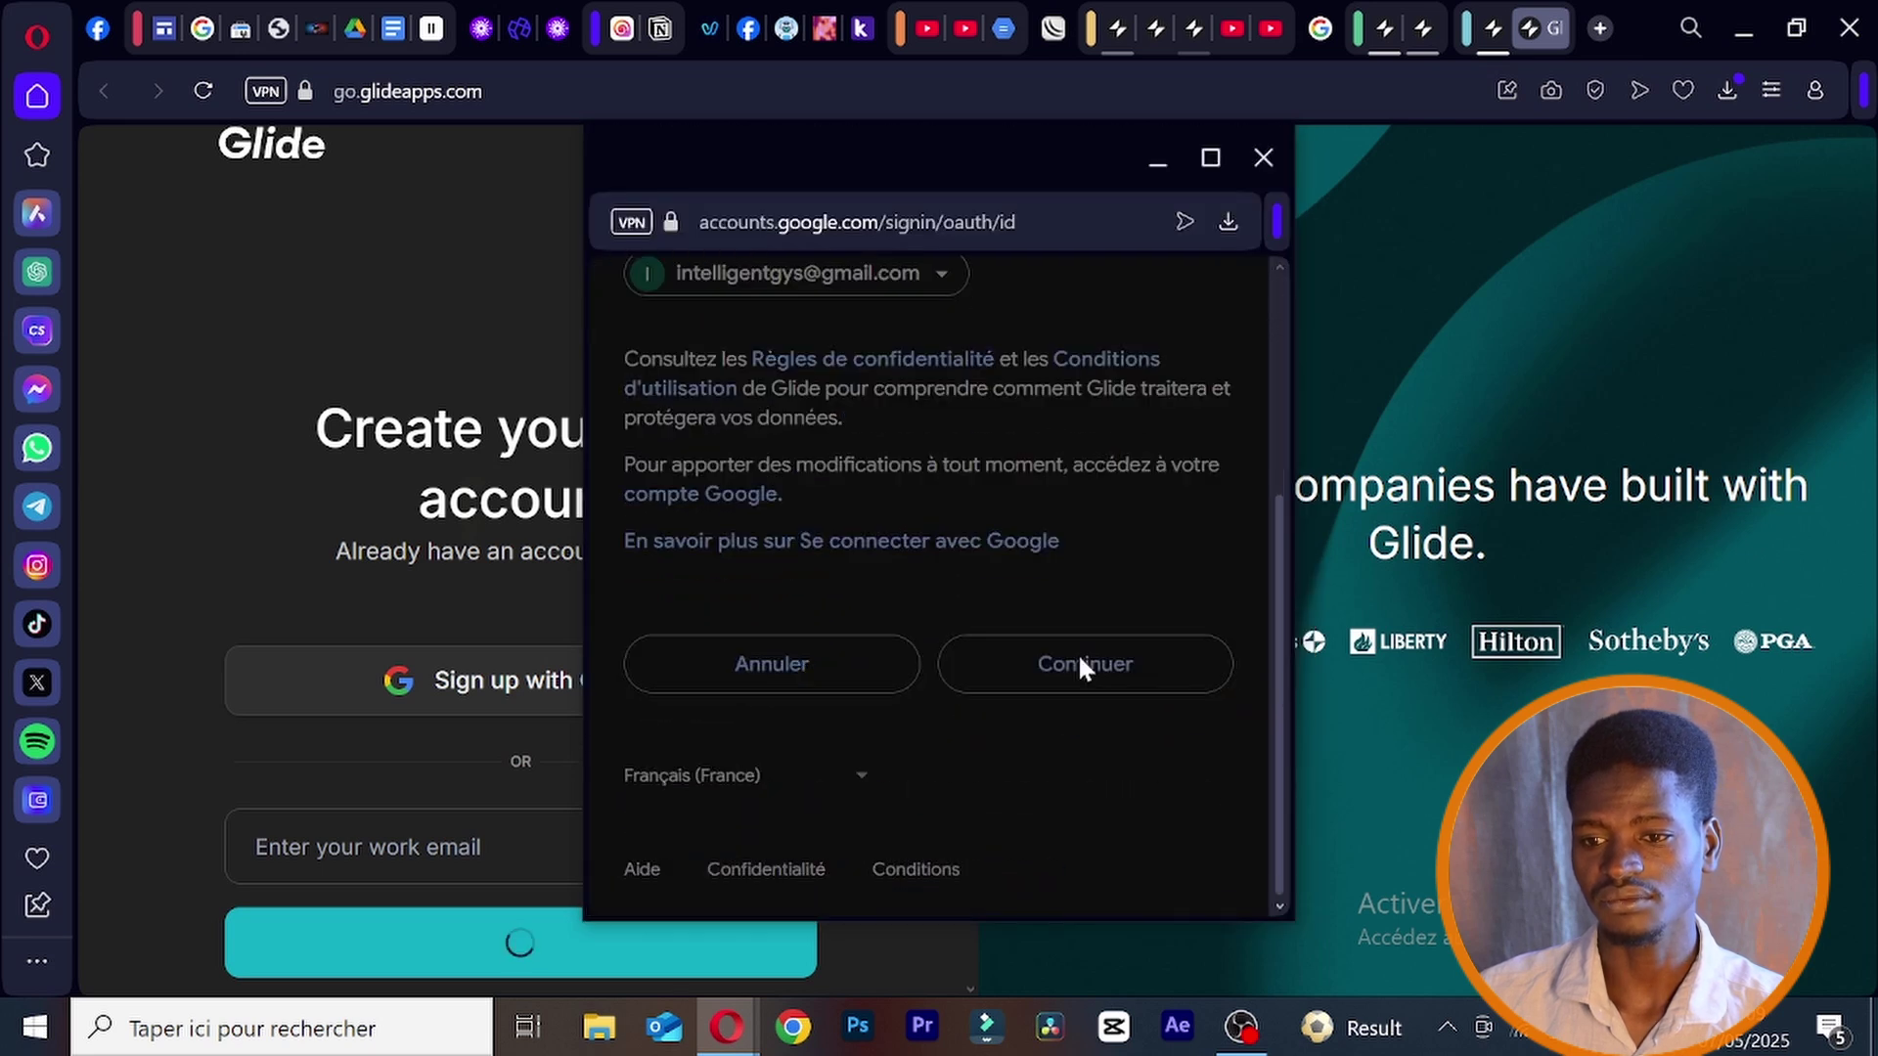
click(1080, 665)
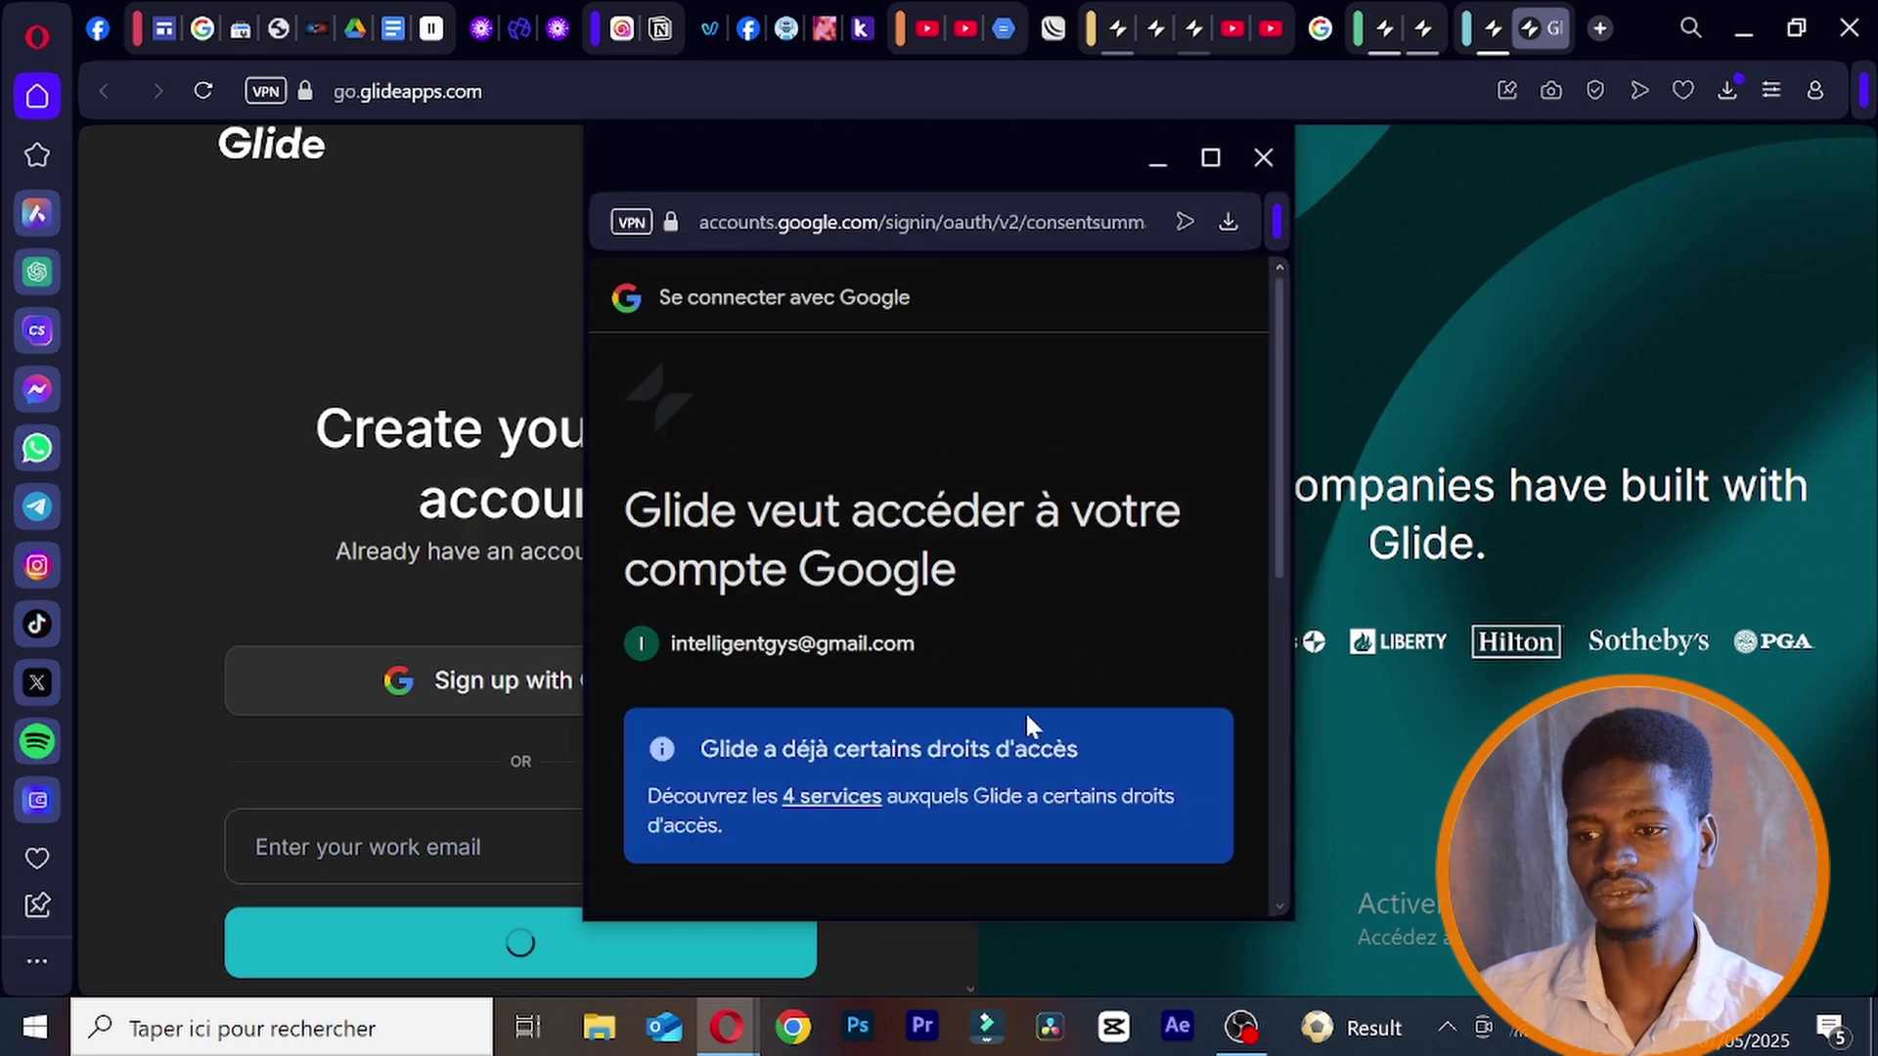
scroll(1027, 706, down, 6)
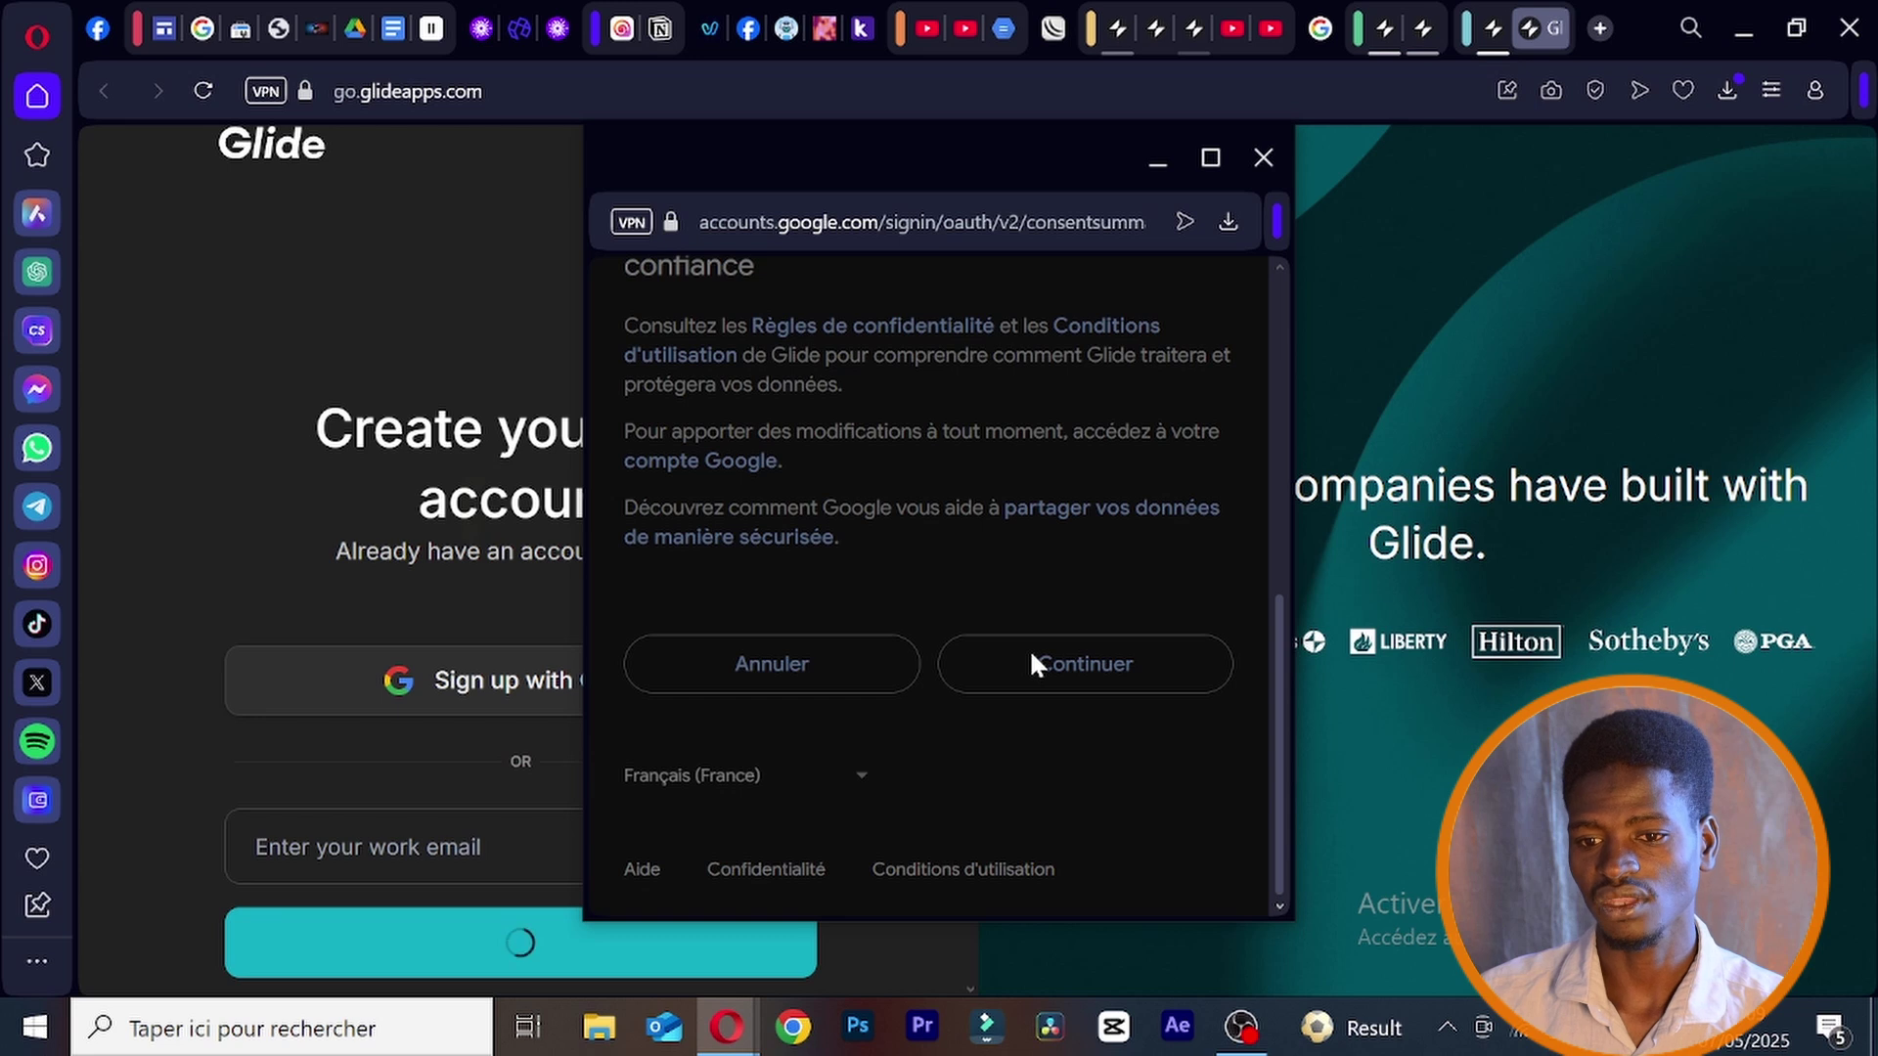
click(1031, 657)
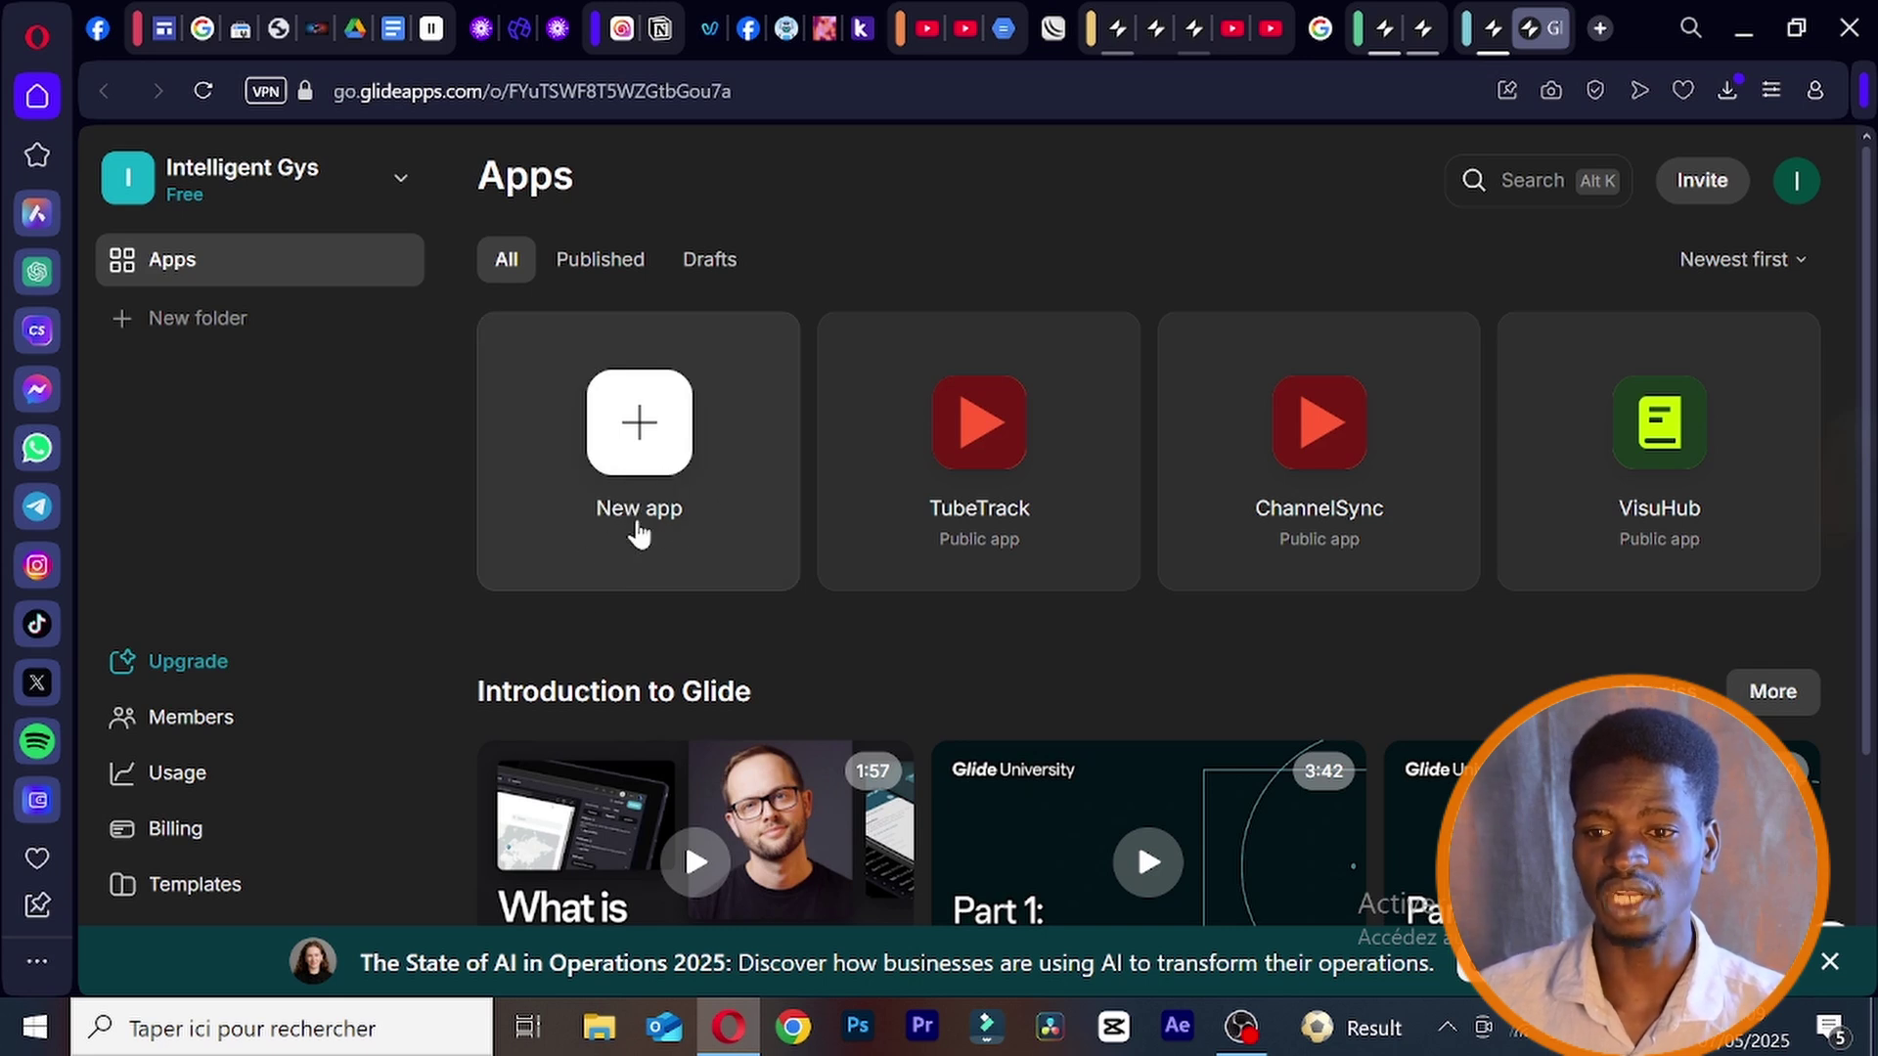
- Create a new app from the Basic App template after reviewing the available data sources
click(643, 422)
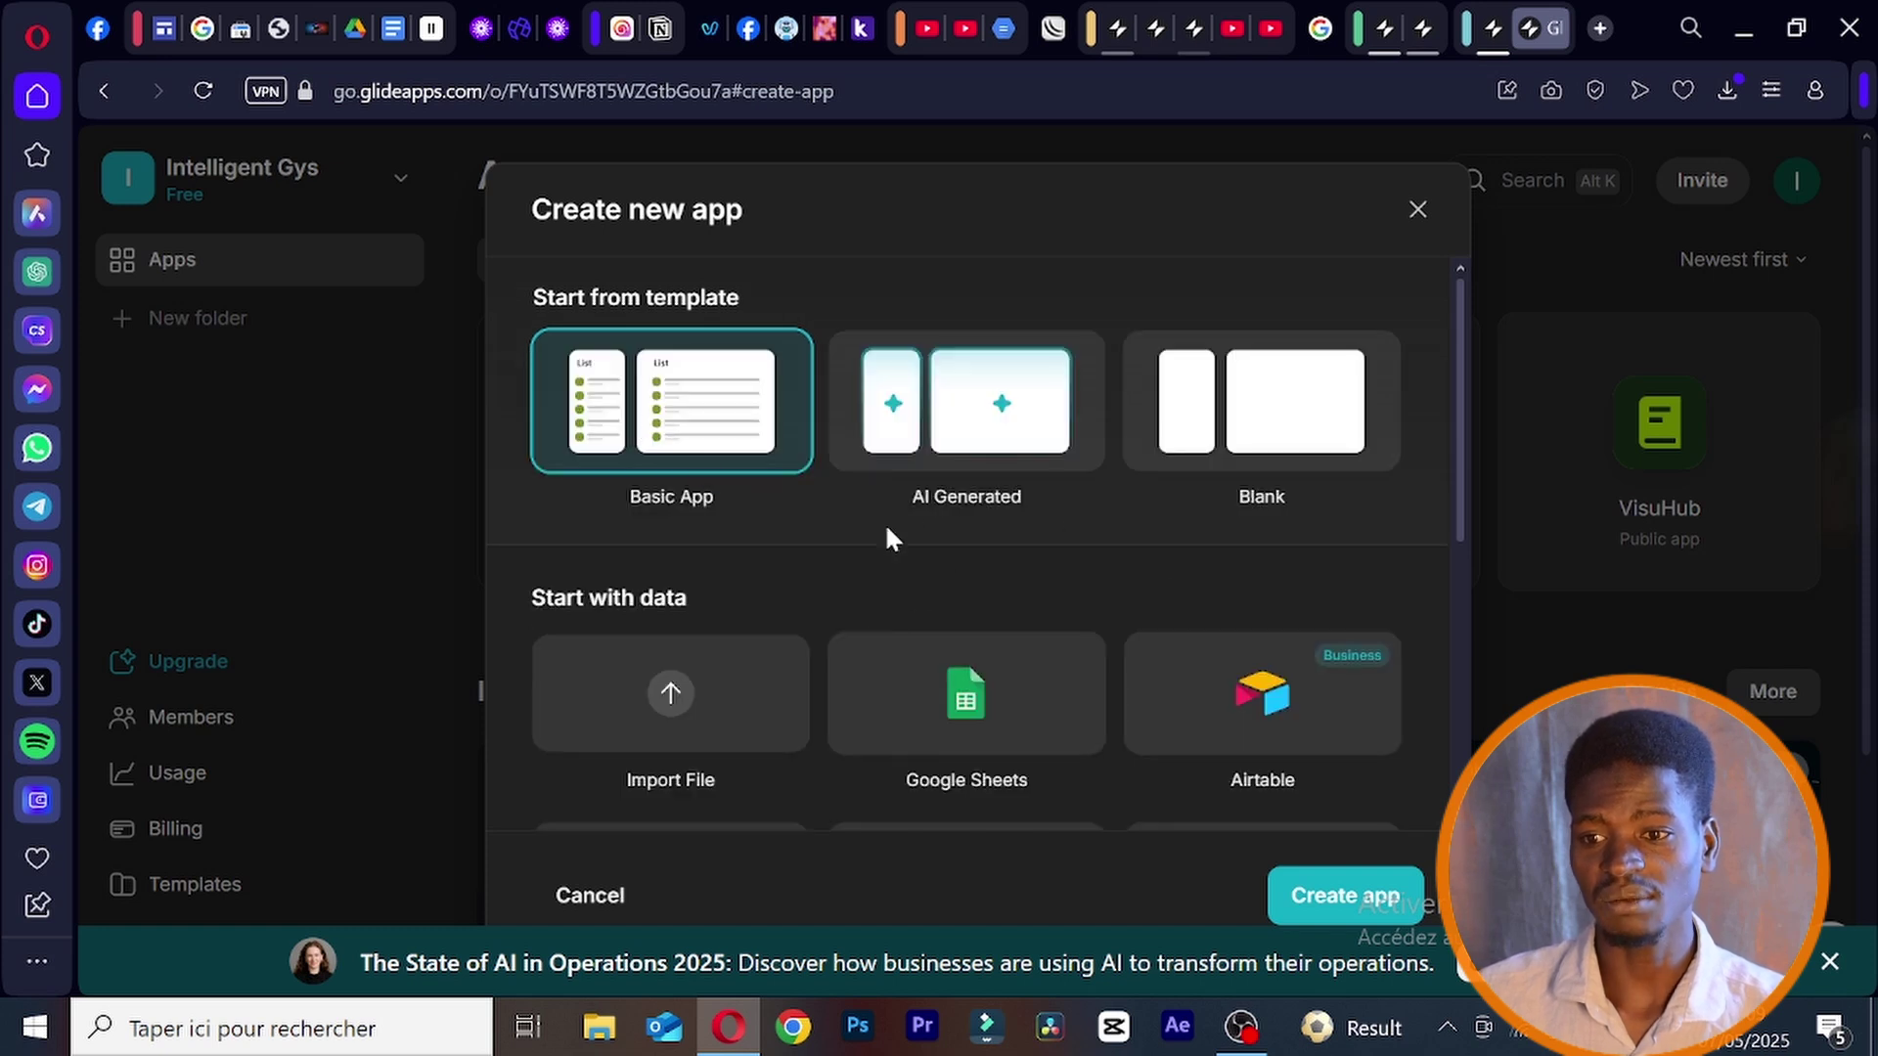
scroll(945, 450, down, 5)
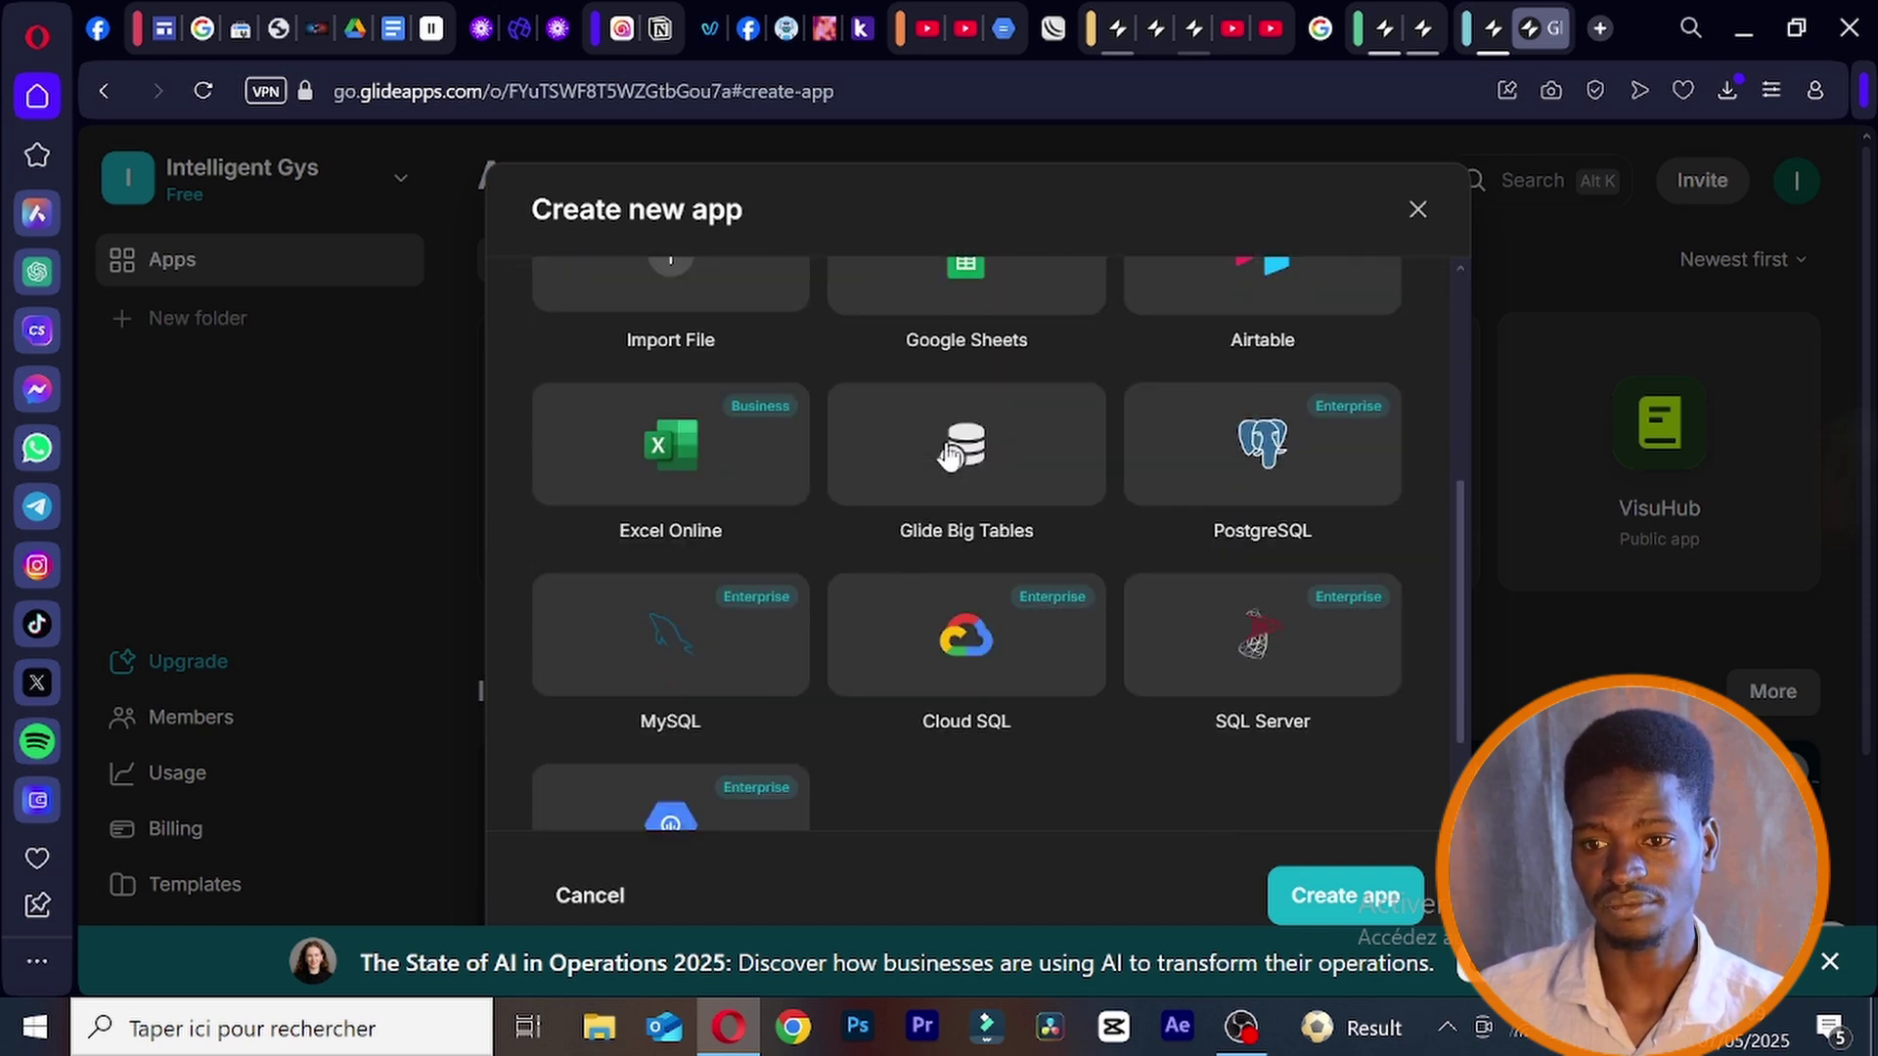
scroll(945, 451, down, 2)
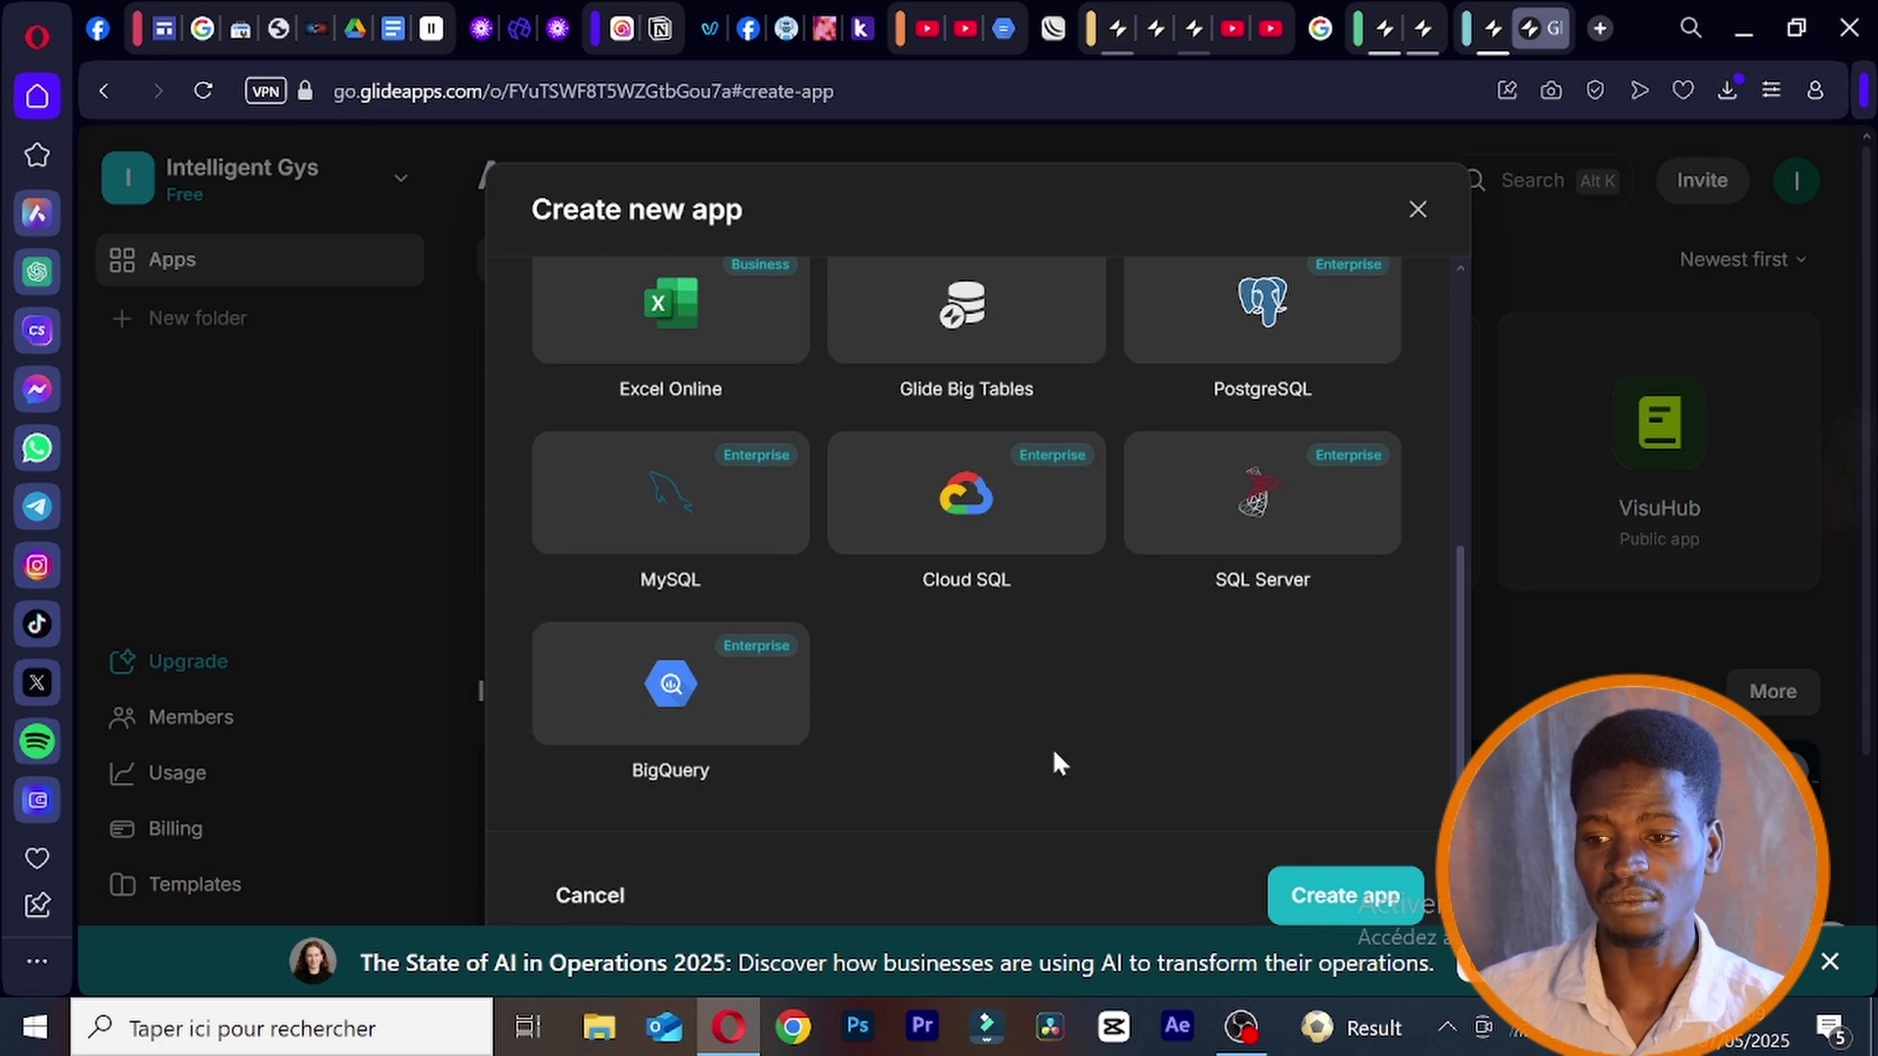
scroll(1205, 719, up, 8)
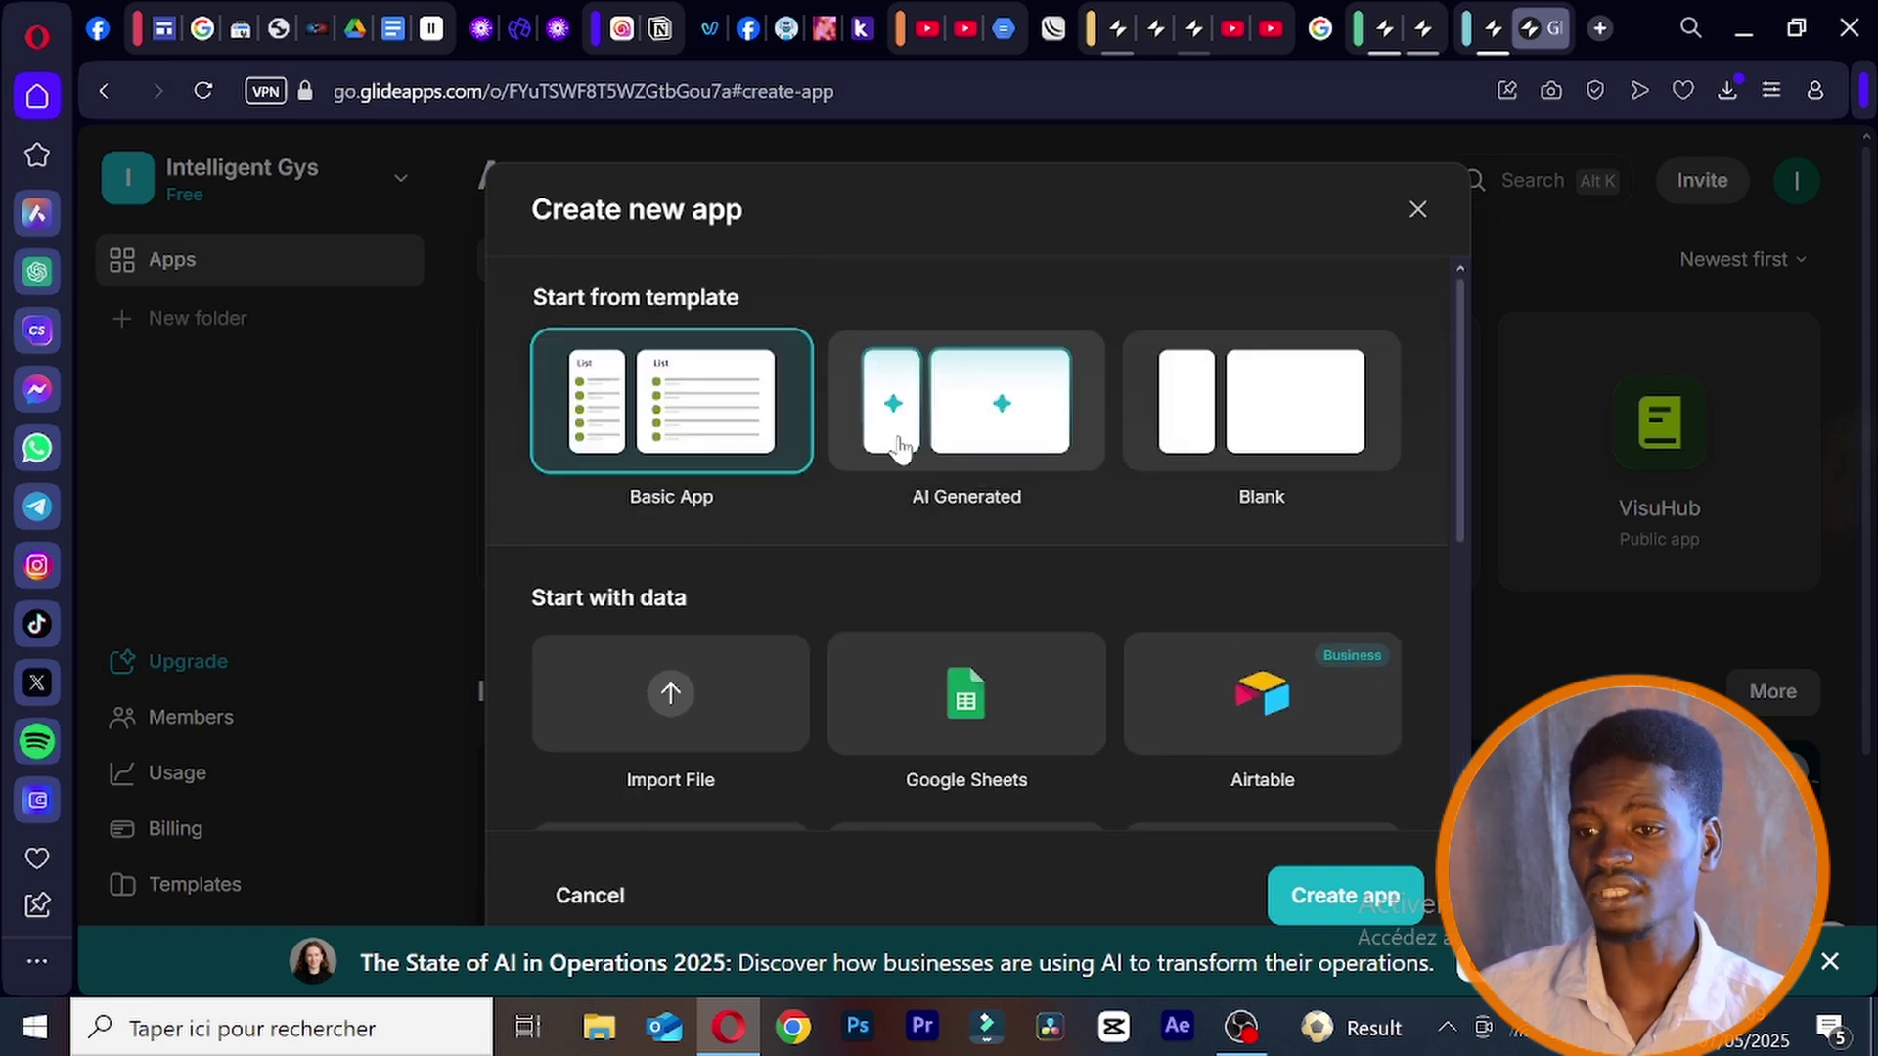
click(1372, 905)
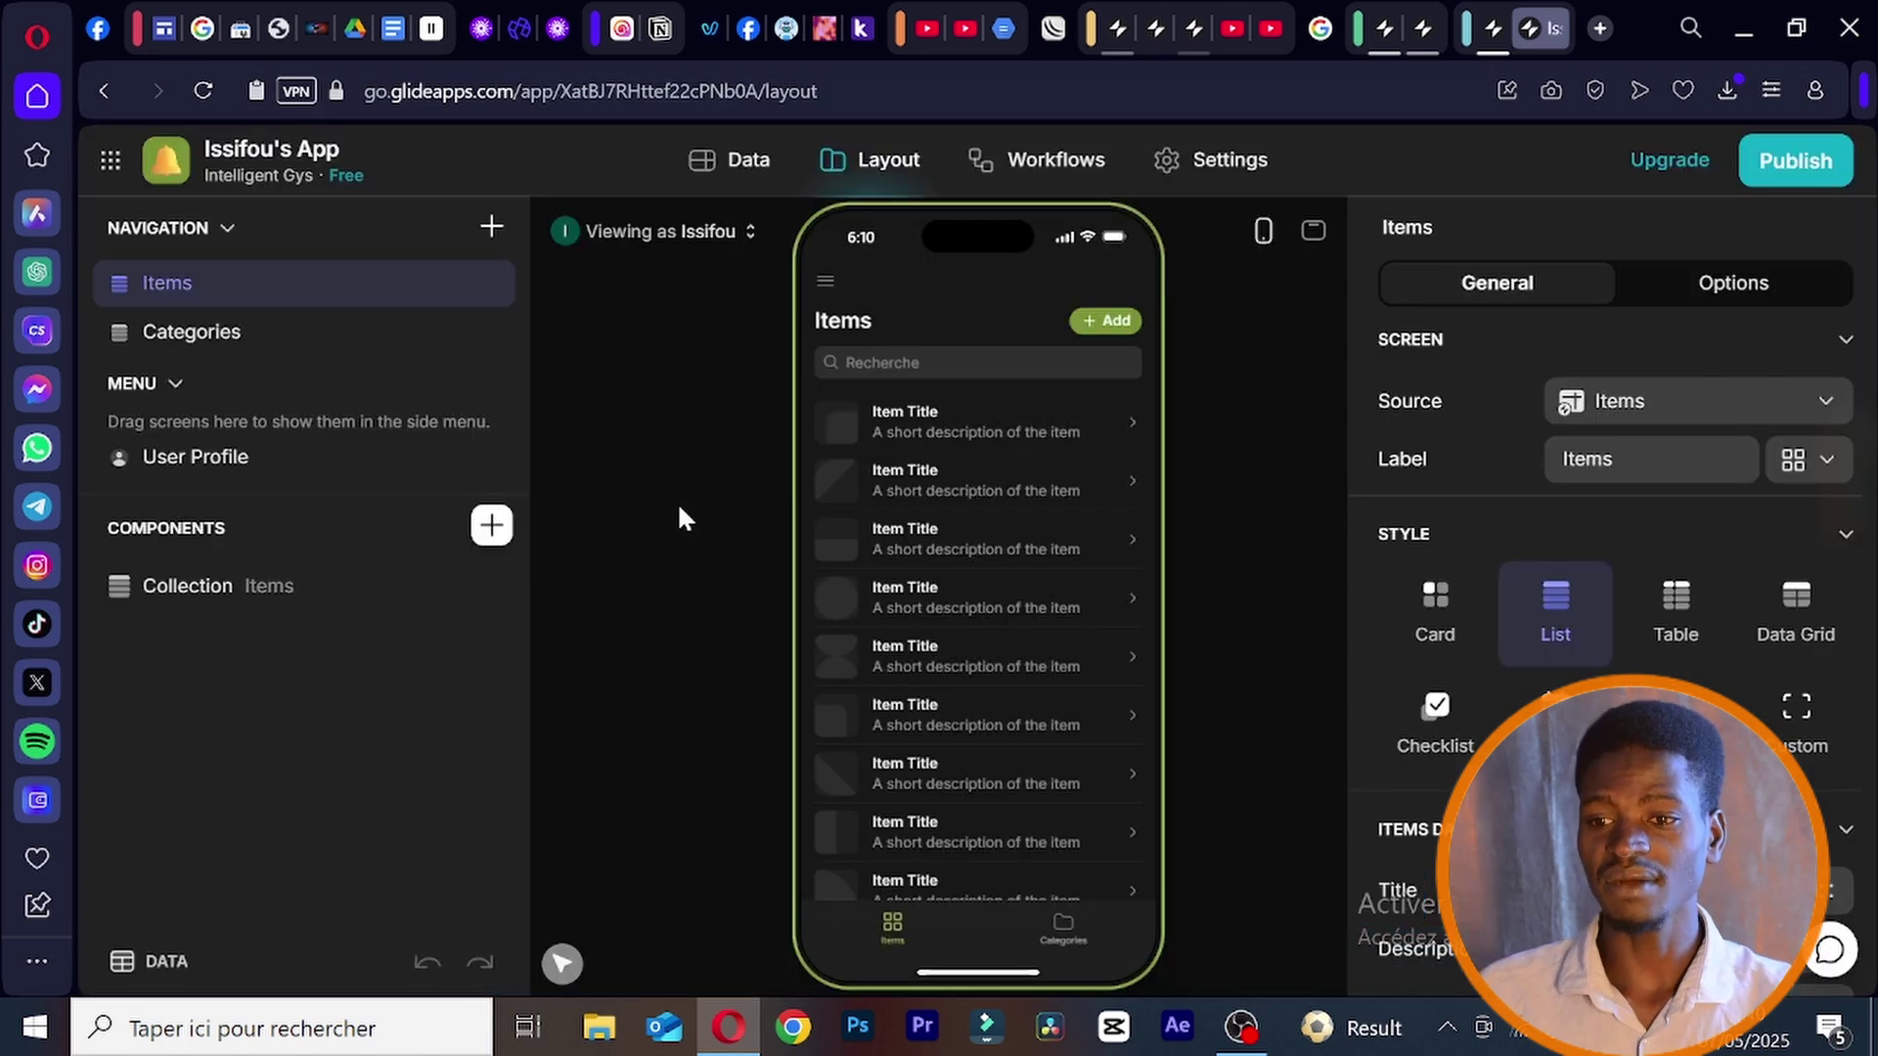
scroll(993, 514, down, 1)
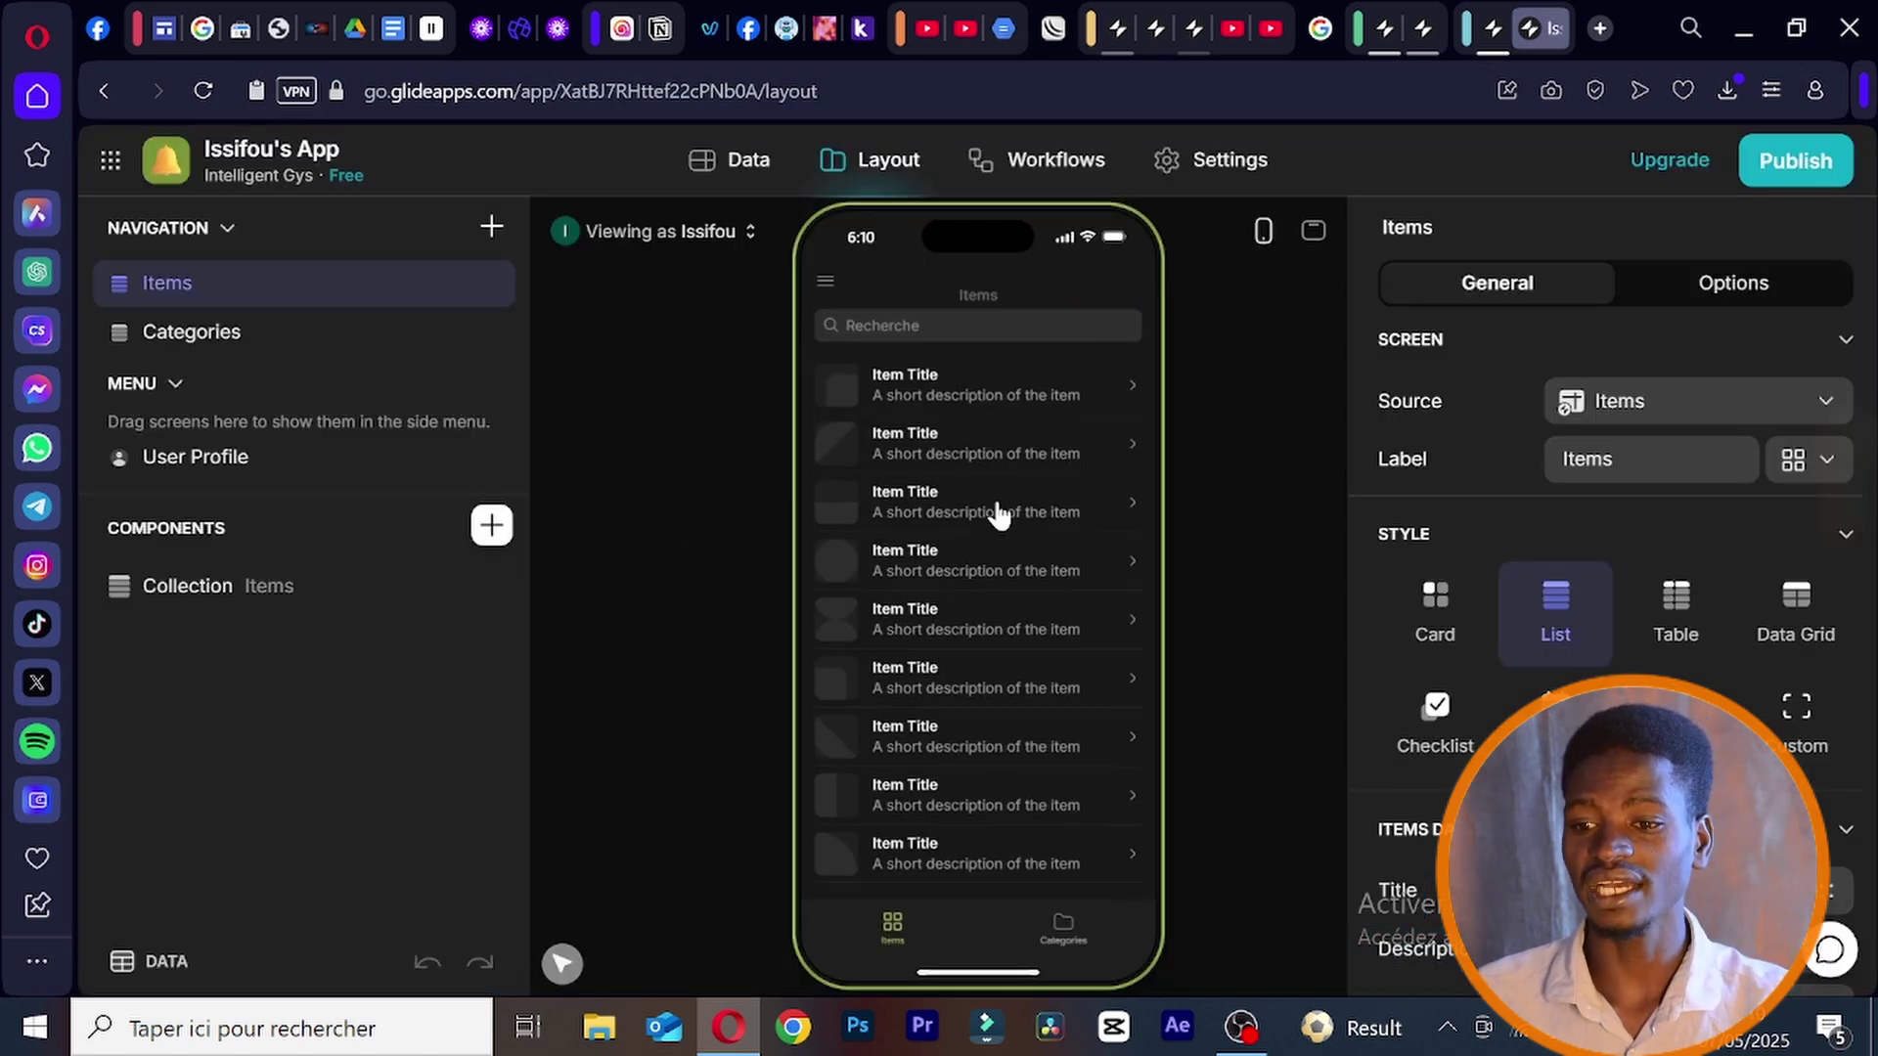
scroll(998, 513, up, 1)
scroll(997, 514, down, 1)
scroll(997, 536, up, 1)
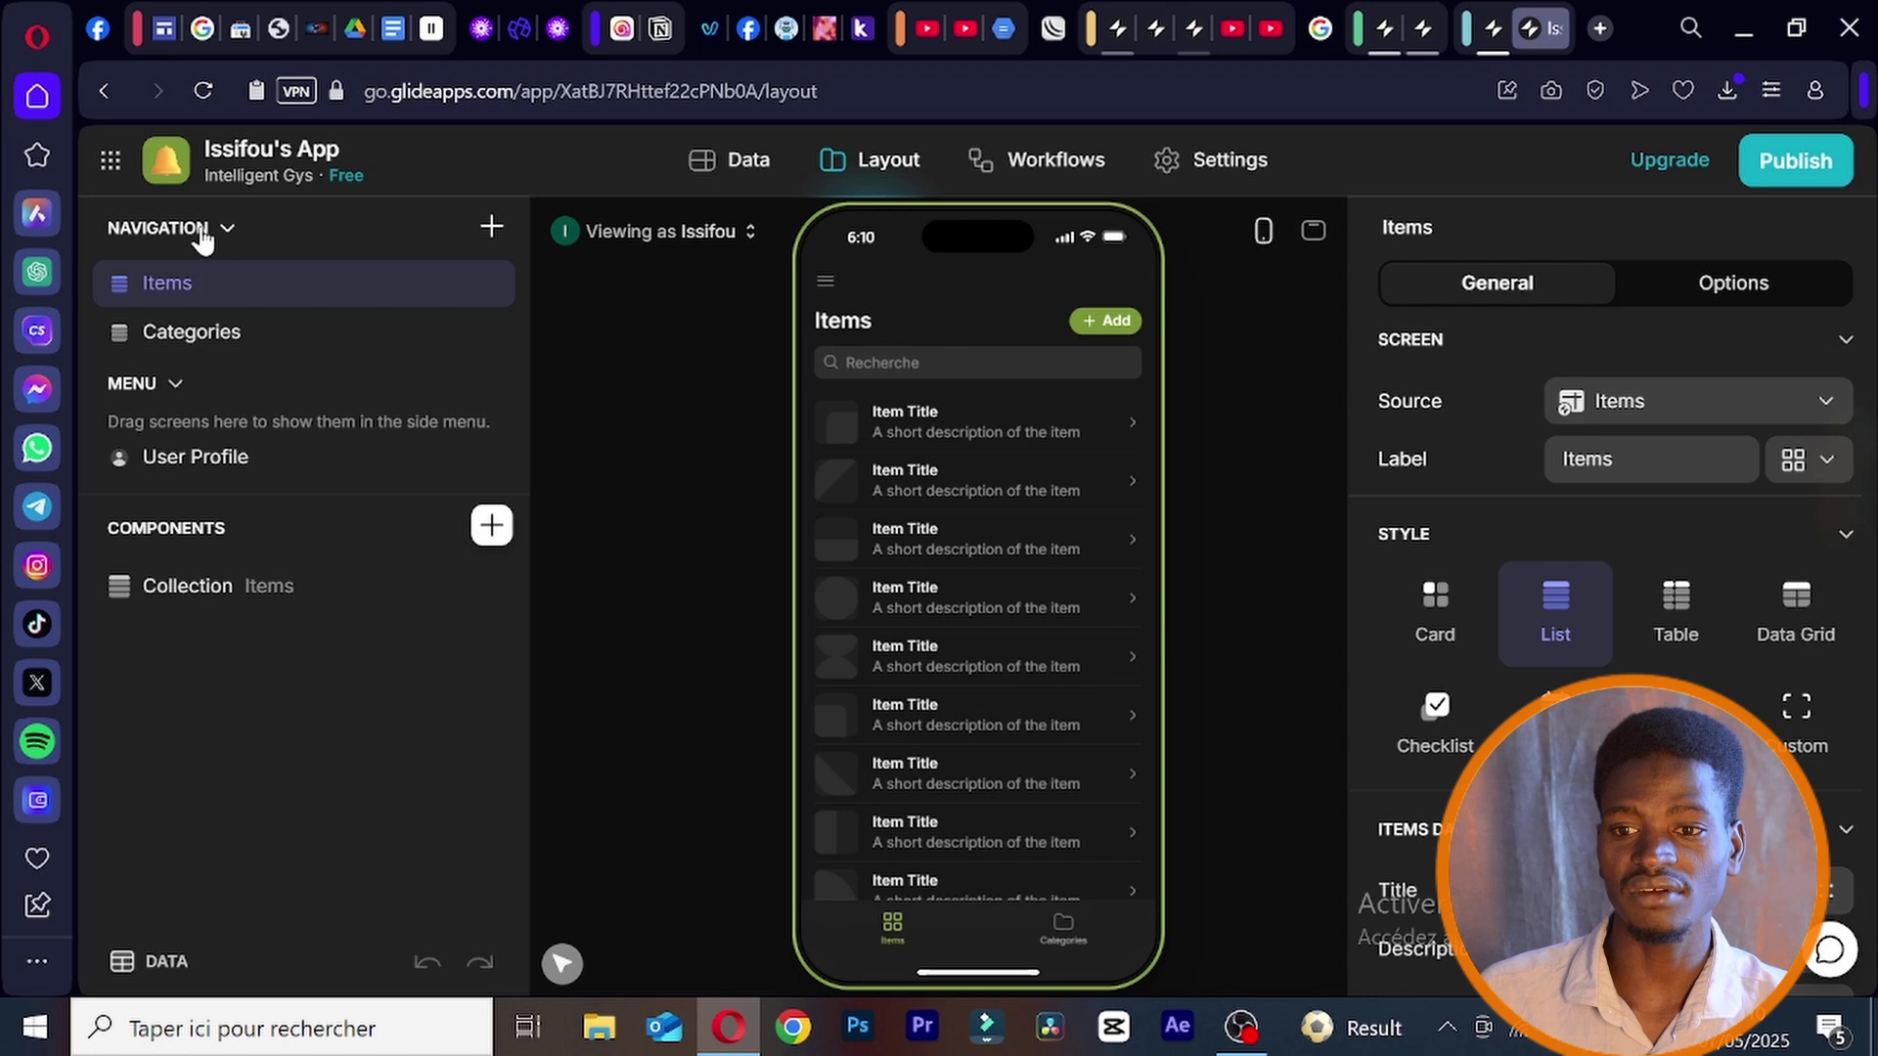
- Delete the Categories screen from the app's navigation
click(280, 344)
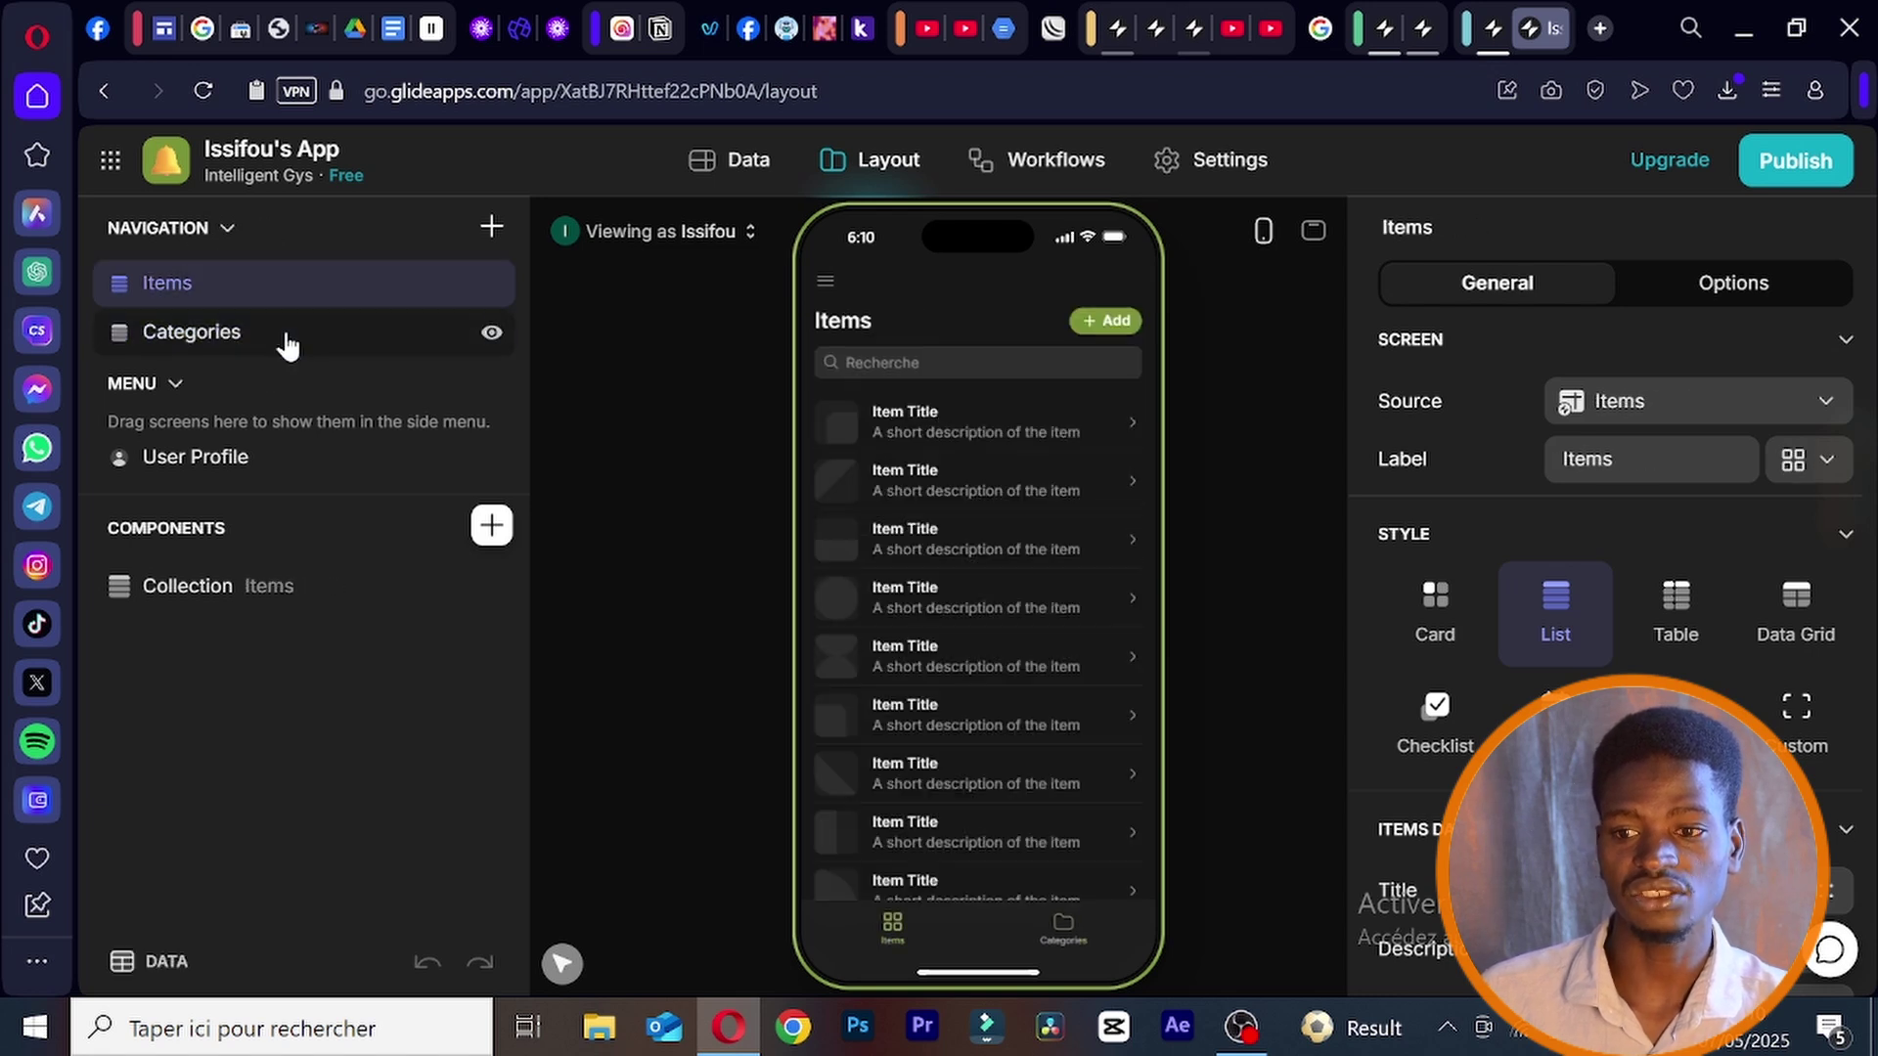
click(287, 343)
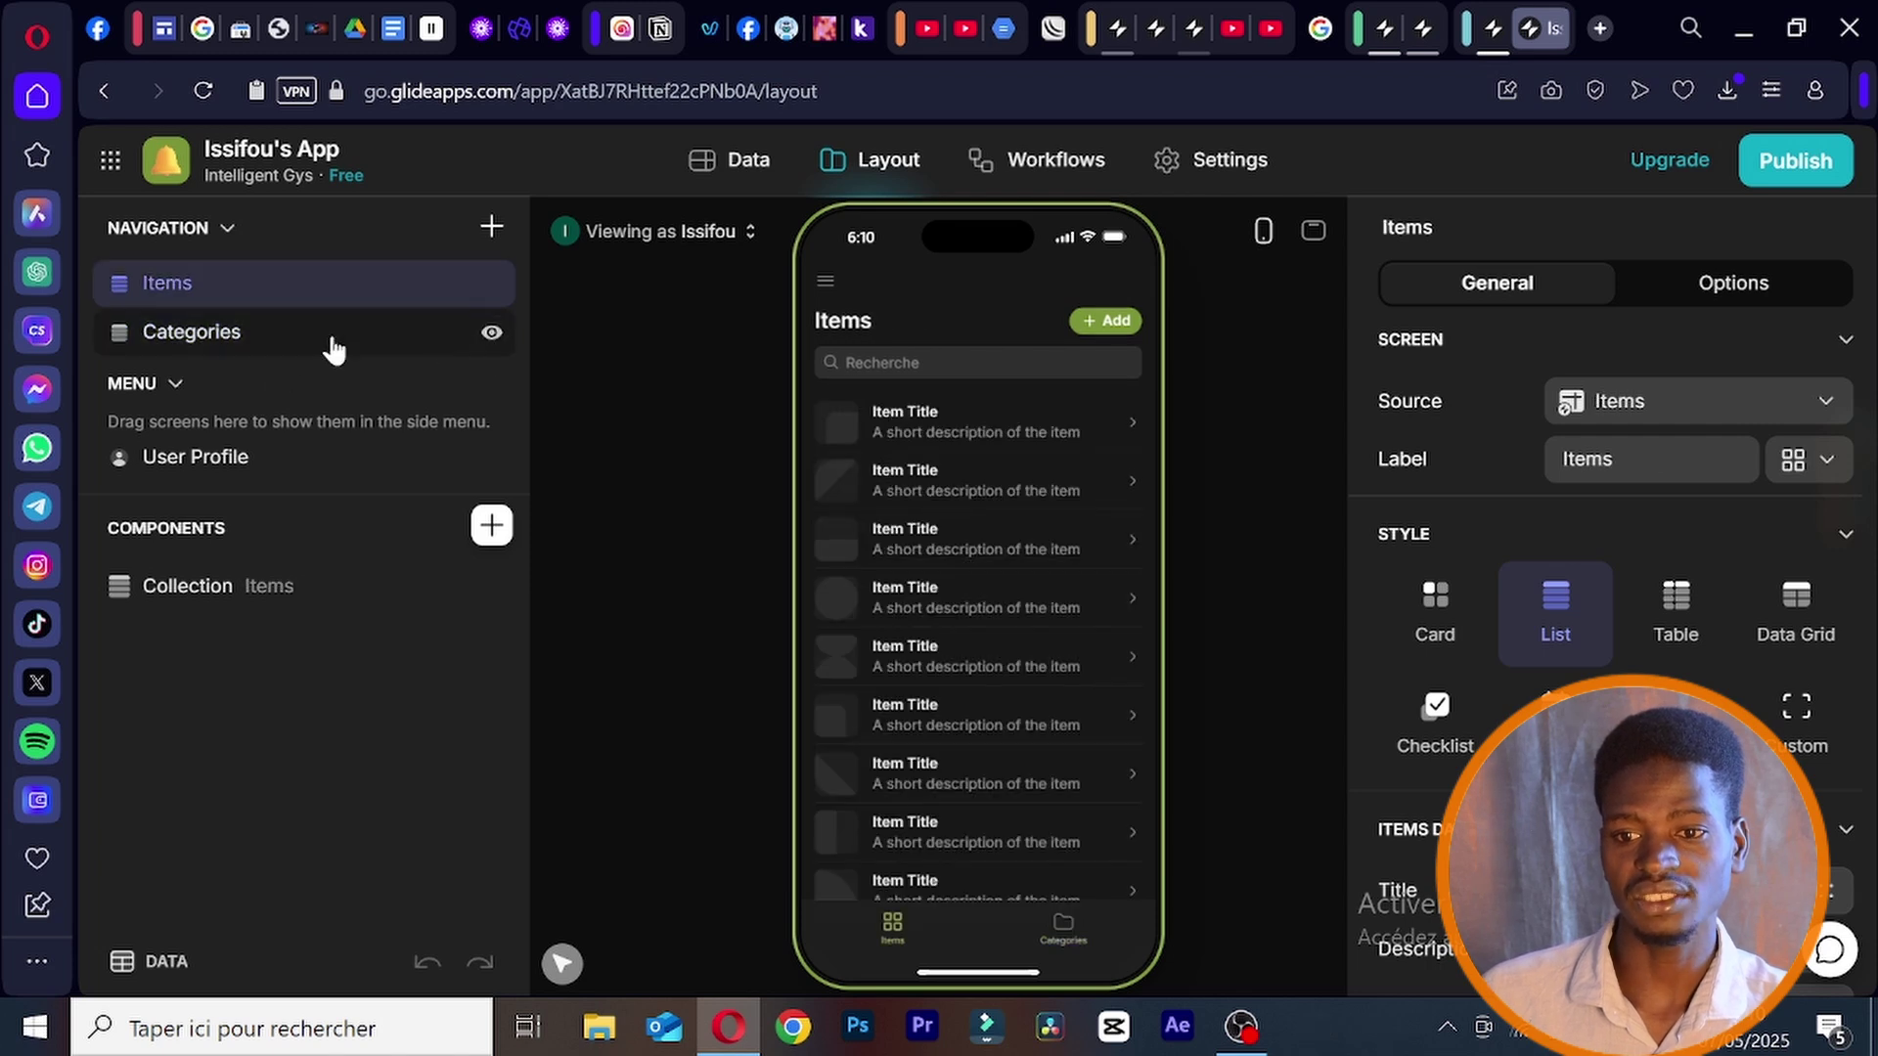
right_click(332, 349)
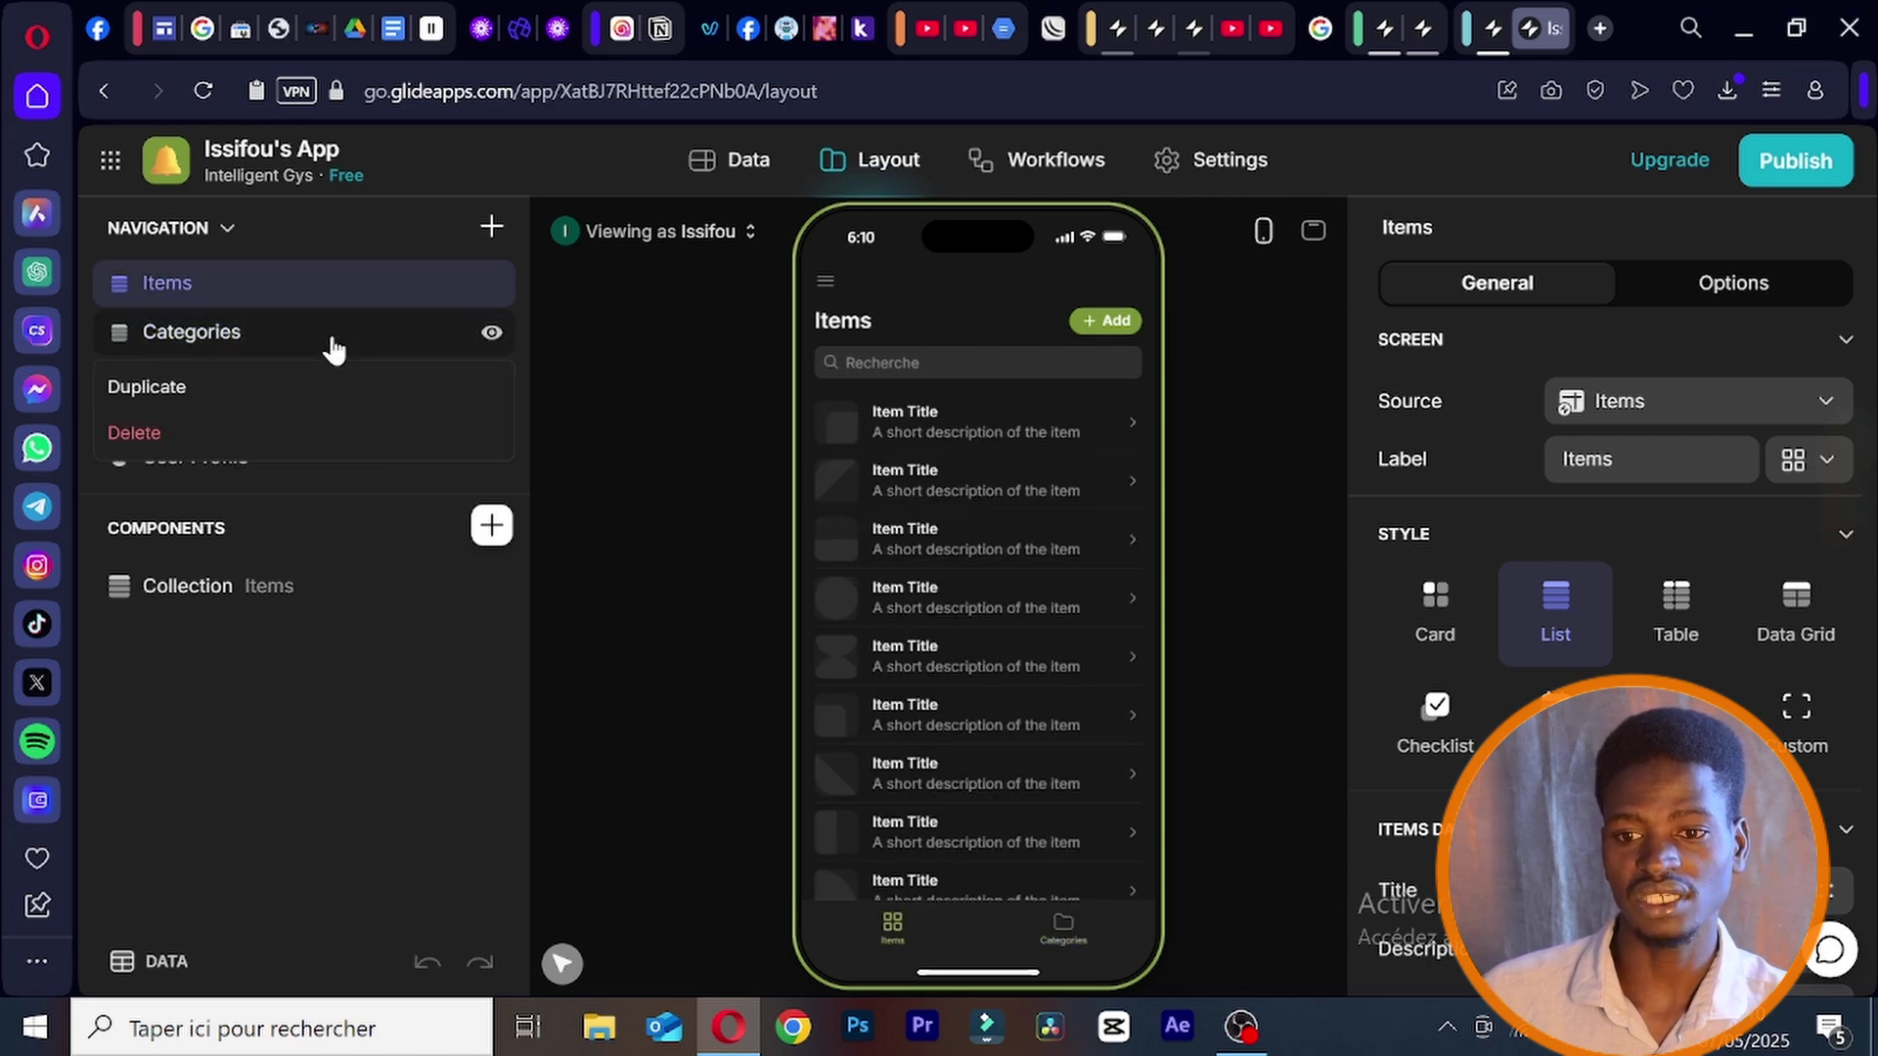
click(202, 442)
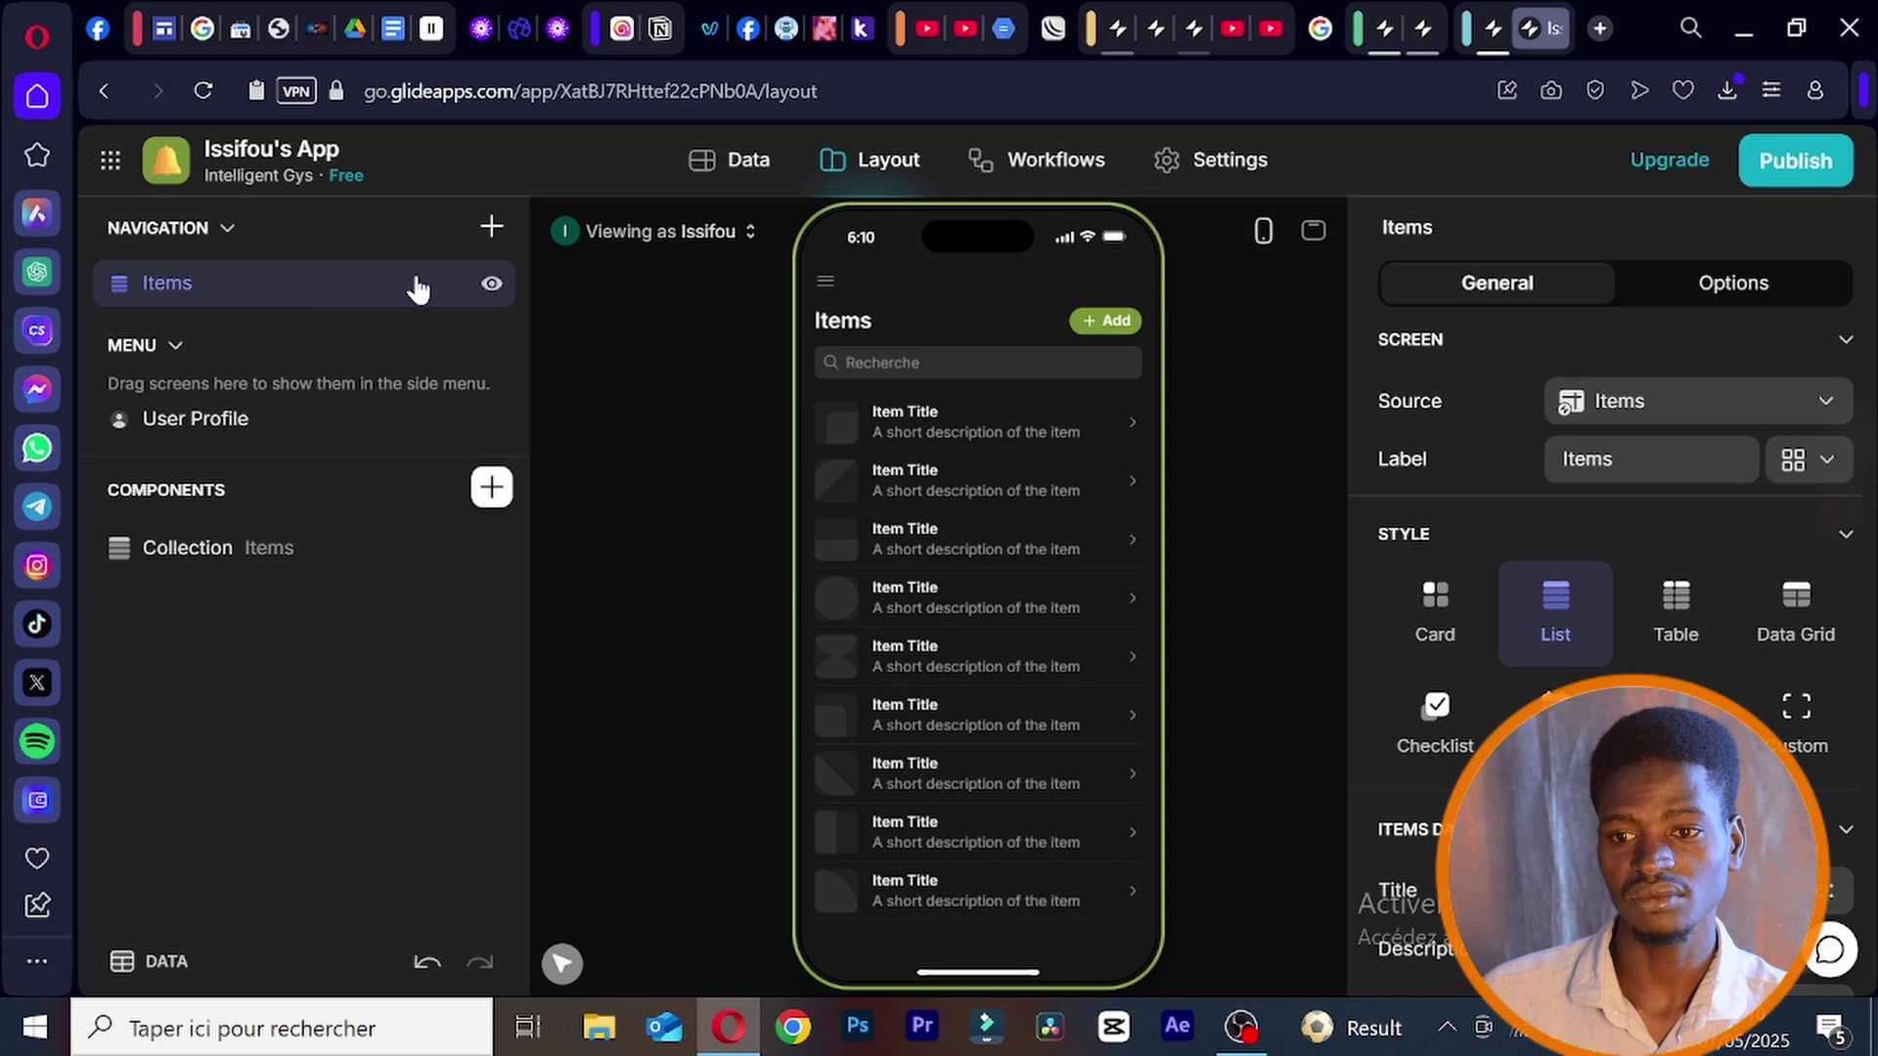
- Hide the Items screen in the navigation and show it again, twice
click(492, 285)
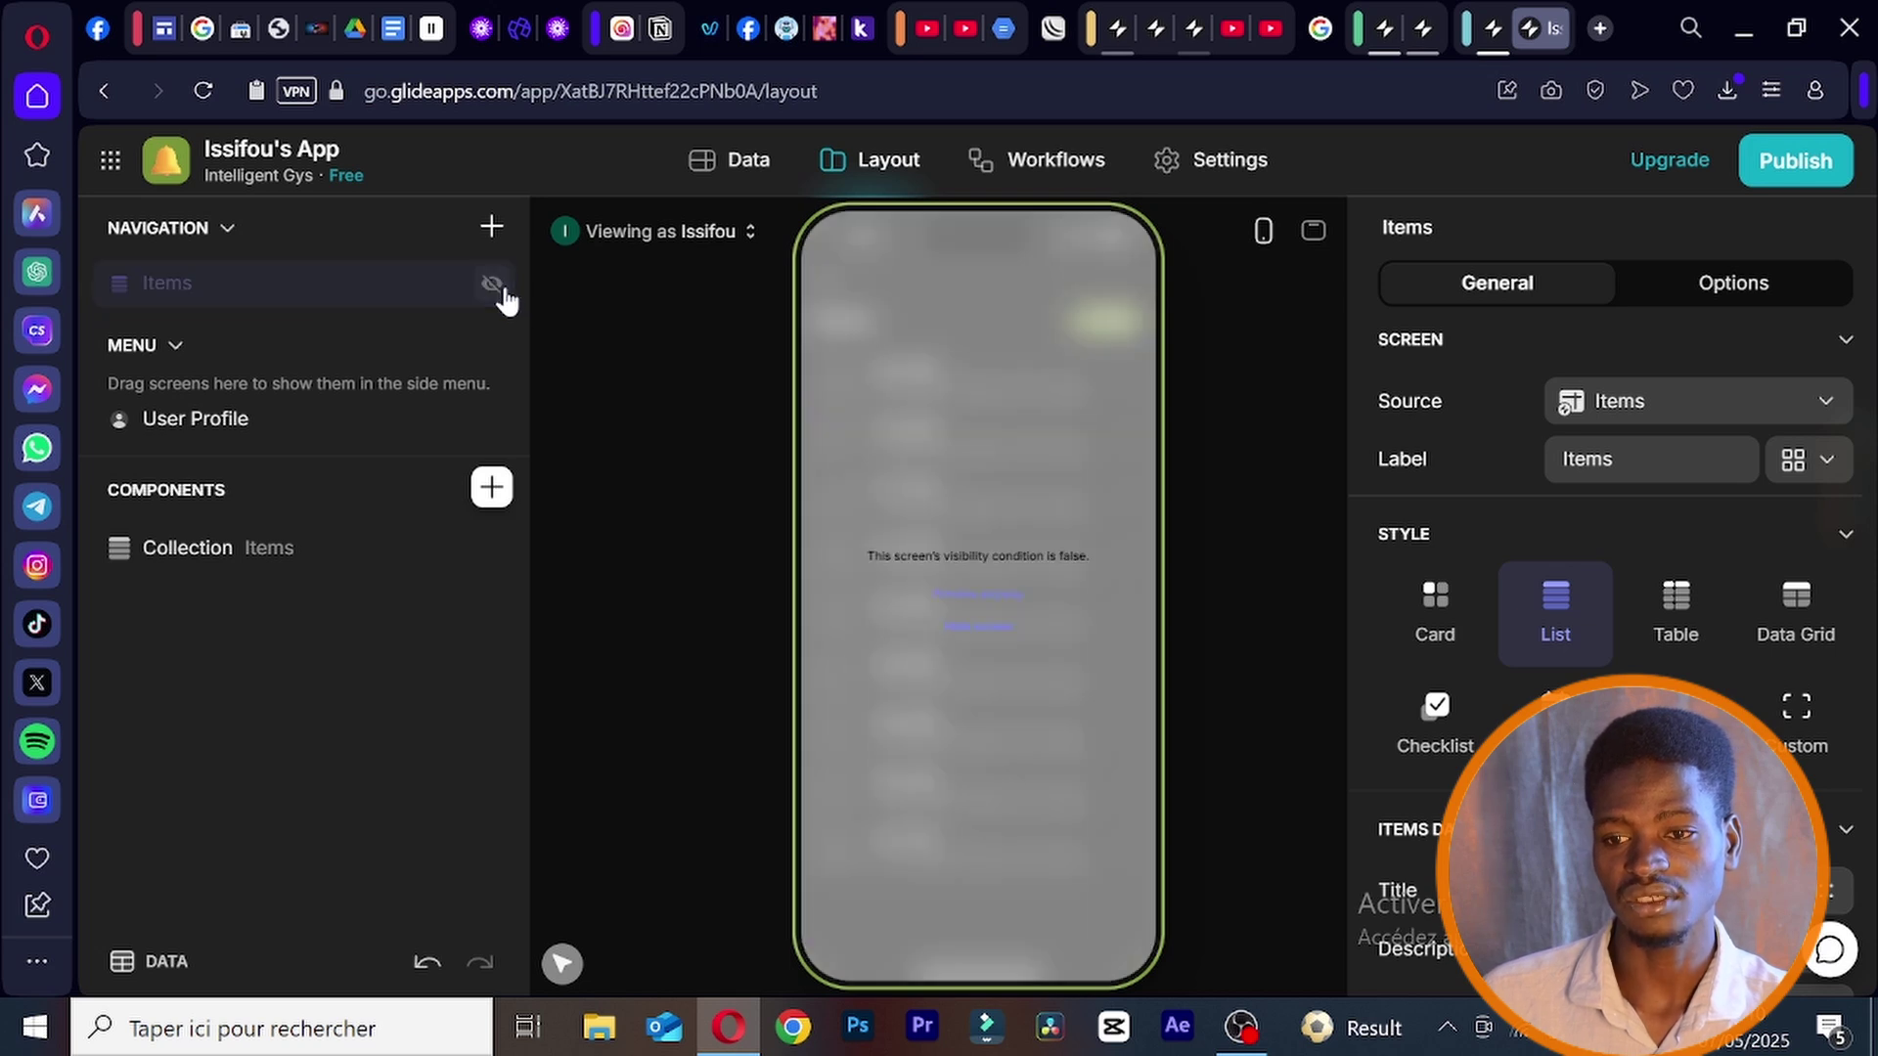
click(492, 284)
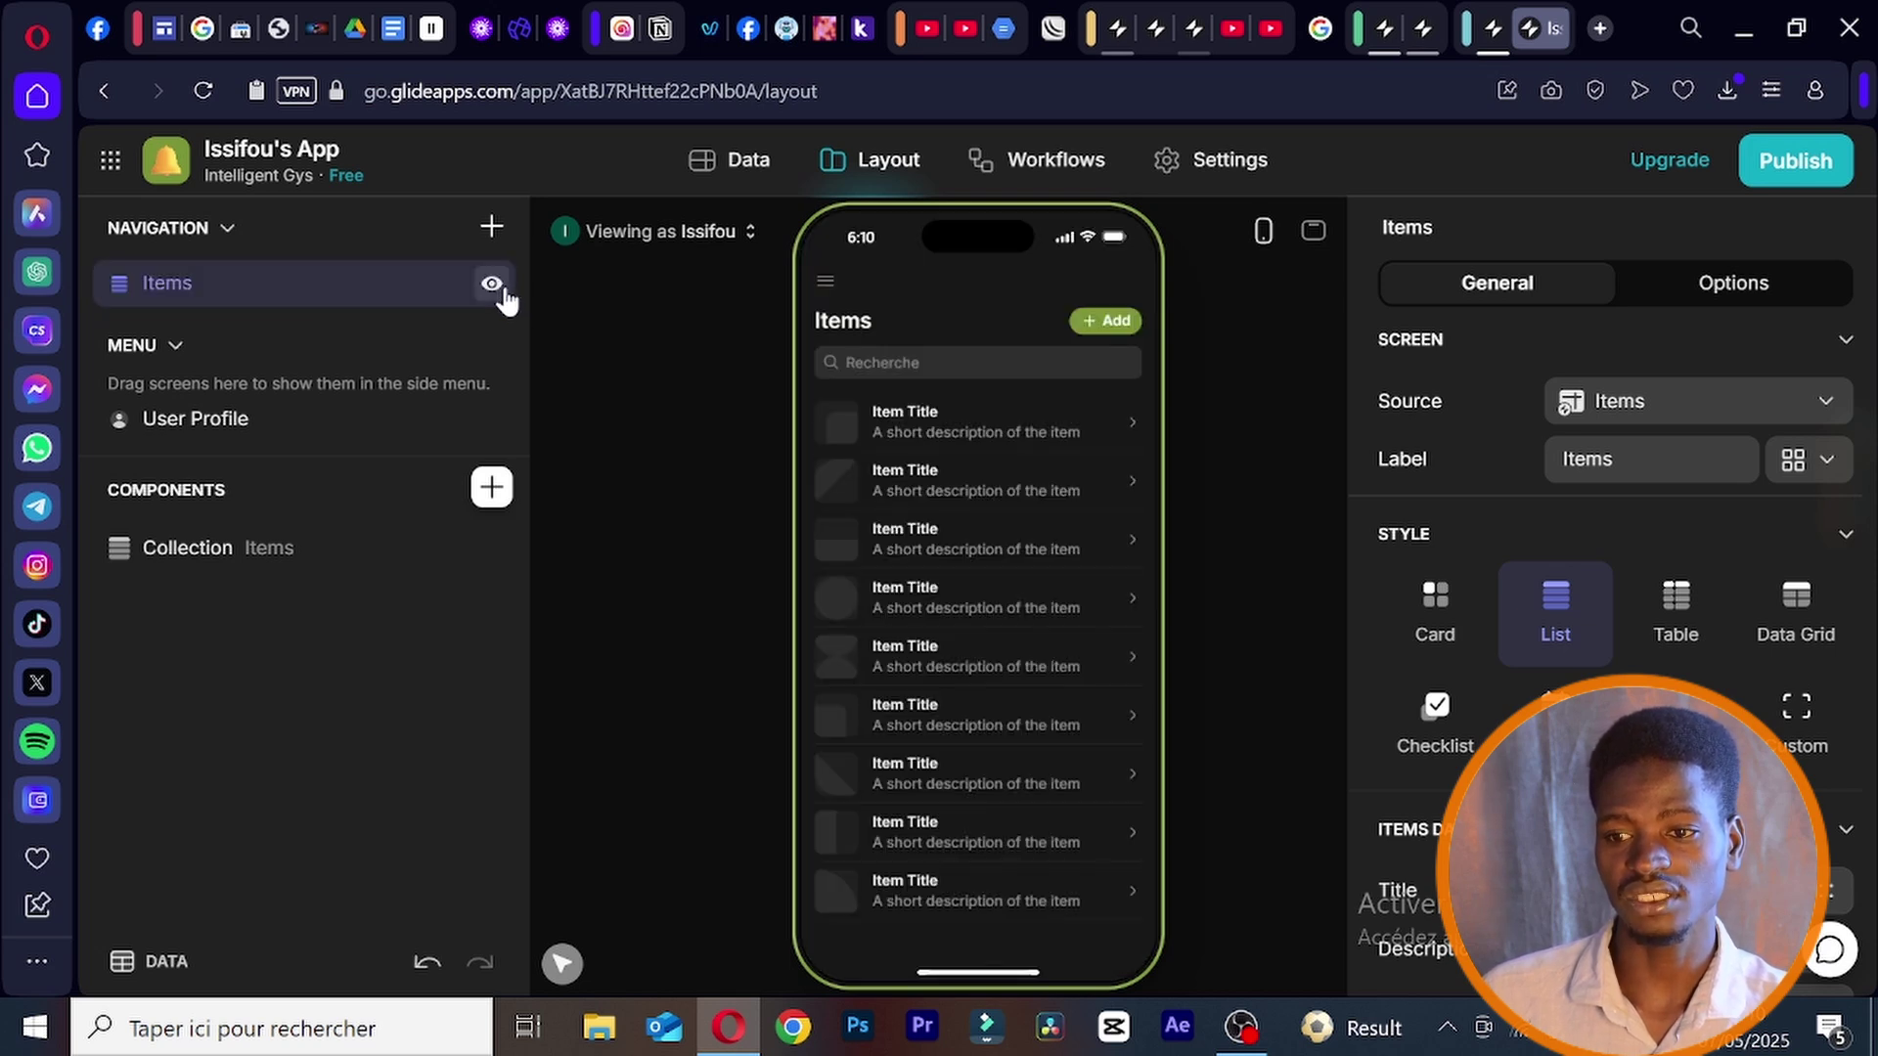
click(499, 289)
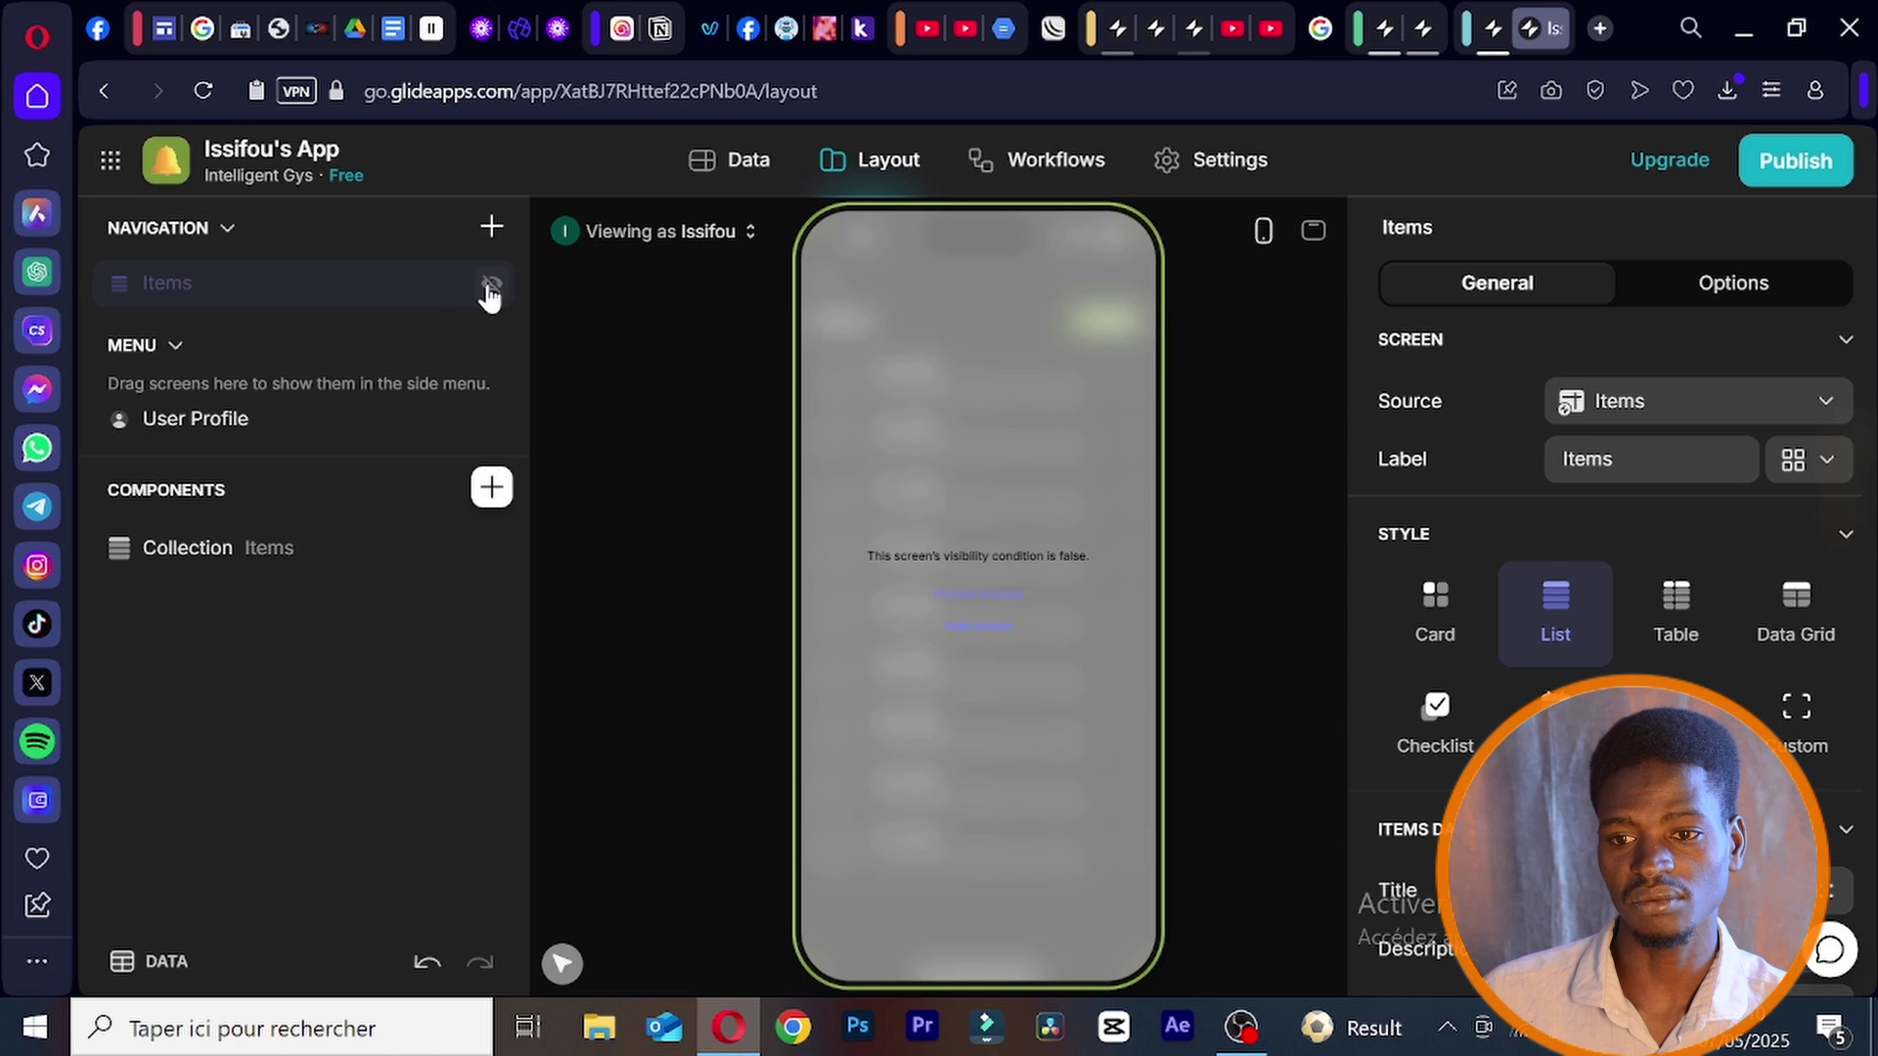
click(491, 290)
- Delete the Items screen from the navigation and add a new custom screen in its place
right_click(331, 298)
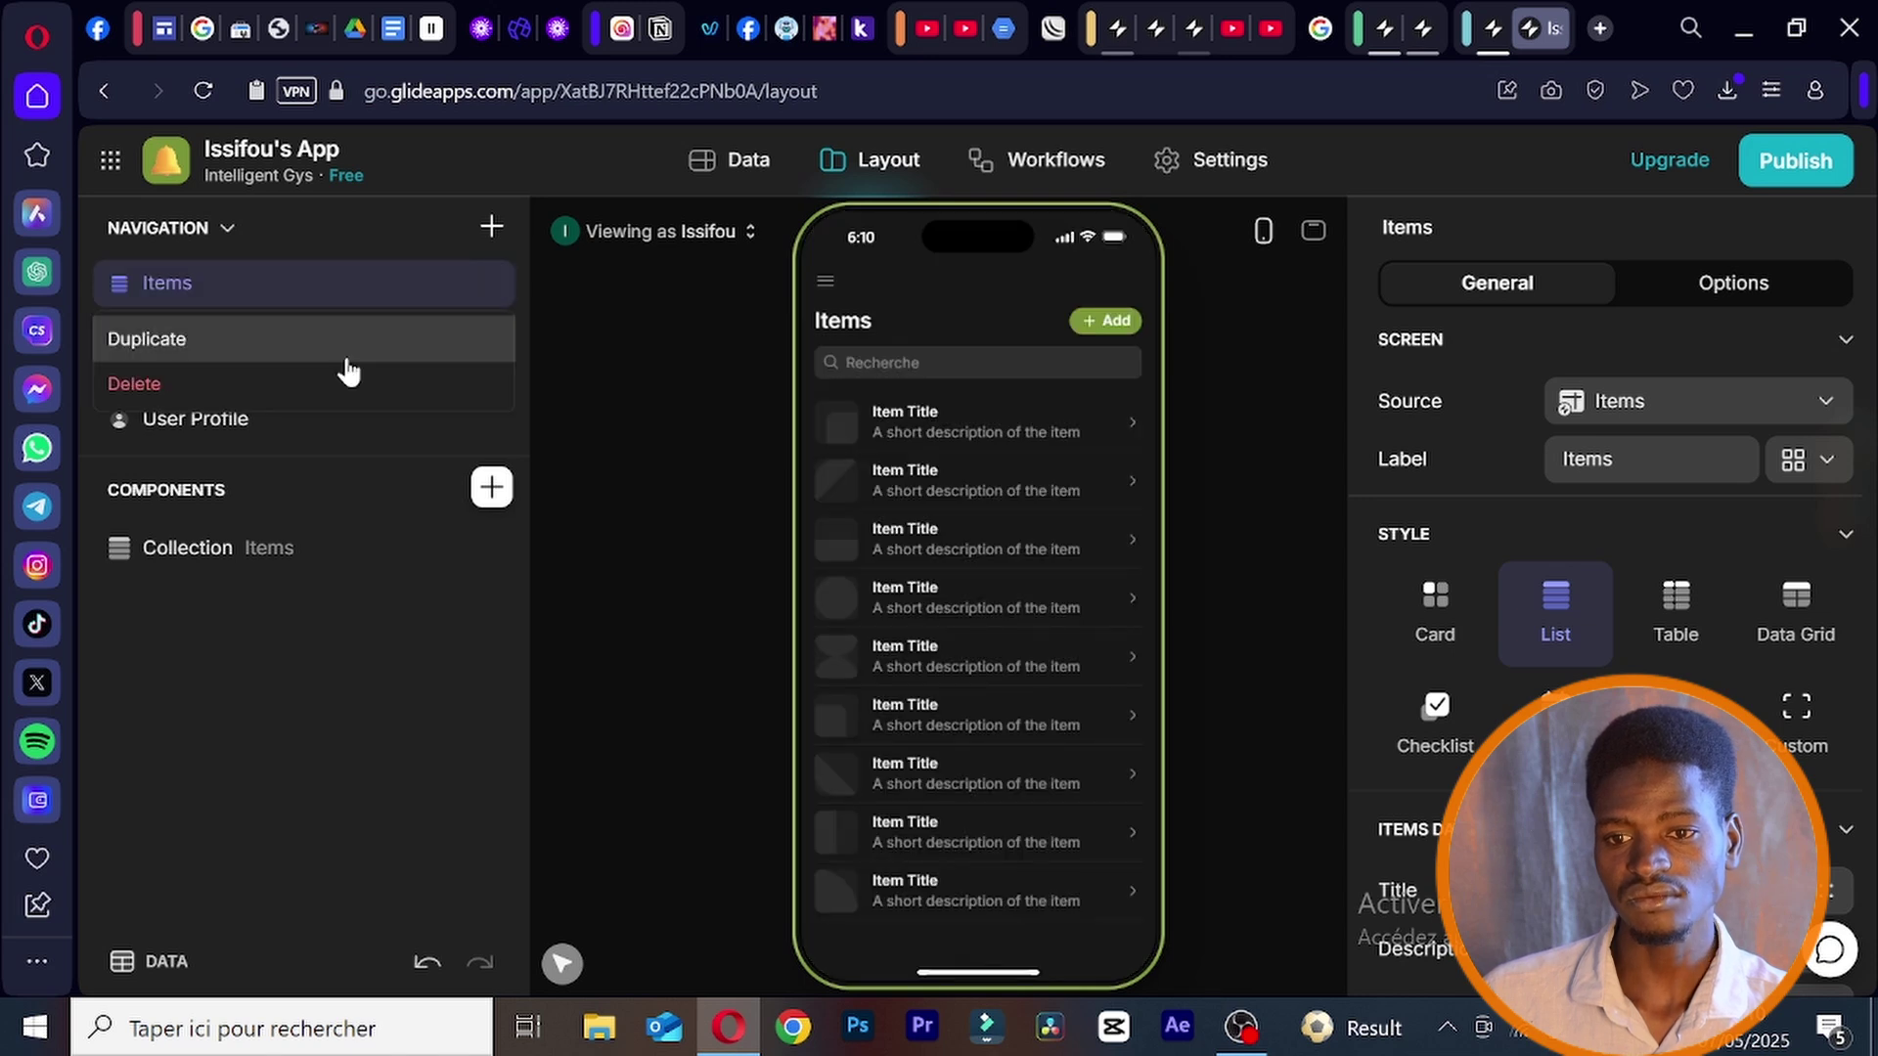
click(235, 396)
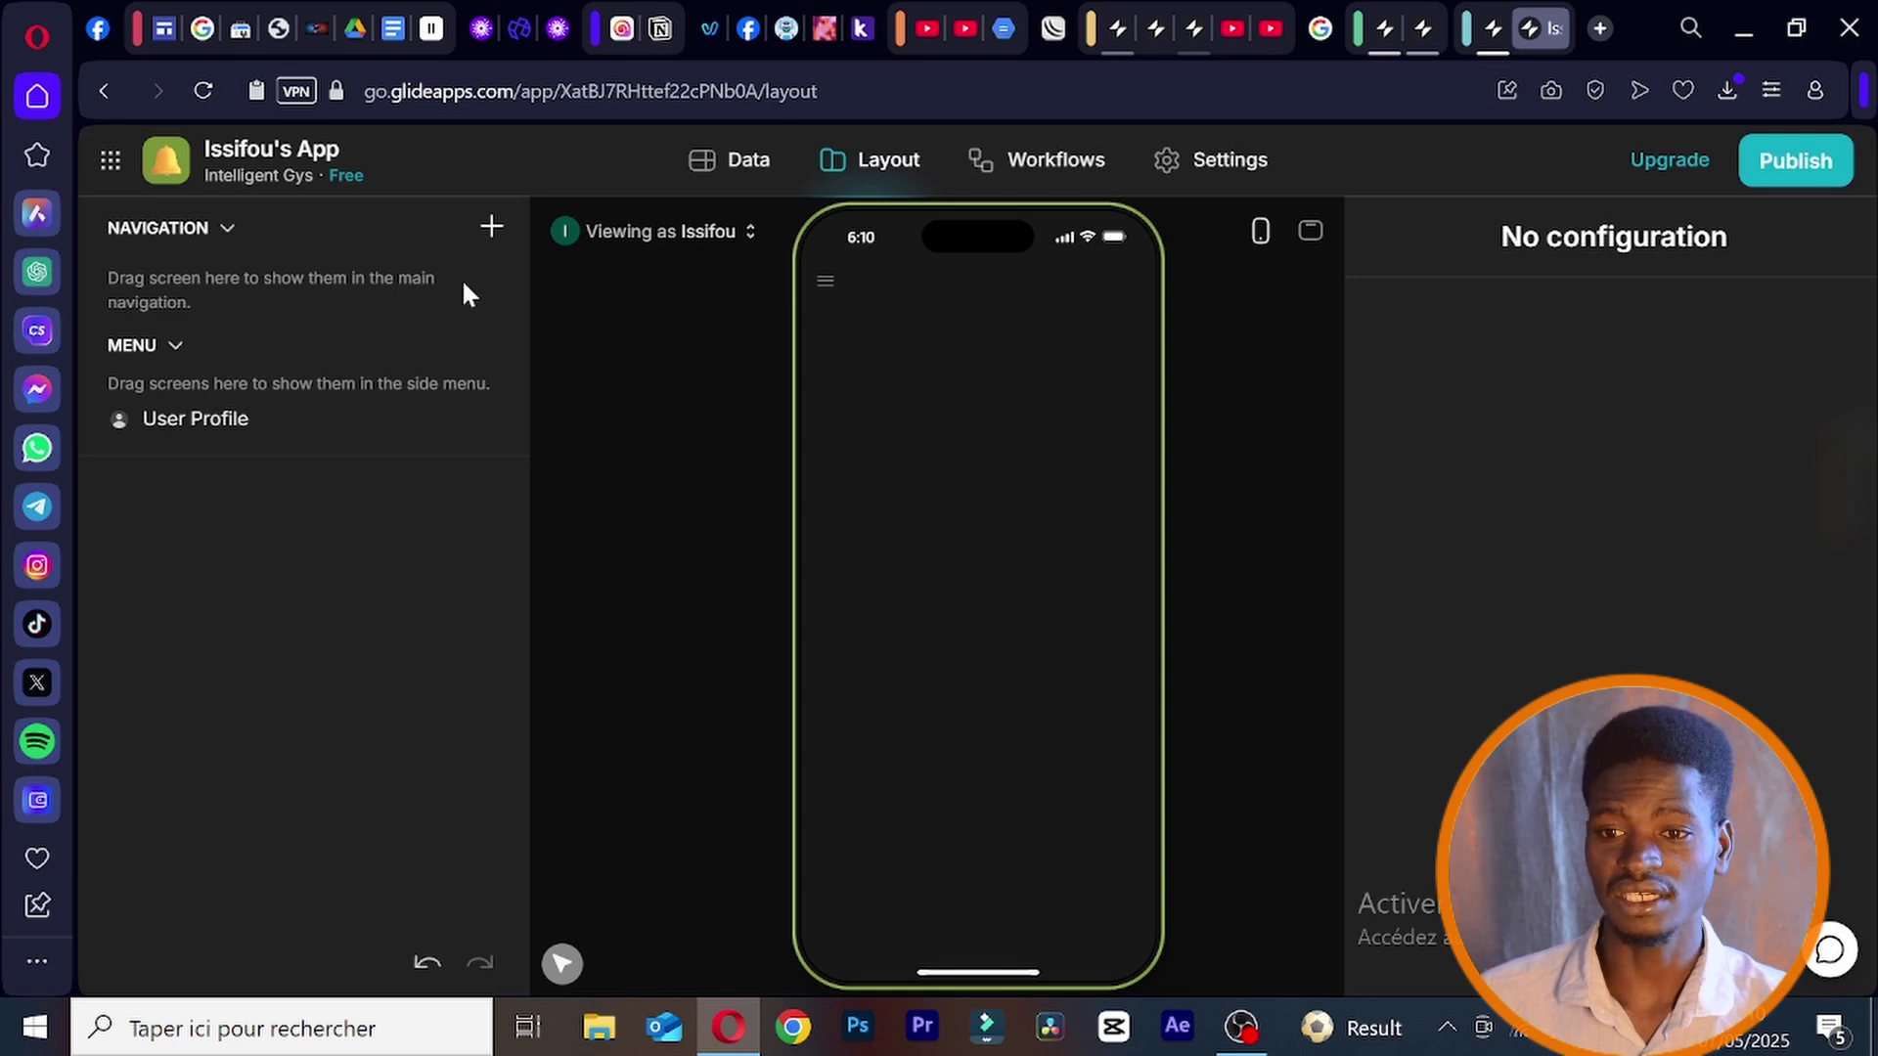
click(494, 234)
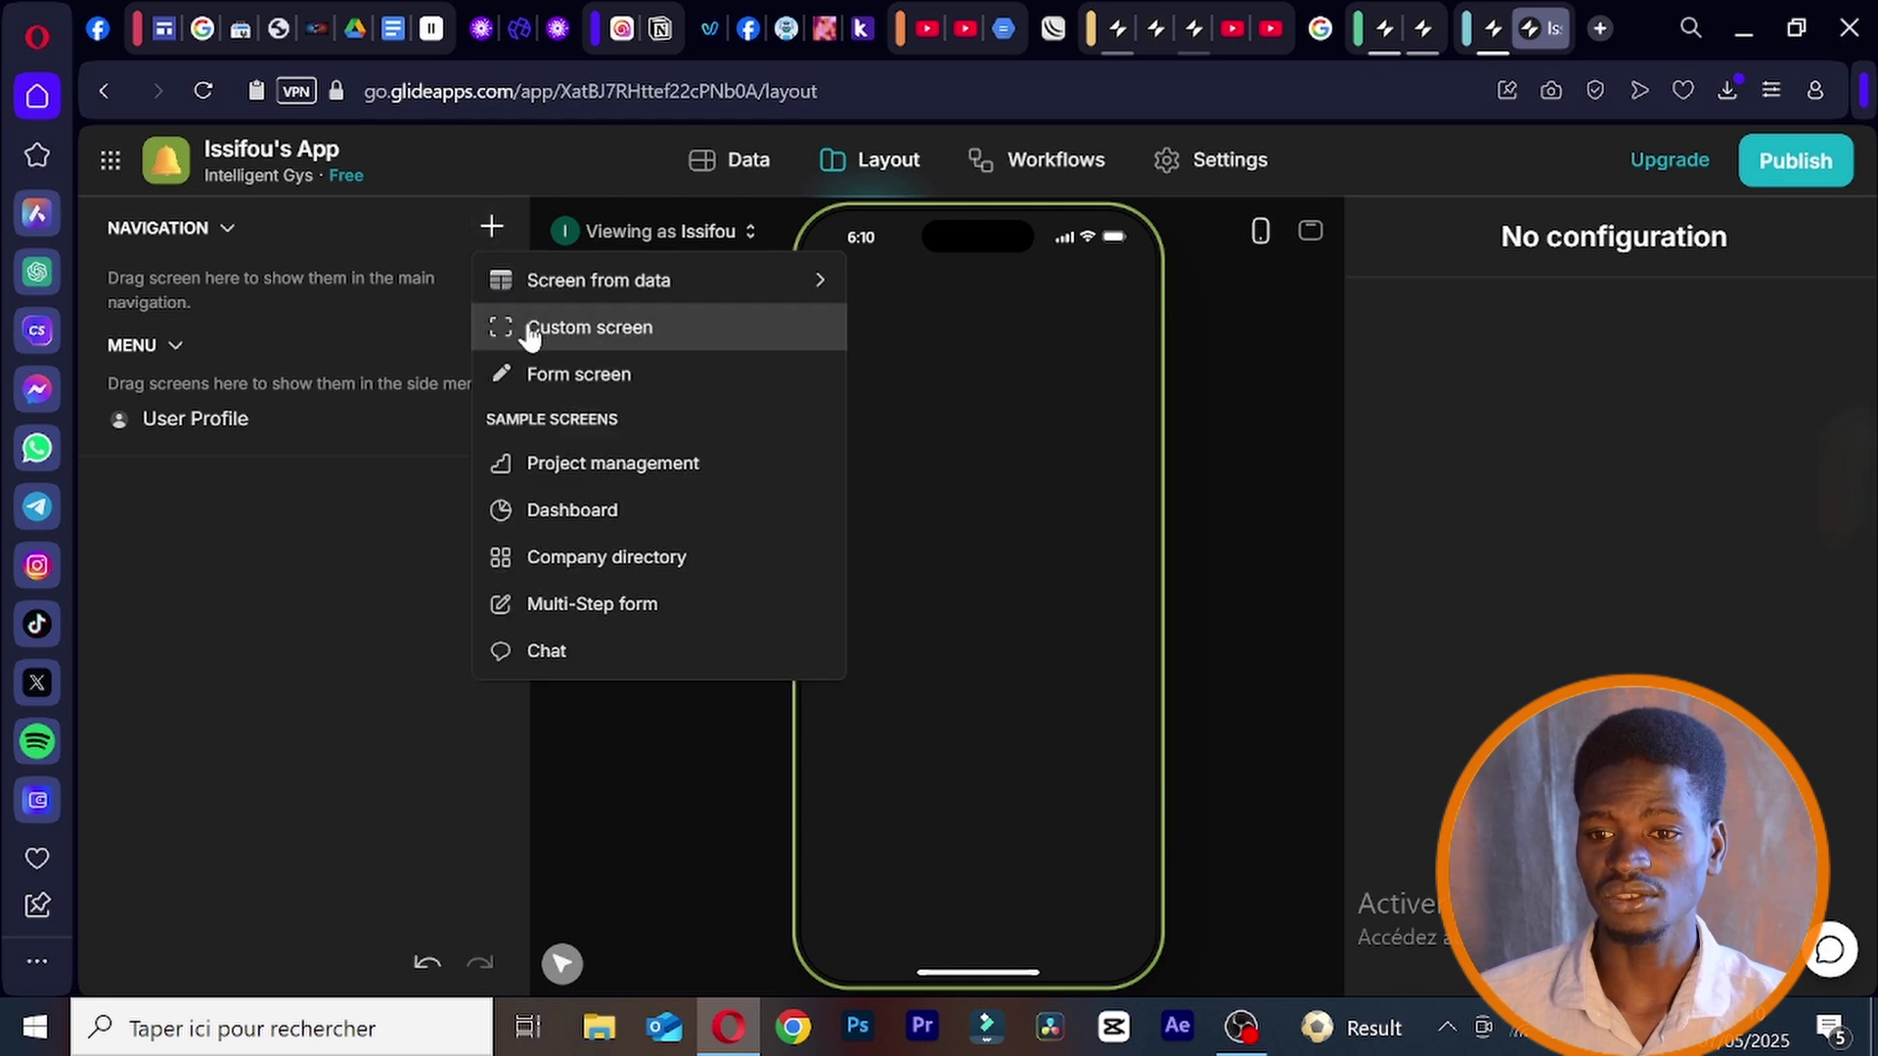
click(581, 331)
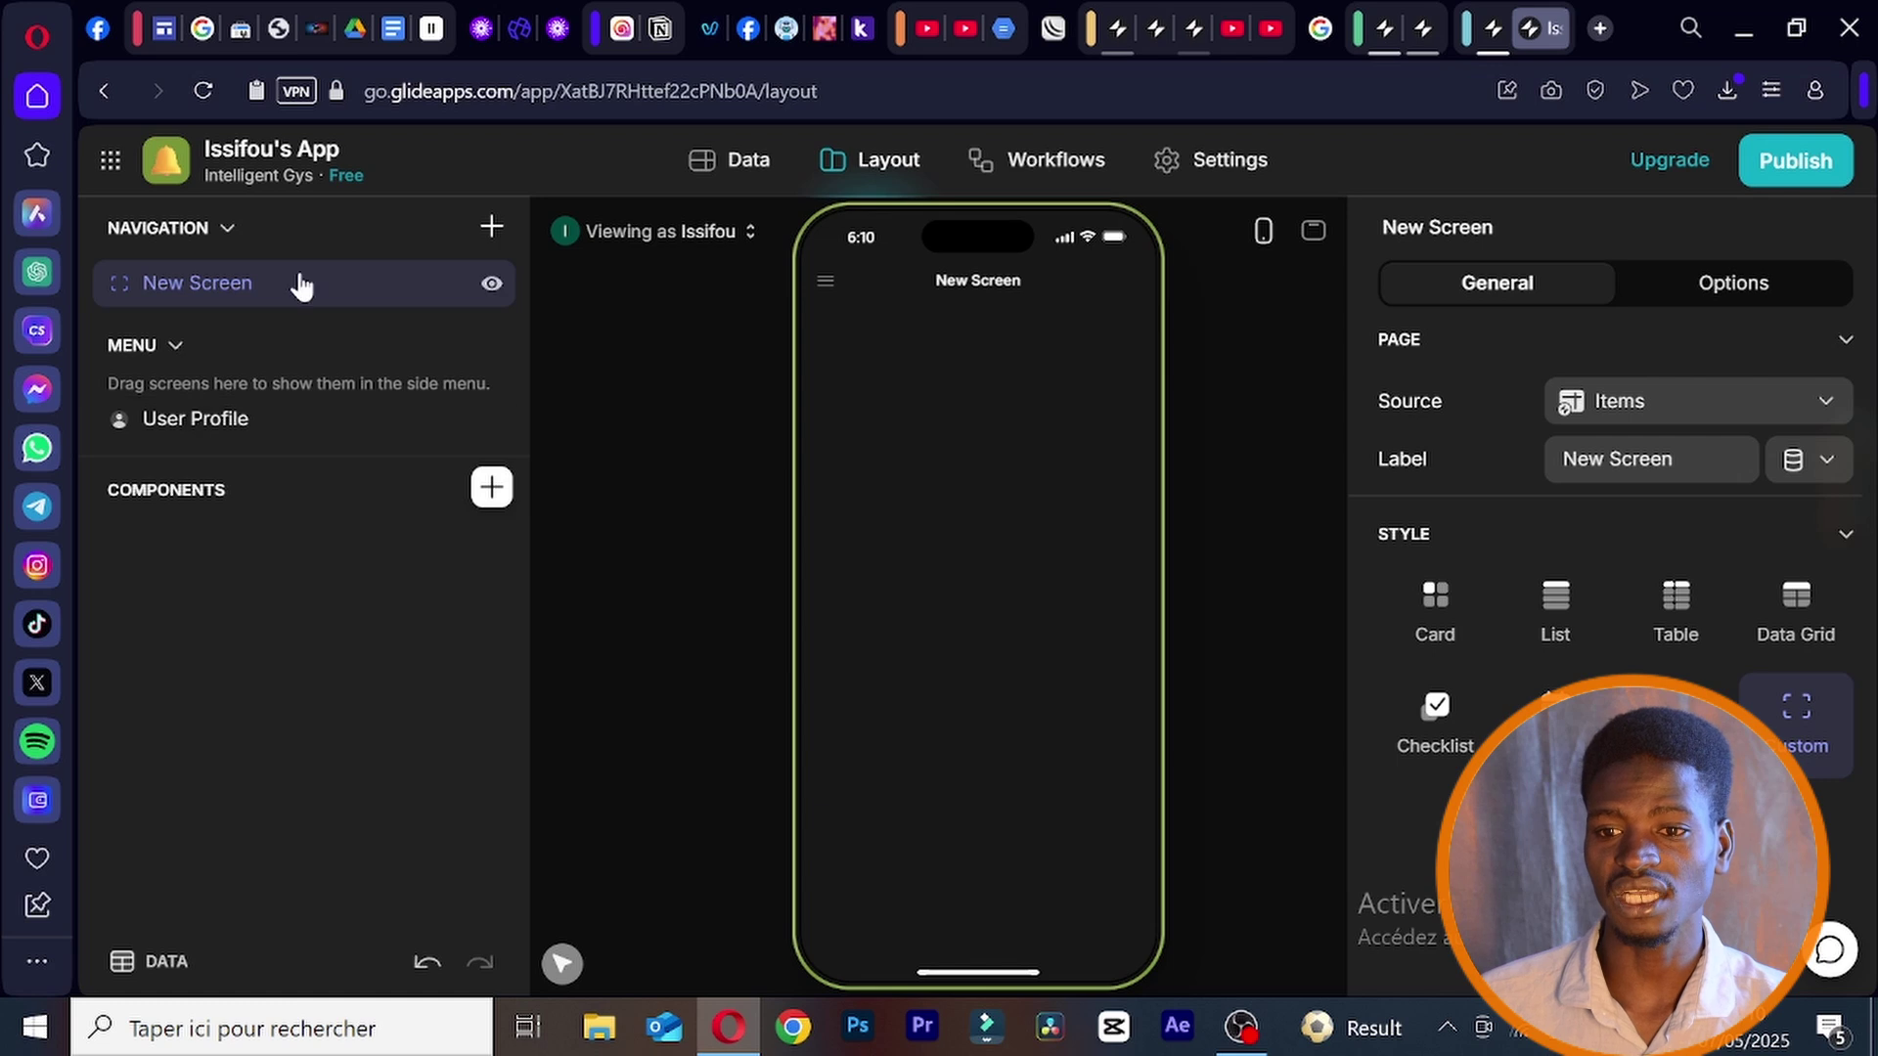
- Insert an Image title component into the new custom screen
click(494, 492)
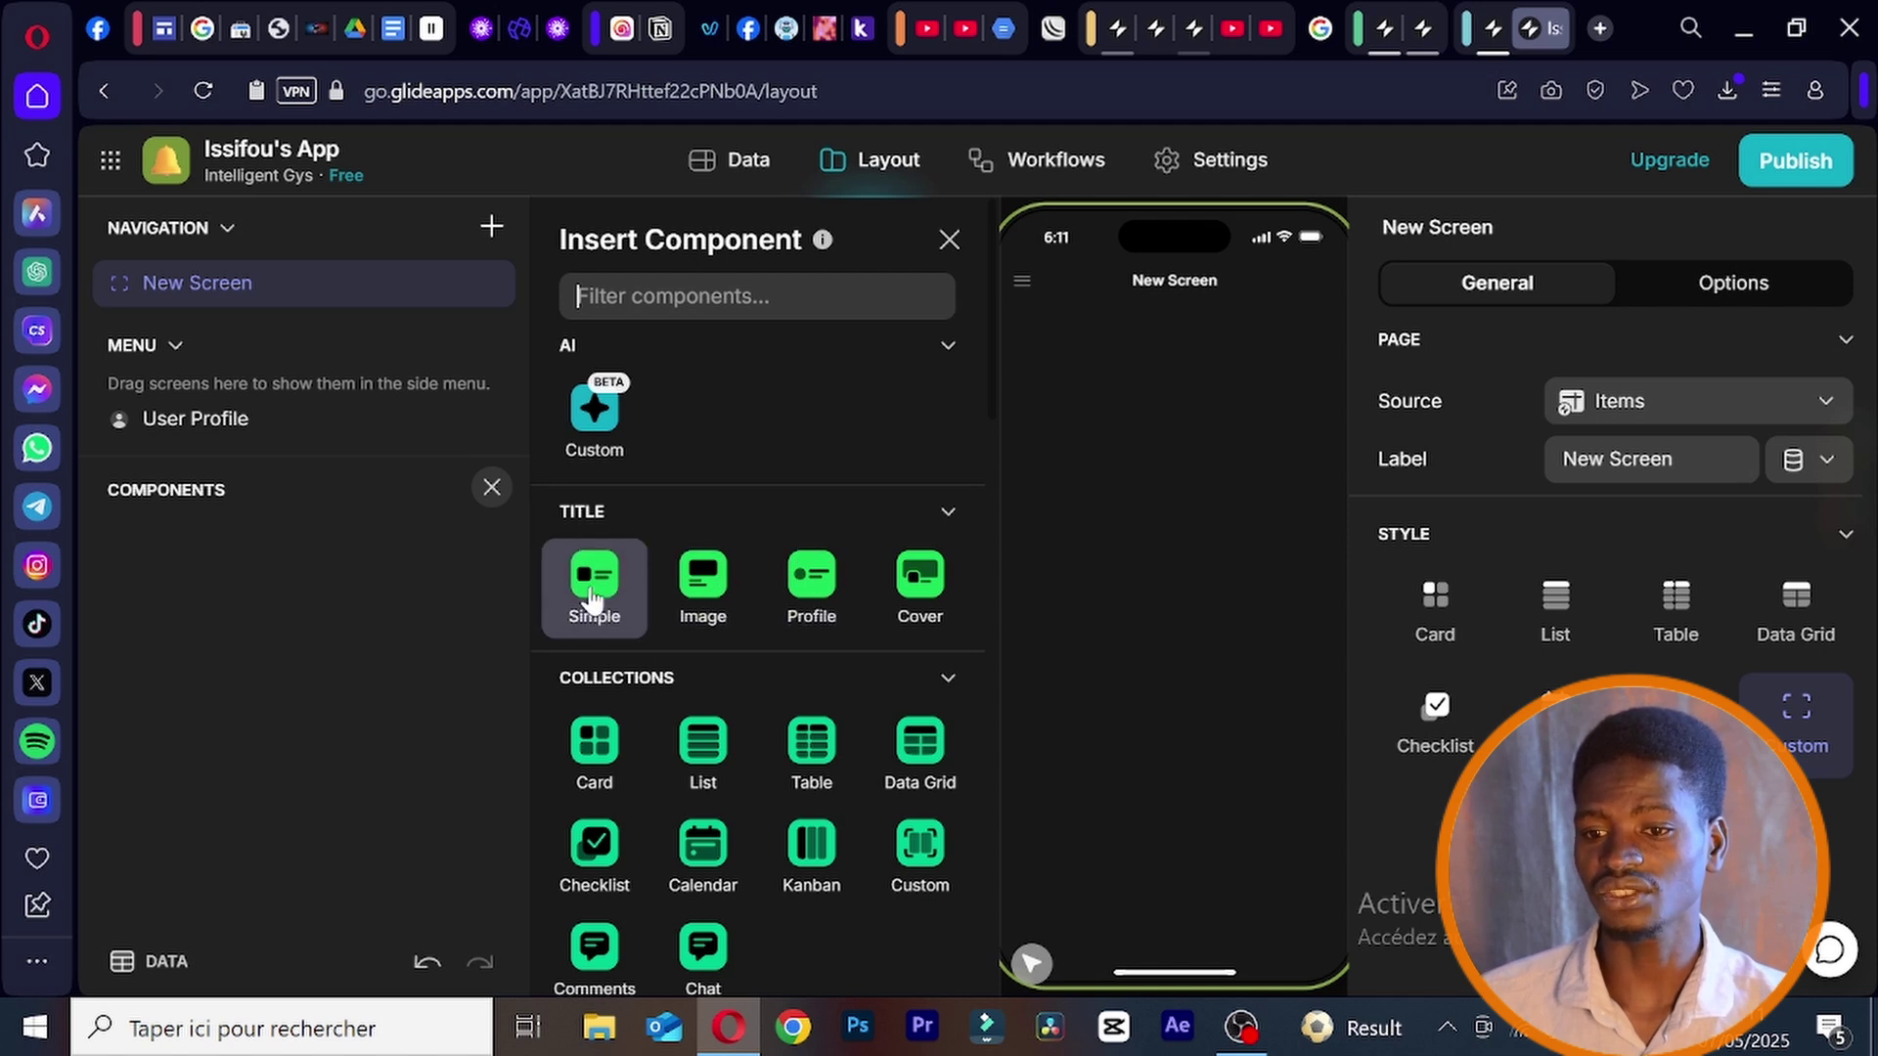
click(725, 588)
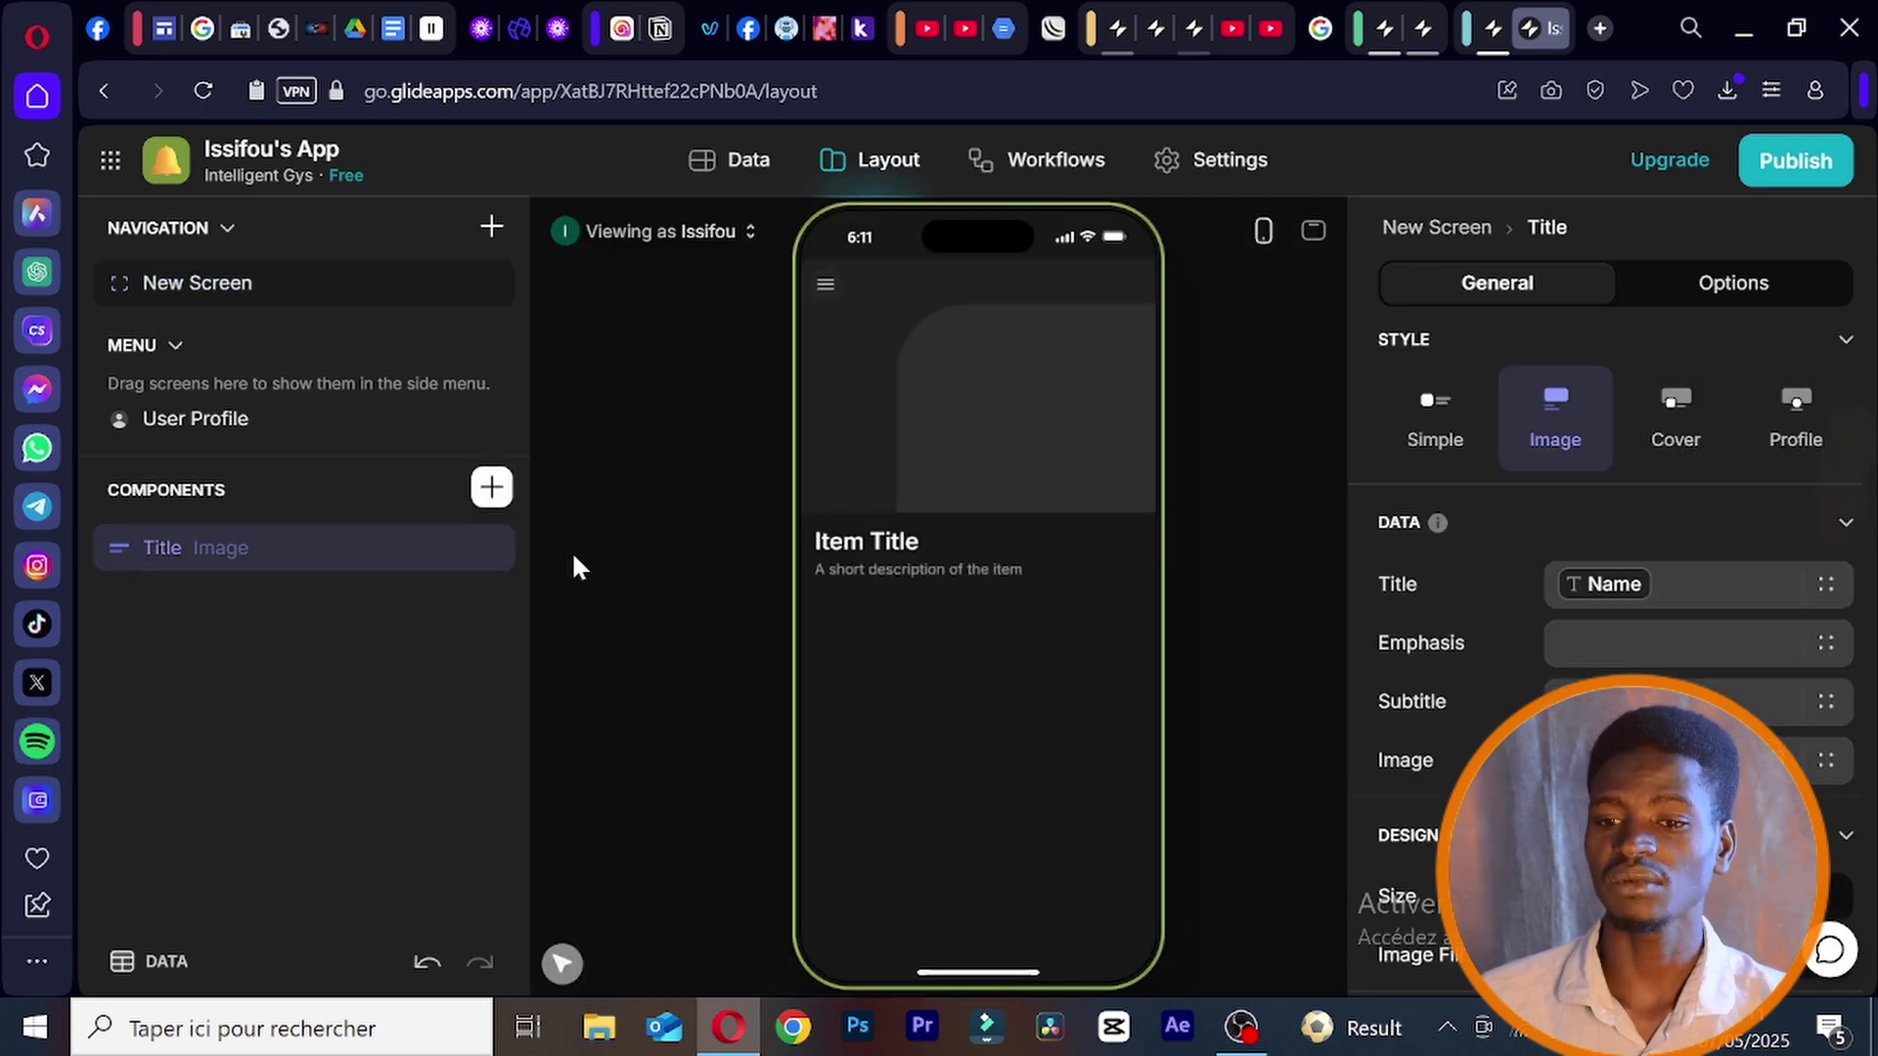
mouse_move(506, 555)
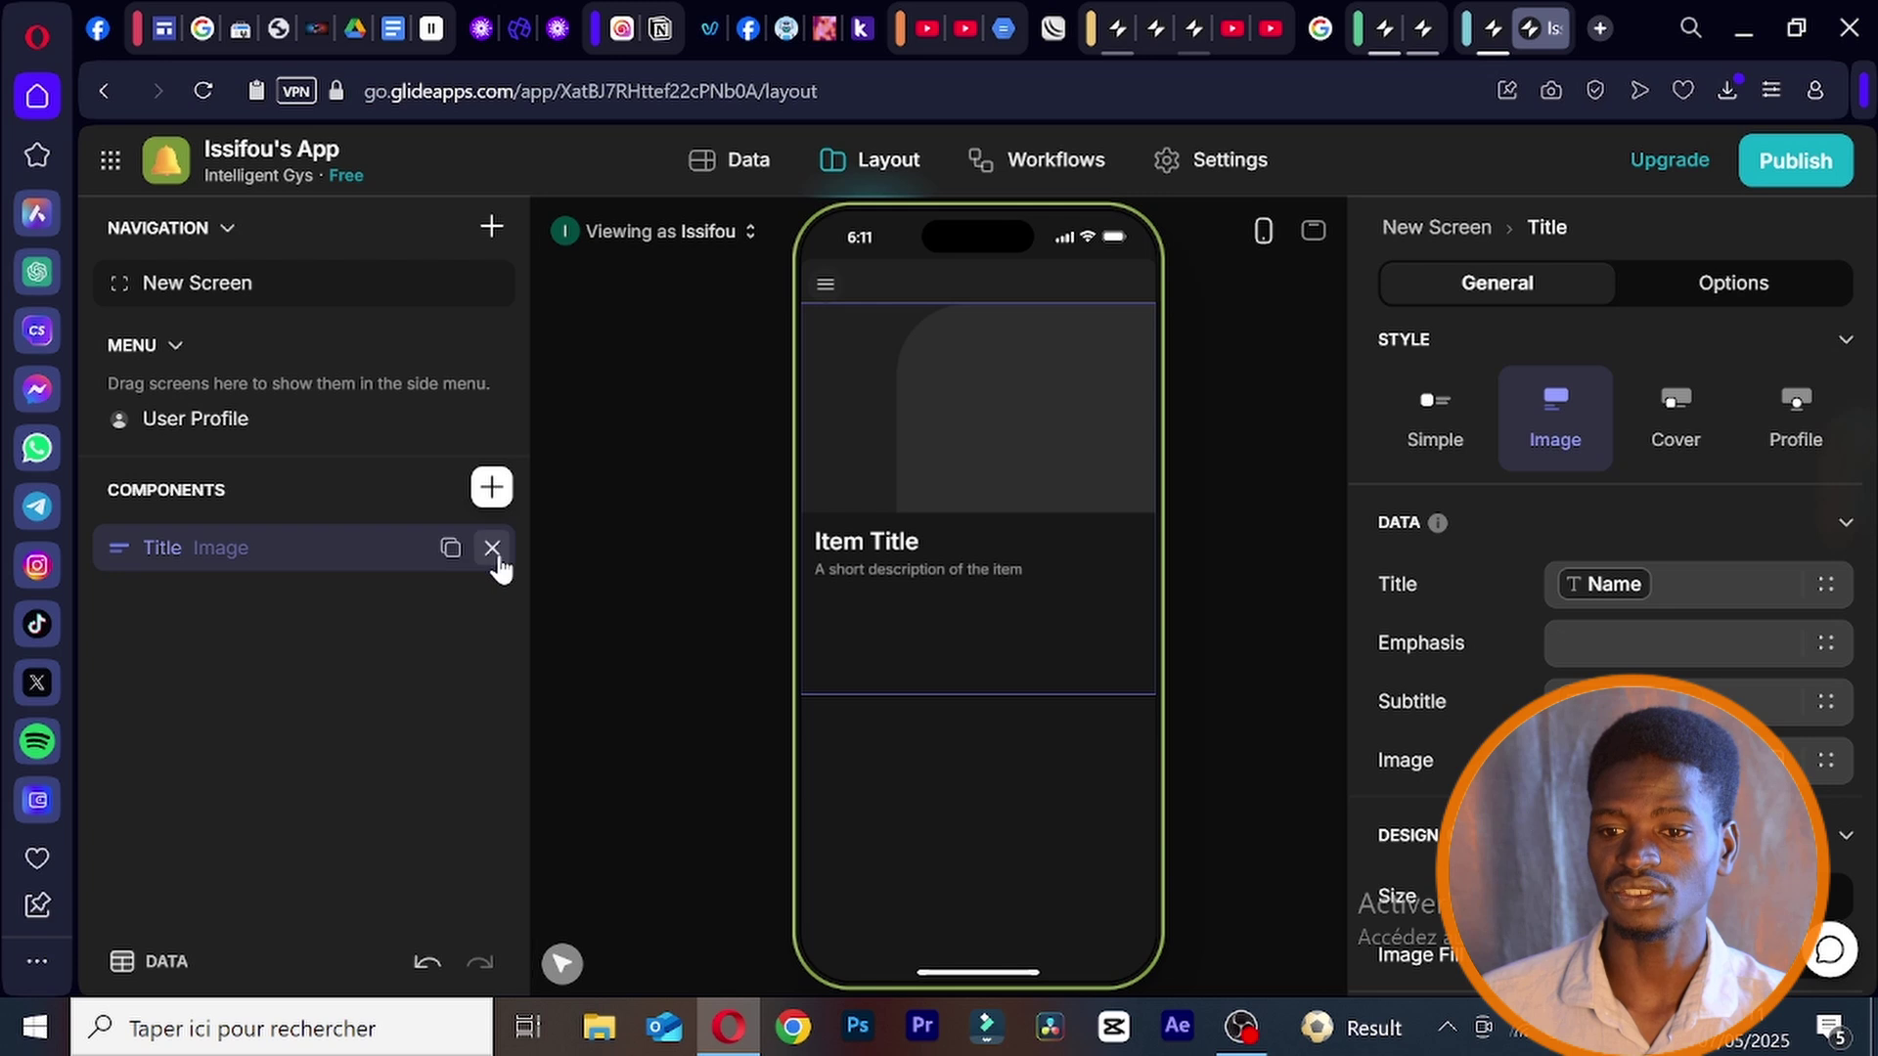
- Delete the Image title component from the new screen and insert a Profile title component instead
click(492, 548)
click(491, 487)
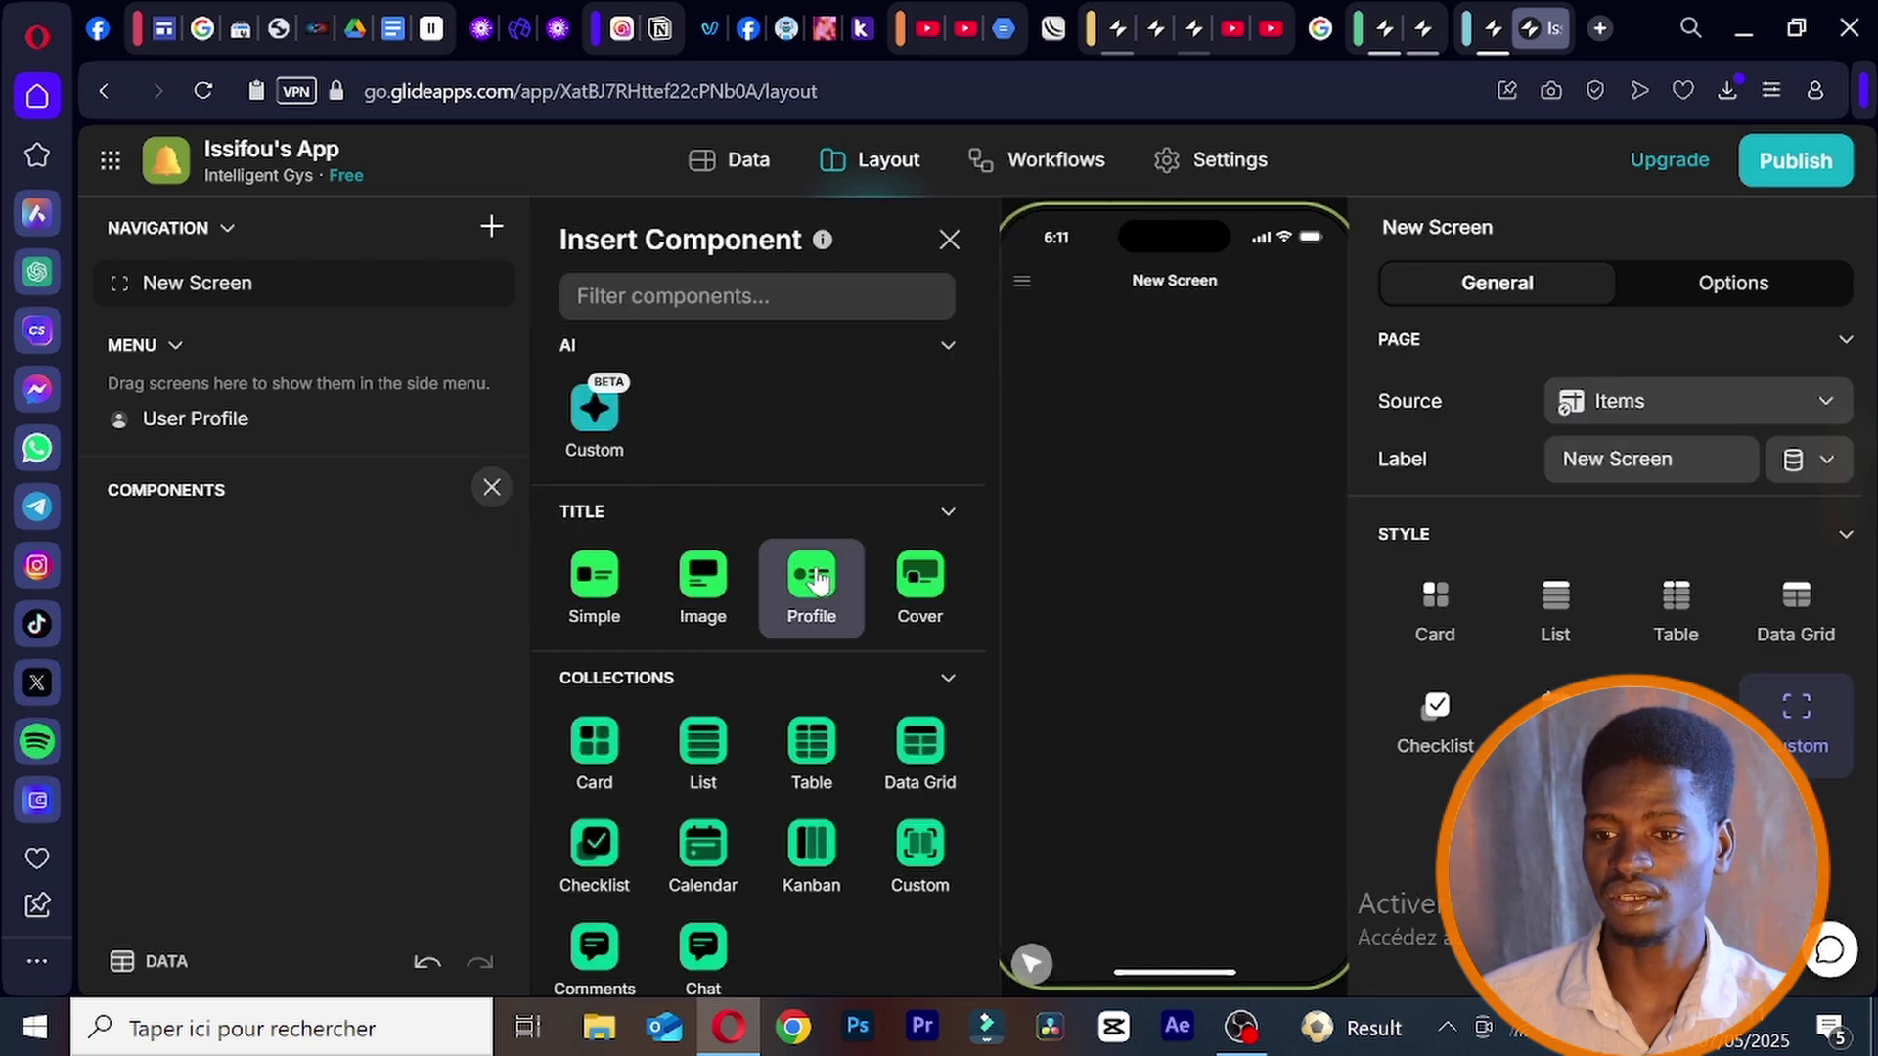
click(812, 579)
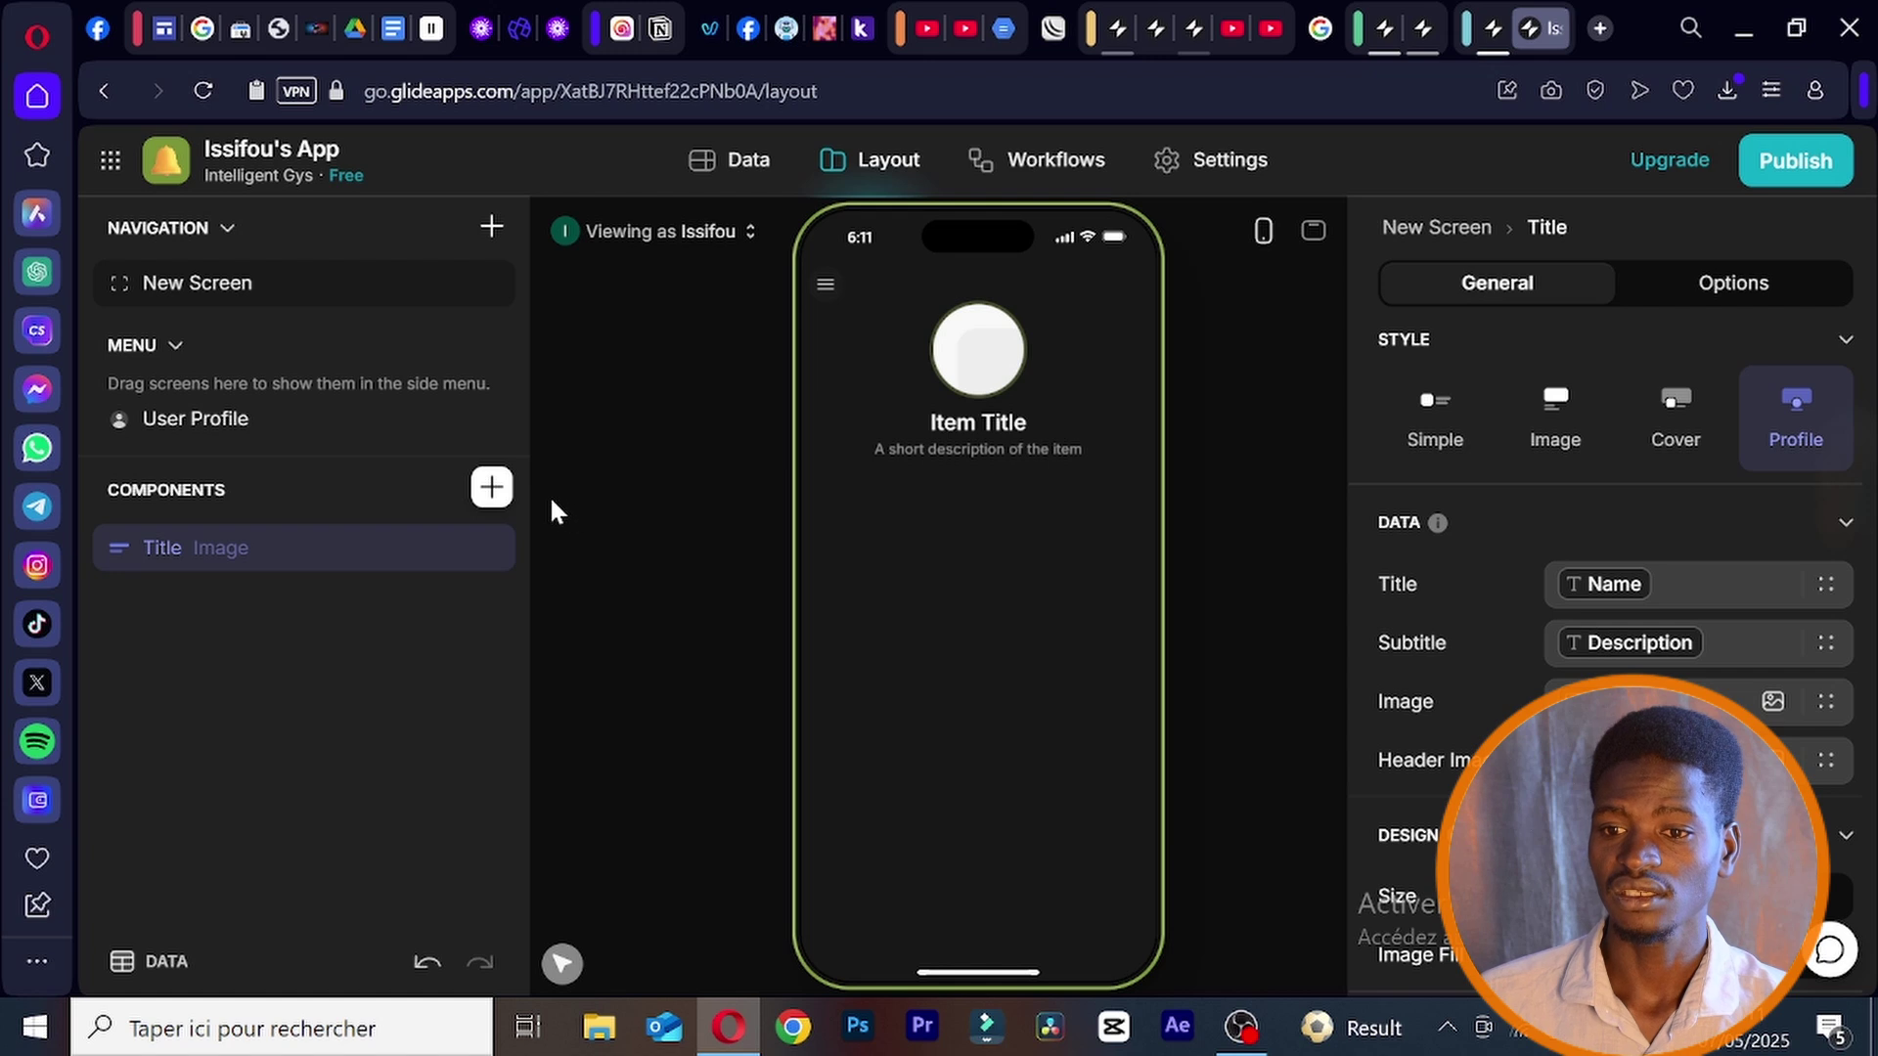
- Insert a Cover title component into the new screen and delete the Profile title above it
click(491, 489)
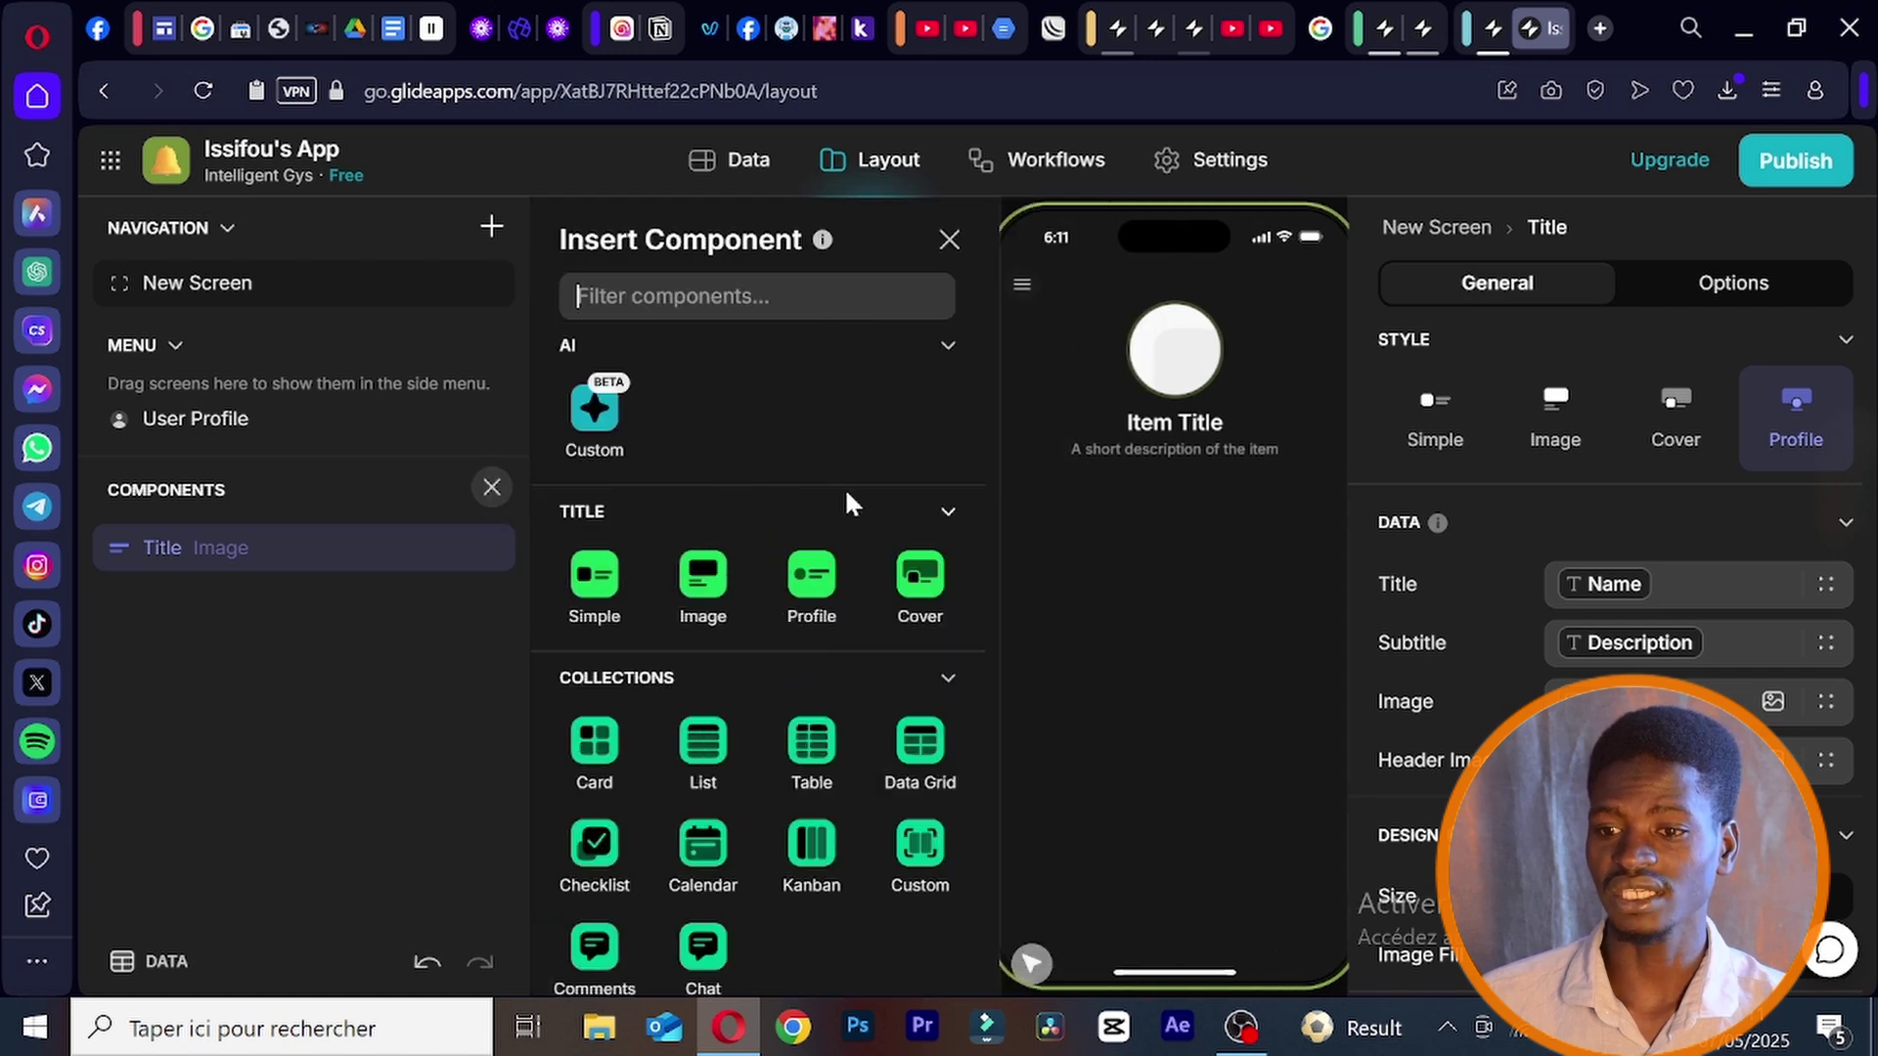
click(901, 583)
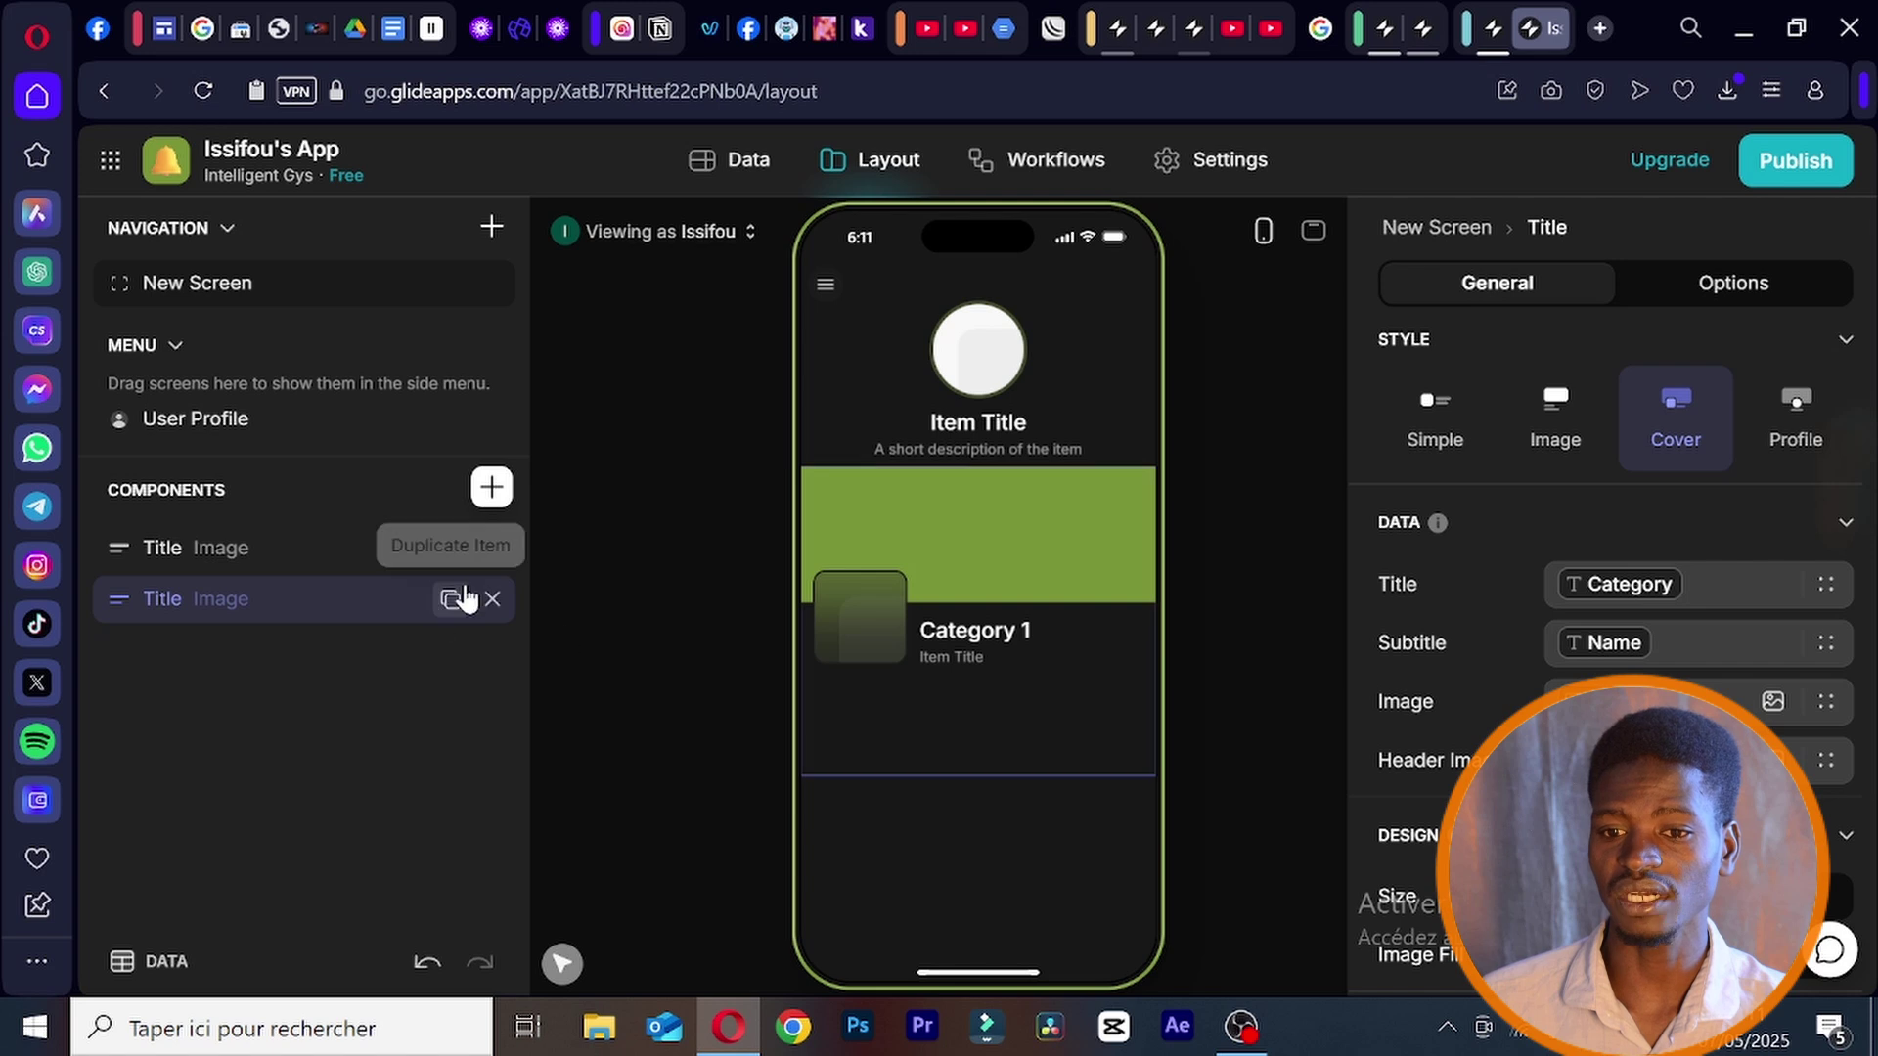
click(492, 549)
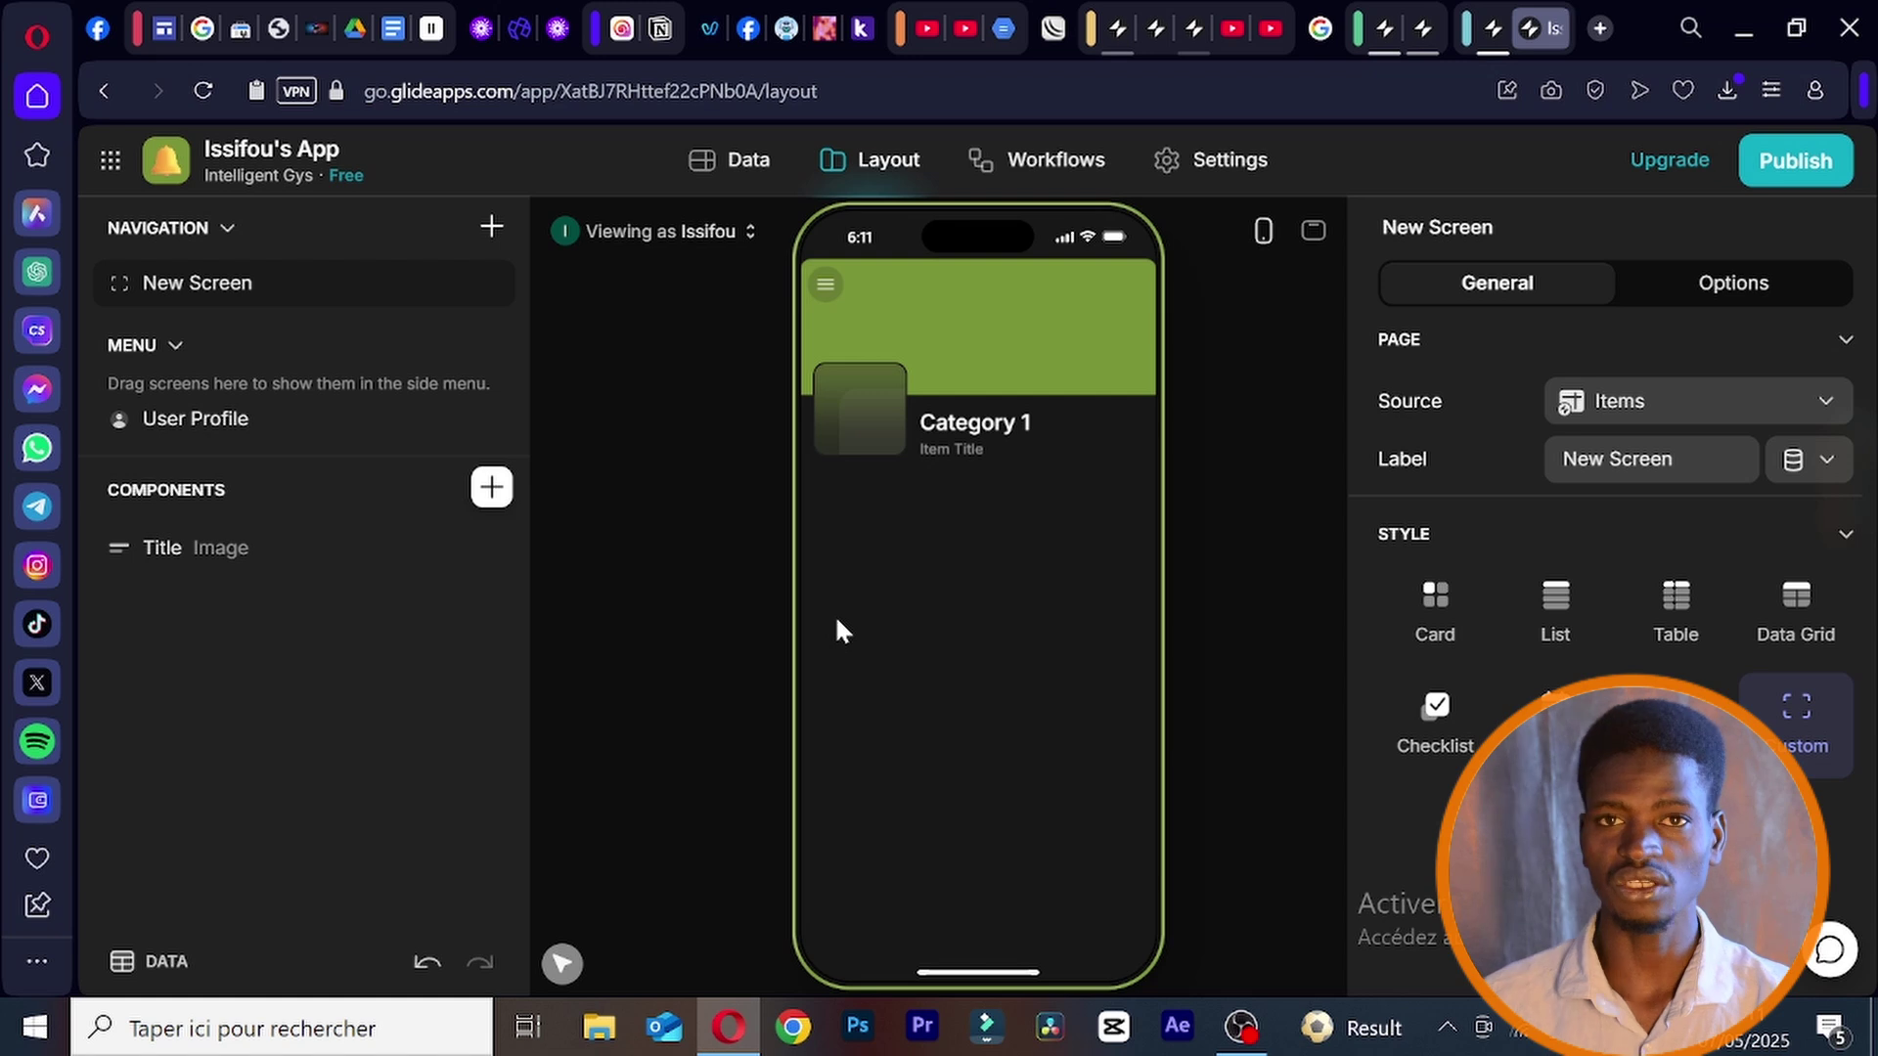
- Look through the list of YouTube videos on the finished Académie Du Visuel example app
scroll(939, 548, up, 10)
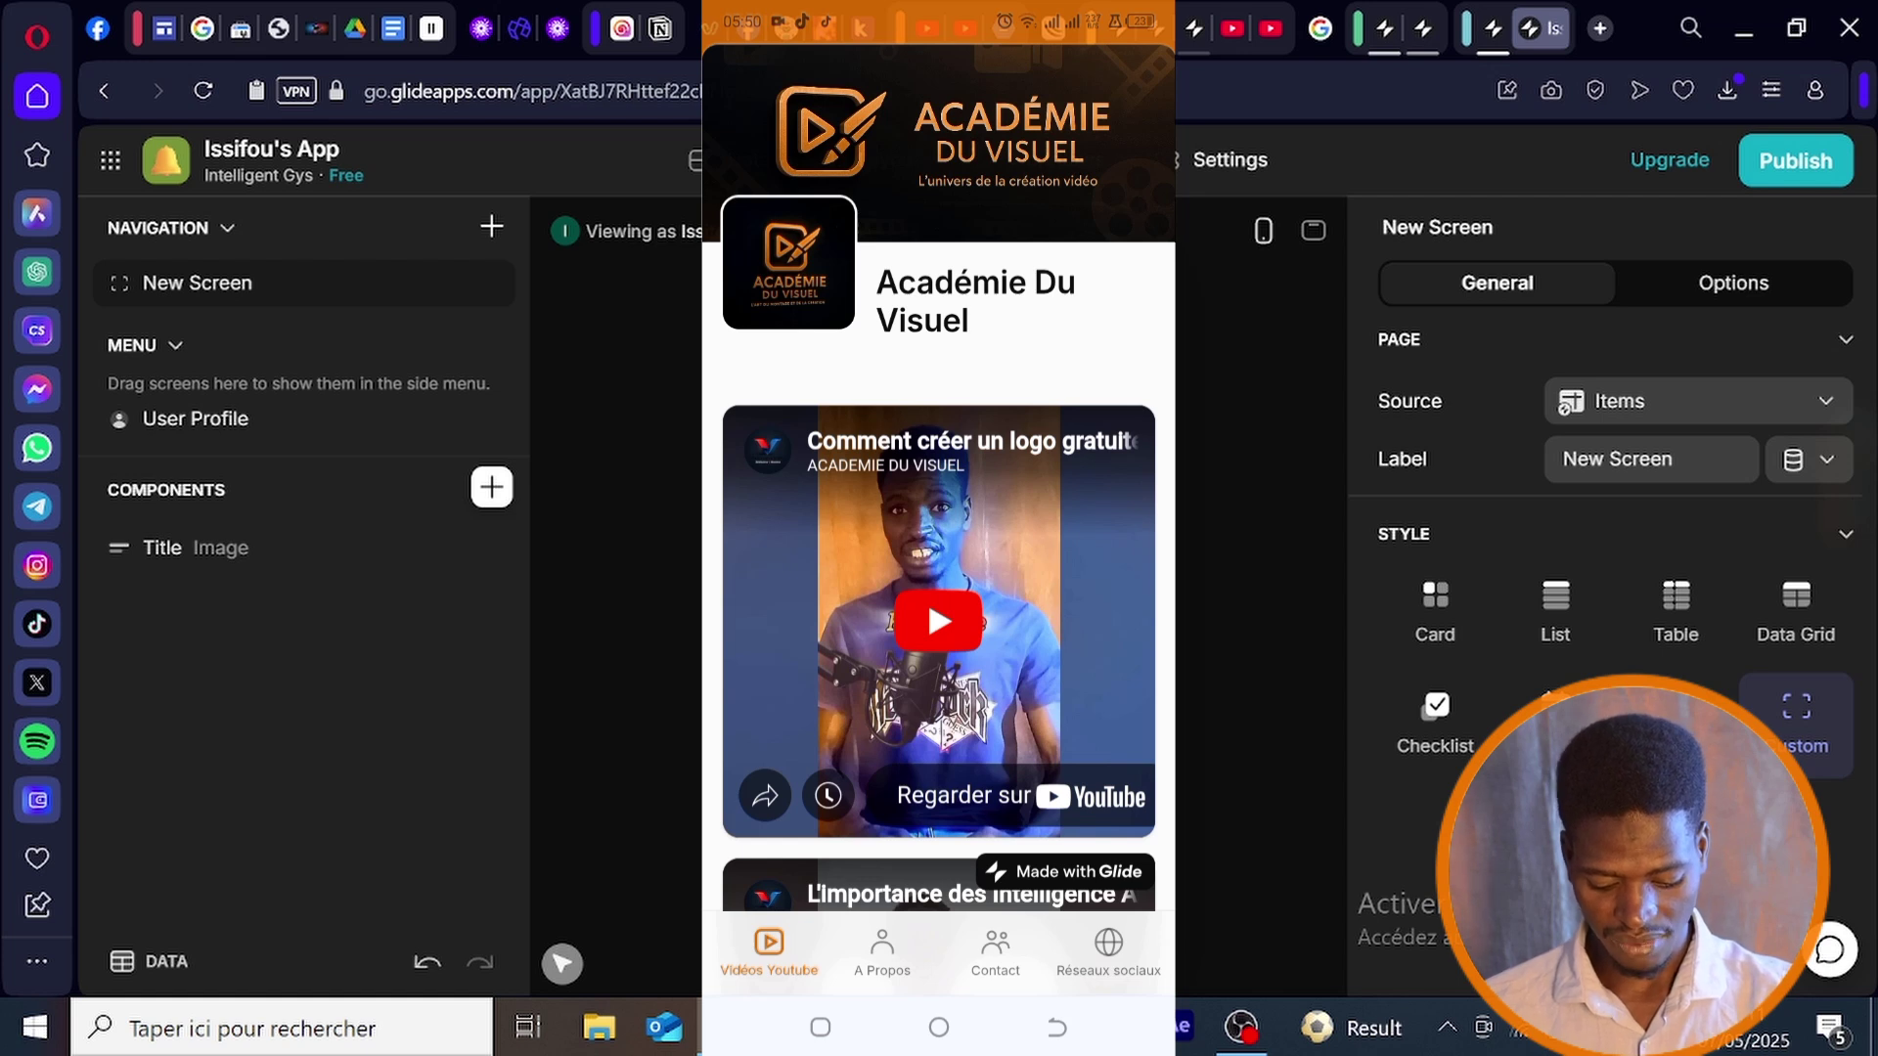
scroll(938, 548, down, 5)
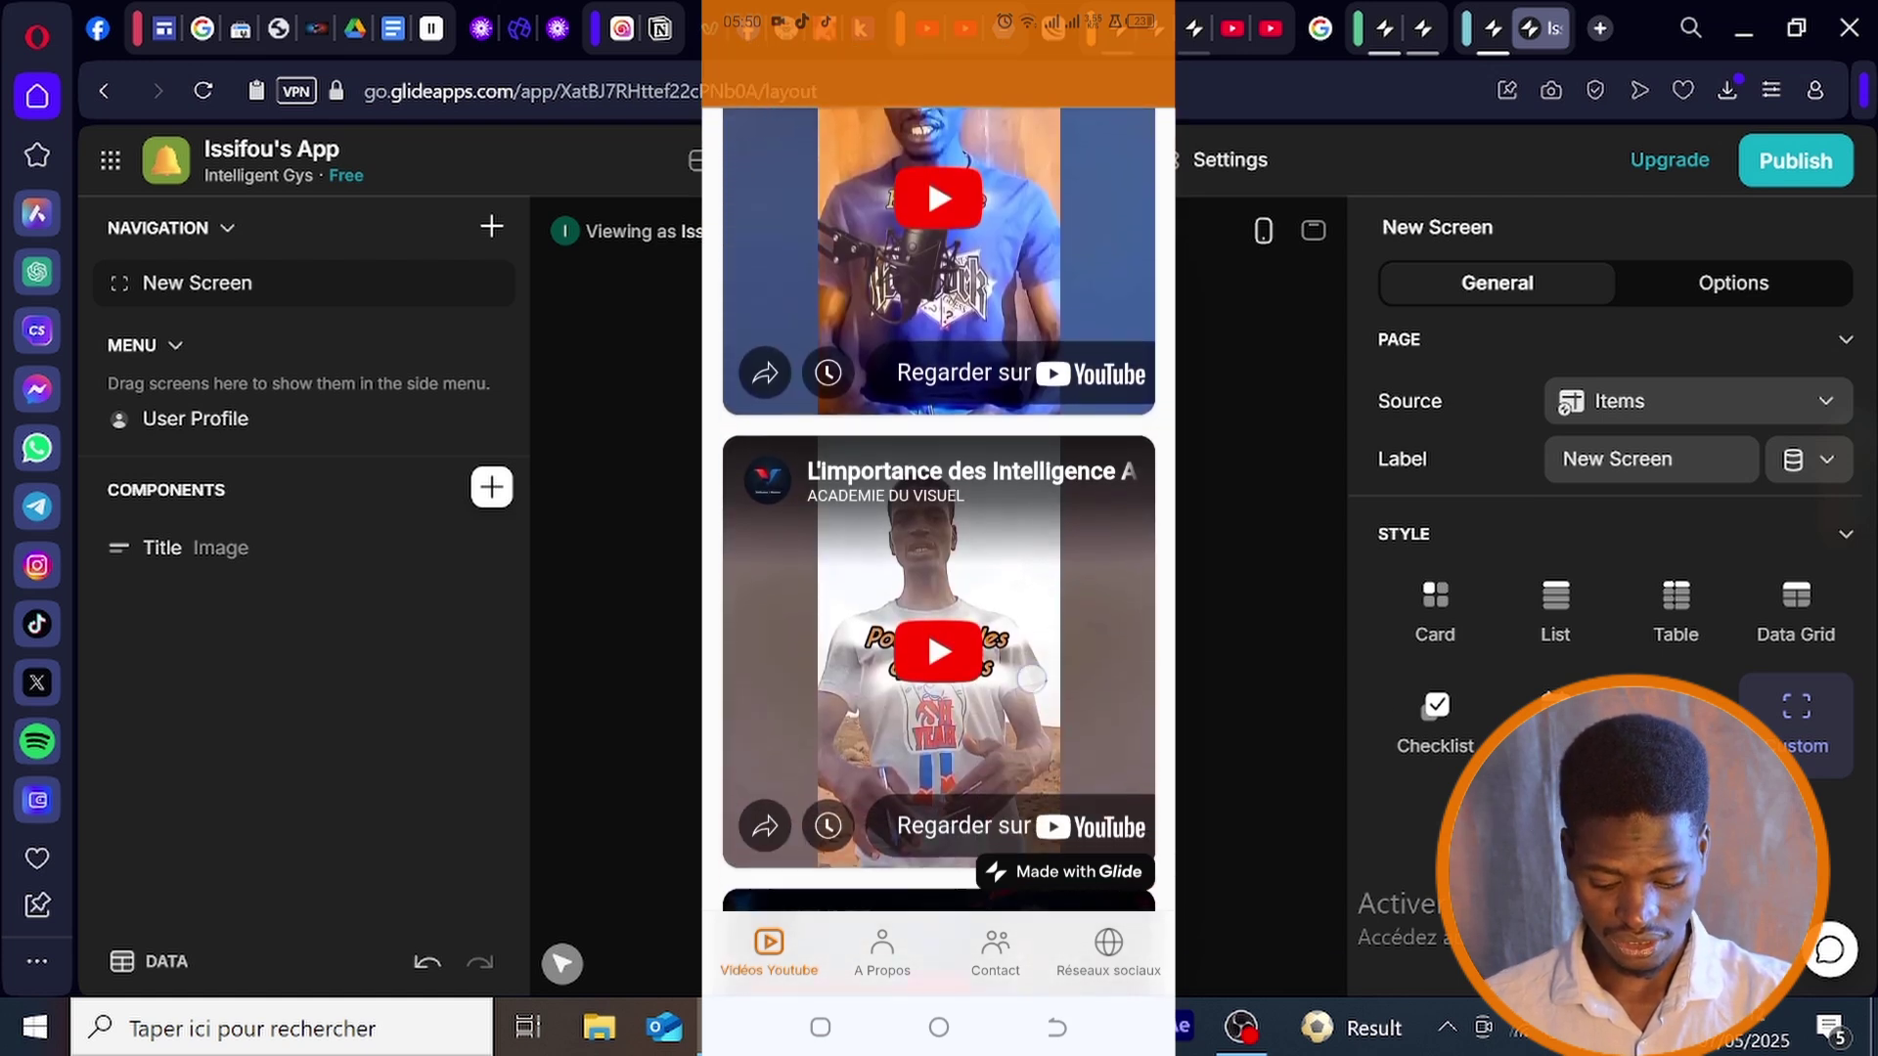
scroll(939, 547, down, 3)
scroll(939, 548, down, 5)
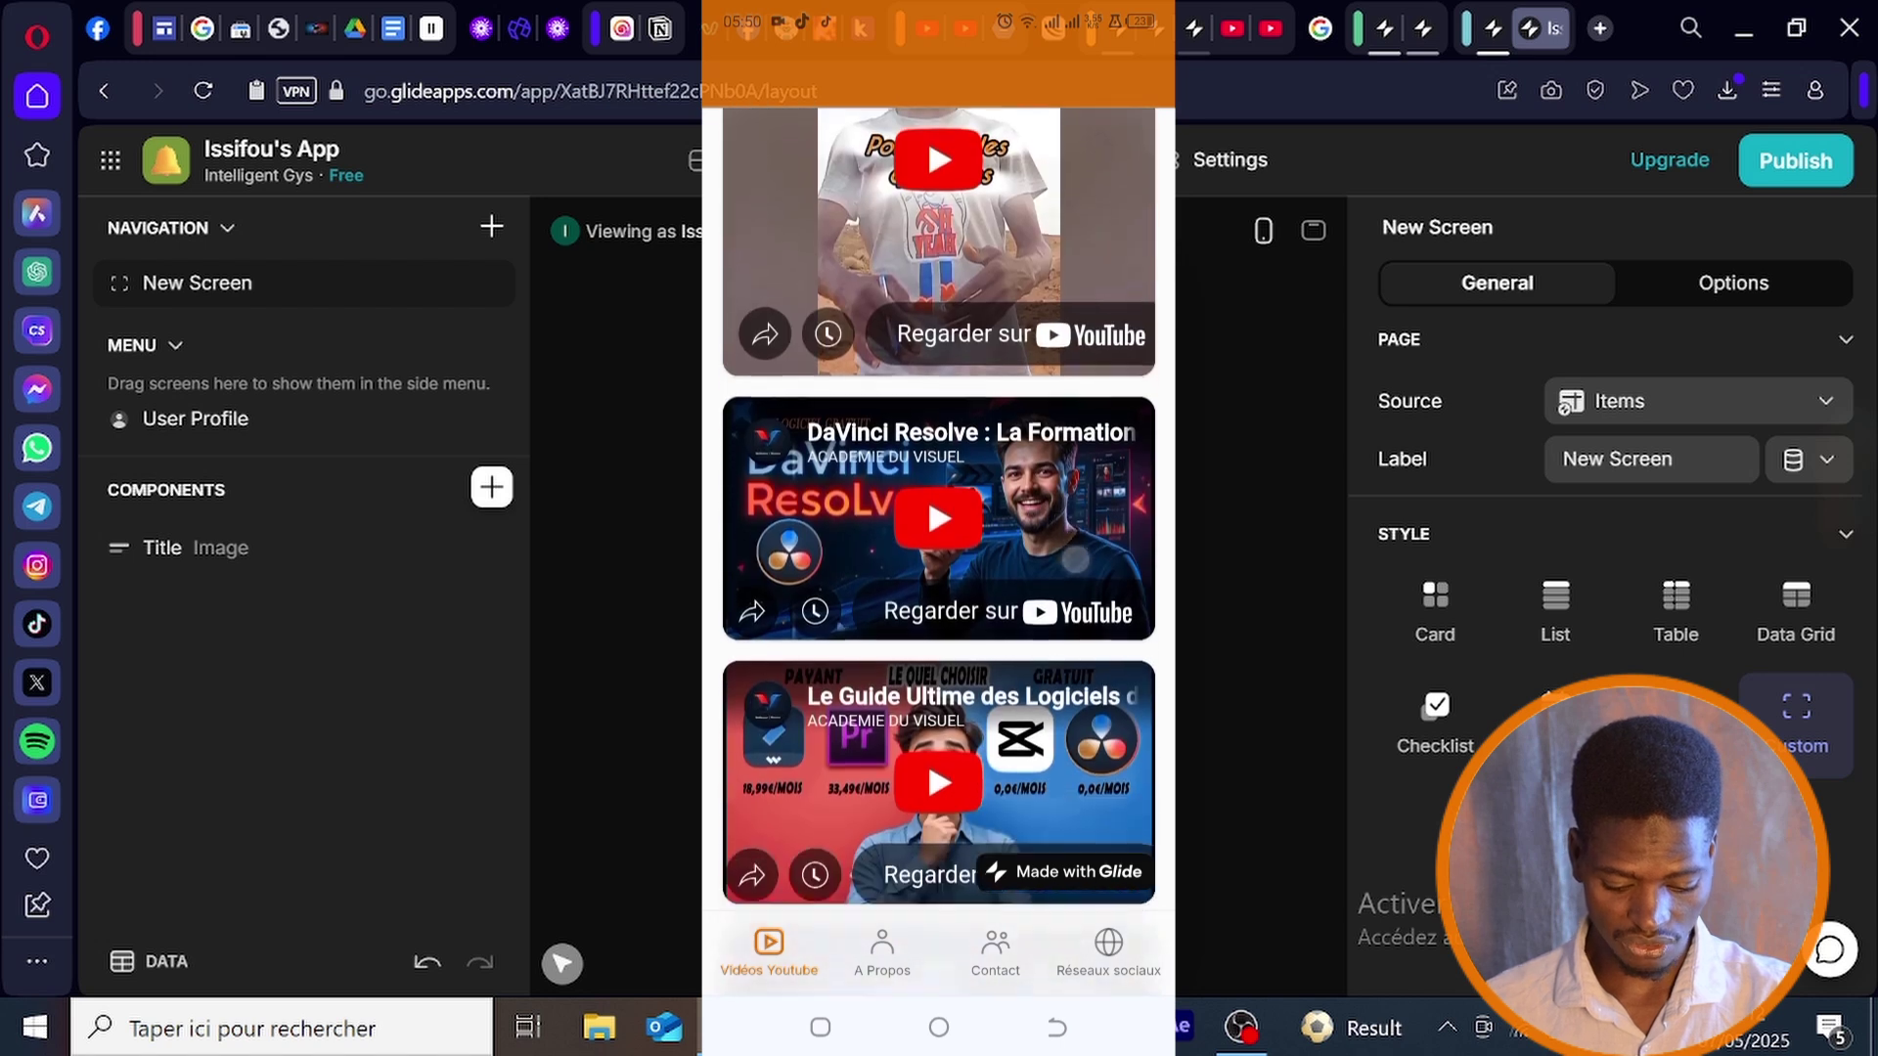
scroll(939, 548, down, 5)
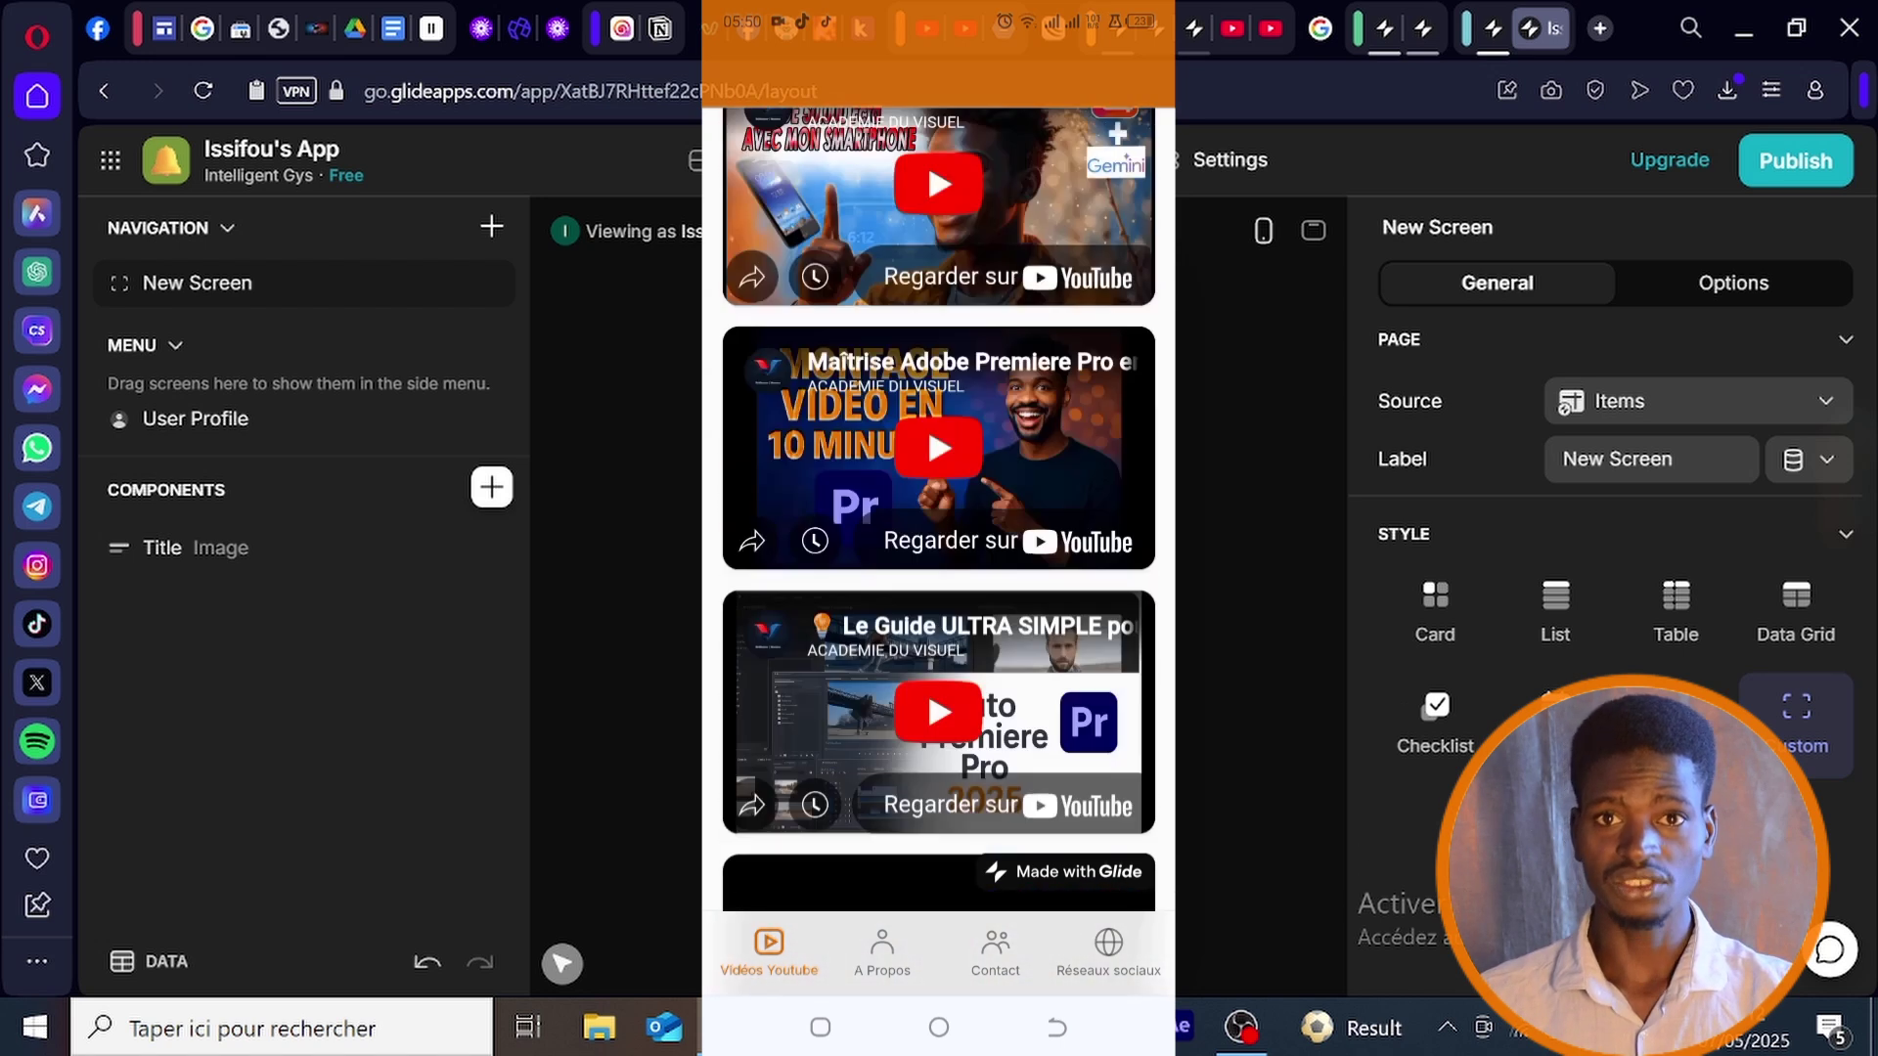
scroll(939, 548, up, 15)
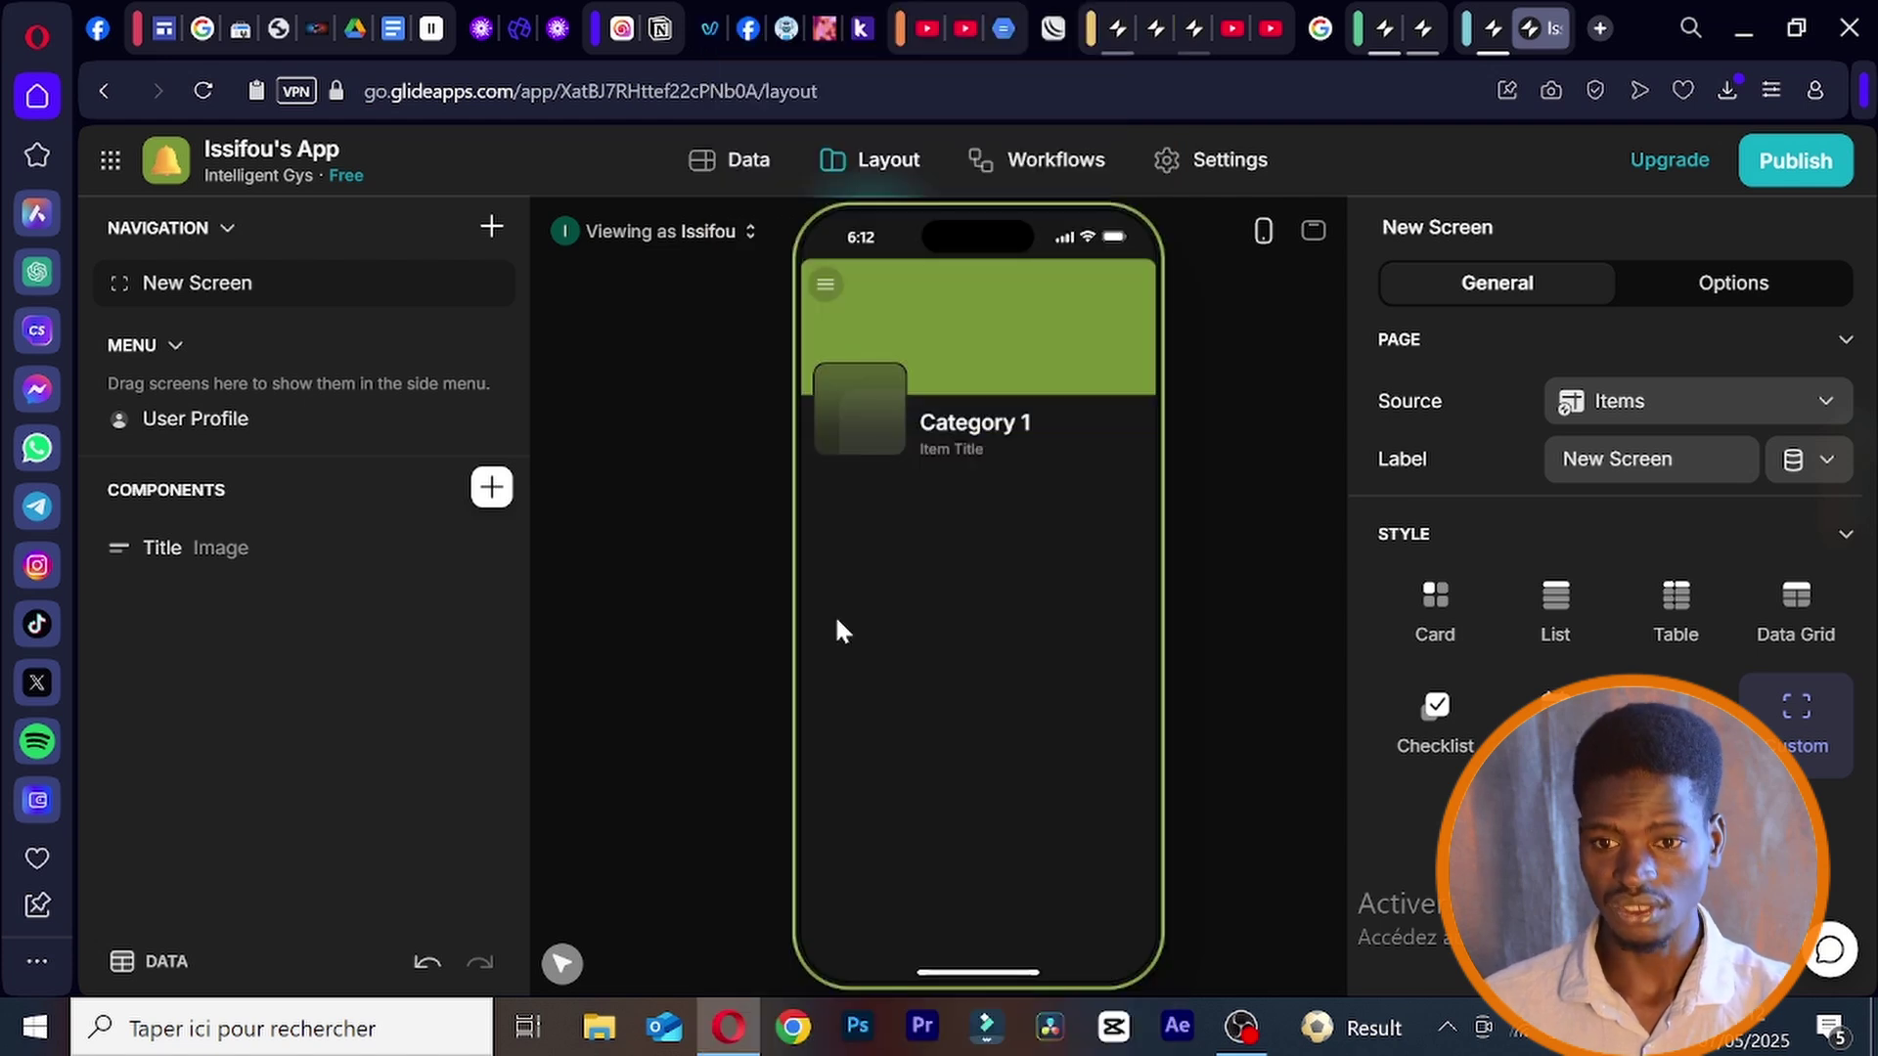
- Insert a Video content component below the Cover title on the new screen
click(492, 489)
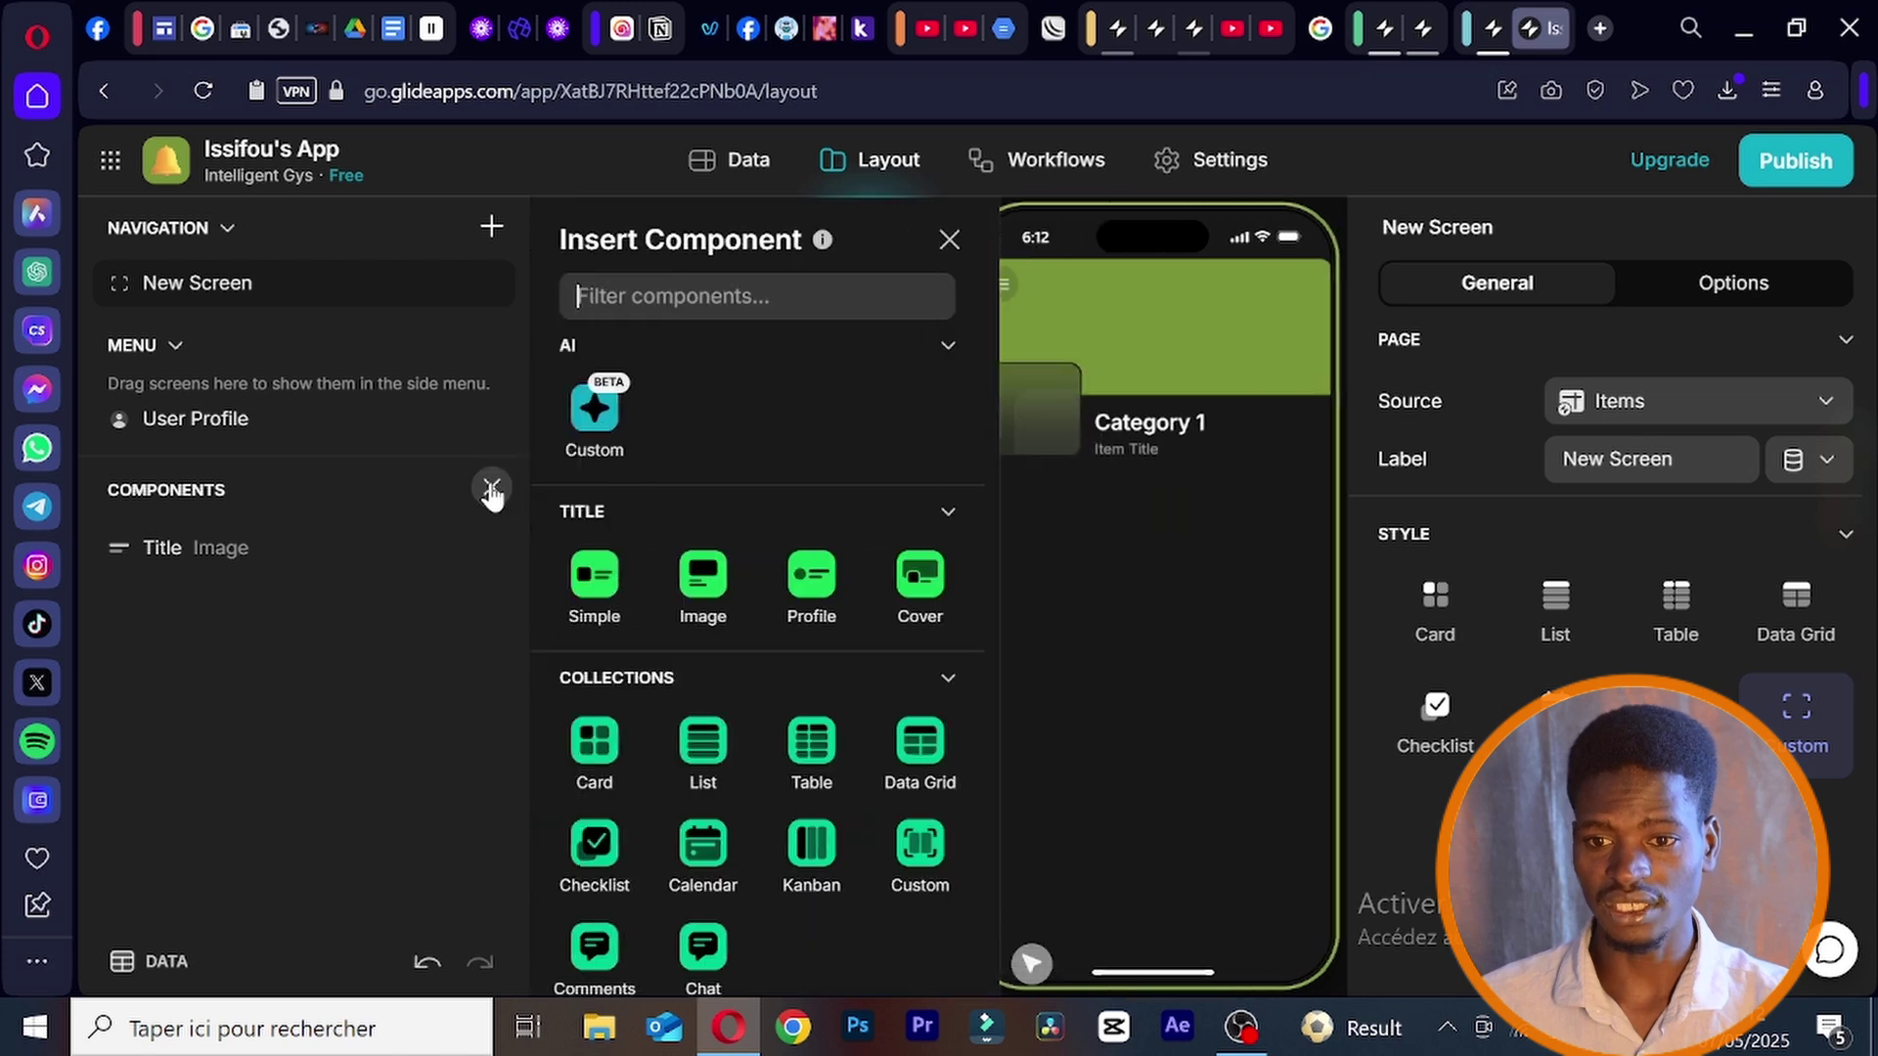
scroll(787, 676, down, 1)
scroll(787, 677, down, 12)
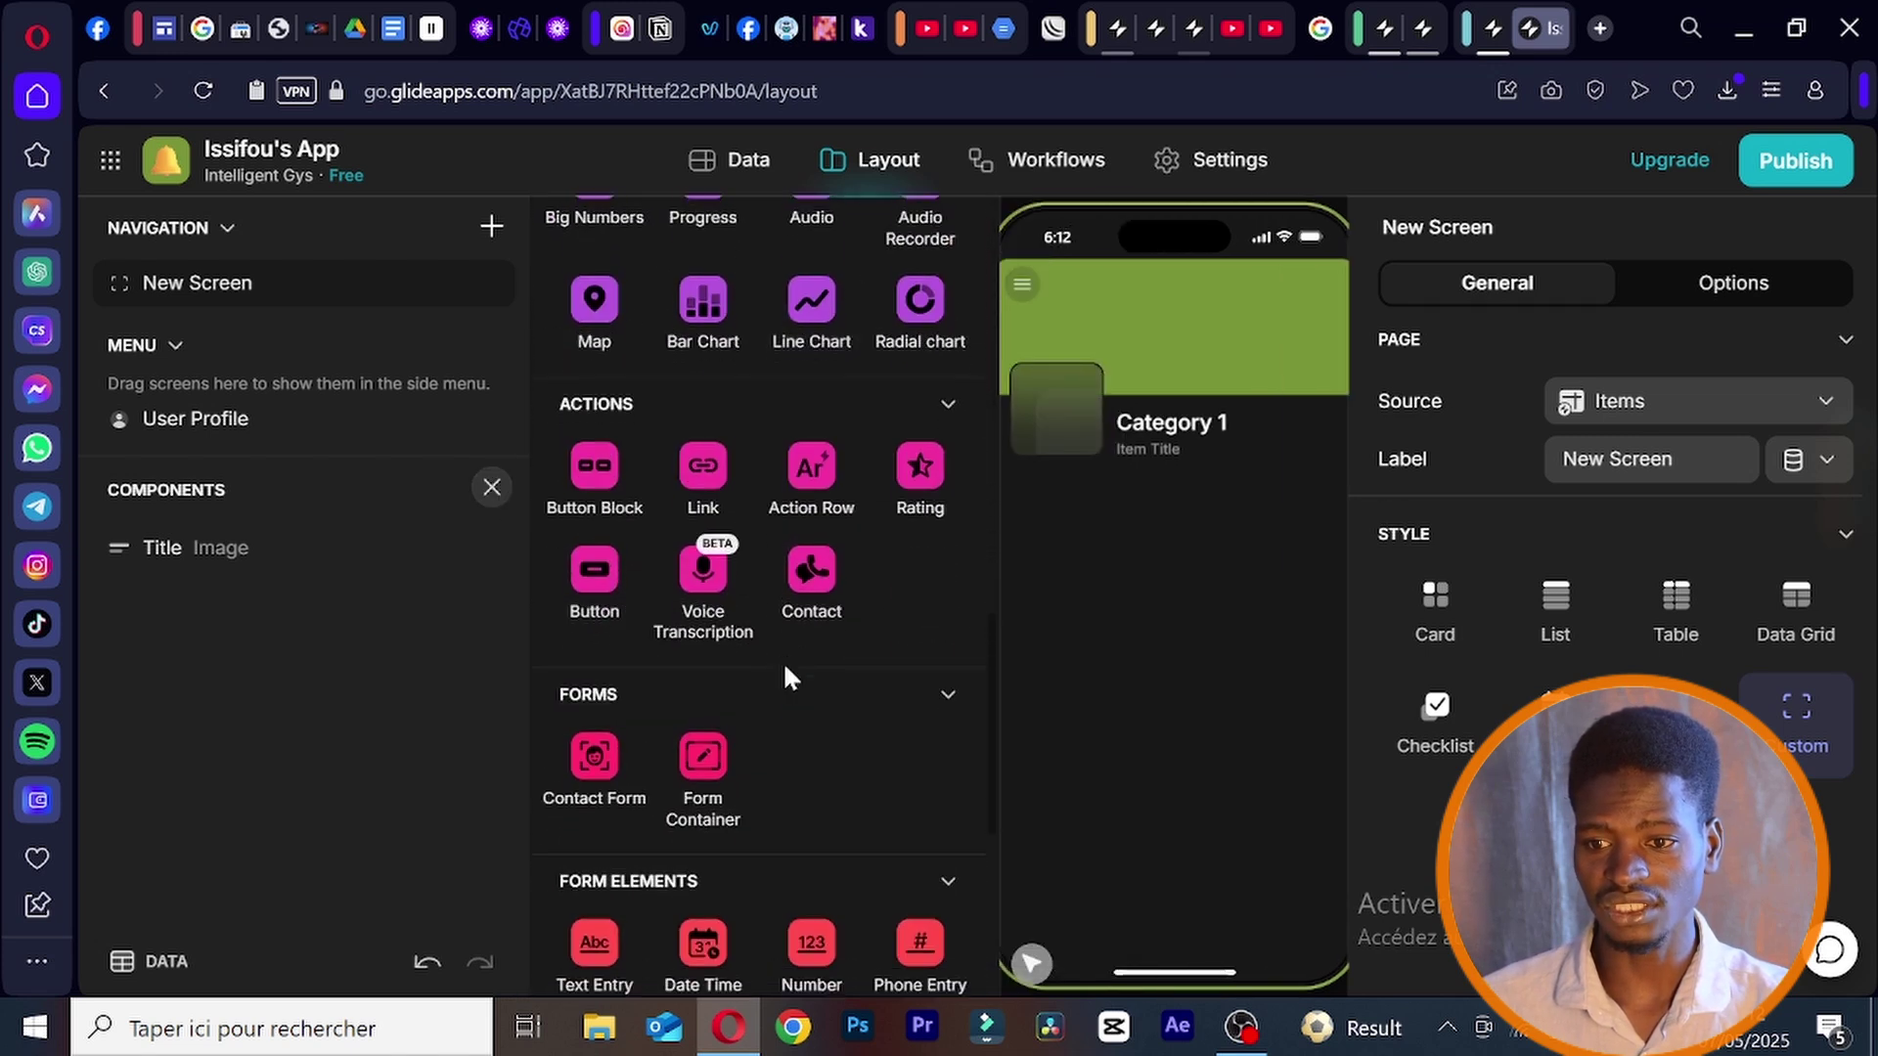
scroll(787, 677, down, 3)
scroll(787, 676, up, 5)
scroll(789, 673, up, 3)
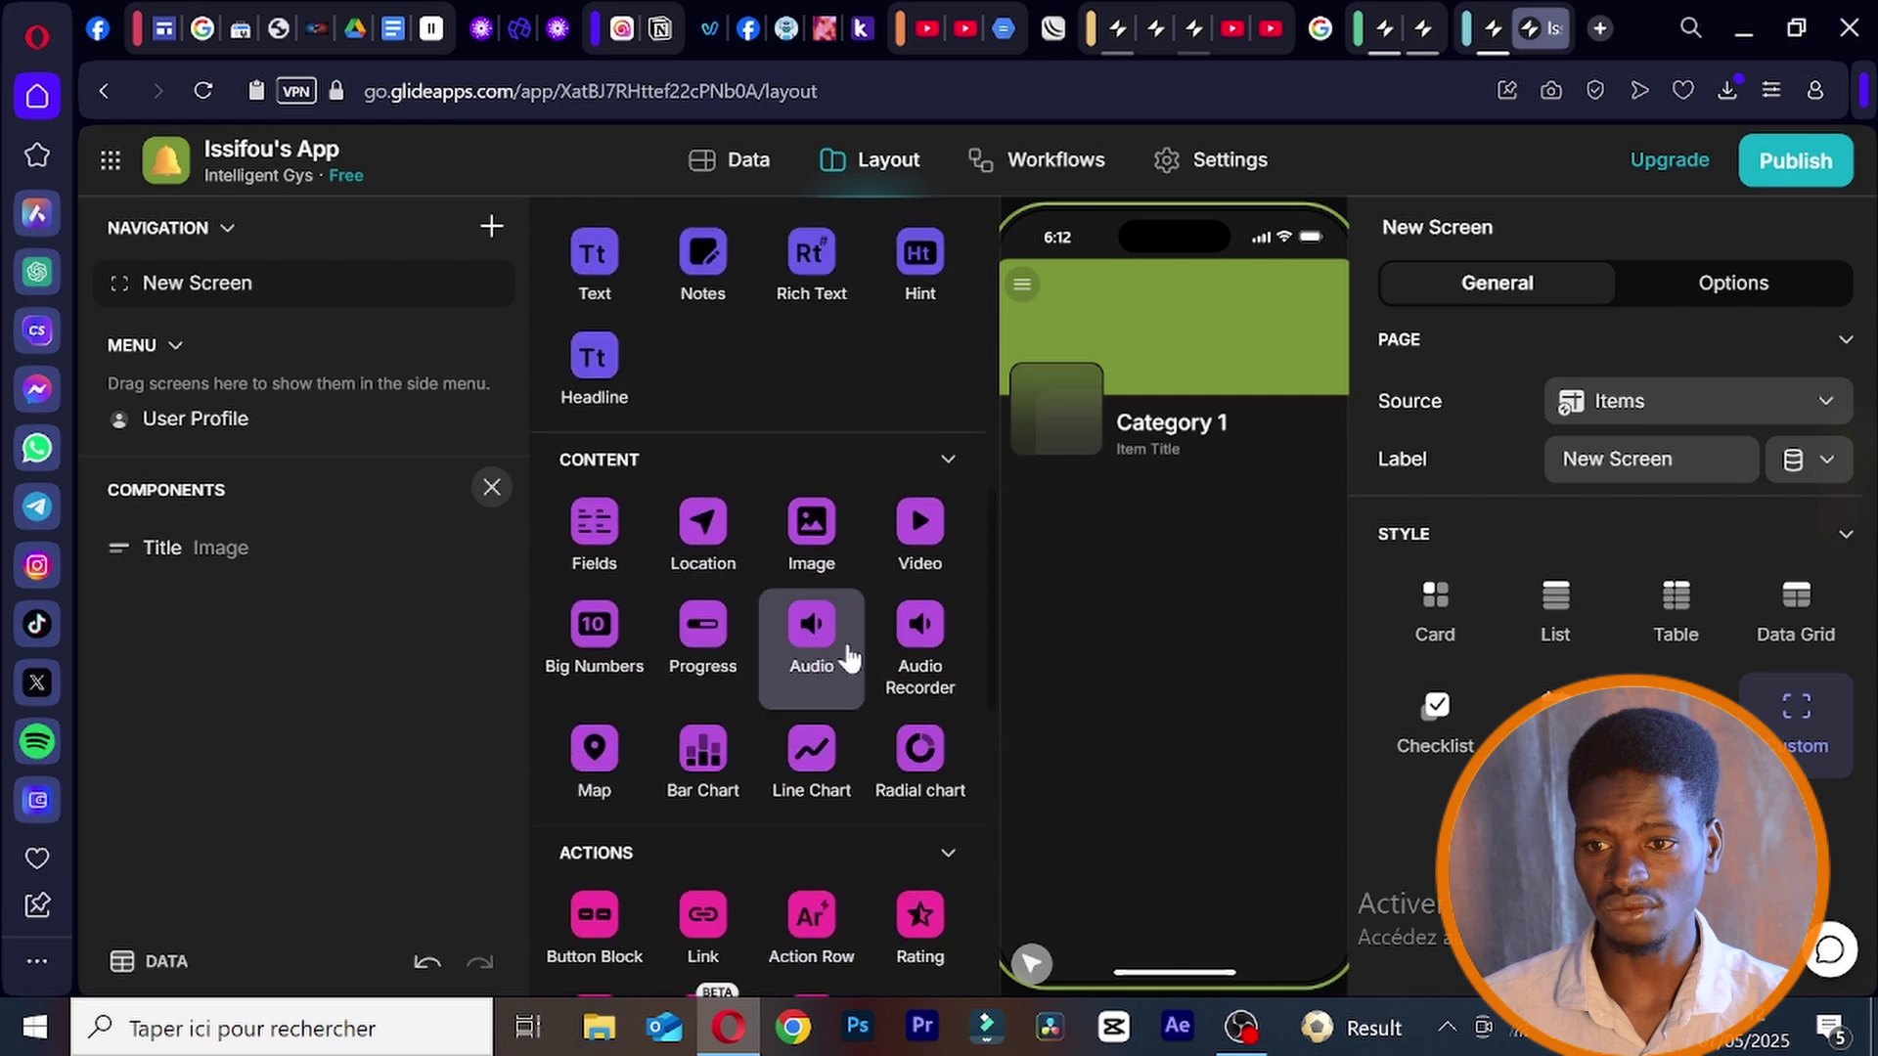
click(915, 537)
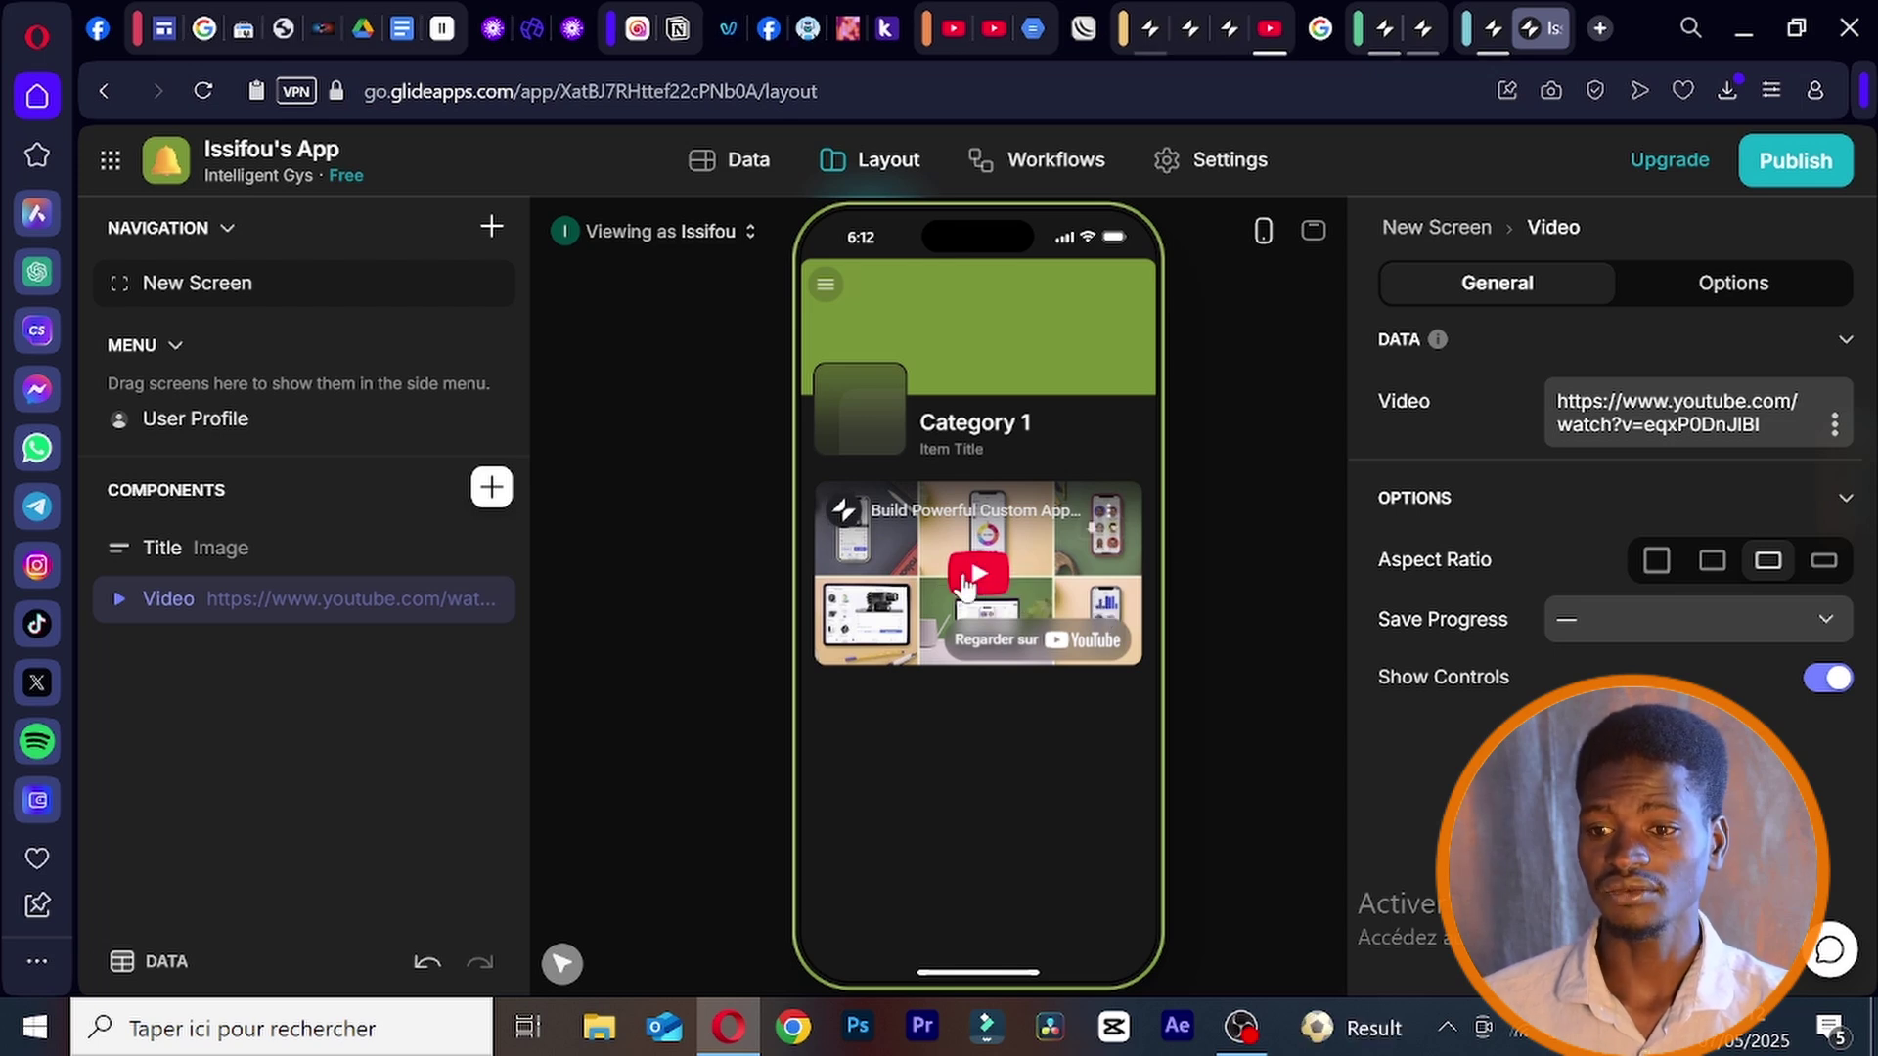
- Switch to the ACADEMIE DU VISUEL channel on YouTube and show its list of regular videos
click(1270, 29)
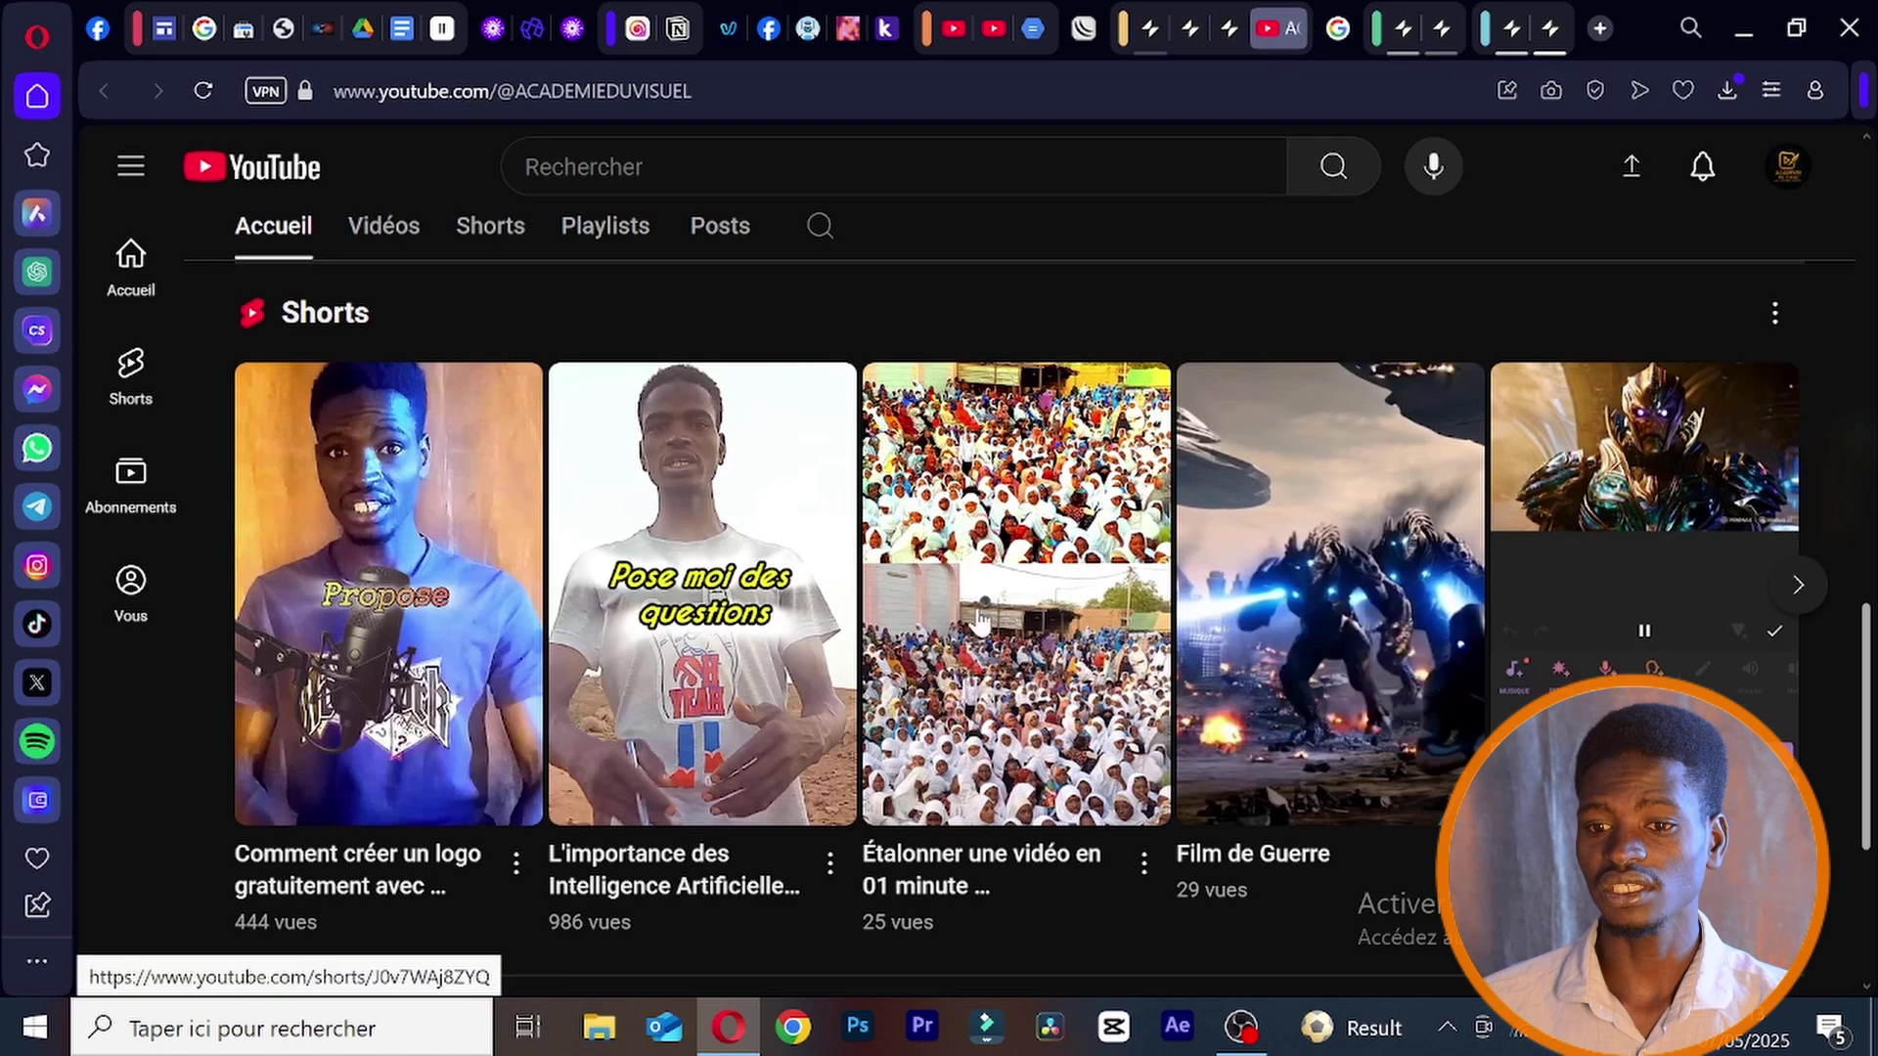
scroll(976, 616, down, 3)
scroll(1025, 675, down, 2)
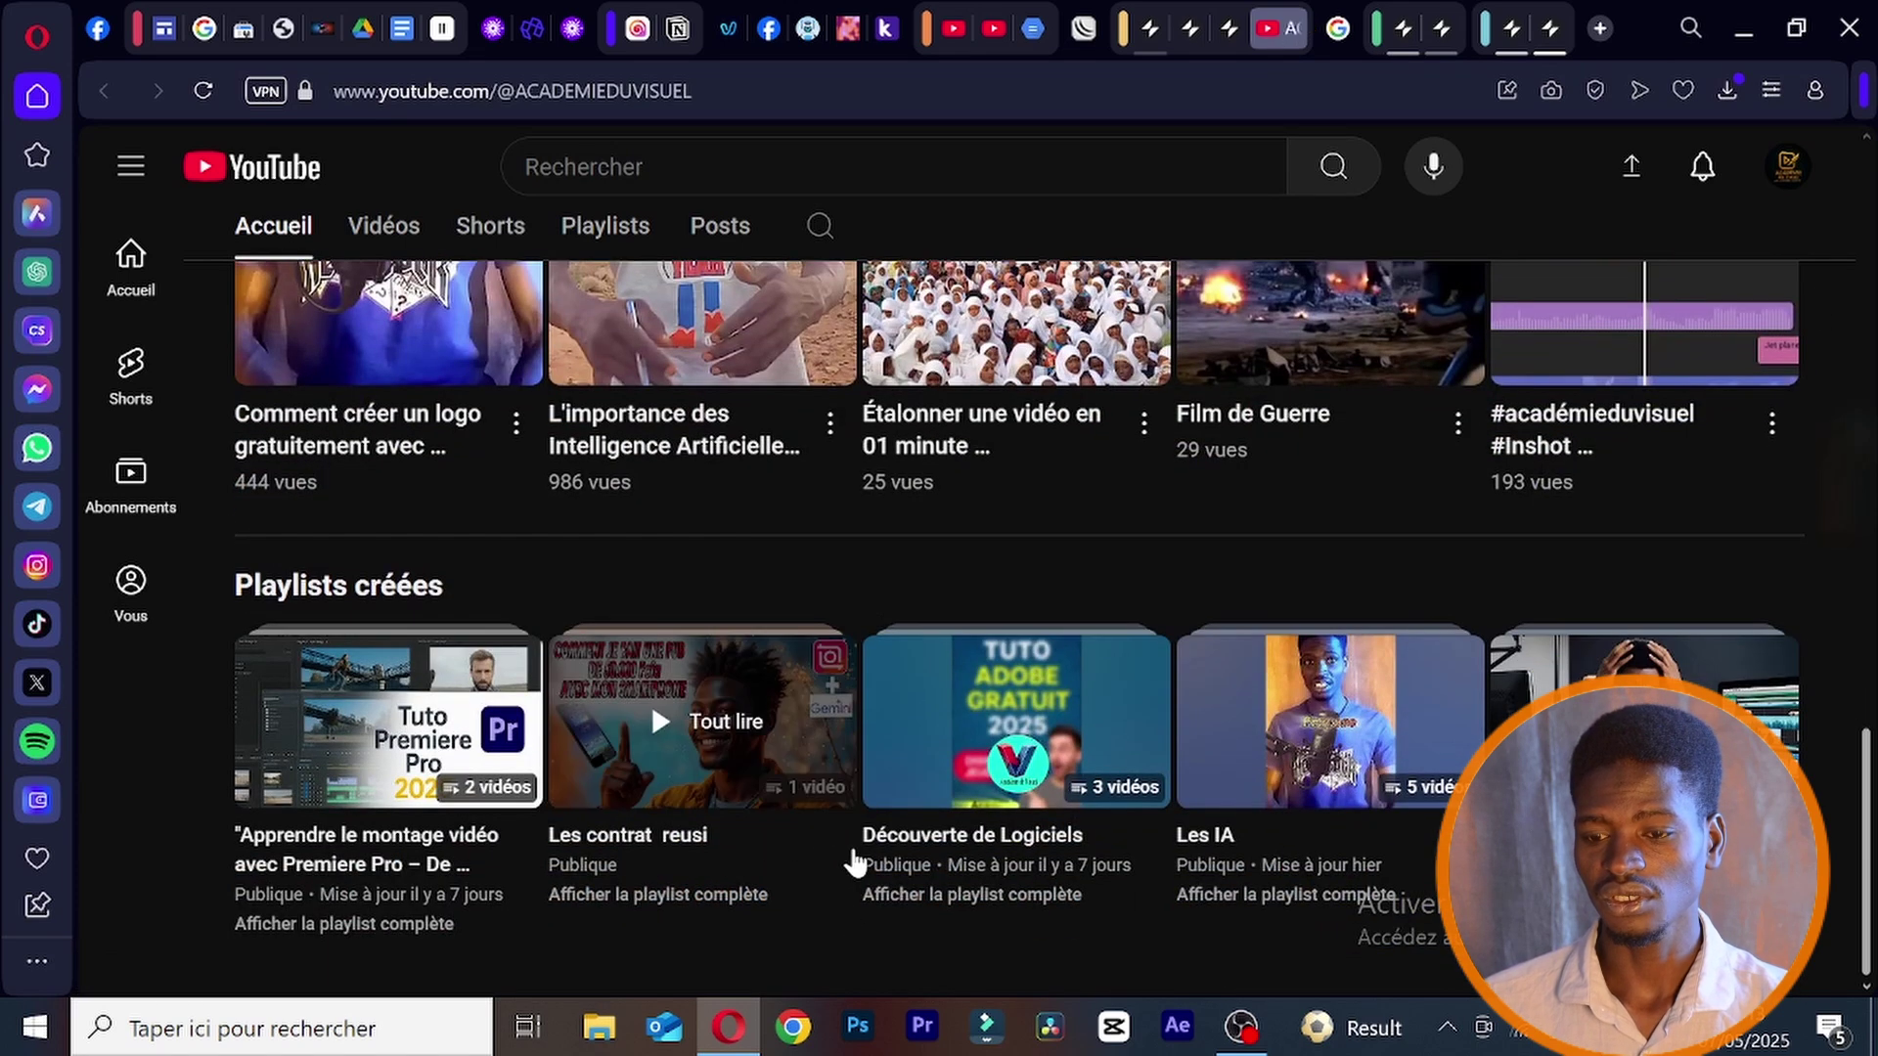
scroll(880, 812, up, 7)
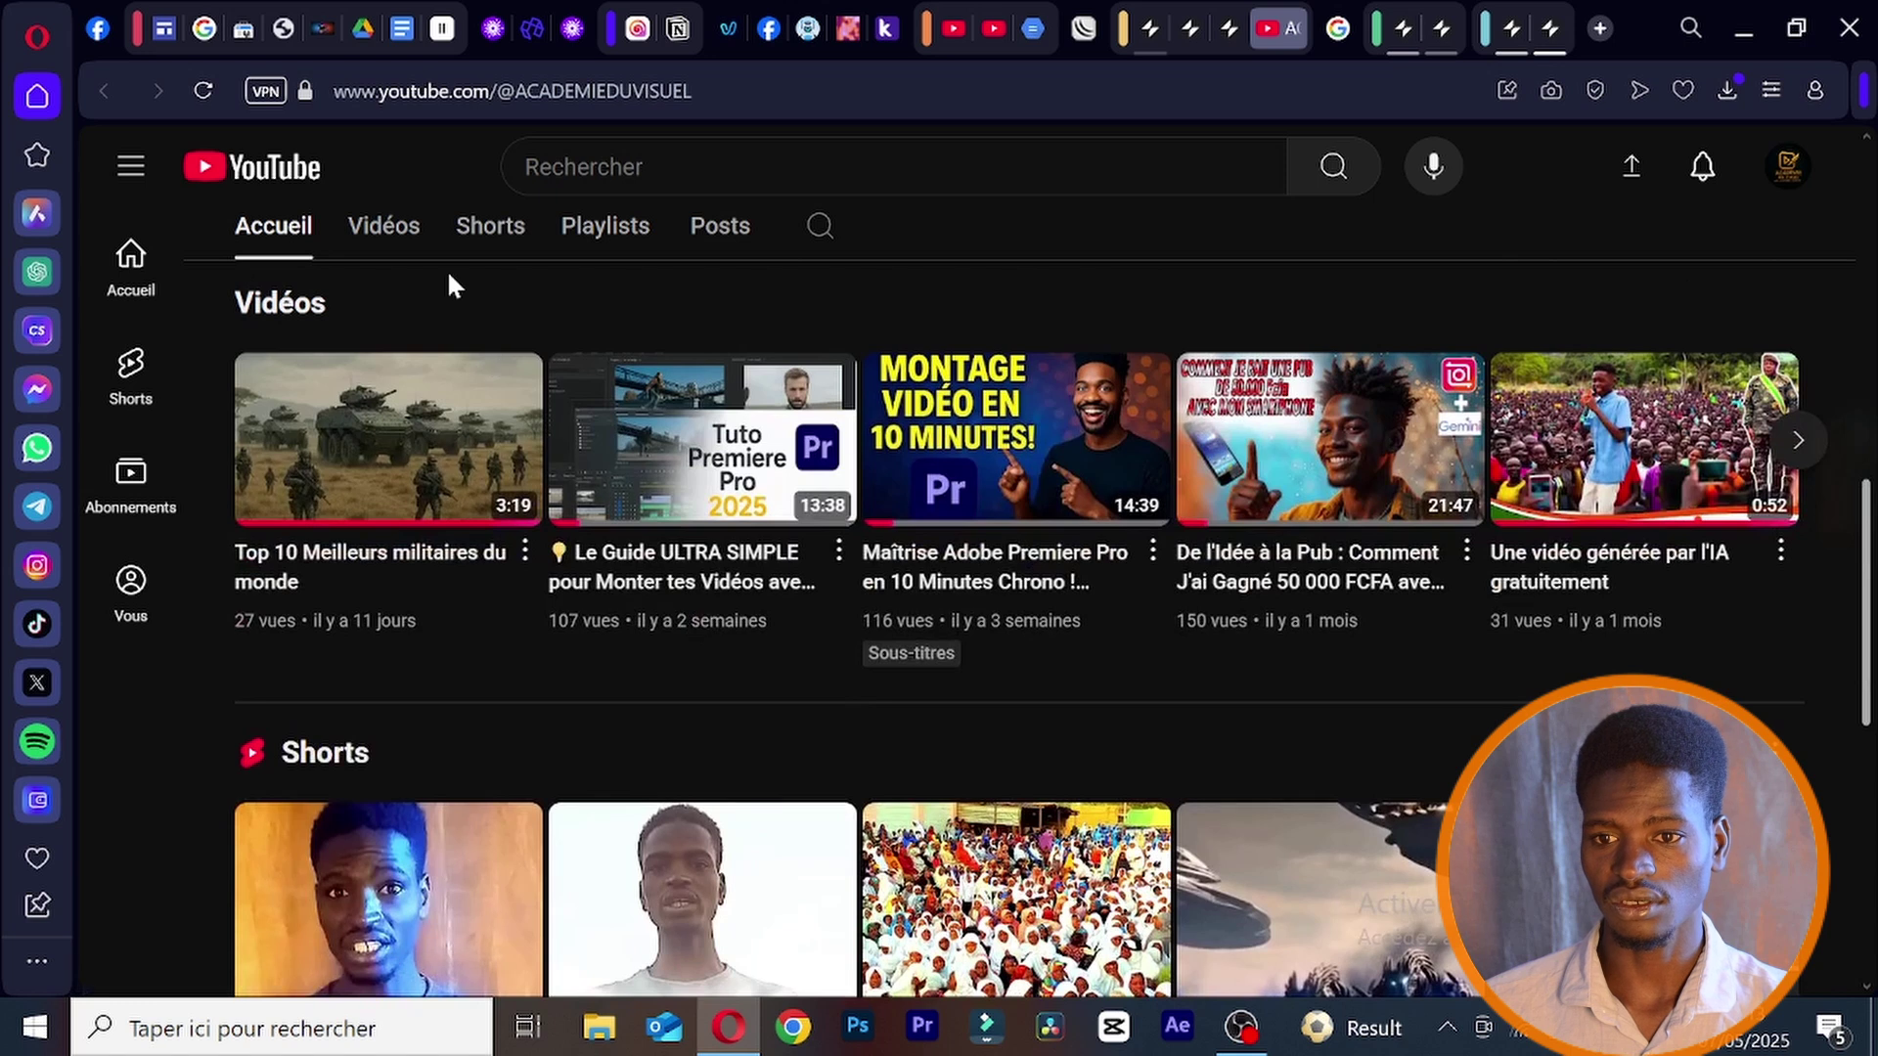
click(402, 235)
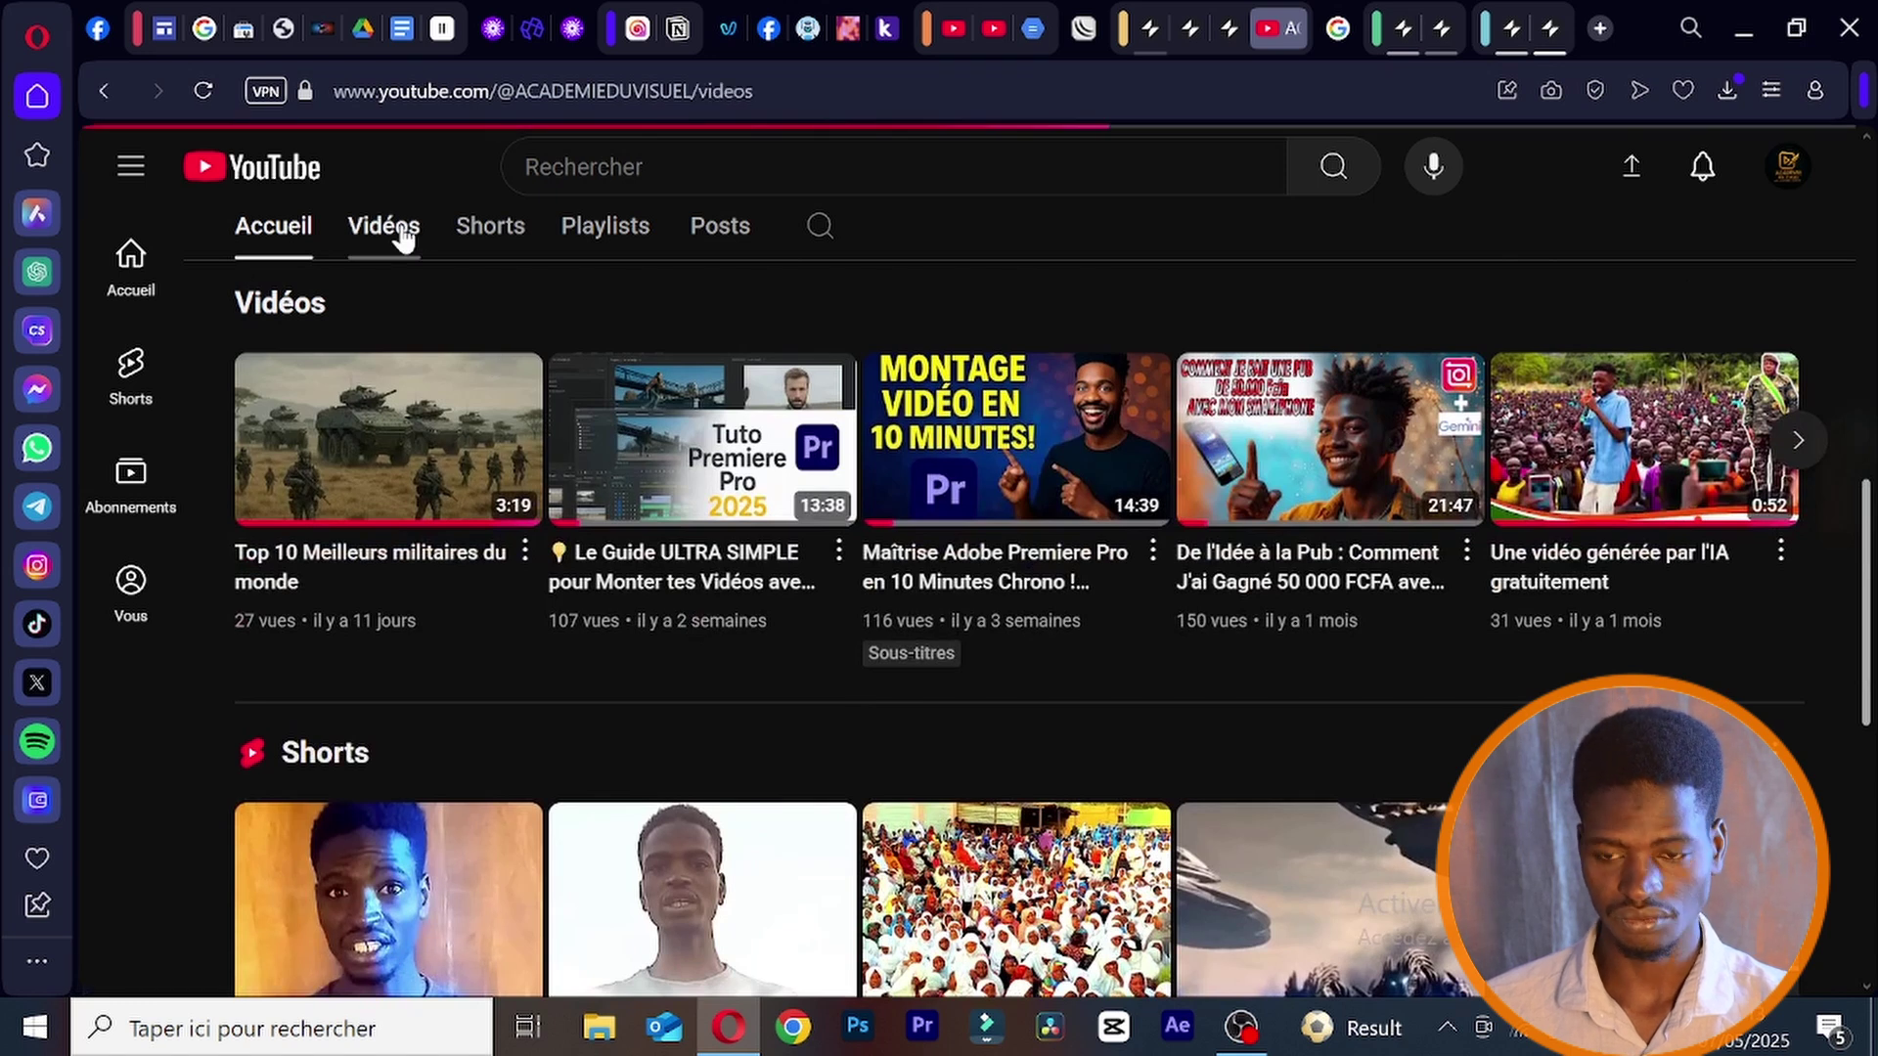
scroll(802, 699, down, 7)
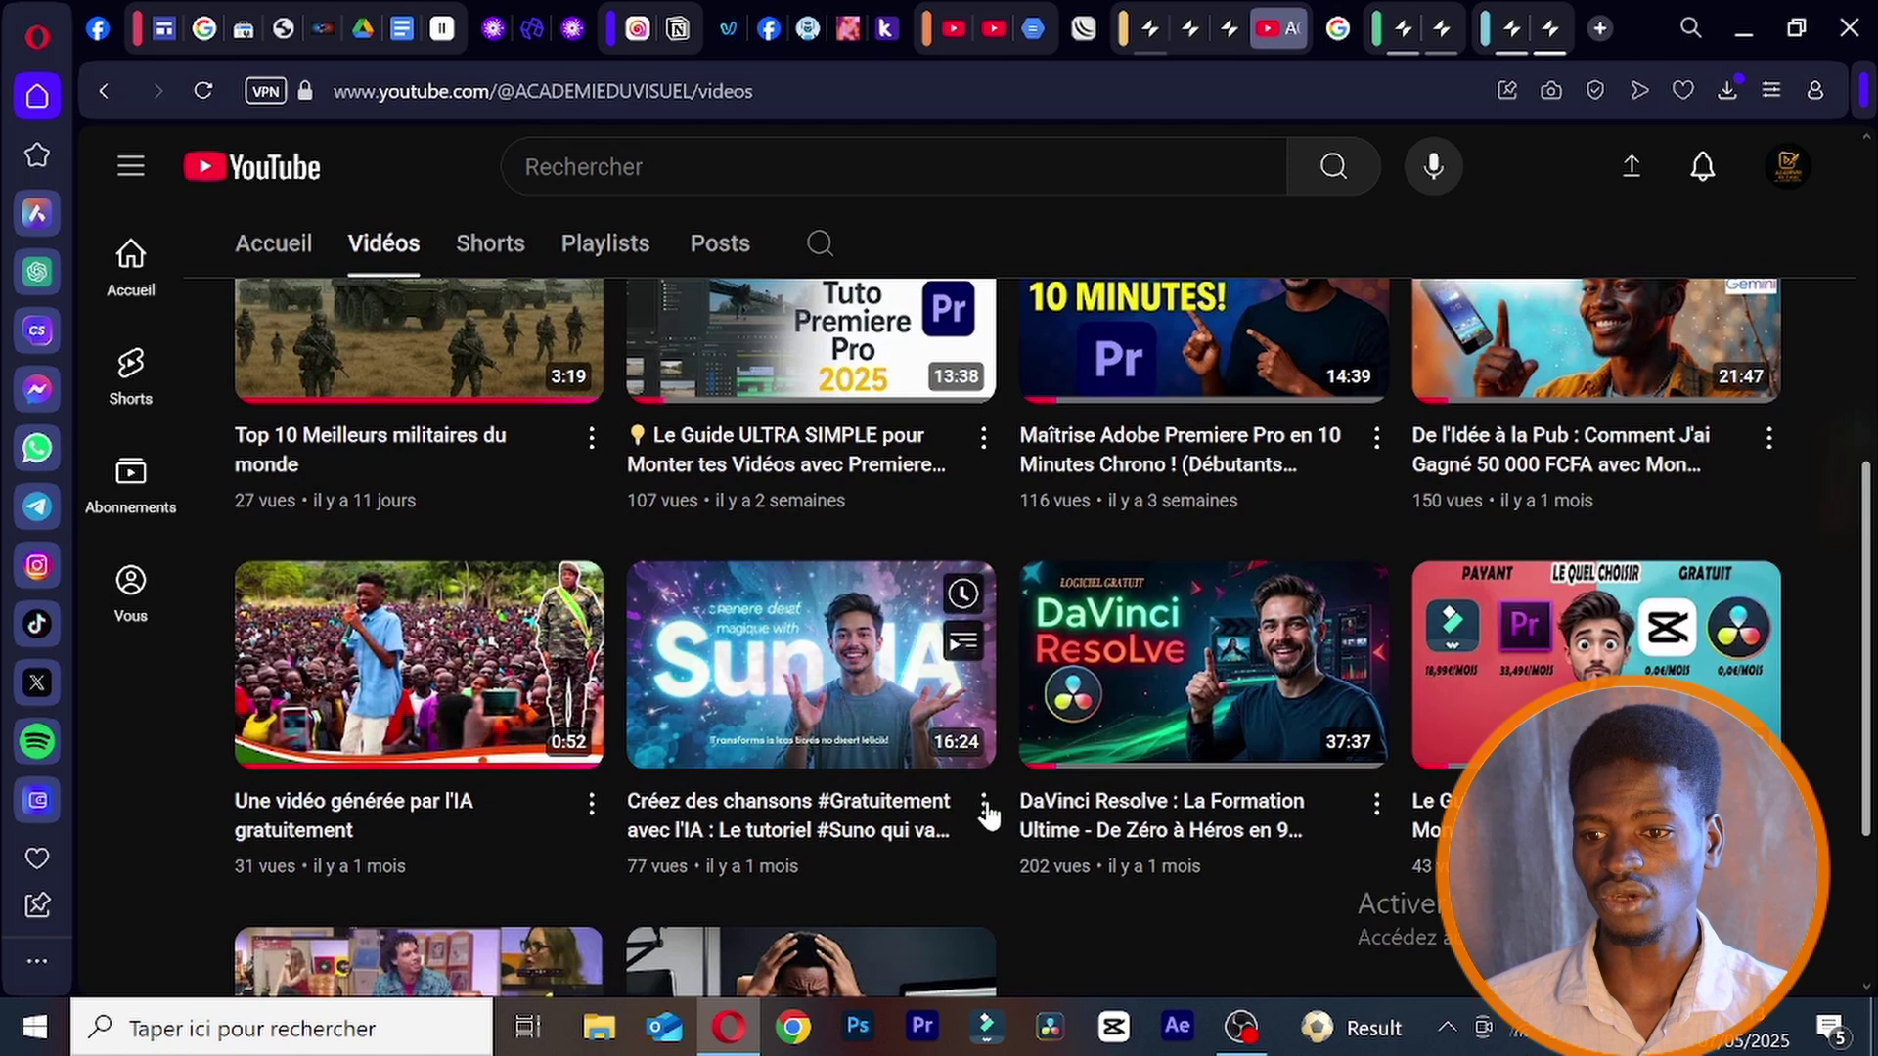
- Copy the share link of the channel's Suno tutorial video about creating songs with AI
click(985, 805)
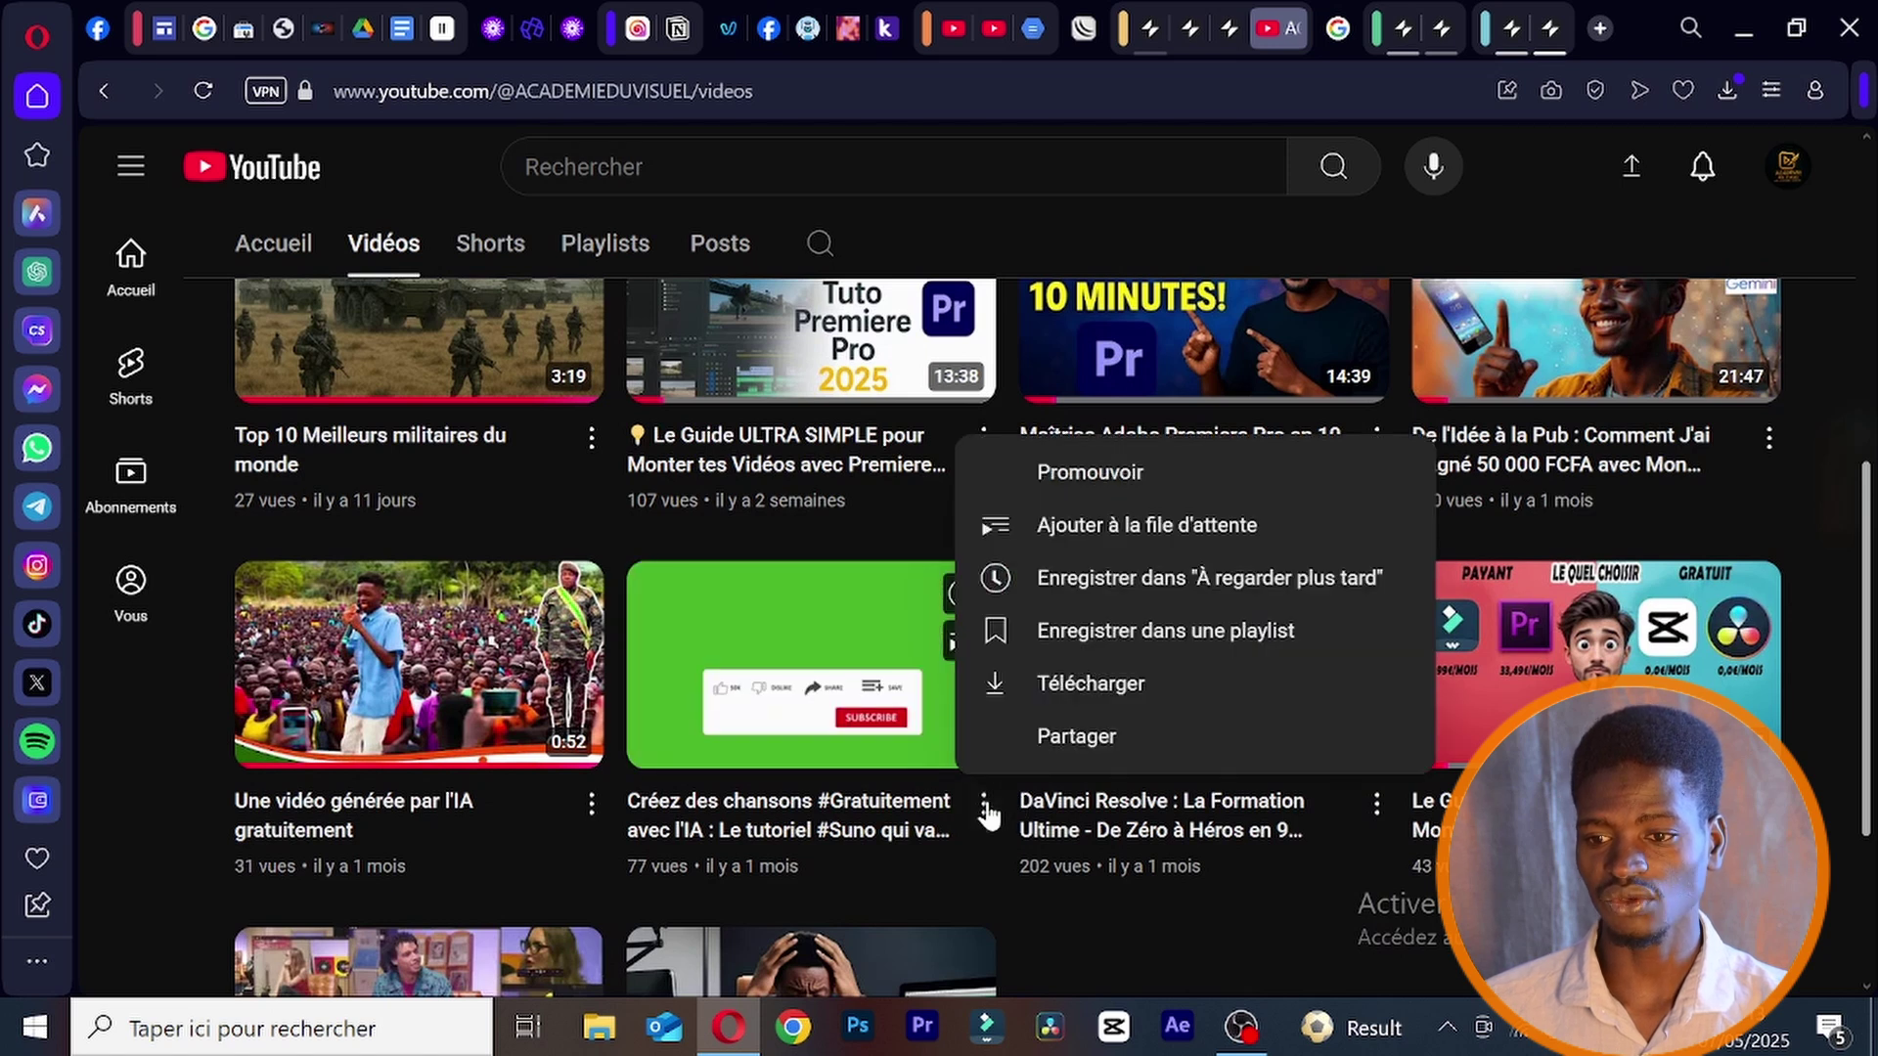
click(1046, 738)
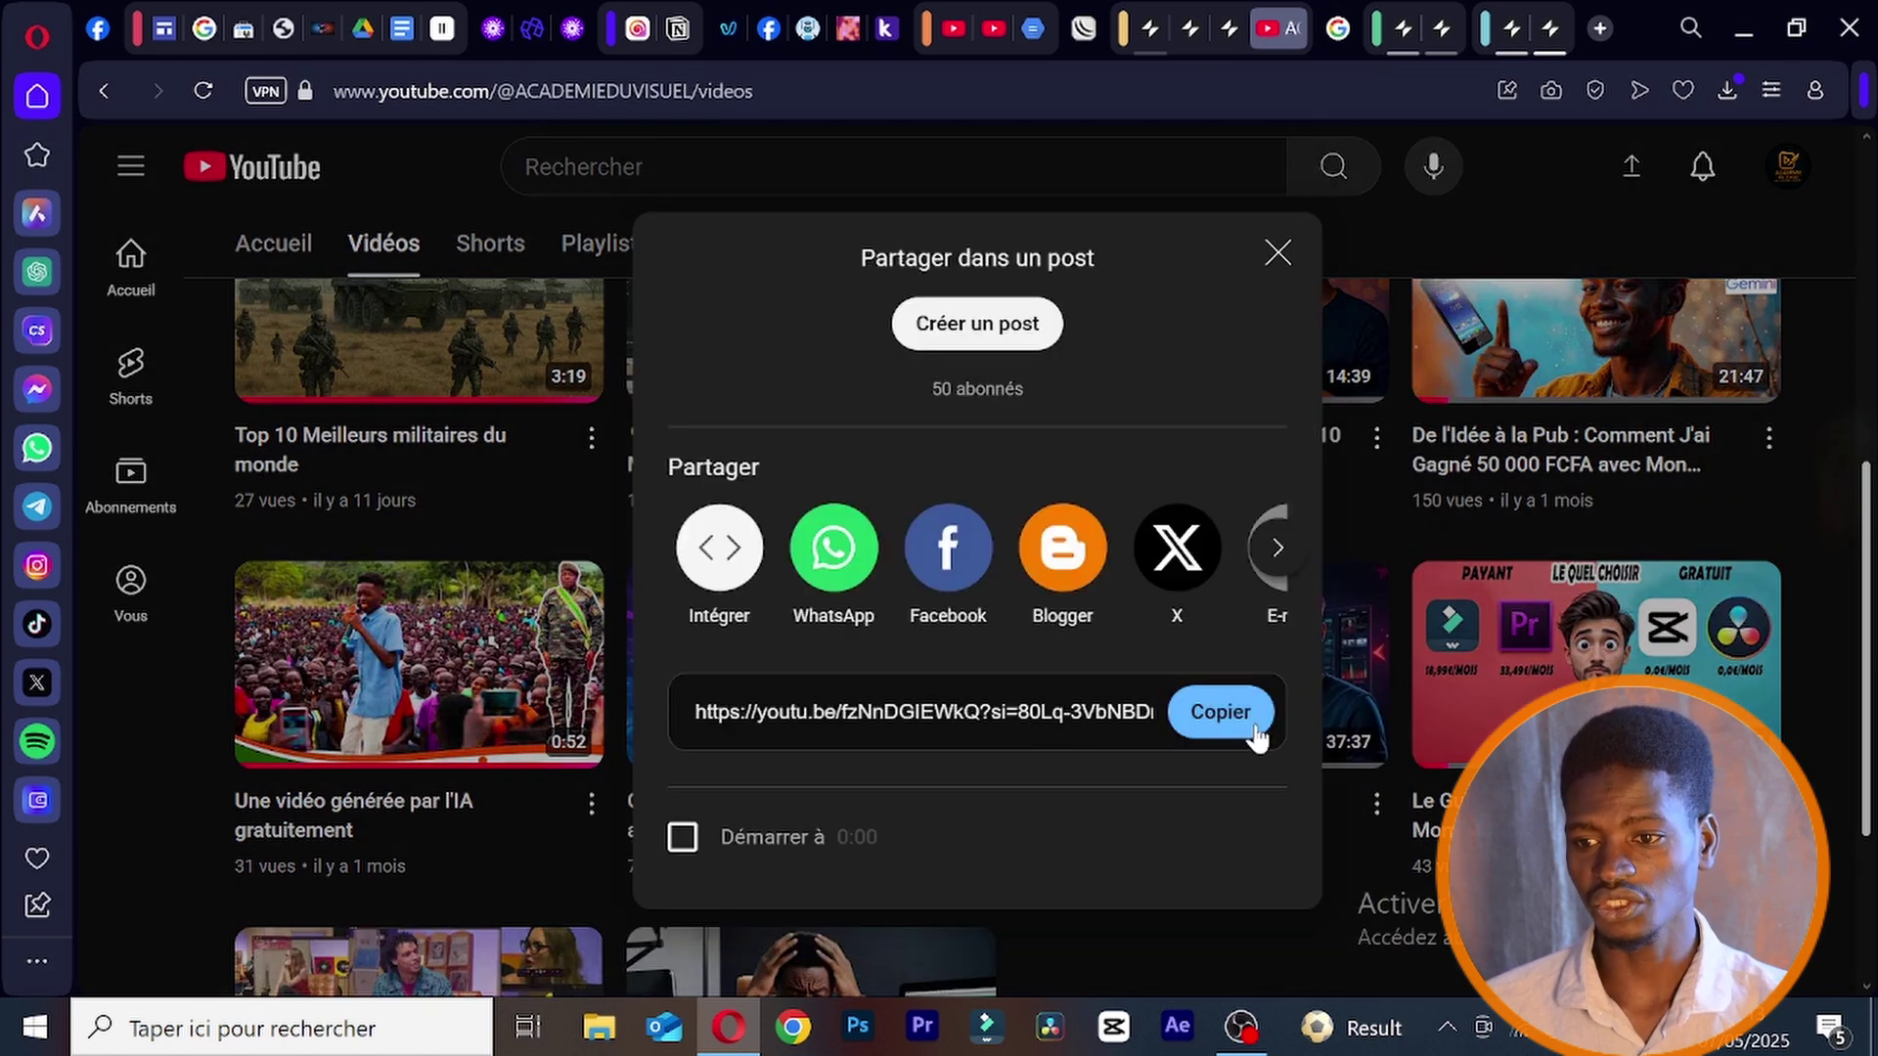
click(1253, 726)
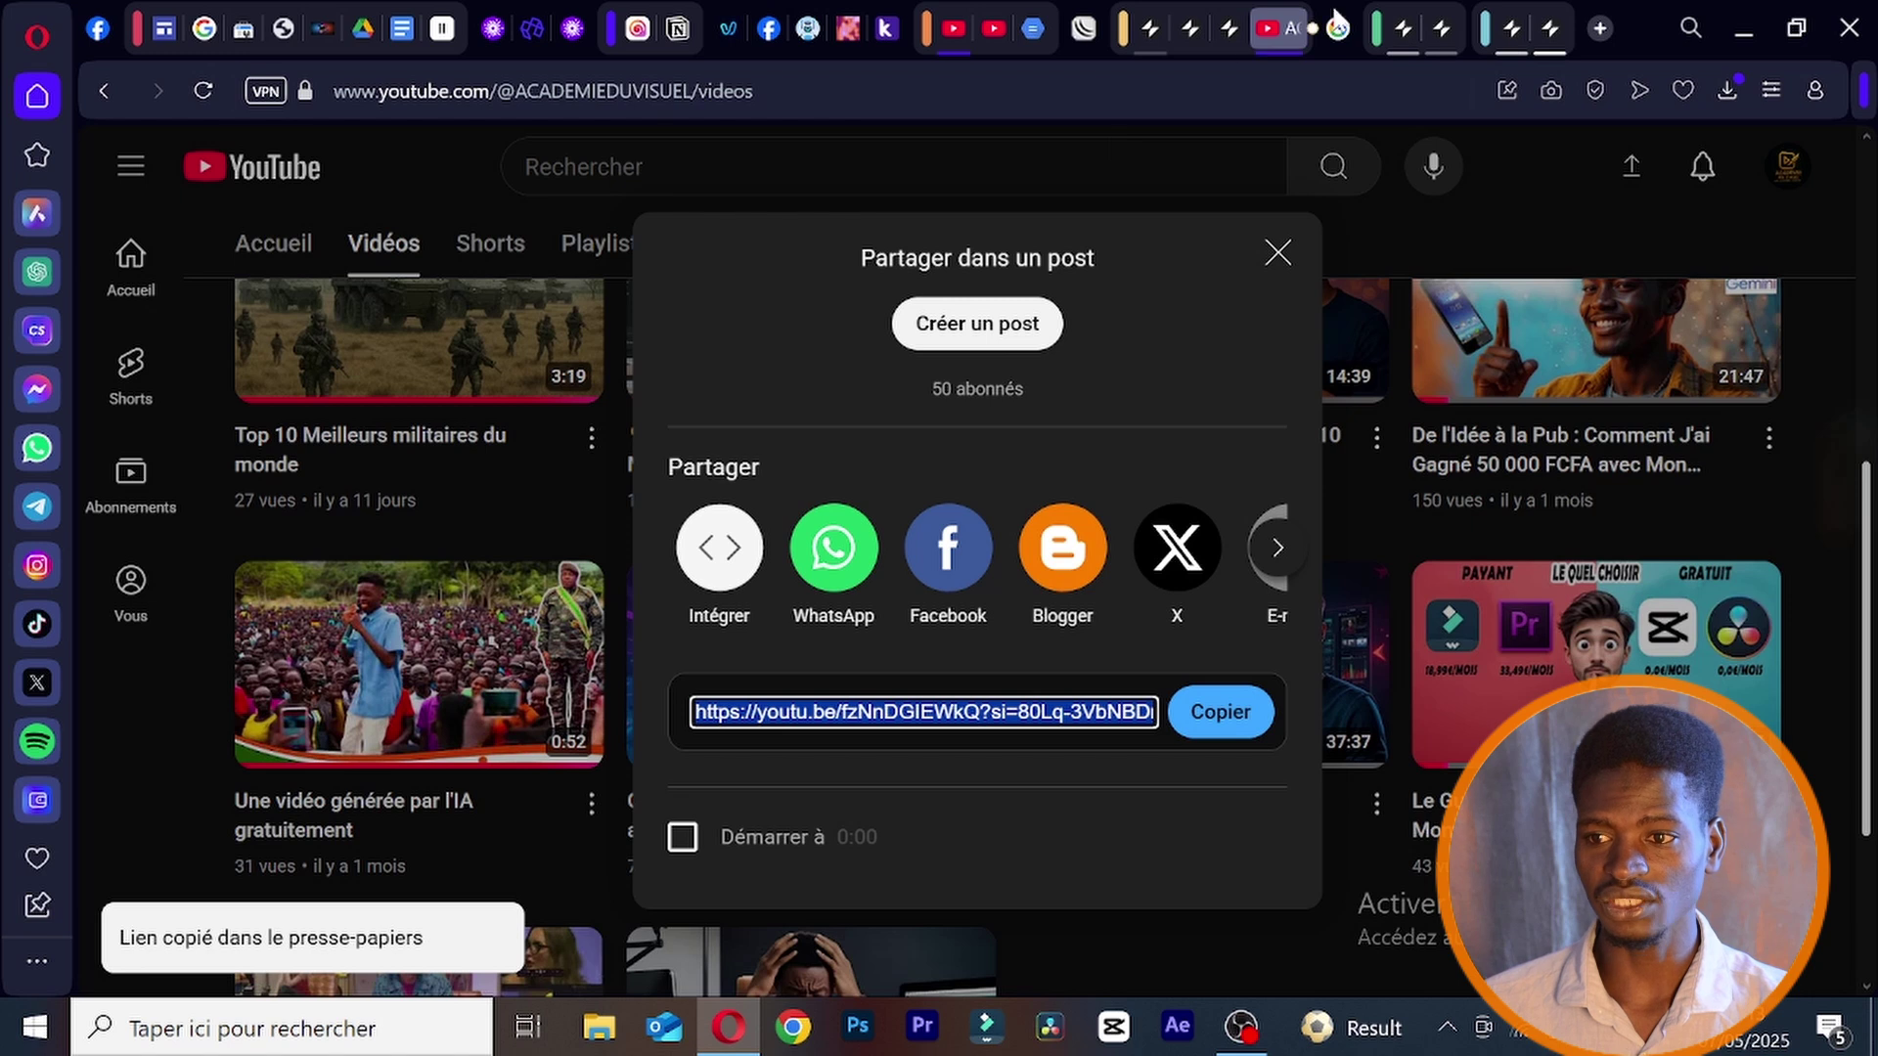
- Switch back to Glide, replace the Video component's URL with the copied YouTube link, and duplicate the component, selecting the copy
click(1541, 28)
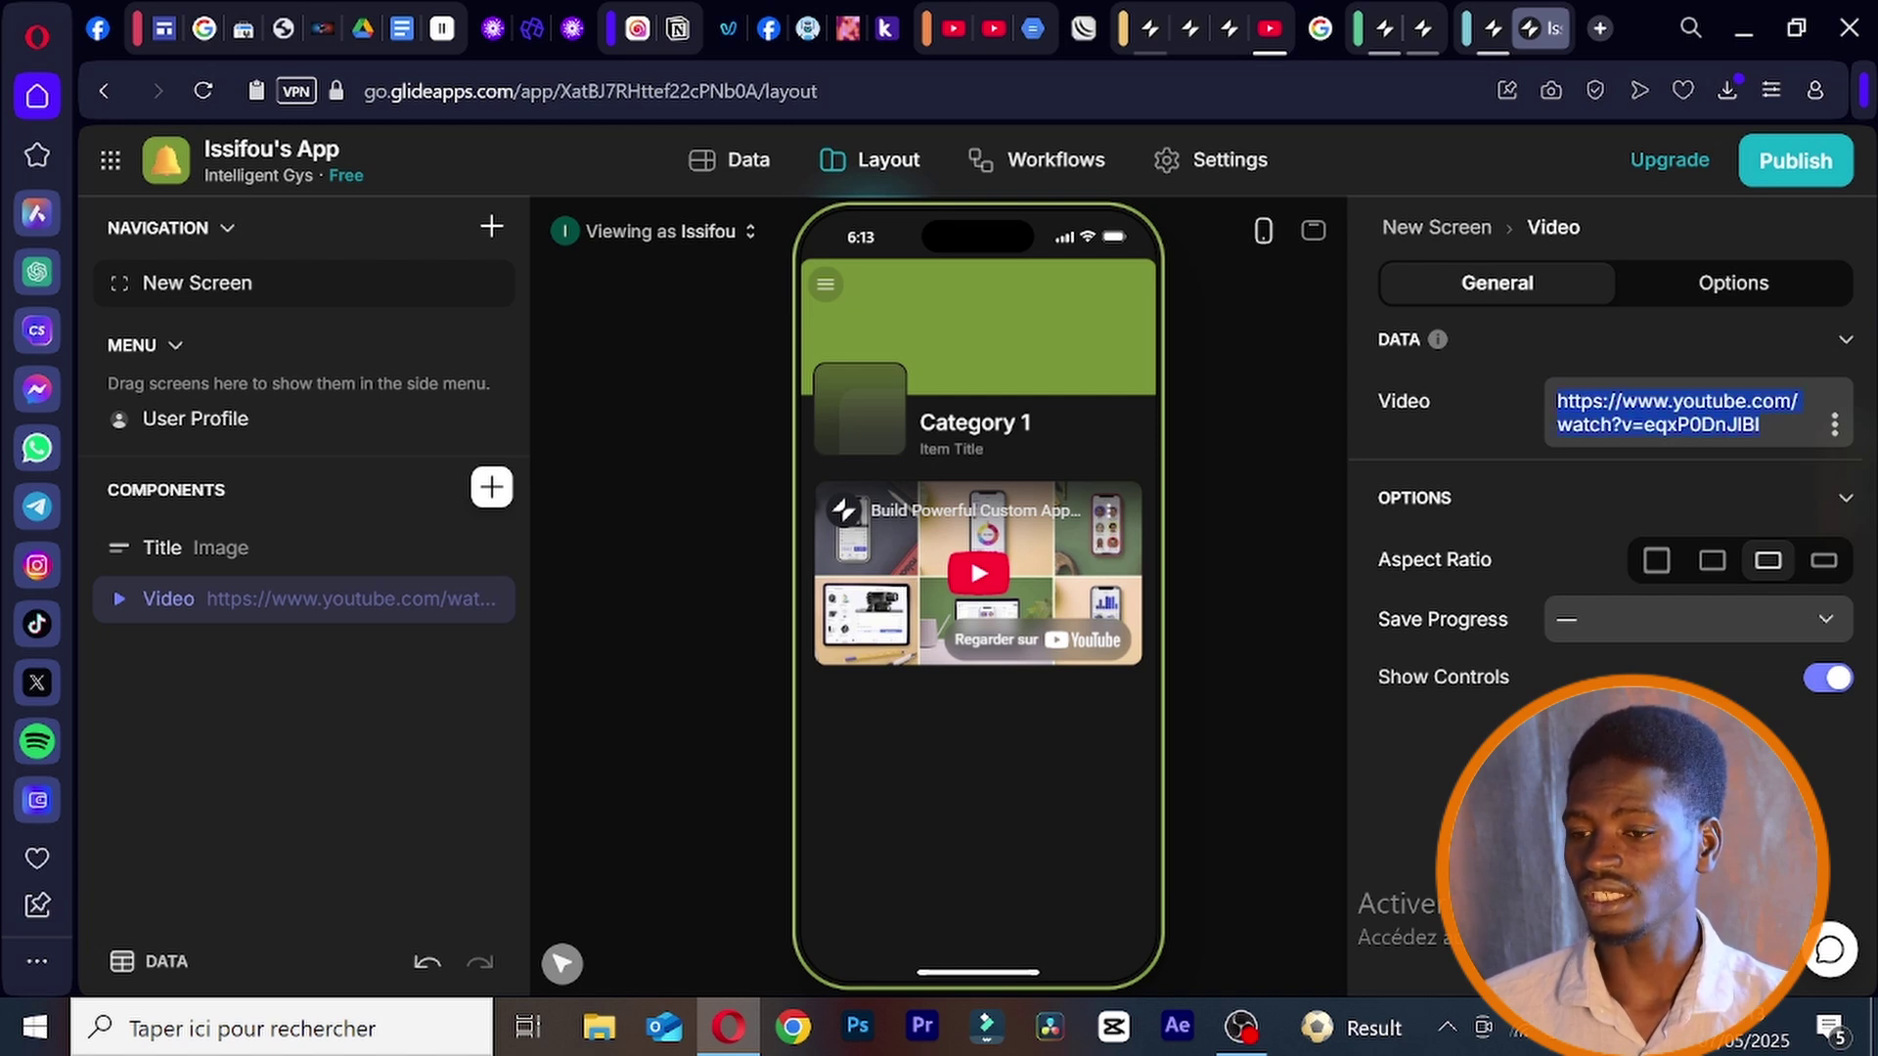
right_click(1586, 411)
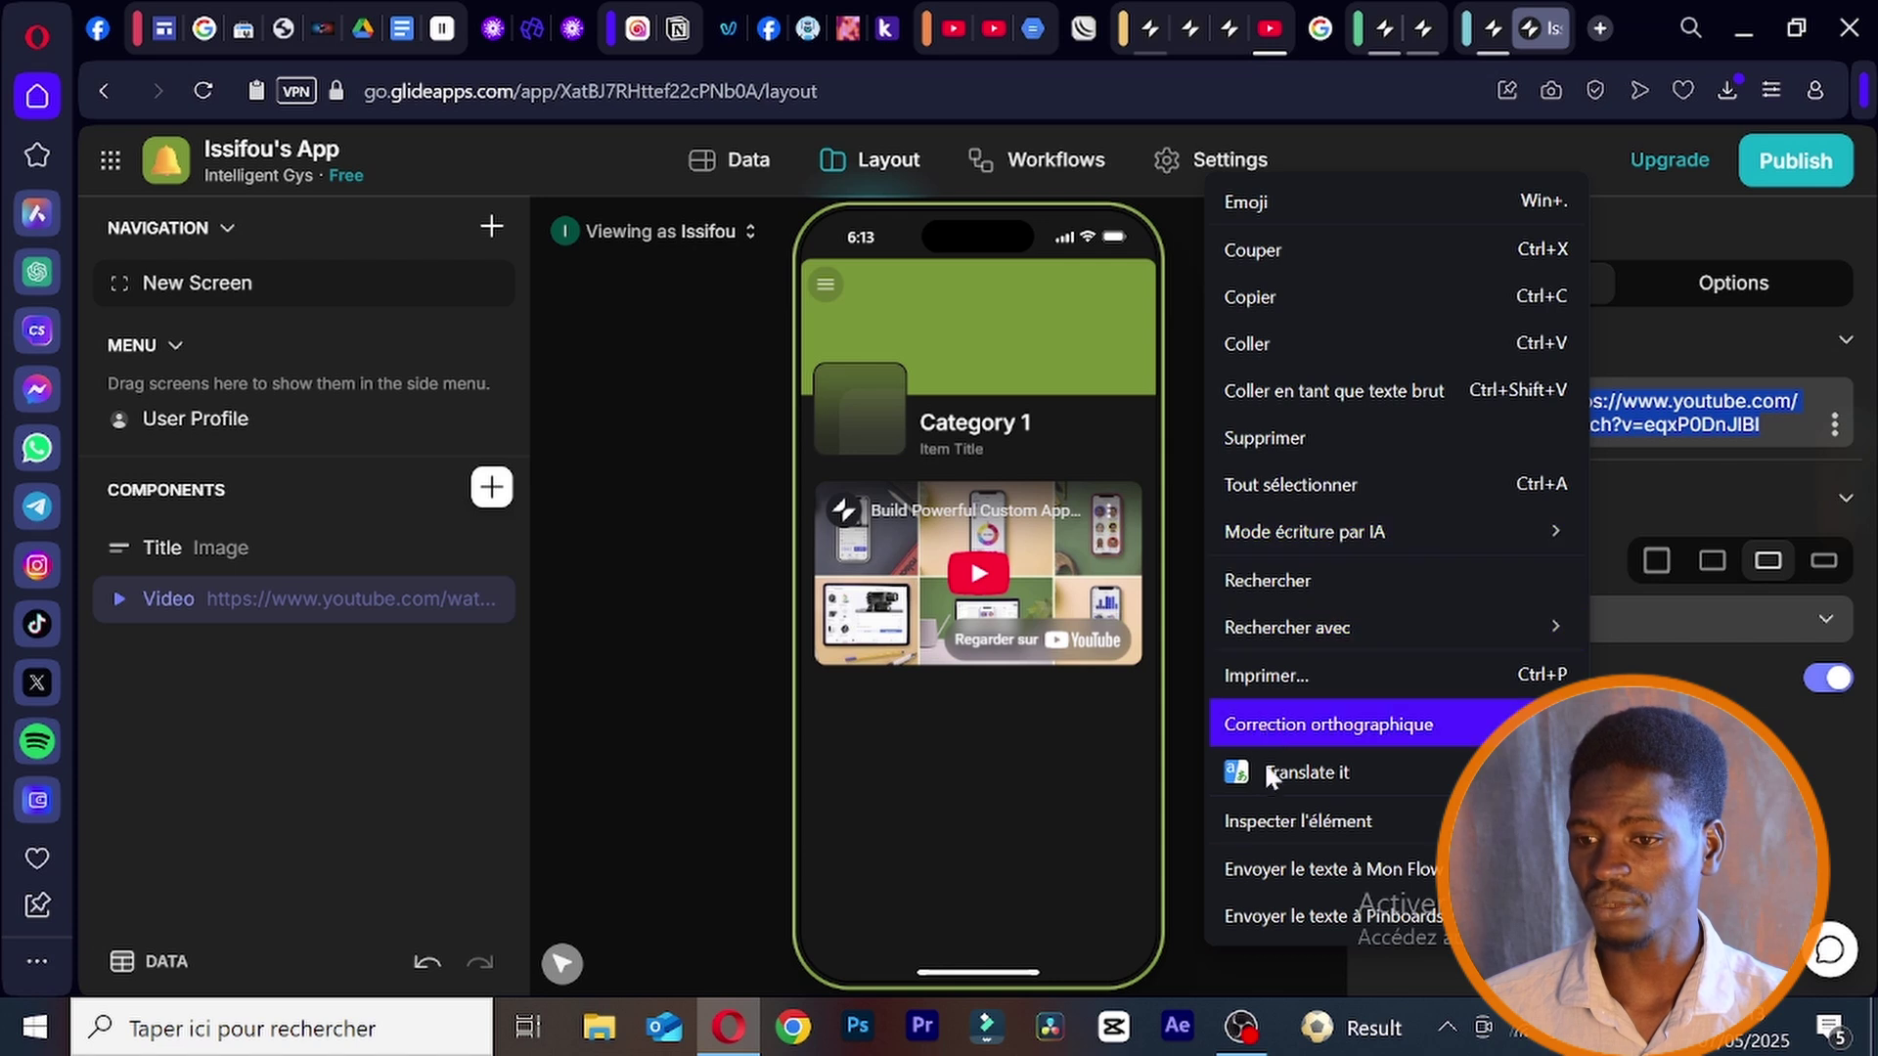
click(1299, 347)
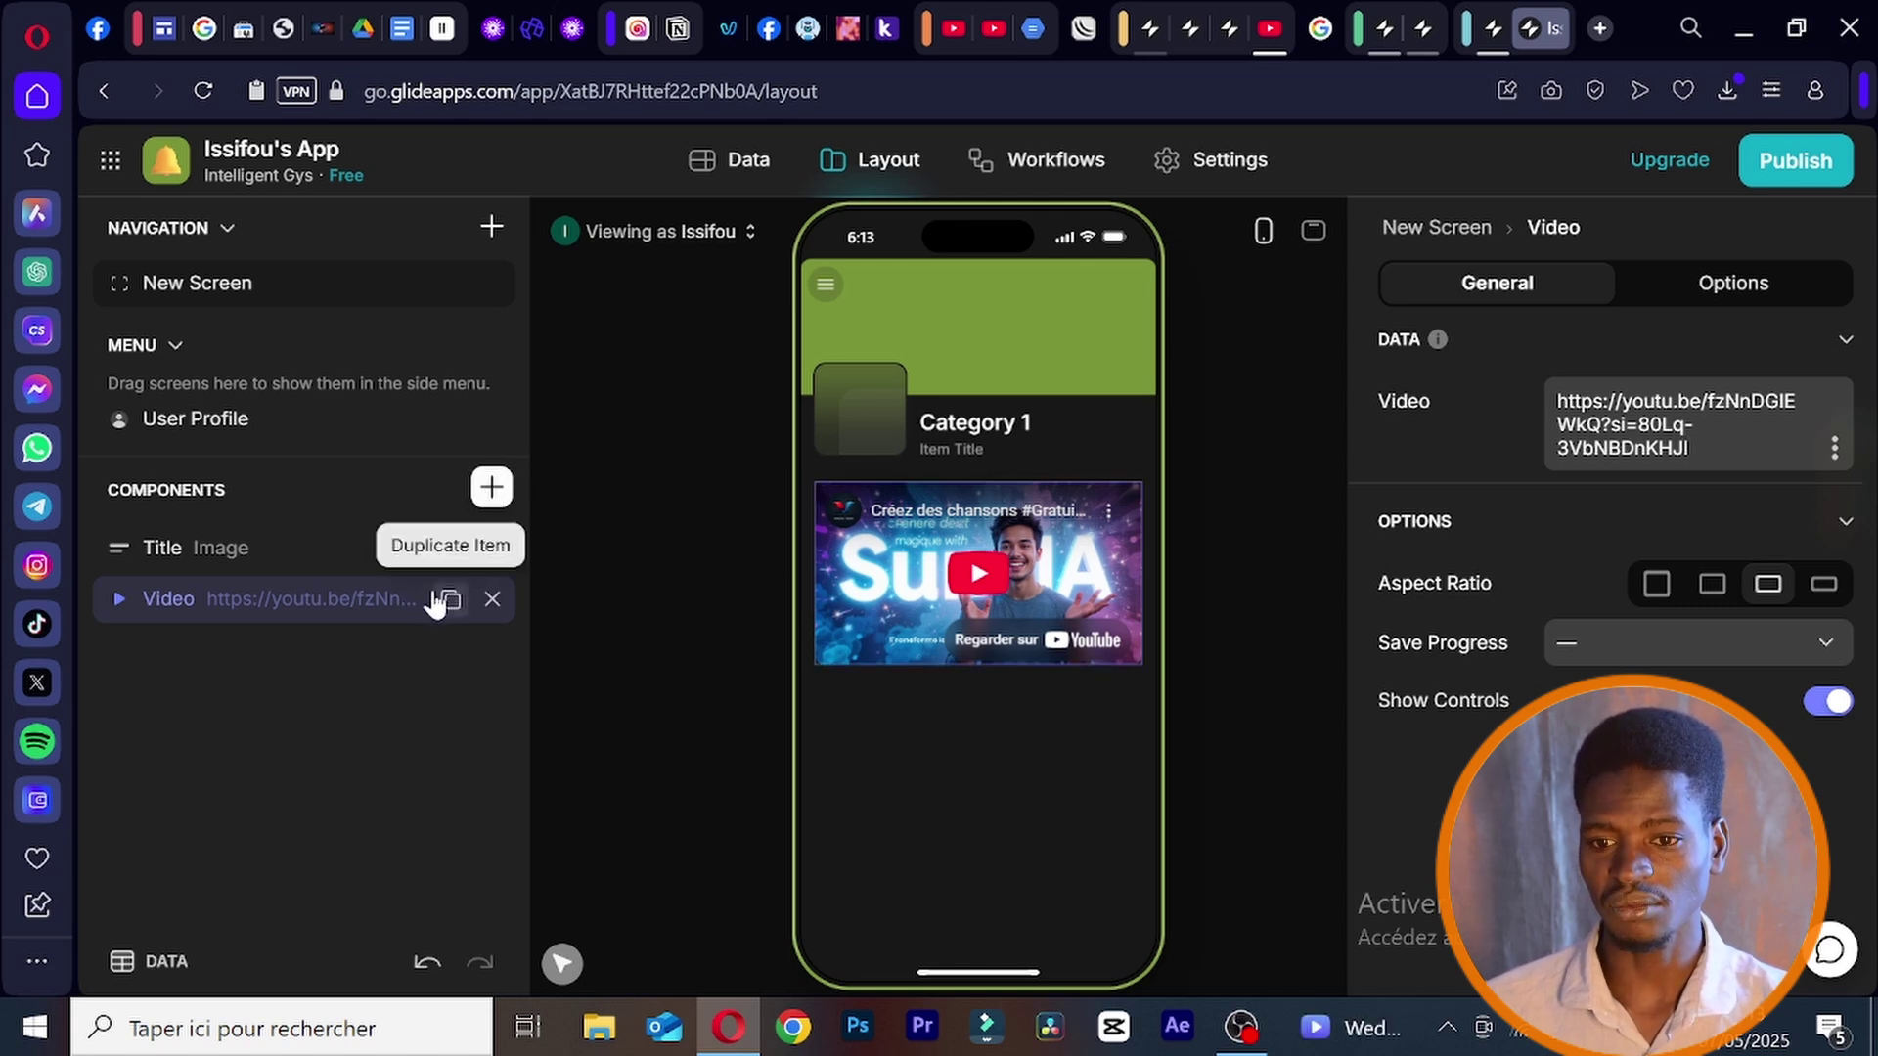
click(448, 600)
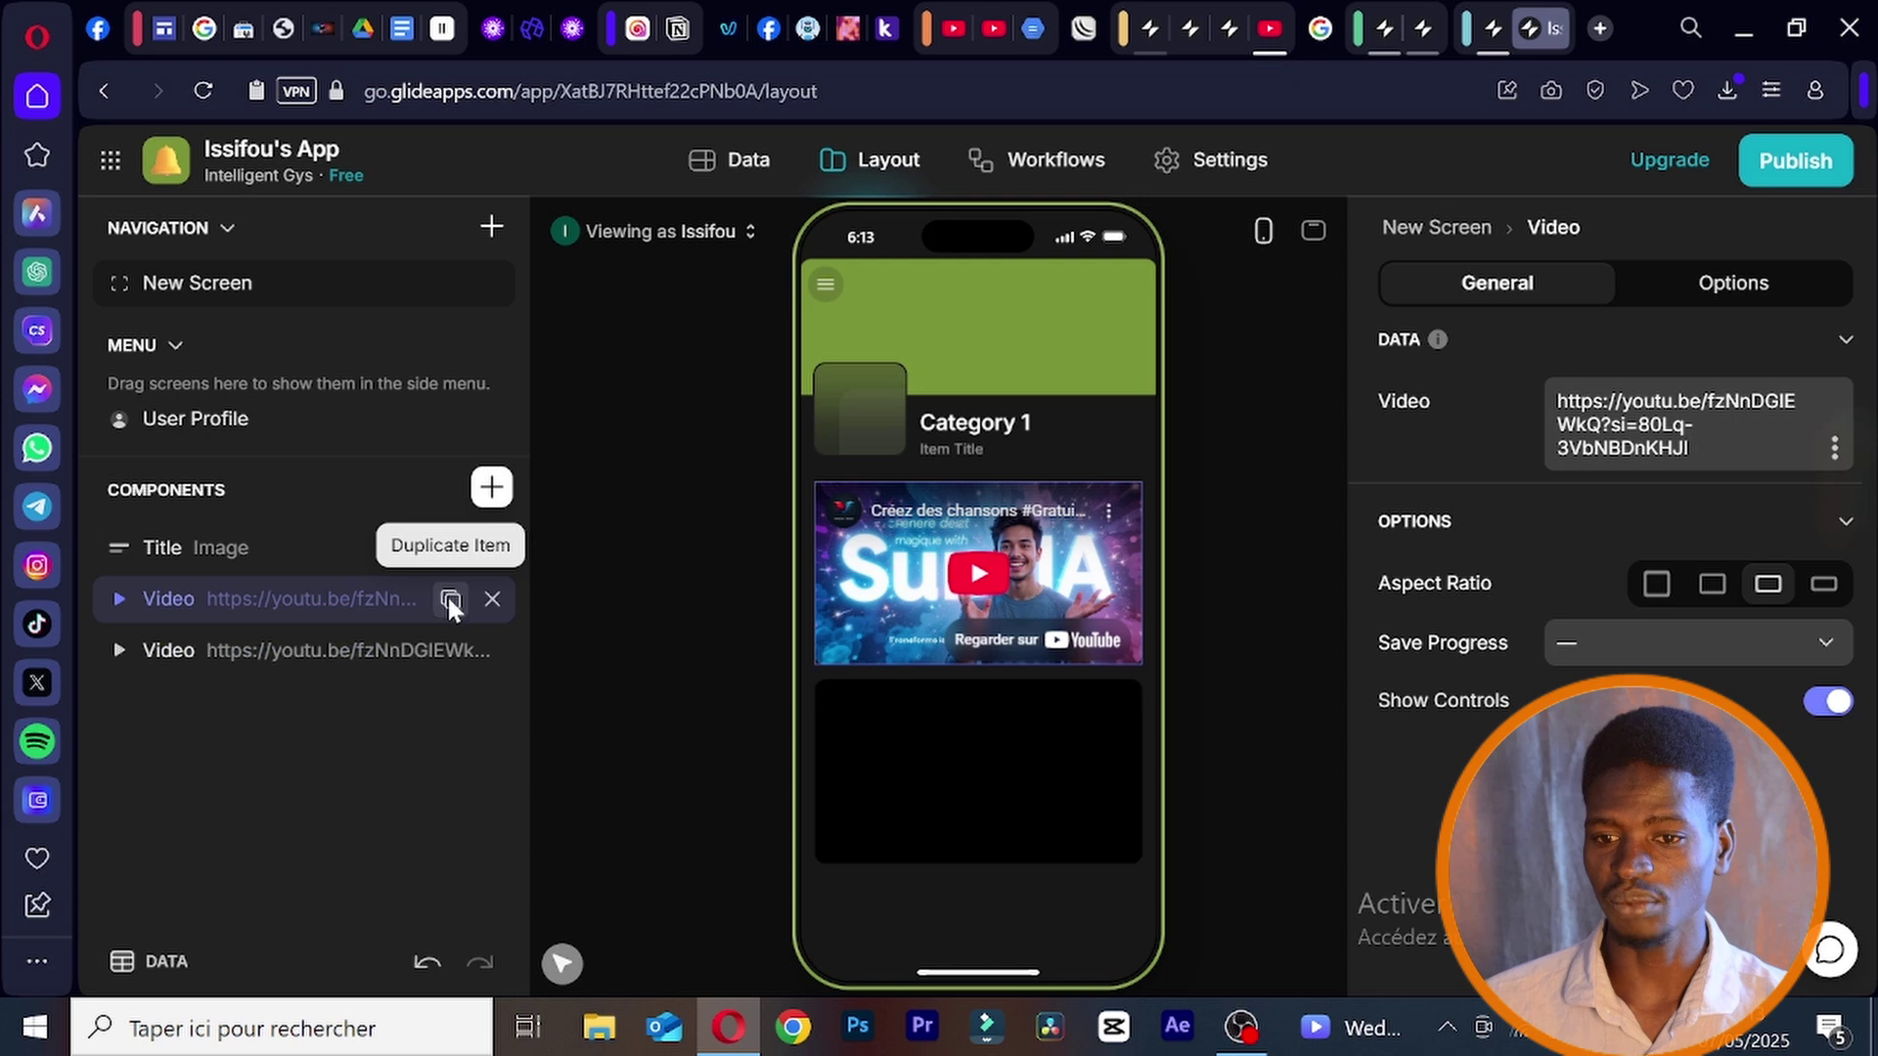
click(368, 649)
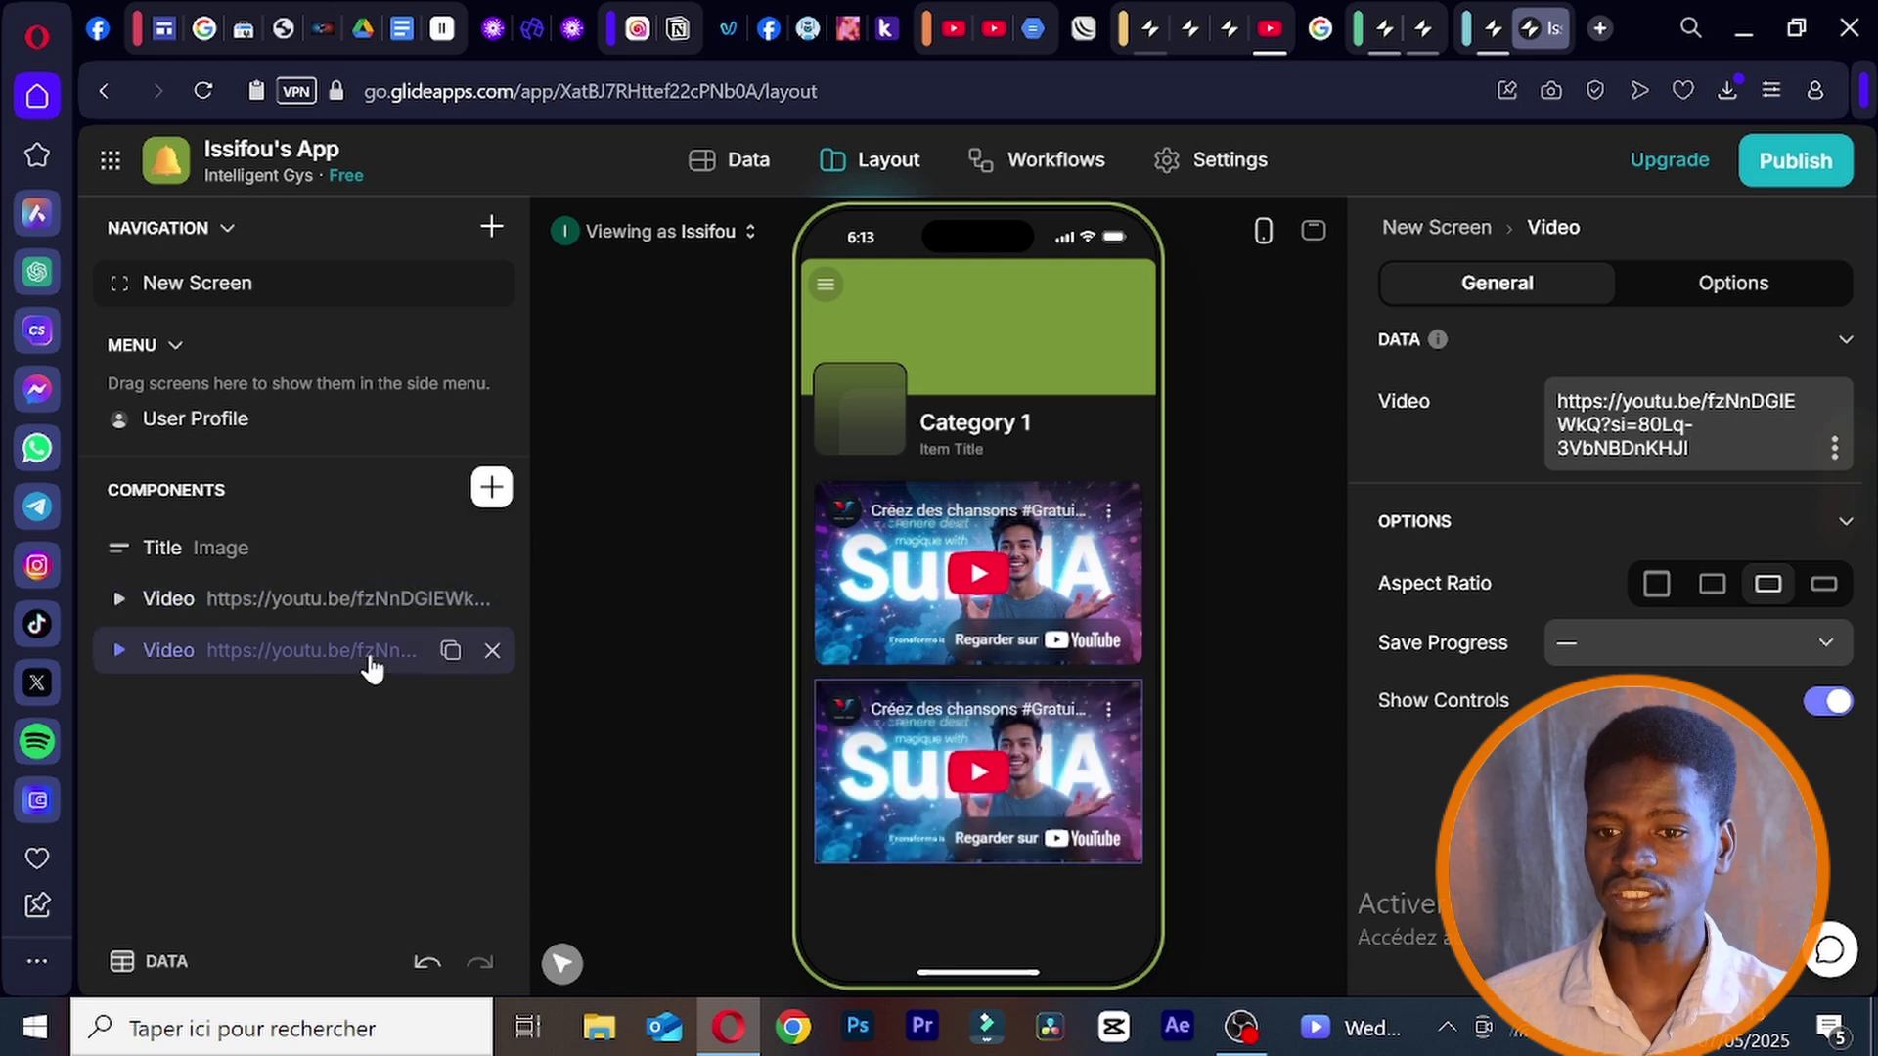
- Switch to the YouTube channel's videos page and close the Suno video's share dialog
click(1271, 36)
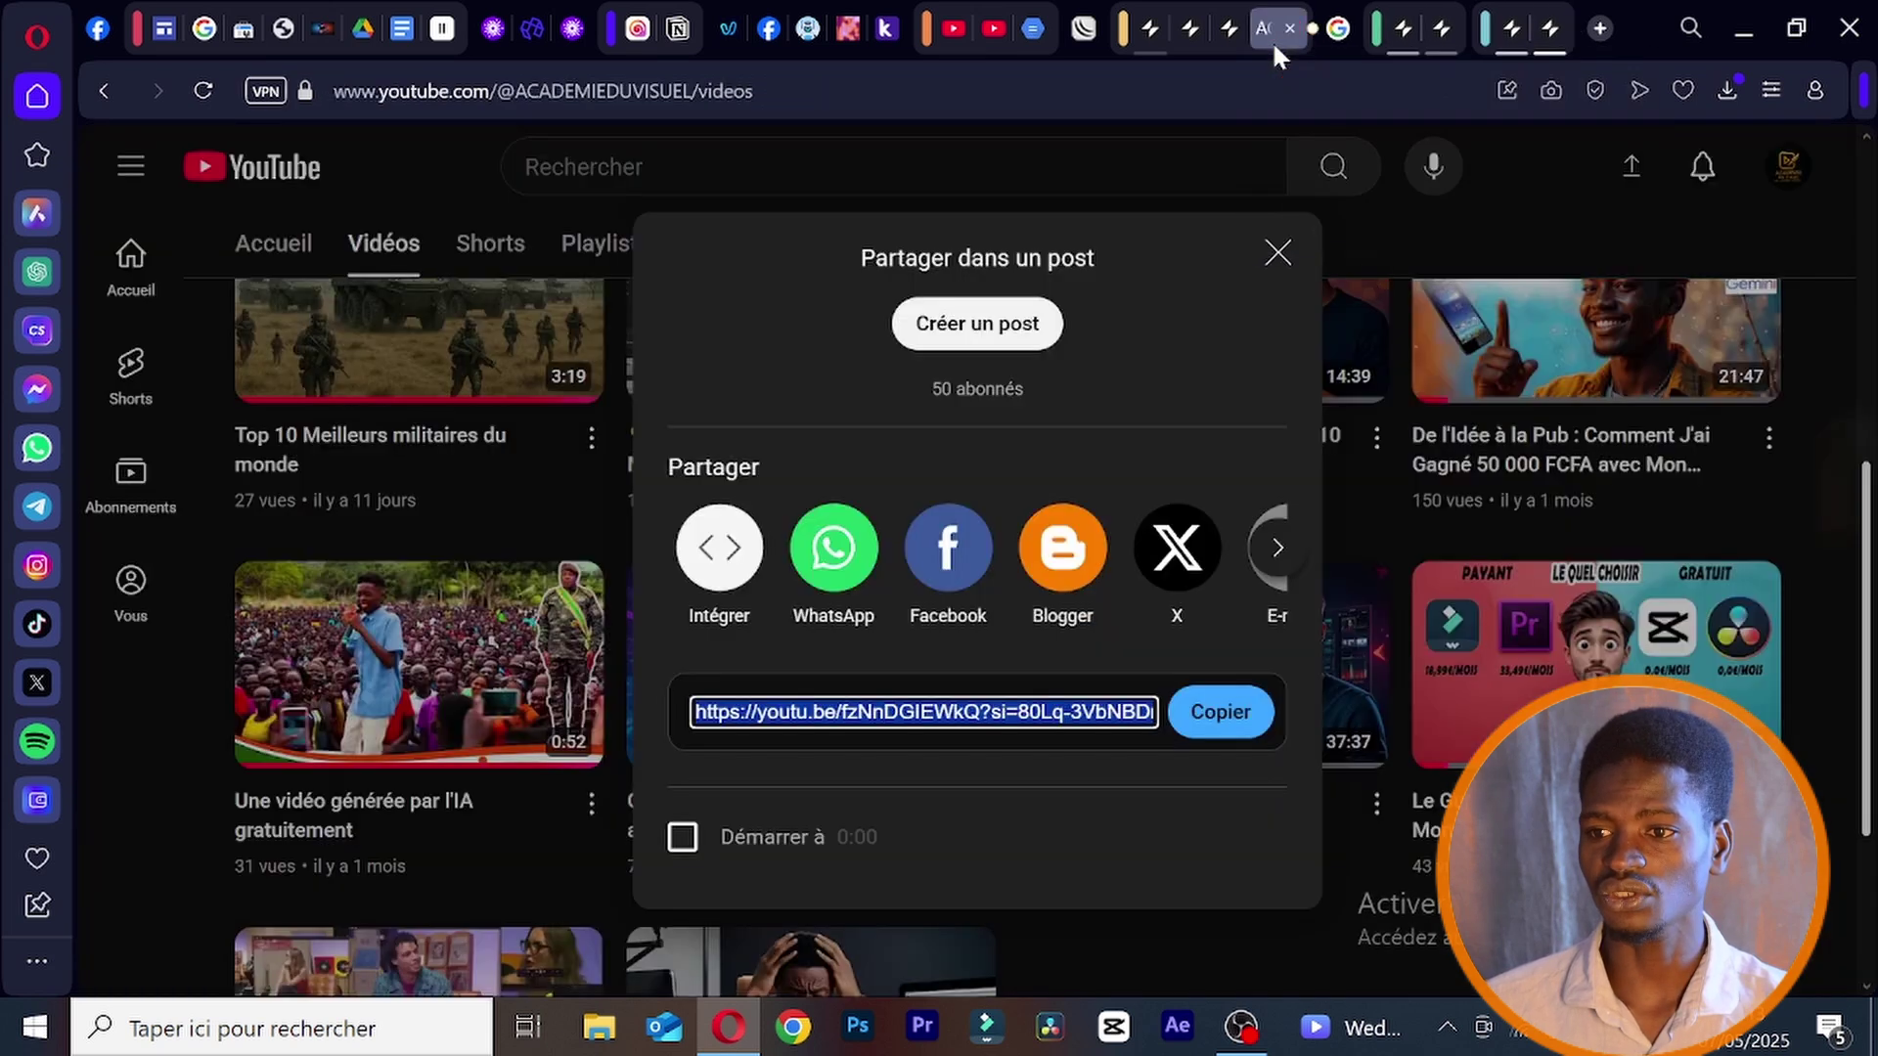
click(1273, 253)
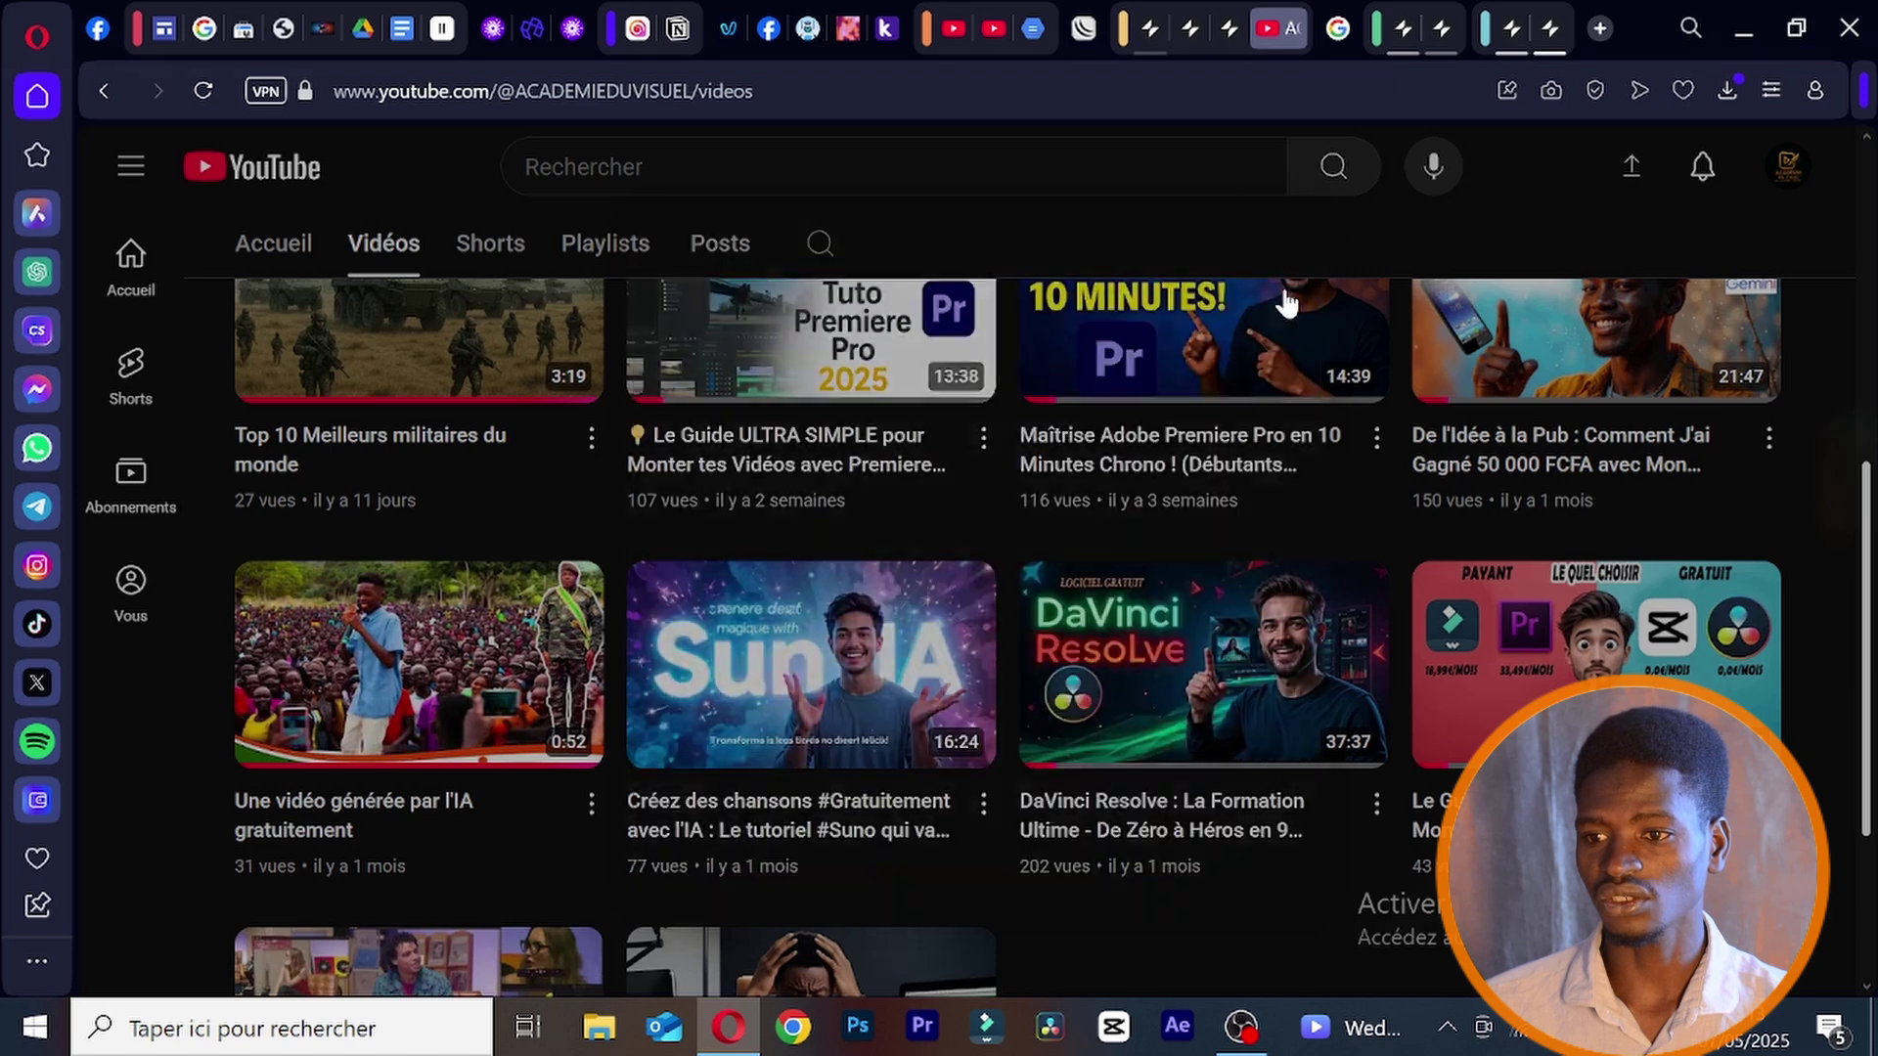
click(1768, 442)
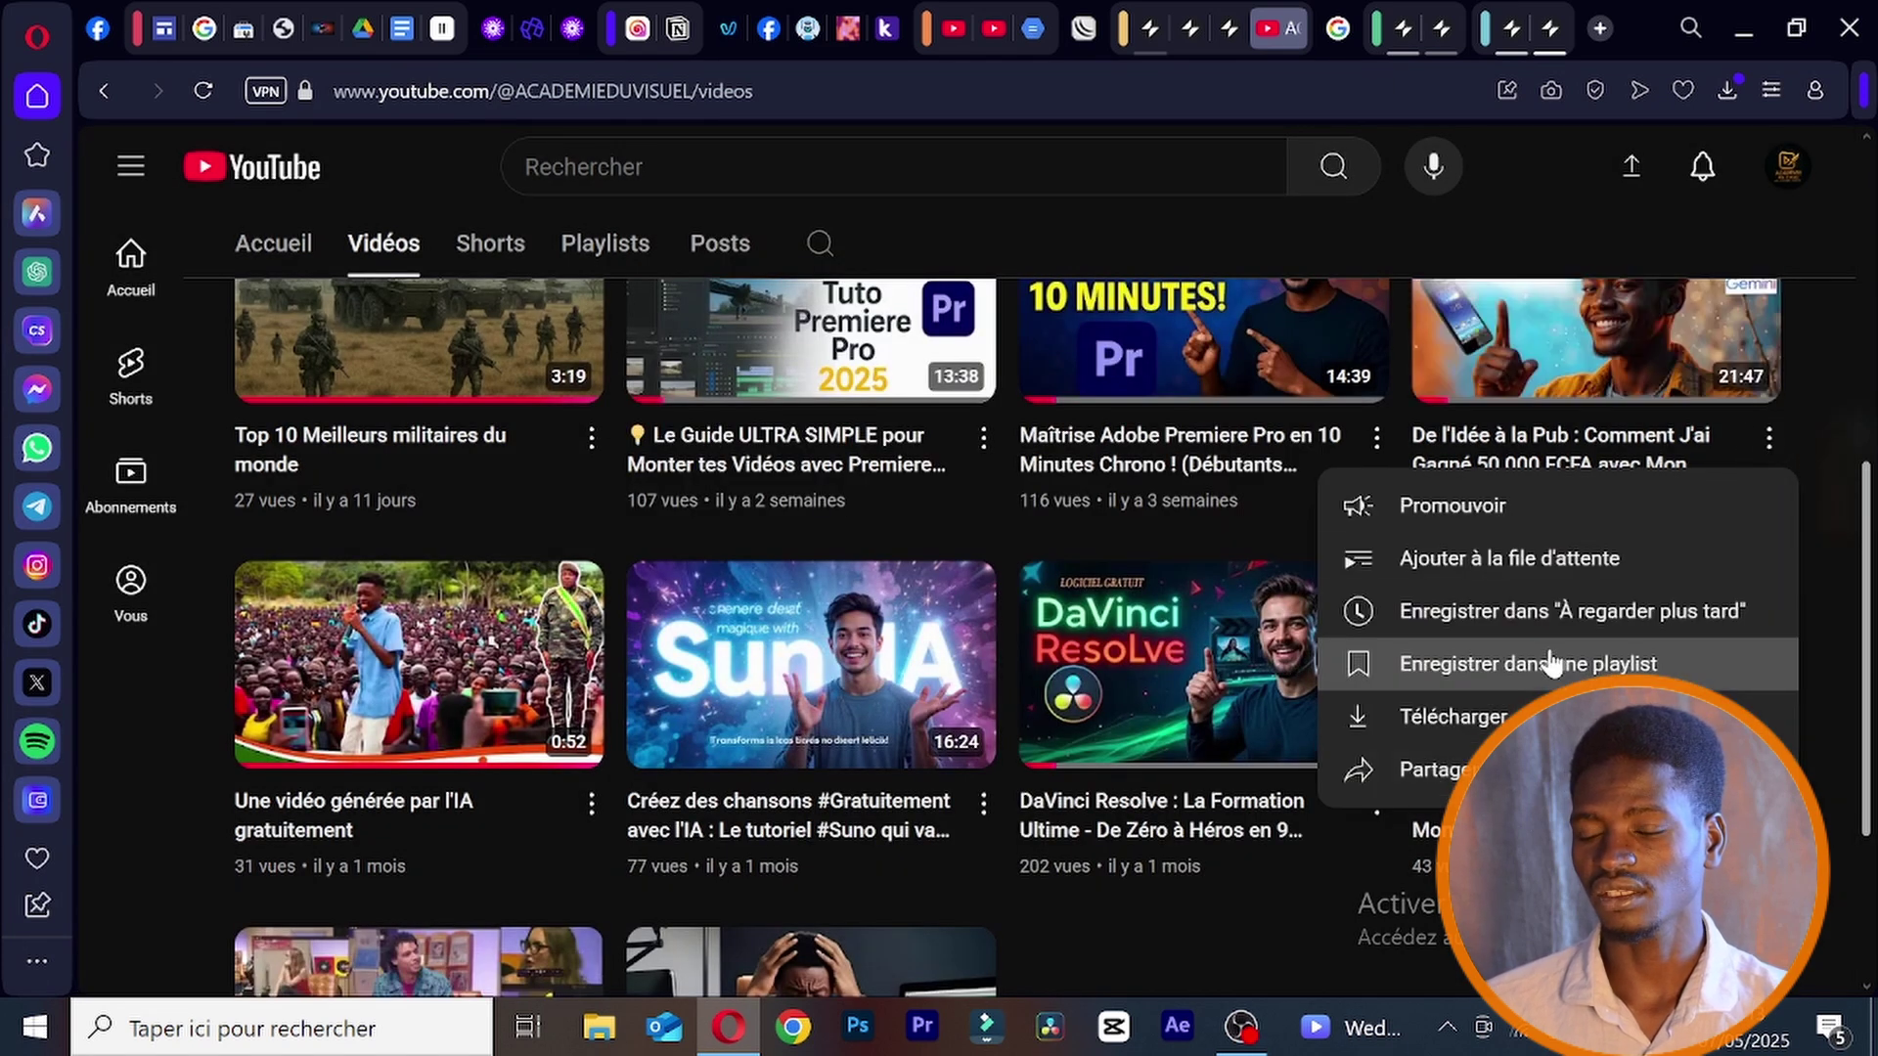
click(1203, 592)
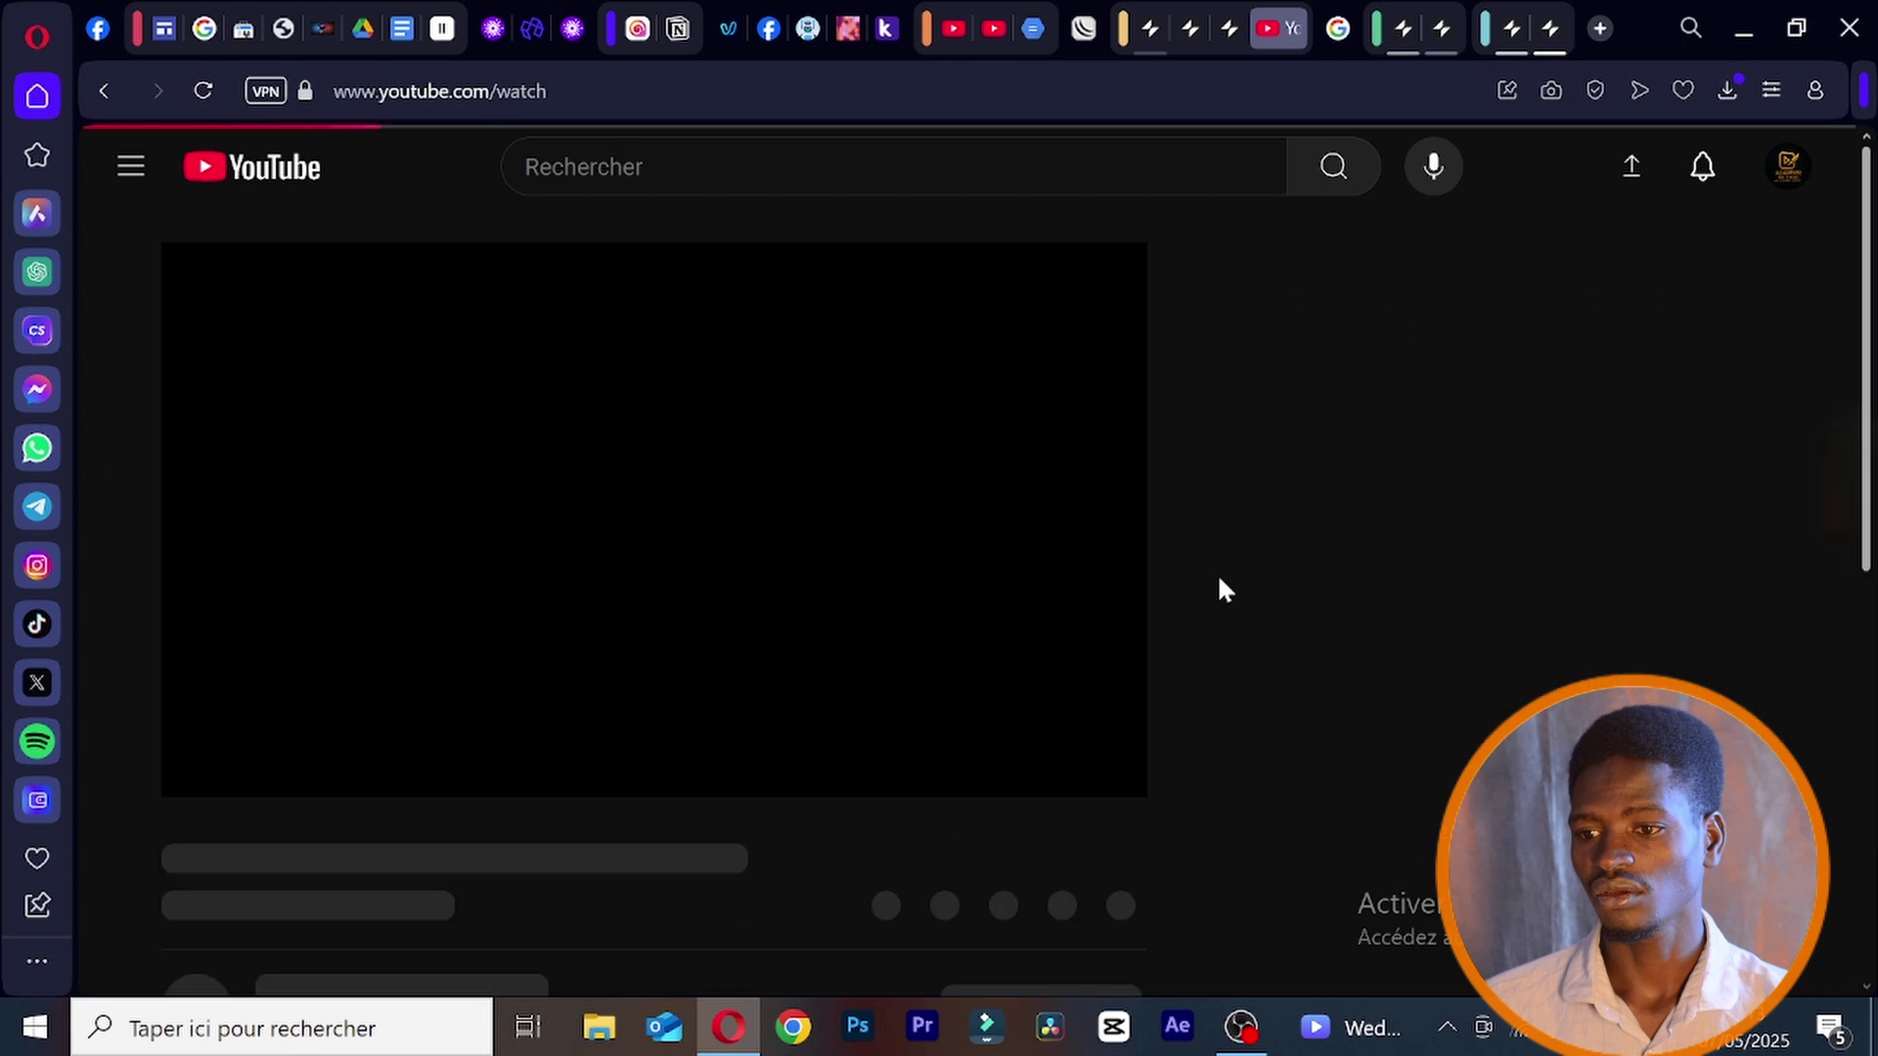
click(90, 96)
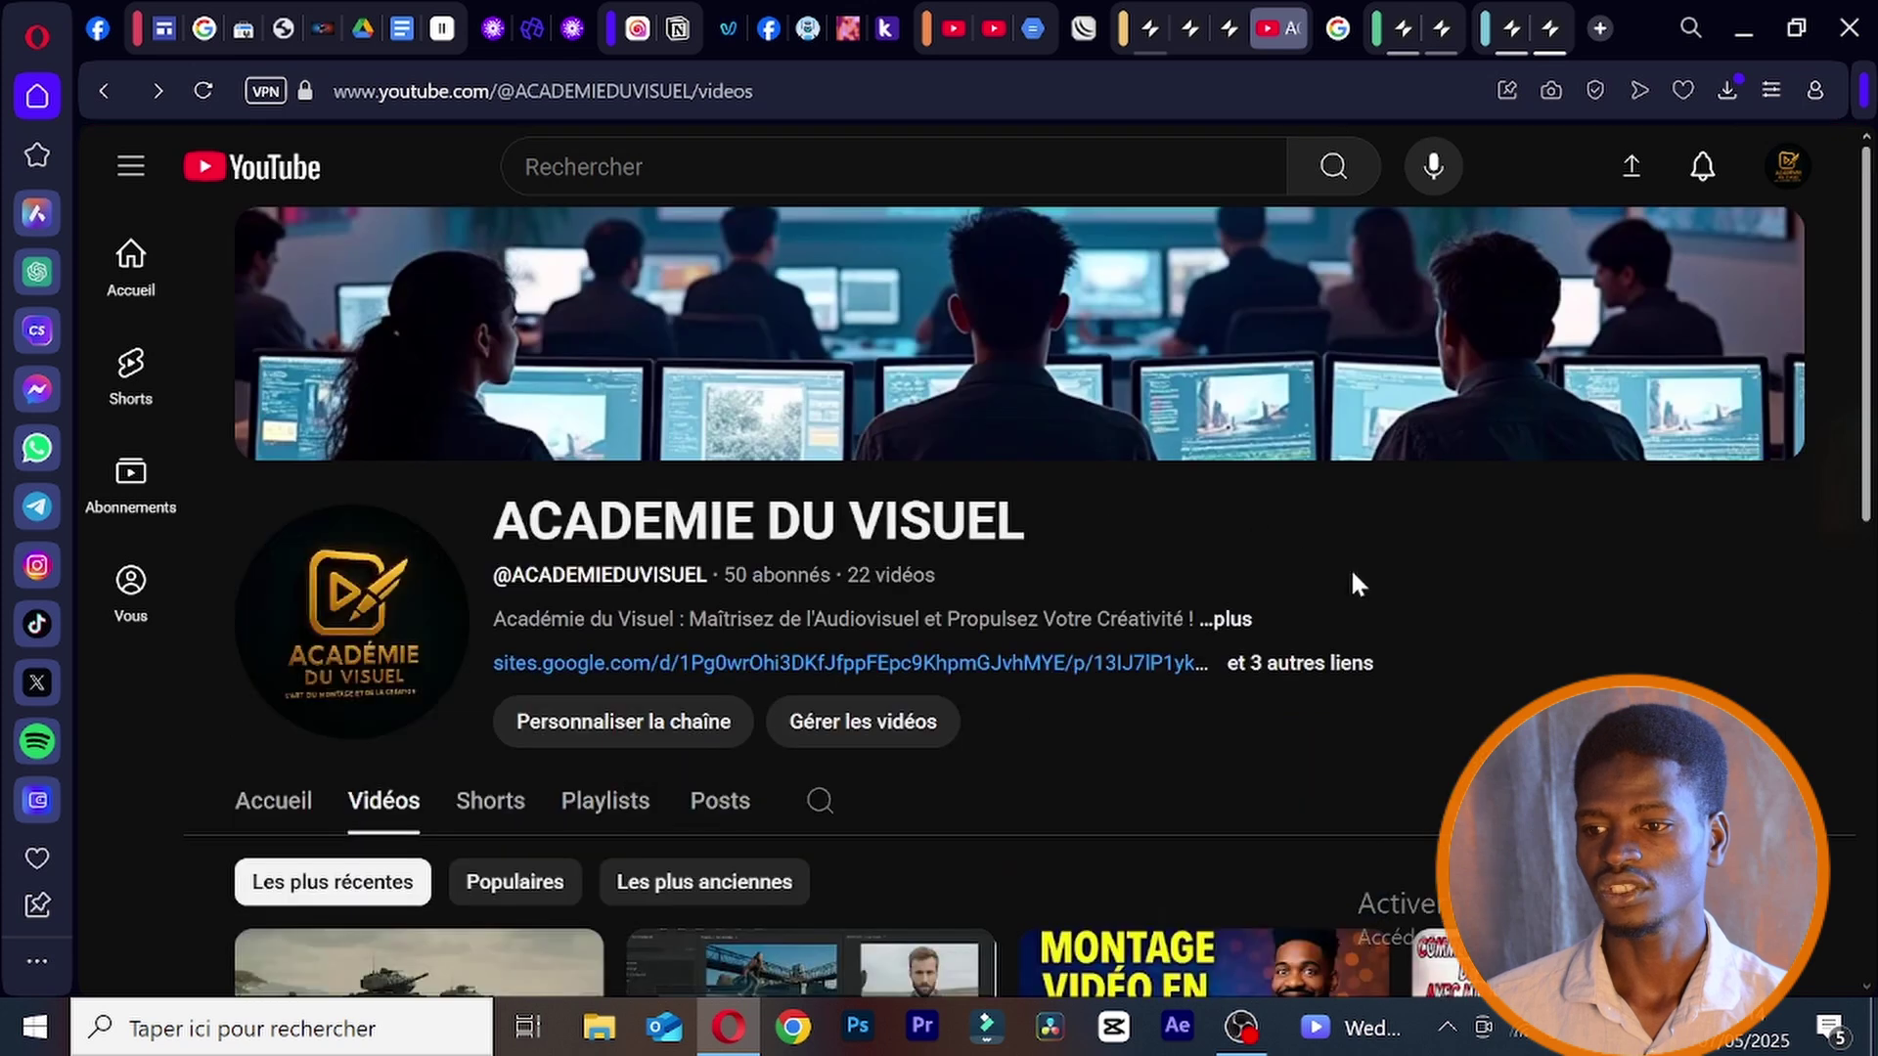
- Copy the share link of the channel's "De l'Idée à la Pub" video
scroll(1428, 489, down, 5)
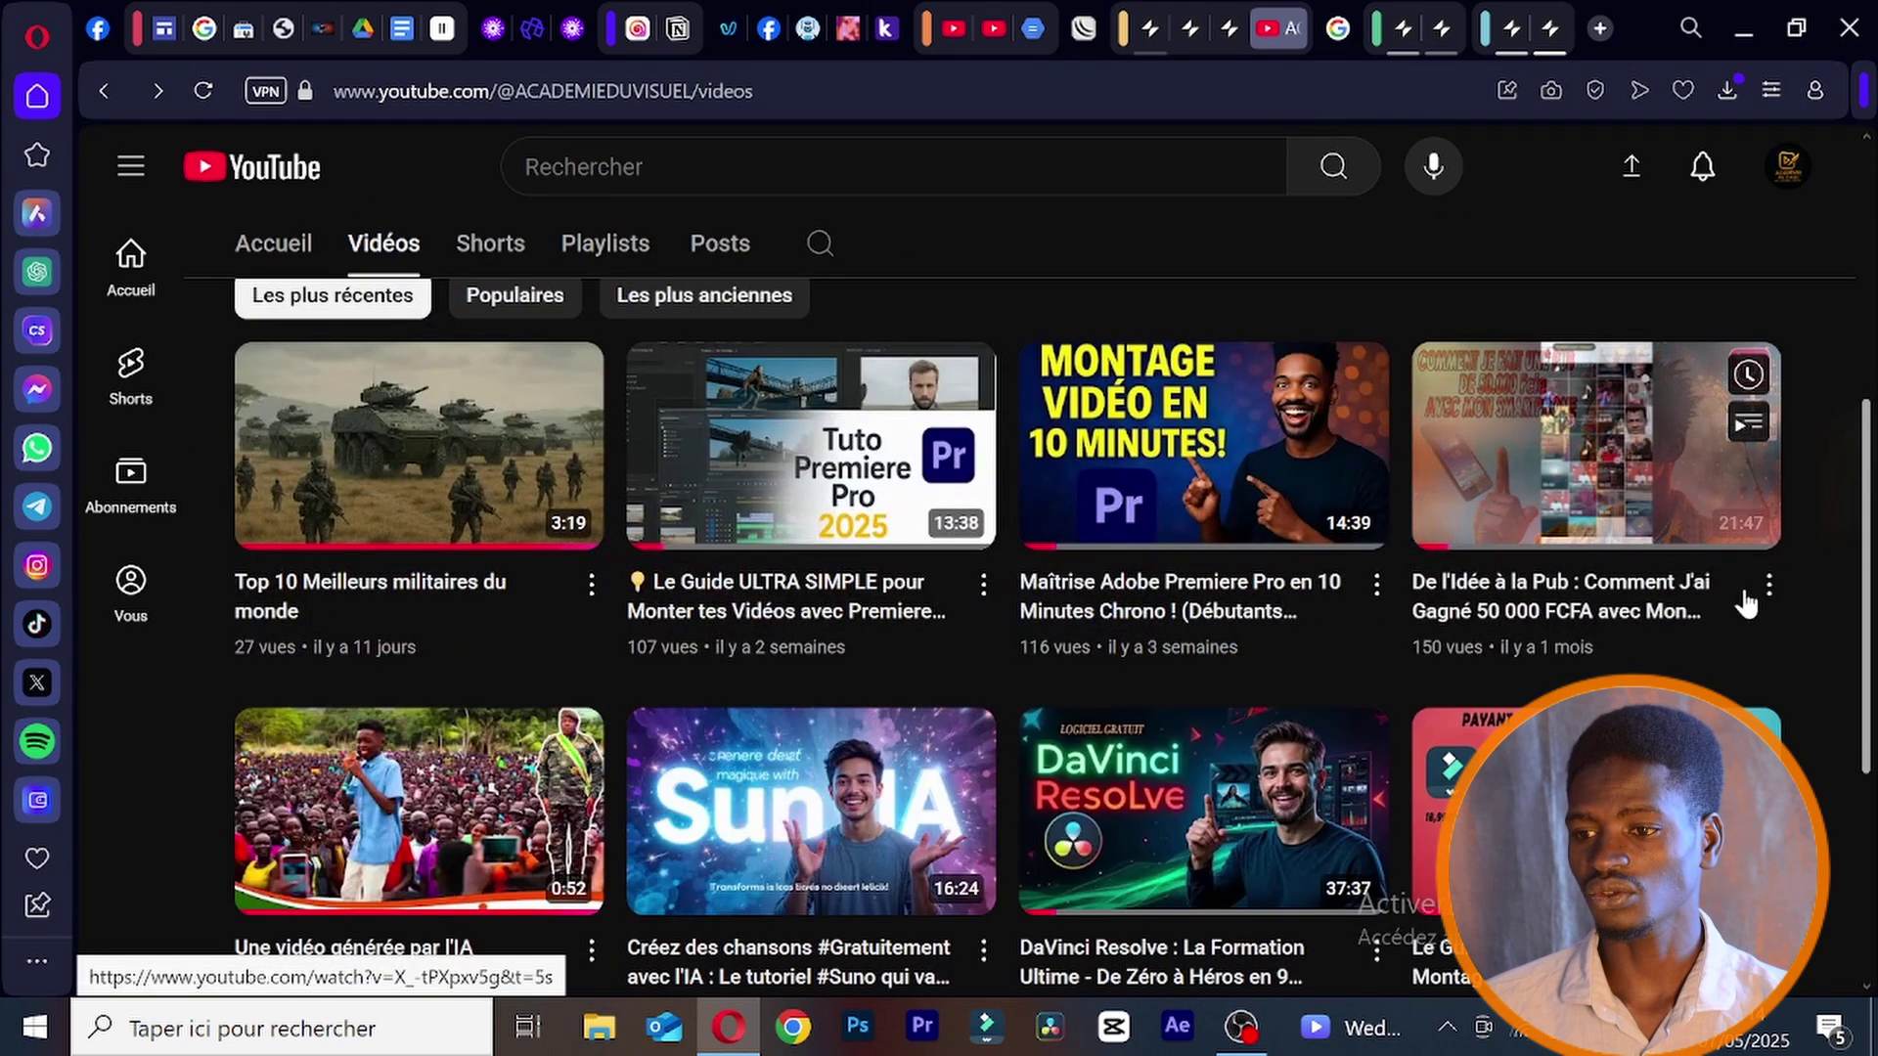
click(1768, 587)
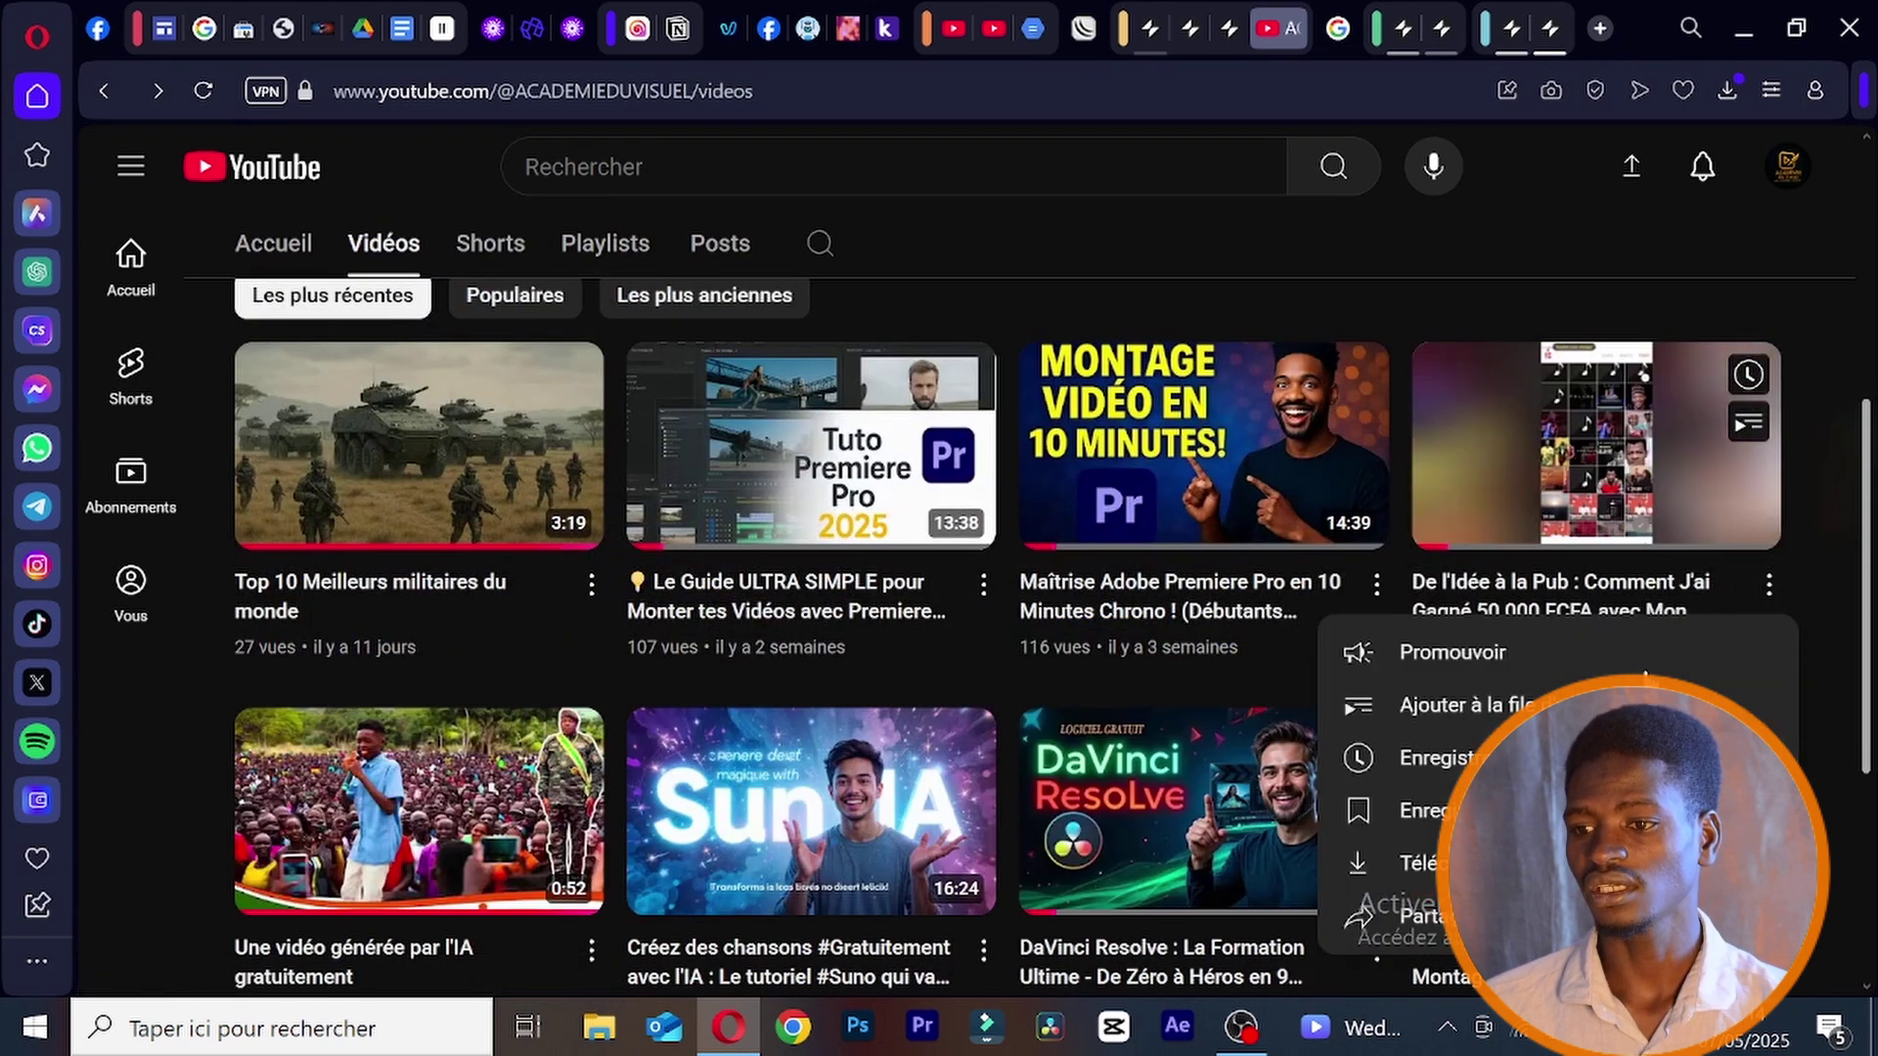
click(1369, 915)
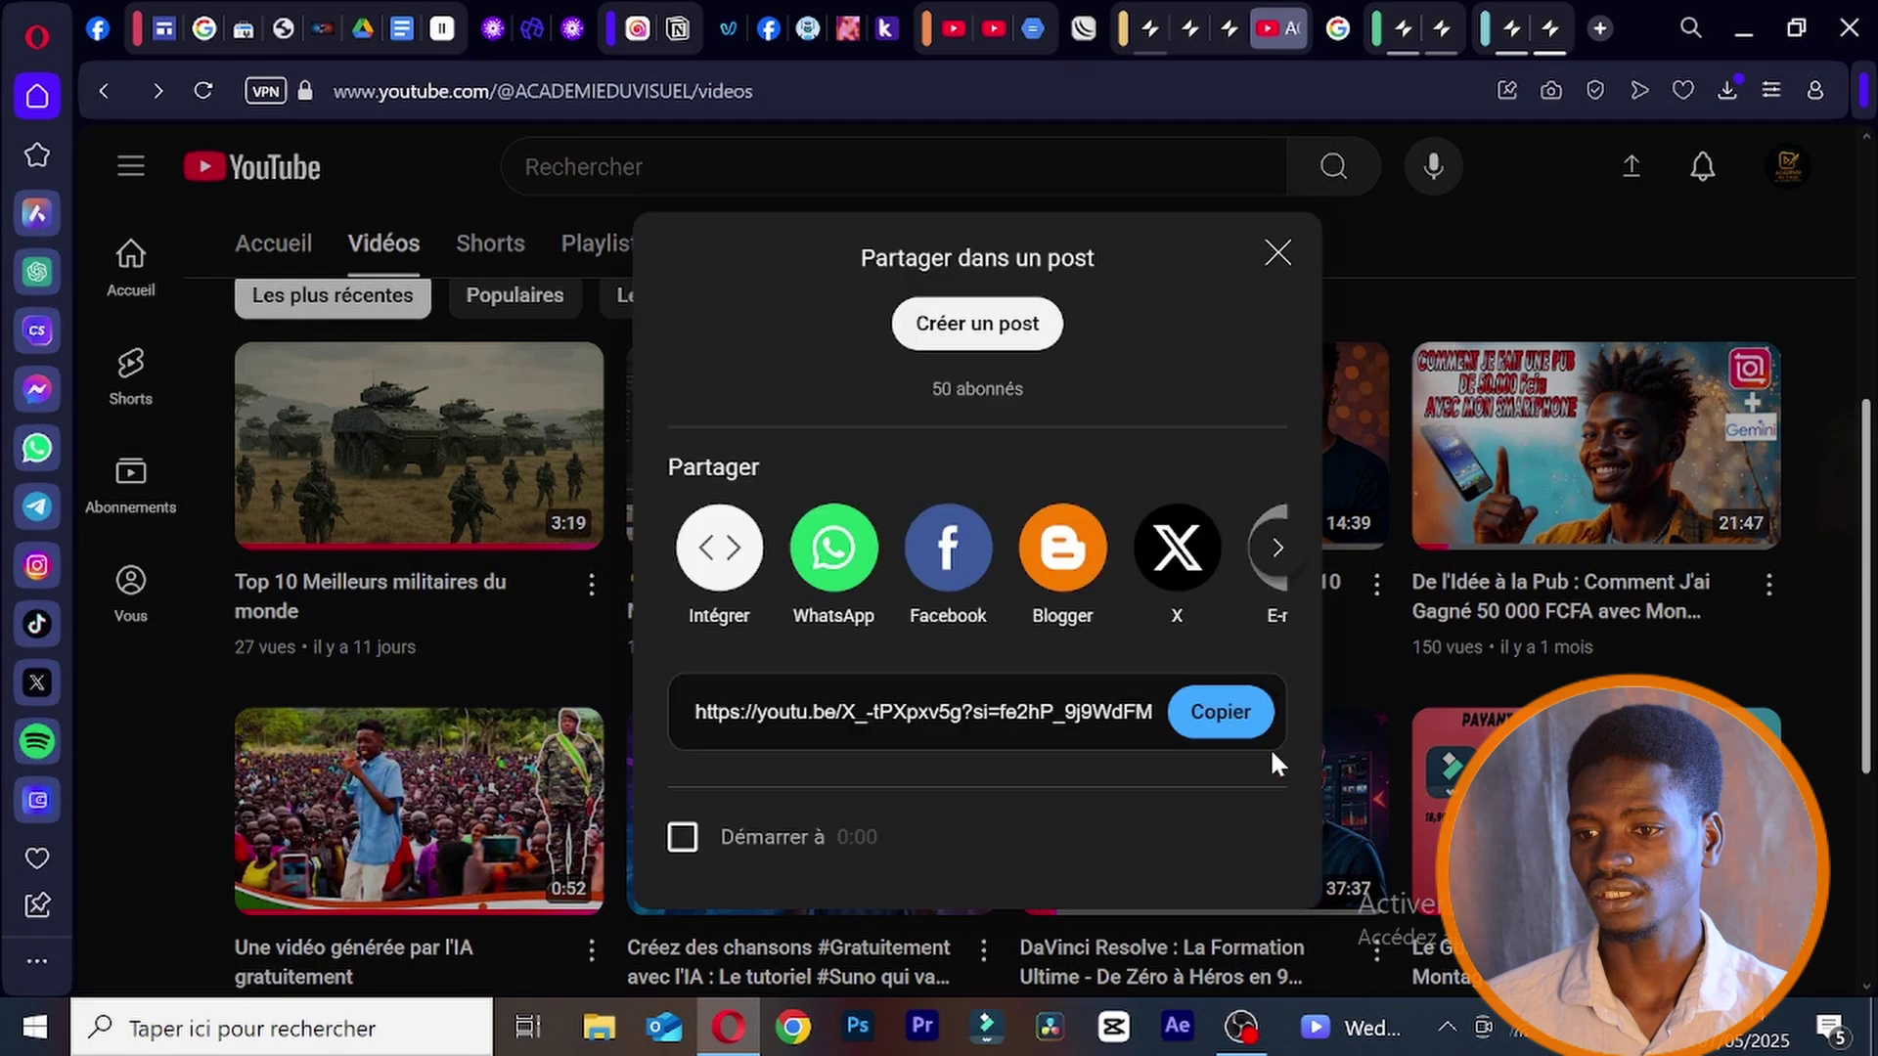
click(1220, 713)
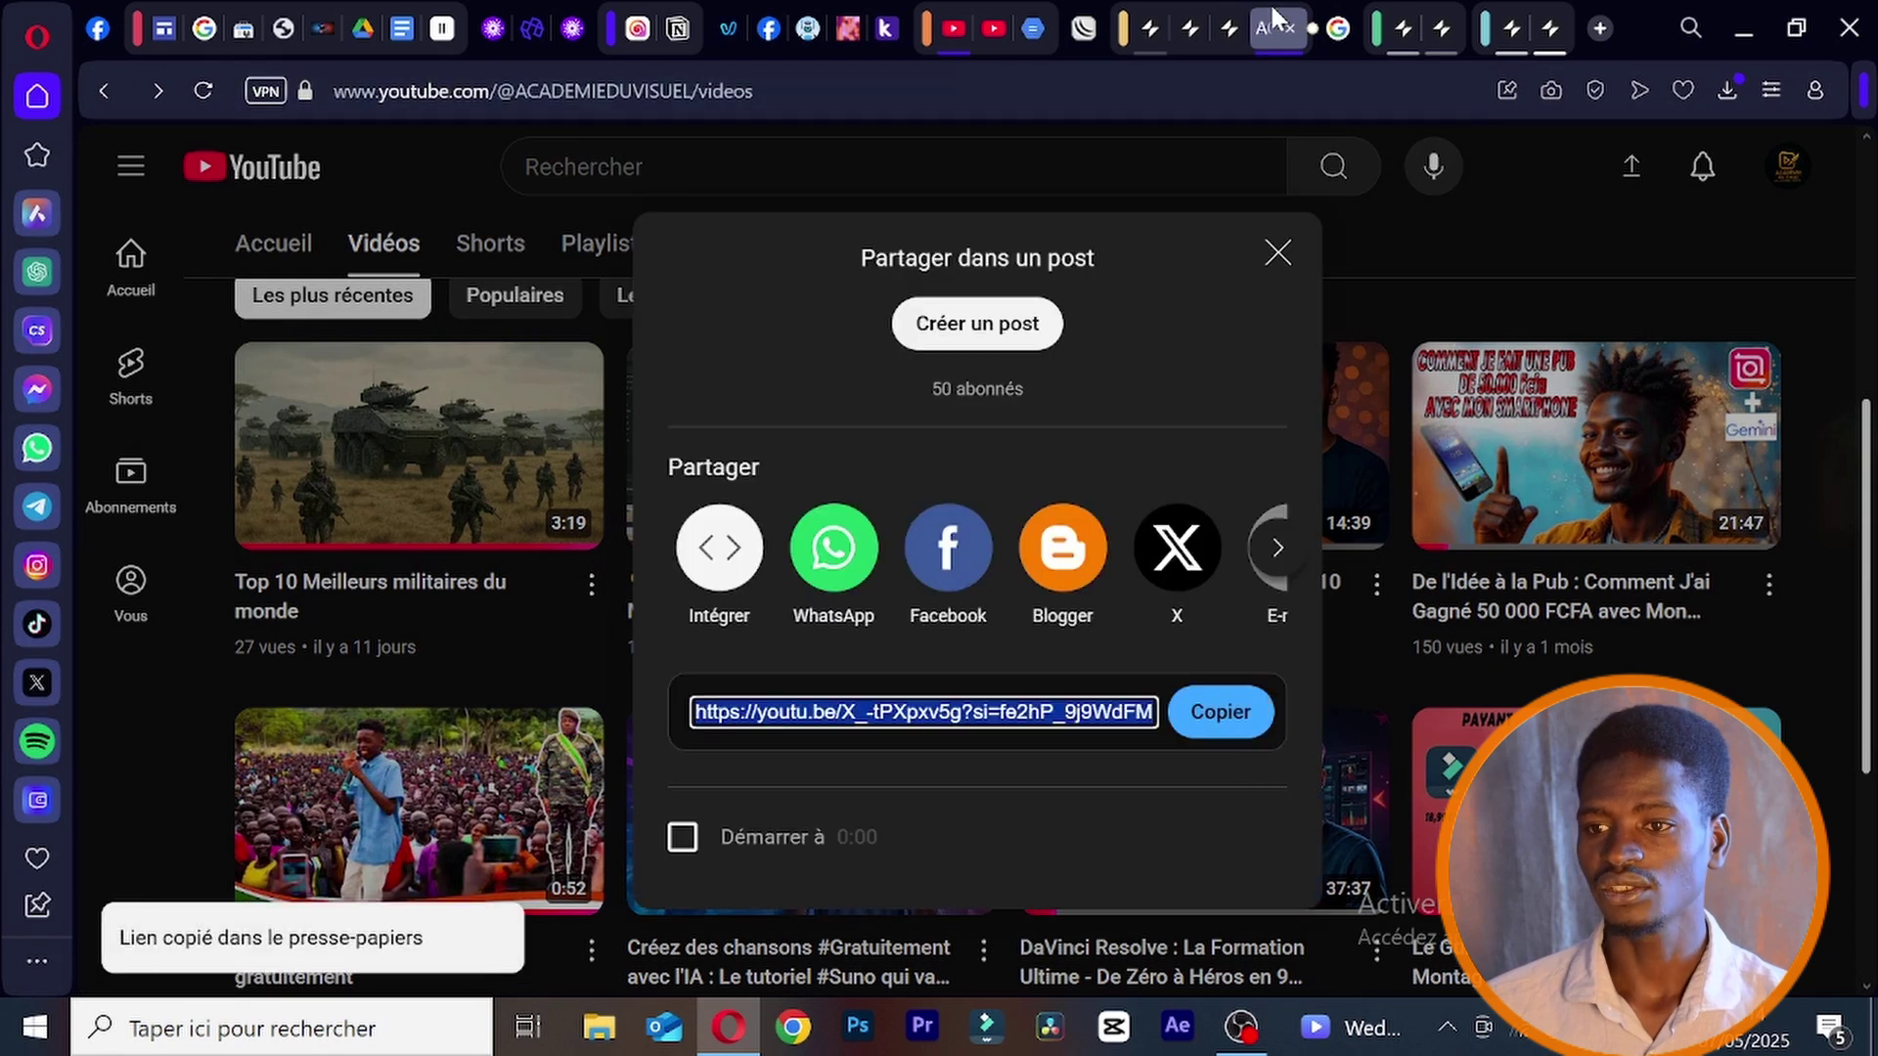
- Switch back to the Glide editor and replace the duplicated Video component's URL with the copied YouTube link
click(1447, 27)
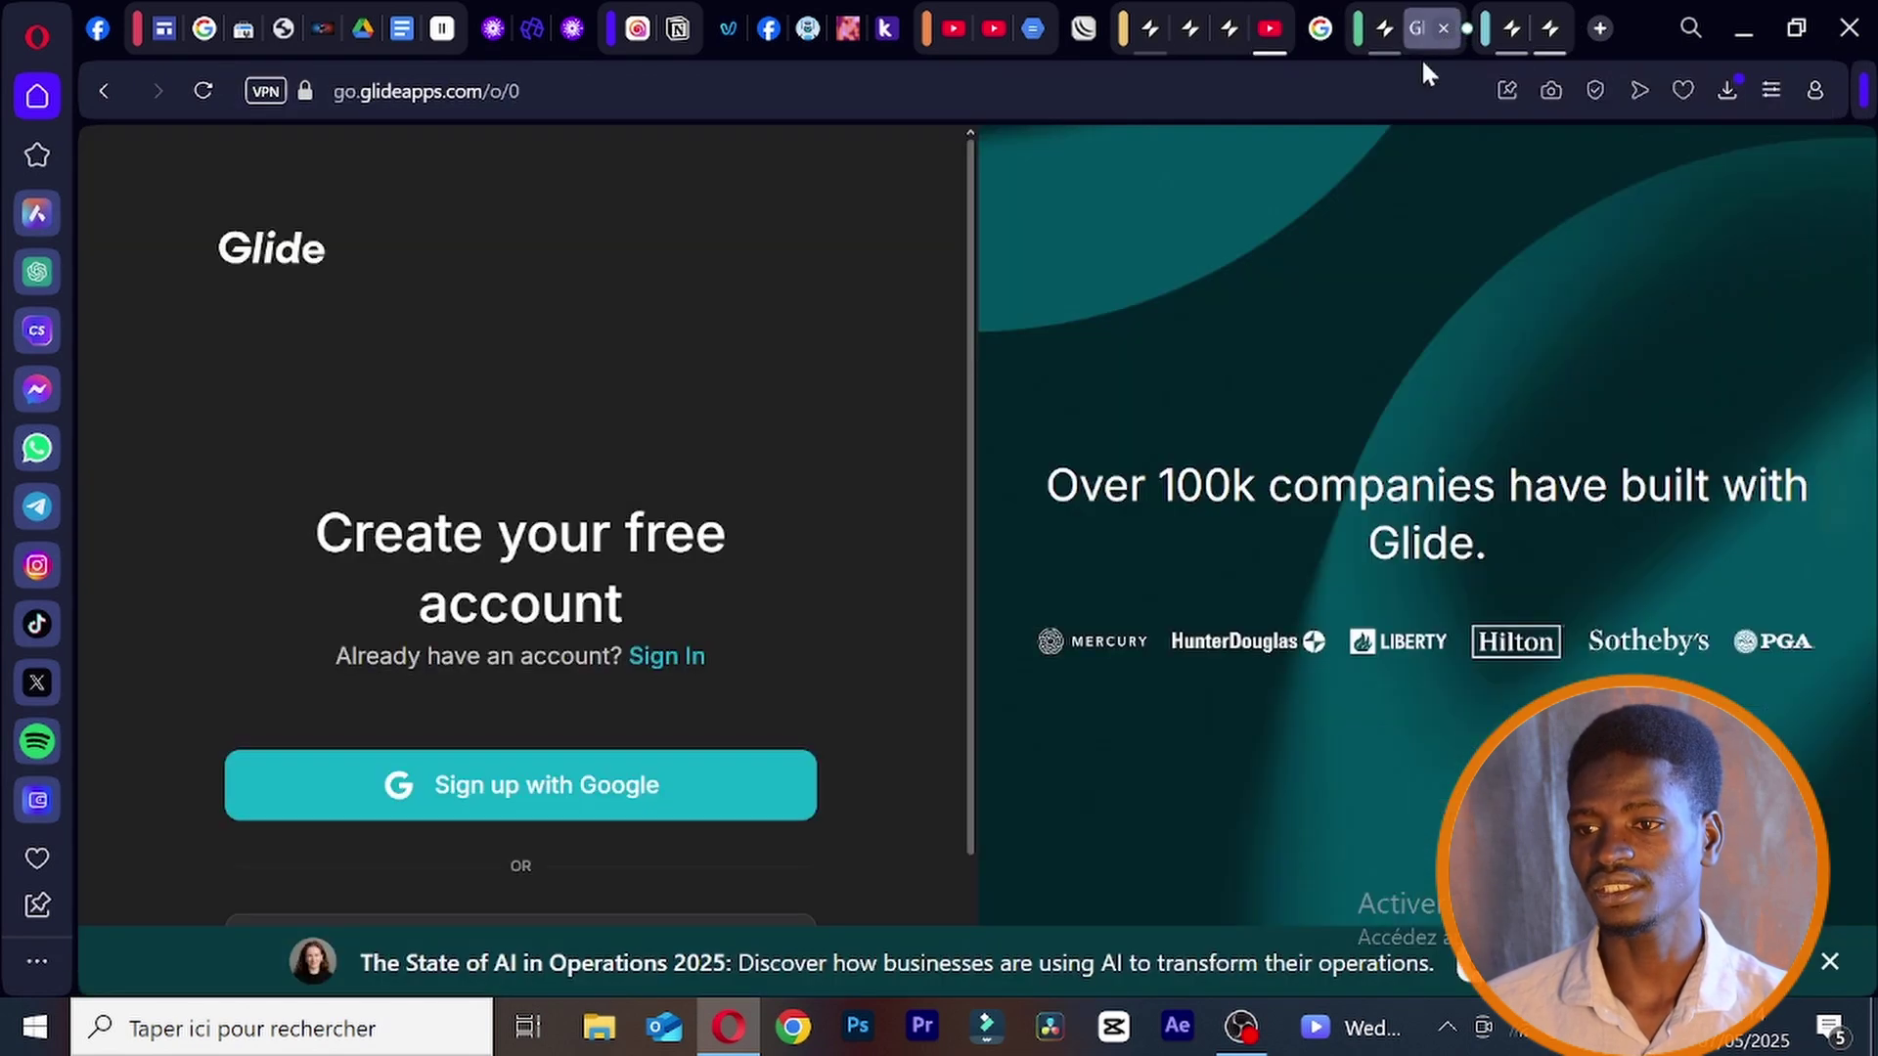
click(1550, 27)
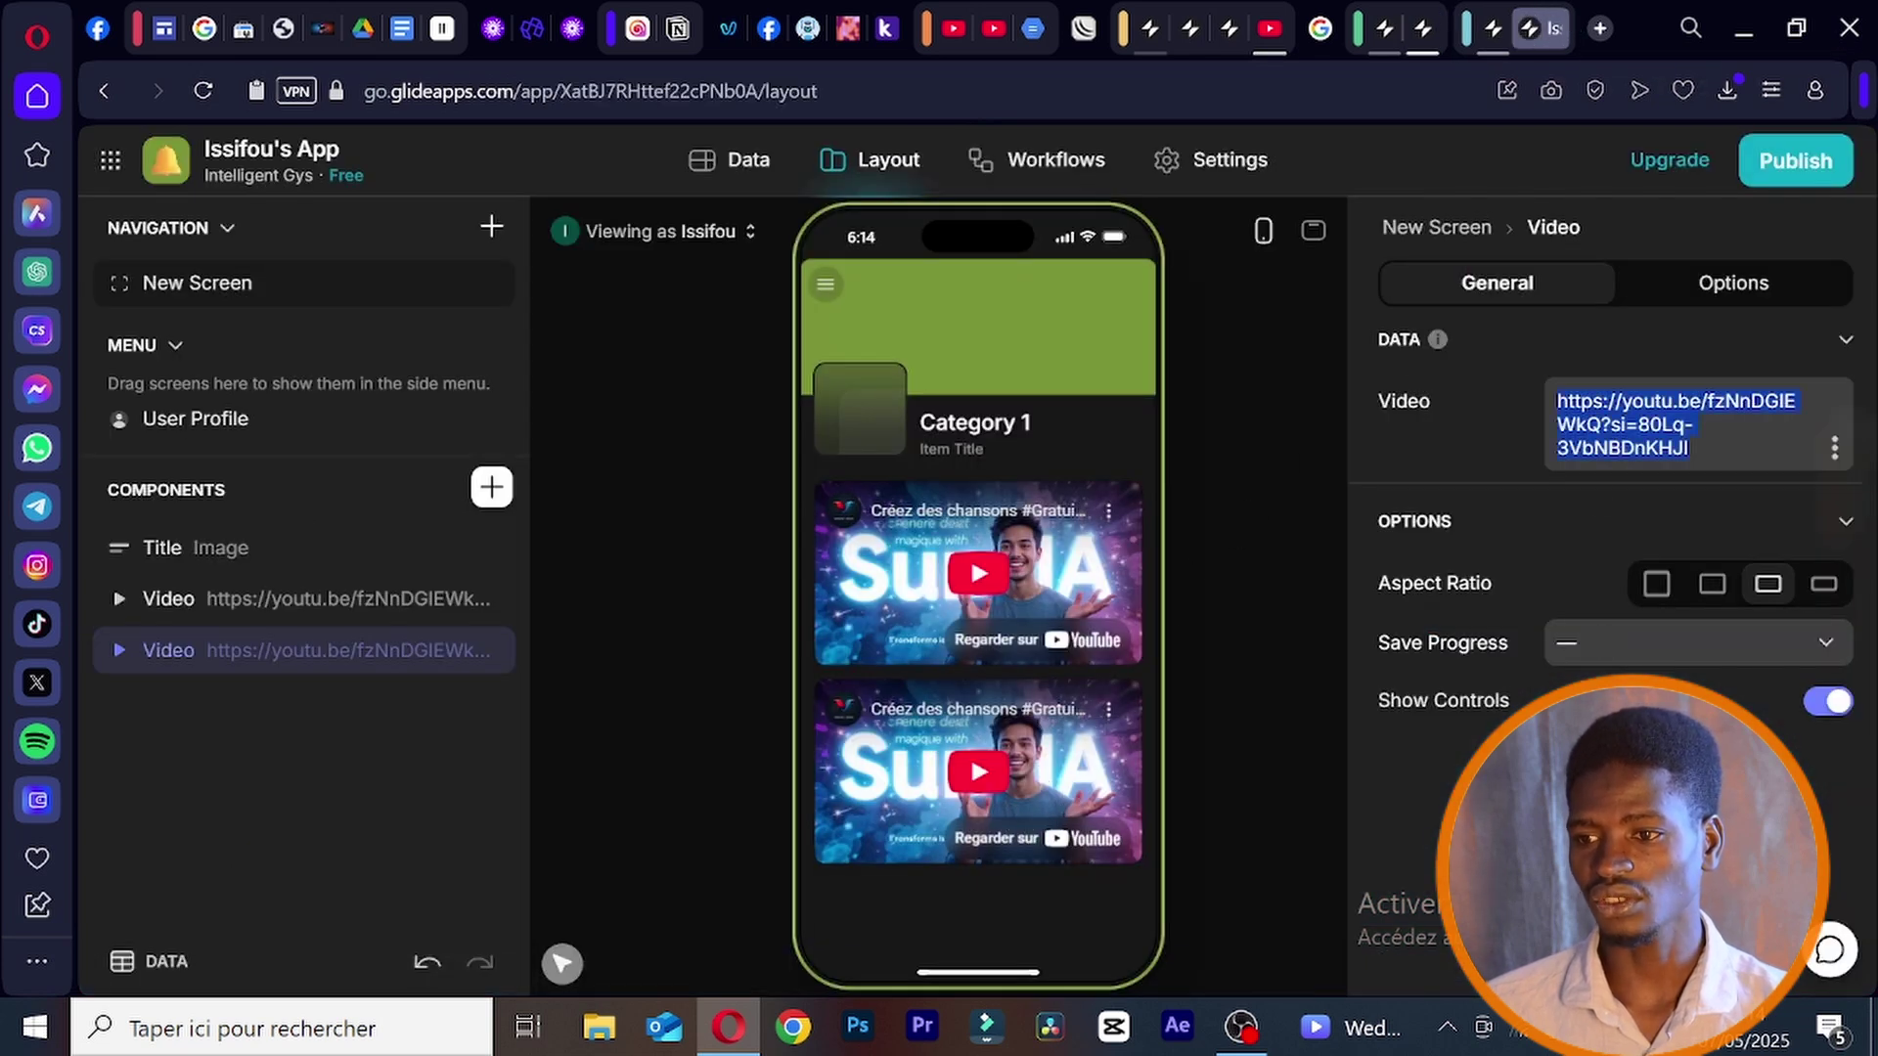
right_click(1603, 425)
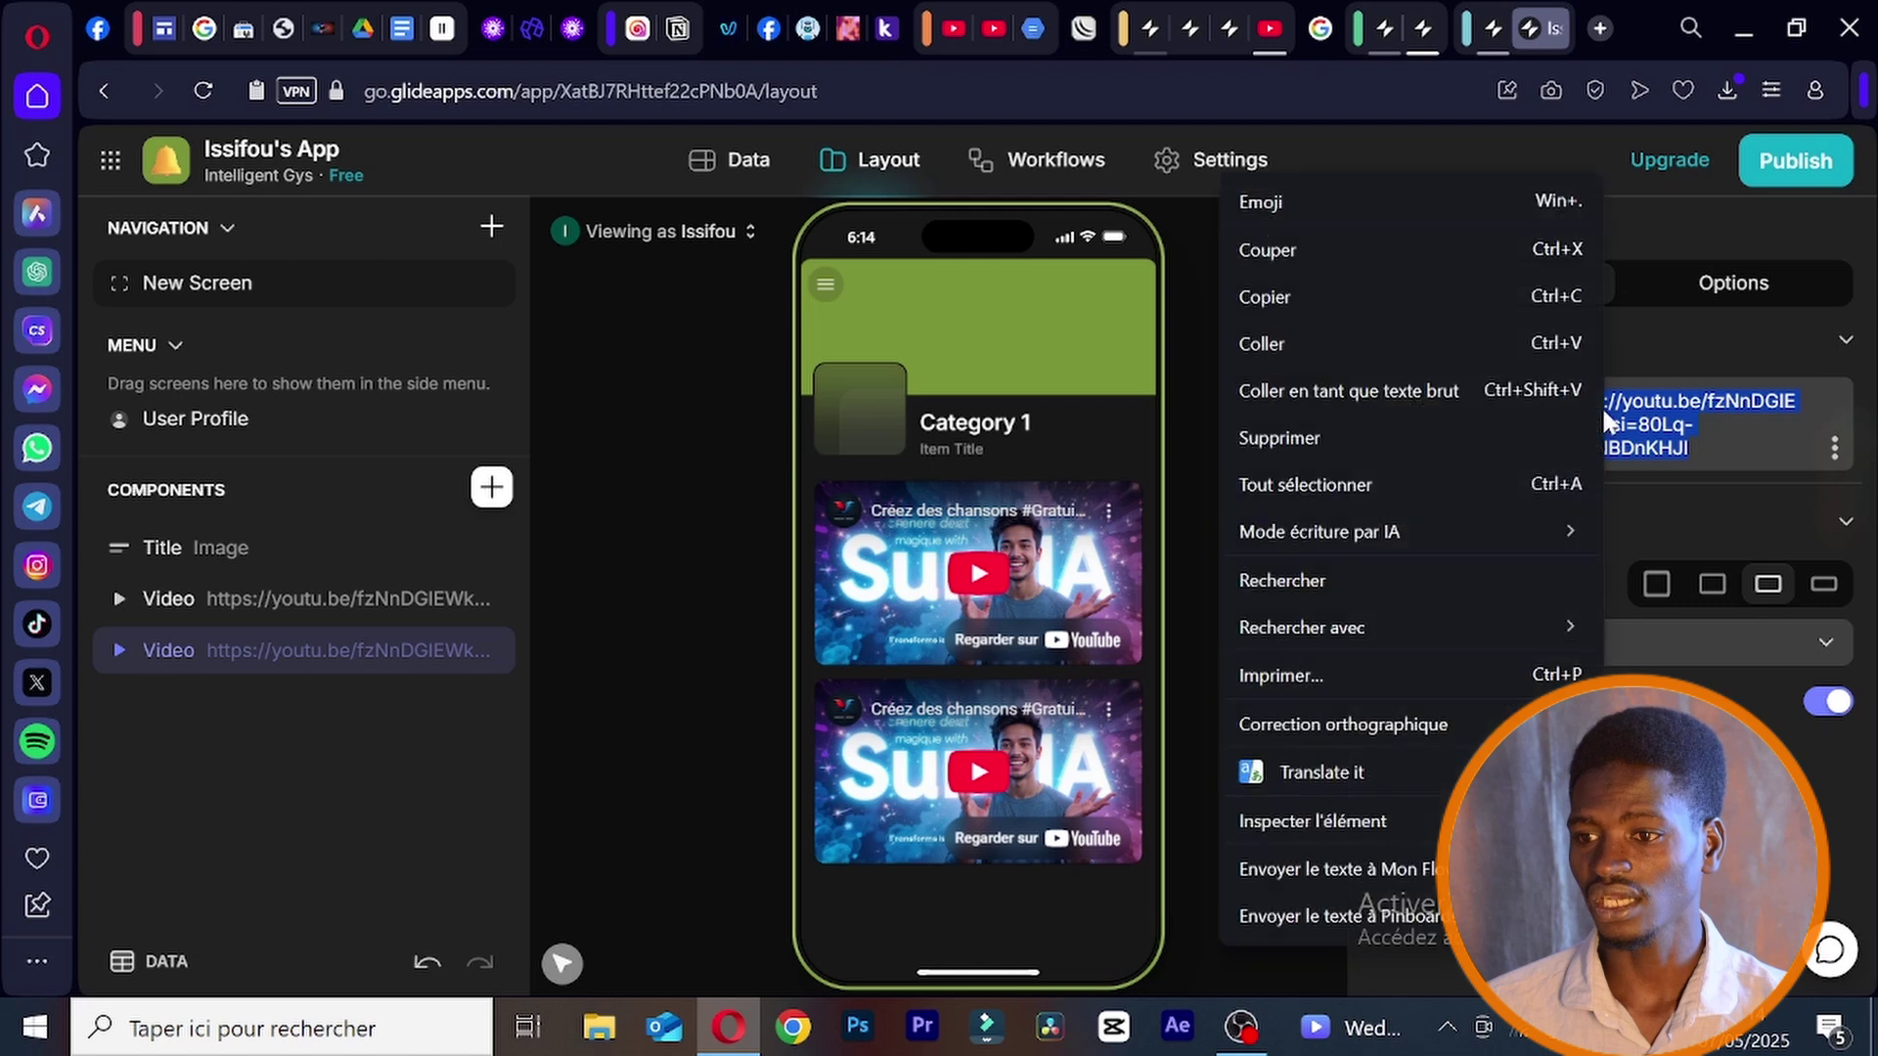
click(1373, 341)
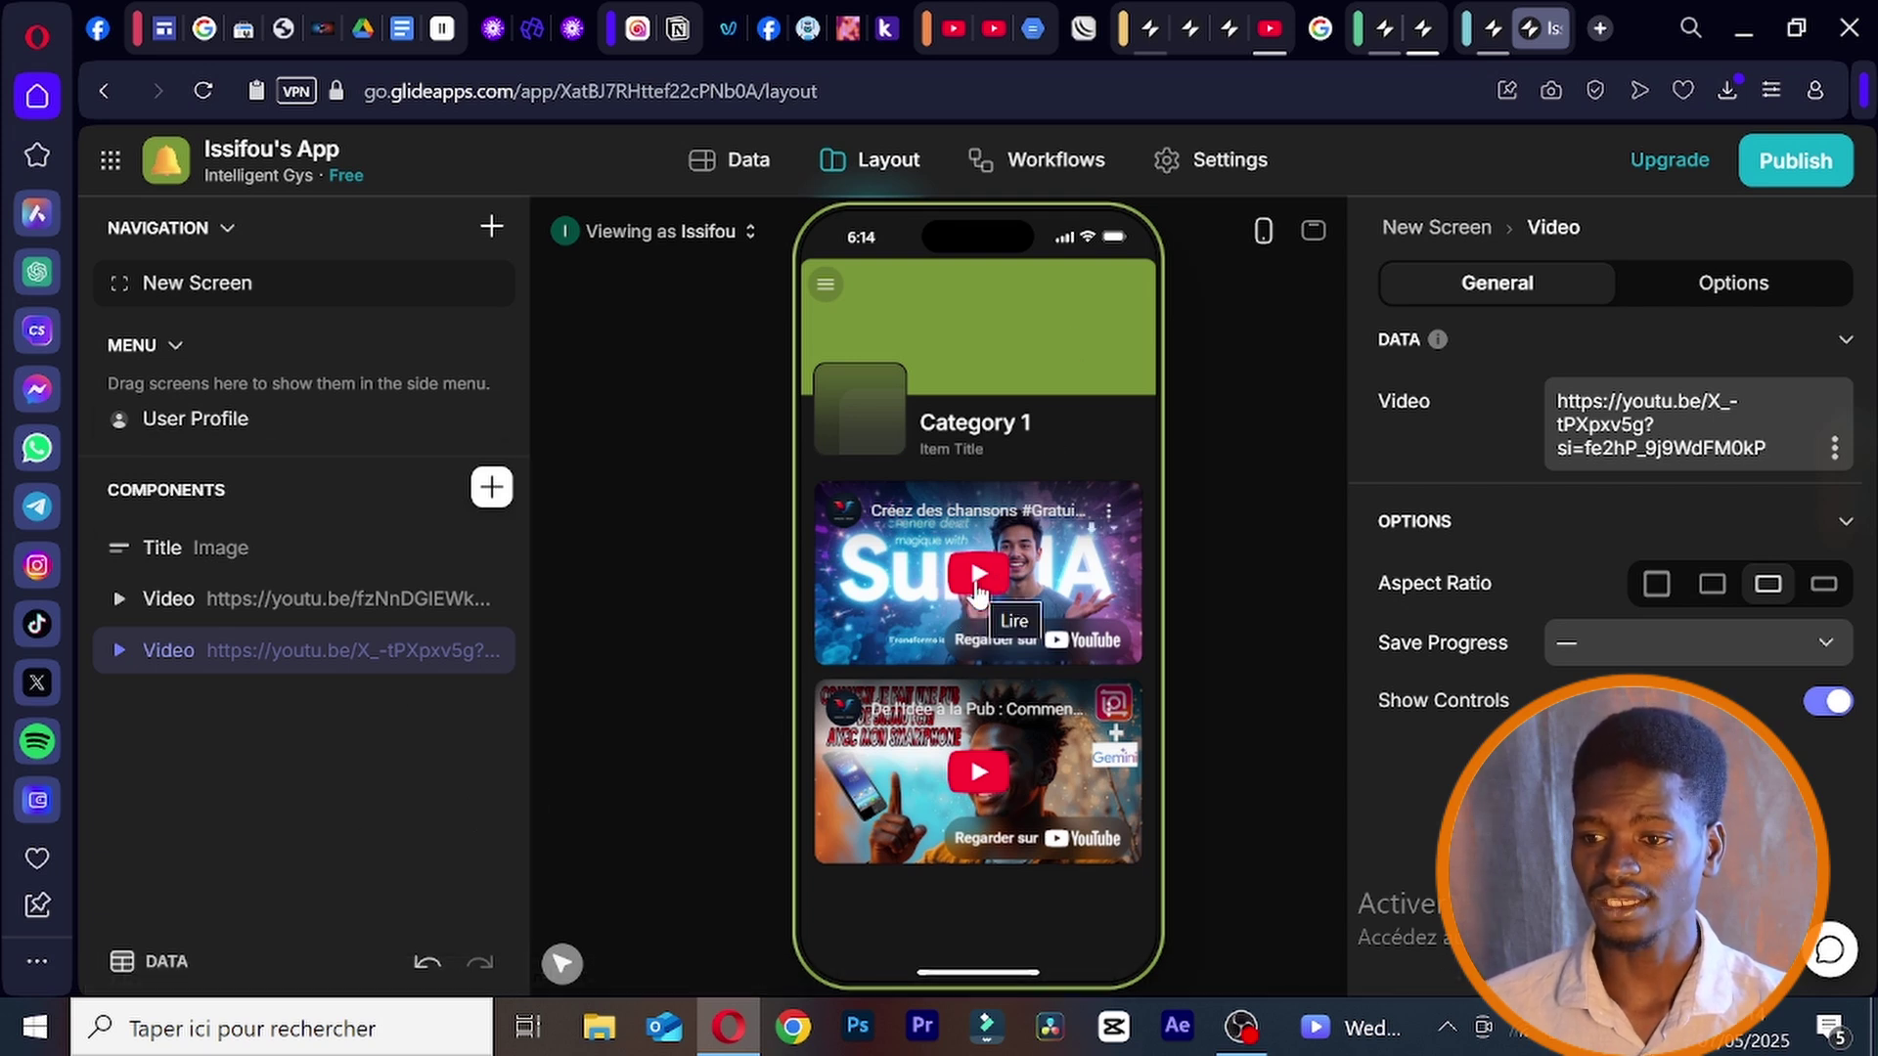
- Play and pause the first video in the app preview, and open the A Propos section of the example mobile app
click(978, 587)
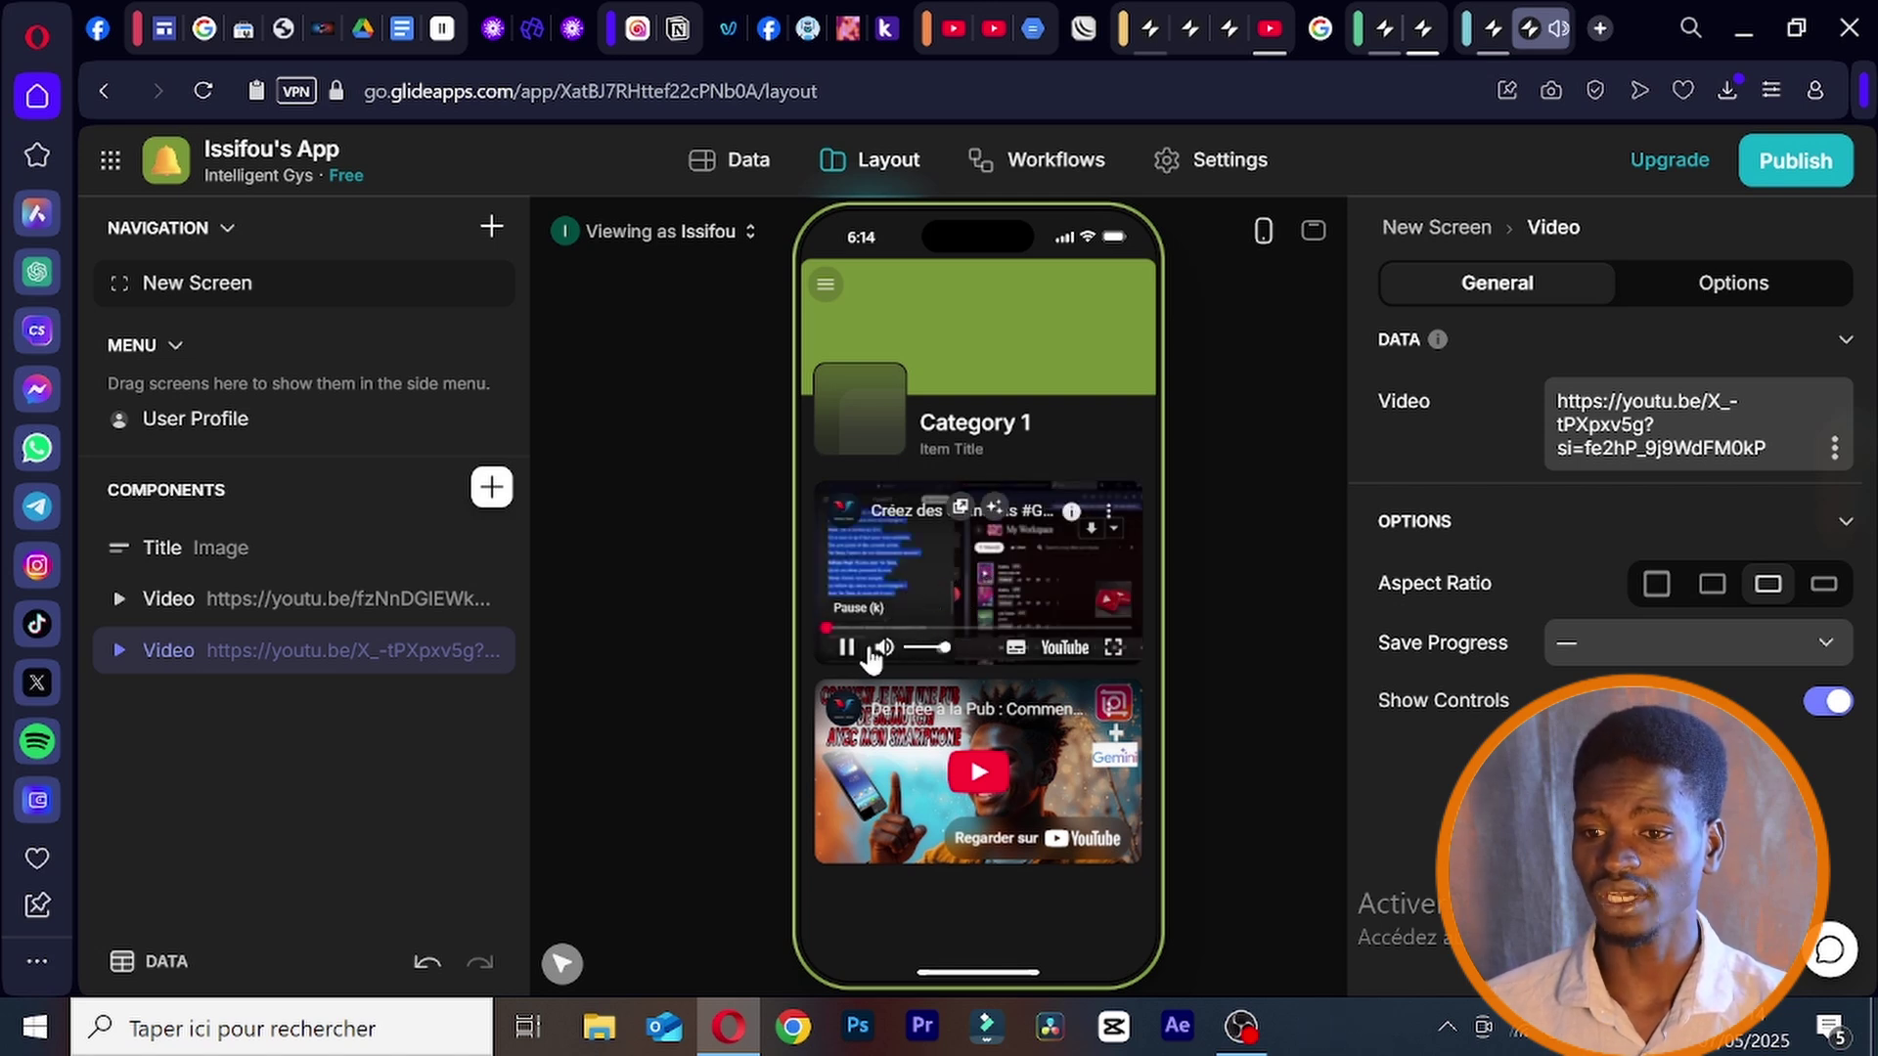
click(847, 649)
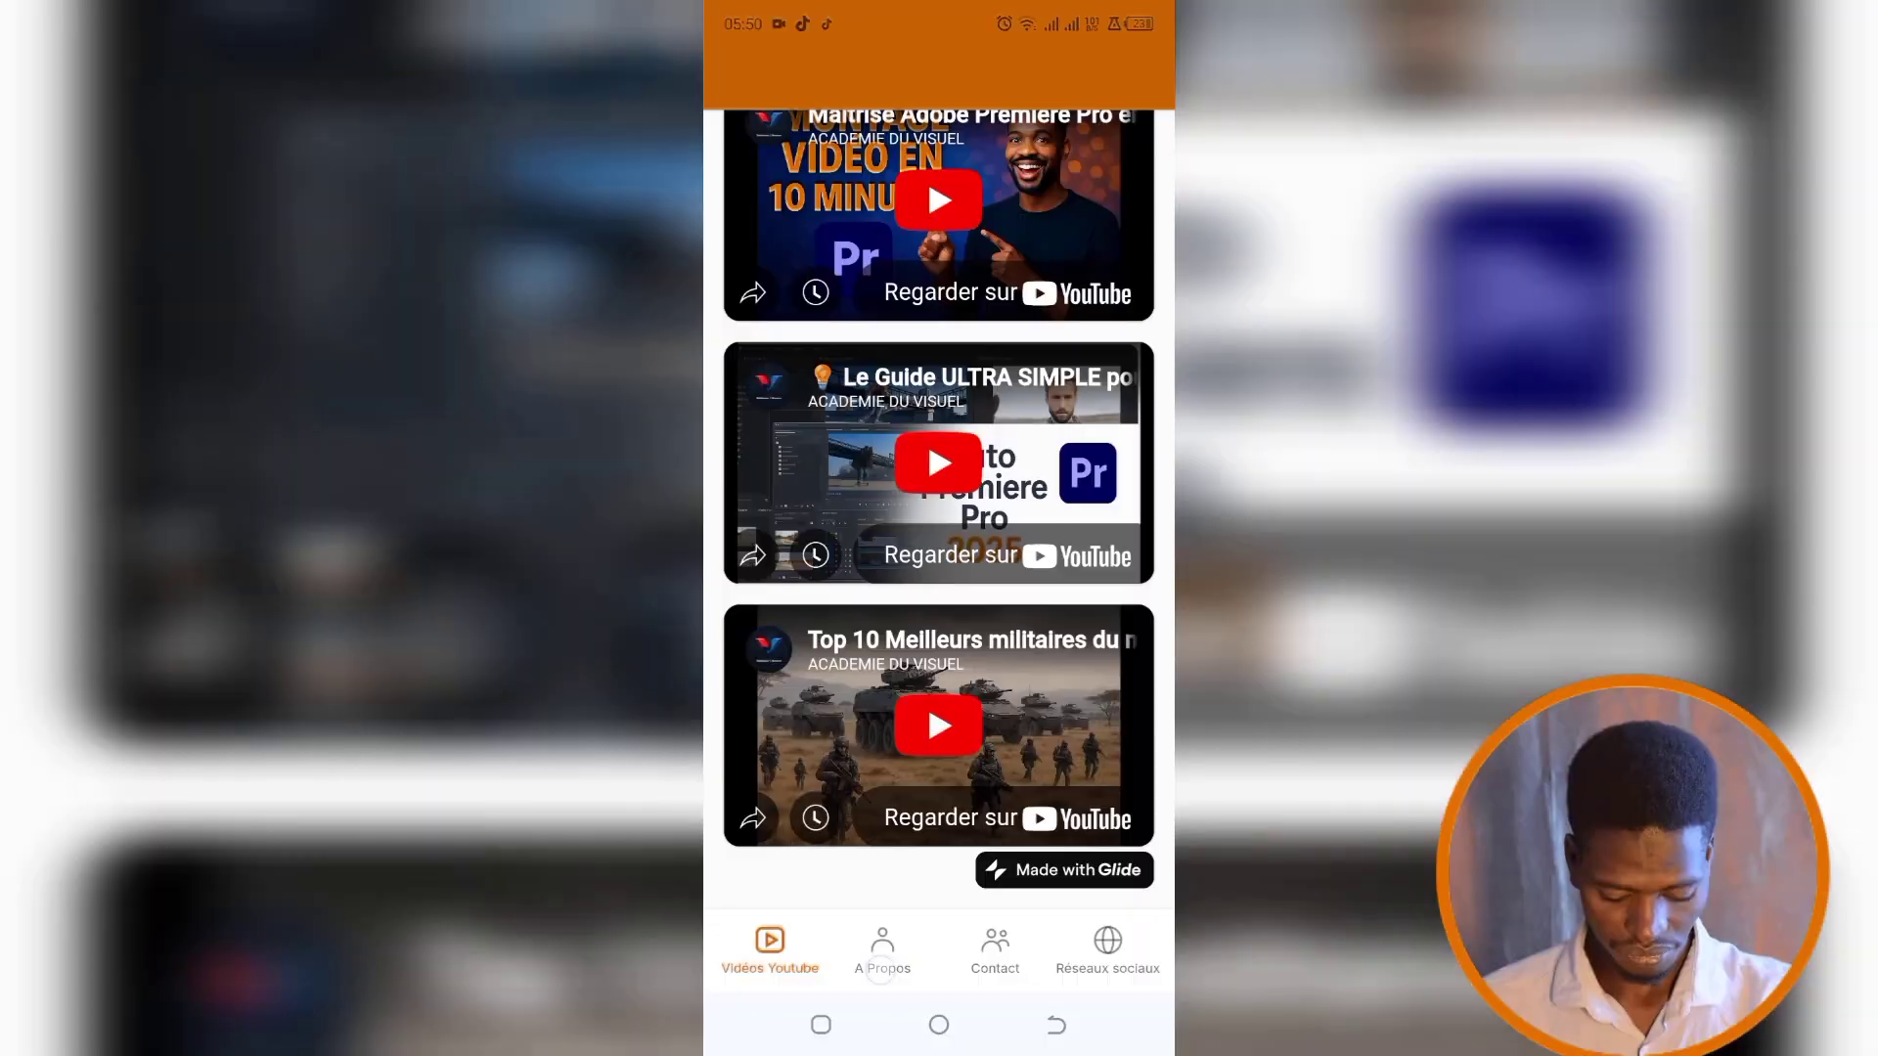
click(882, 949)
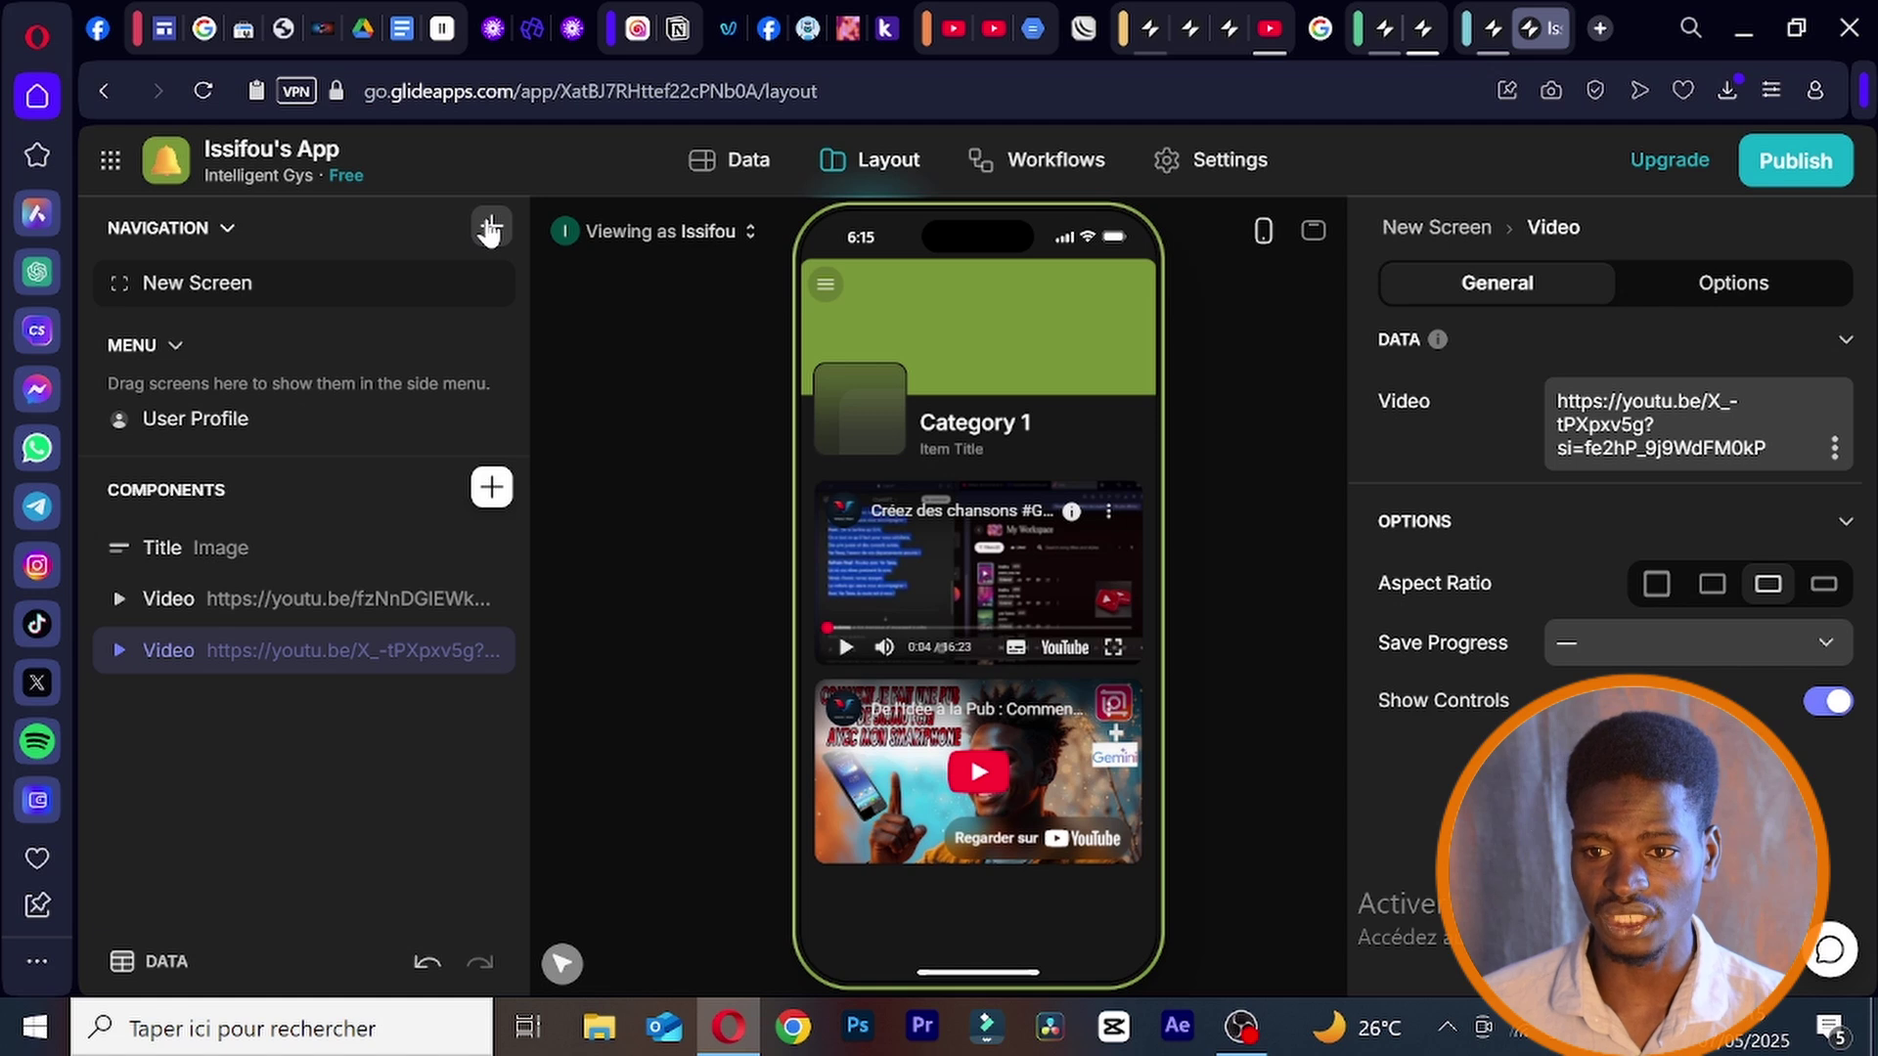
- Add a second custom screen to the app's navigation and insert a Button component on it
click(489, 229)
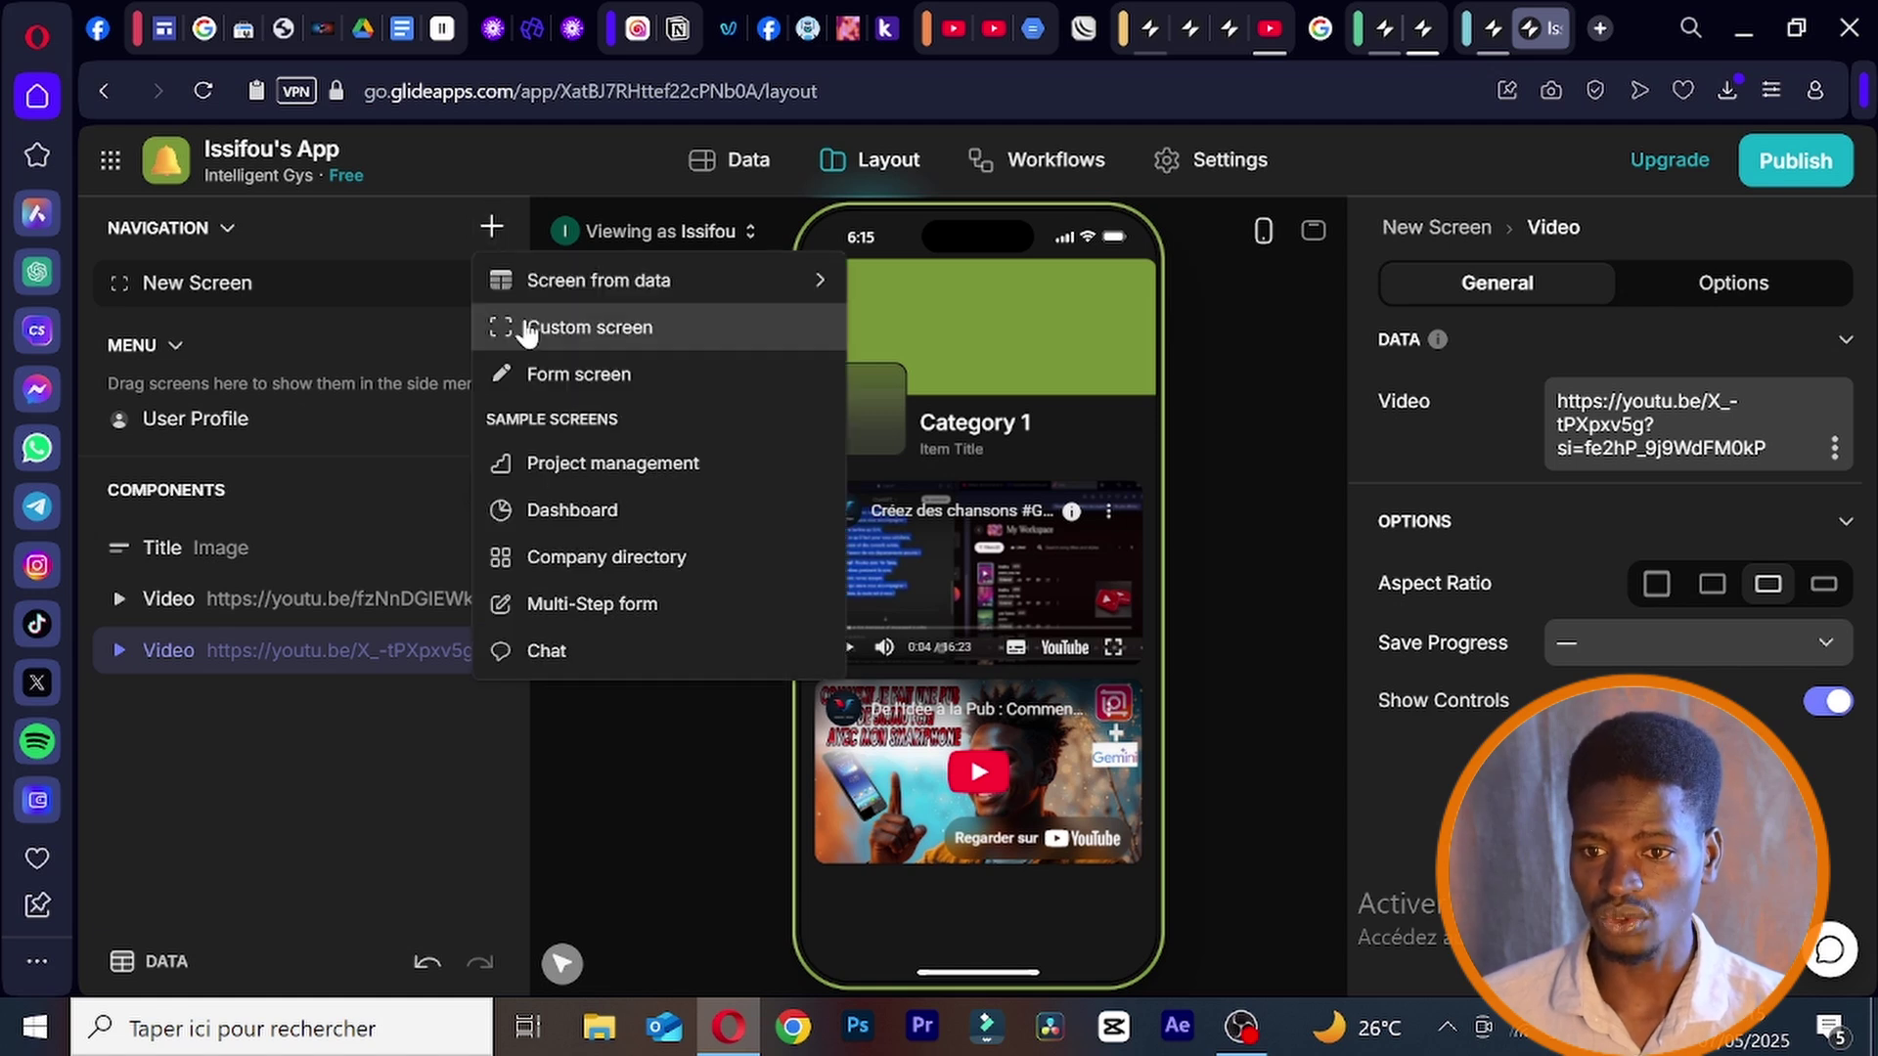
click(528, 329)
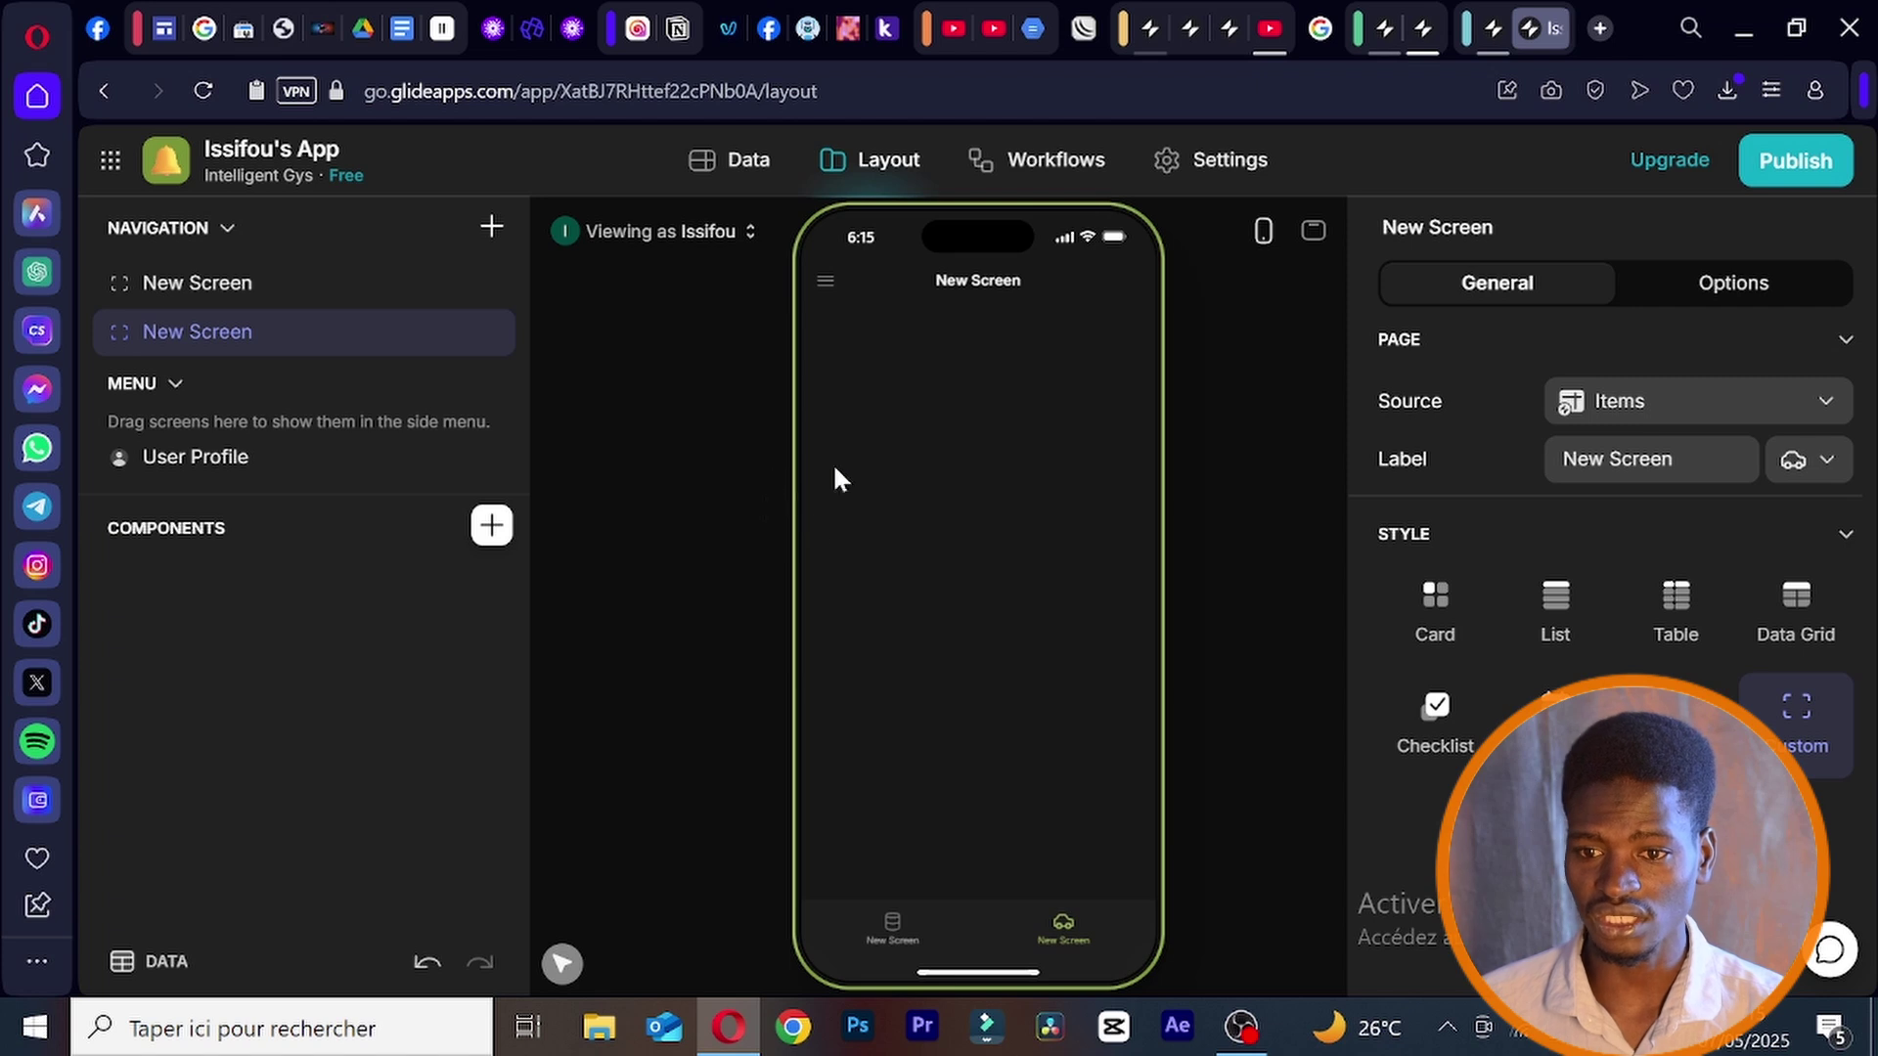
click(492, 527)
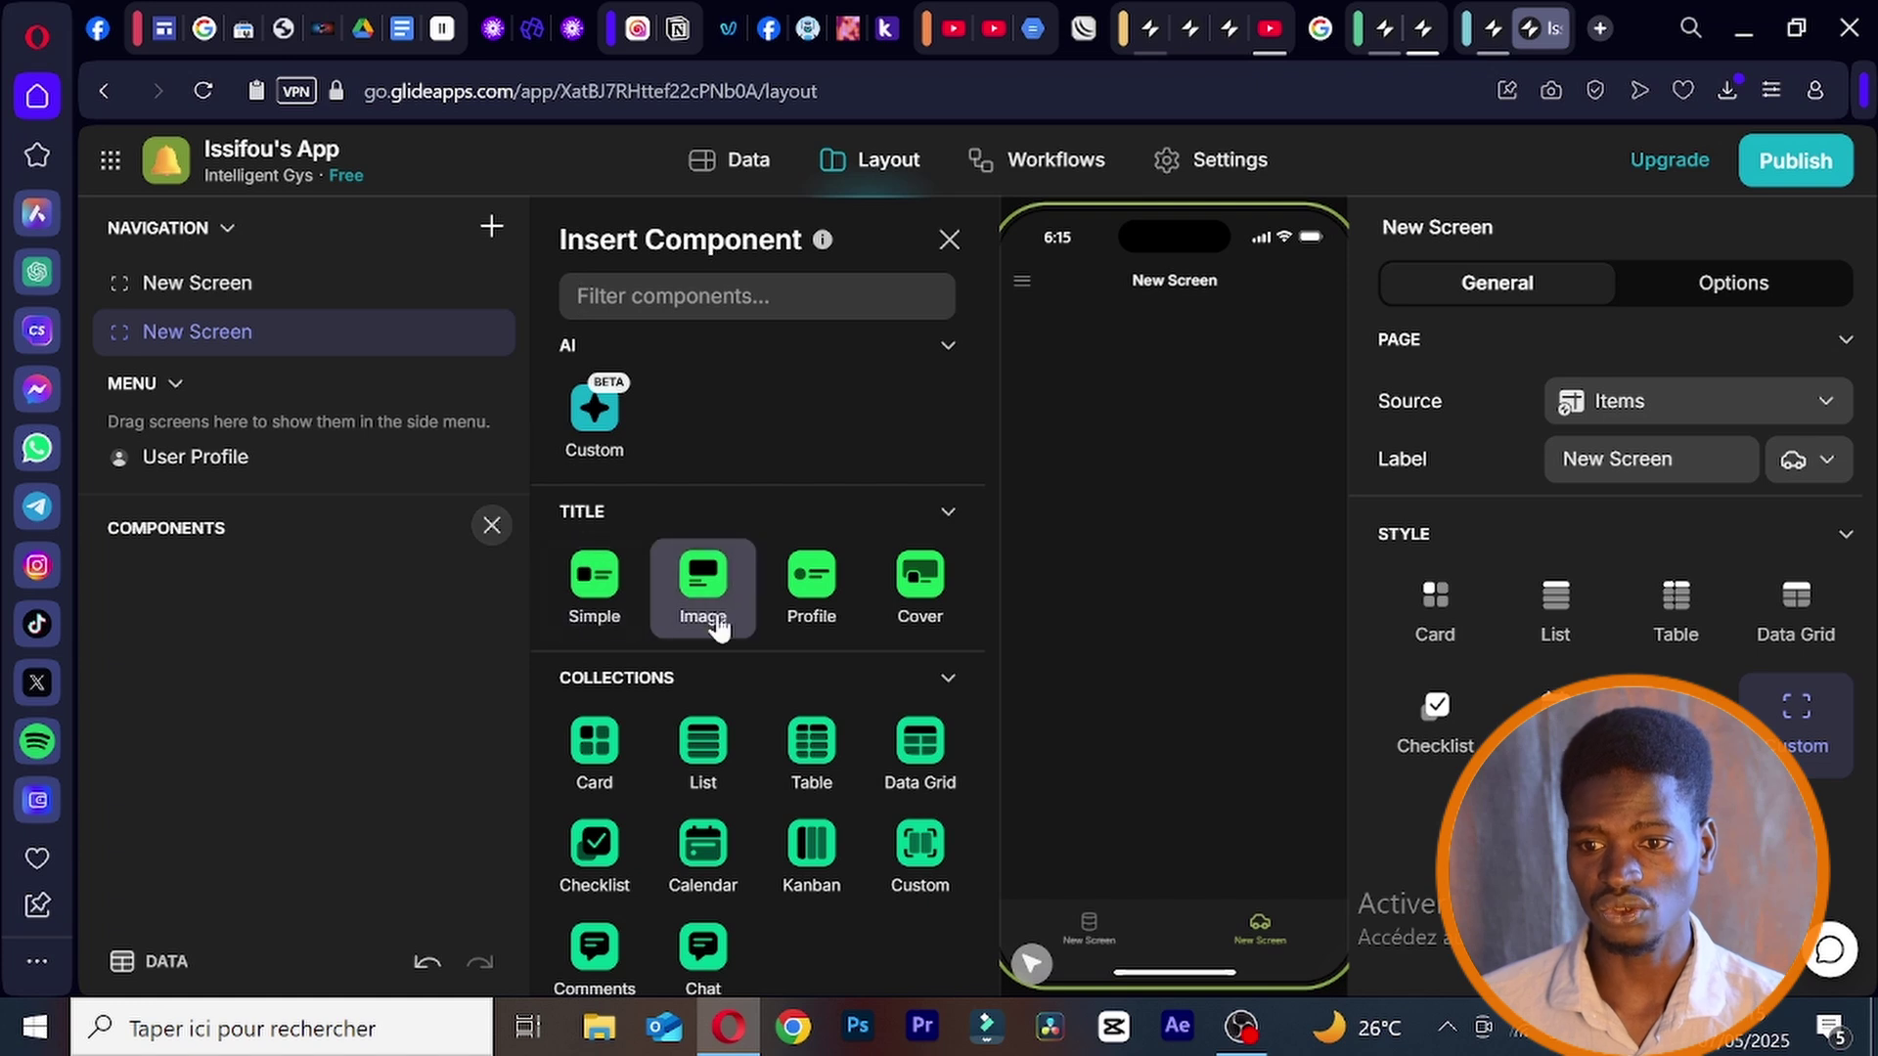
scroll(721, 626, down, 5)
scroll(718, 624, down, 8)
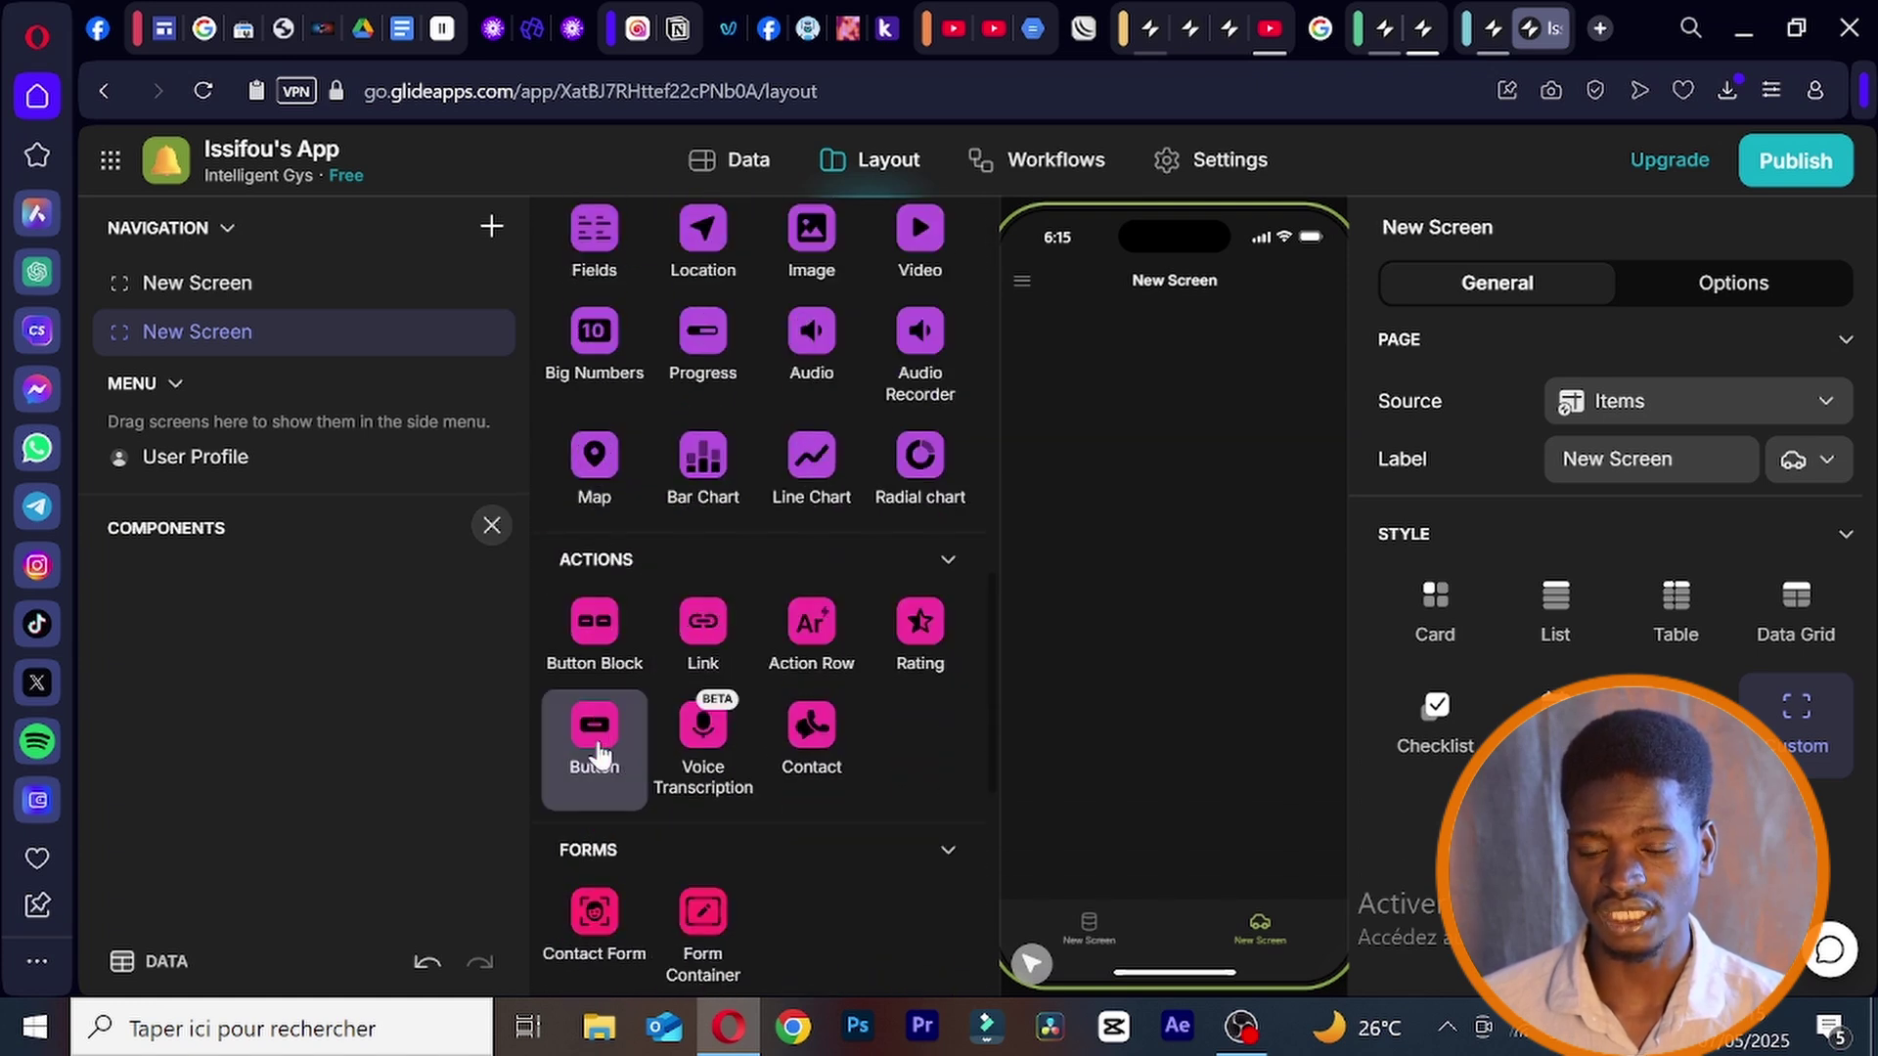
click(598, 751)
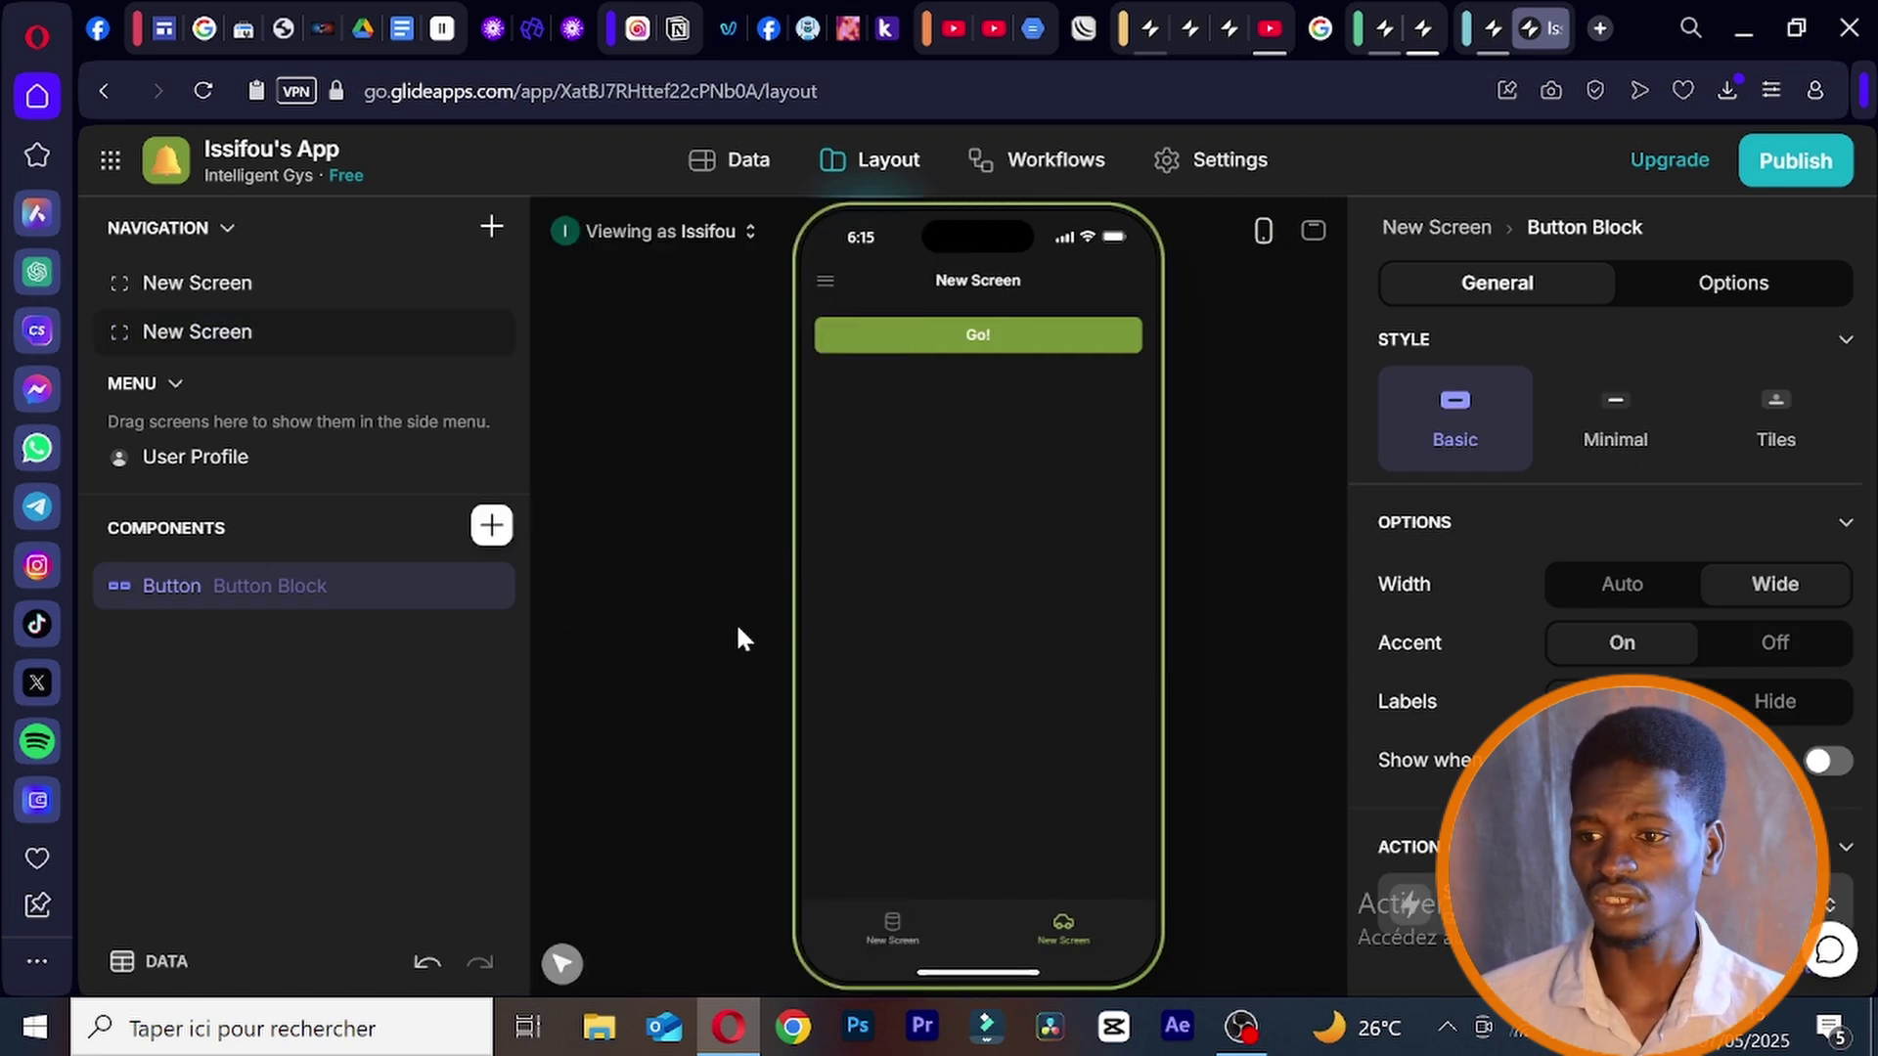
- Look through the new button's name, style, display options and action settings
double_click(332, 592)
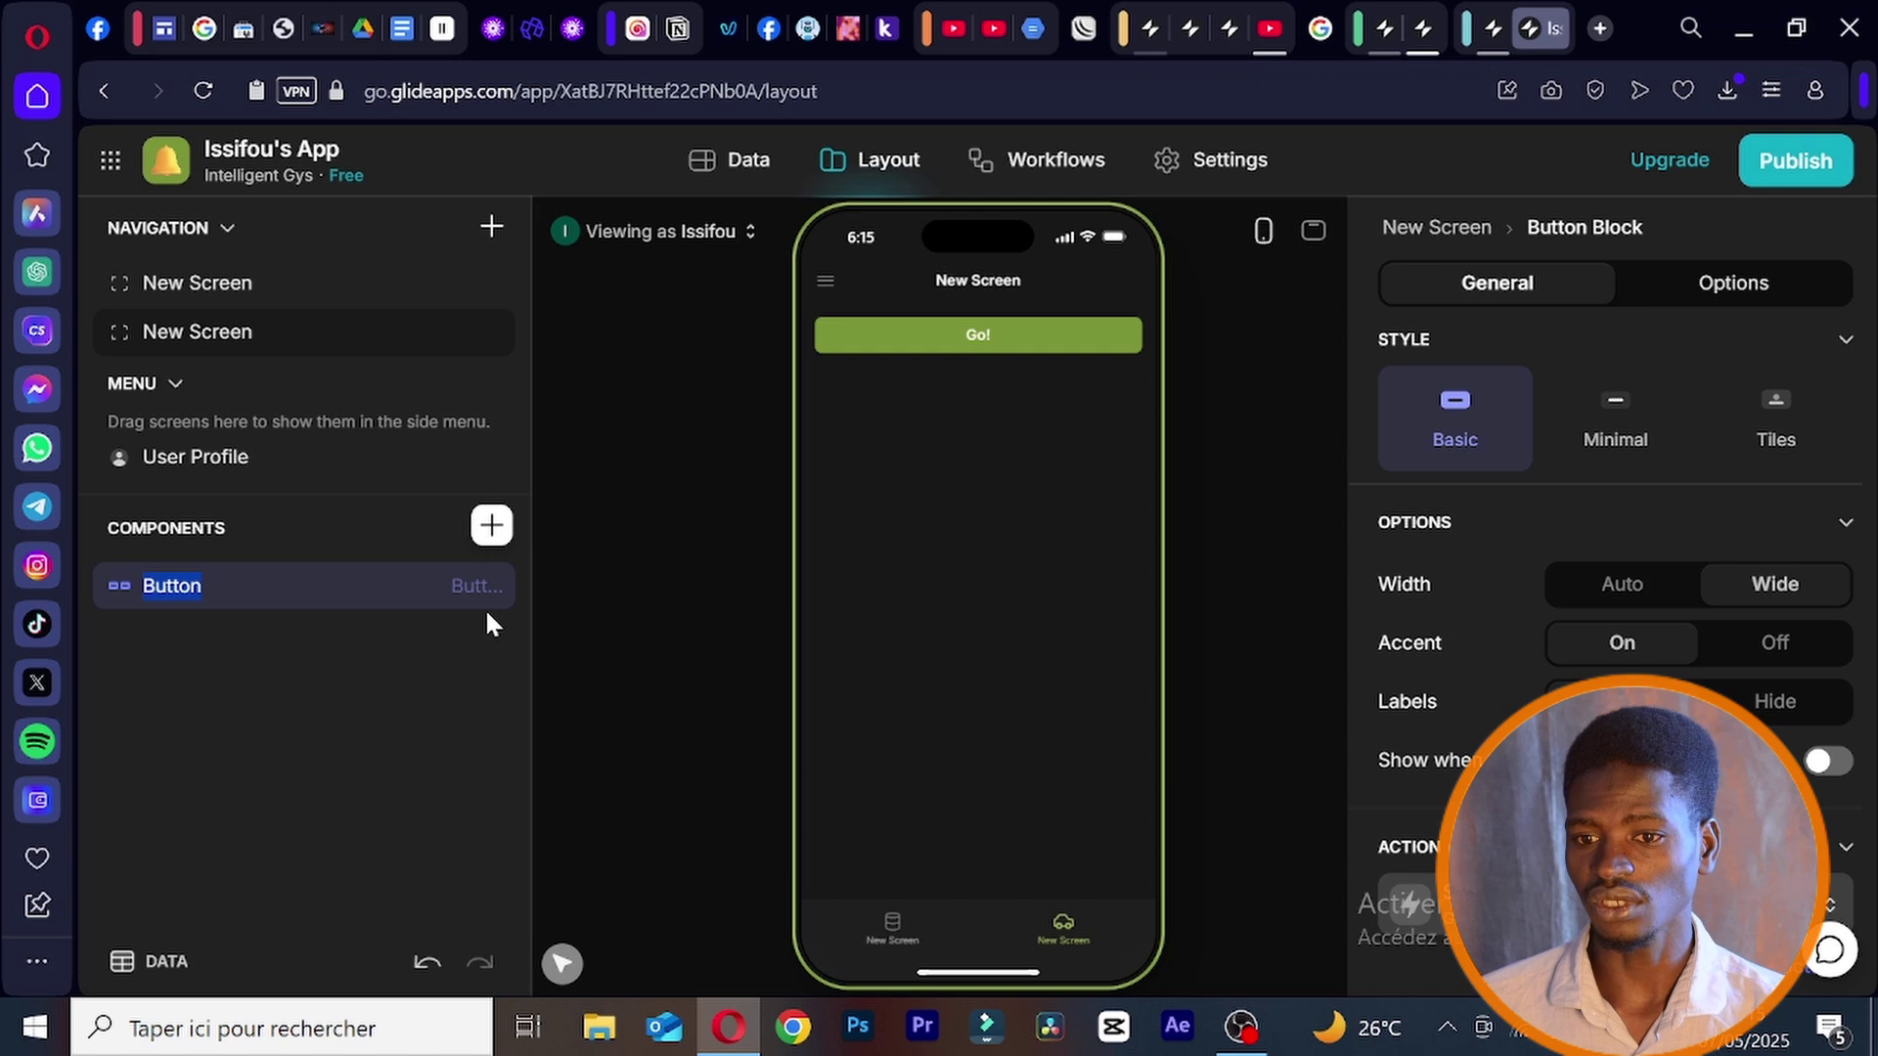
key(Return)
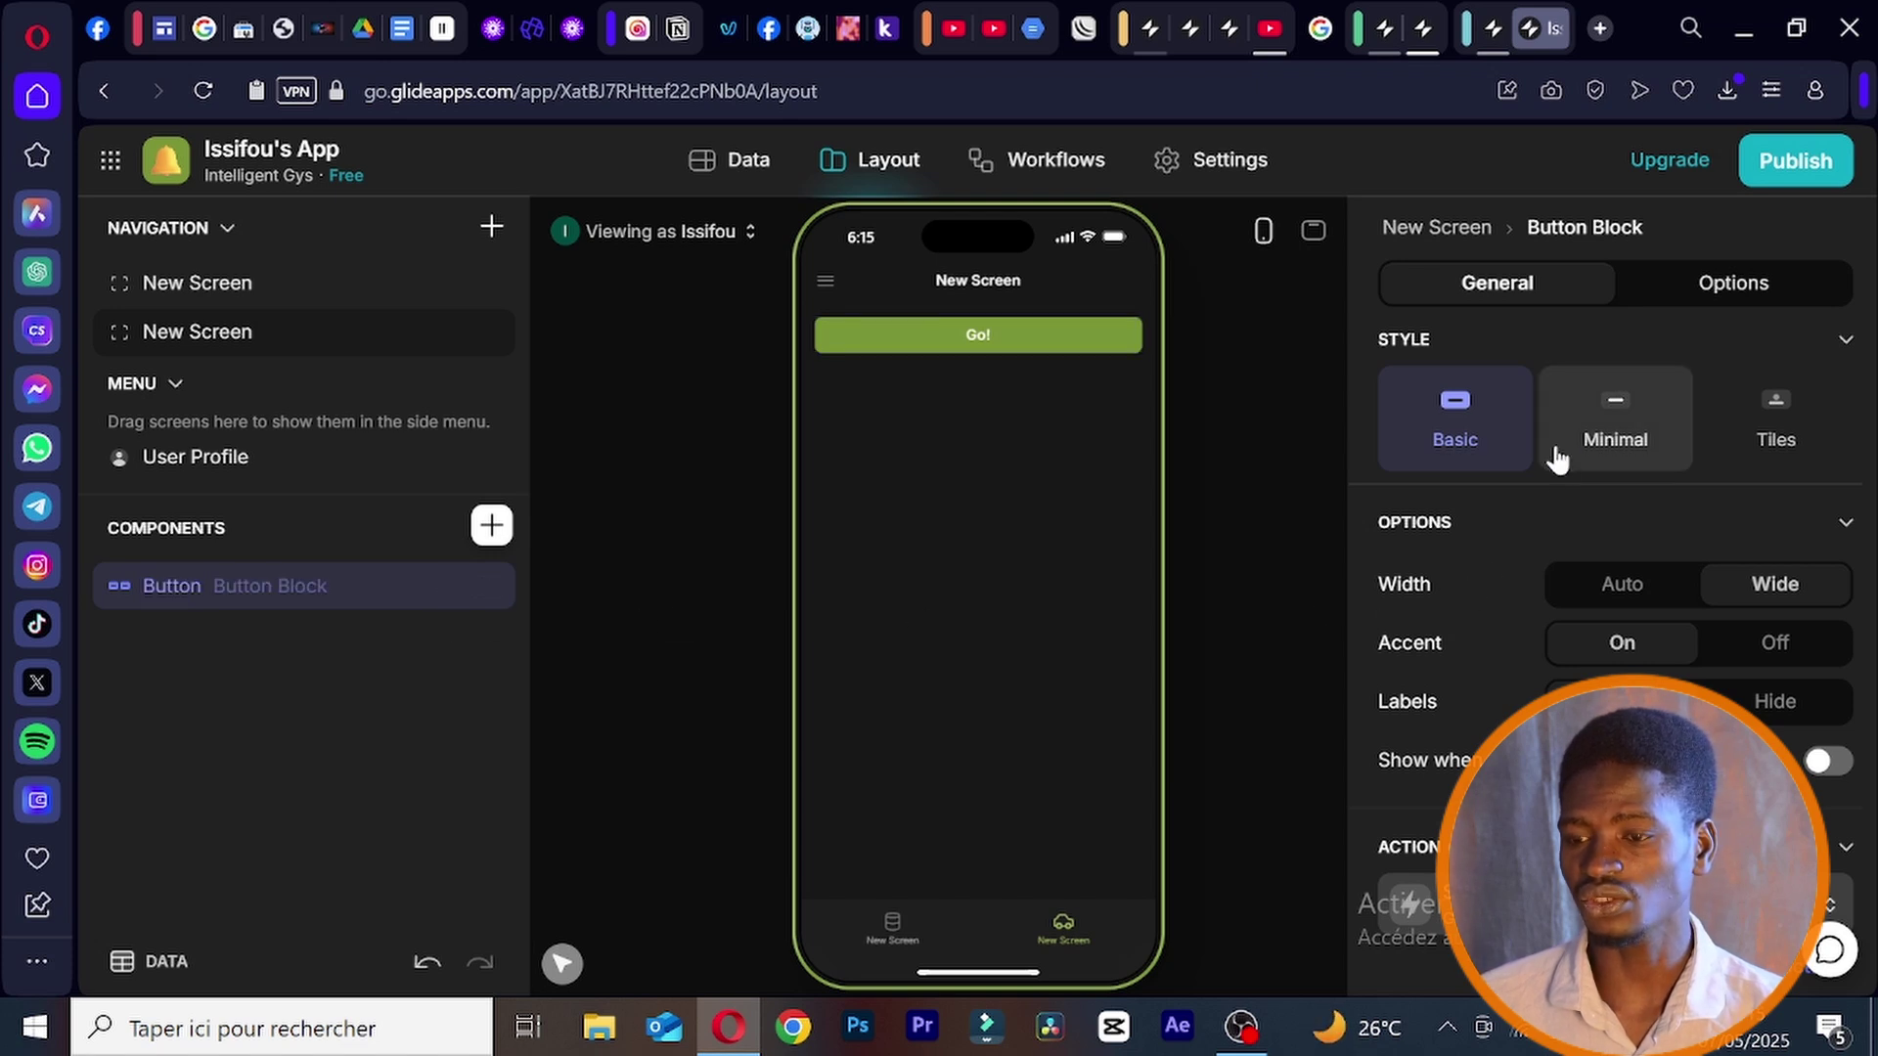
scroll(1555, 460, down, 2)
scroll(1555, 469, down, 1)
scroll(1555, 473, up, 3)
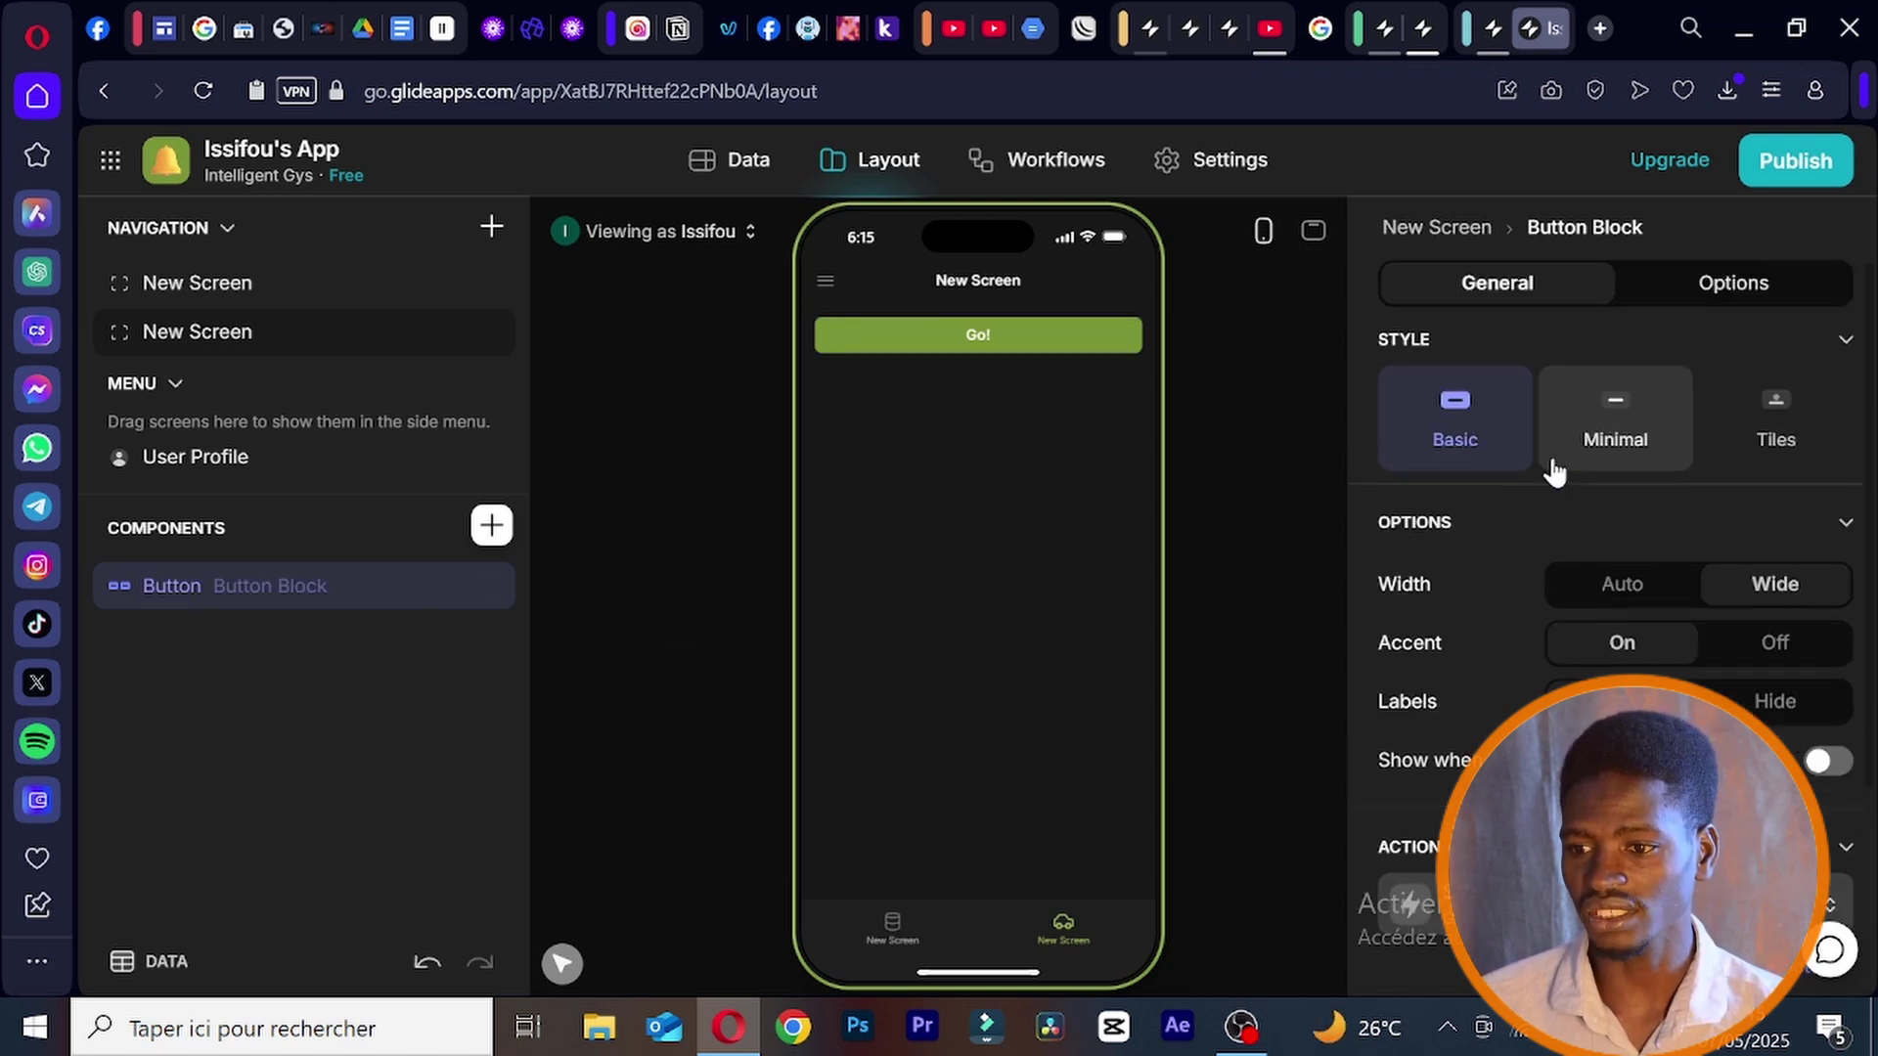
scroll(1554, 472, down, 3)
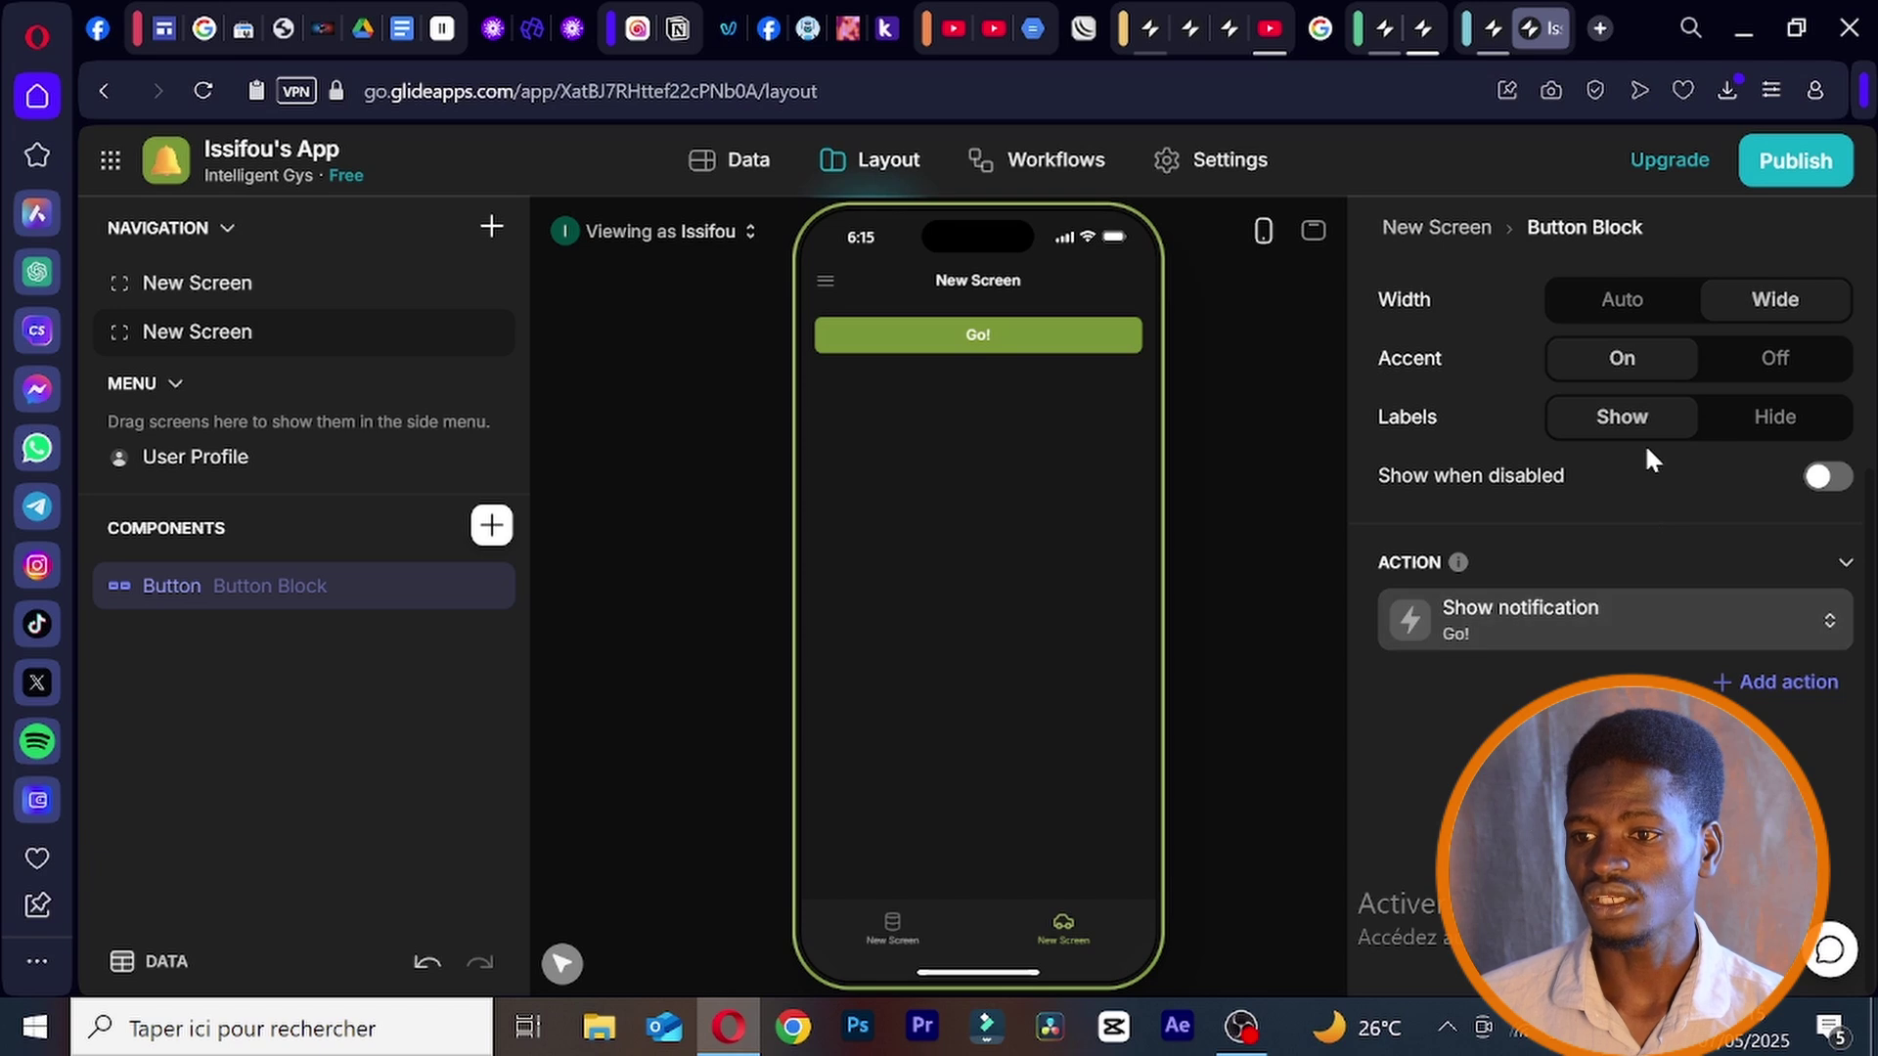
scroll(1645, 443, up, 3)
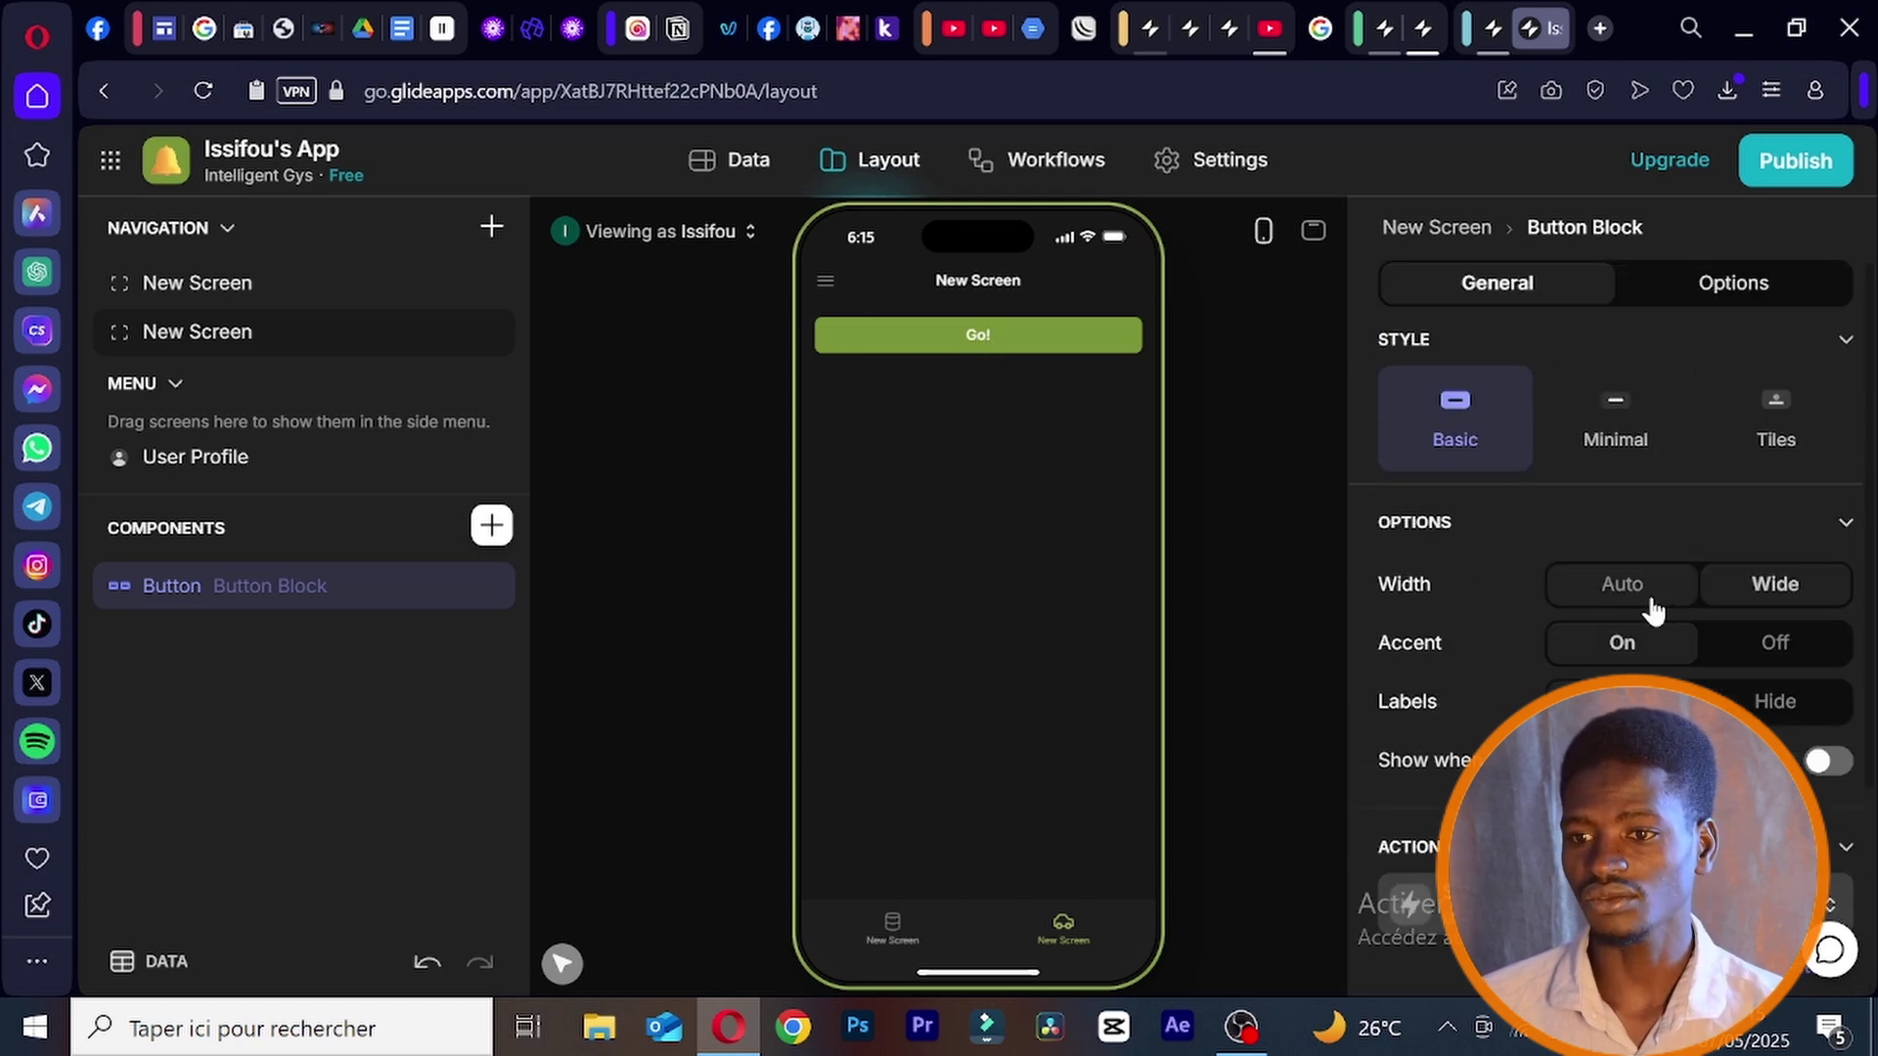
- Try Auto width, Accent Off and hidden labels on the button, restoring Wide, On and Show in turn
click(1621, 583)
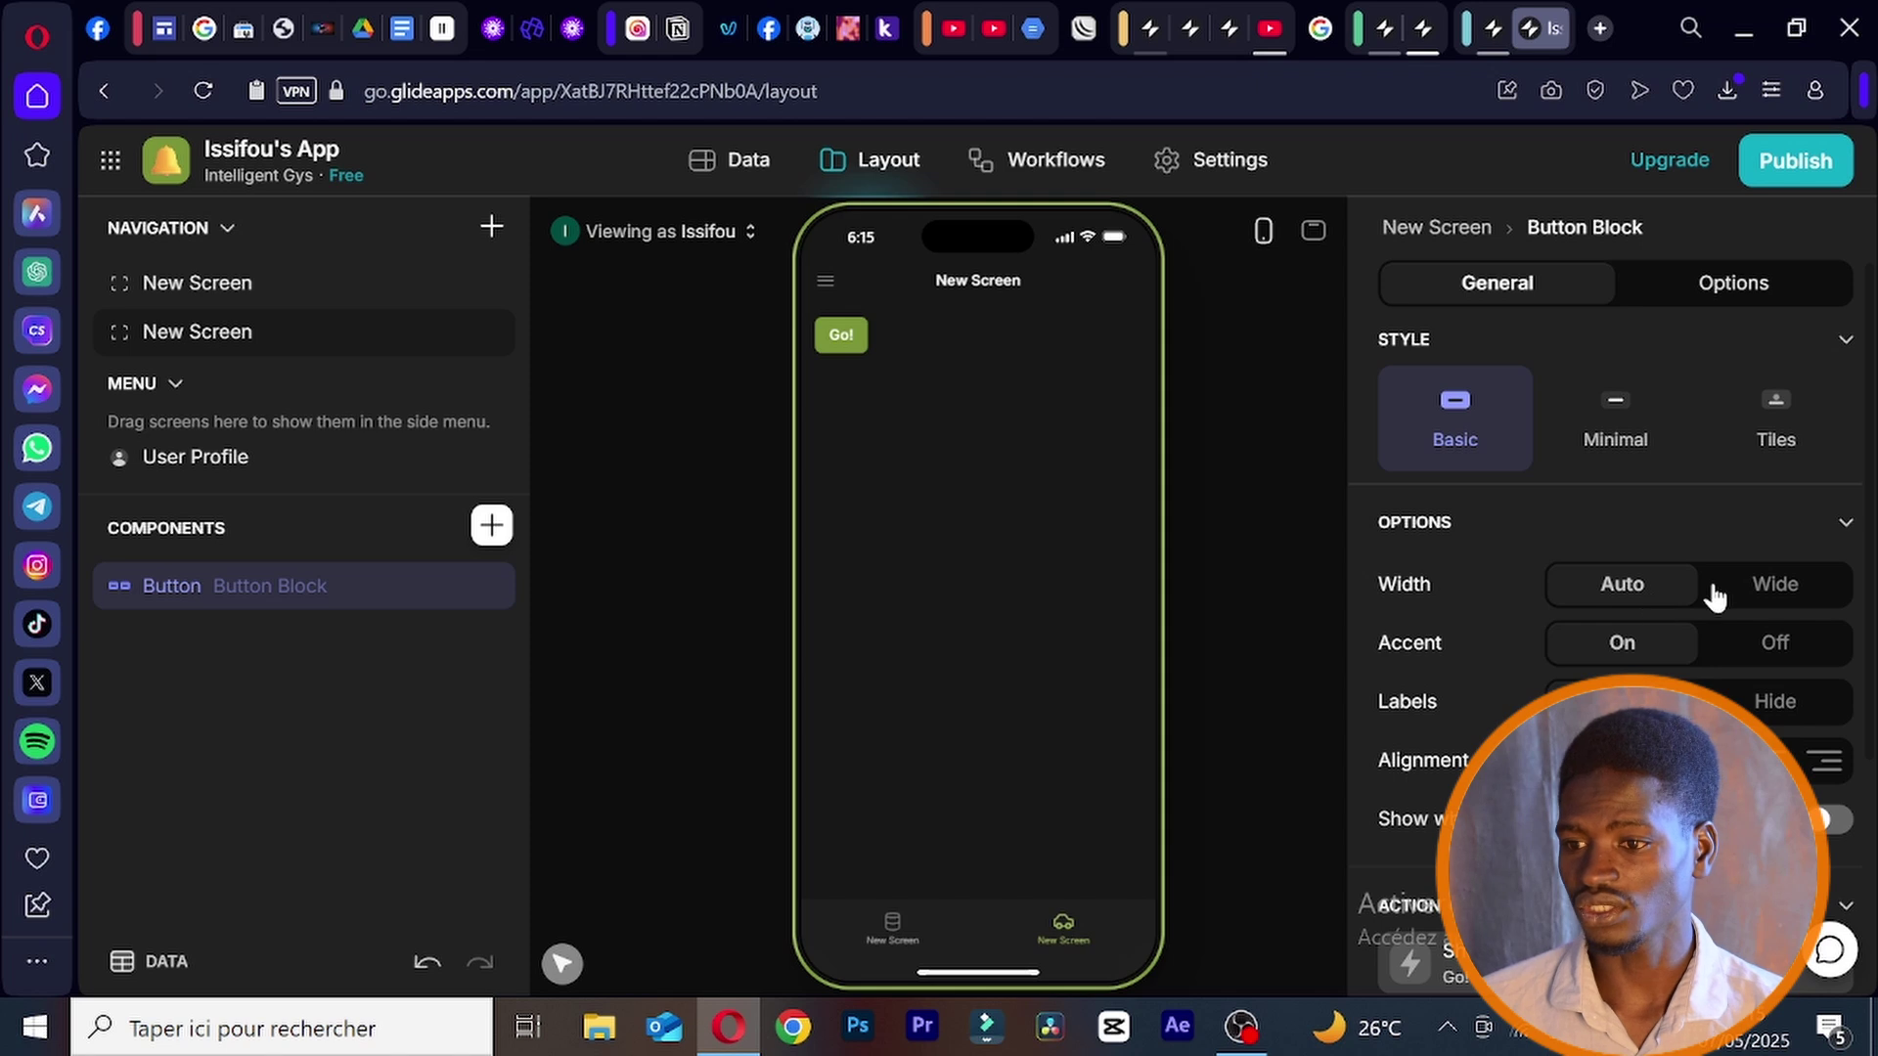
click(1773, 587)
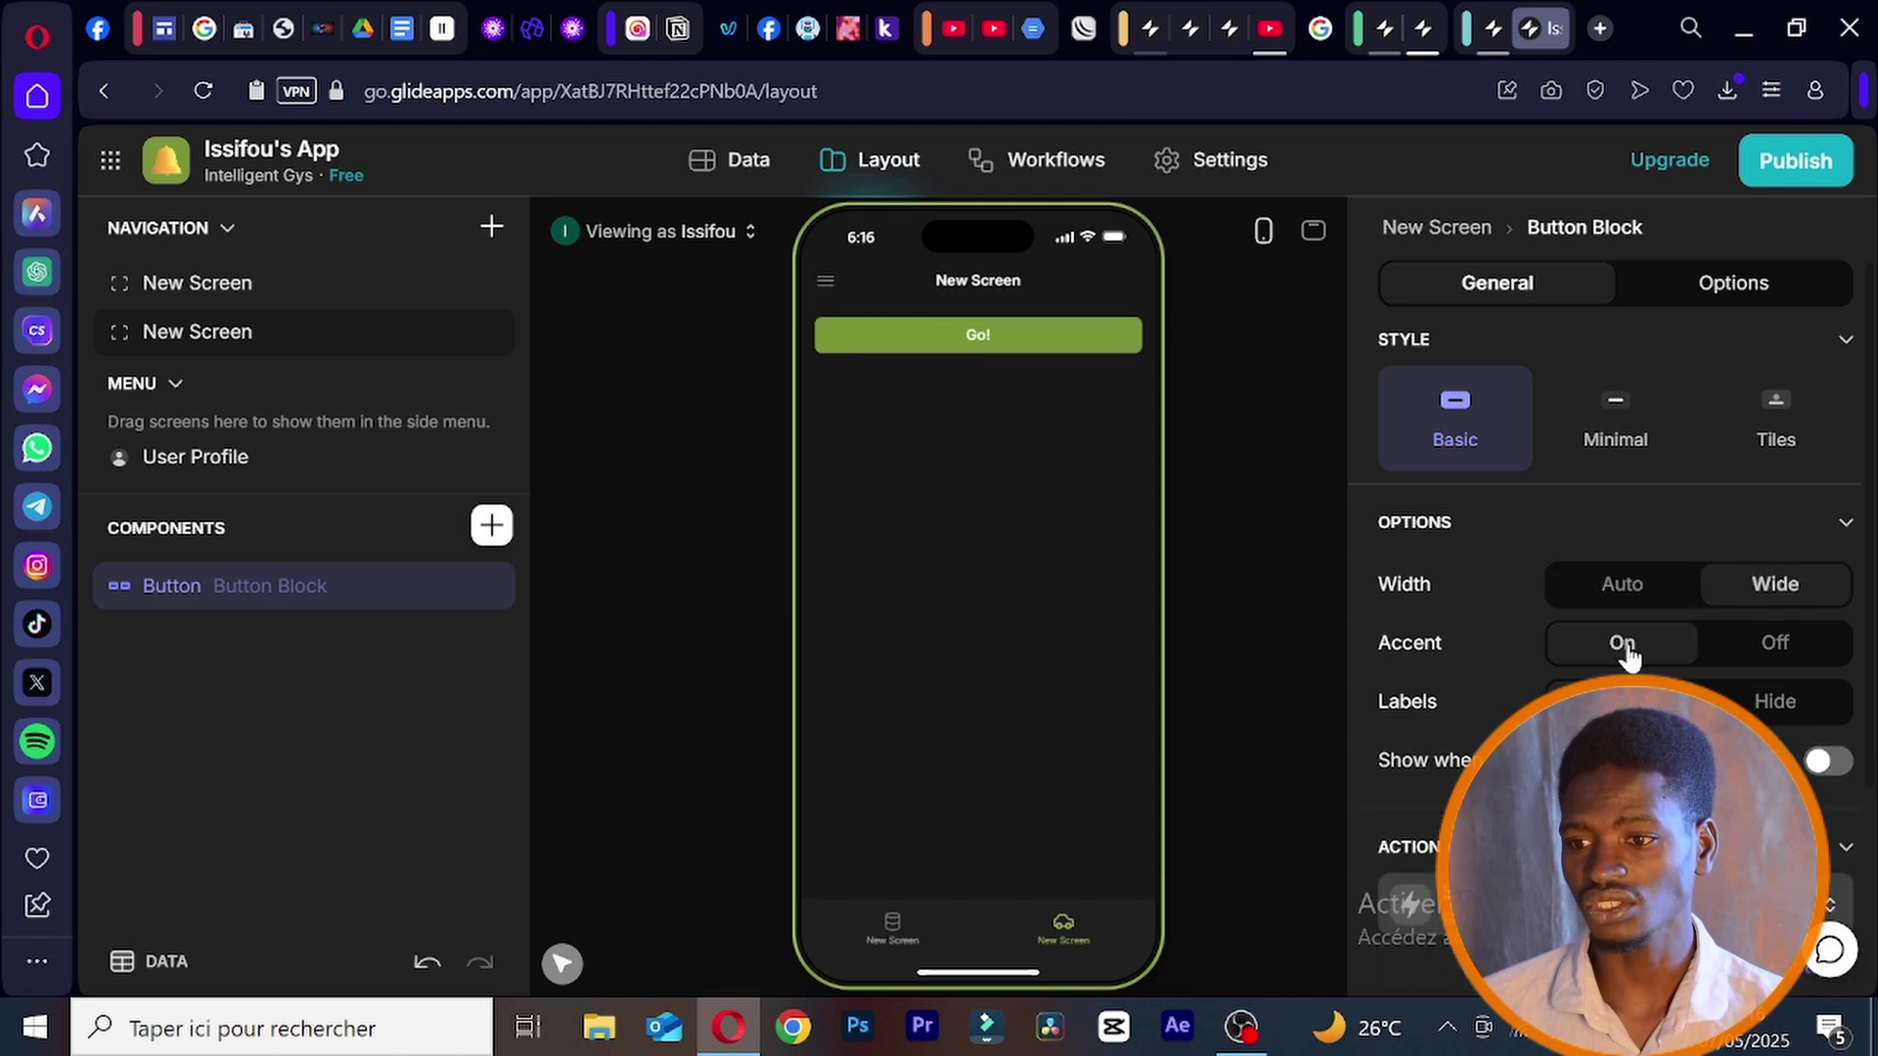
click(1770, 642)
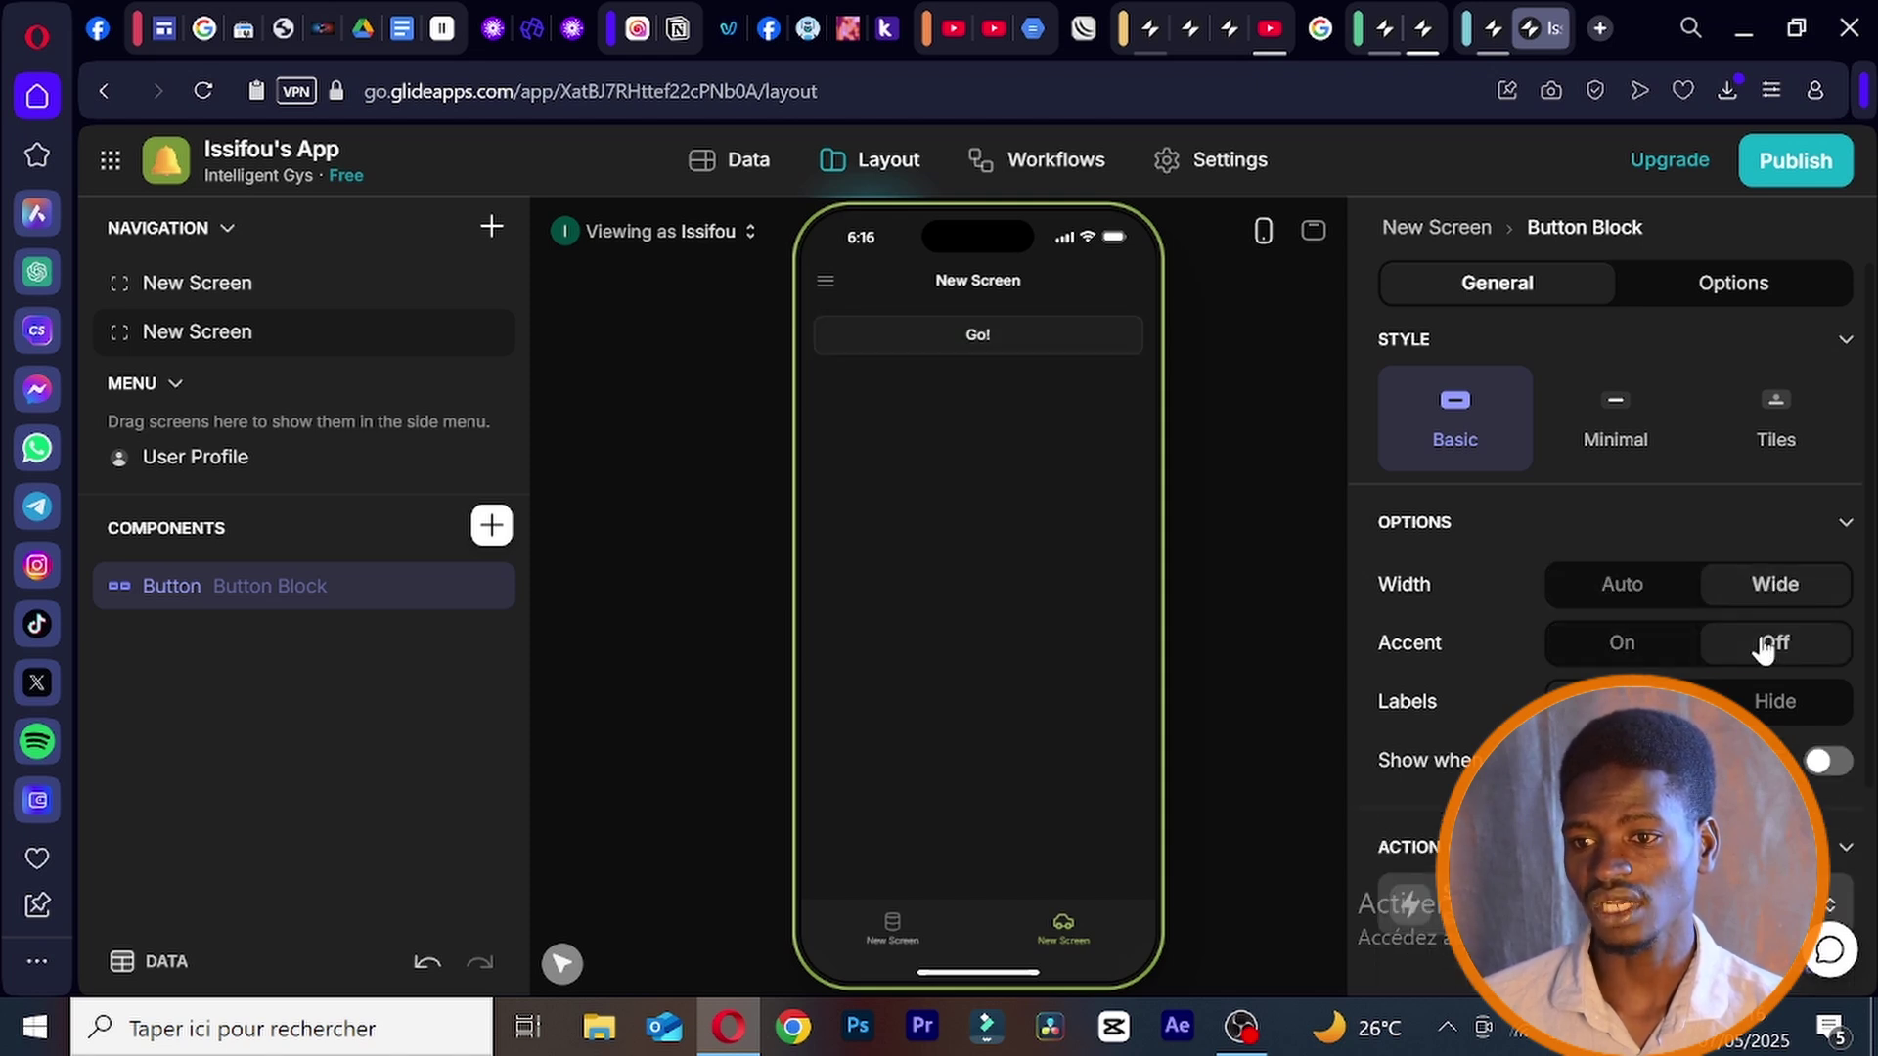
click(1670, 651)
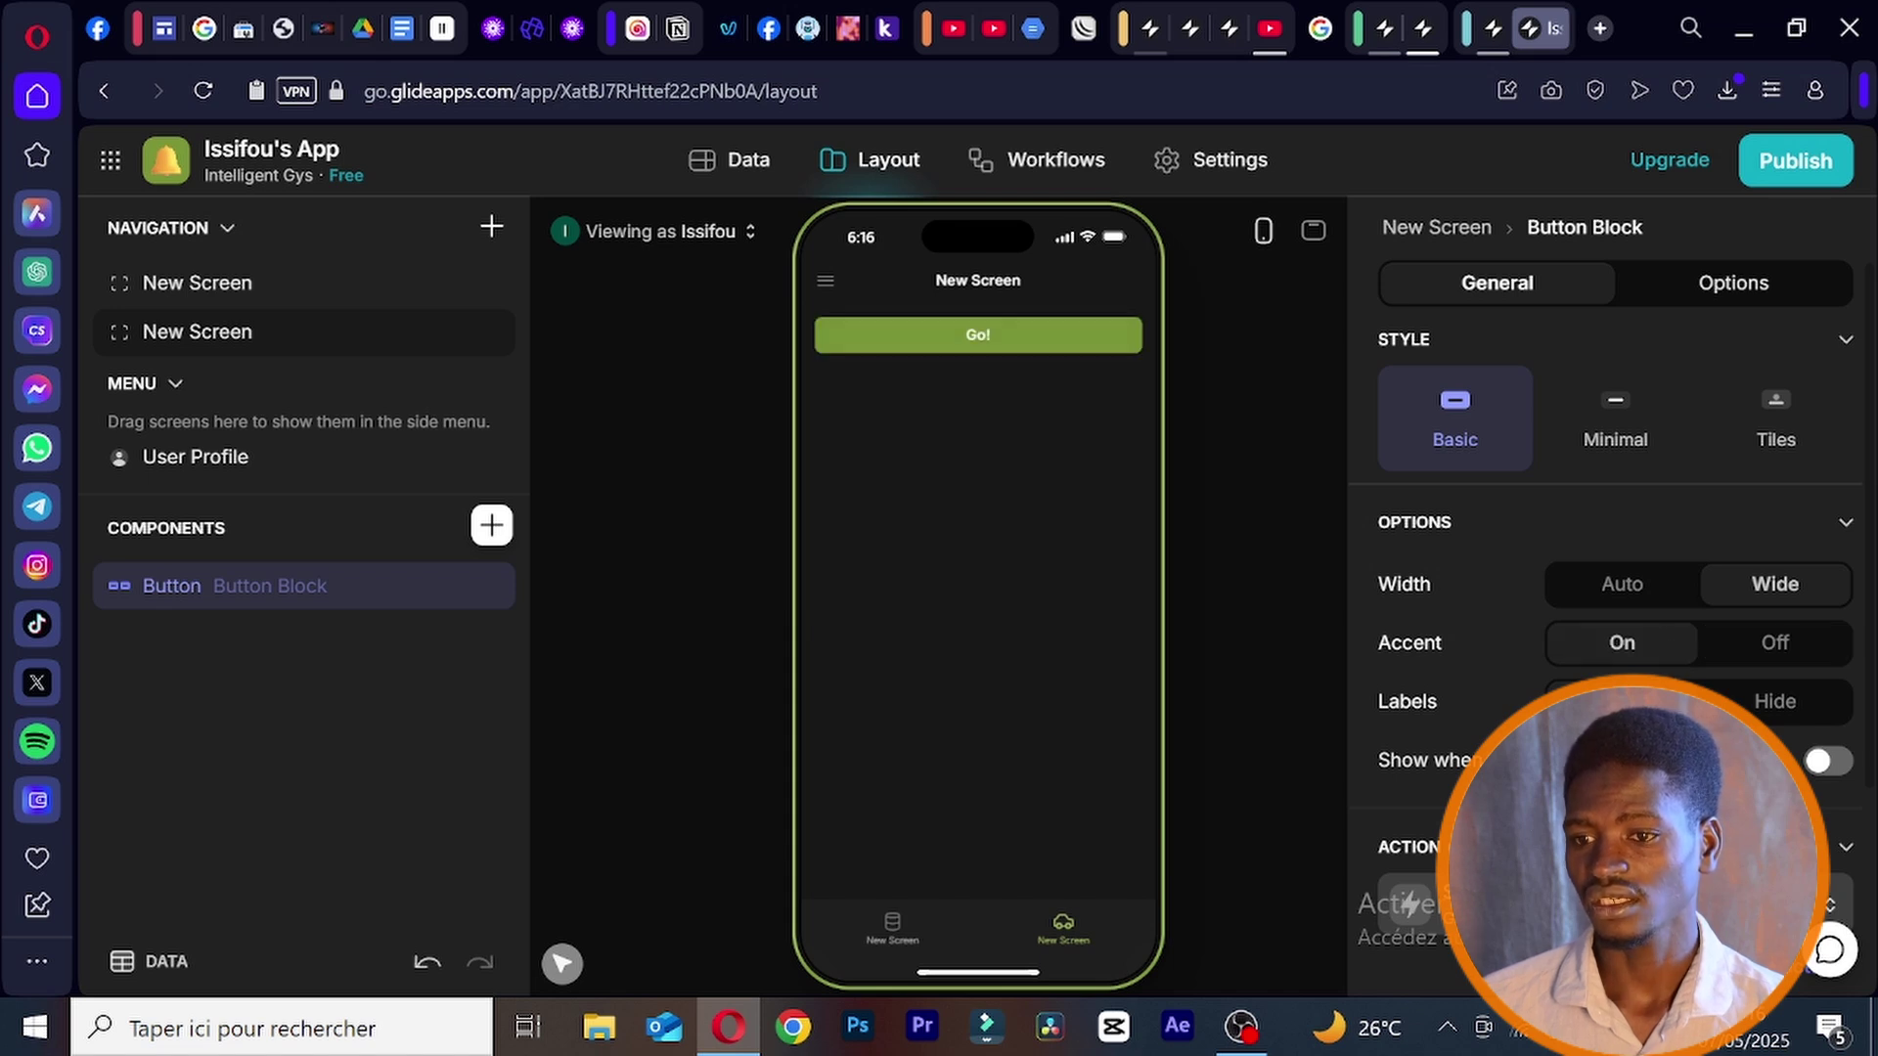
click(1775, 712)
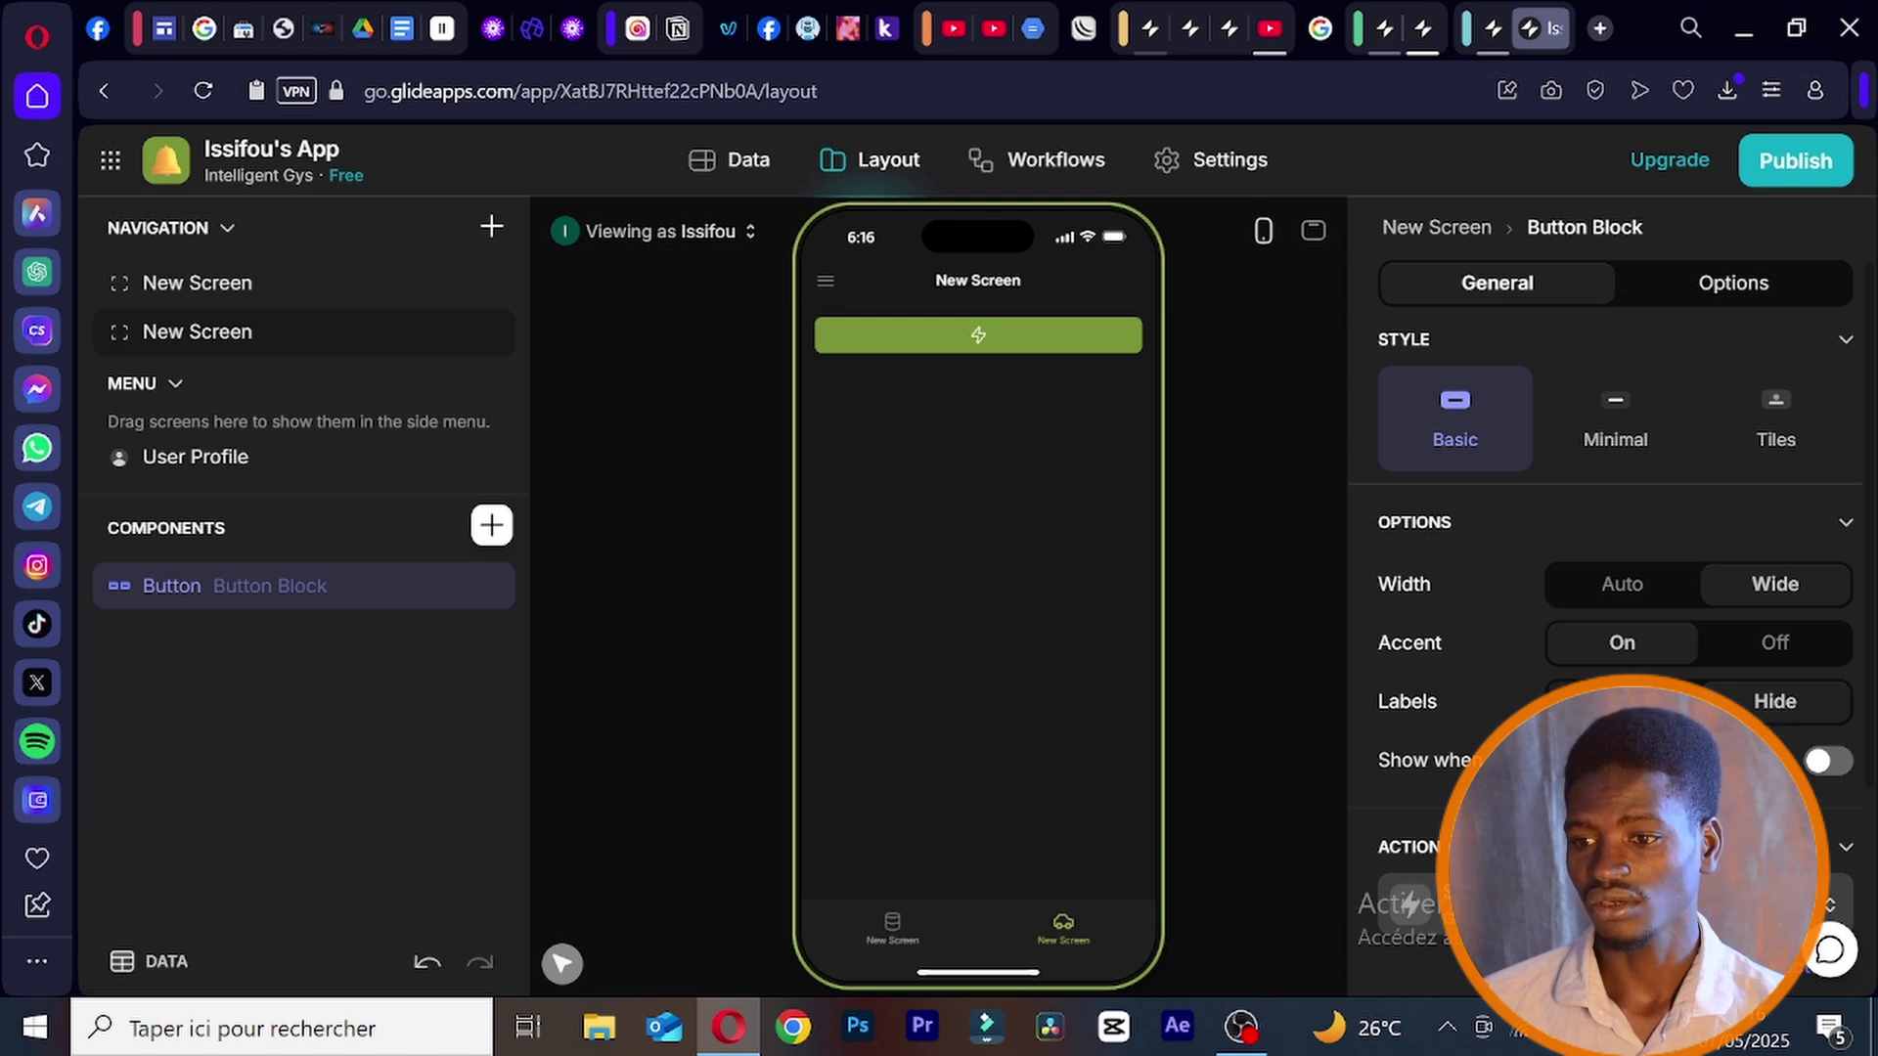
click(1621, 701)
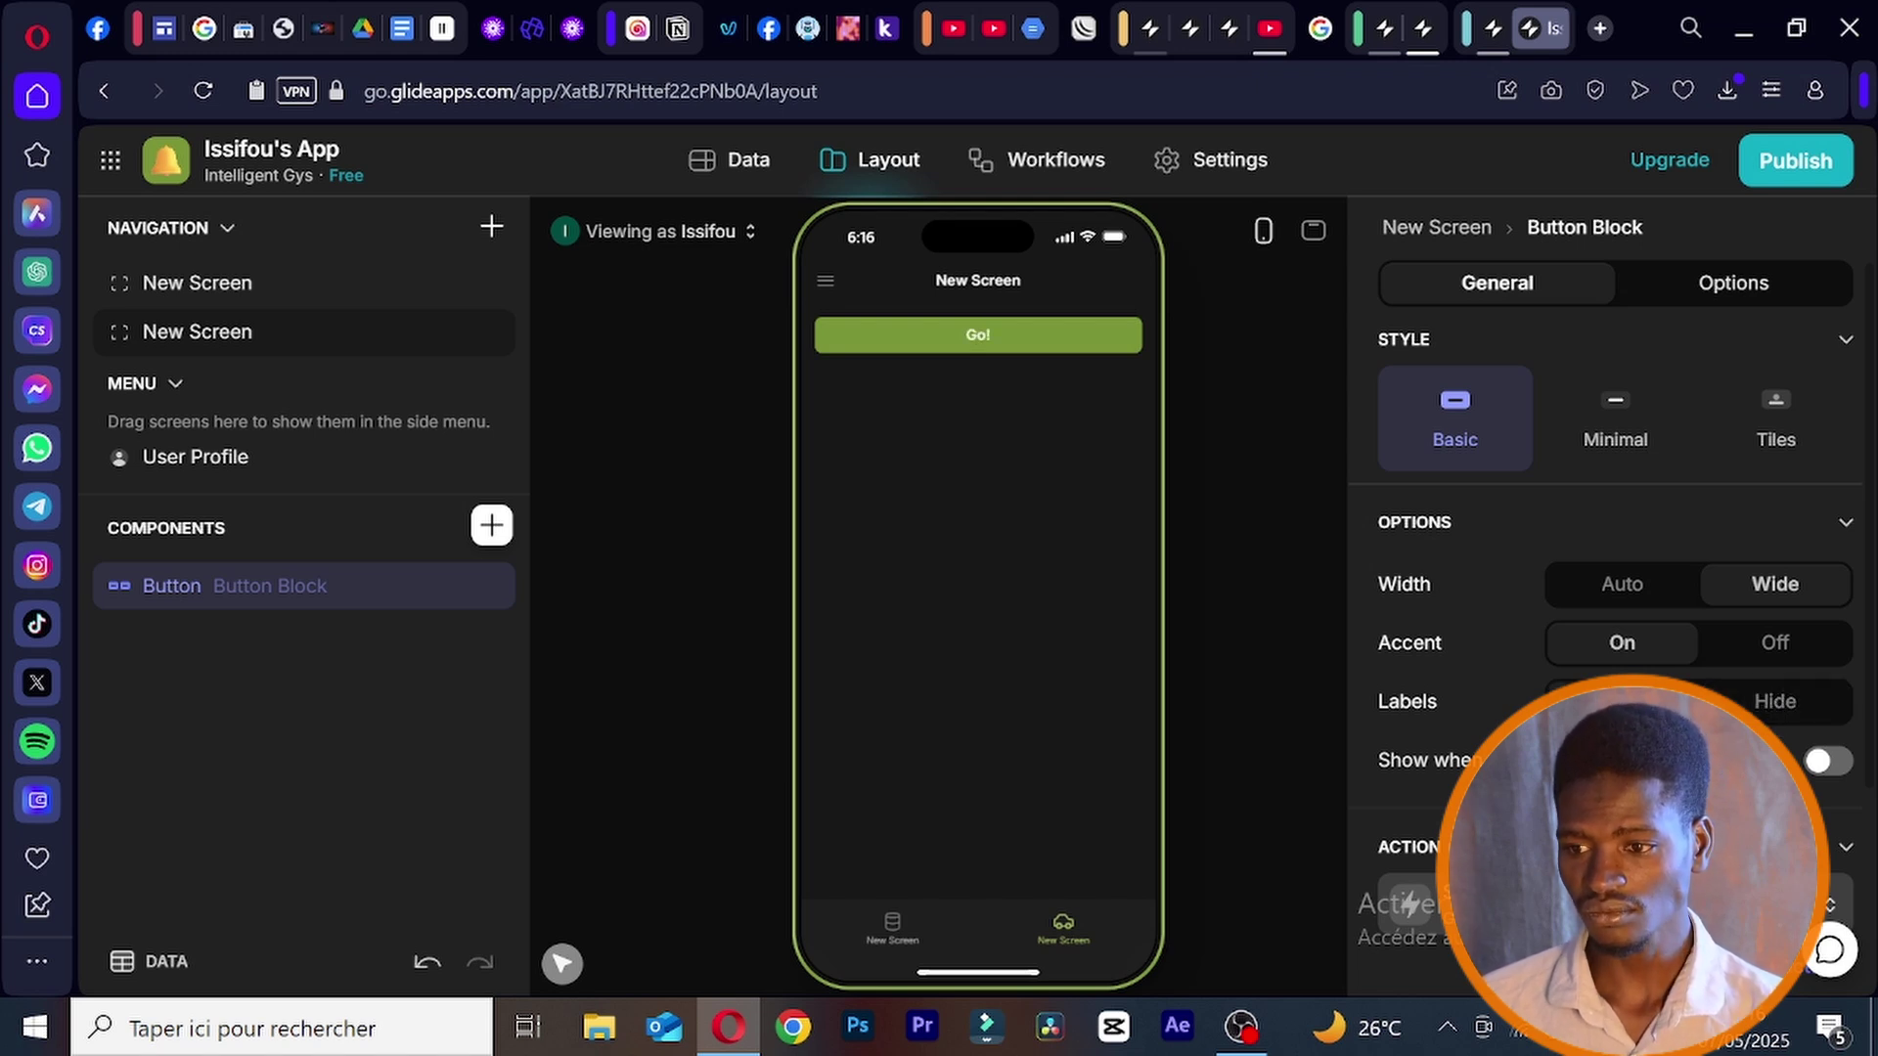
- Review the configuration of the button's Show notification action and close it without changing anything
scroll(1614, 606, down, 2)
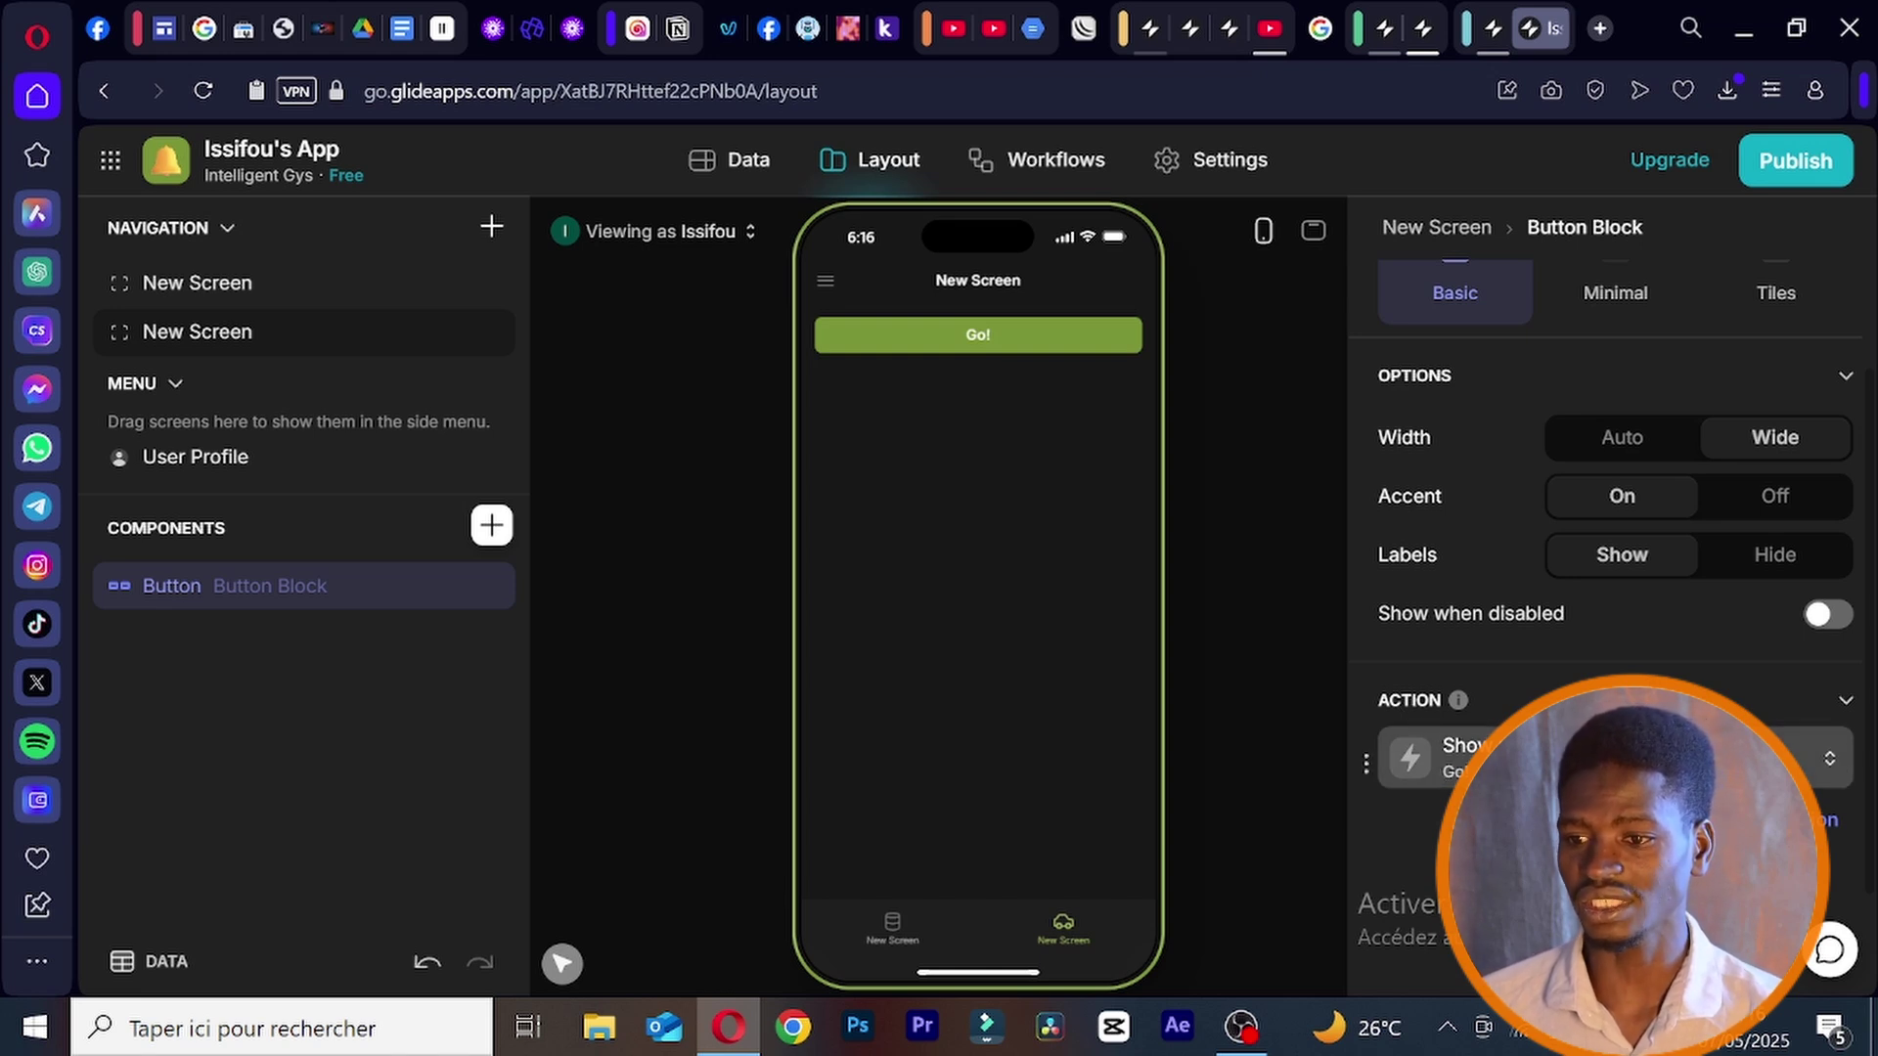
click(1447, 758)
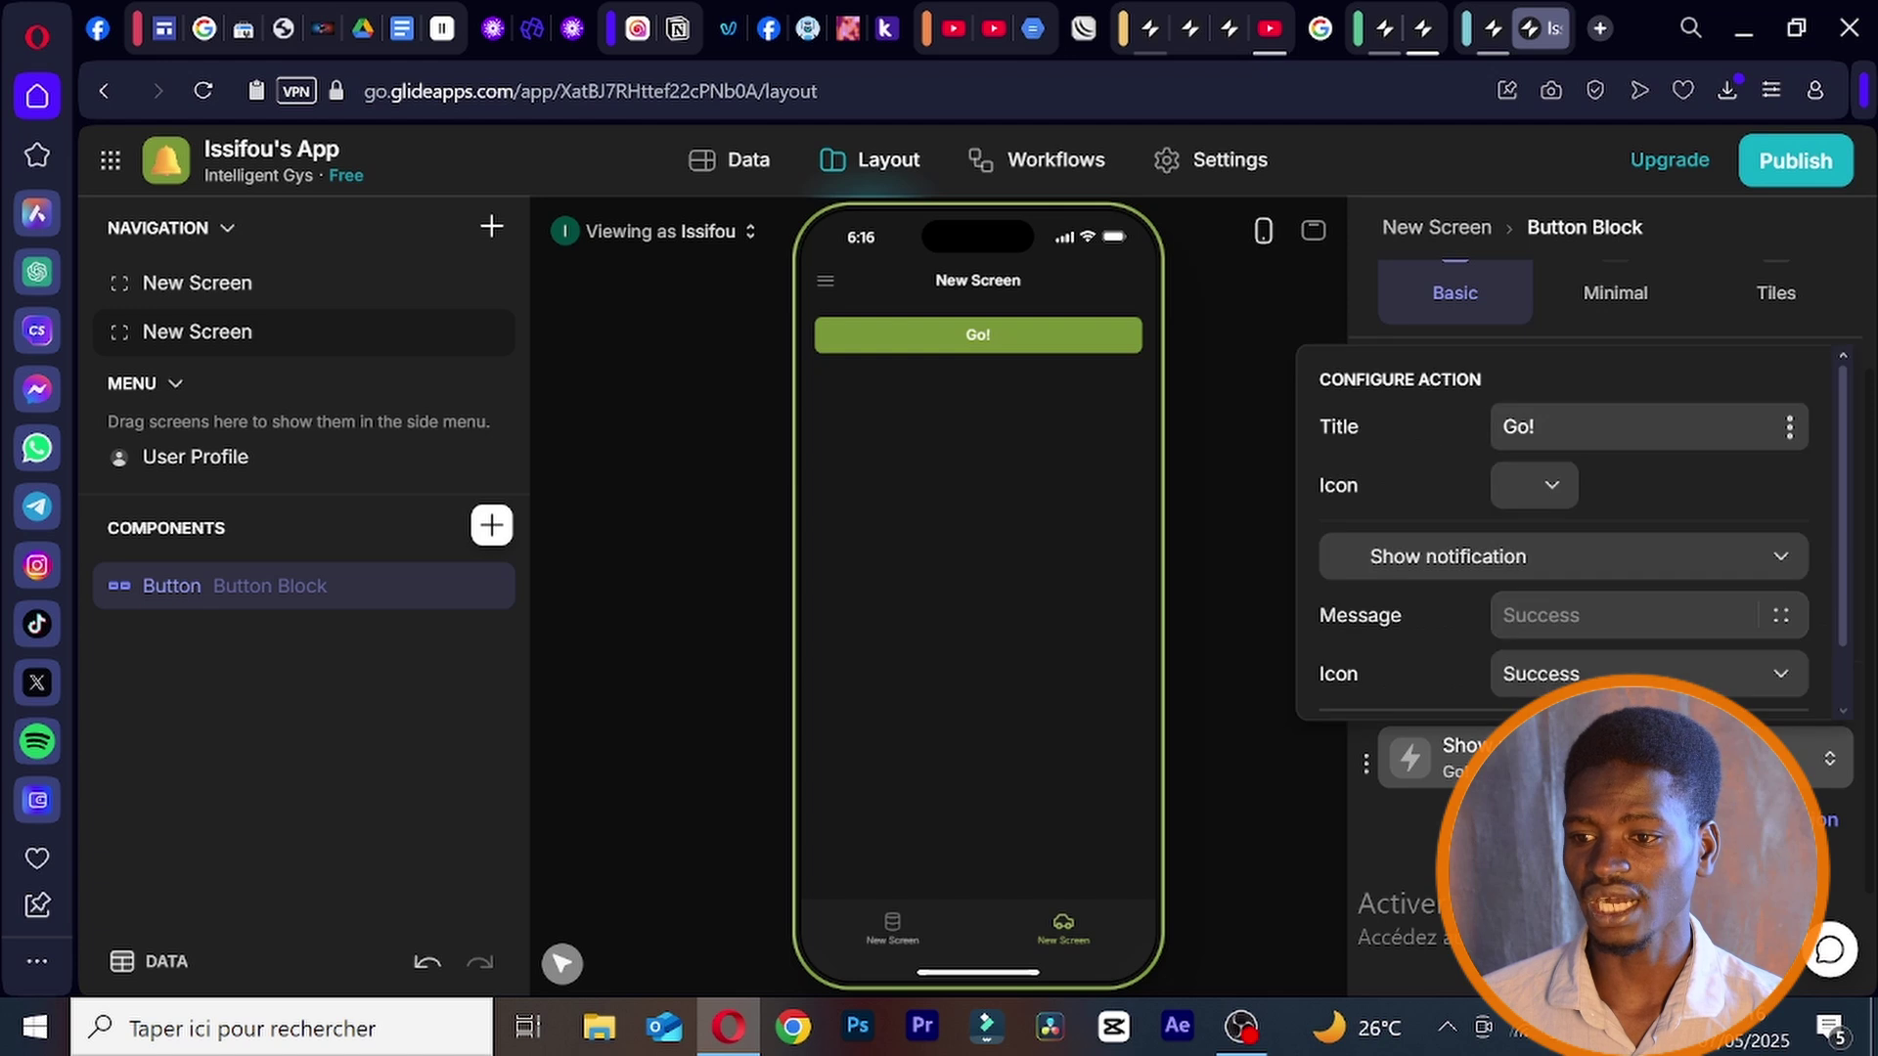
click(337, 611)
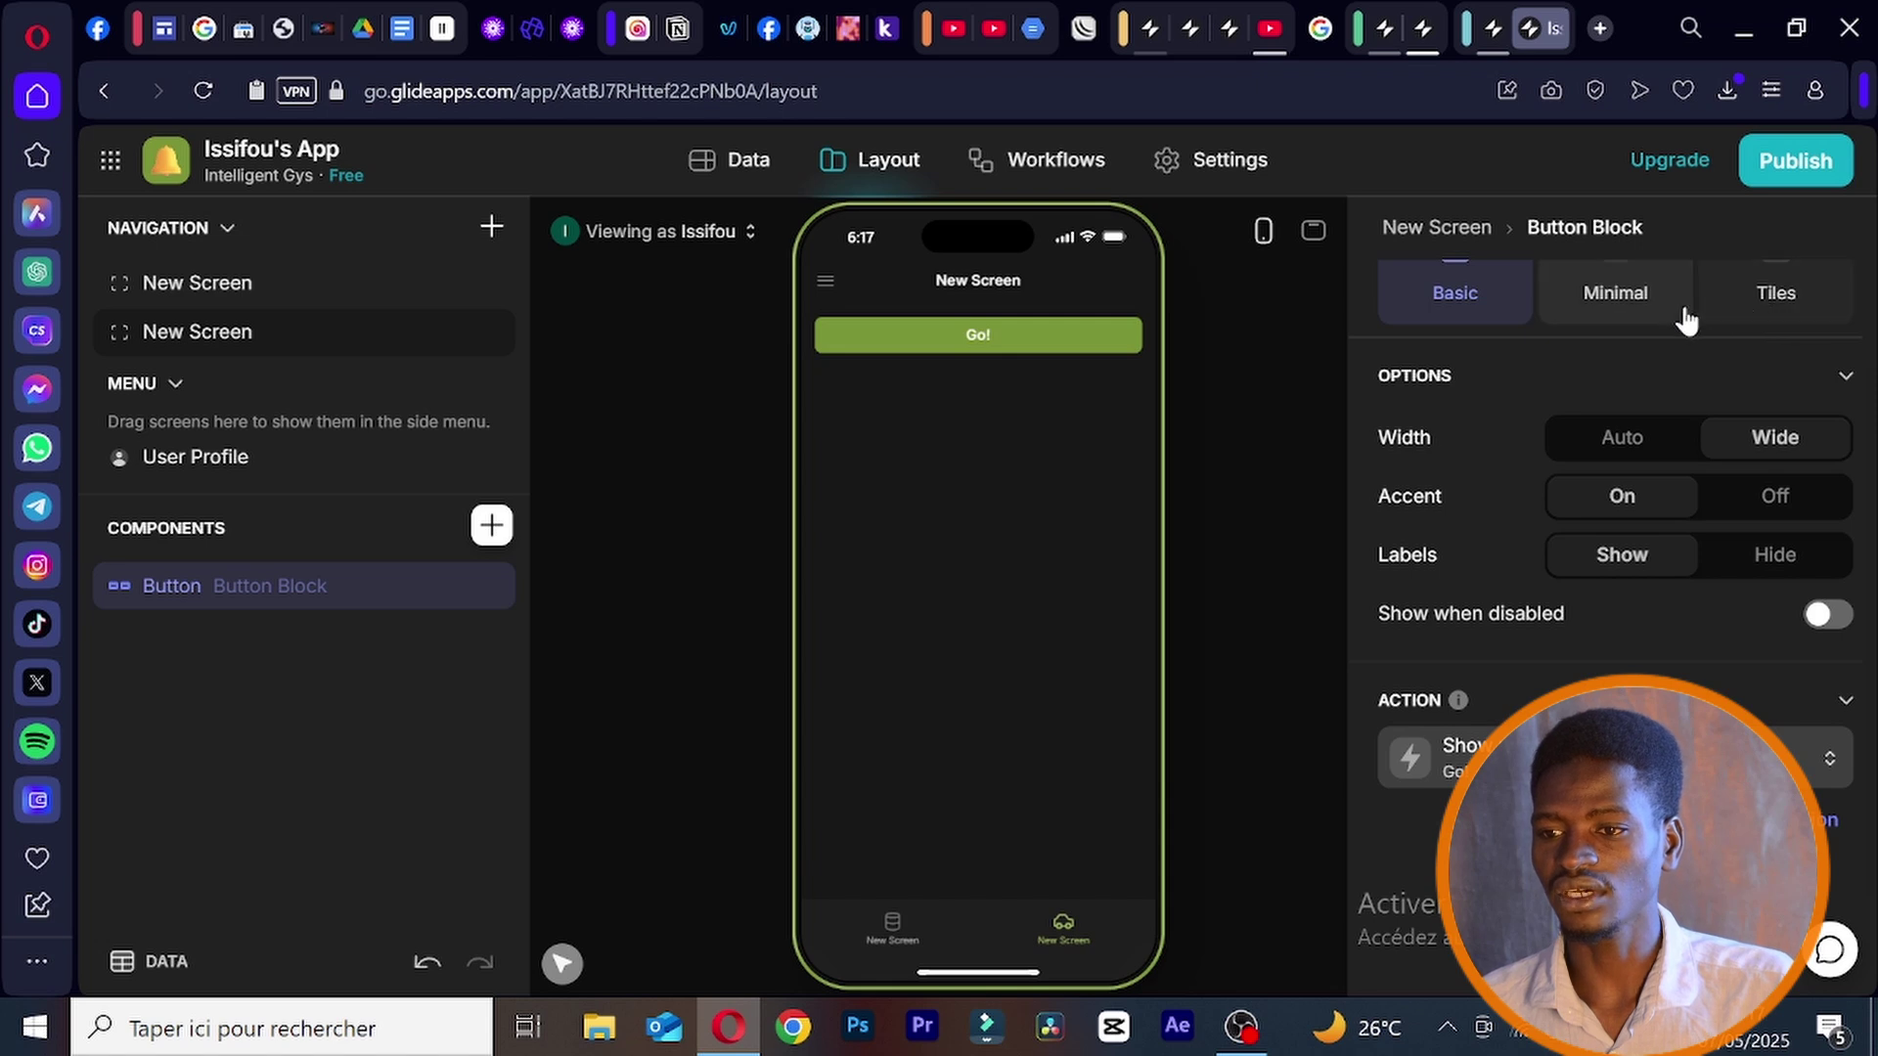
- Try the Minimal and Tiles styles on the button and return it to the Basic style
click(1629, 314)
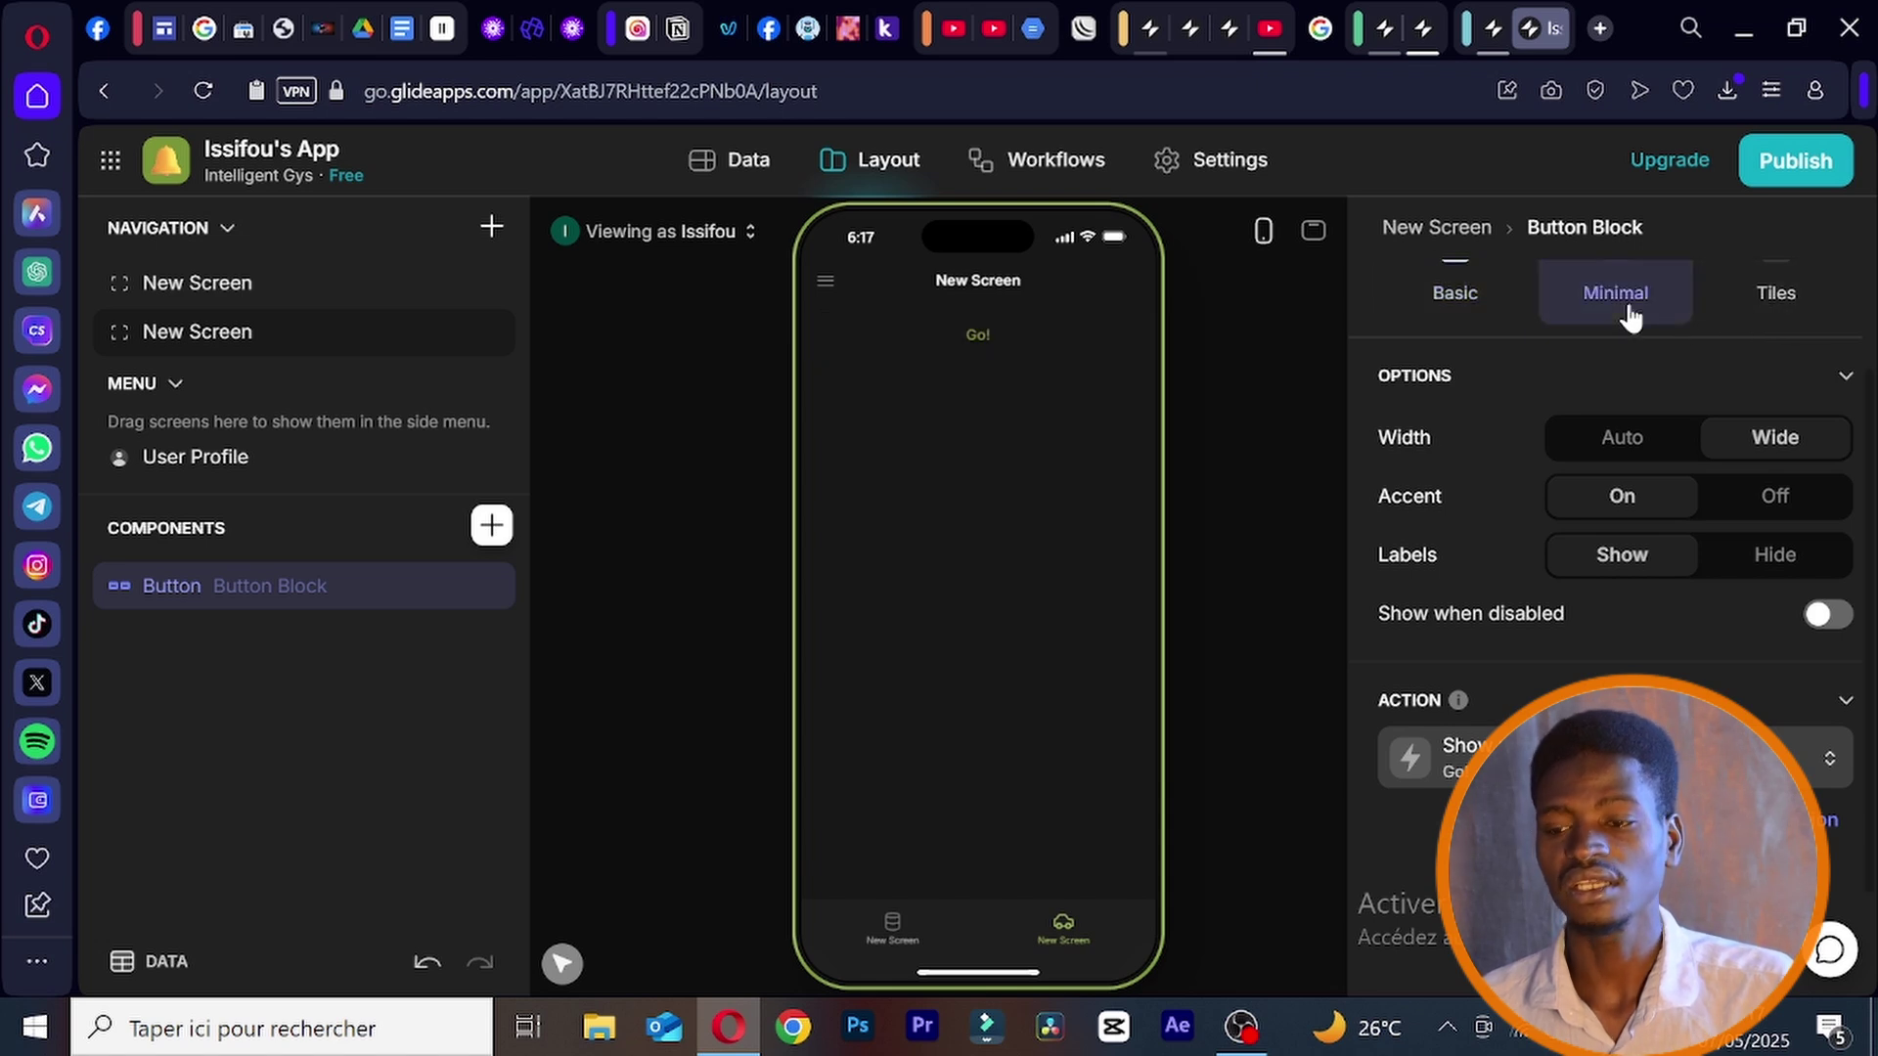
click(1497, 314)
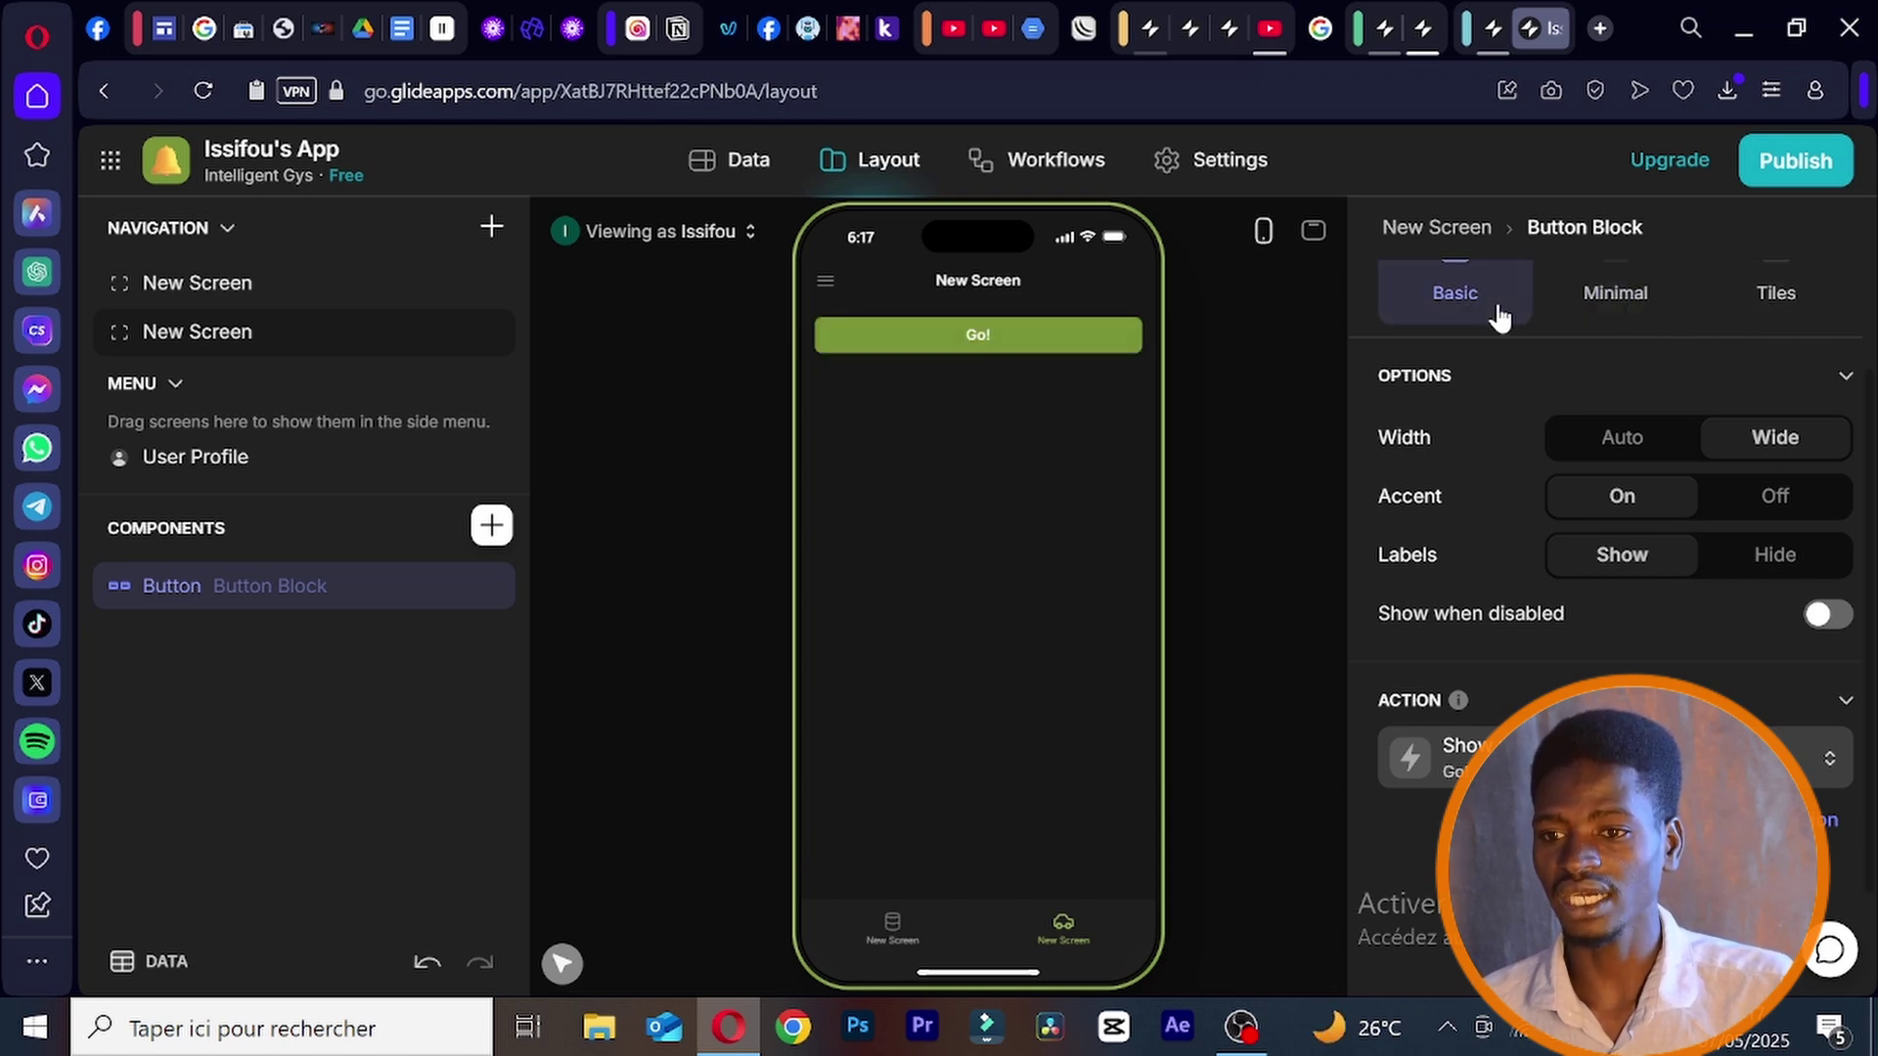
click(1626, 300)
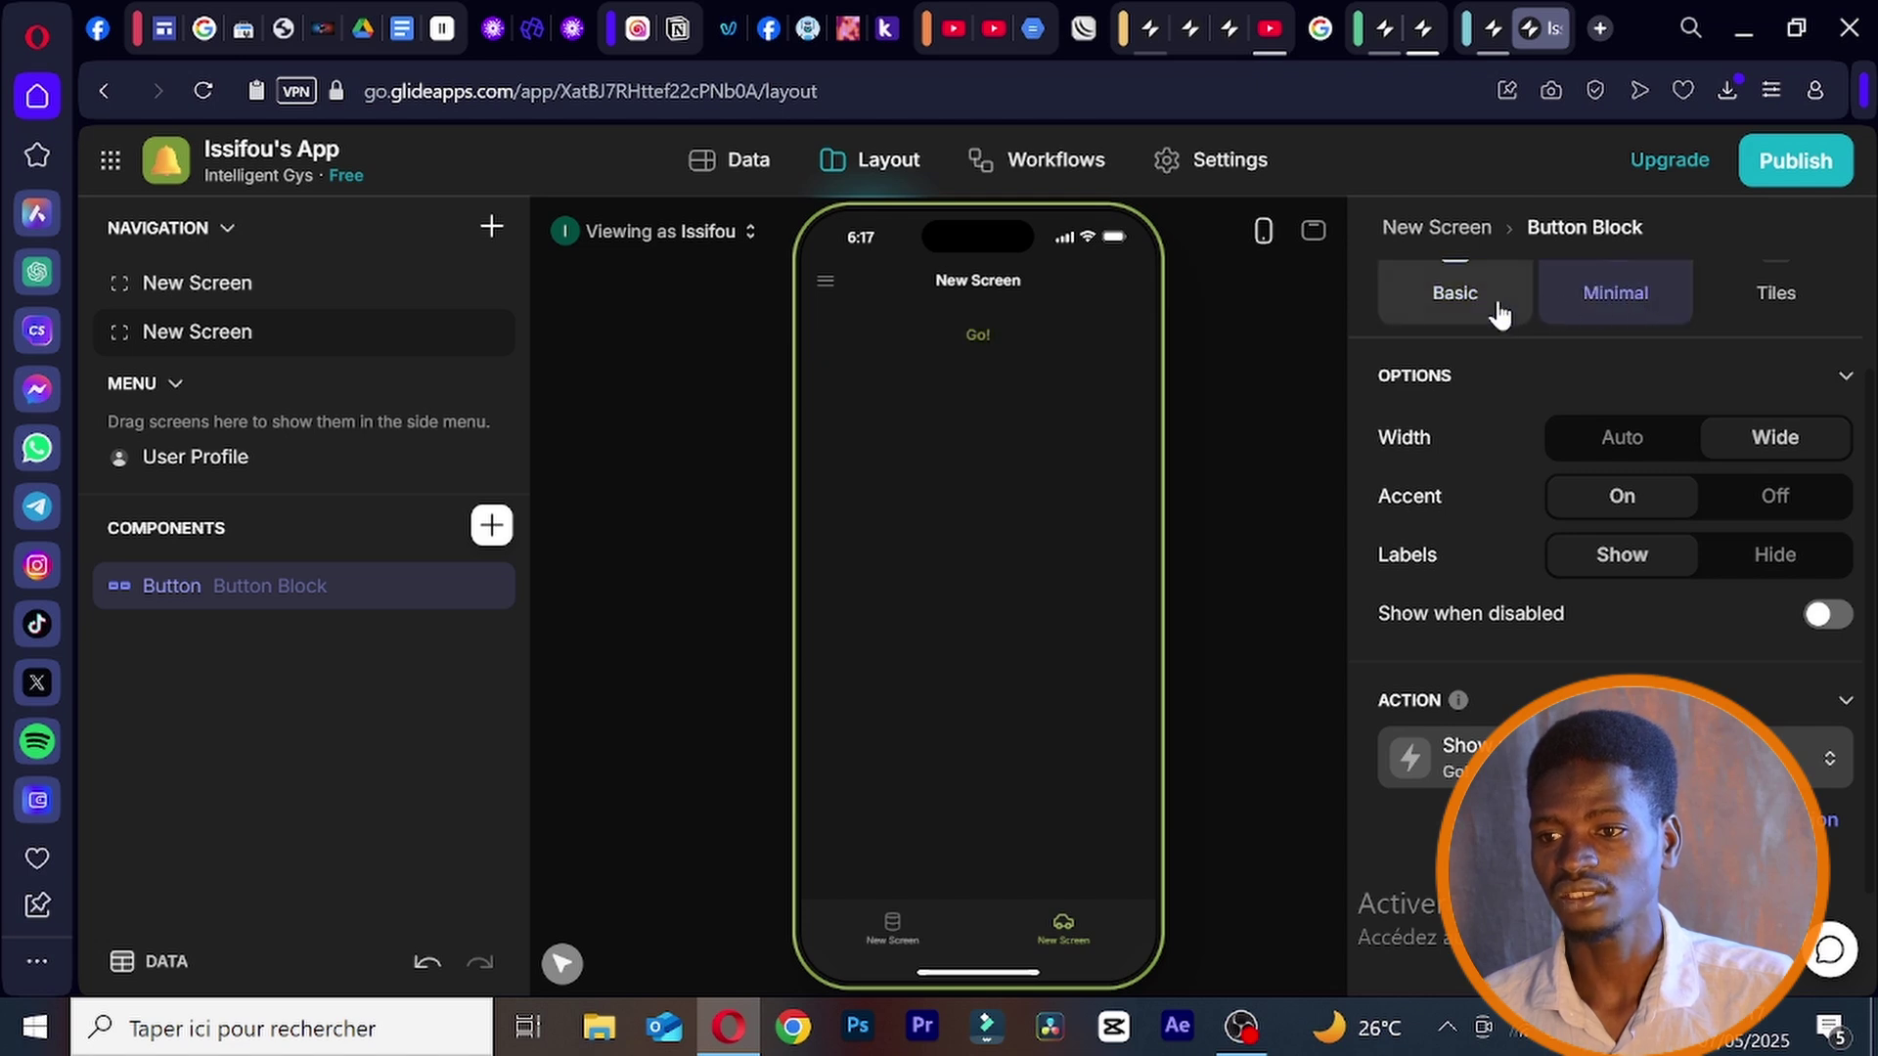
click(1496, 308)
click(1777, 297)
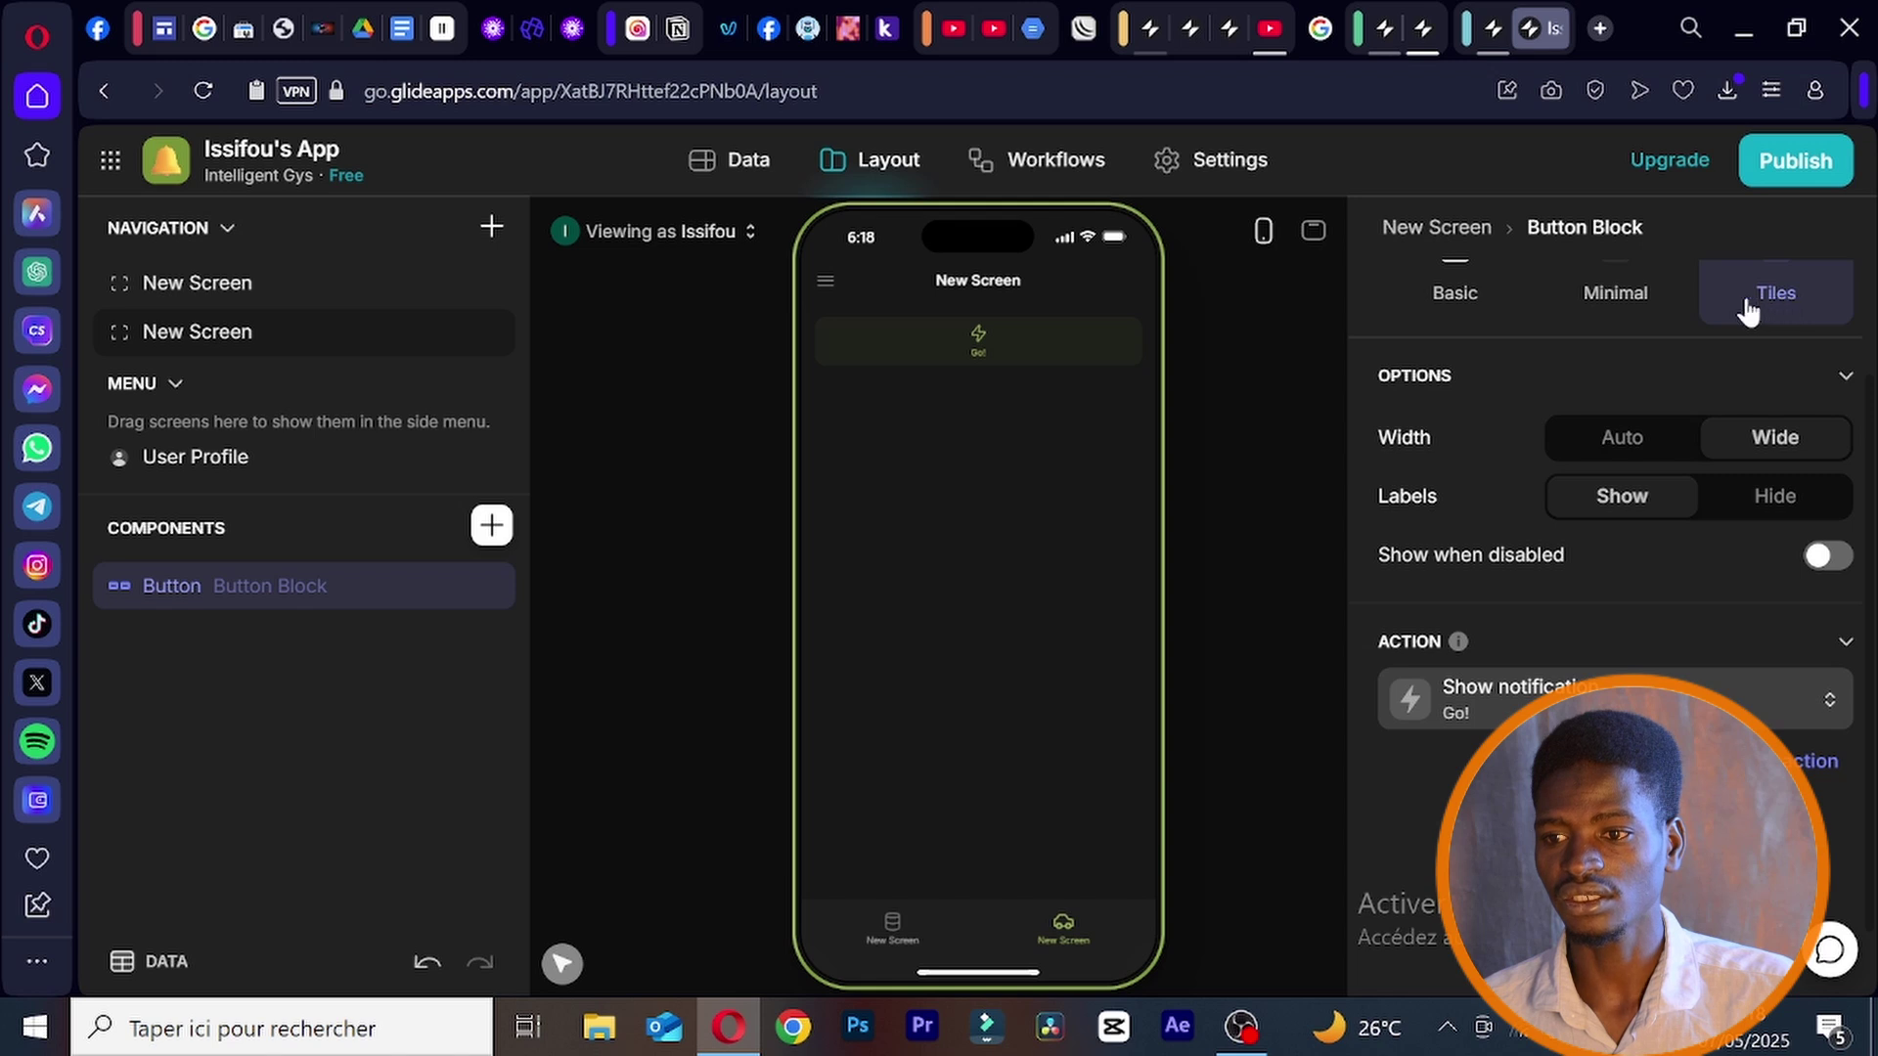
click(1463, 303)
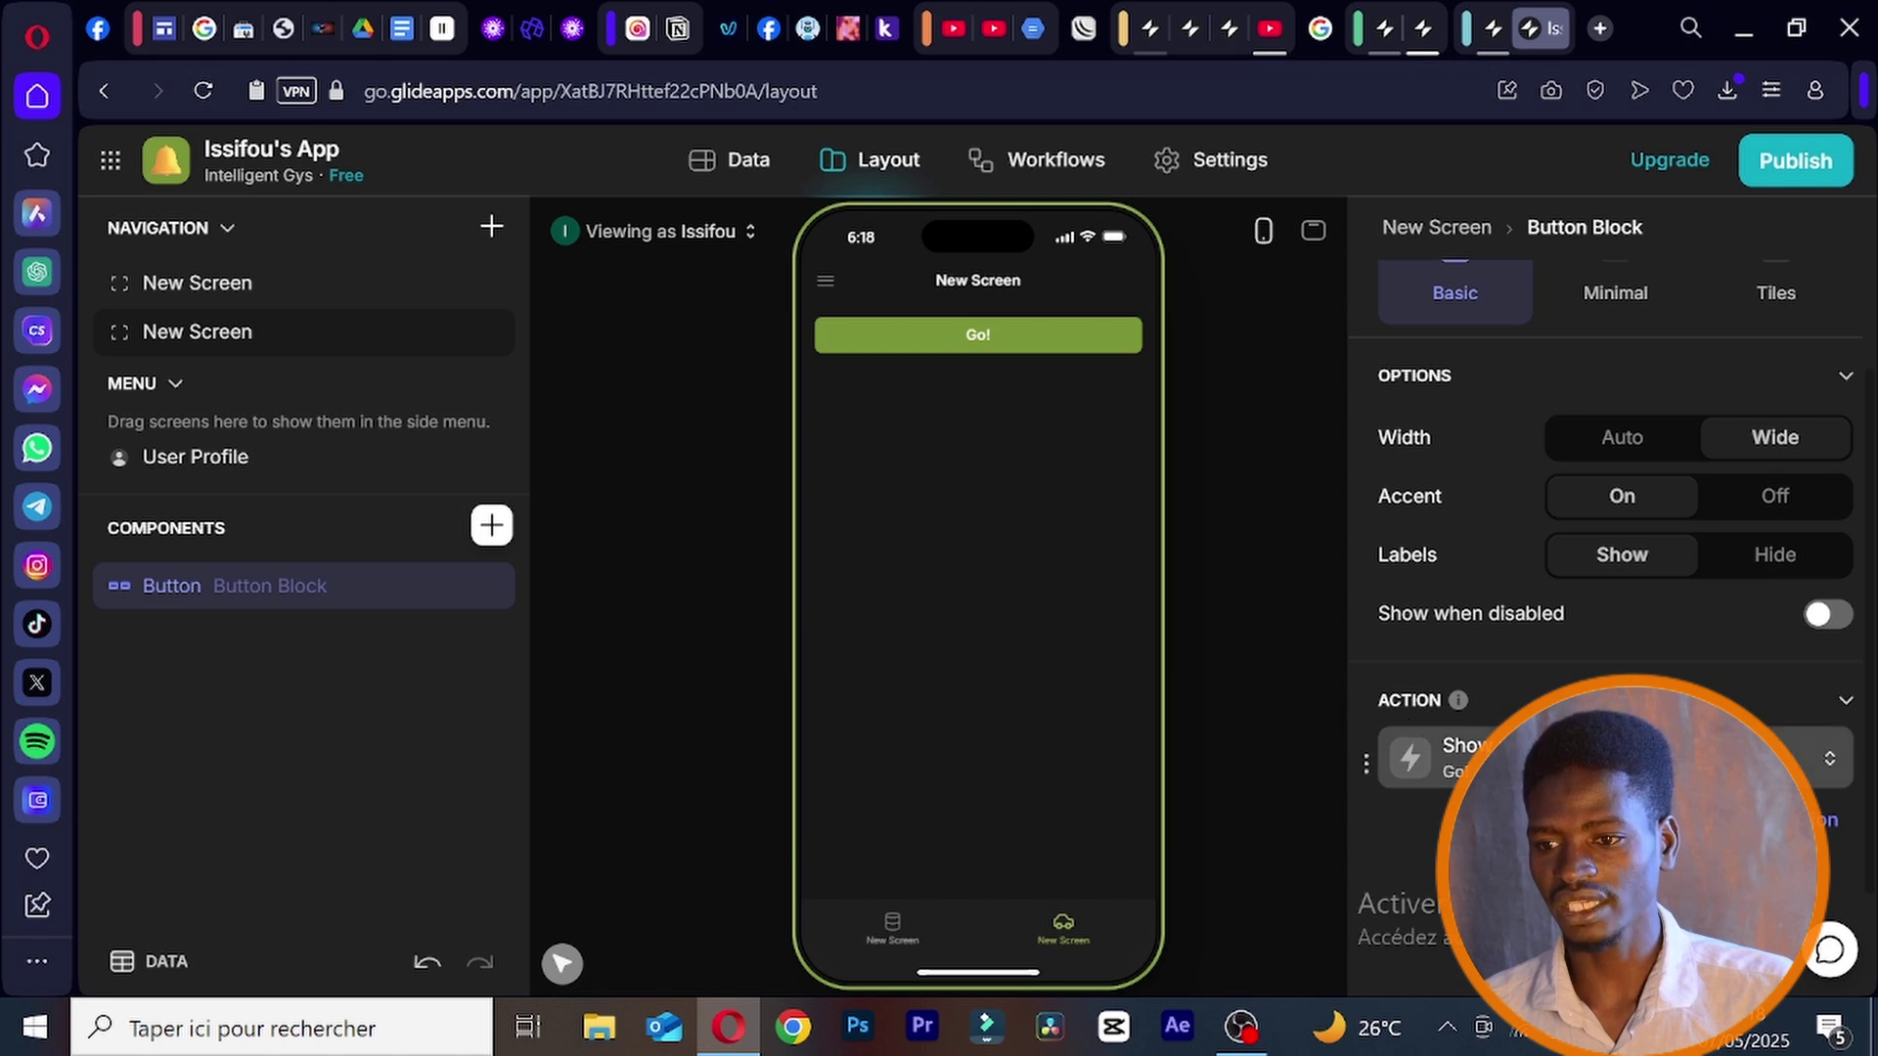
- Set the title of the button's Show notification action to "A propos"
click(1614, 758)
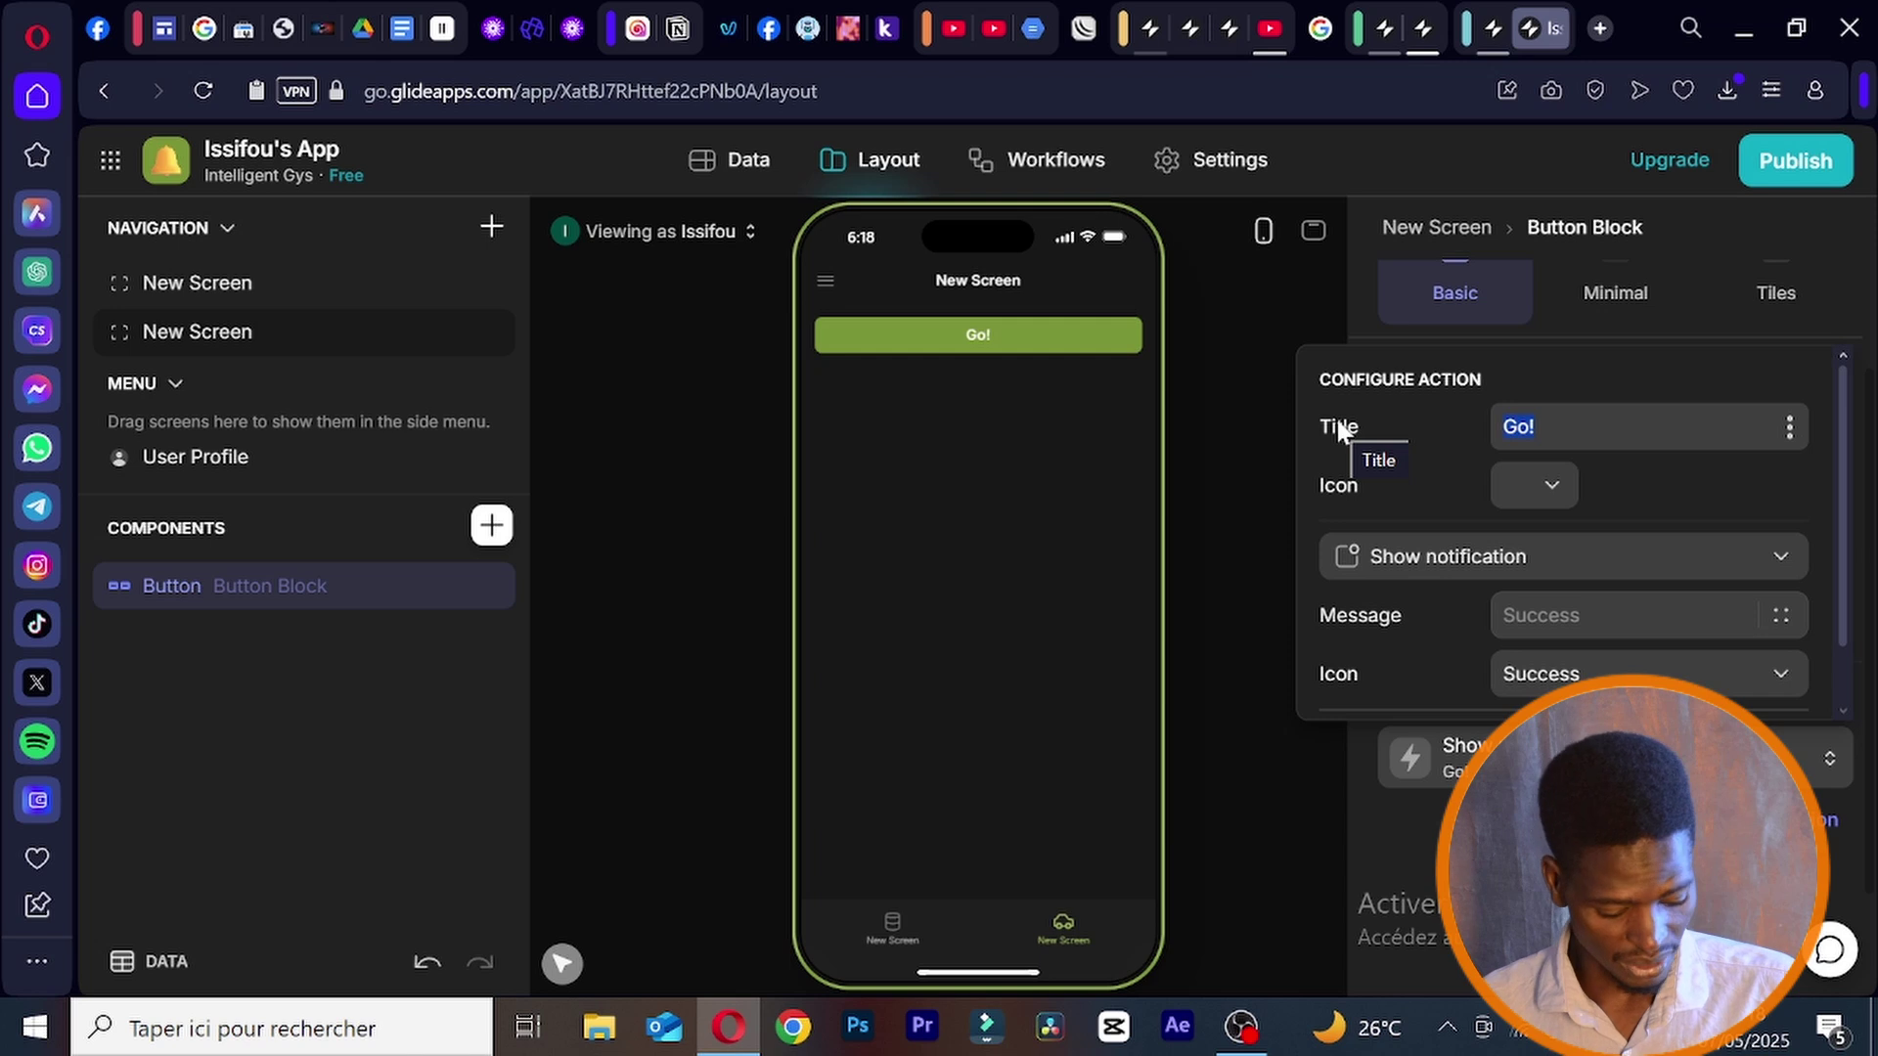
text(A )
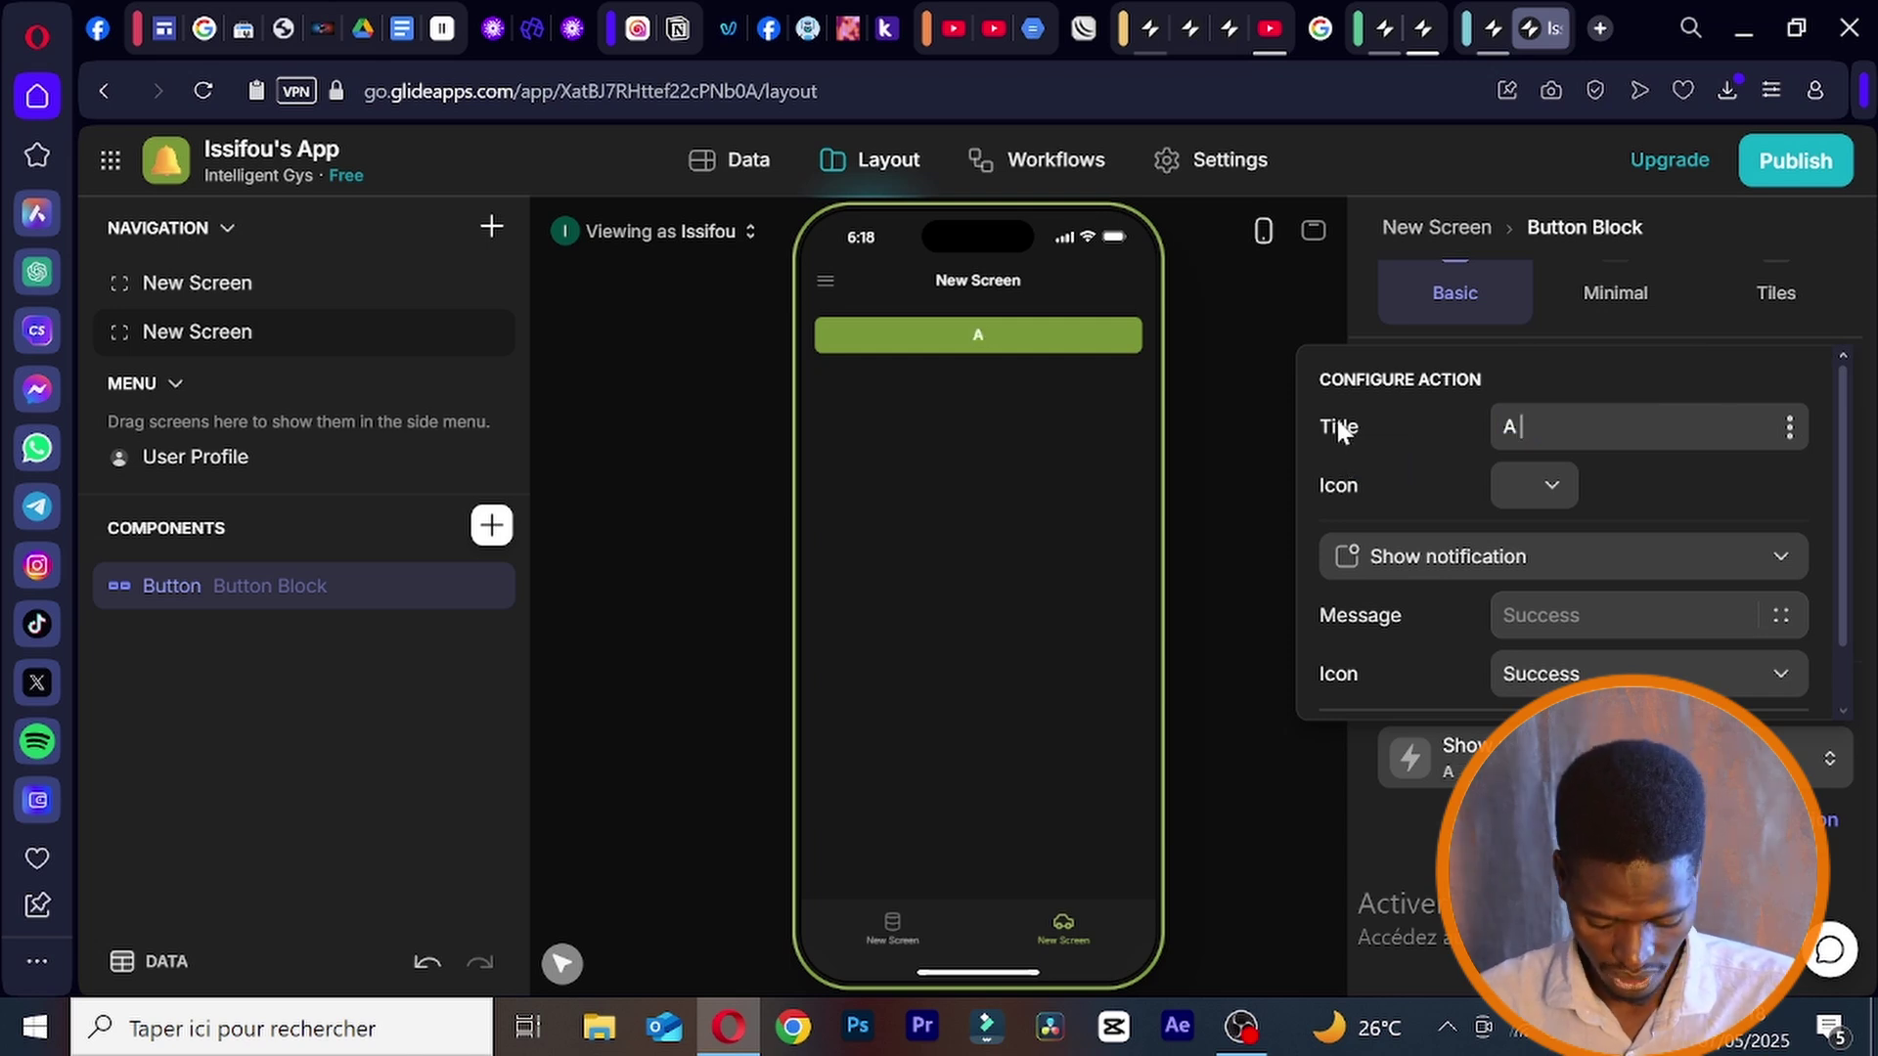
text(prop)
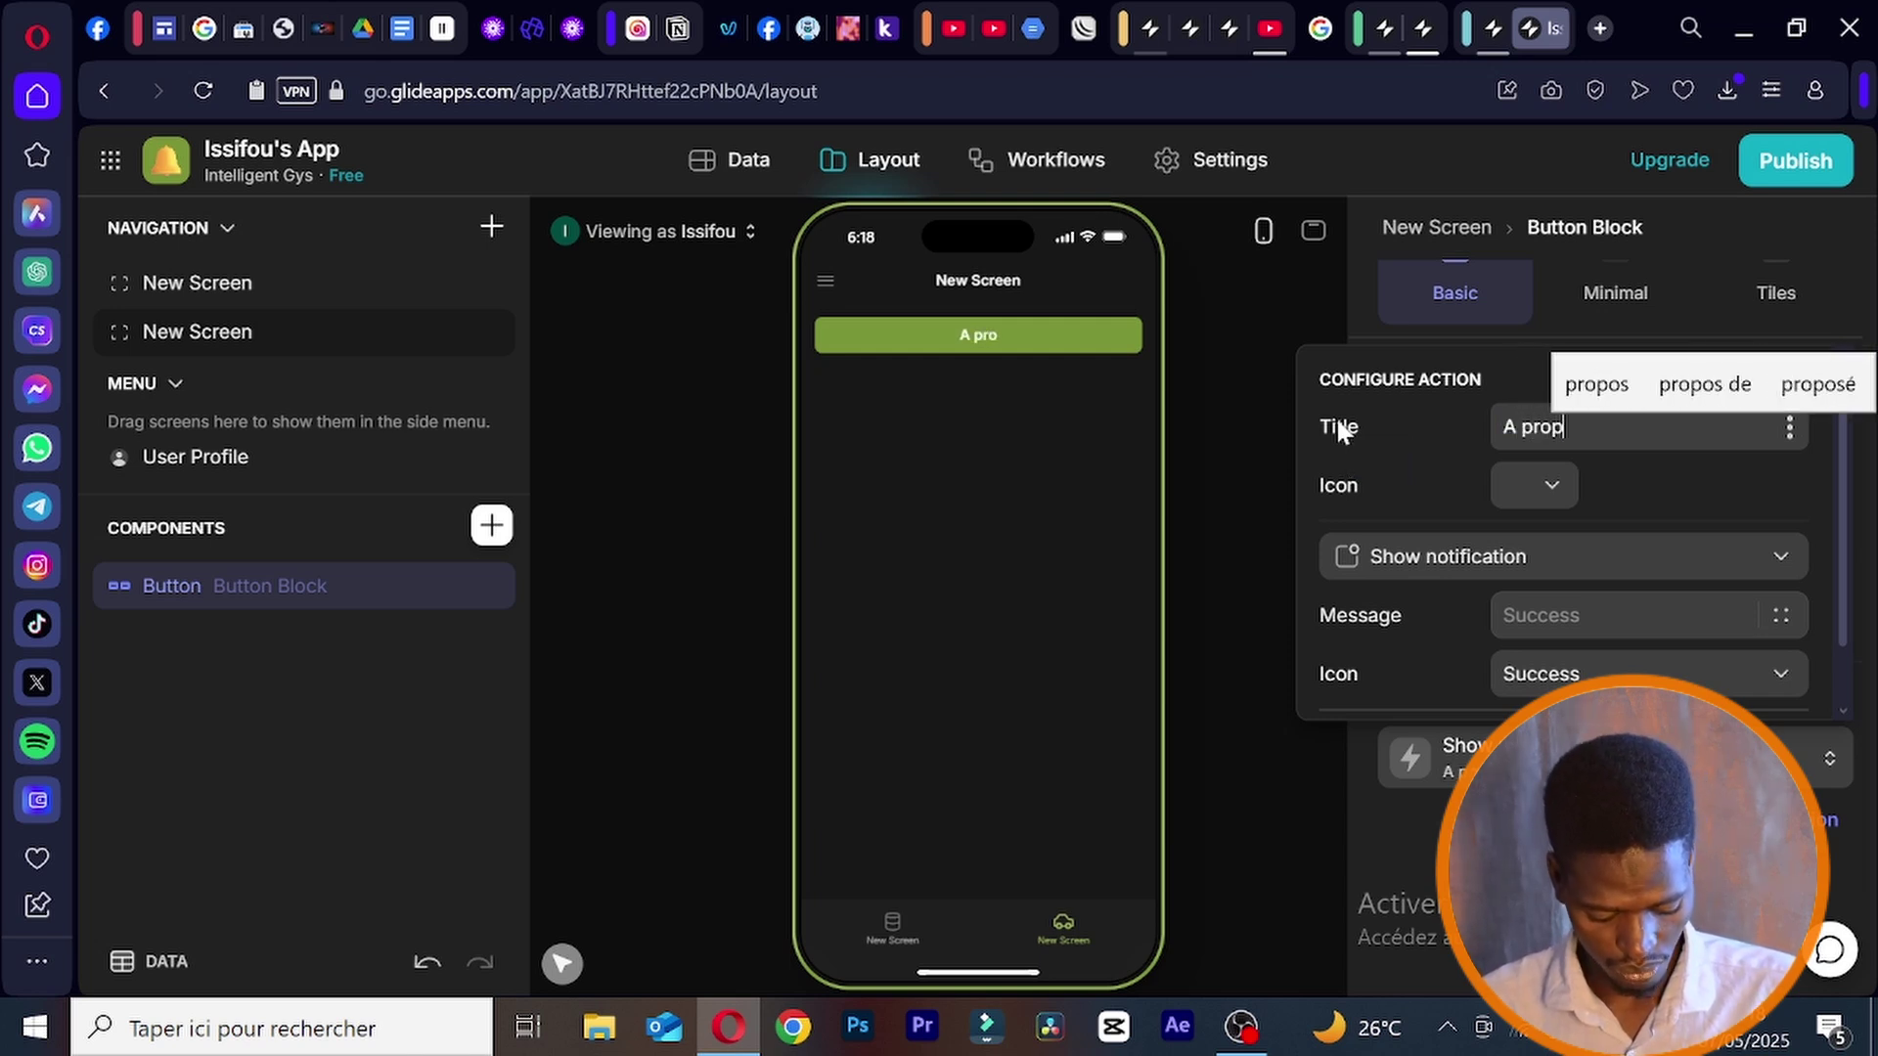
text(os)
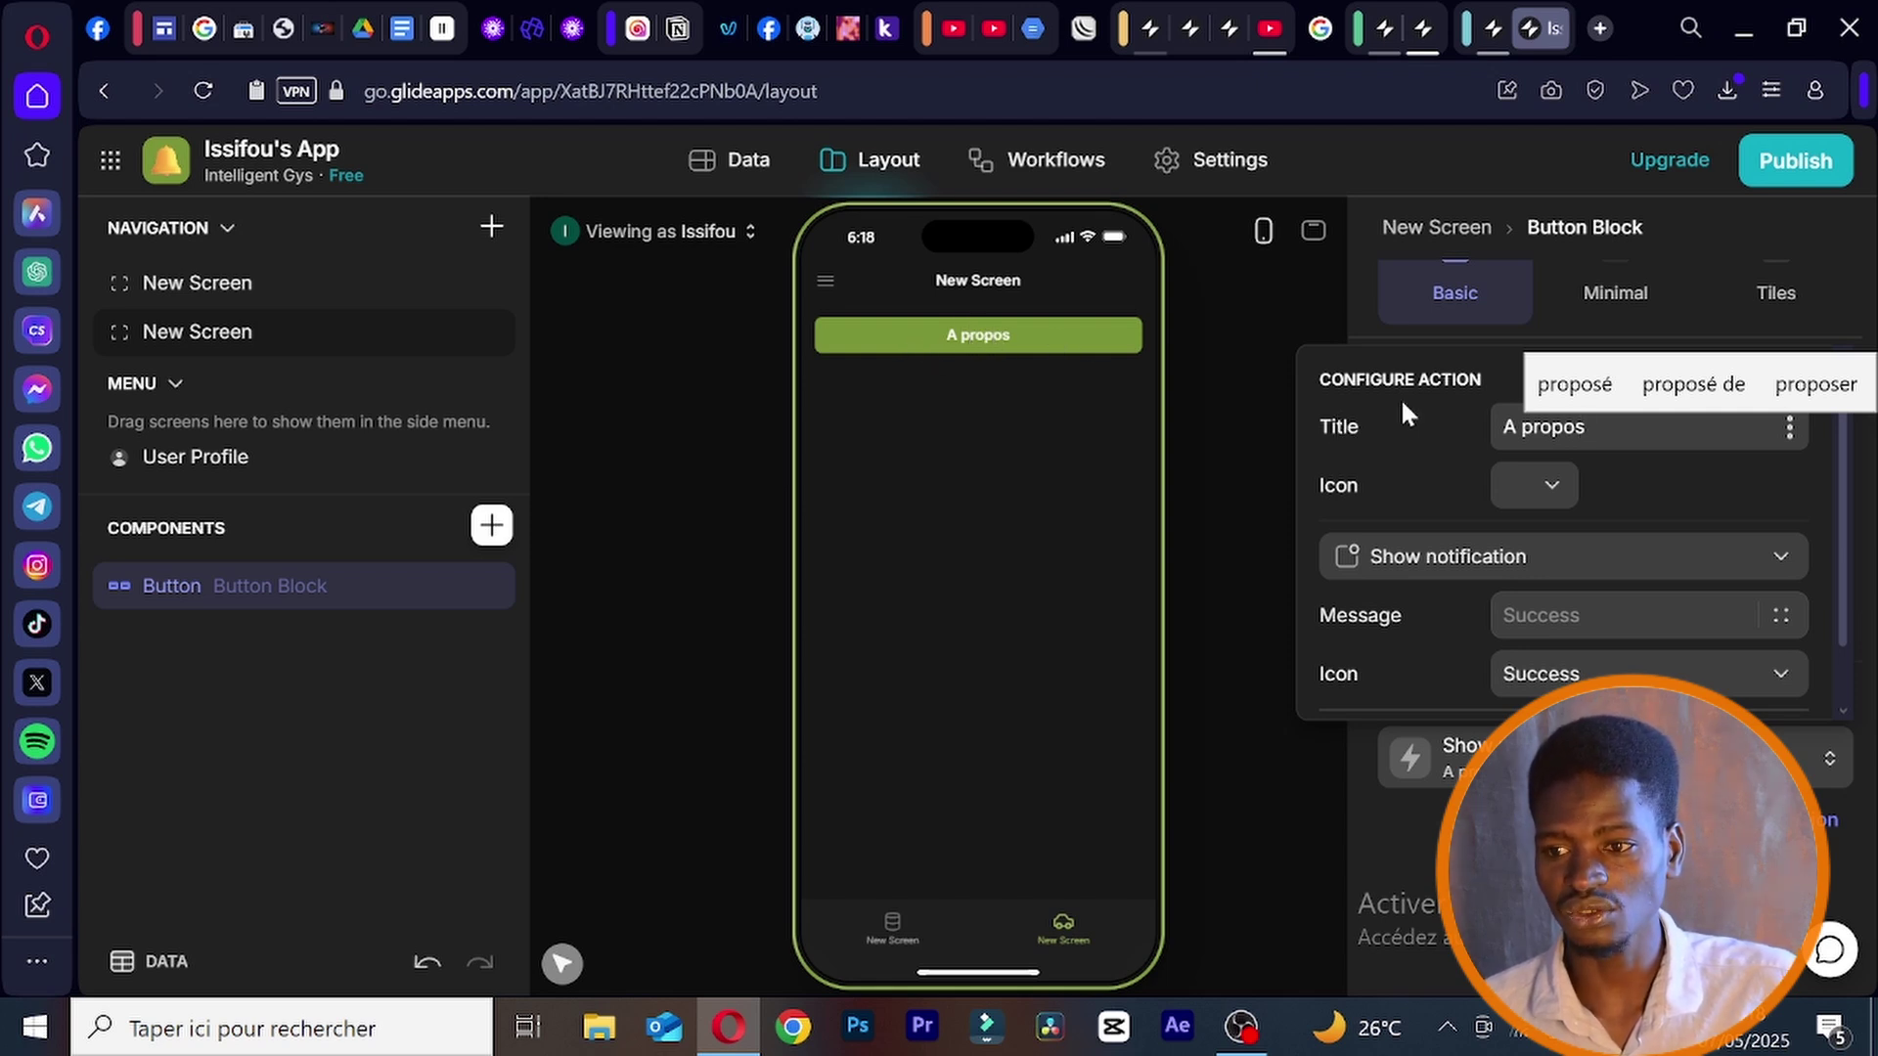
- Browse the Glide icon set and choose the two-people icon from Essentials for the button's action
click(1538, 491)
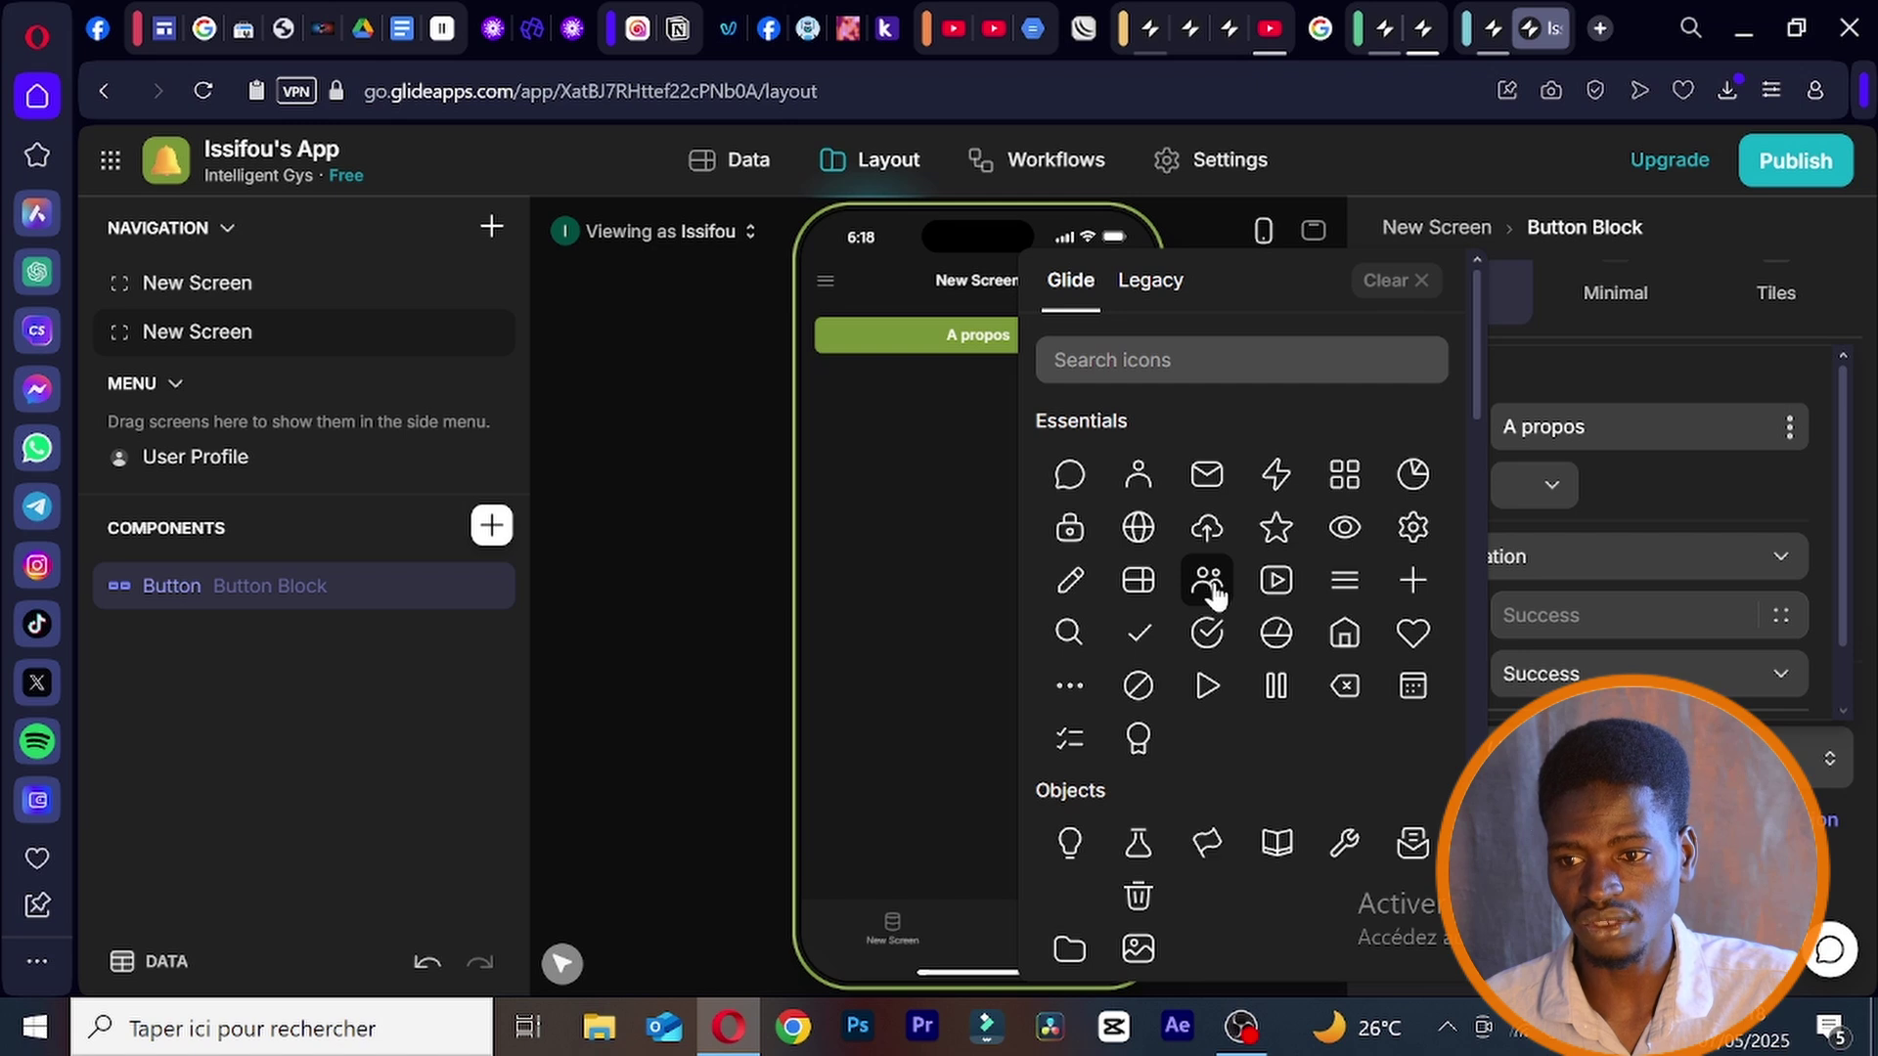
scroll(1269, 749, down, 10)
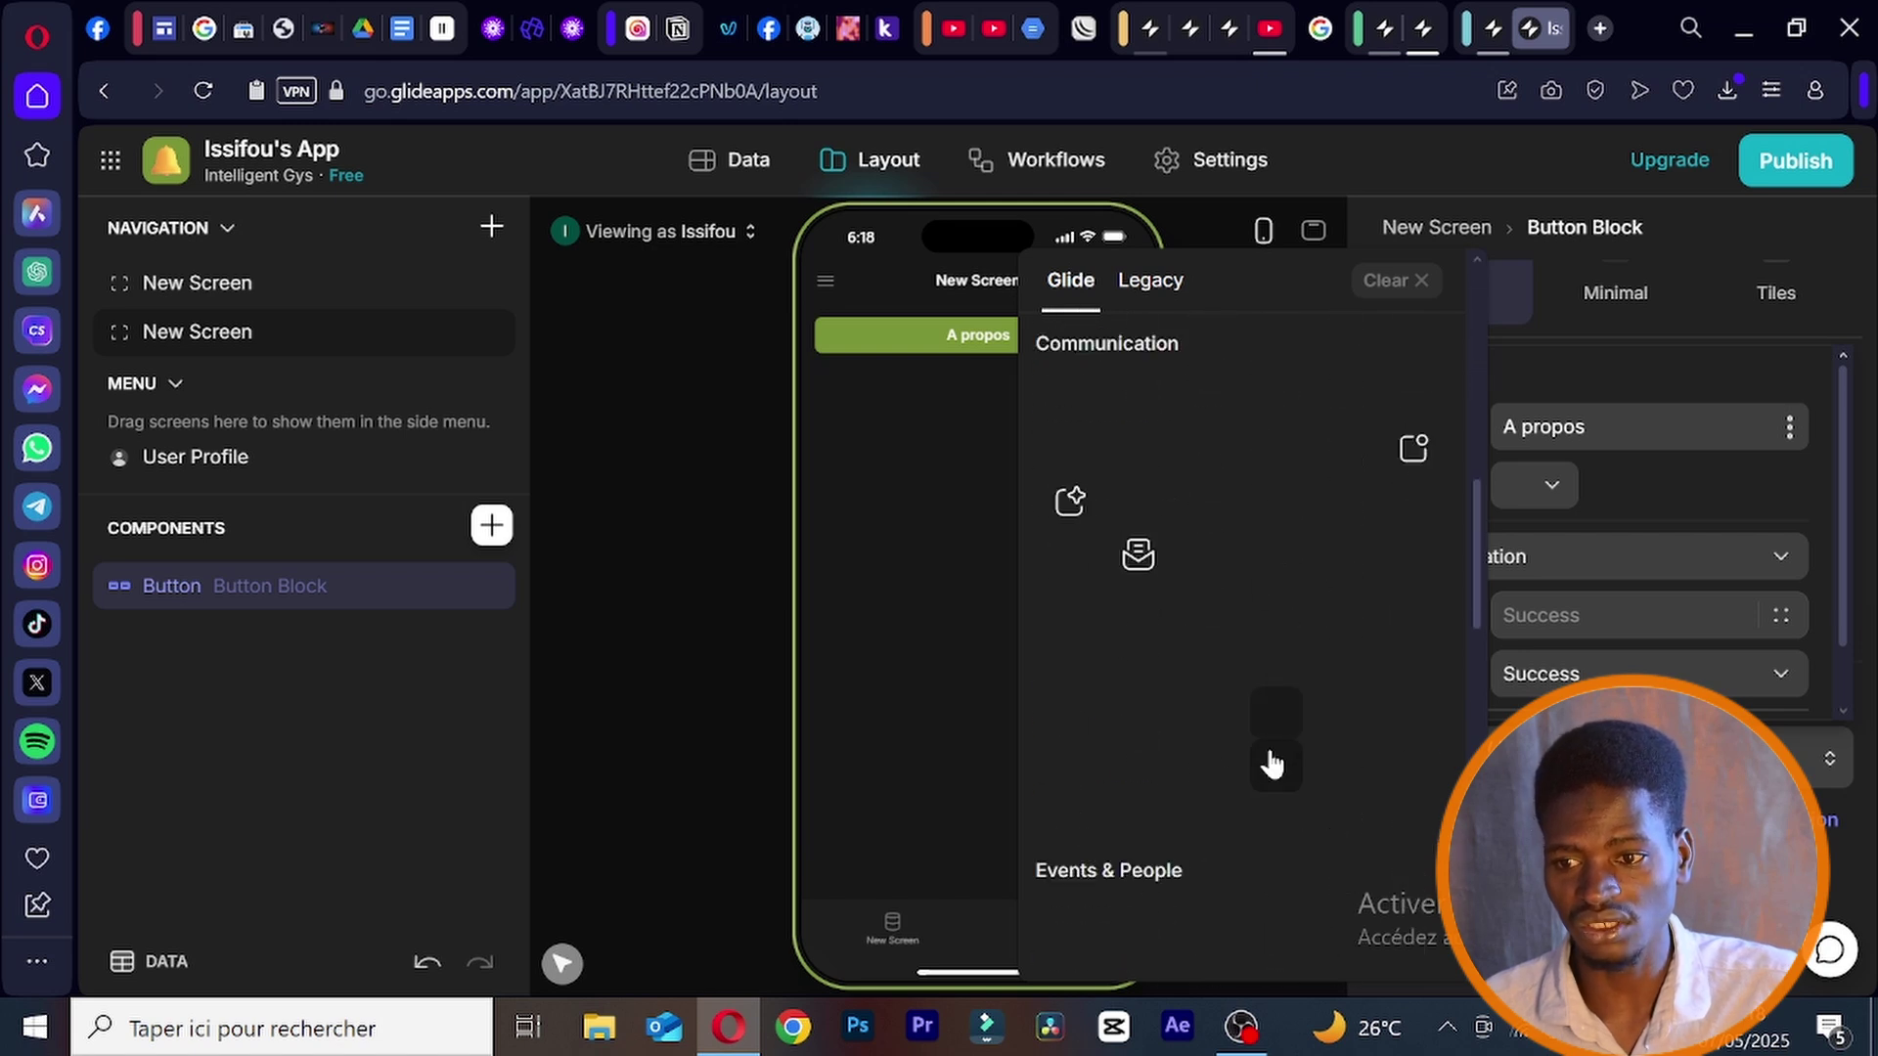
scroll(1269, 743, up, 10)
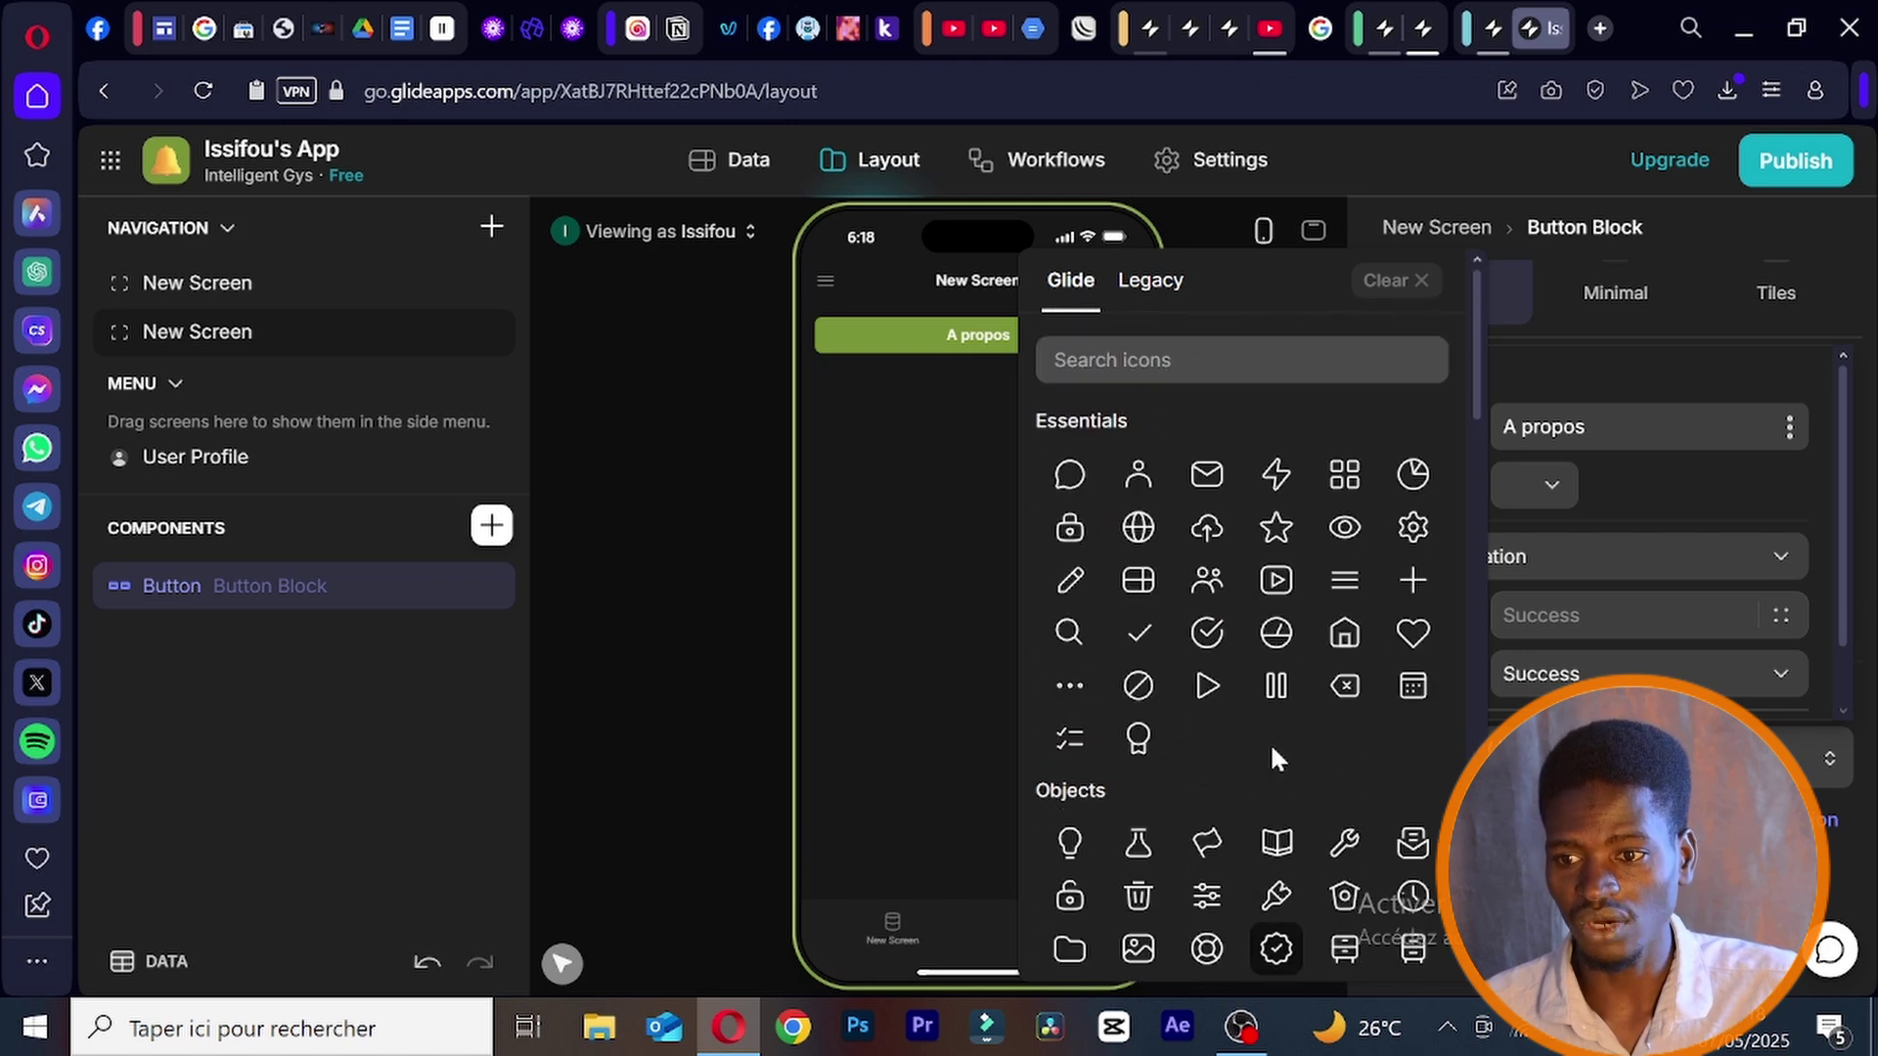
click(1211, 583)
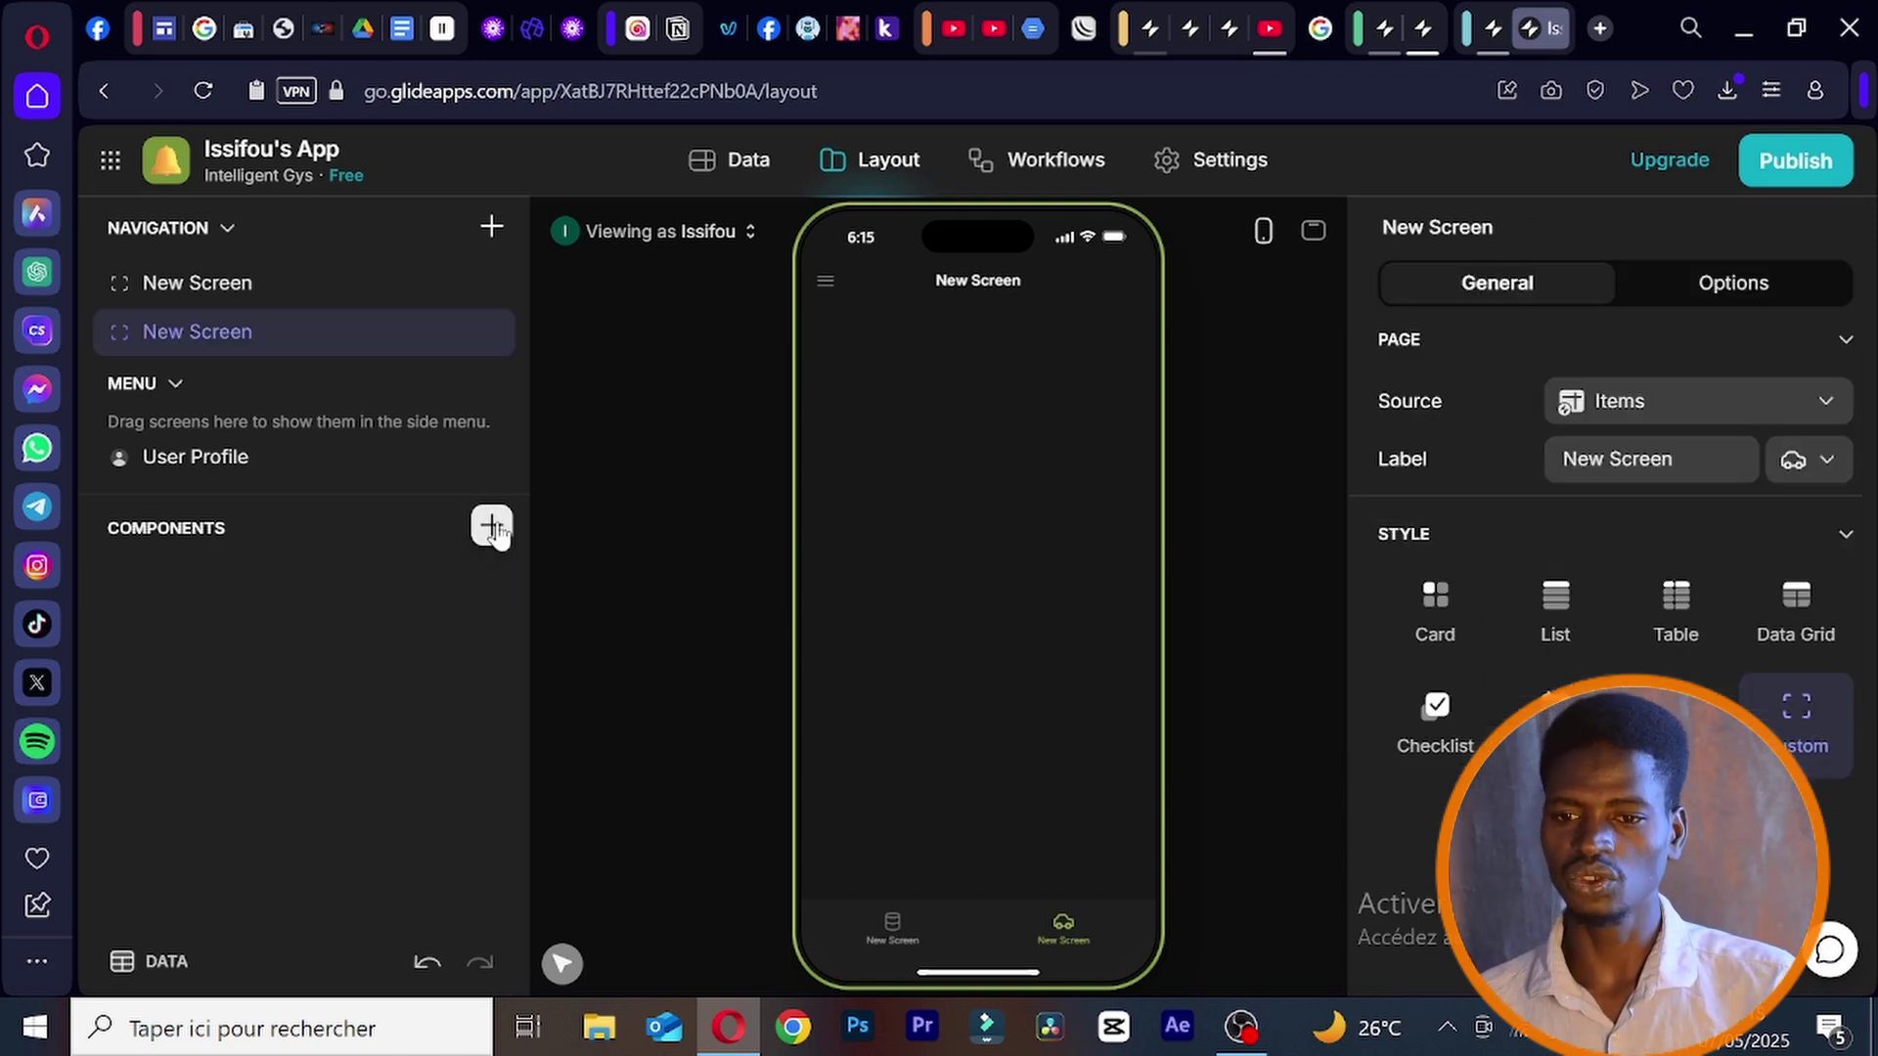
- Insert a Button component from the Actions group on the empty second custom screen
click(496, 531)
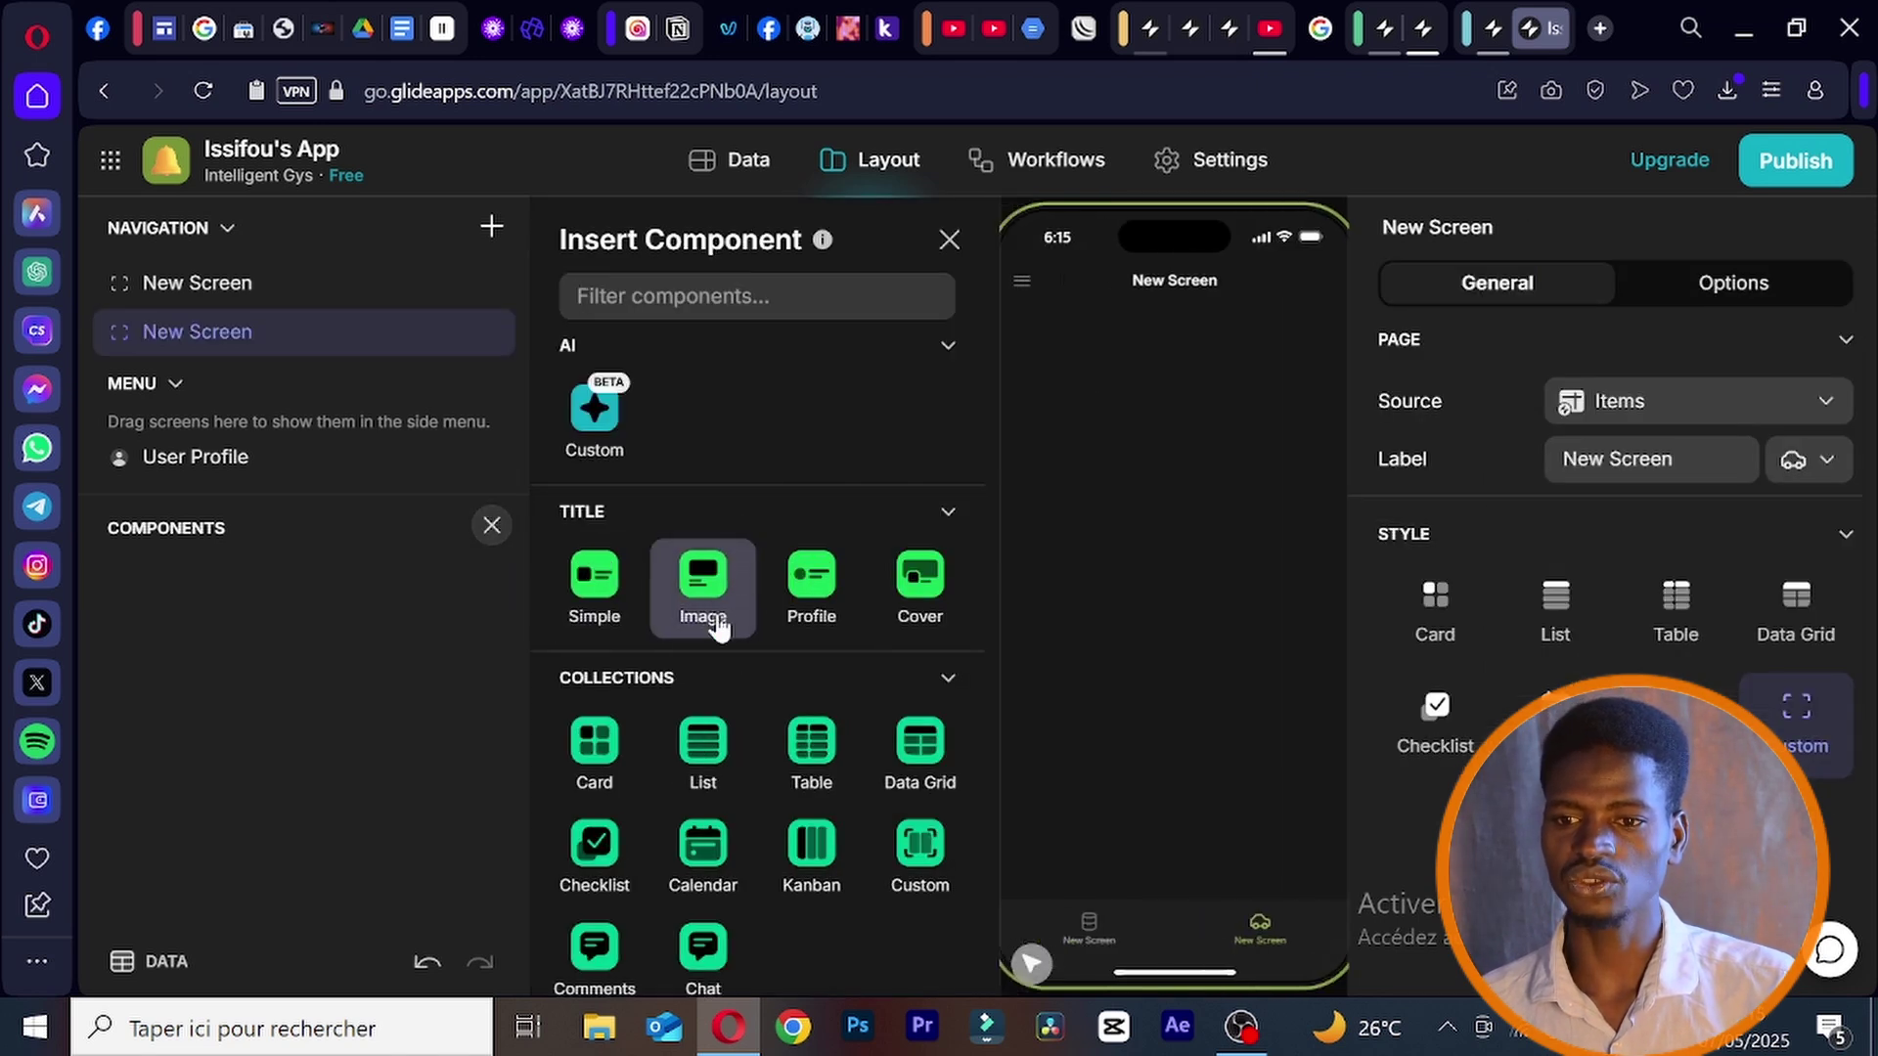
scroll(719, 621, down, 8)
scroll(717, 613, down, 5)
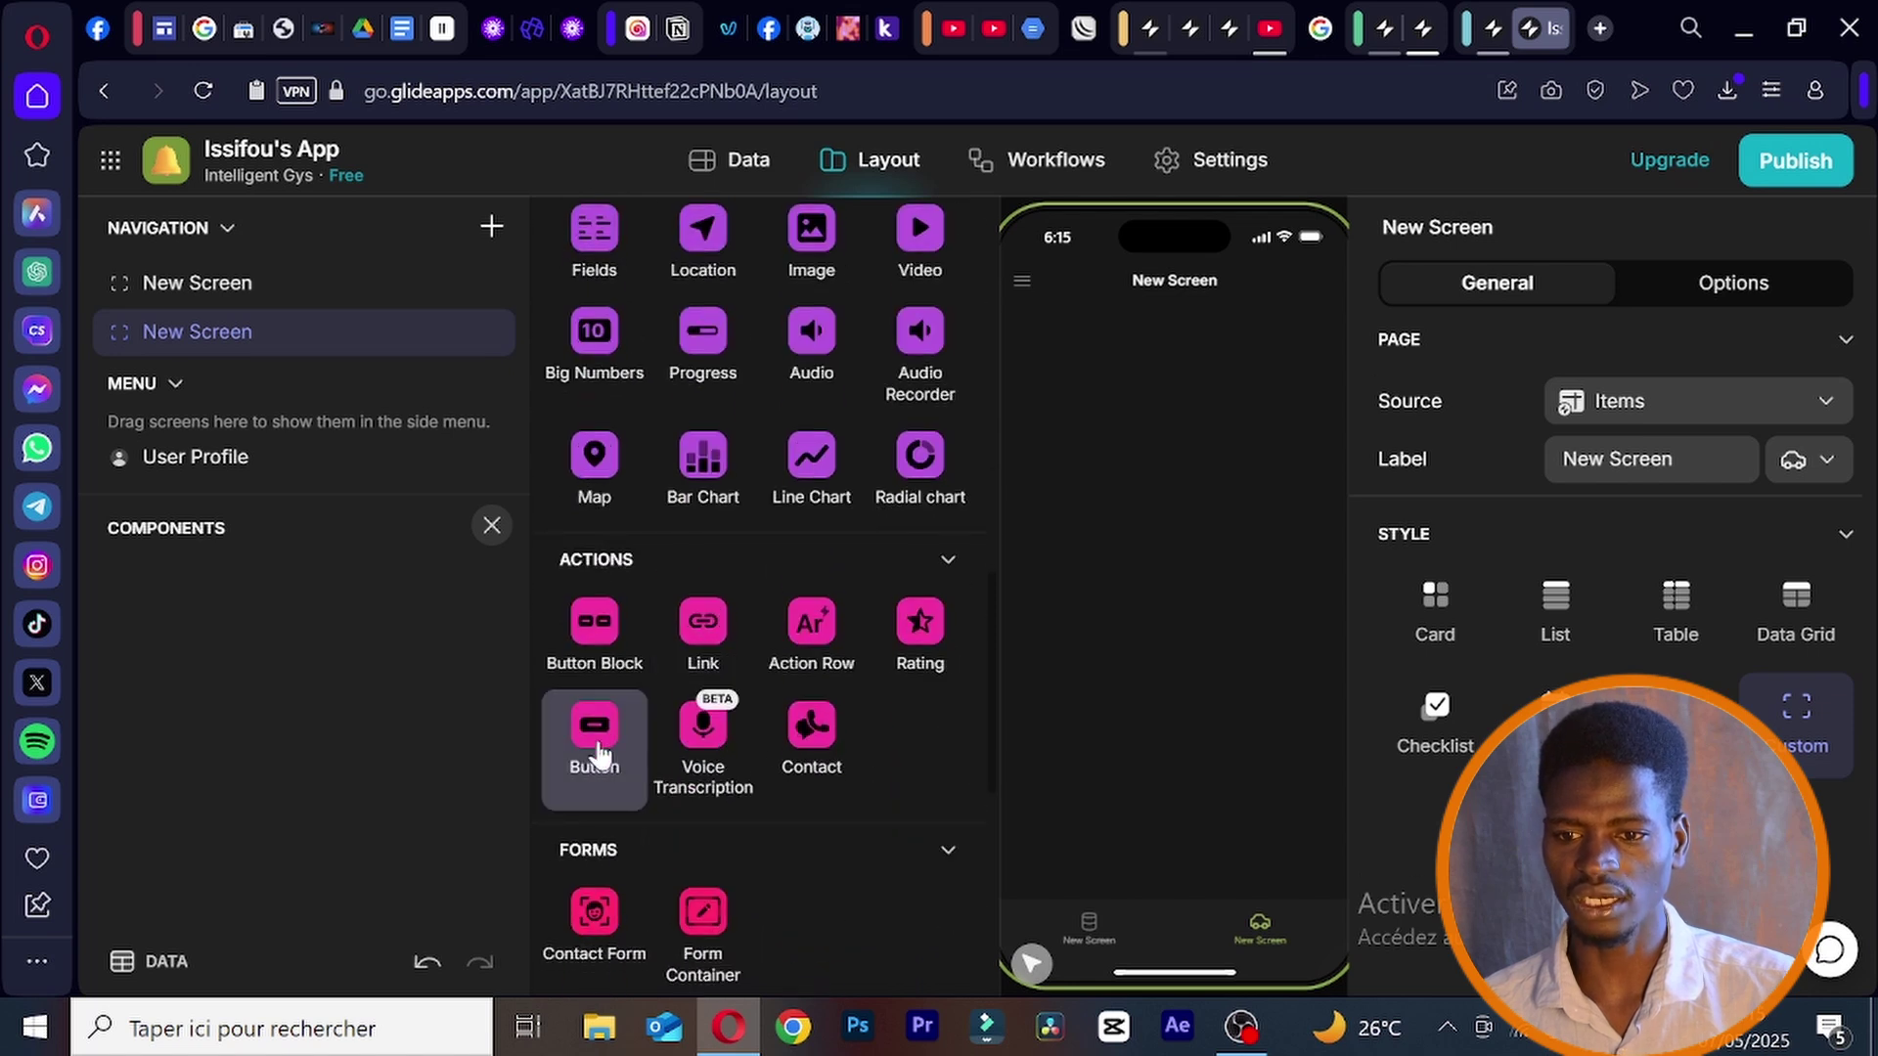
click(596, 741)
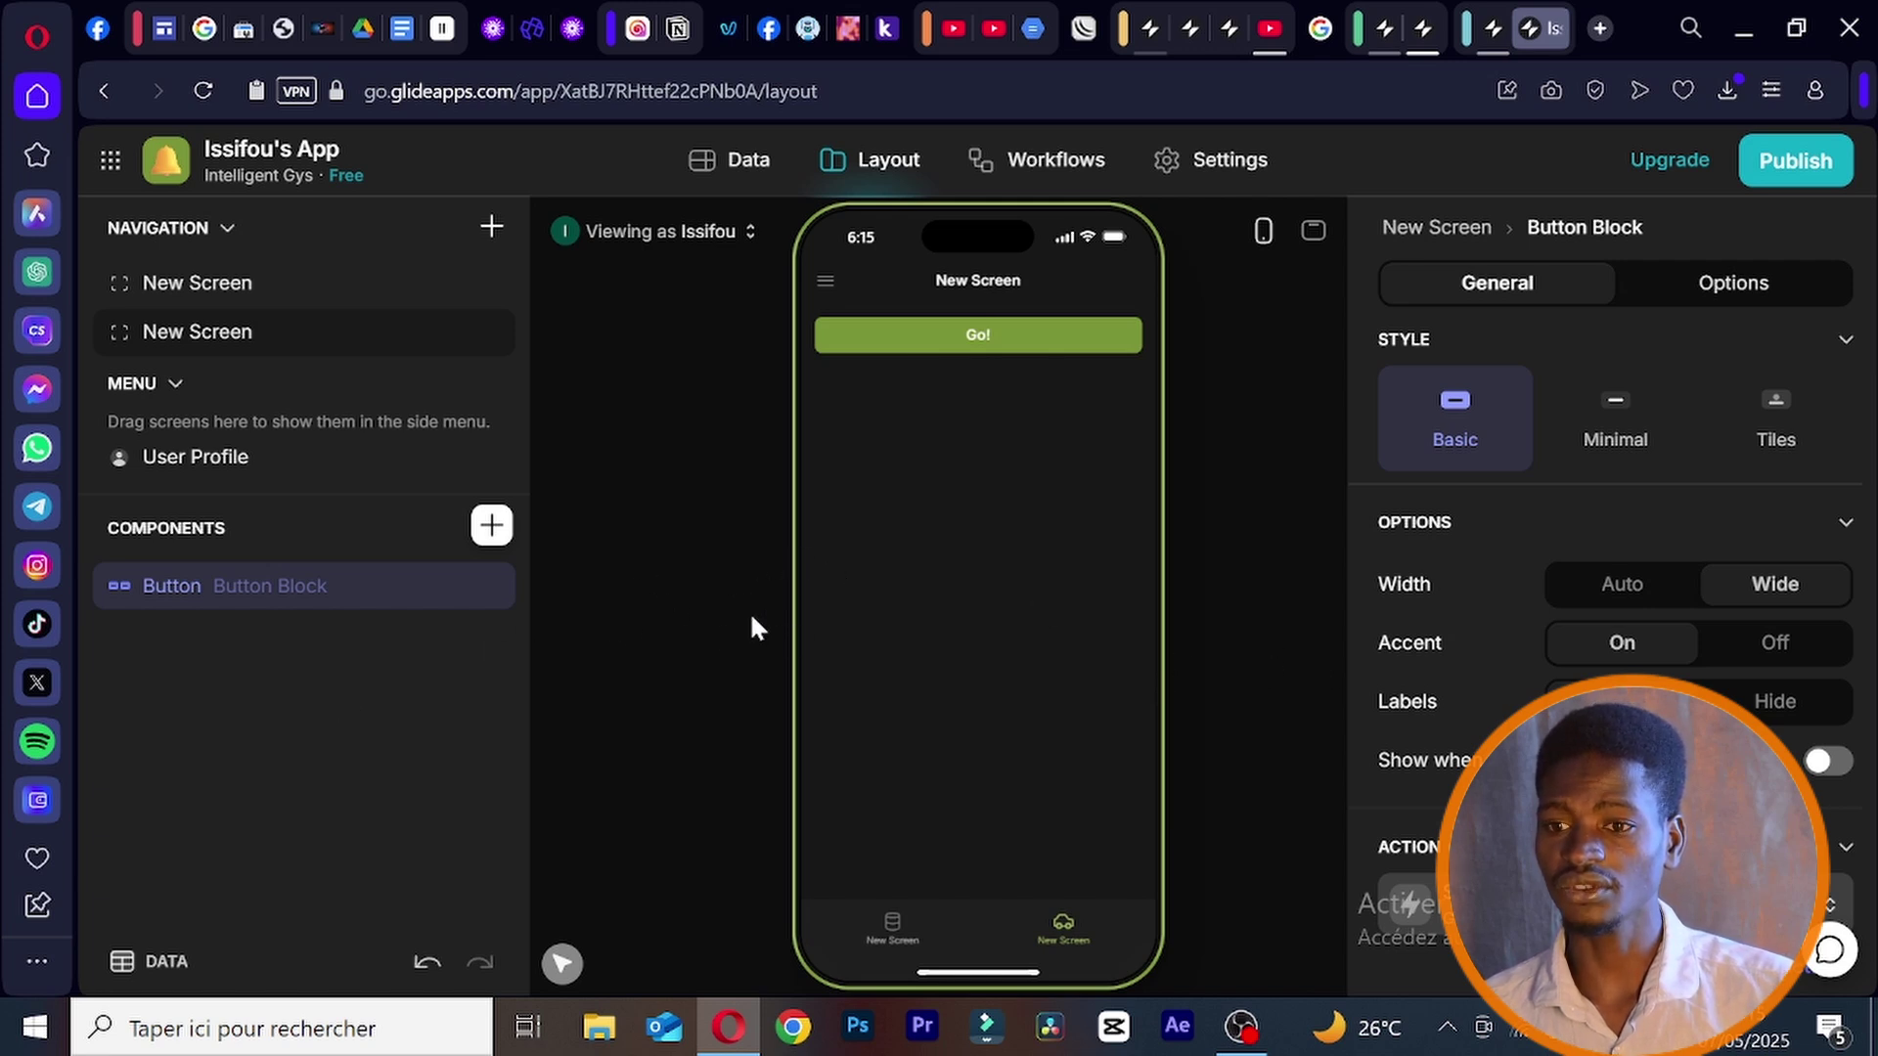
- Open the new button's component name, leave it unchanged, and review its style, display options and action settings
double_click(337, 602)
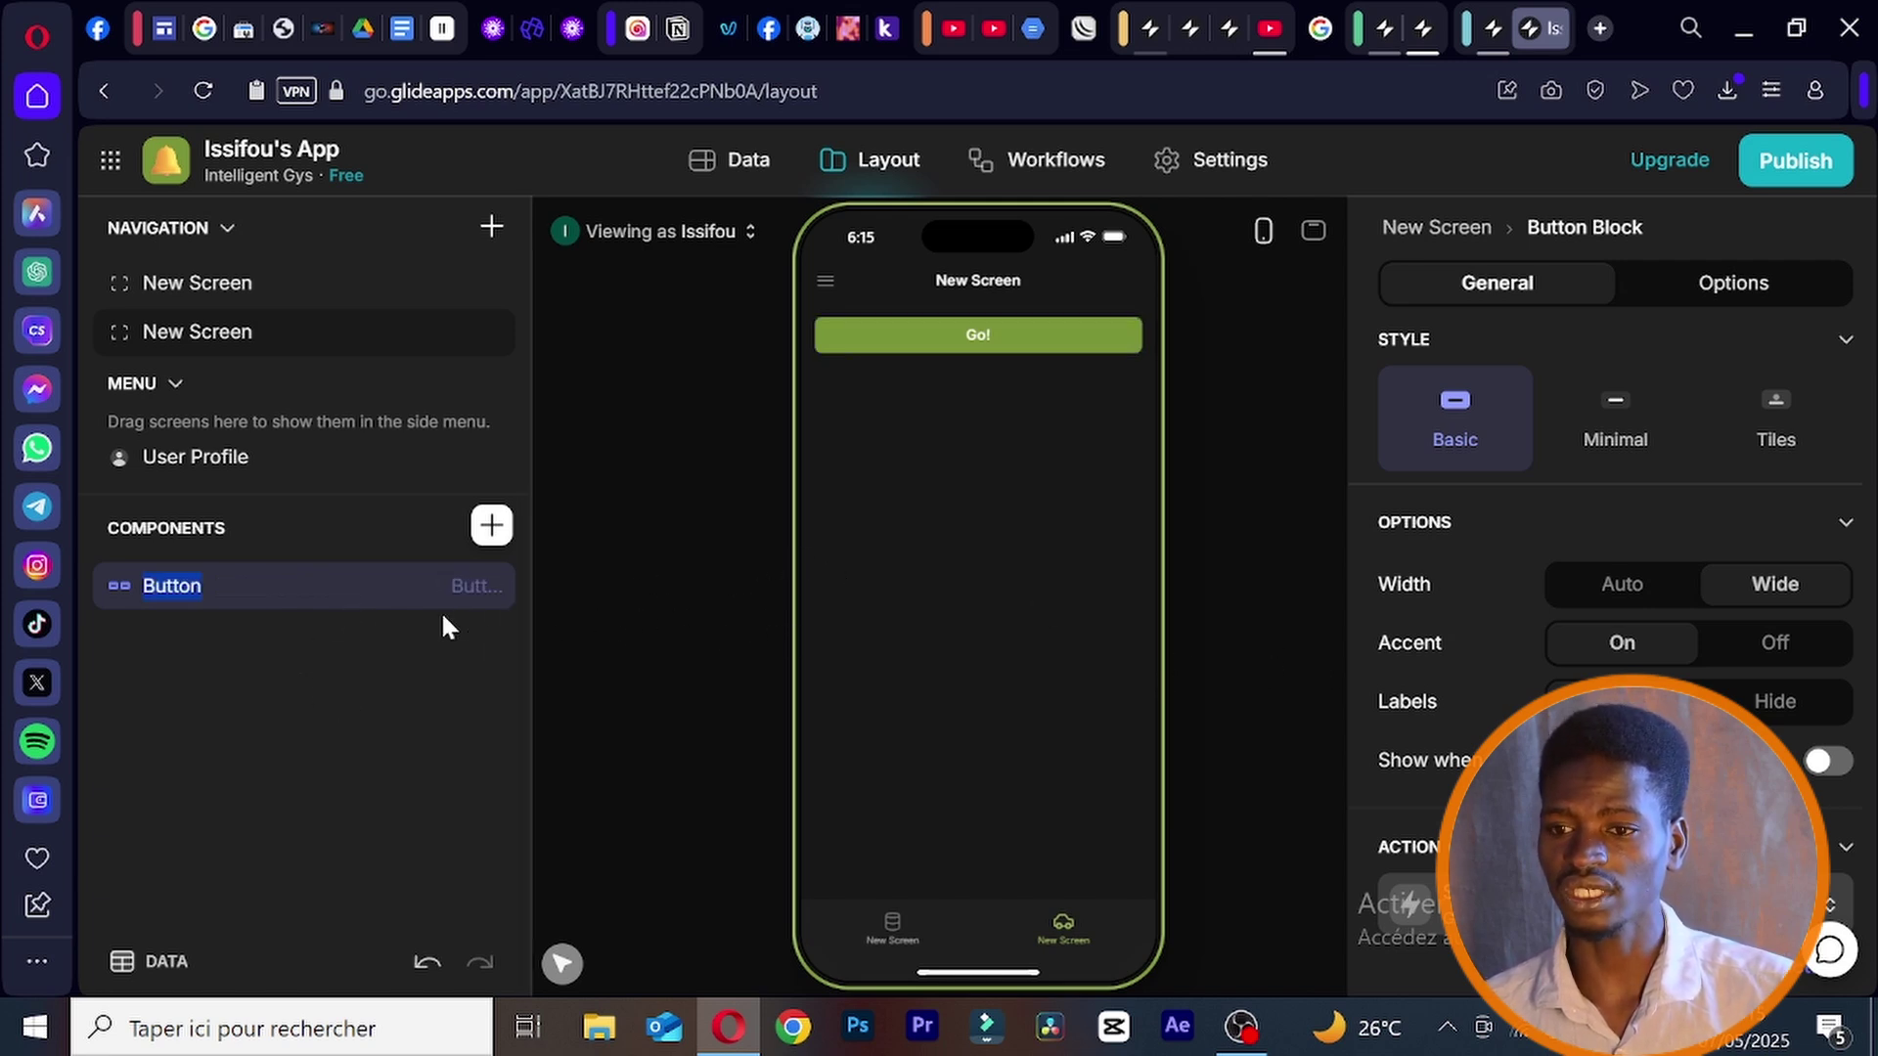
key(Return)
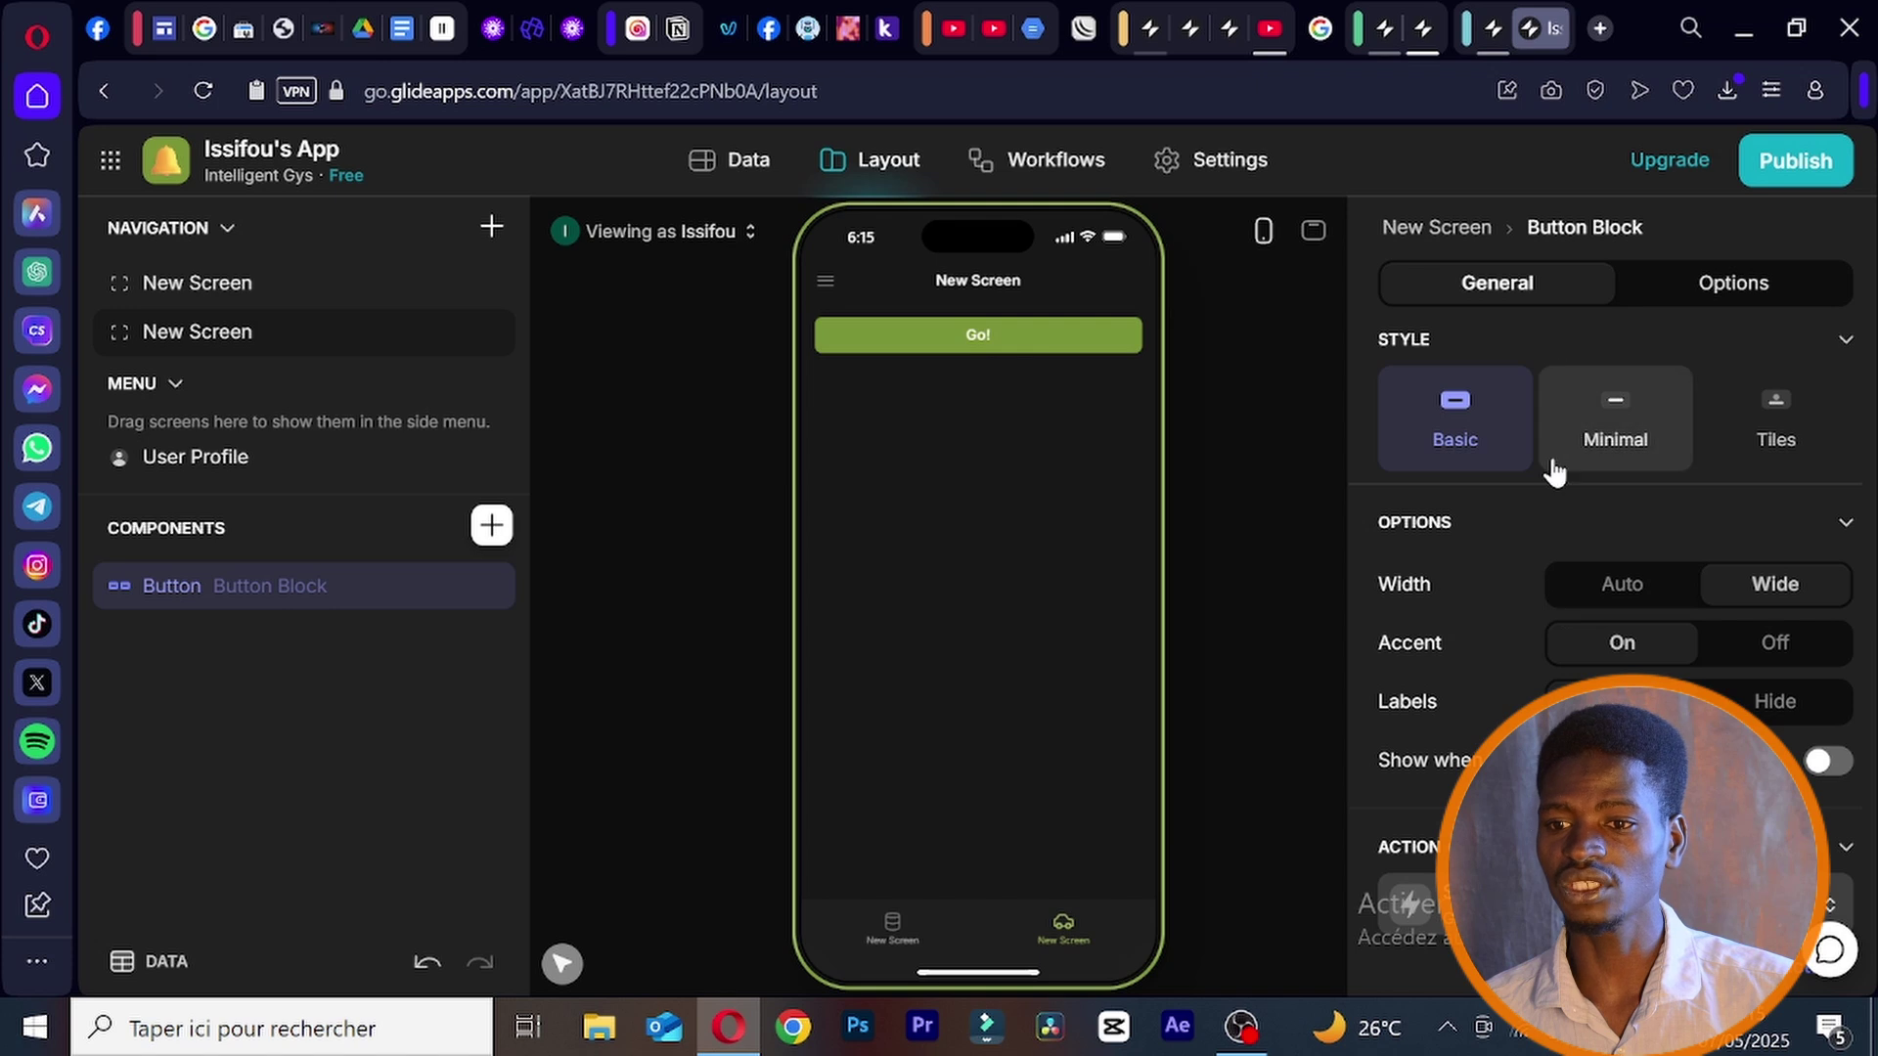
scroll(1553, 469, down, 3)
scroll(1555, 470, up, 3)
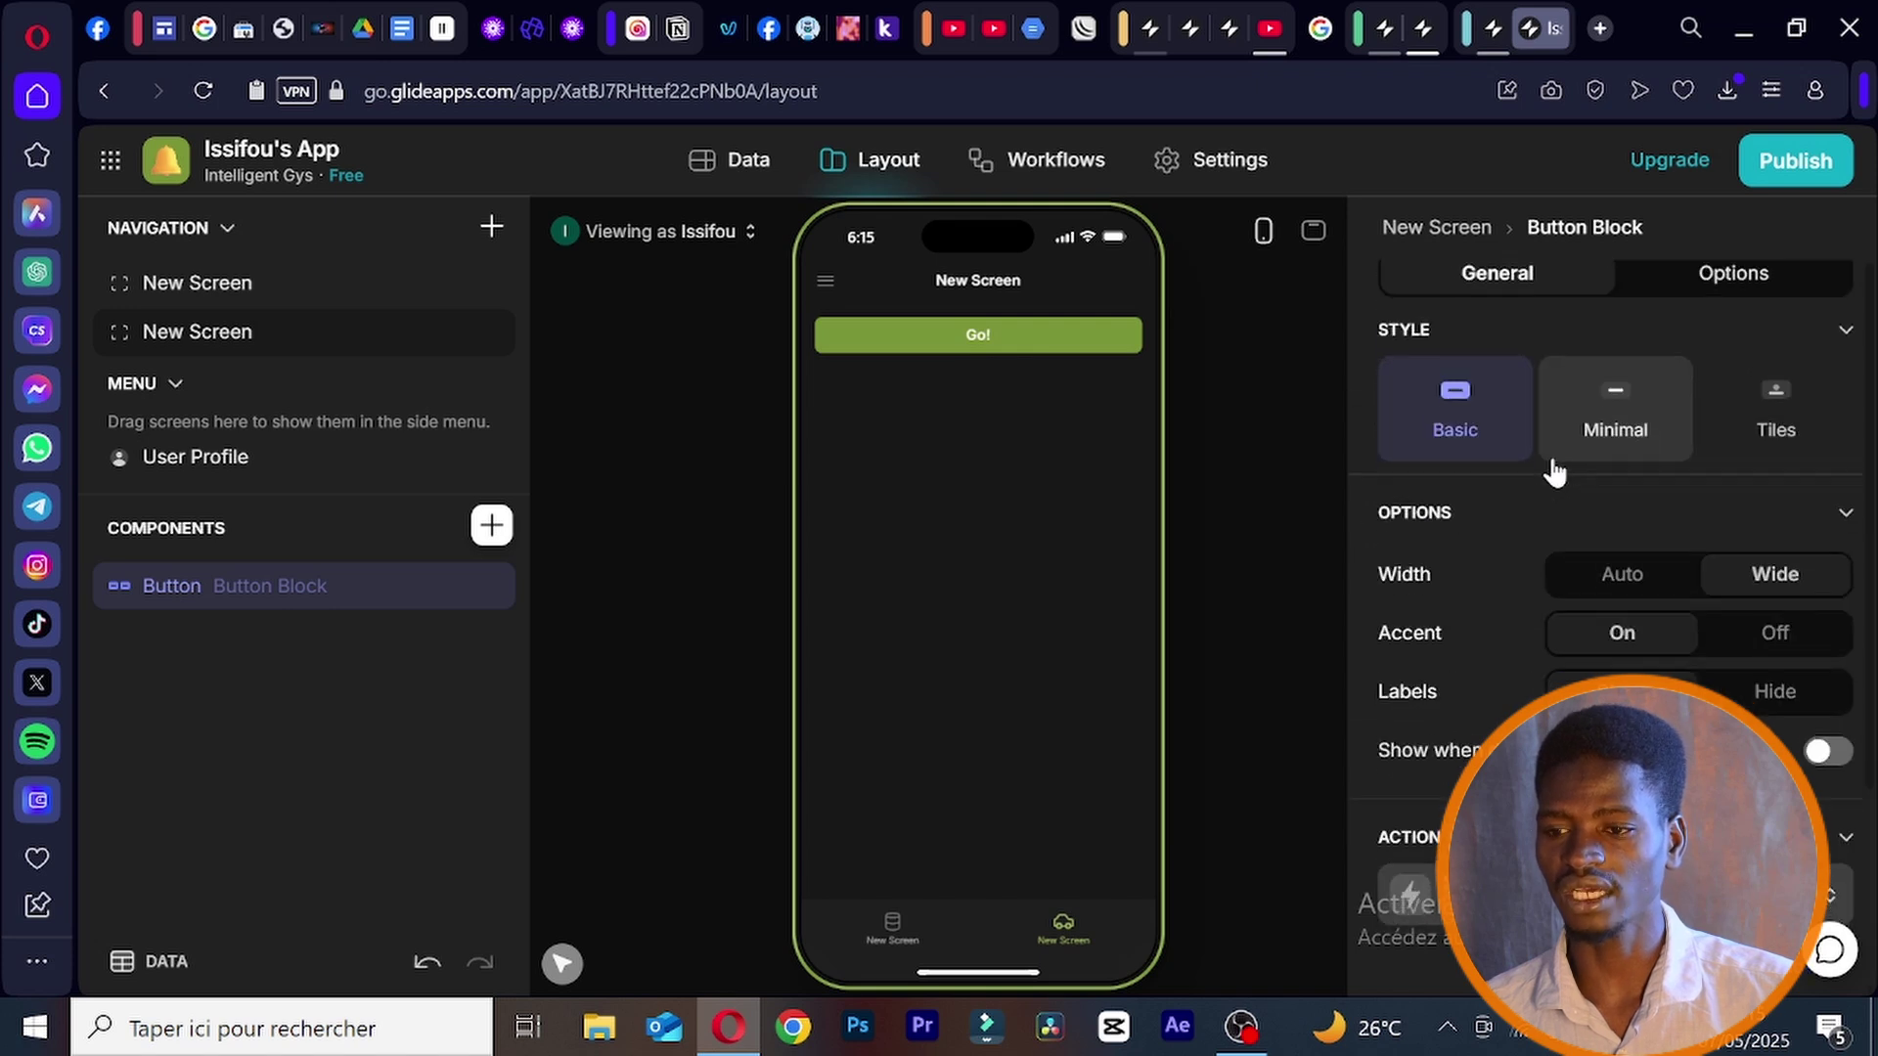
scroll(1555, 472, down, 3)
scroll(1645, 443, up, 3)
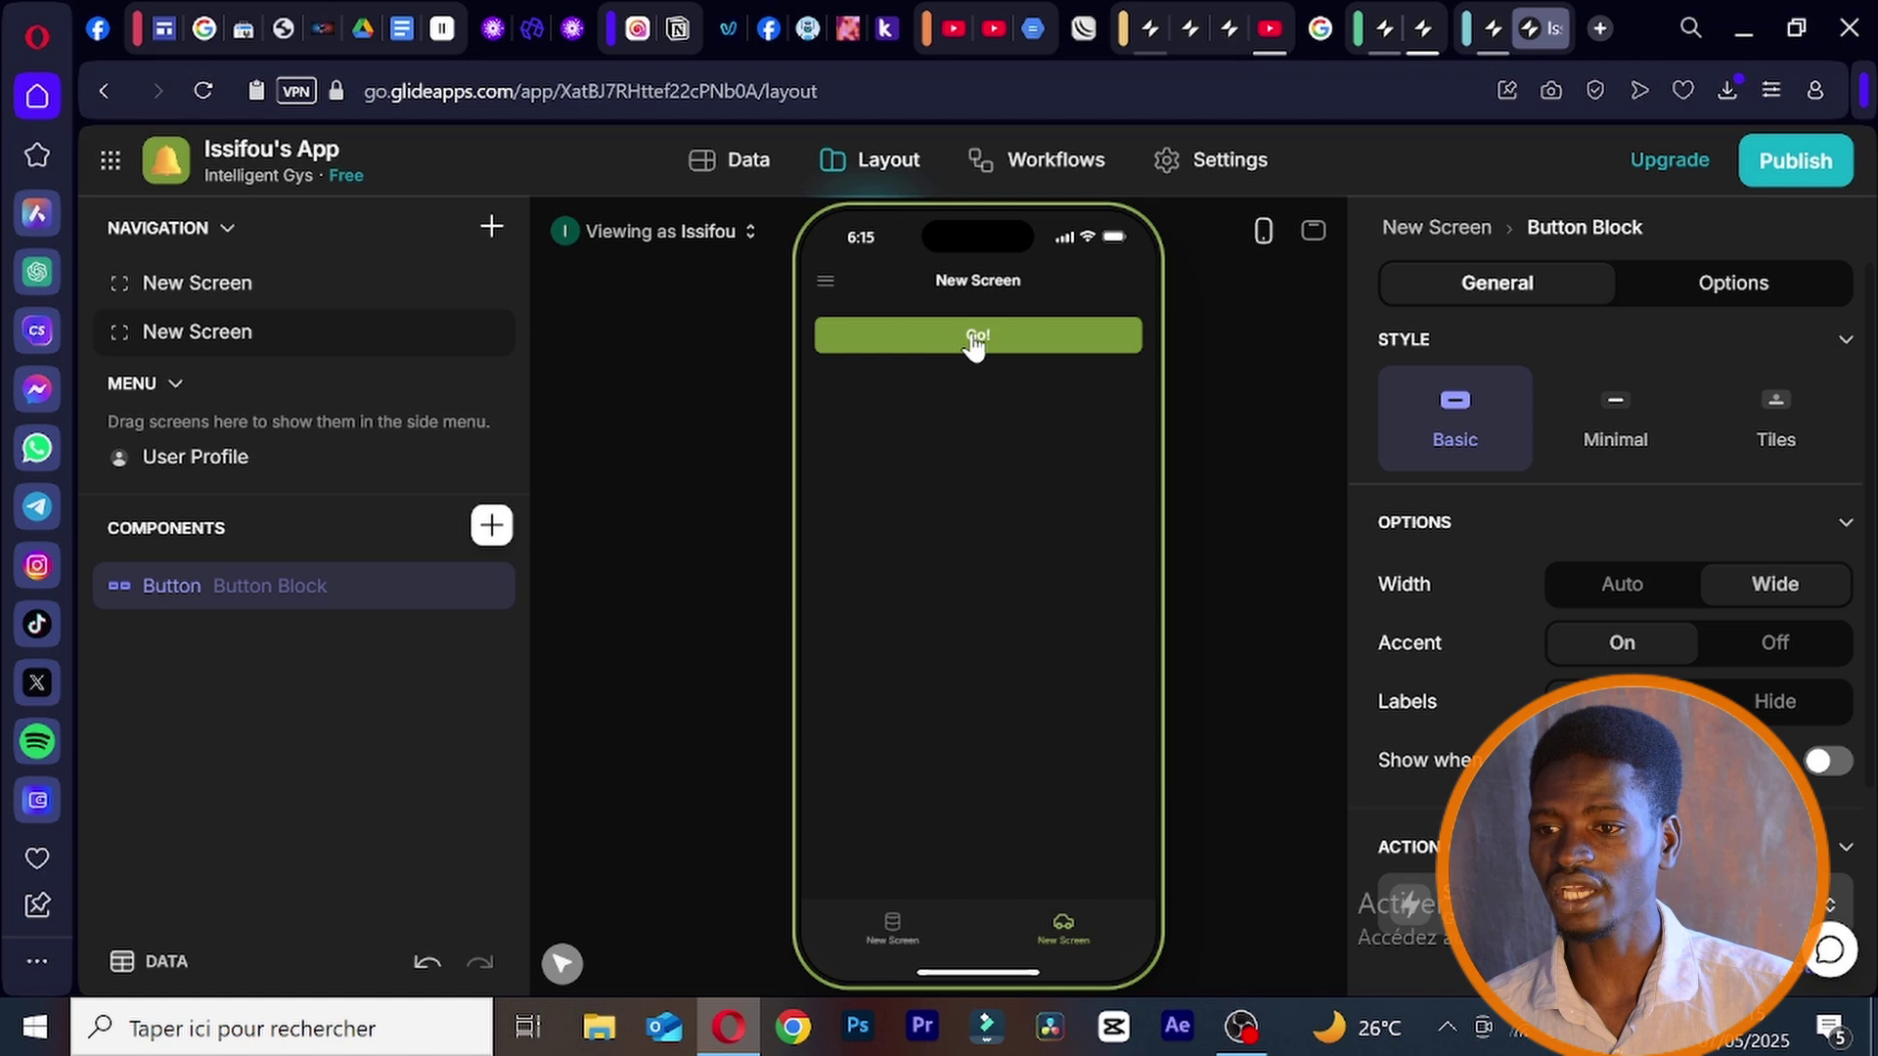
- Try Auto width, Accent Off and hidden labels on the button, returning each option to Wide, On and Show
click(1652, 606)
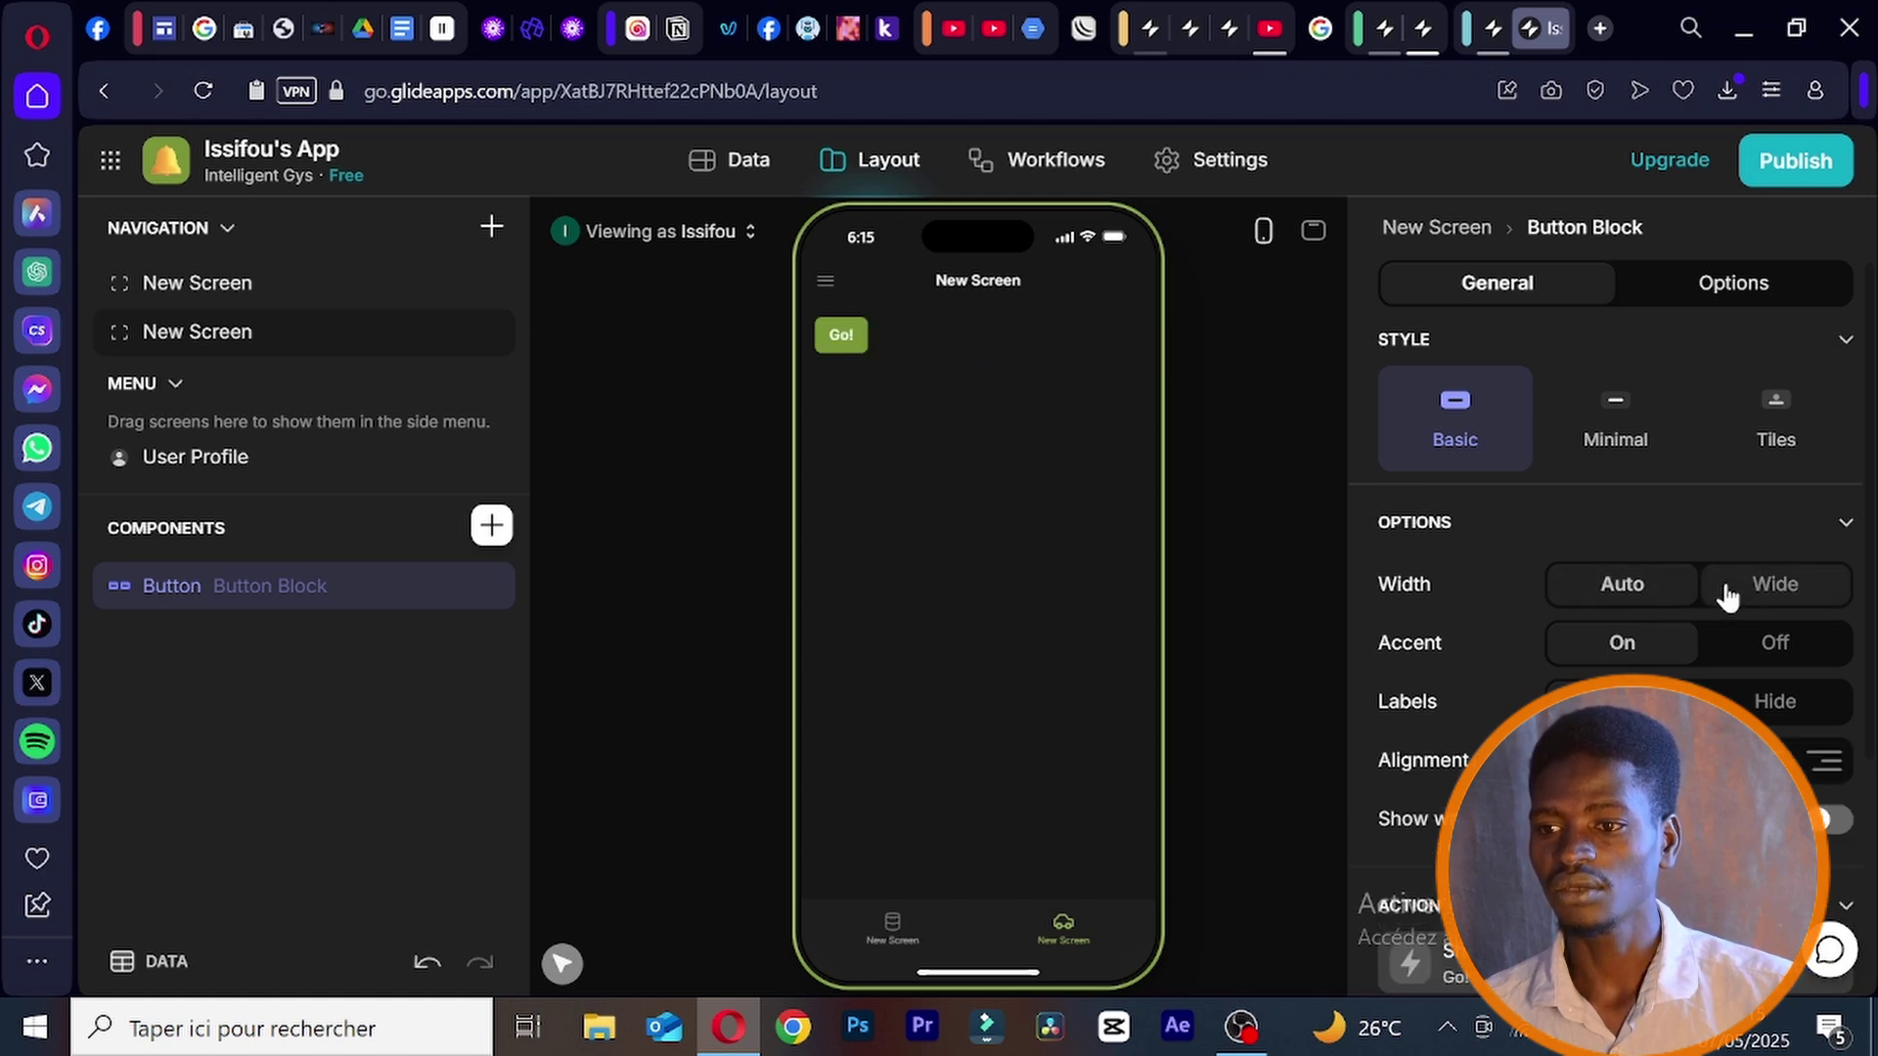
click(1773, 591)
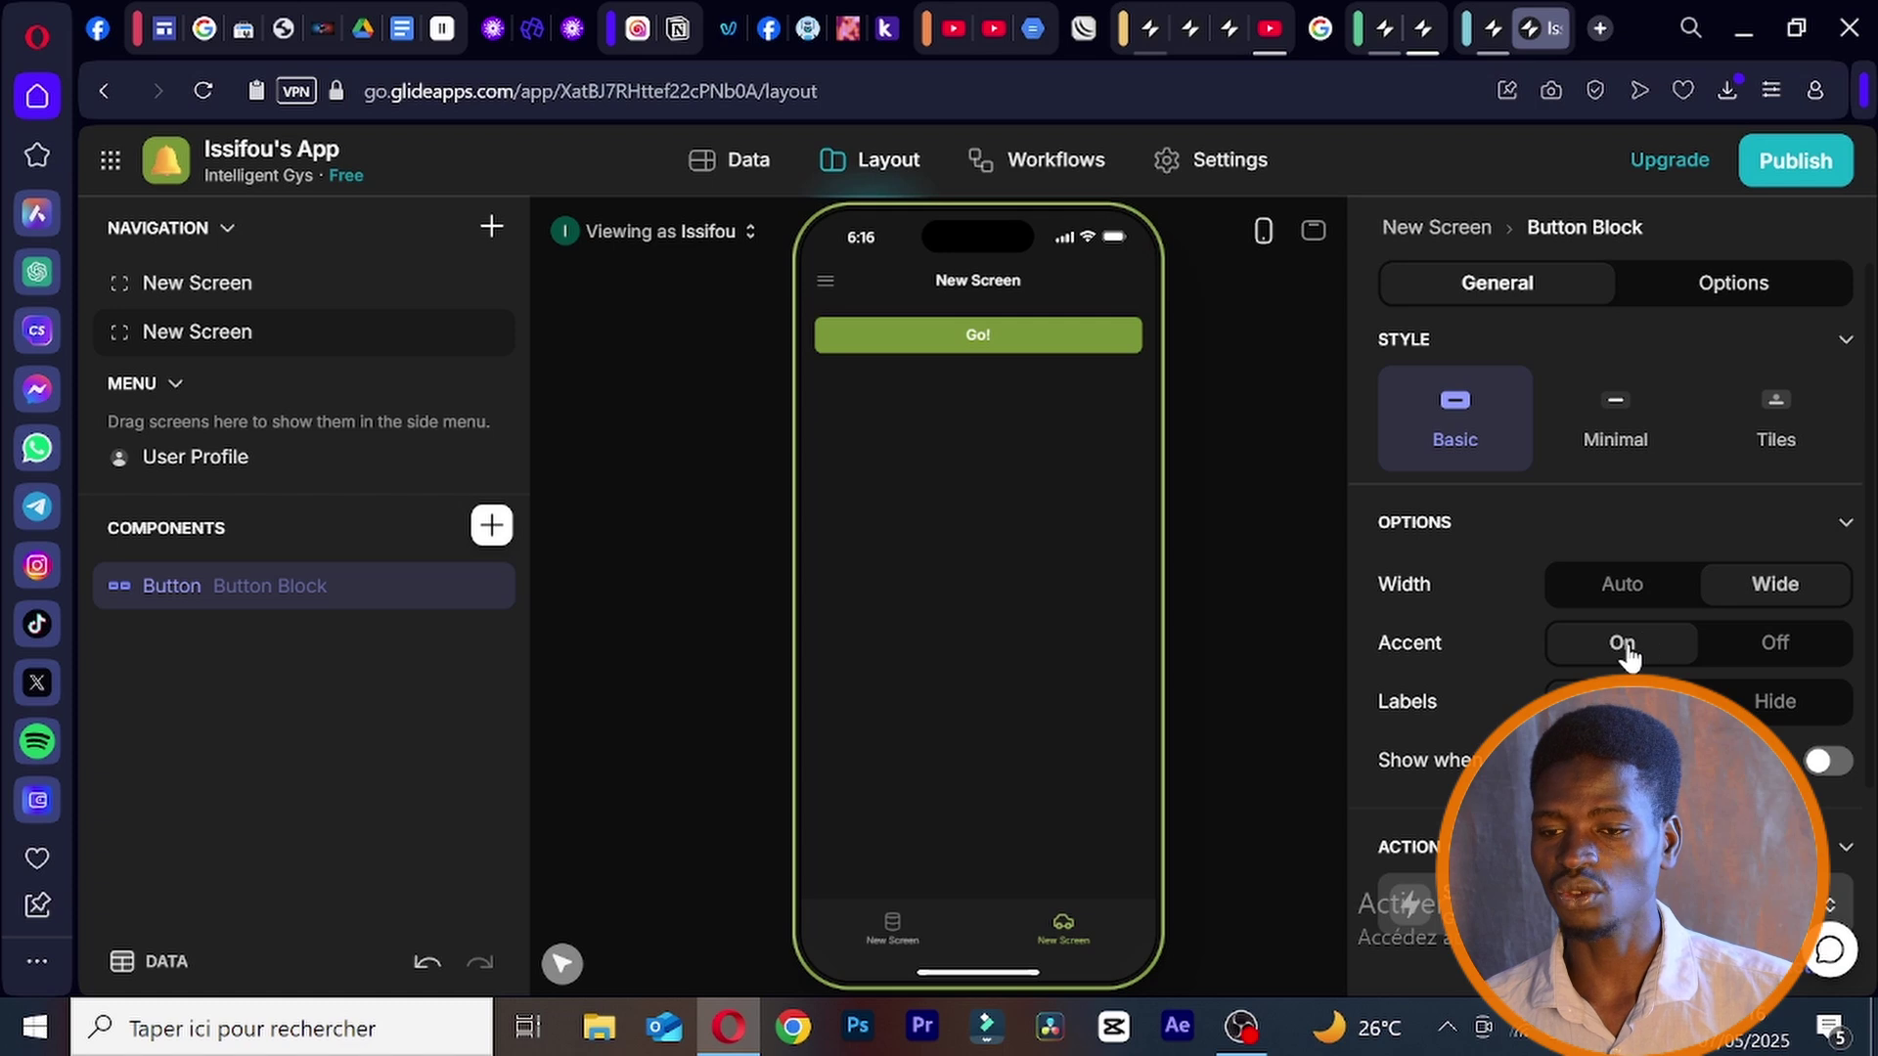
click(1766, 646)
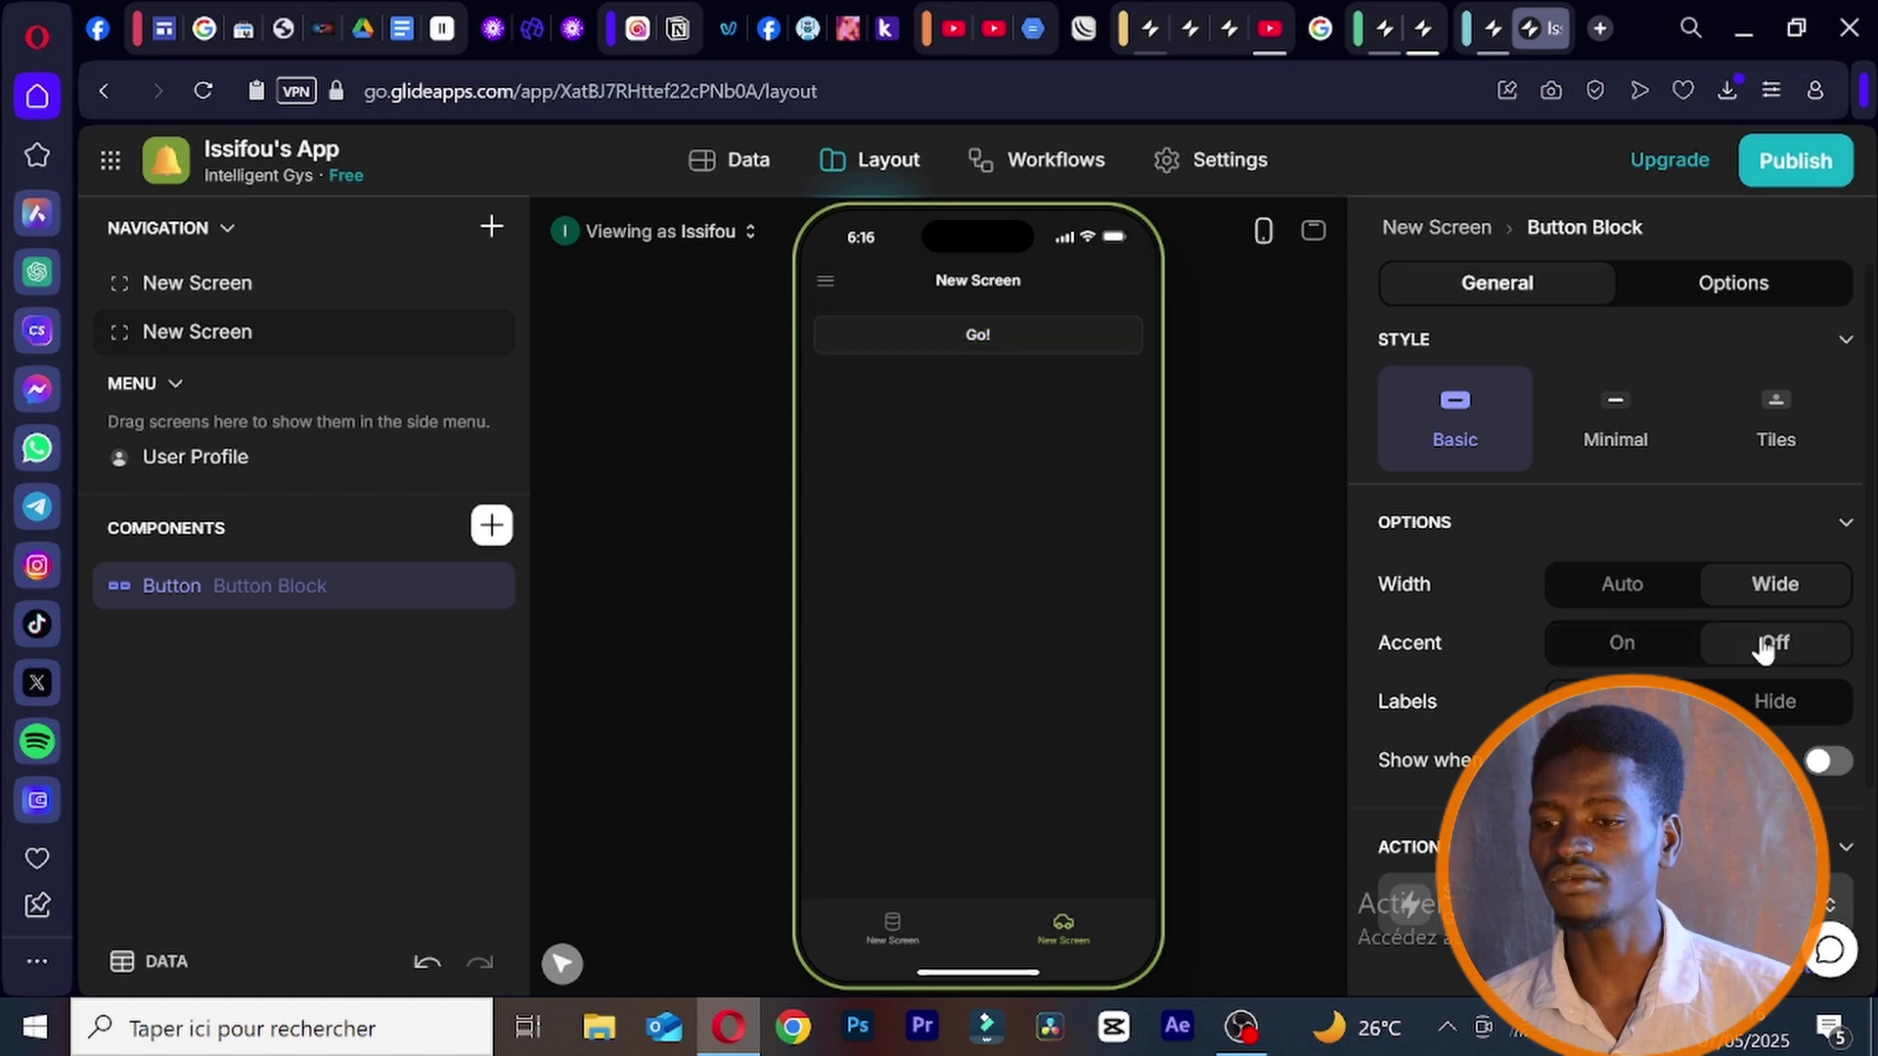
click(1669, 651)
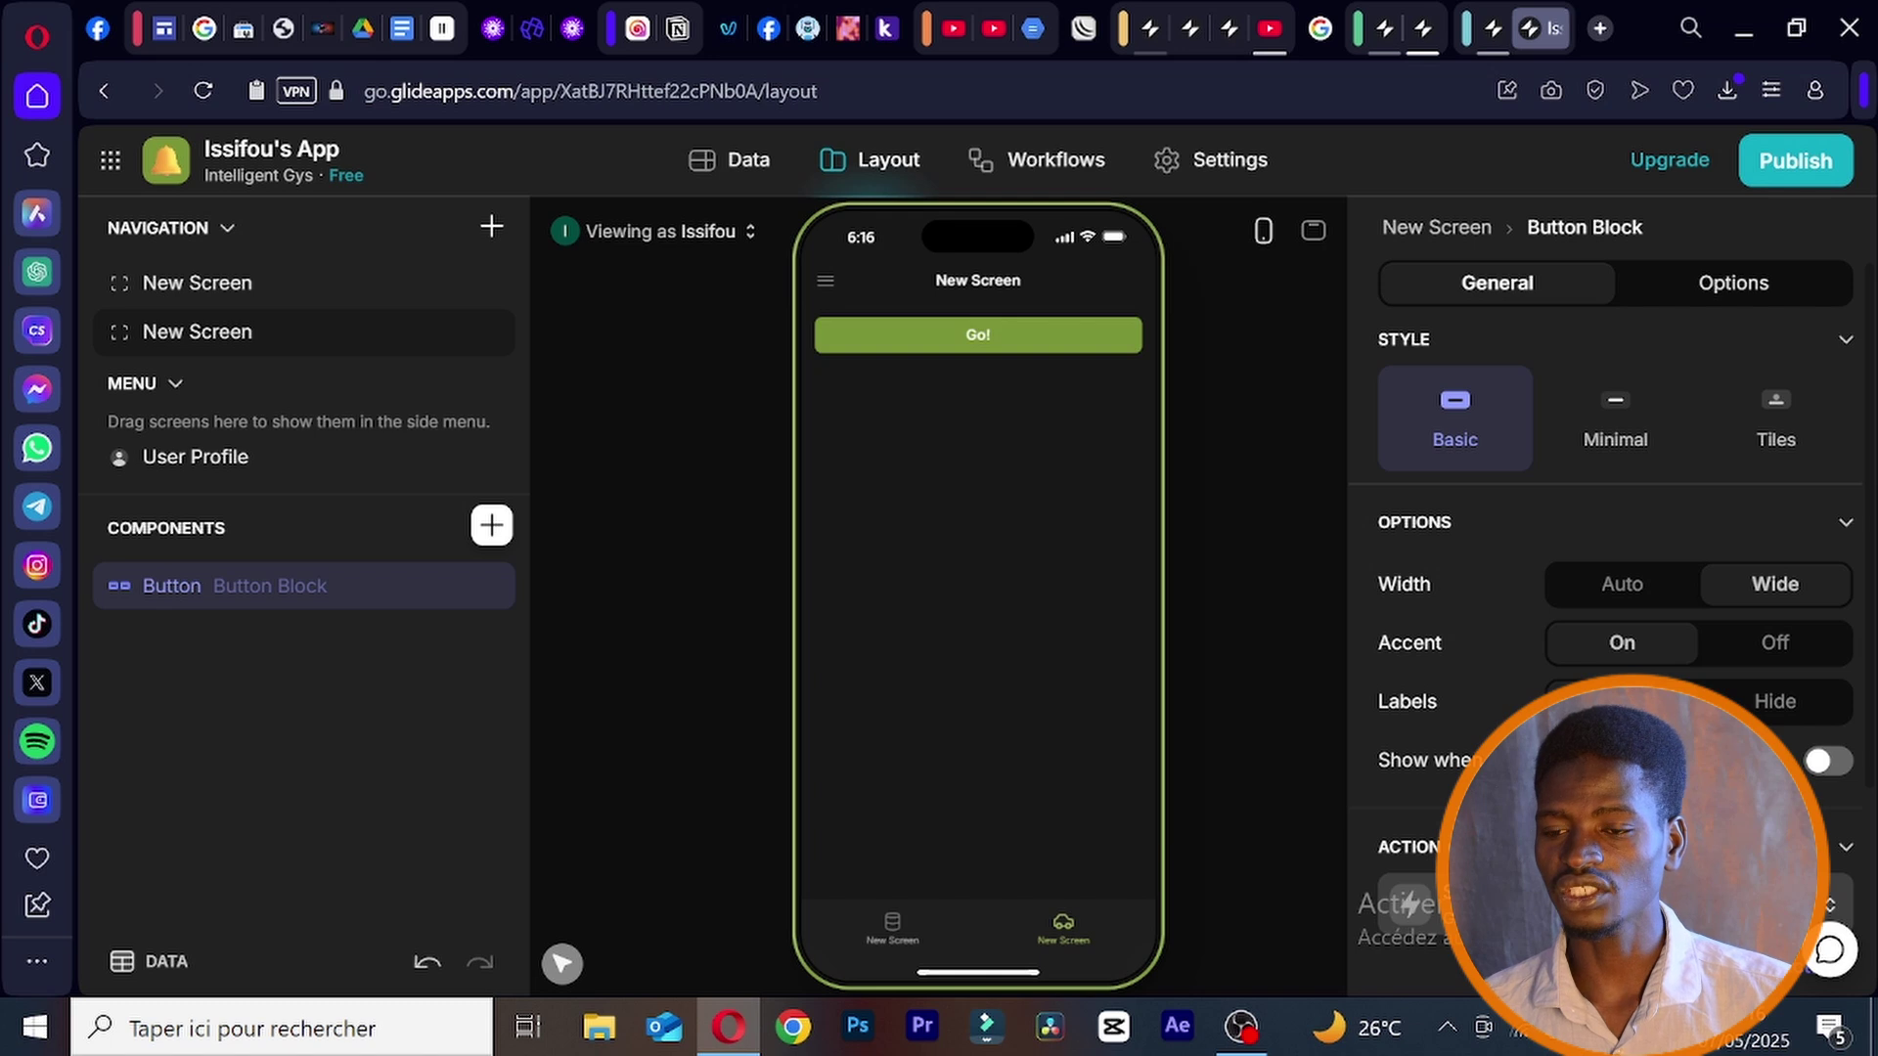
click(1773, 706)
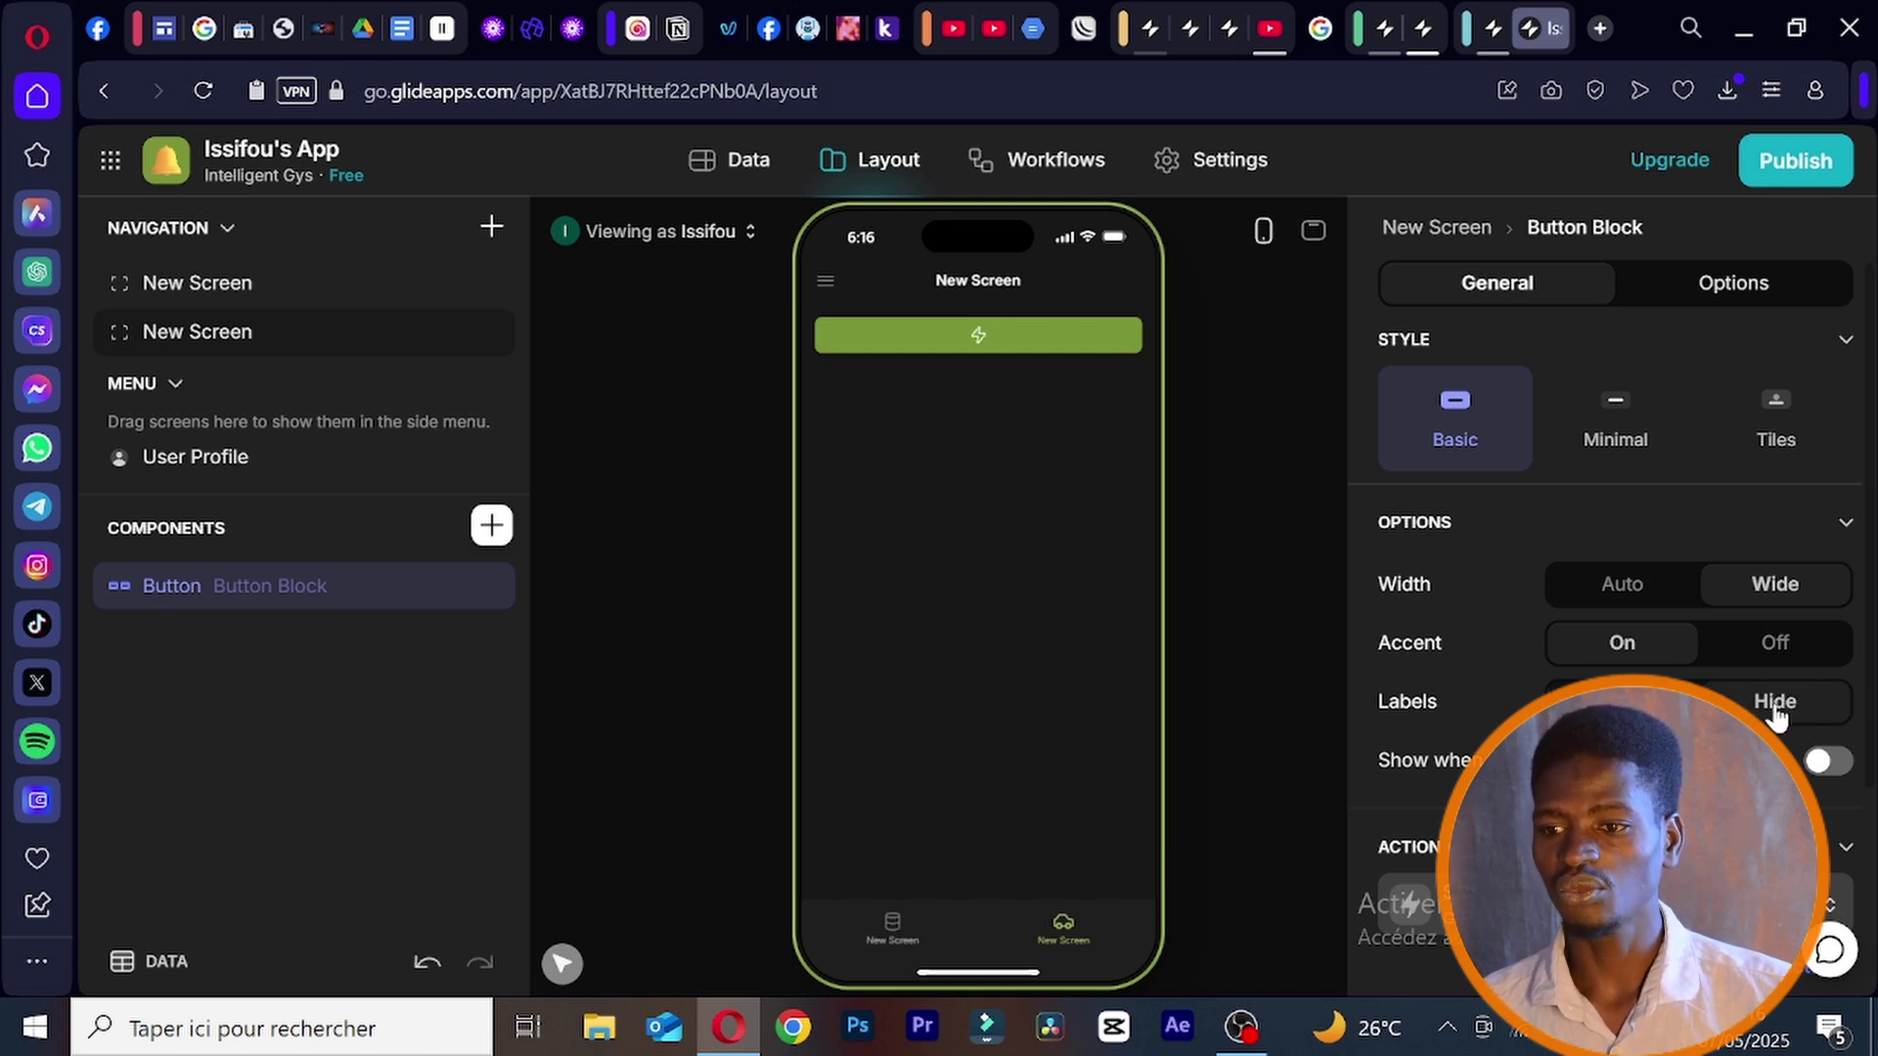
click(1774, 706)
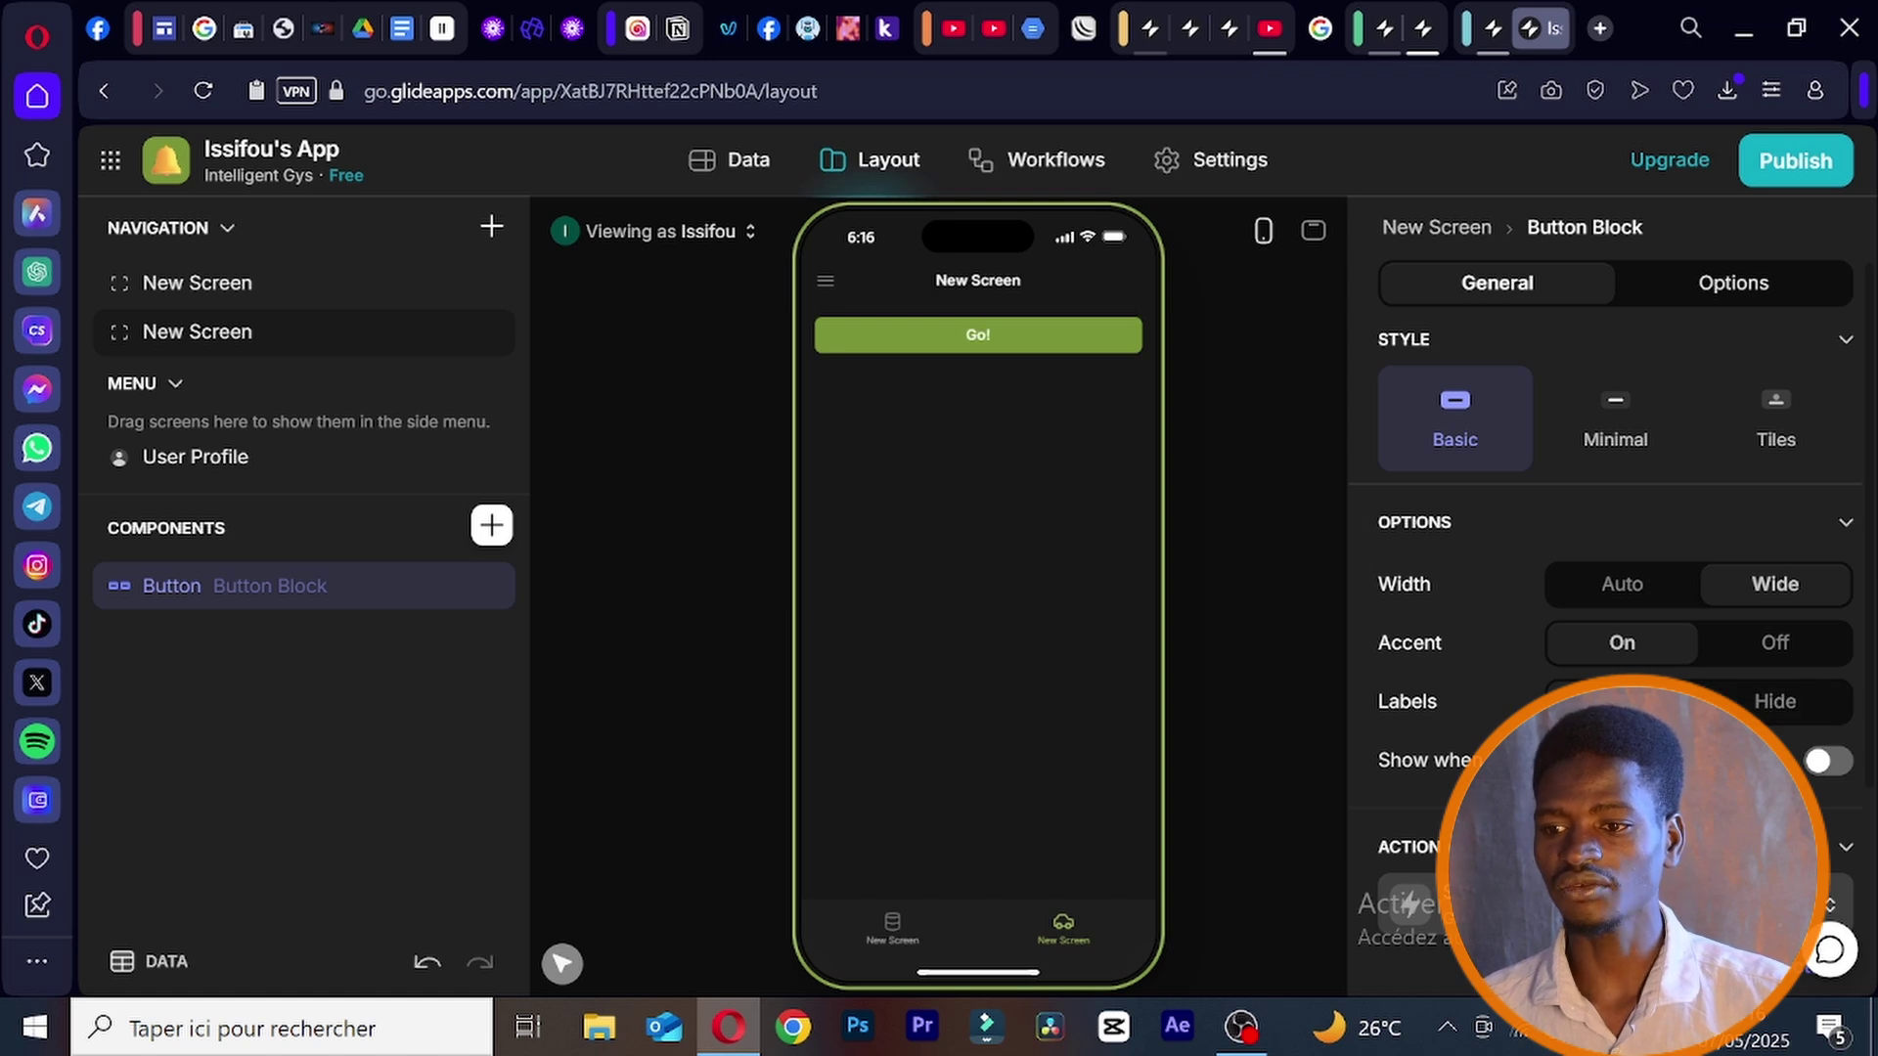
scroll(1614, 587, down, 2)
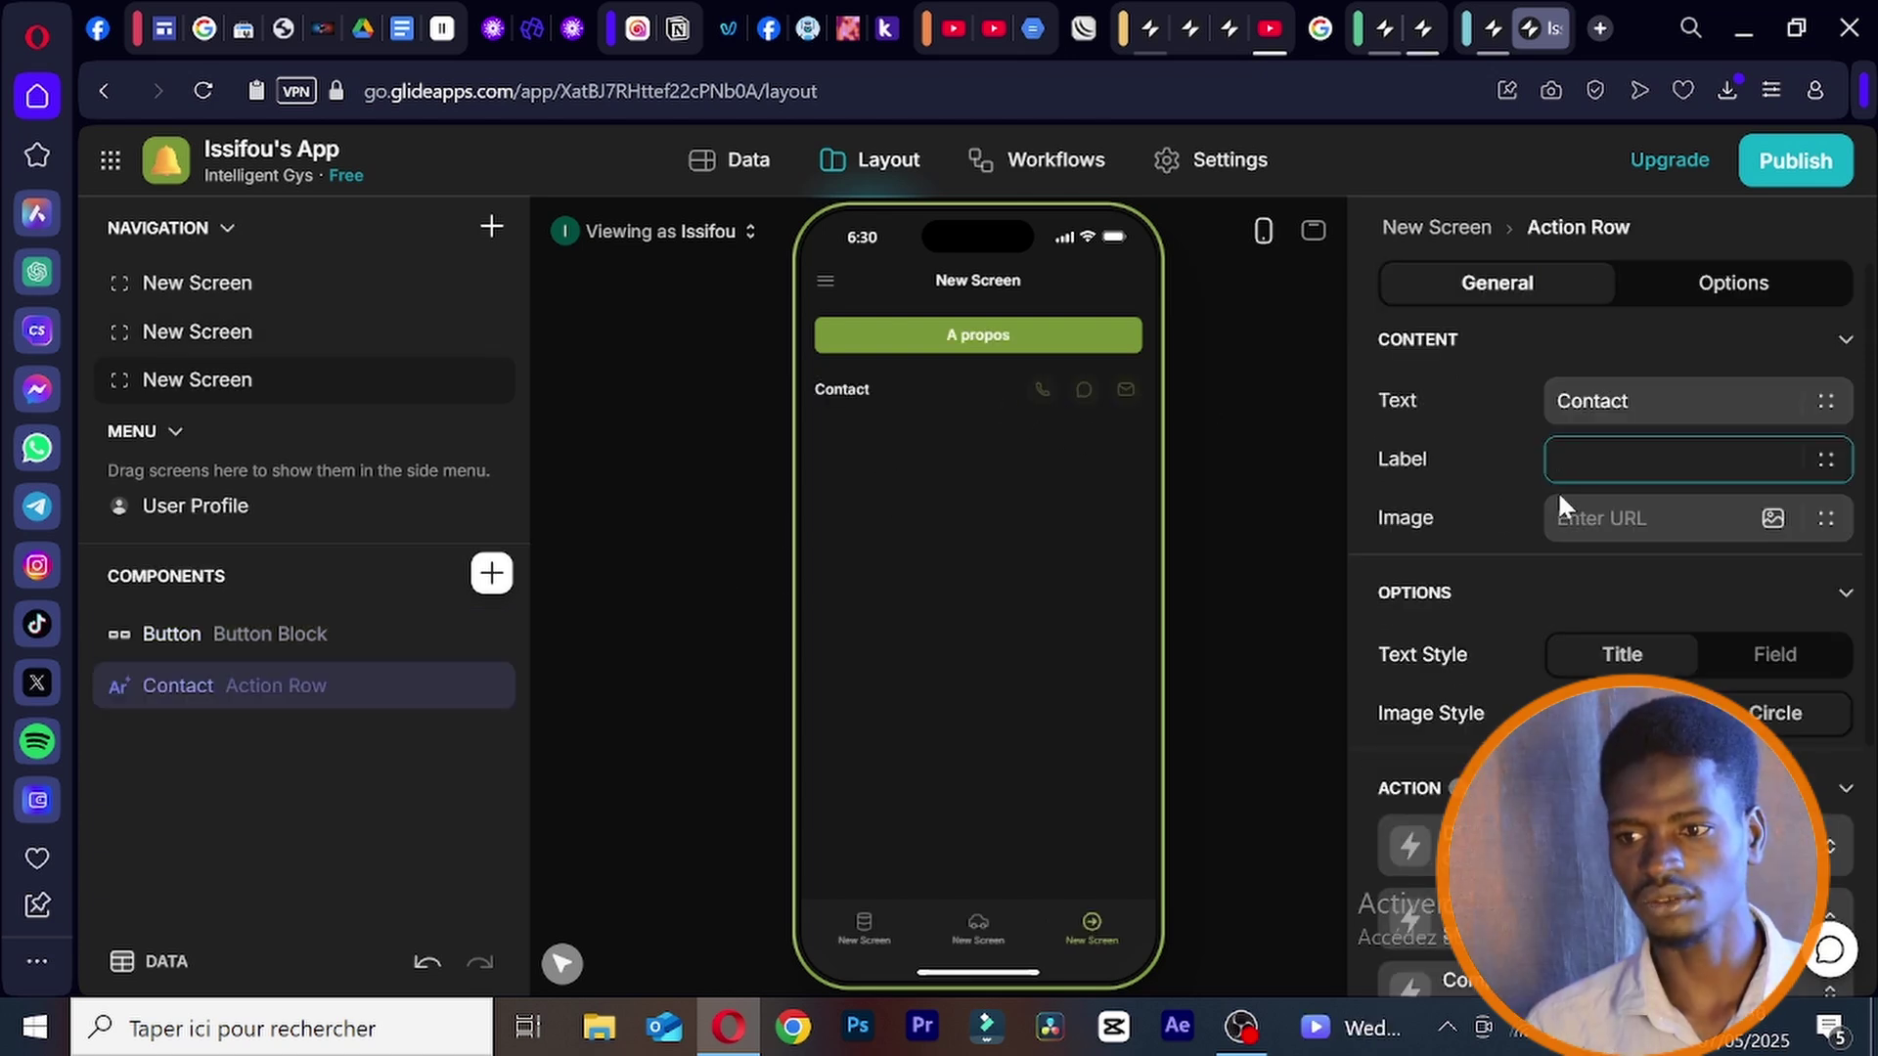
- Upload the first downloaded file, 4b8AAY0bWb..., as the image of the Contact action row
click(1755, 520)
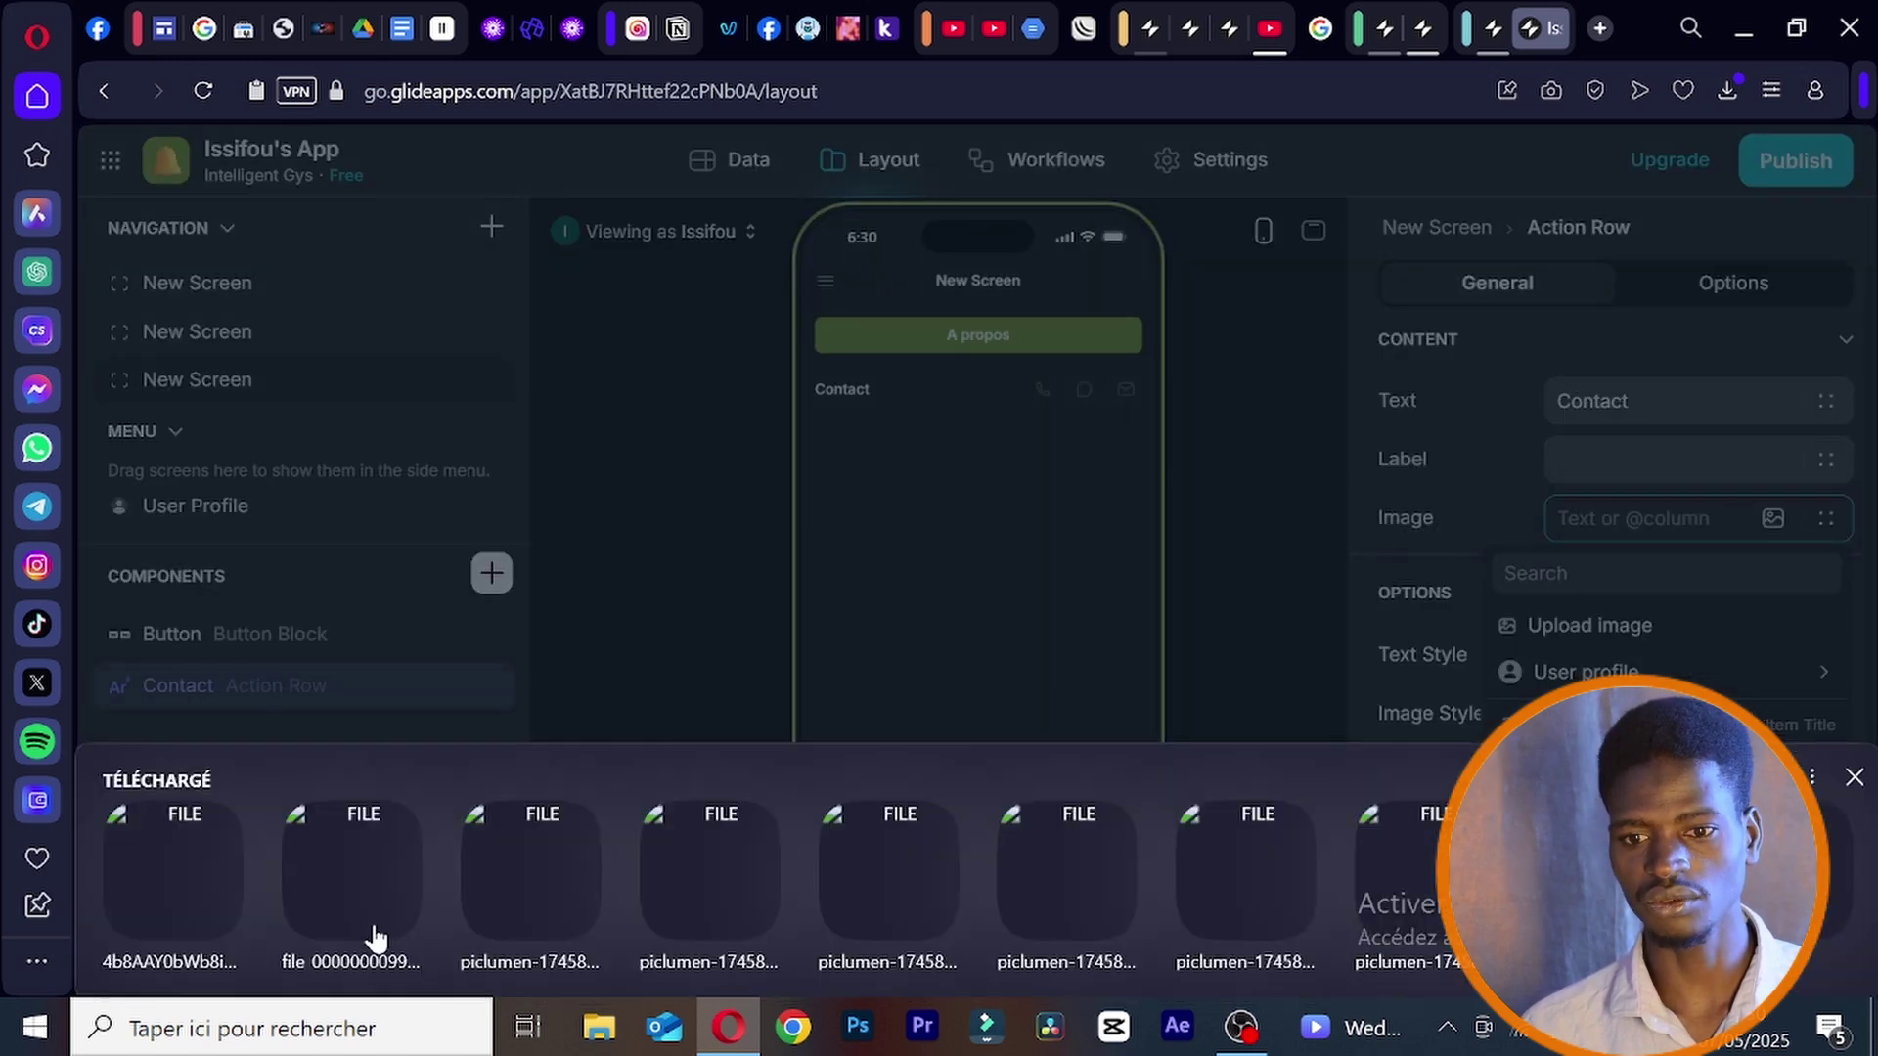
click(197, 907)
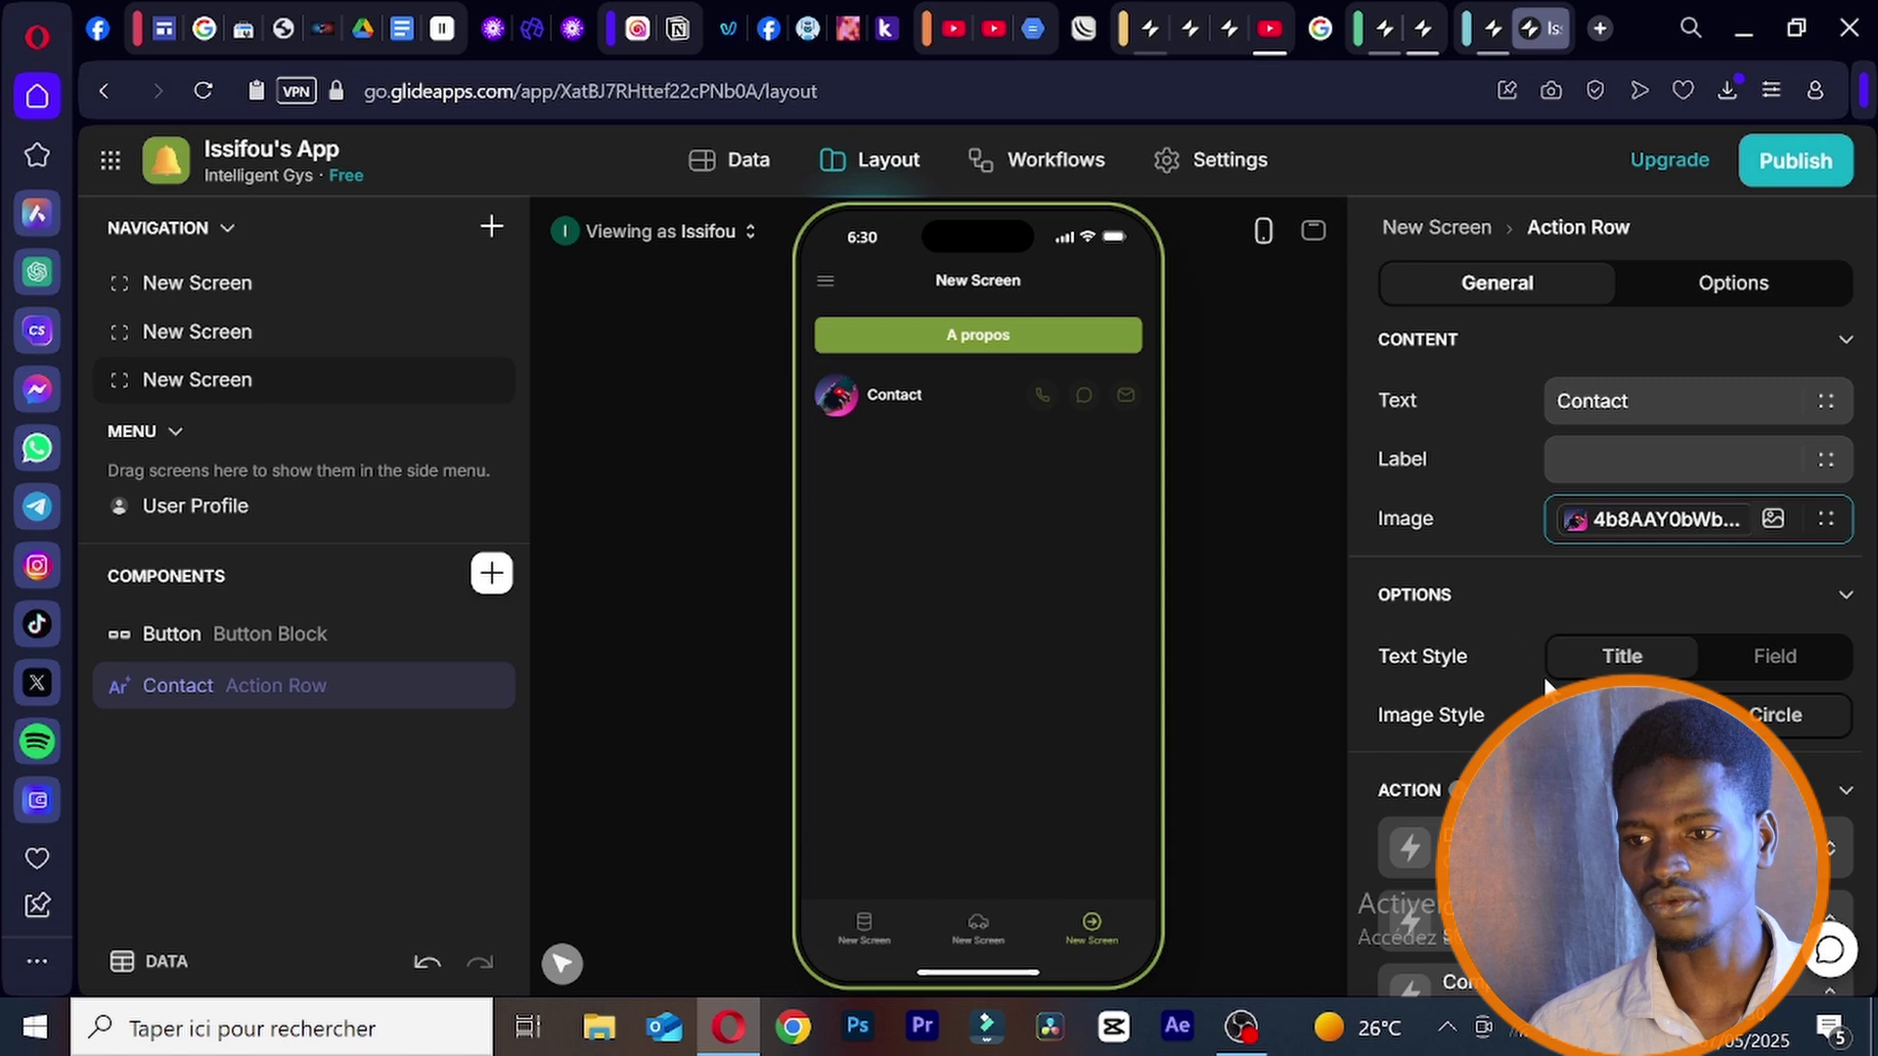
- Replace the phone number source of the Contact row's Call action with the contact's phone number
scroll(1548, 685, down, 4)
click(1620, 496)
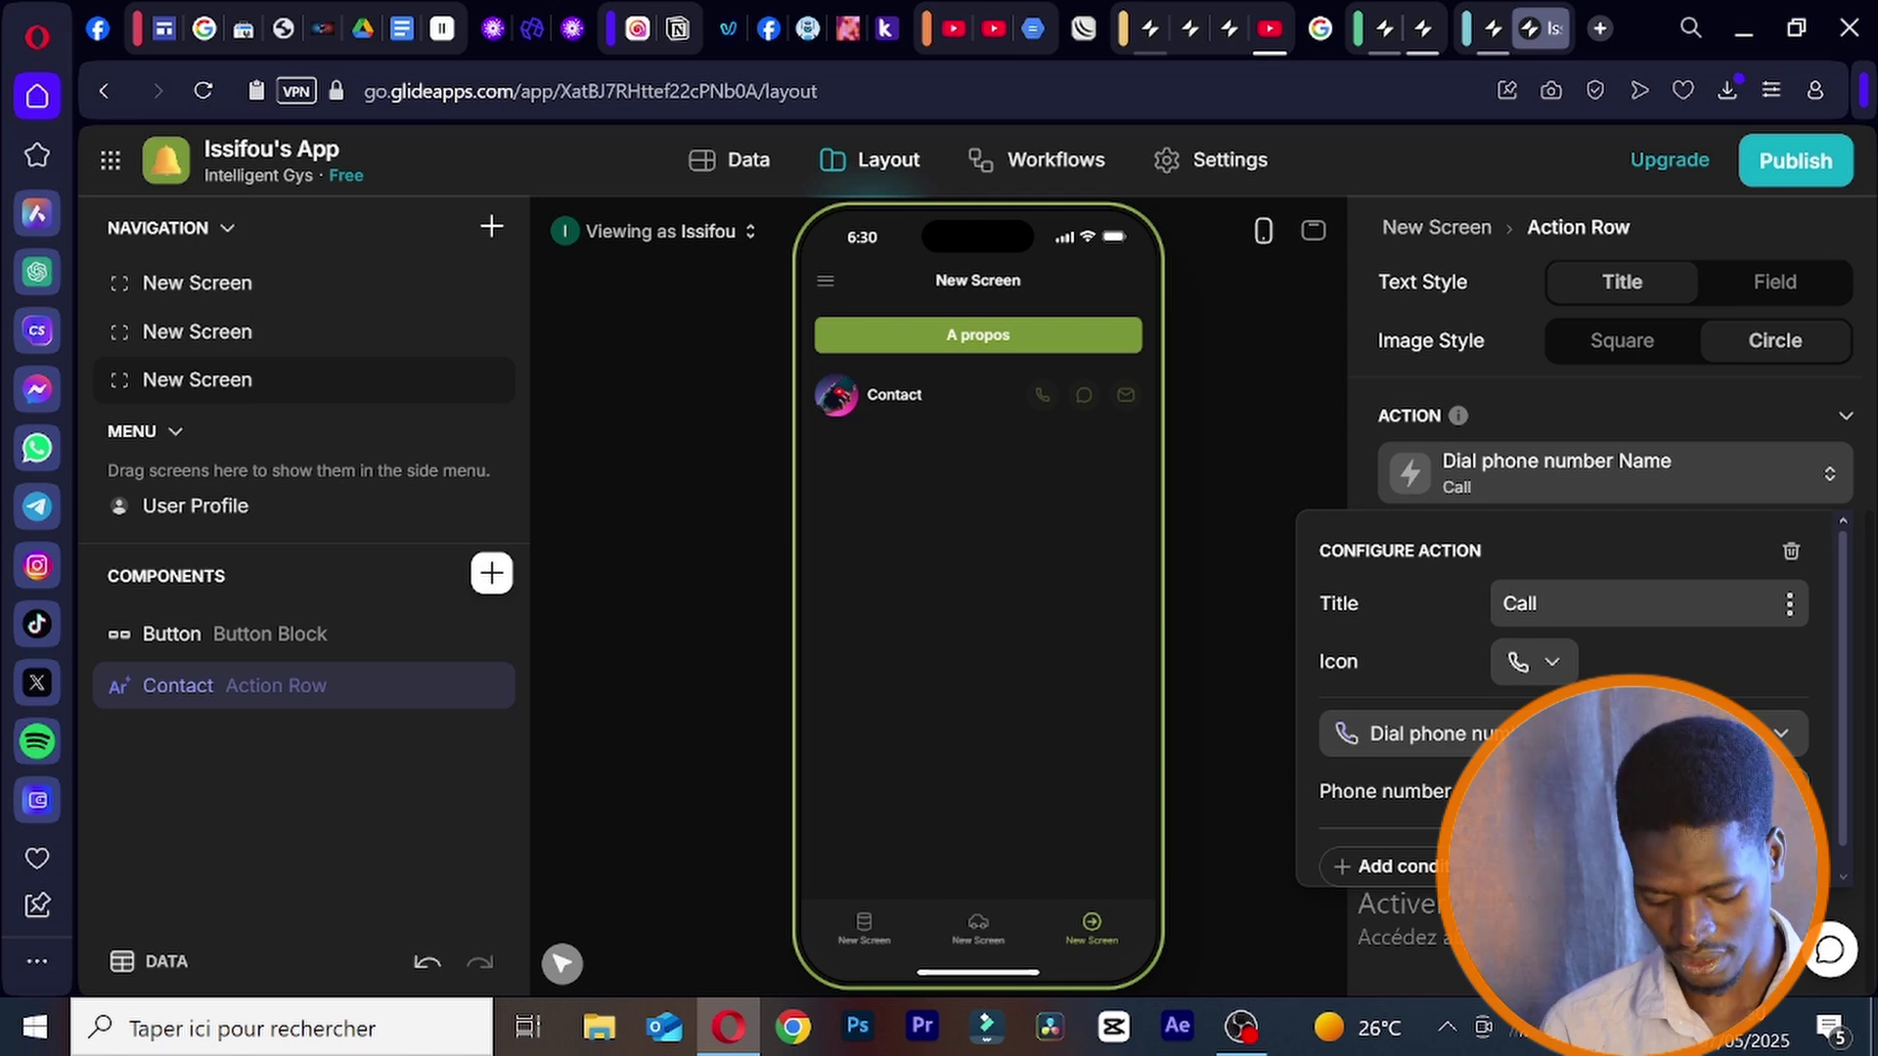
key(BackSpace)
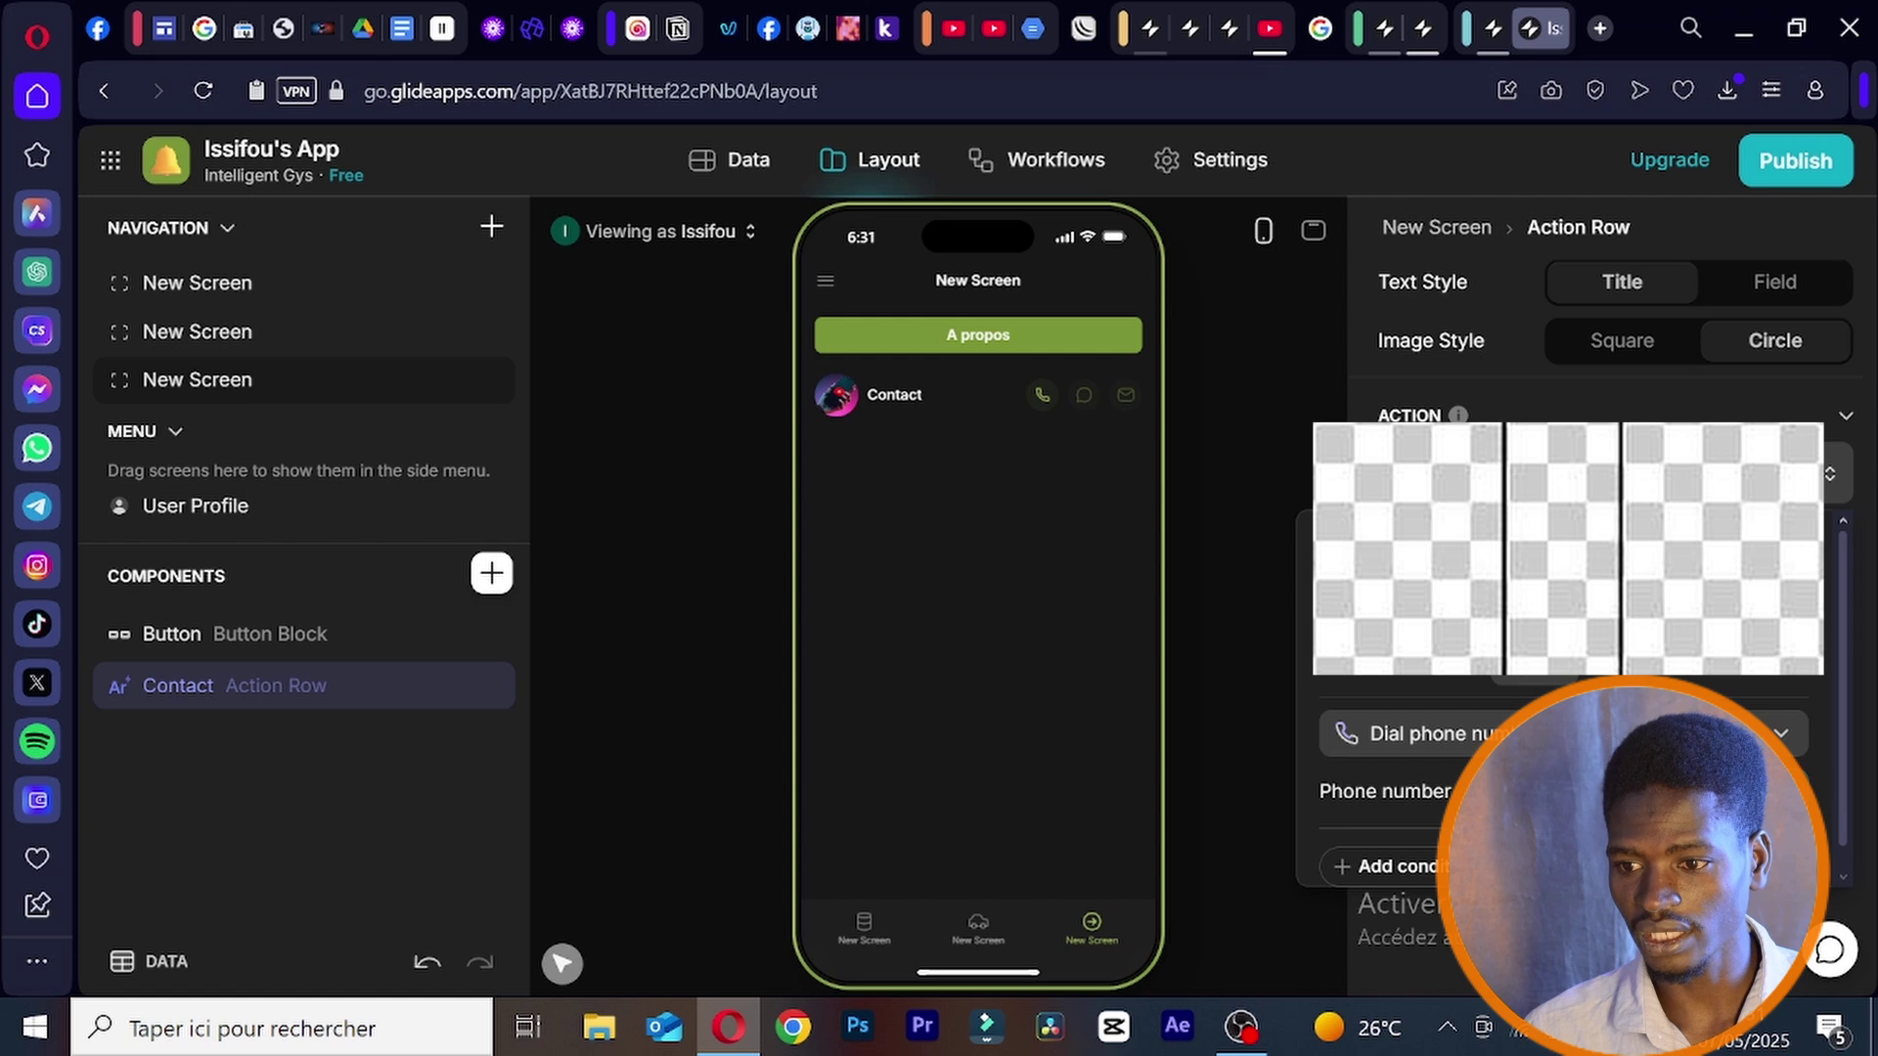
key(Escape)
- Enter the contact's phone number in the row's SMS action and fill in the recipient of its Email action
click(1604, 546)
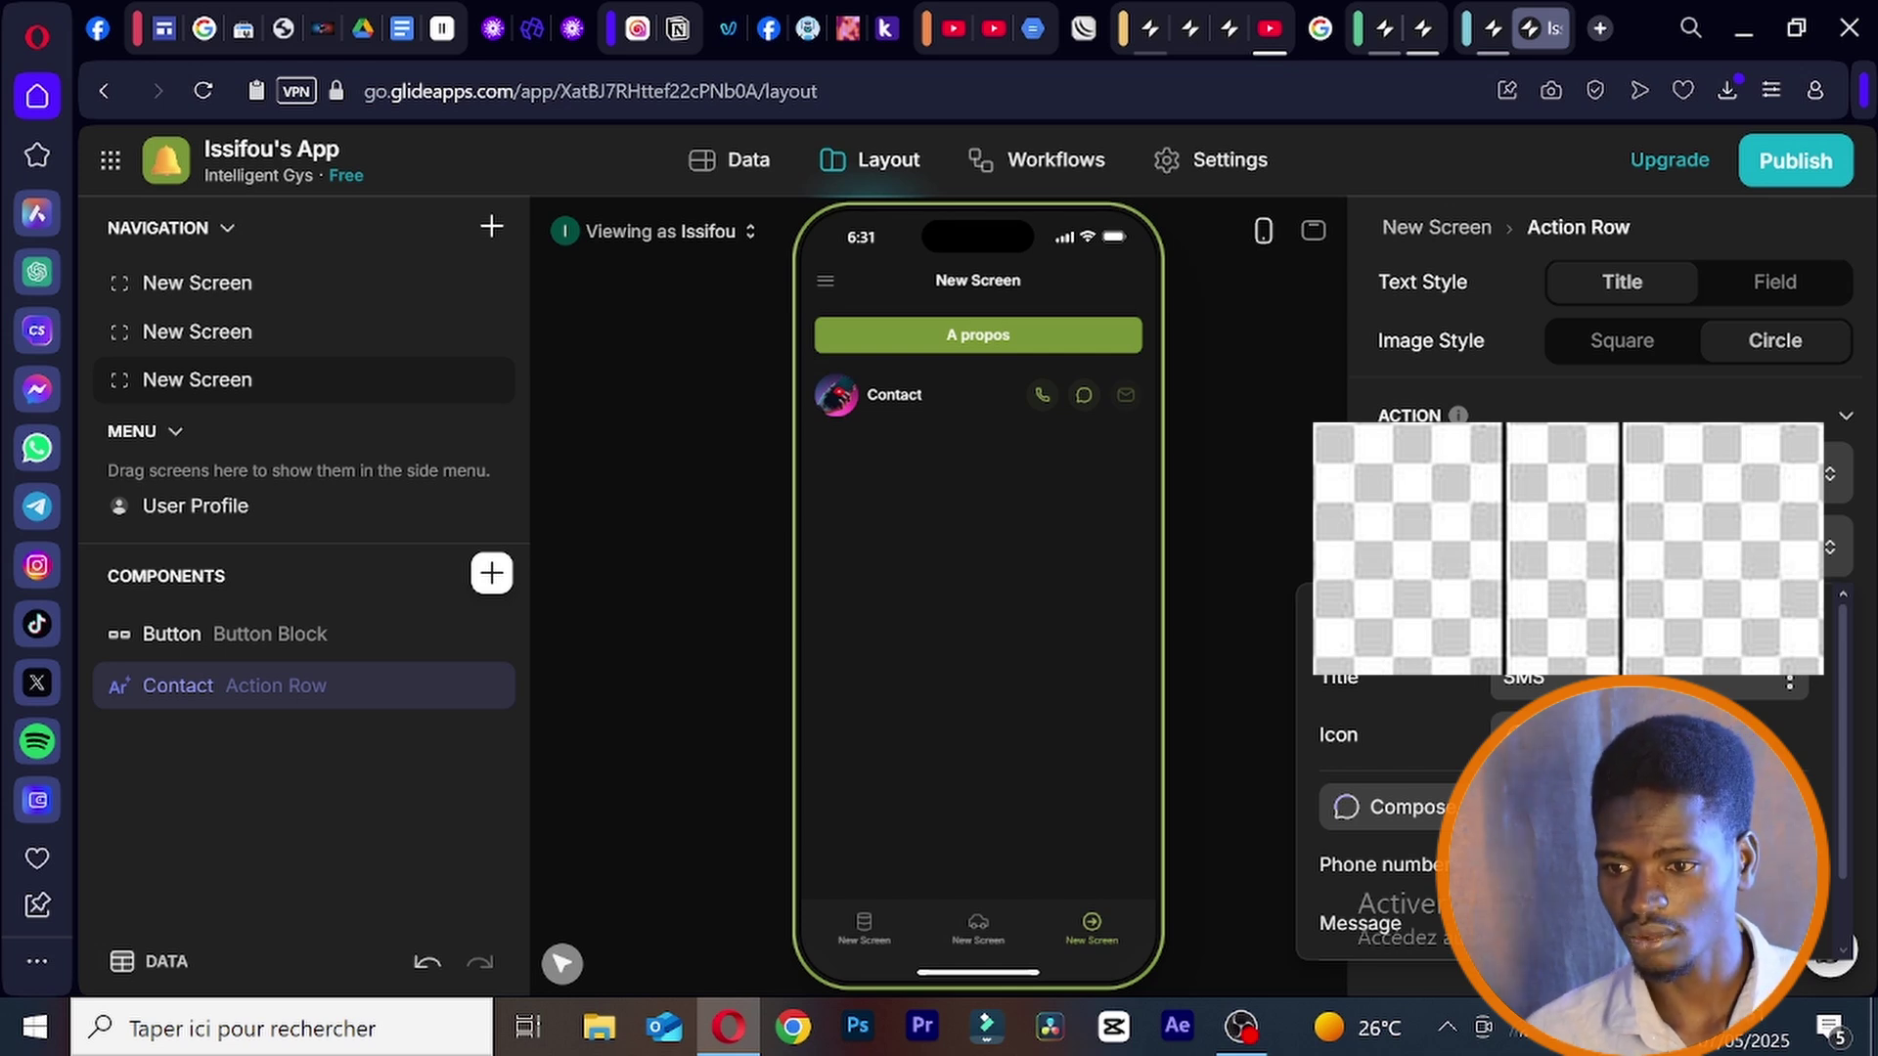
click(1455, 963)
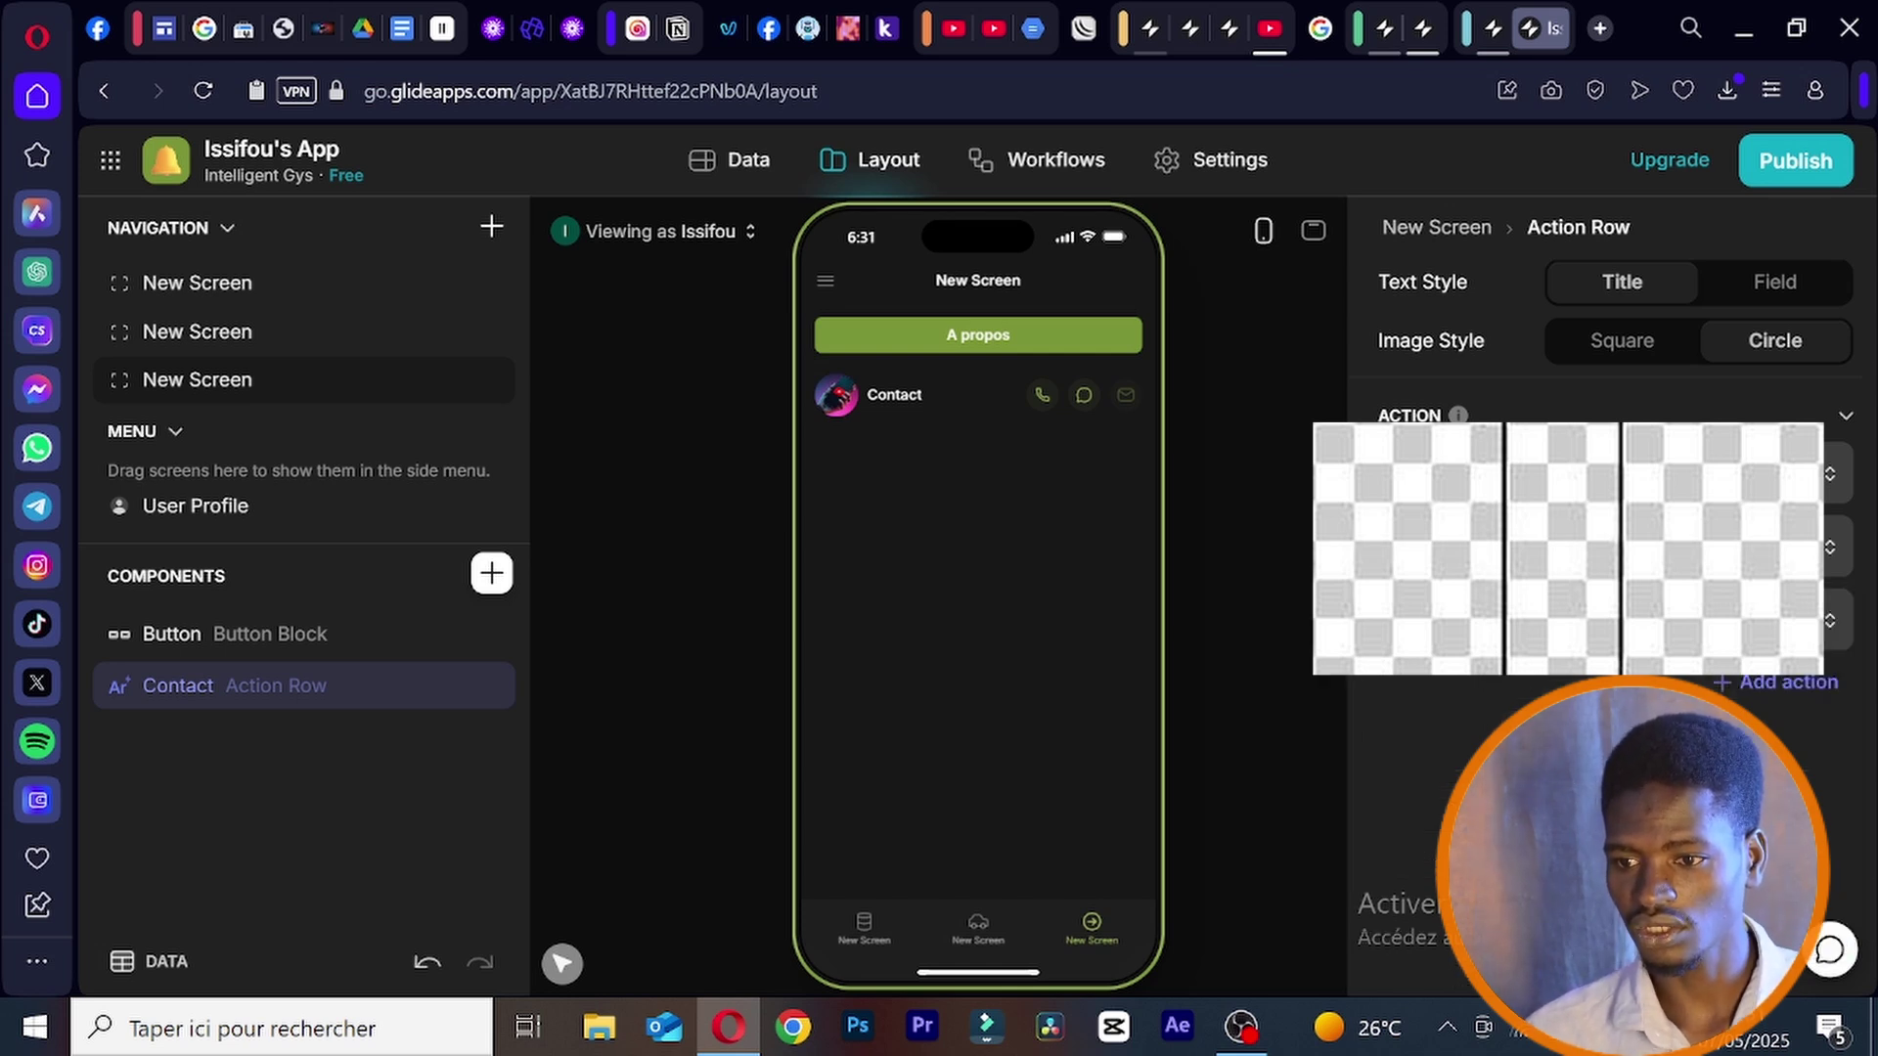
click(1615, 620)
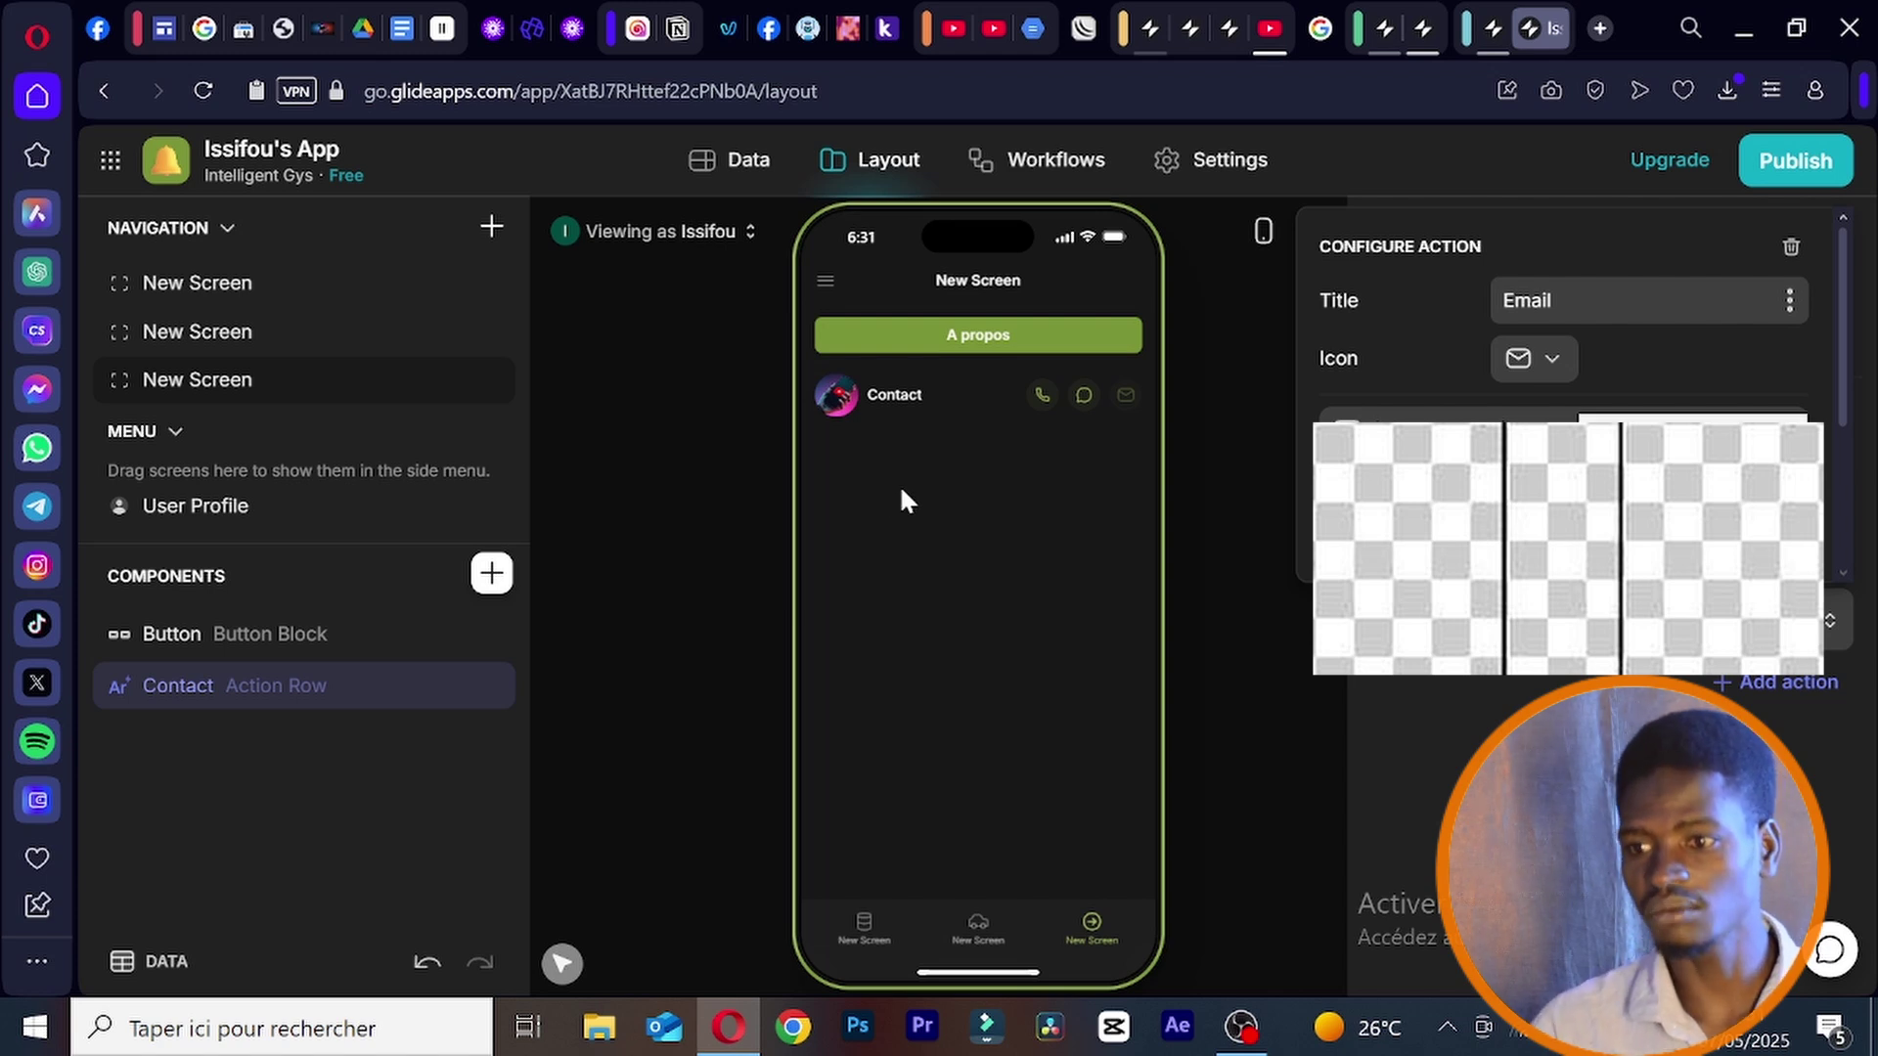
click(988, 531)
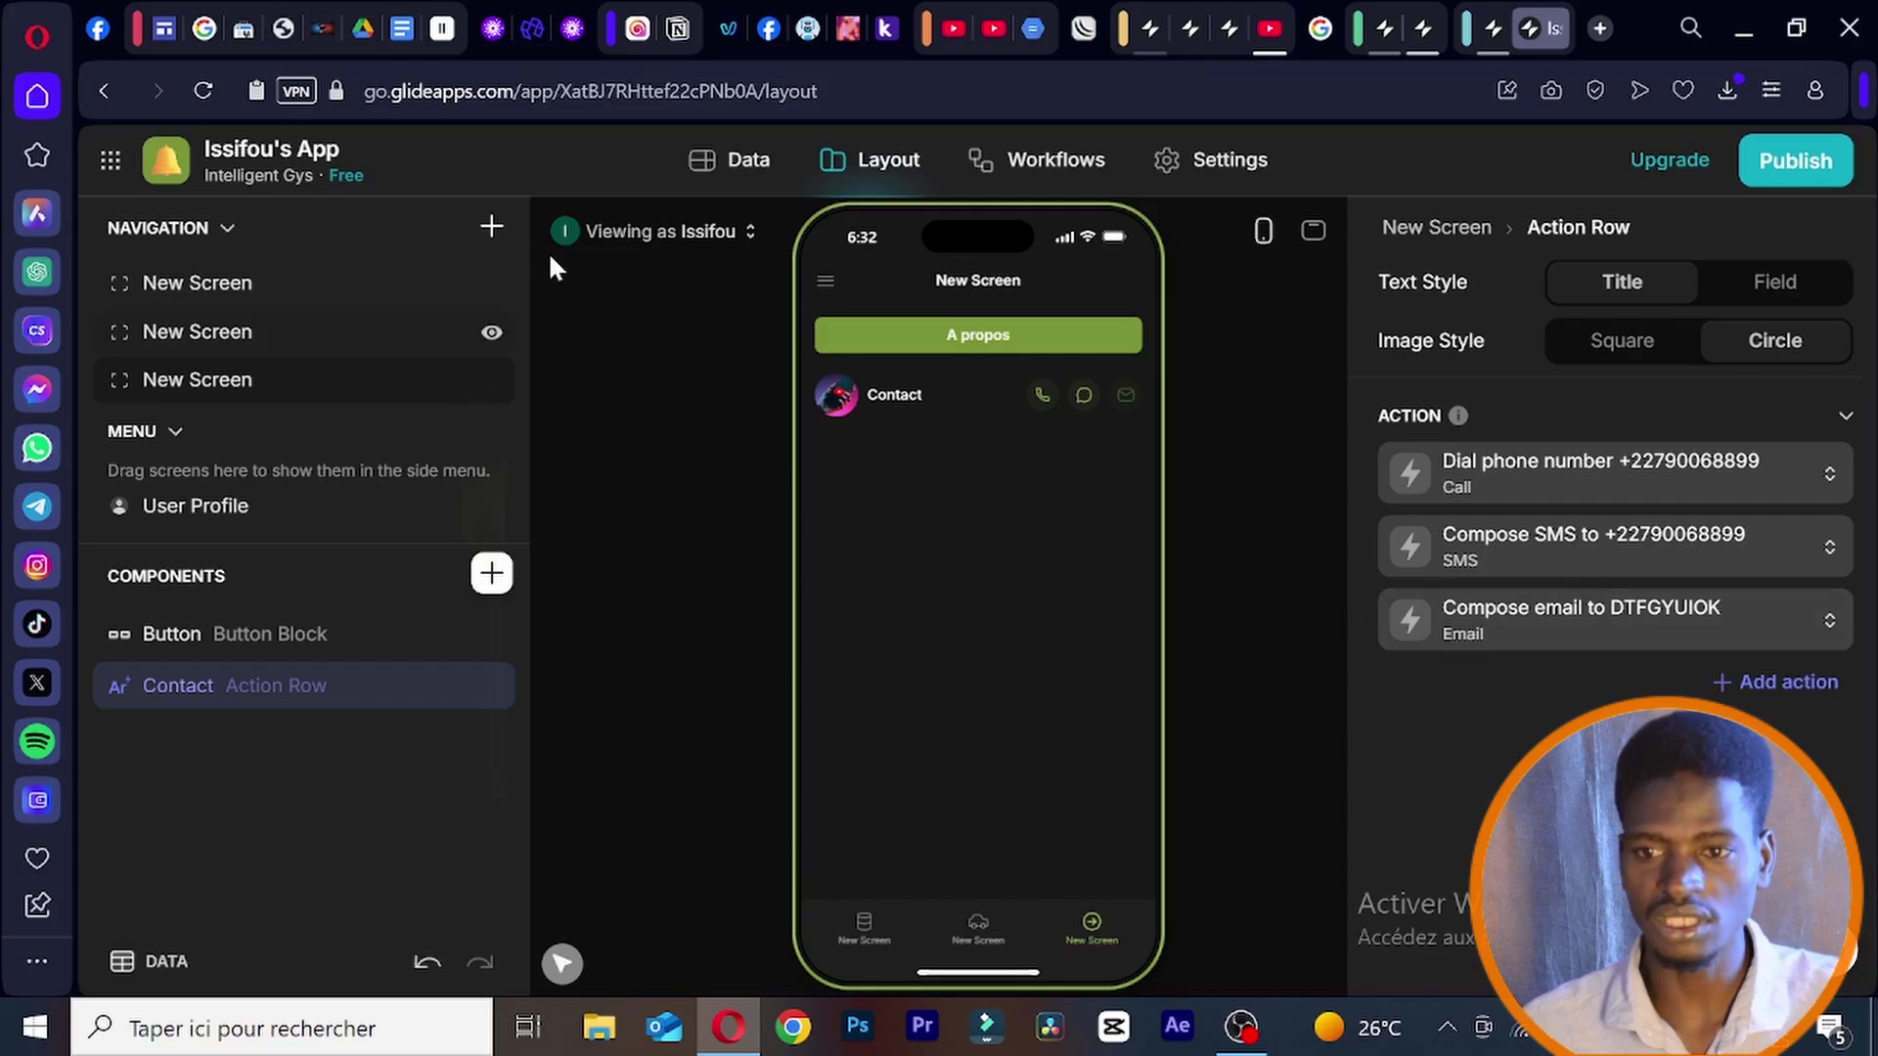
- Add a fourth custom screen to the navigation and insert a Button component on it
click(492, 225)
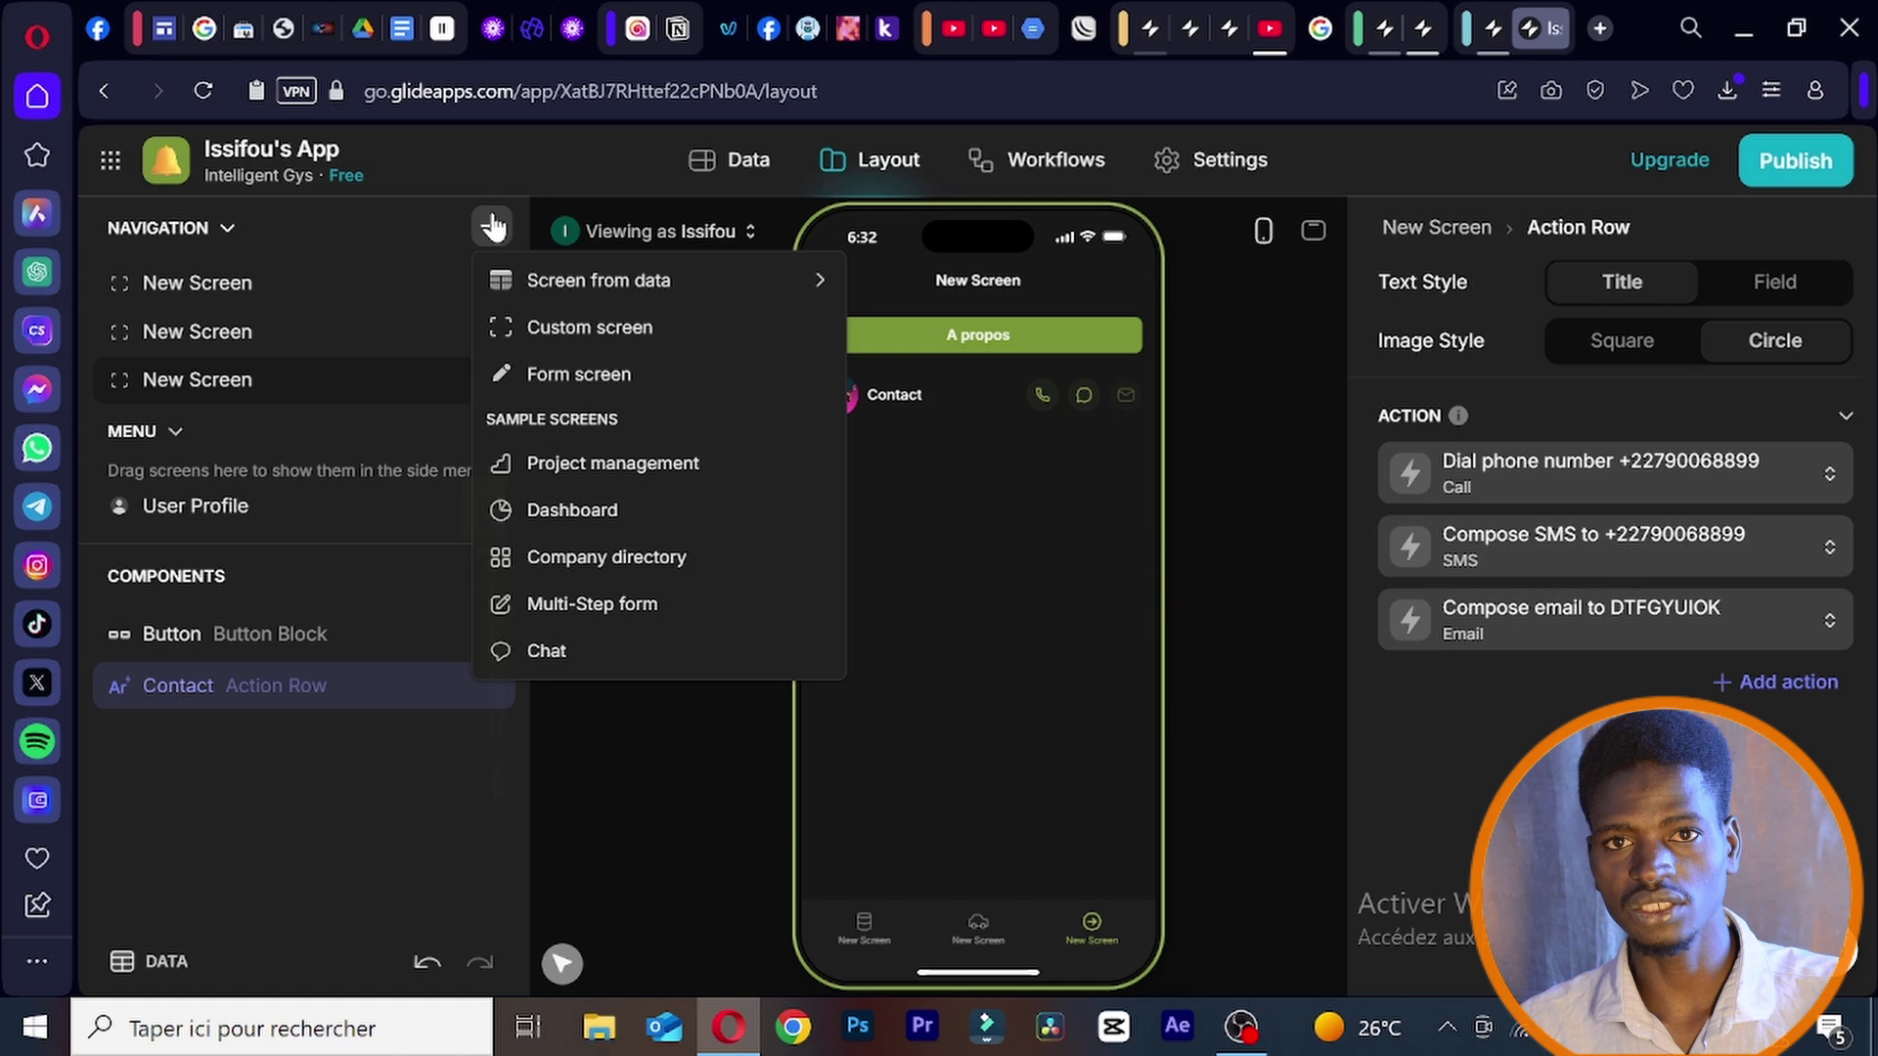
click(553, 325)
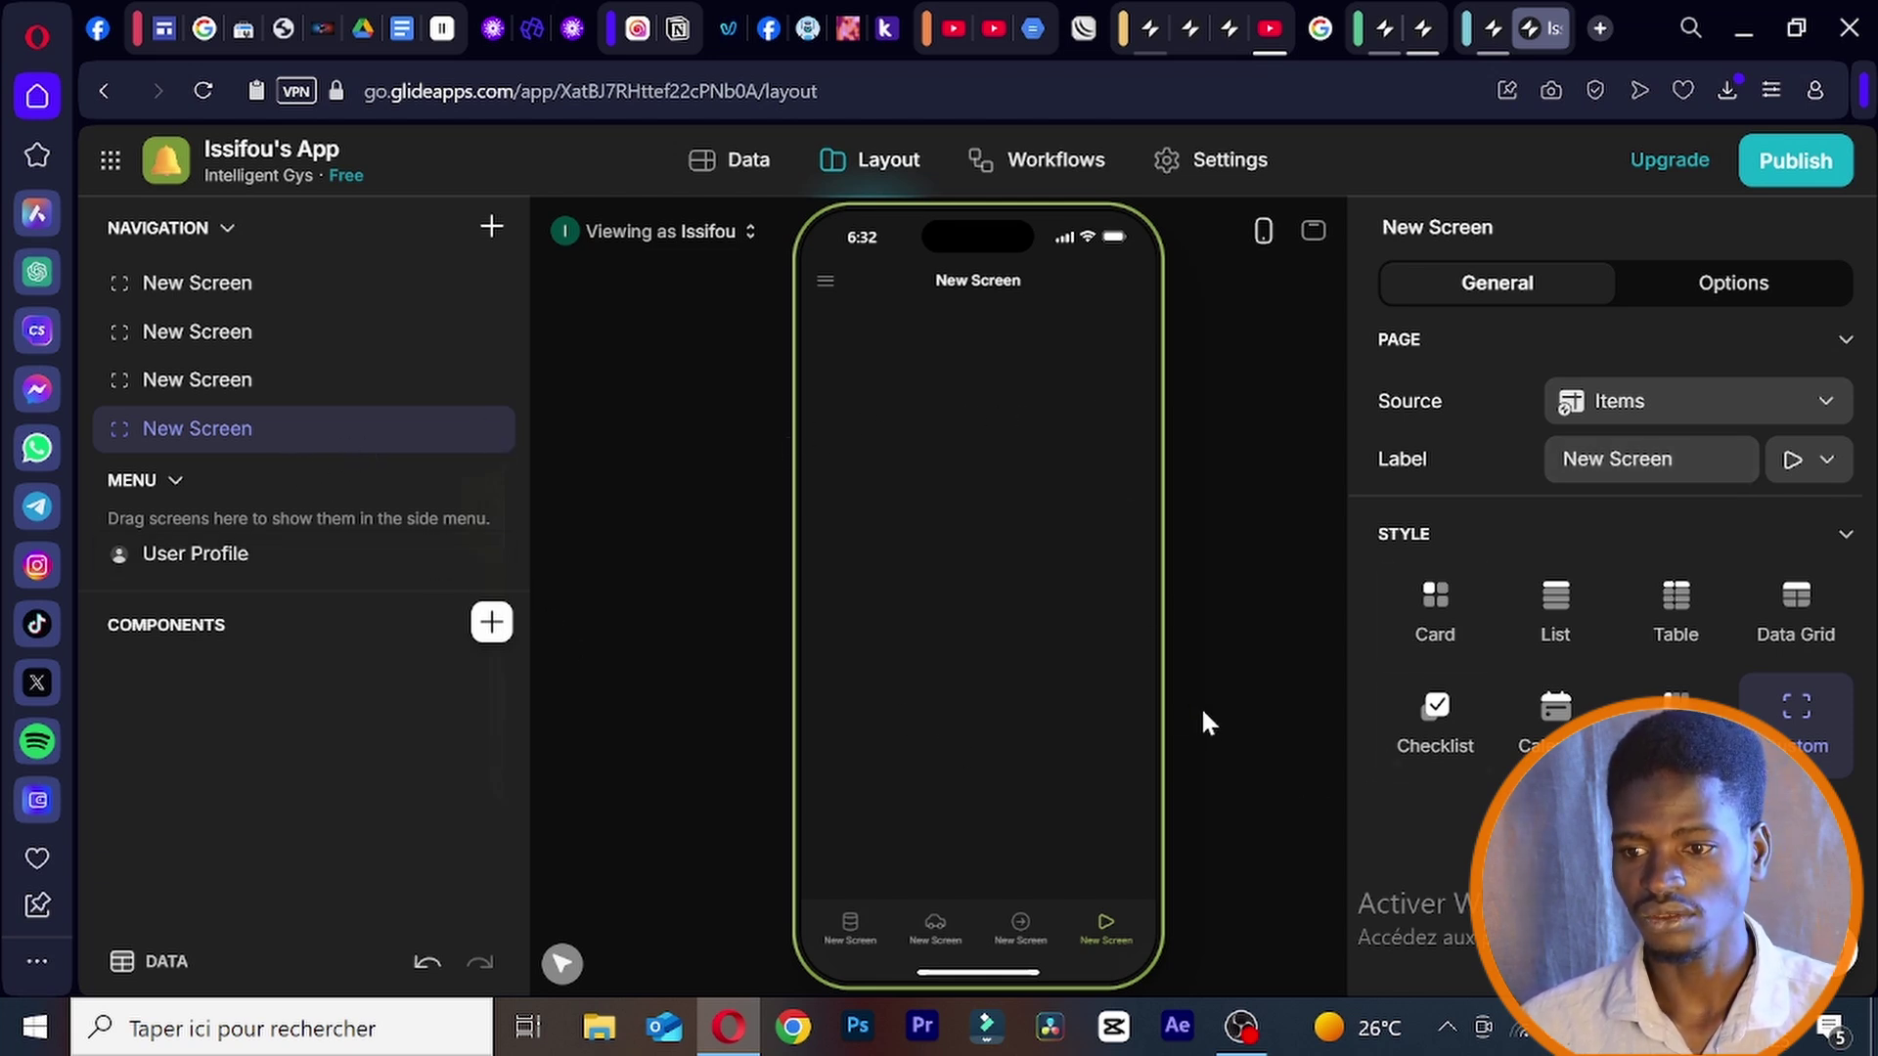
click(492, 622)
scroll(725, 741, down, 10)
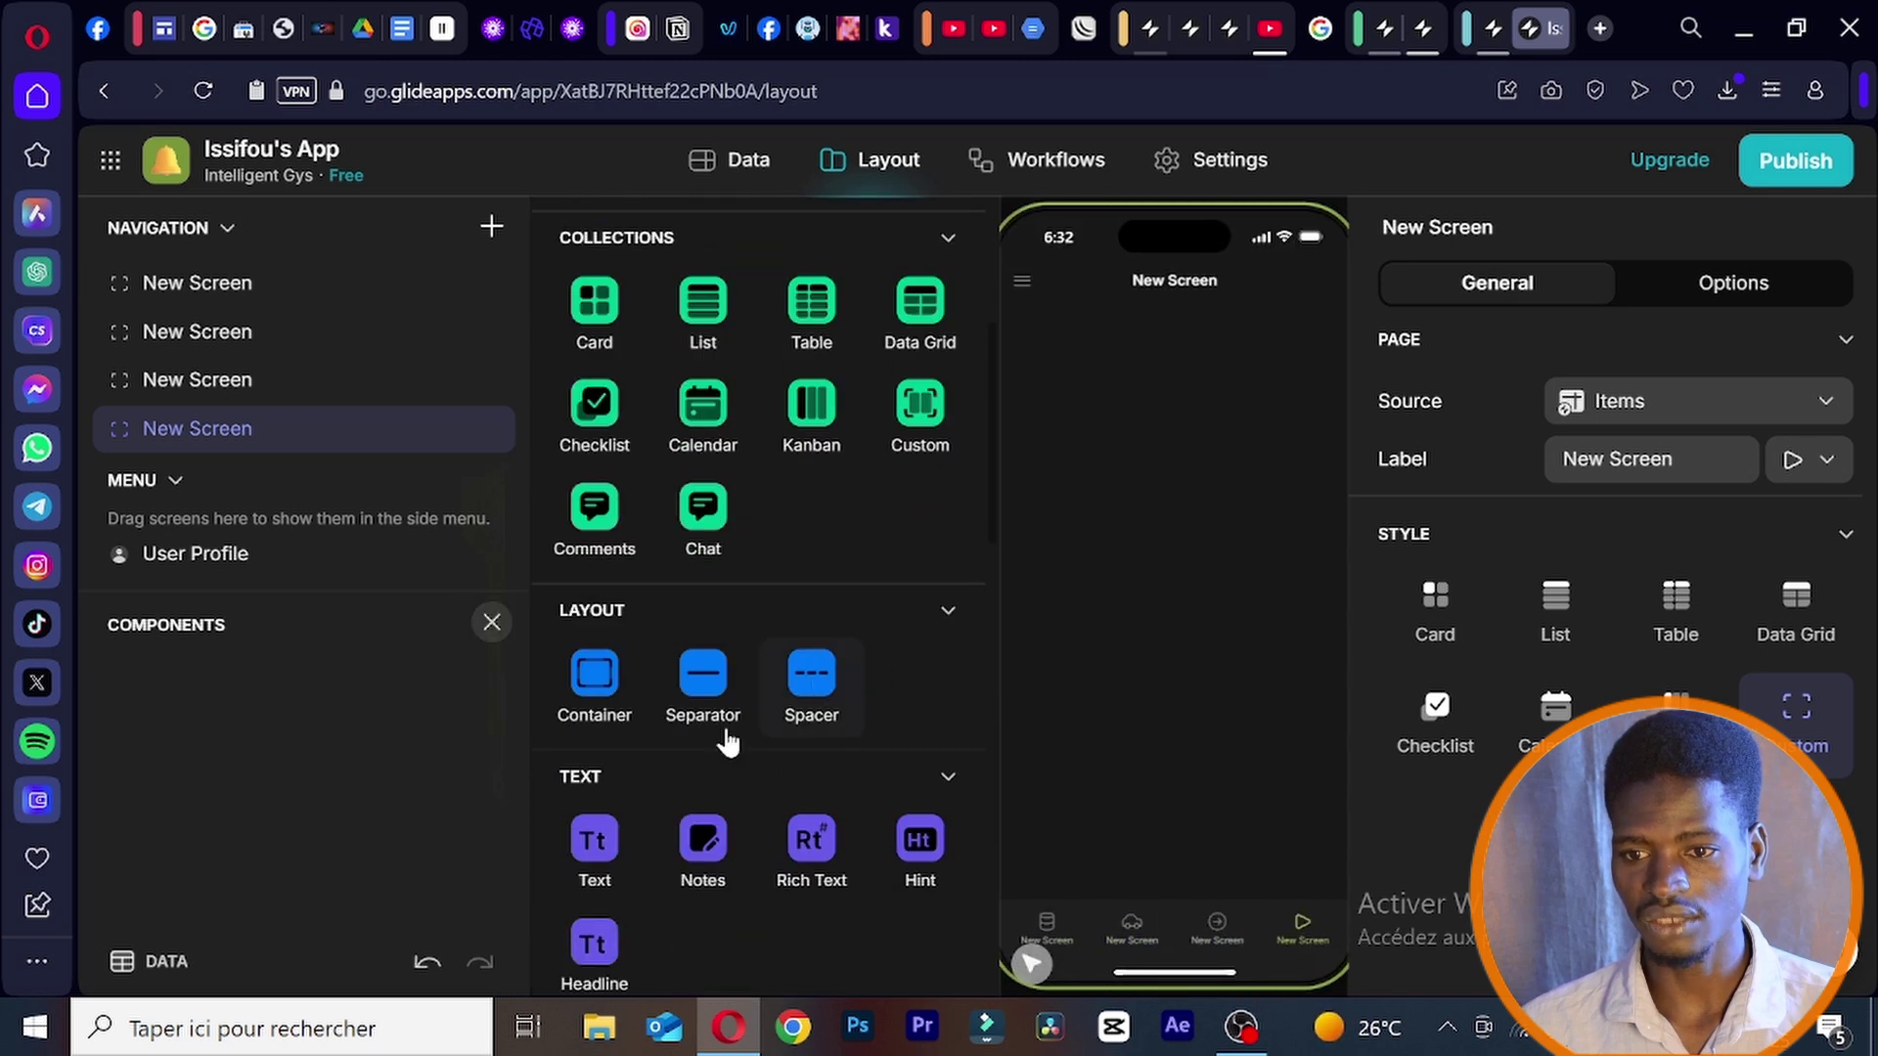
scroll(612, 767, down, 3)
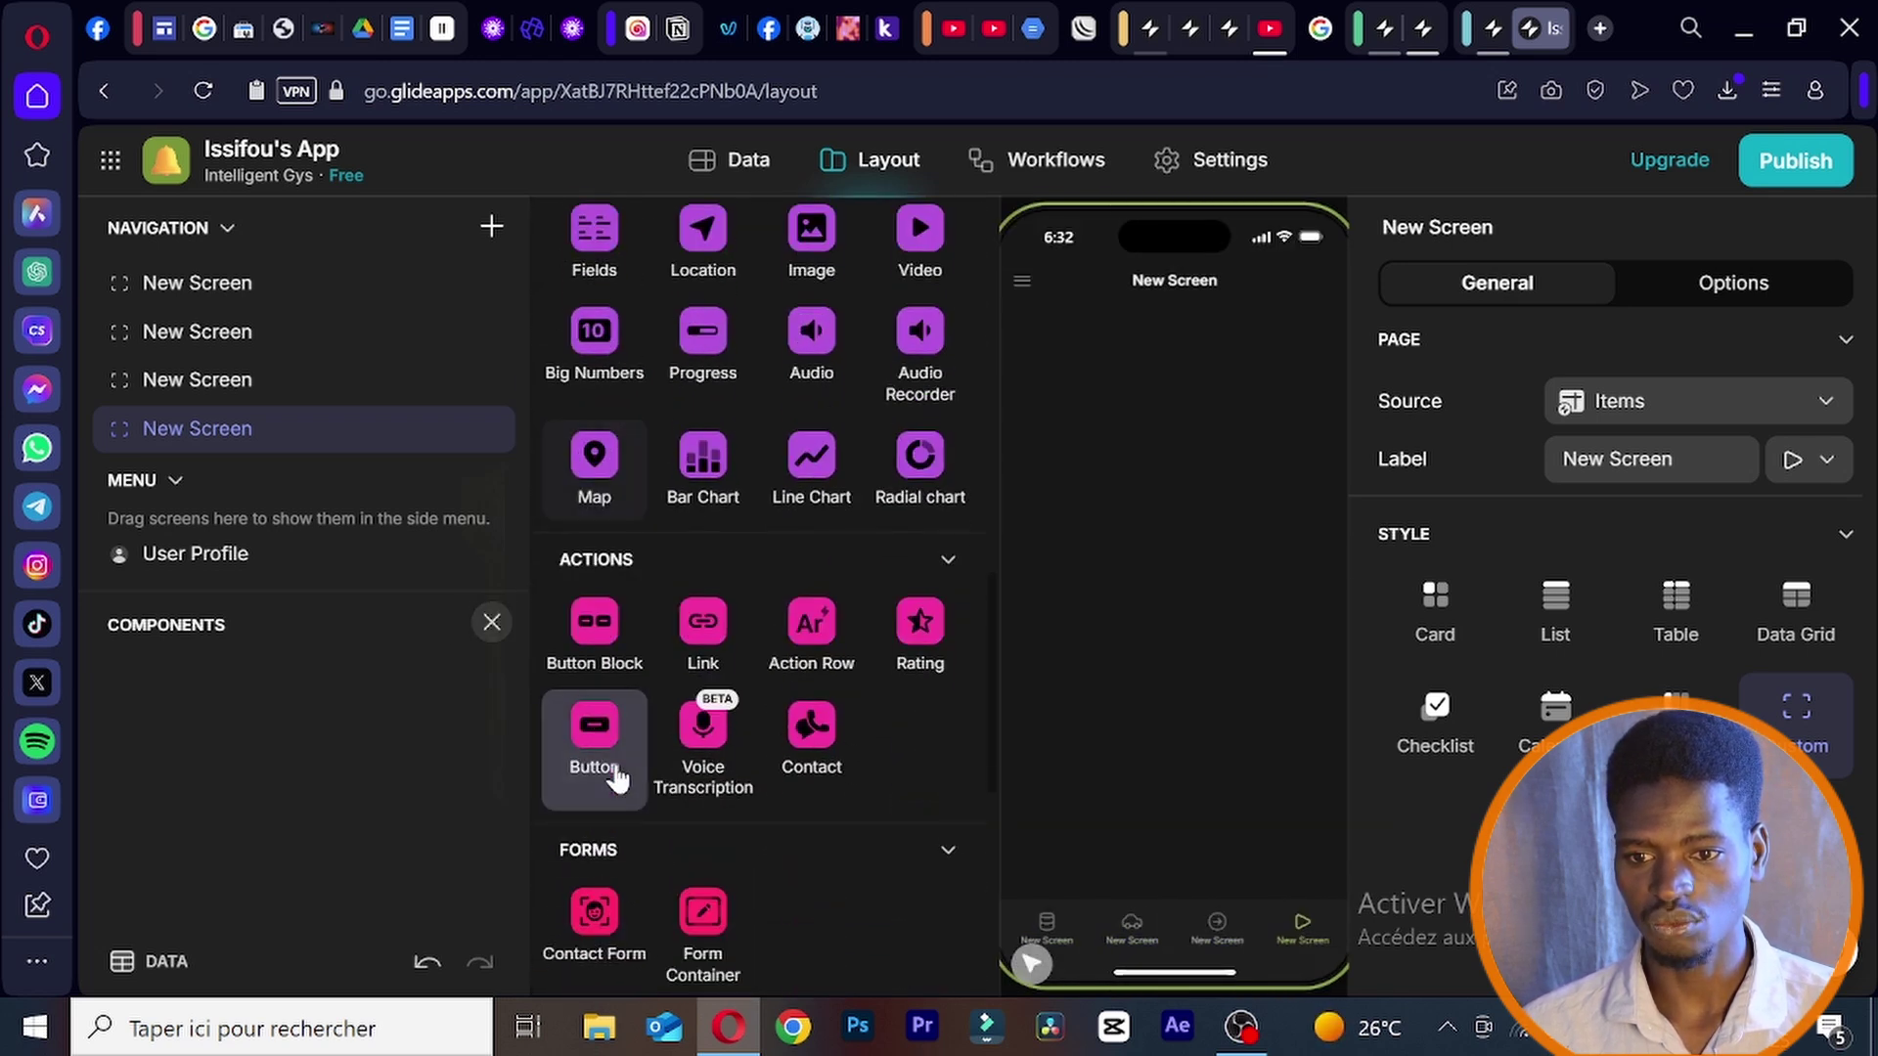
click(613, 746)
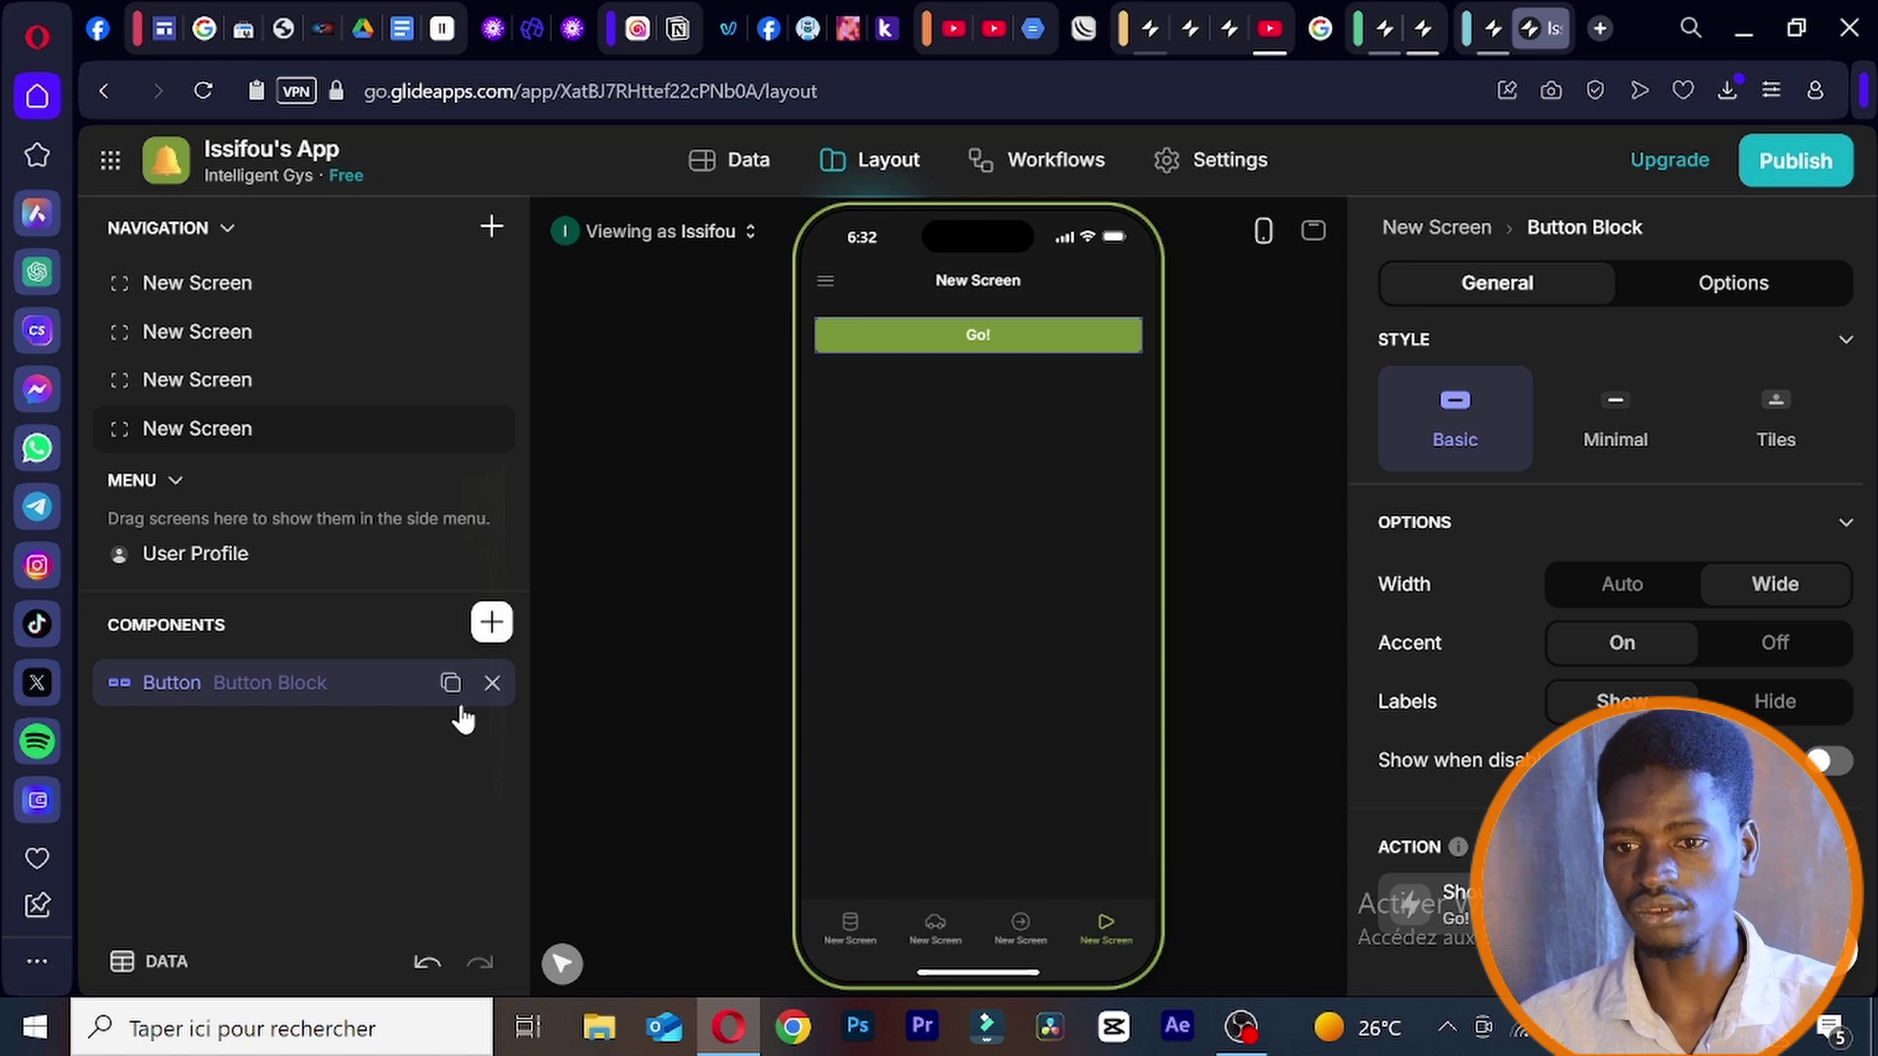
- Duplicate the Button component on the fourth screen three times
click(451, 684)
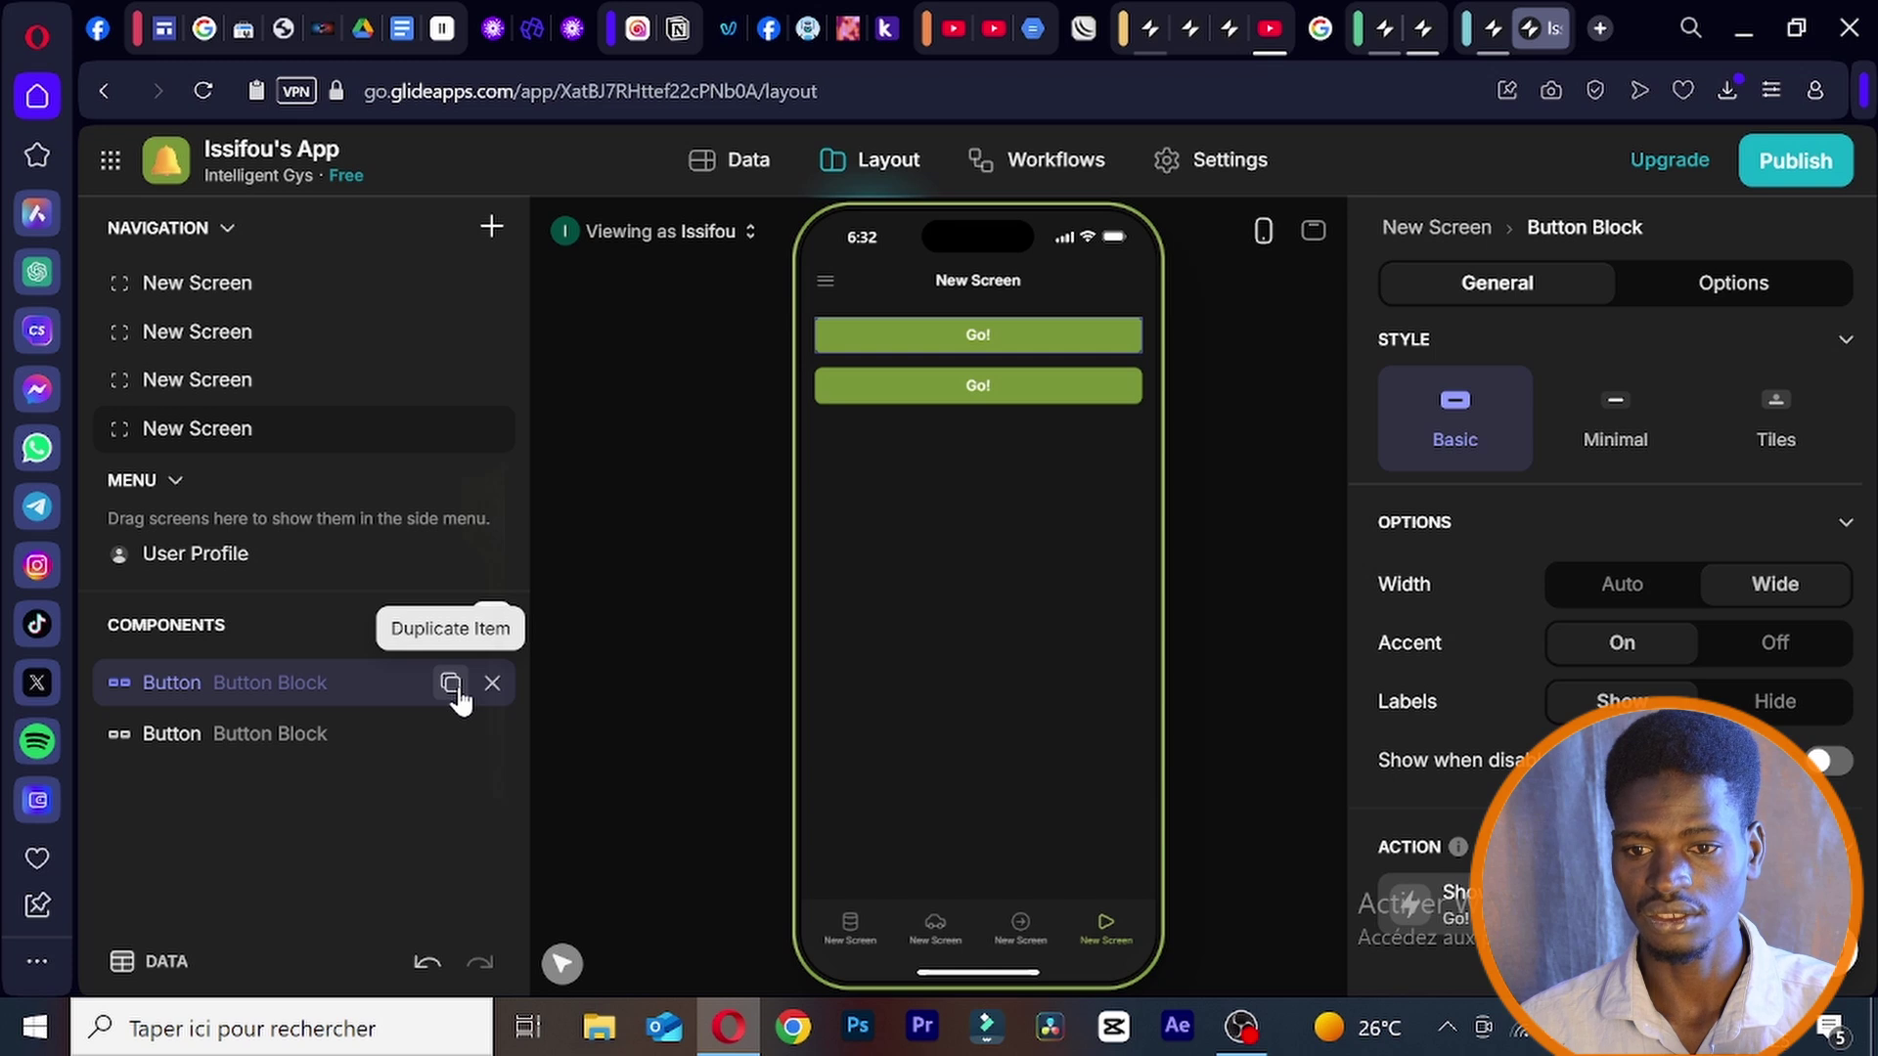
click(451, 684)
click(451, 683)
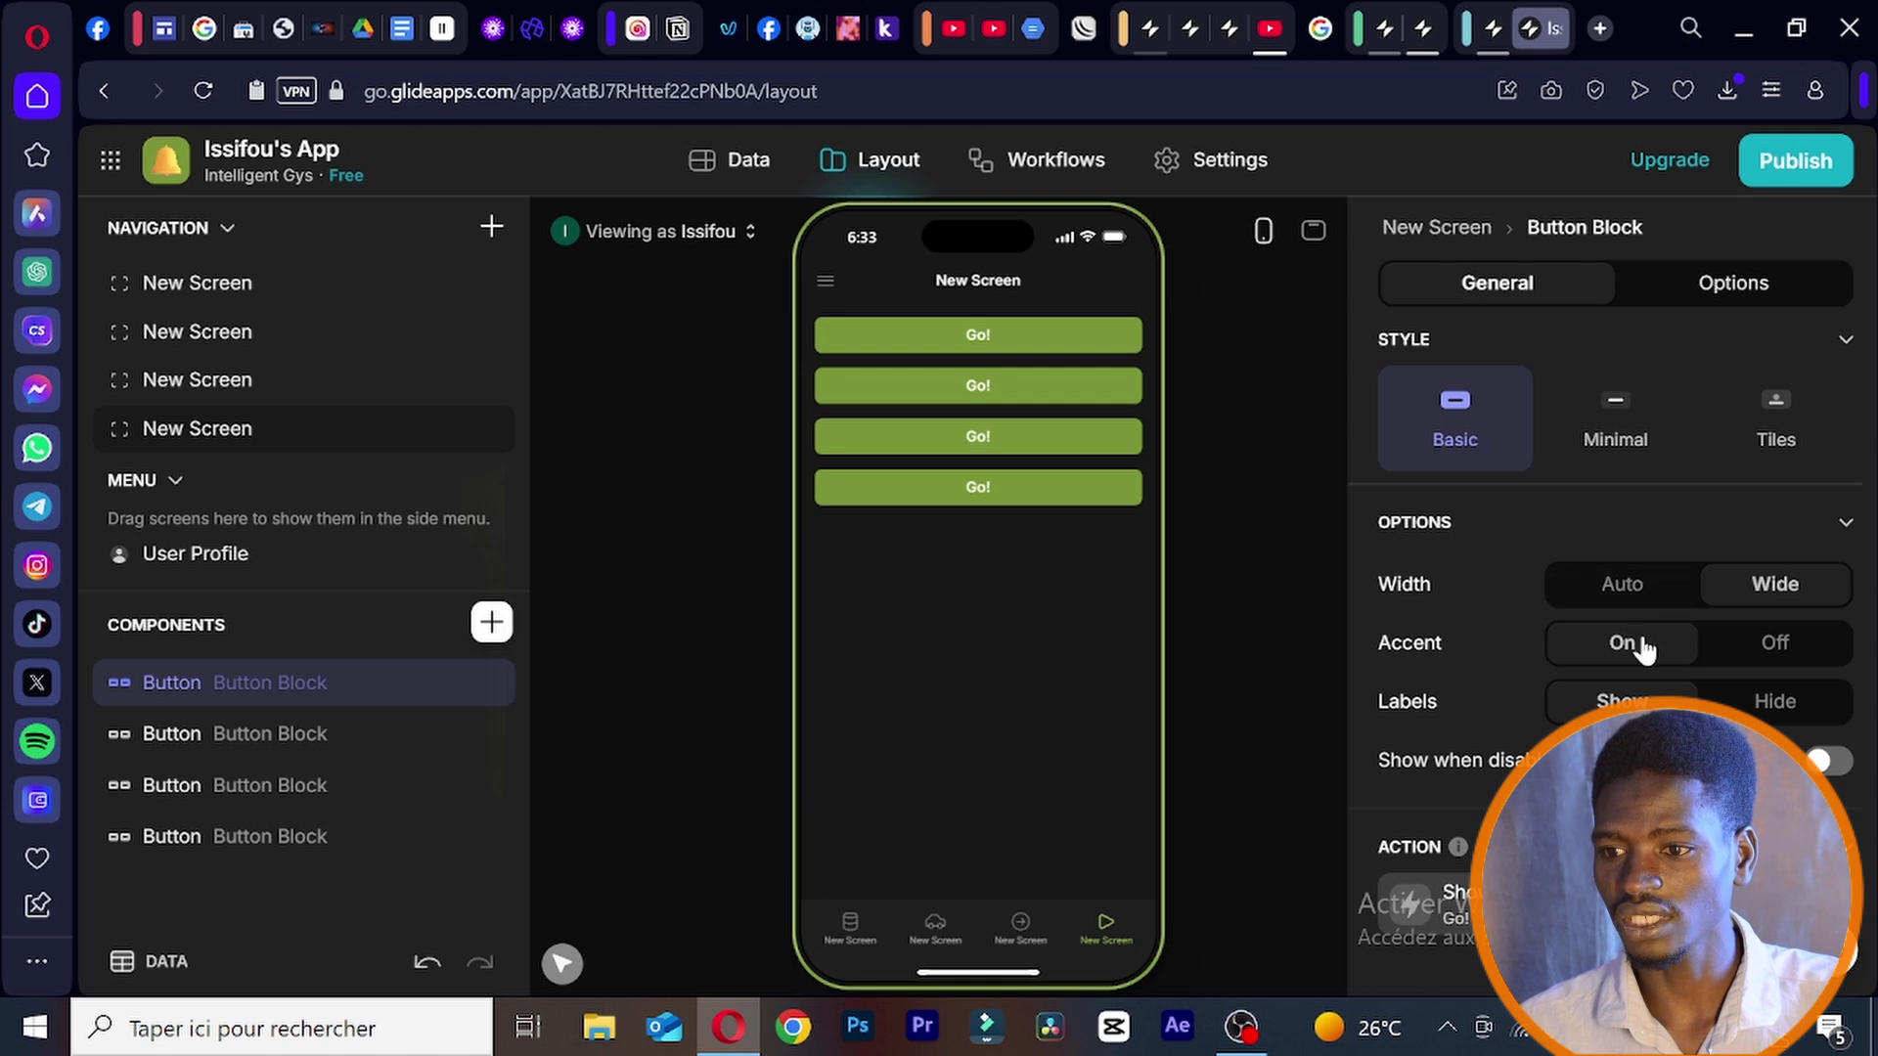
- Set the first button's width to Auto and turn off the accent of the second button
click(1623, 587)
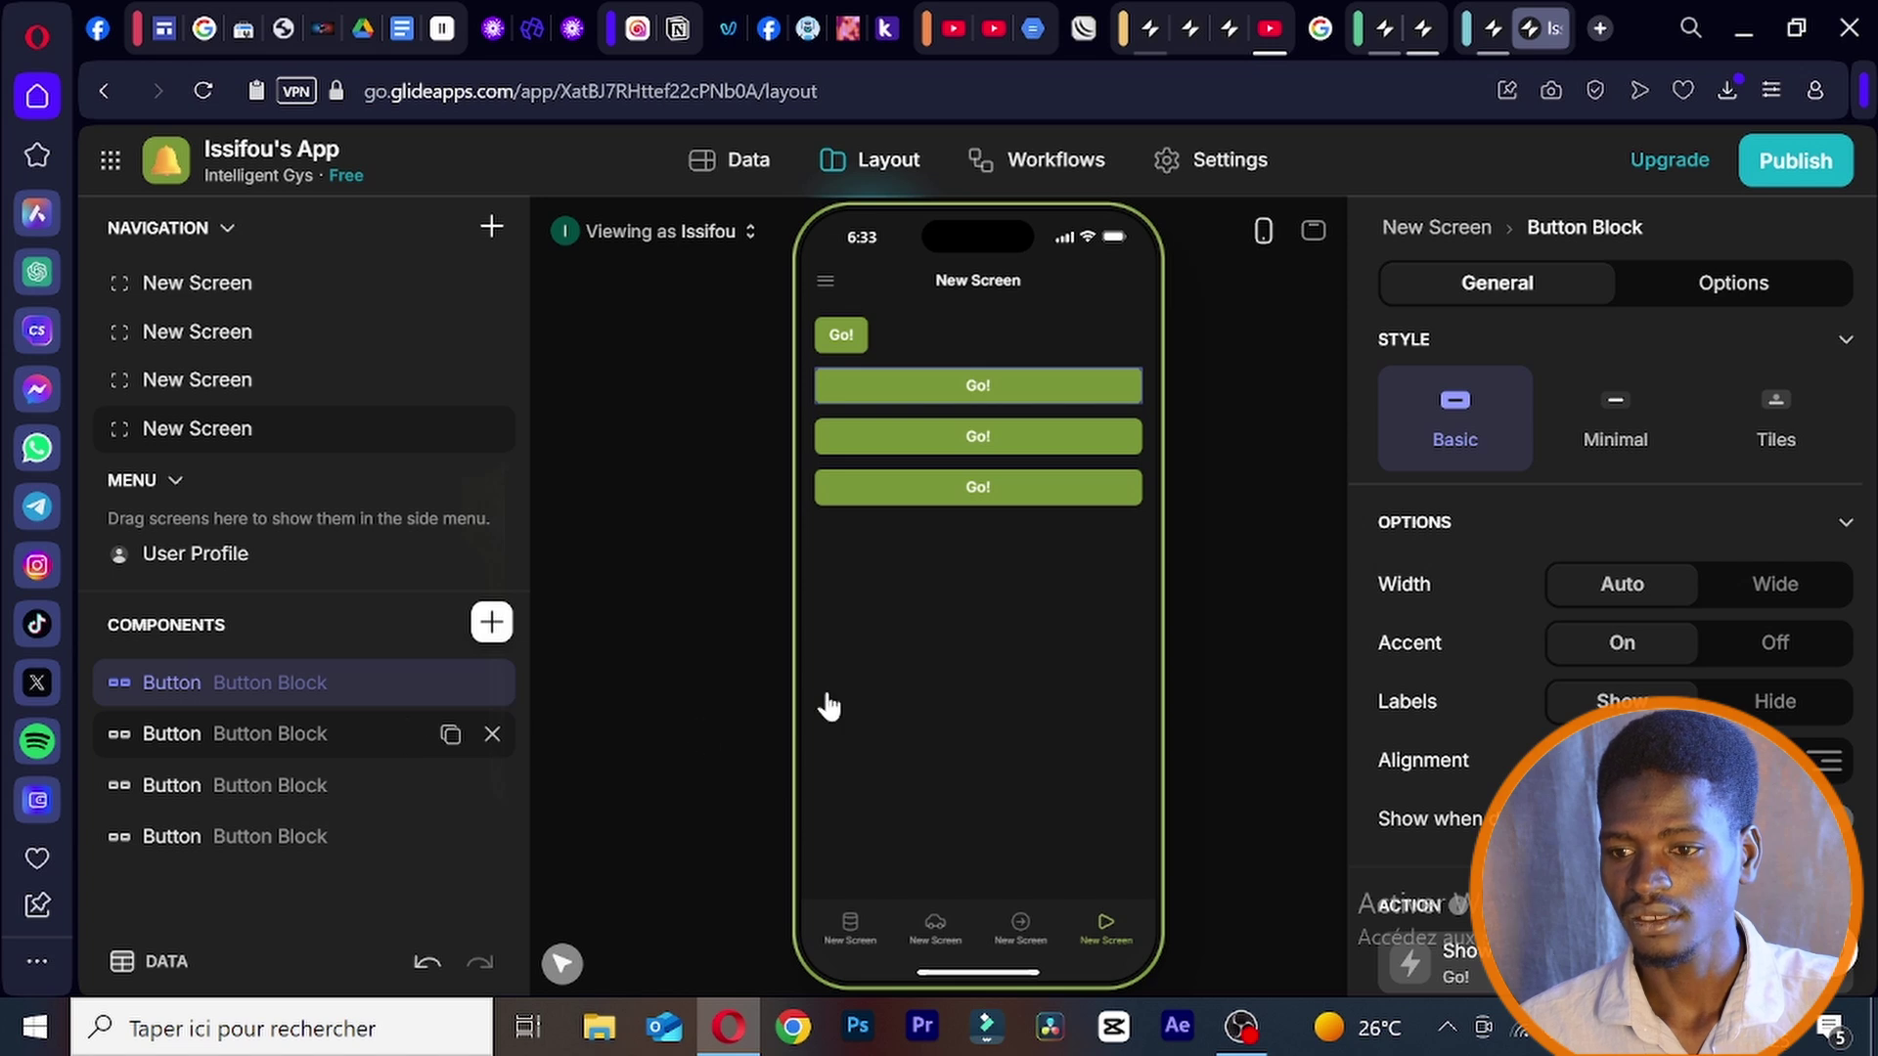
click(978, 385)
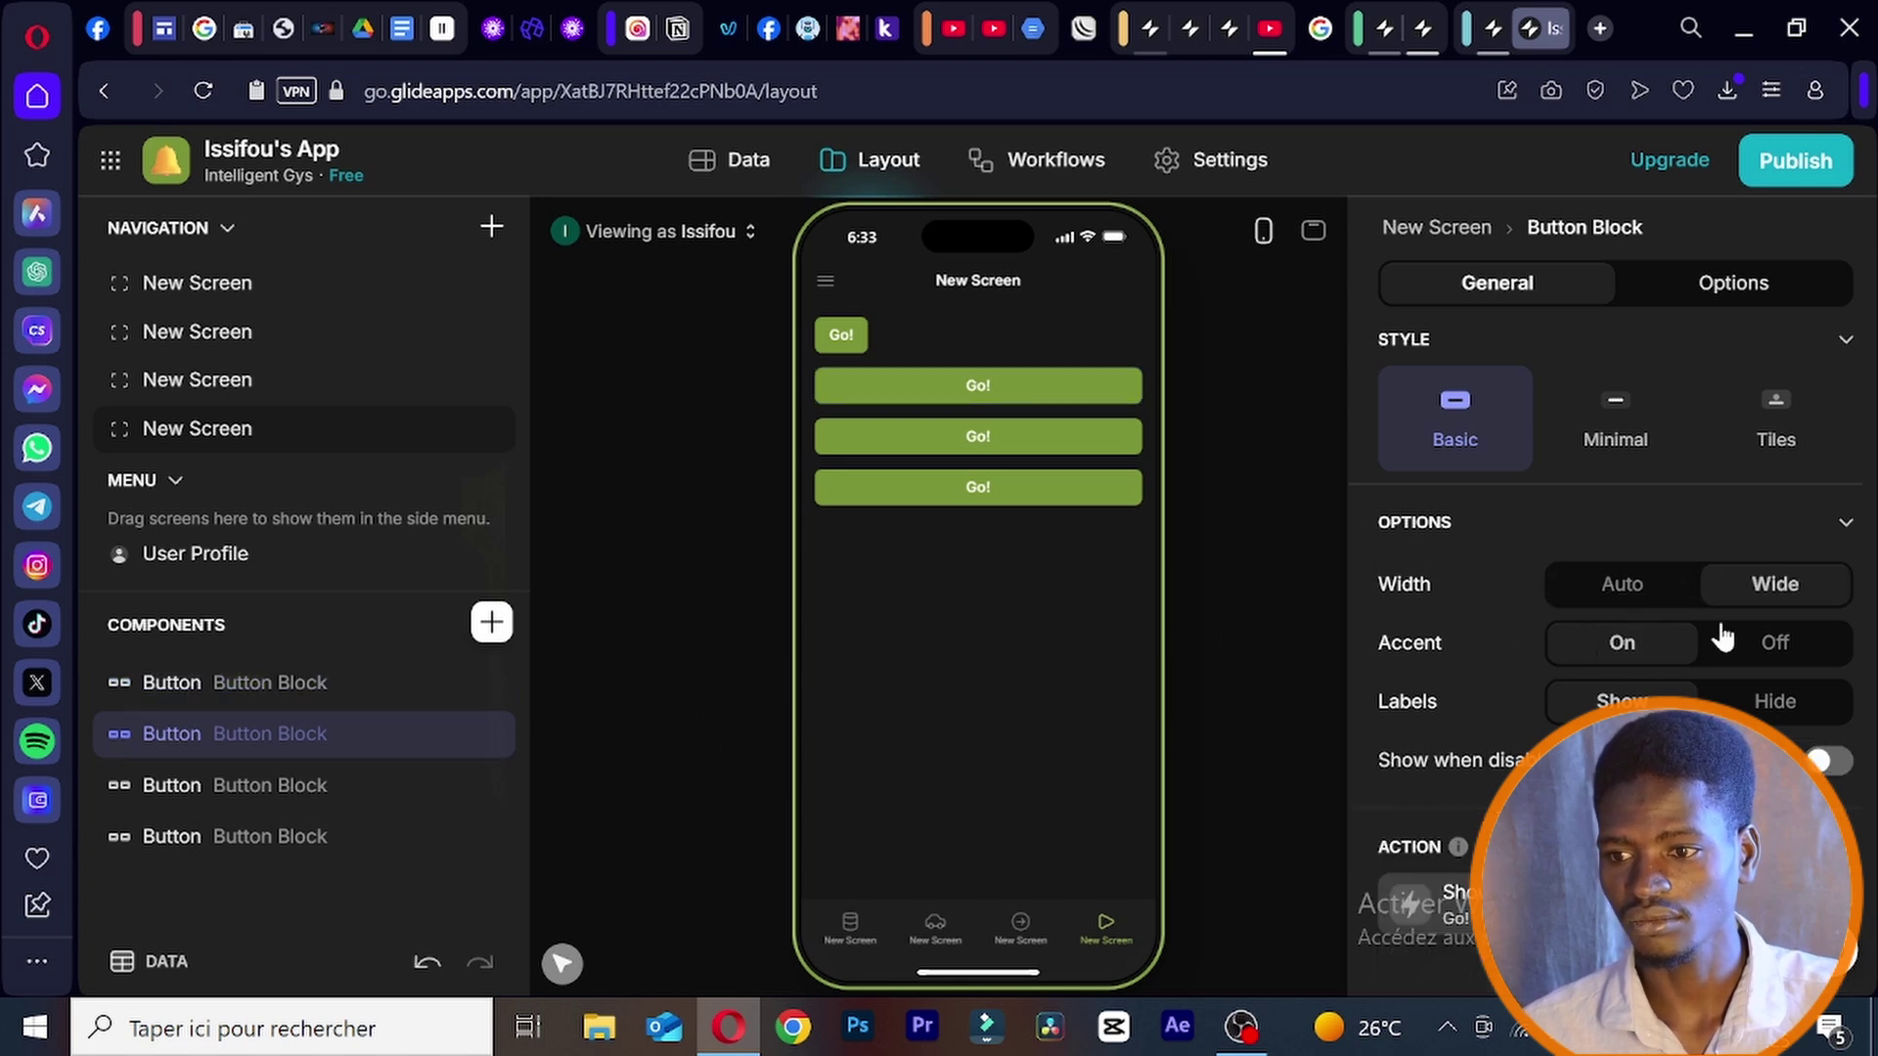
click(1804, 652)
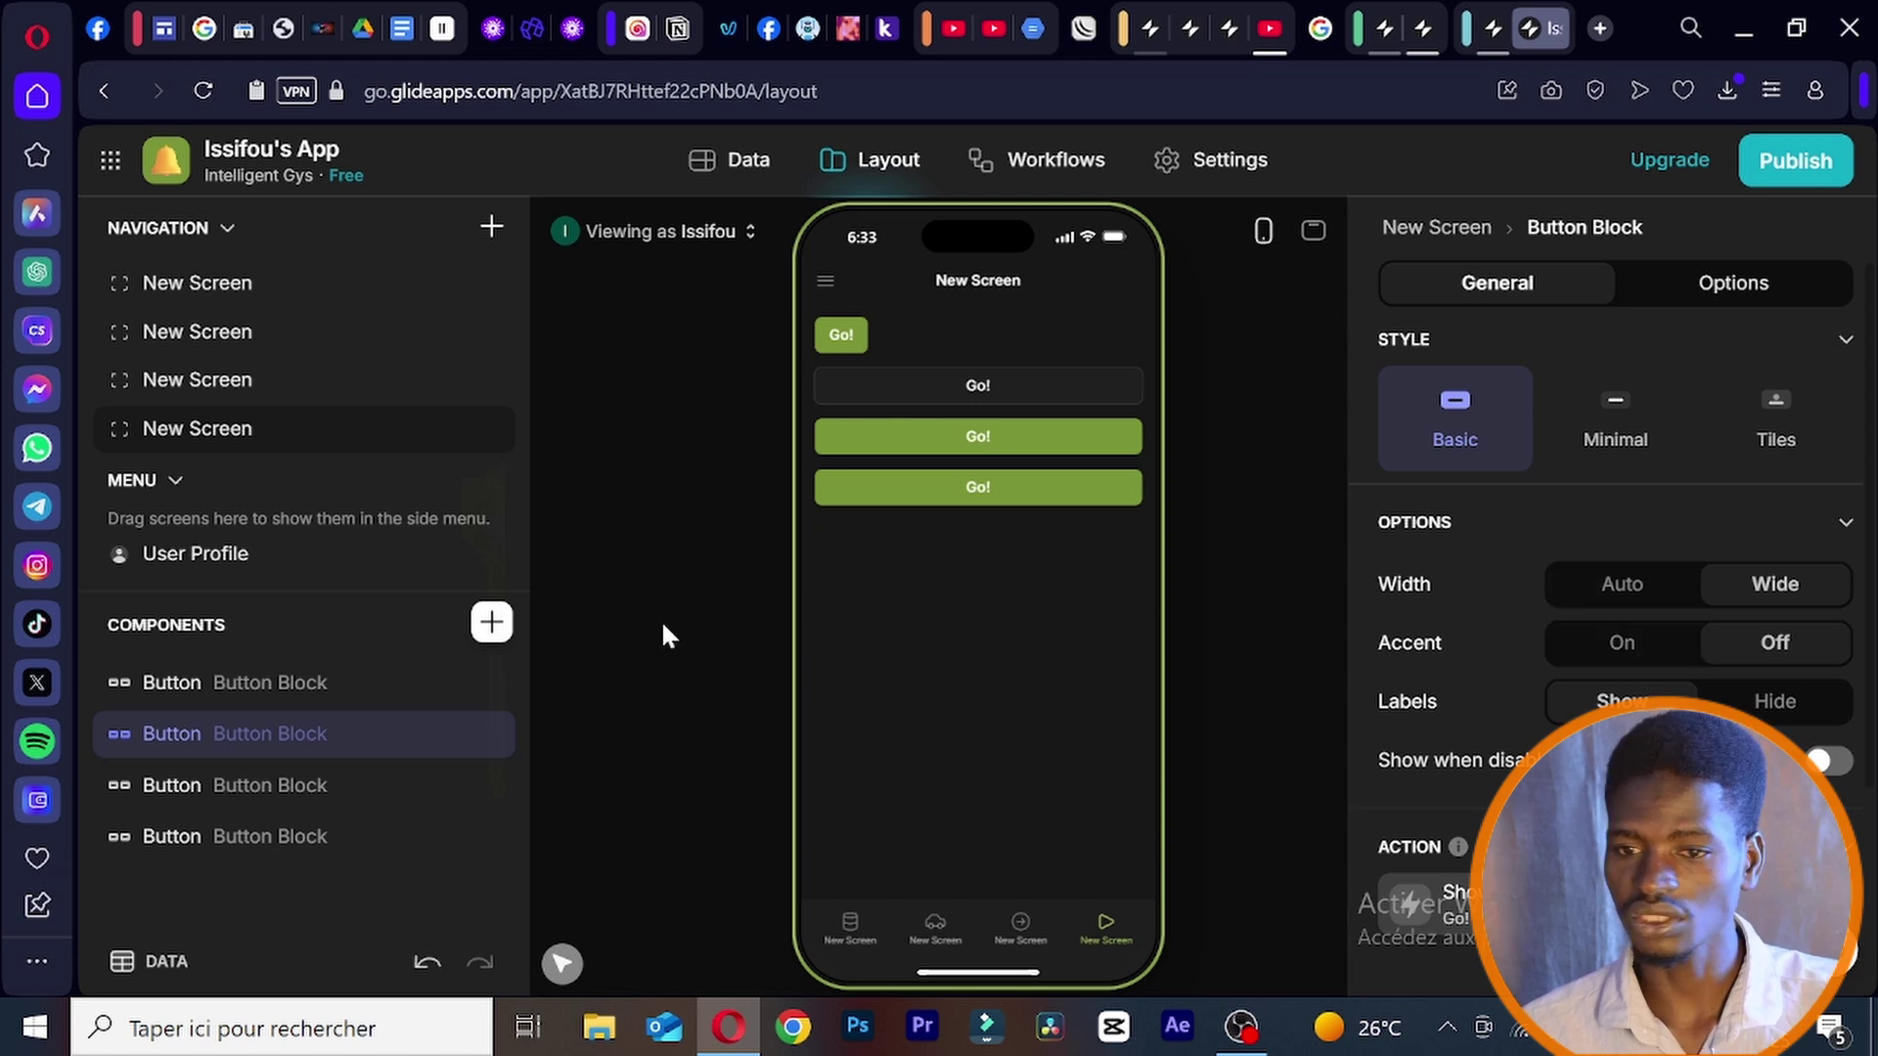
- Delete the three duplicated buttons, keeping only the first Button component on the screen
mouse_move(407, 789)
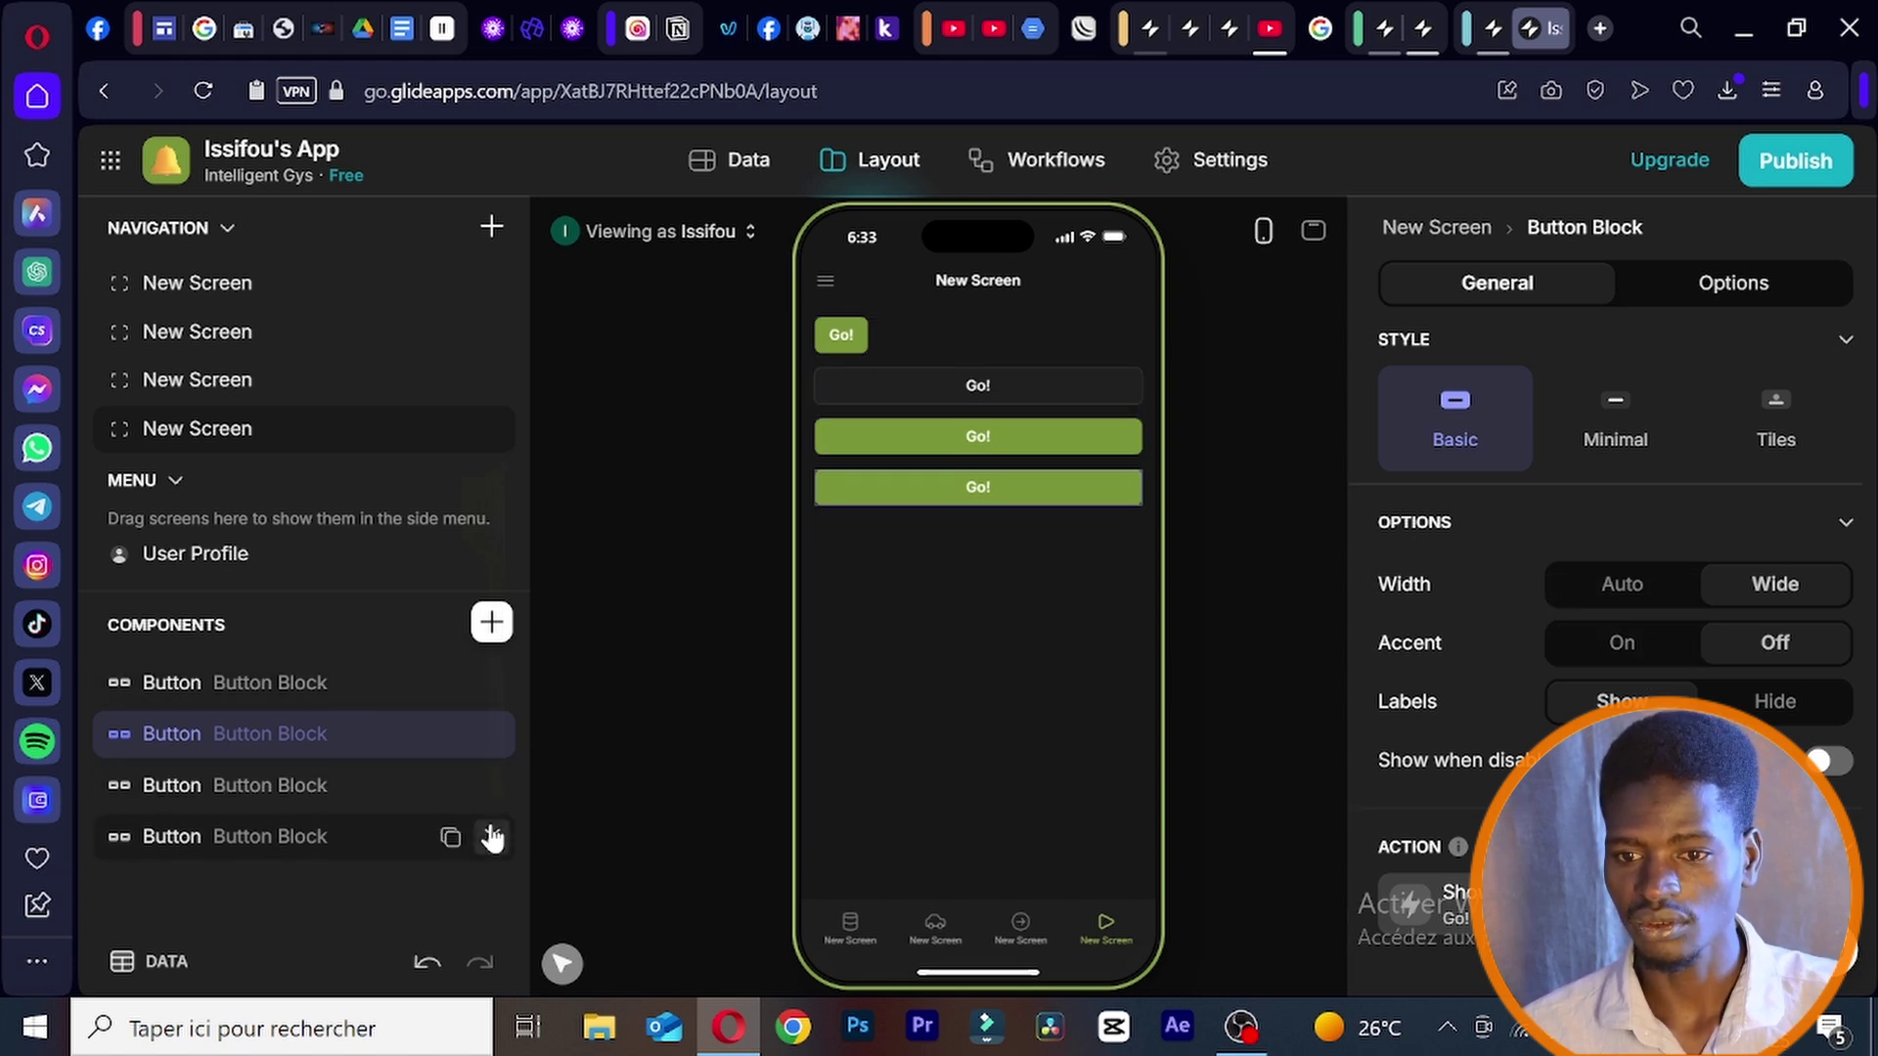
click(491, 836)
click(492, 785)
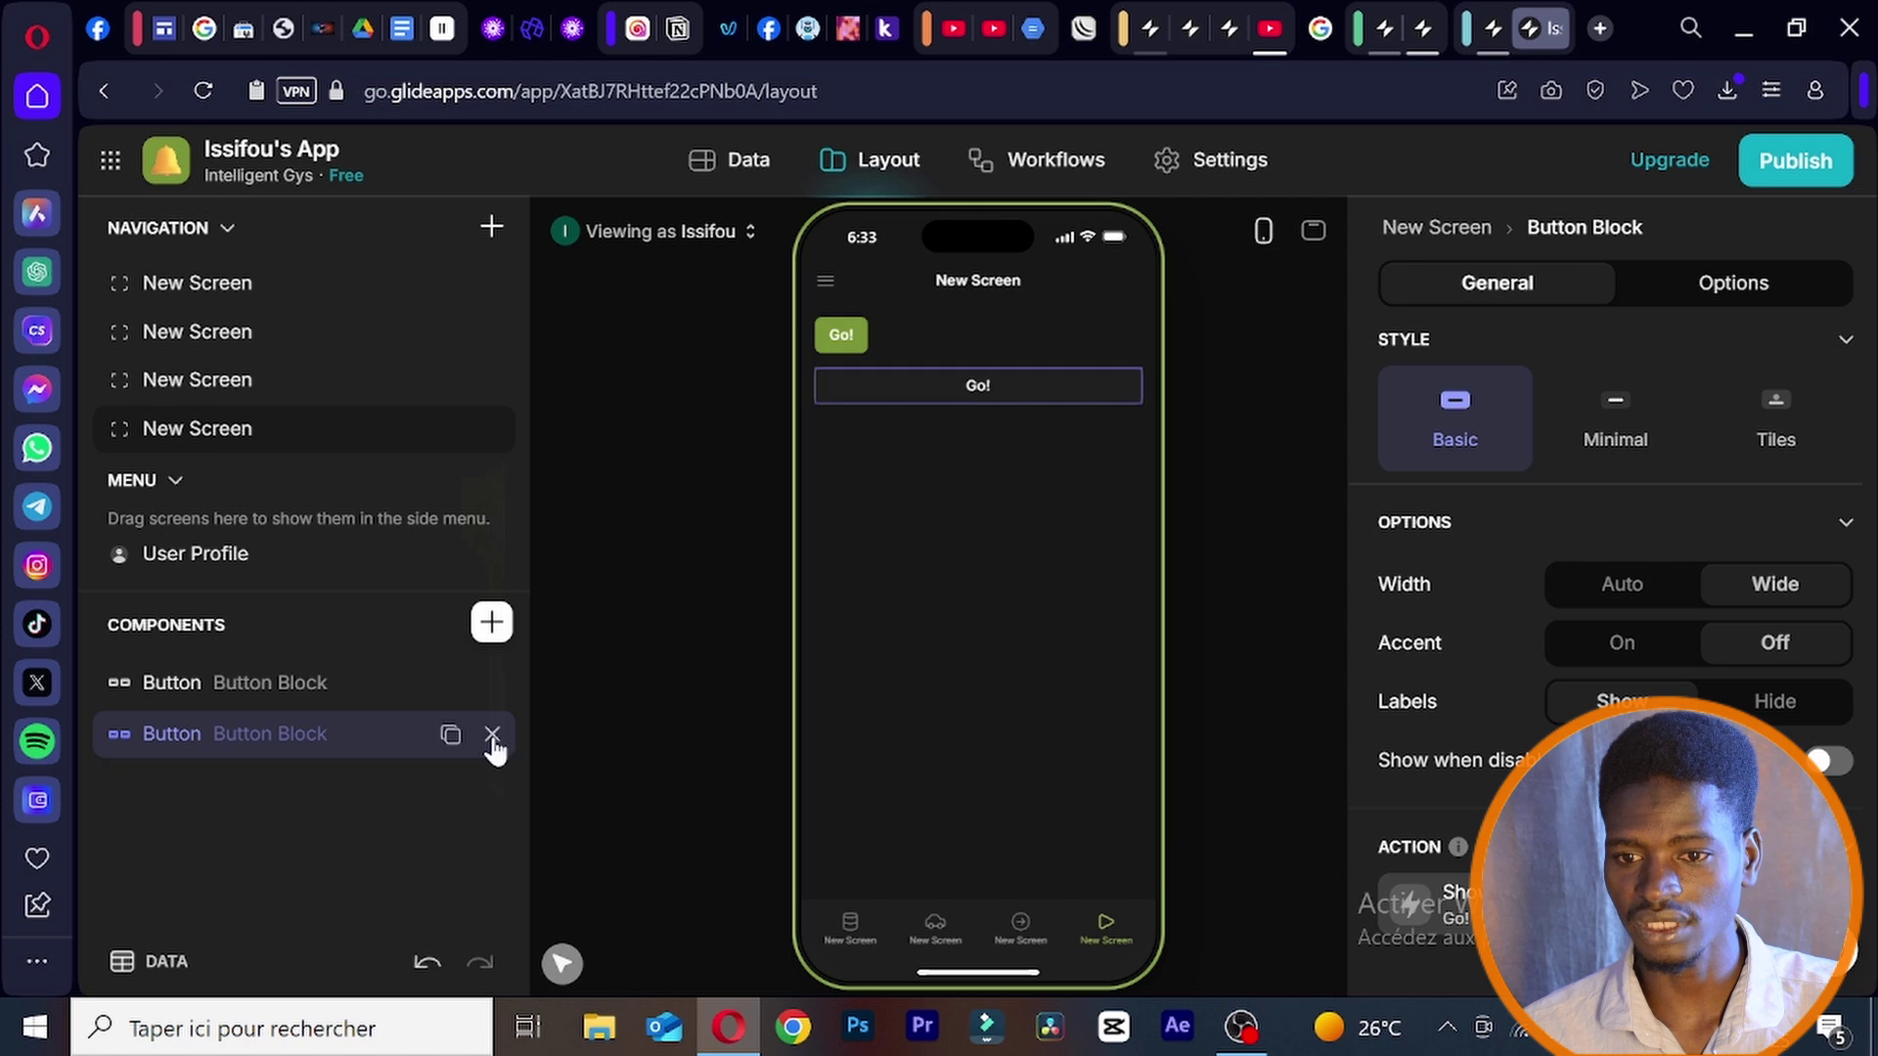
click(491, 734)
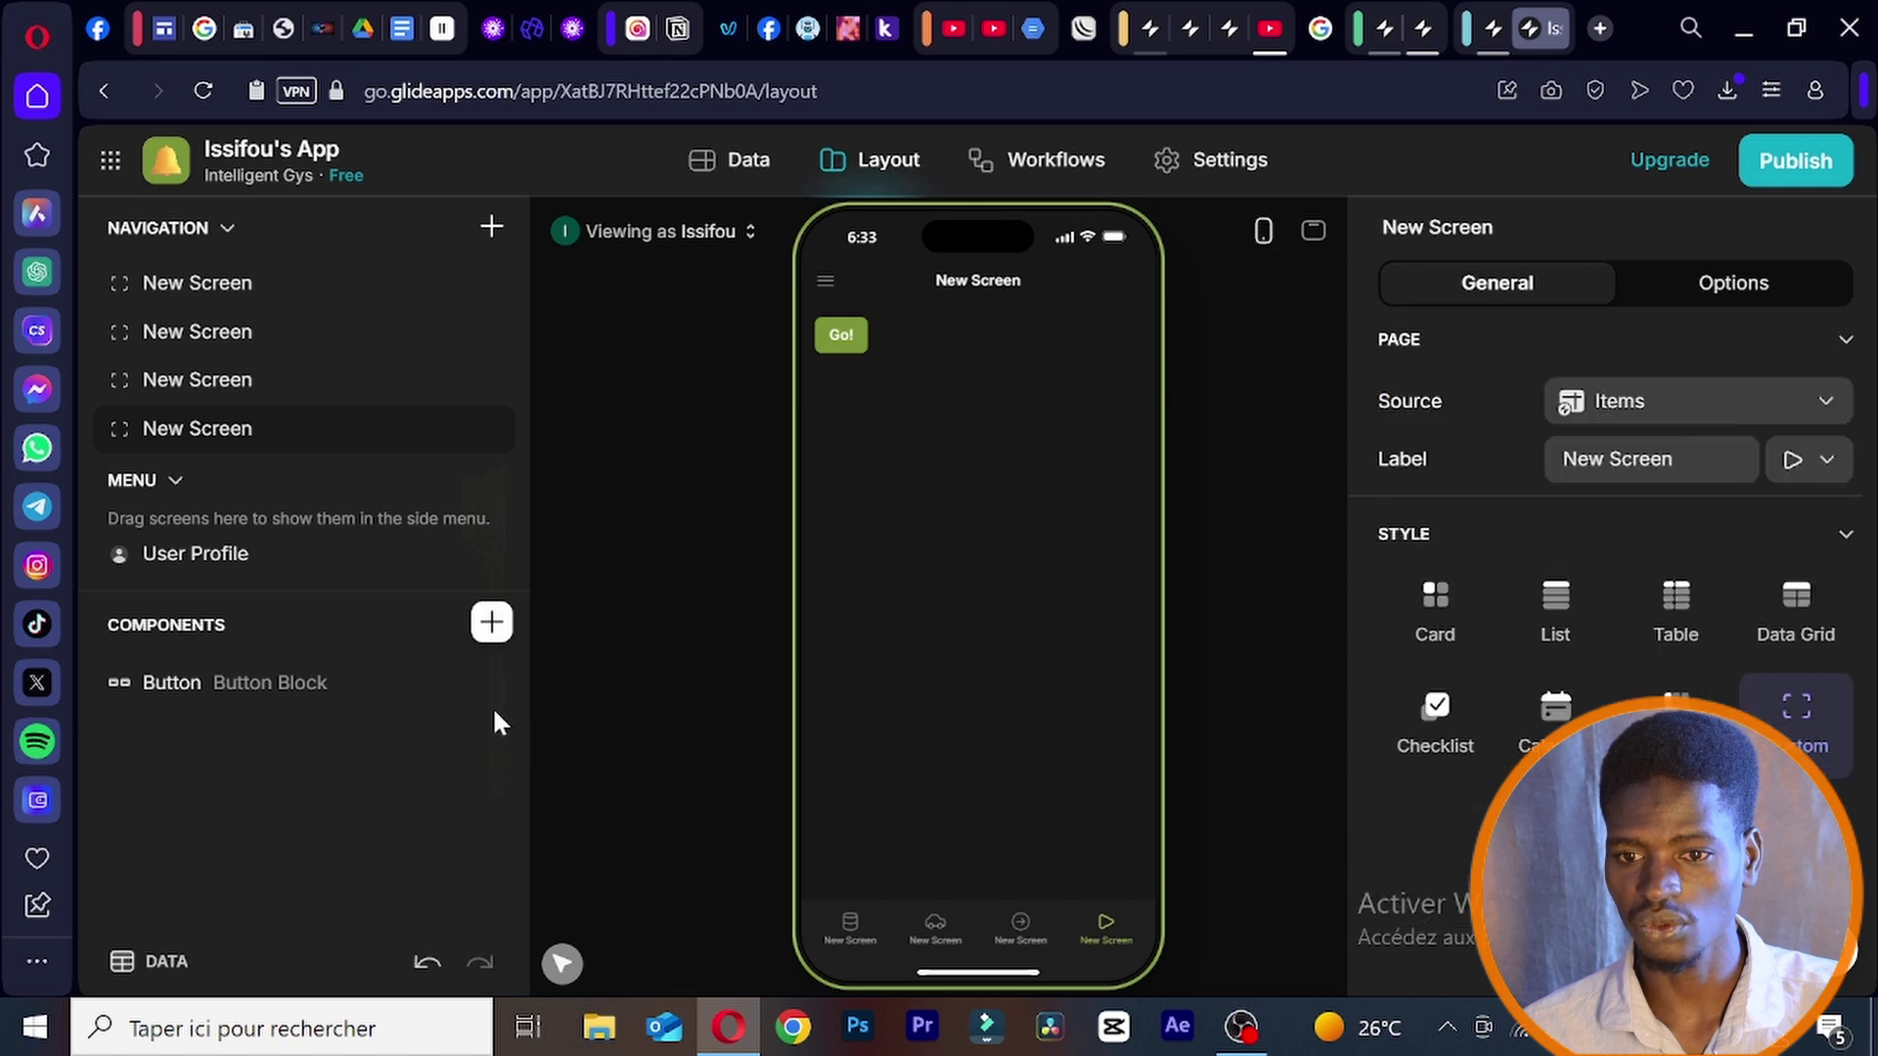
- Set the title of the remaining button's action to YOUTUBE
click(315, 683)
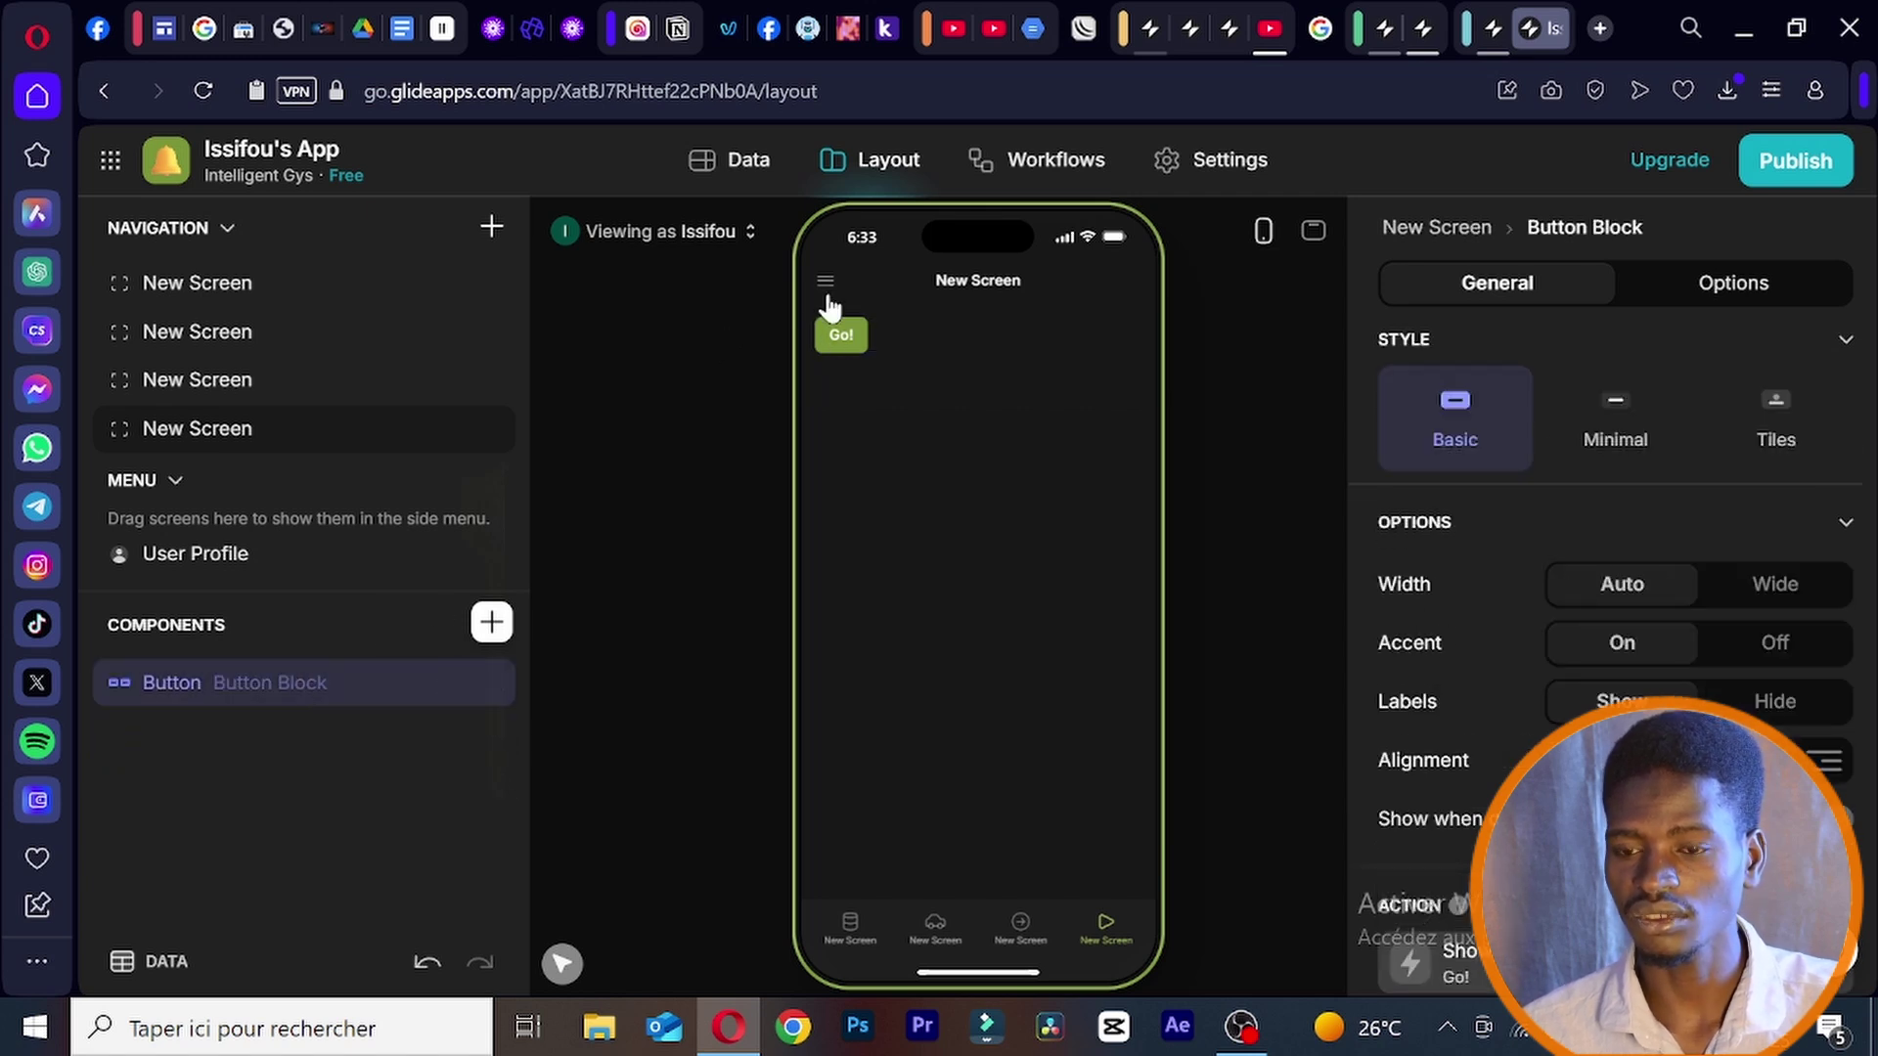
scroll(1547, 554, down, 3)
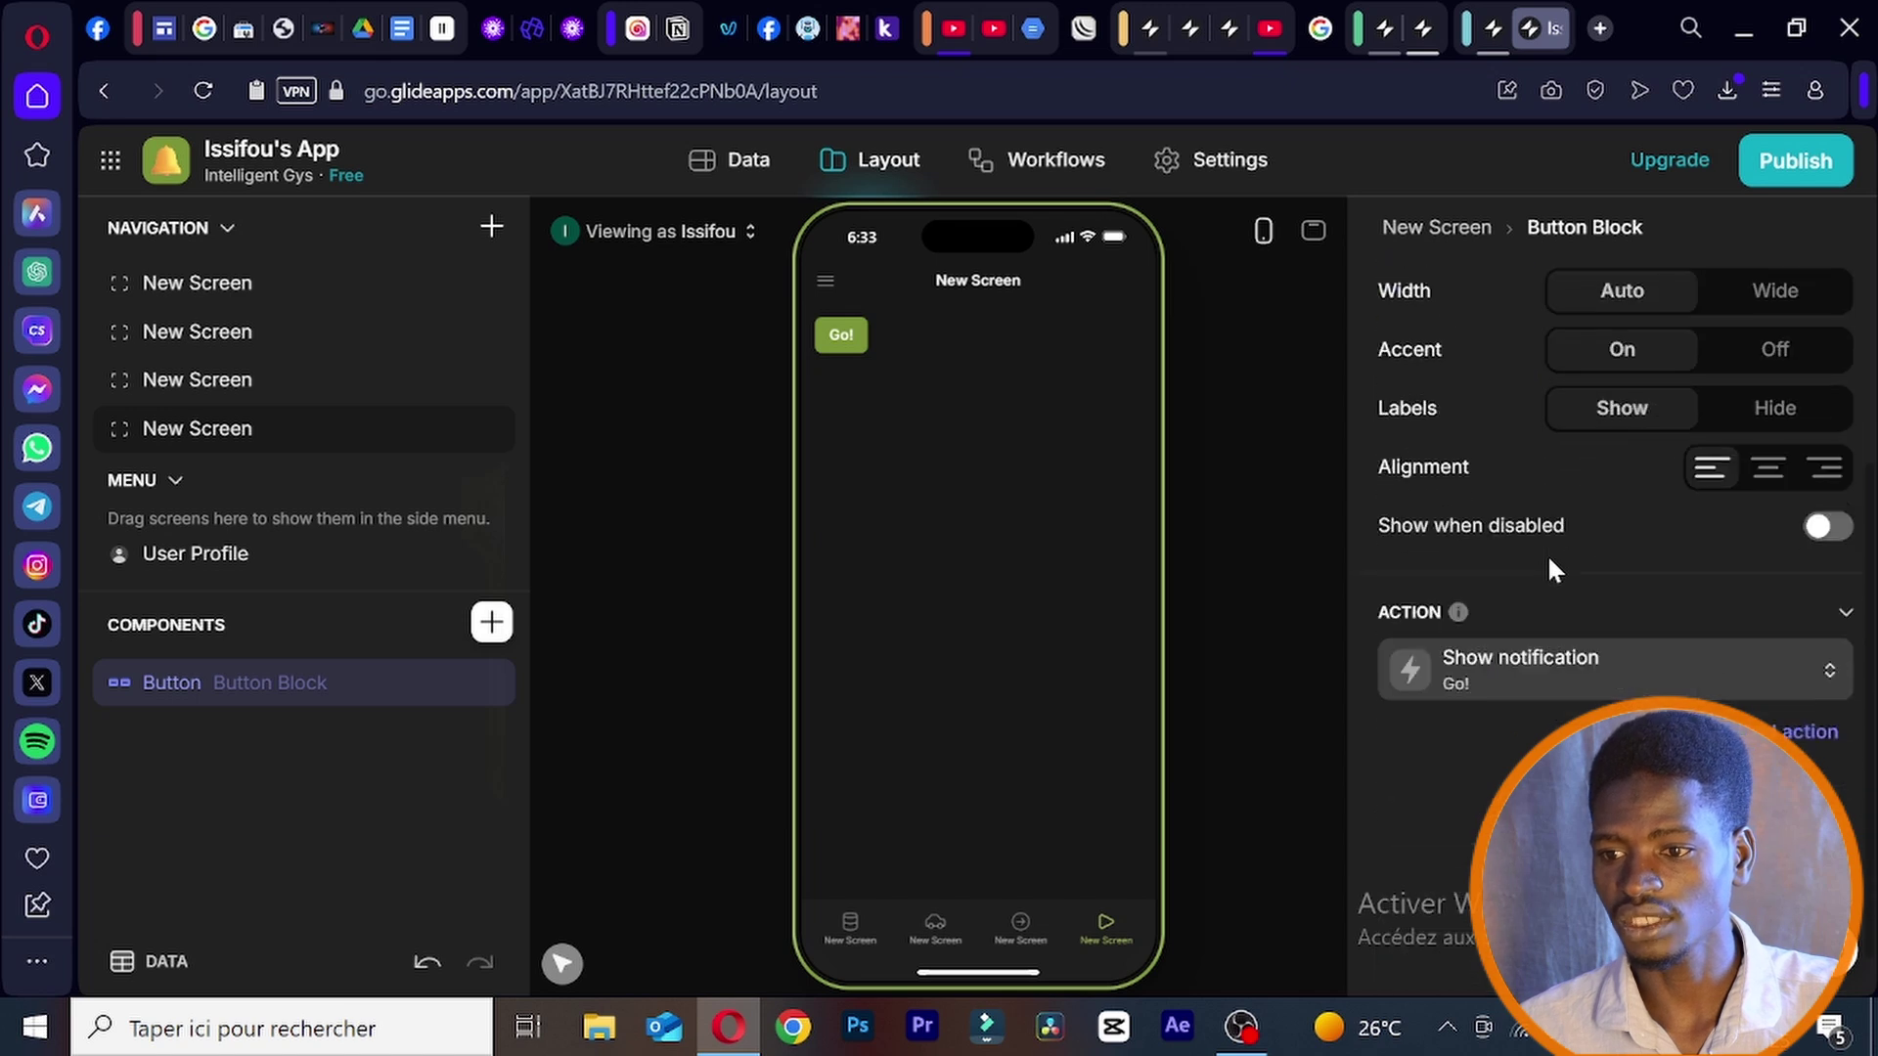
click(1522, 684)
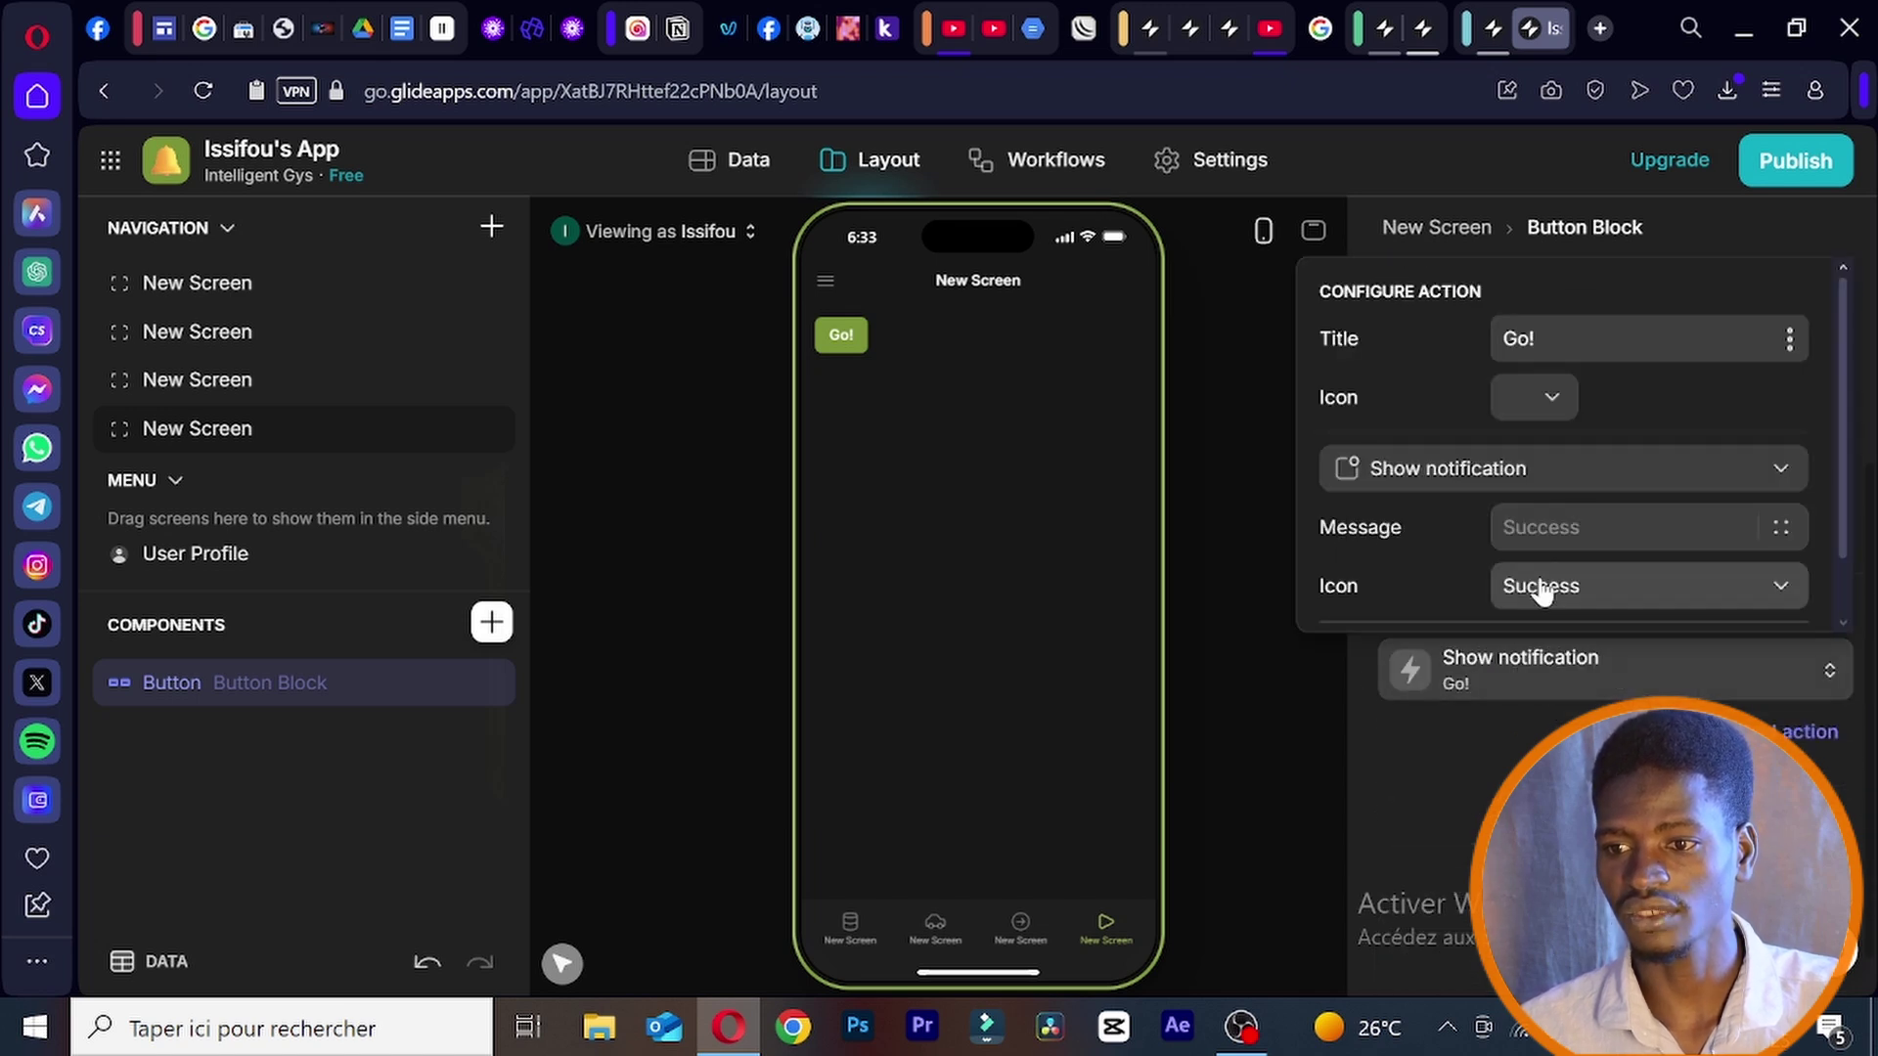
drag(1565, 338, 1475, 322)
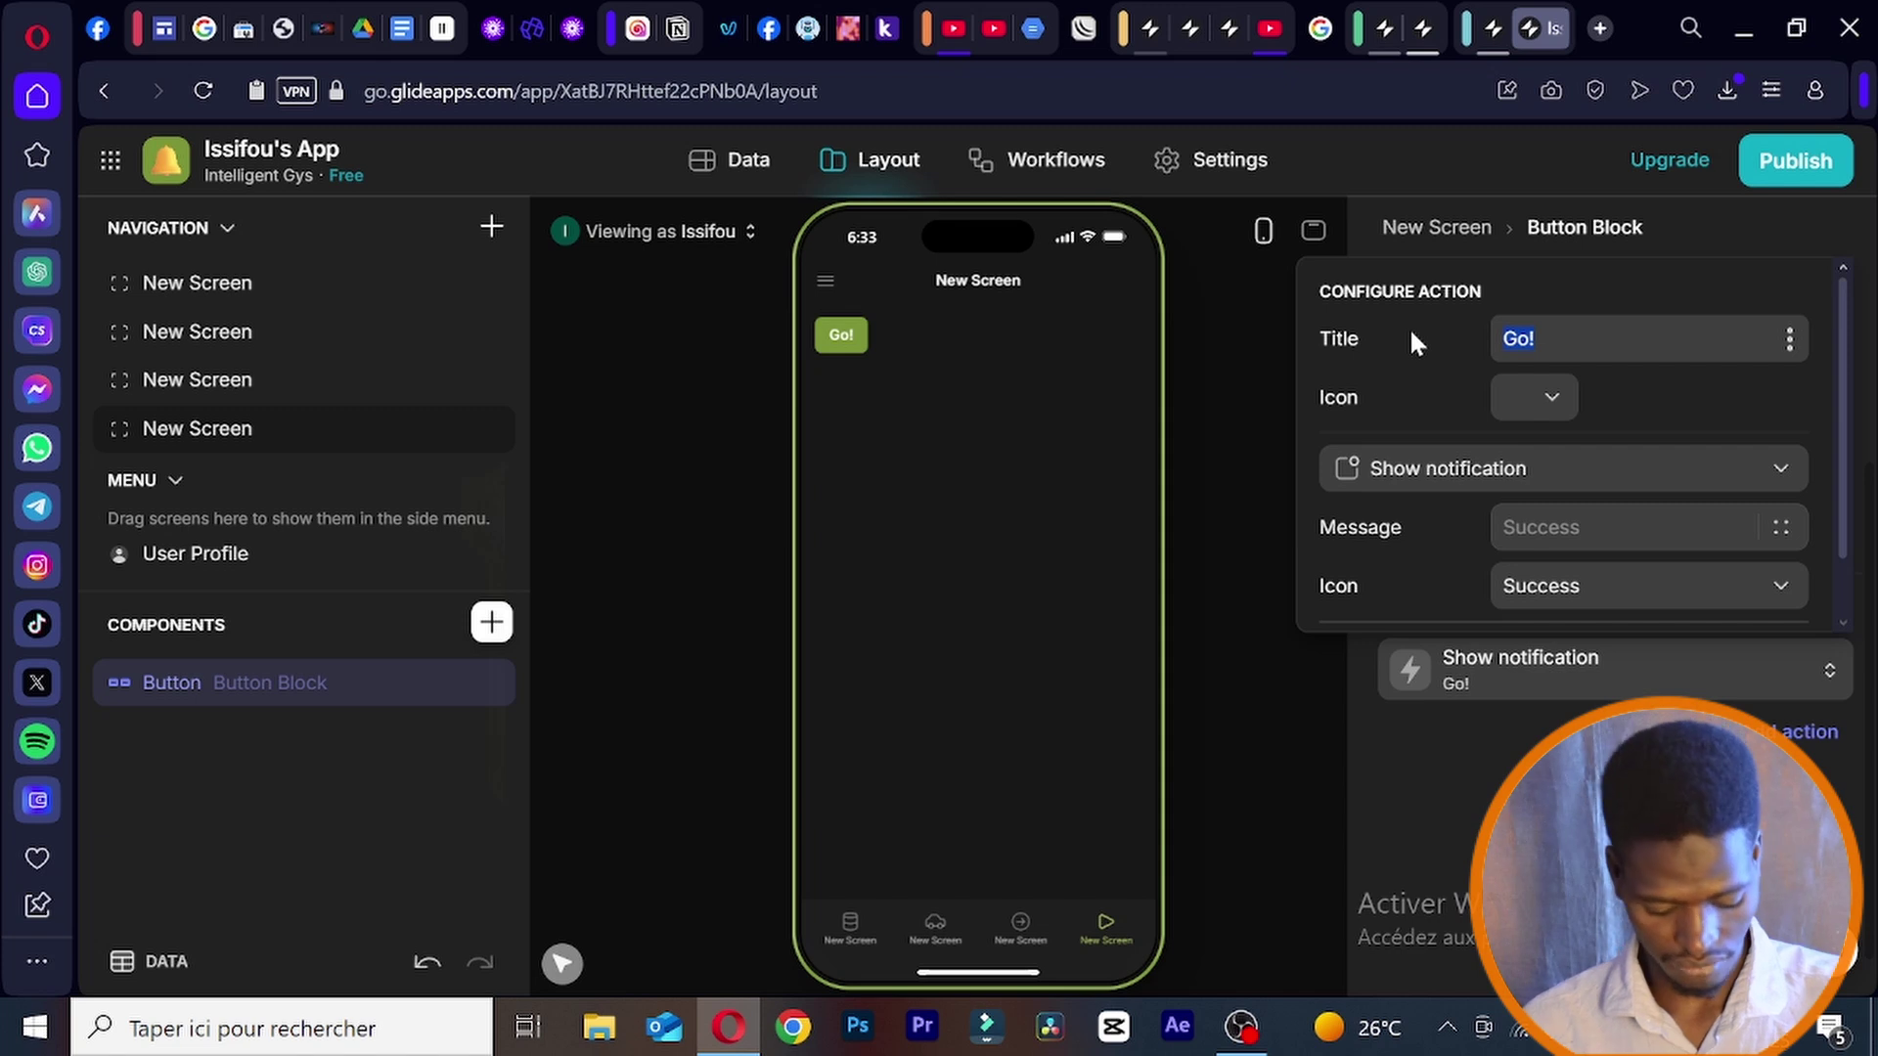
text(YOUTUBE)
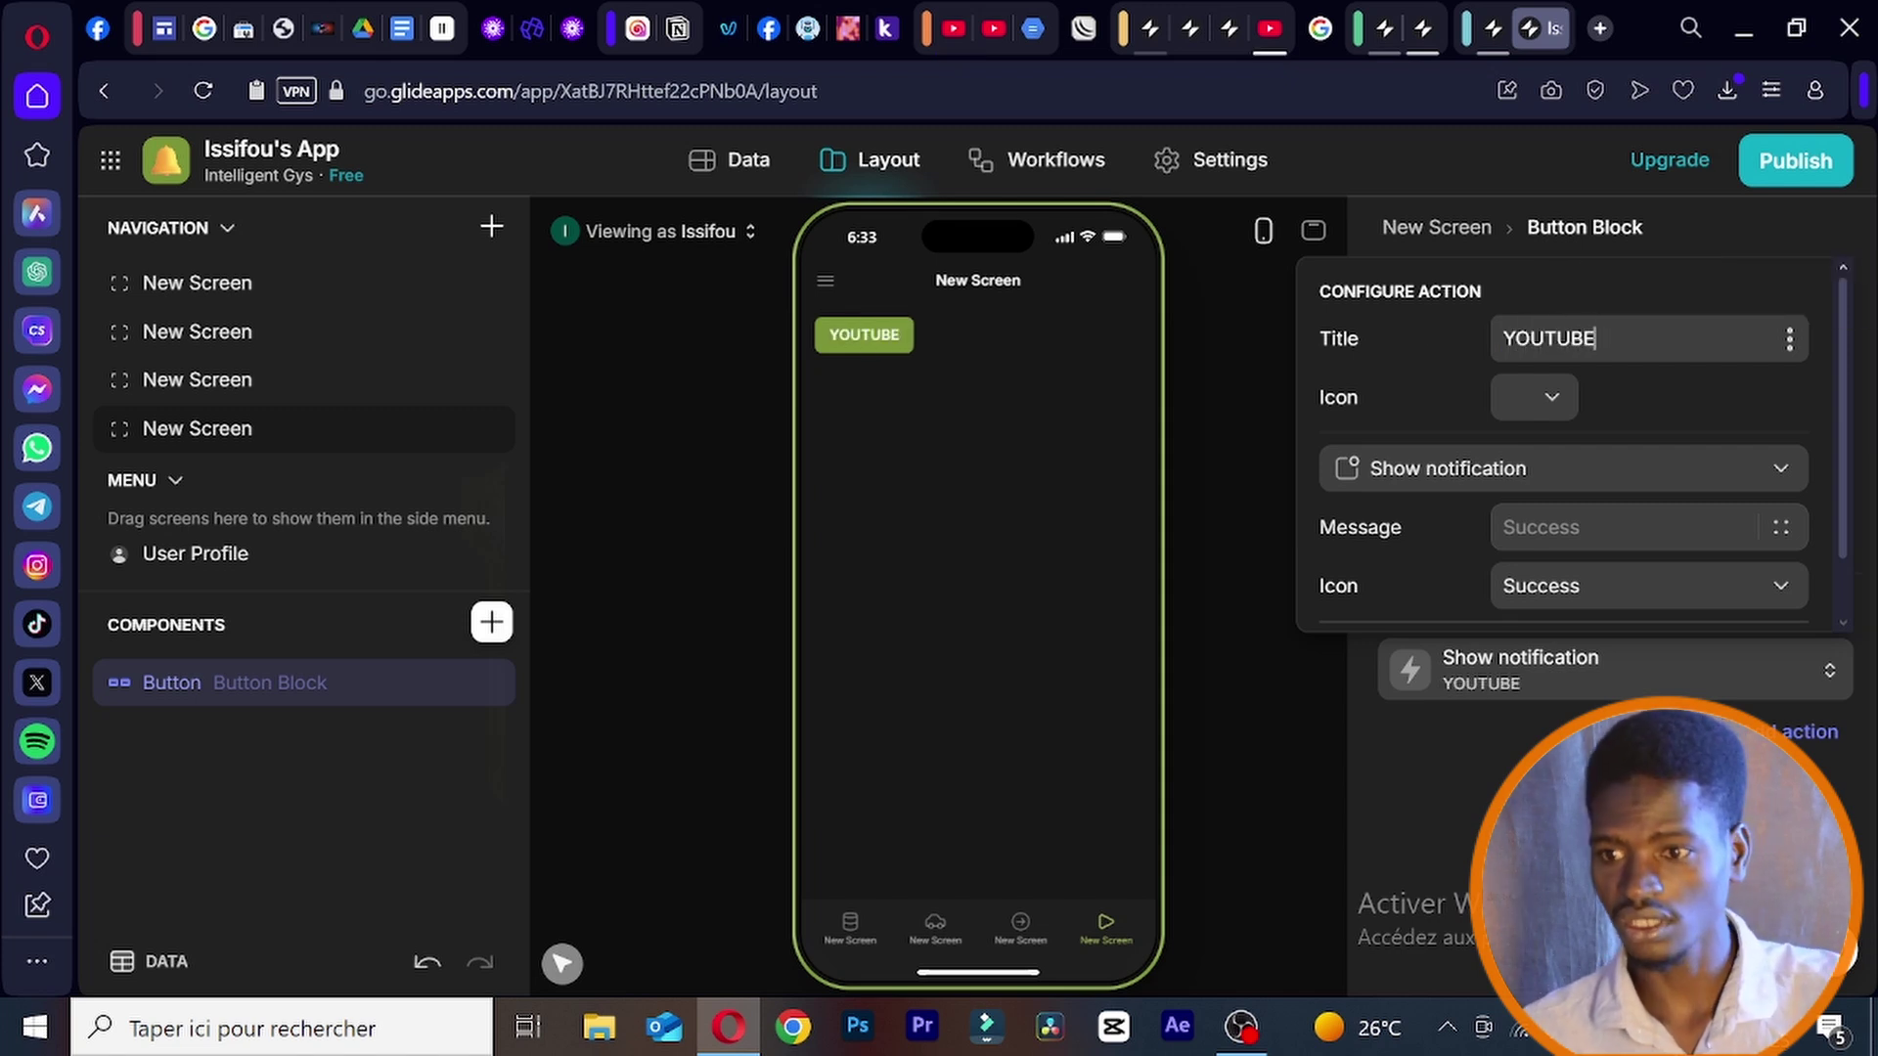
- Change the YOUTUBE button's action to Open link and clear the Image column from its URL
click(1450, 479)
mouse_move(1489, 750)
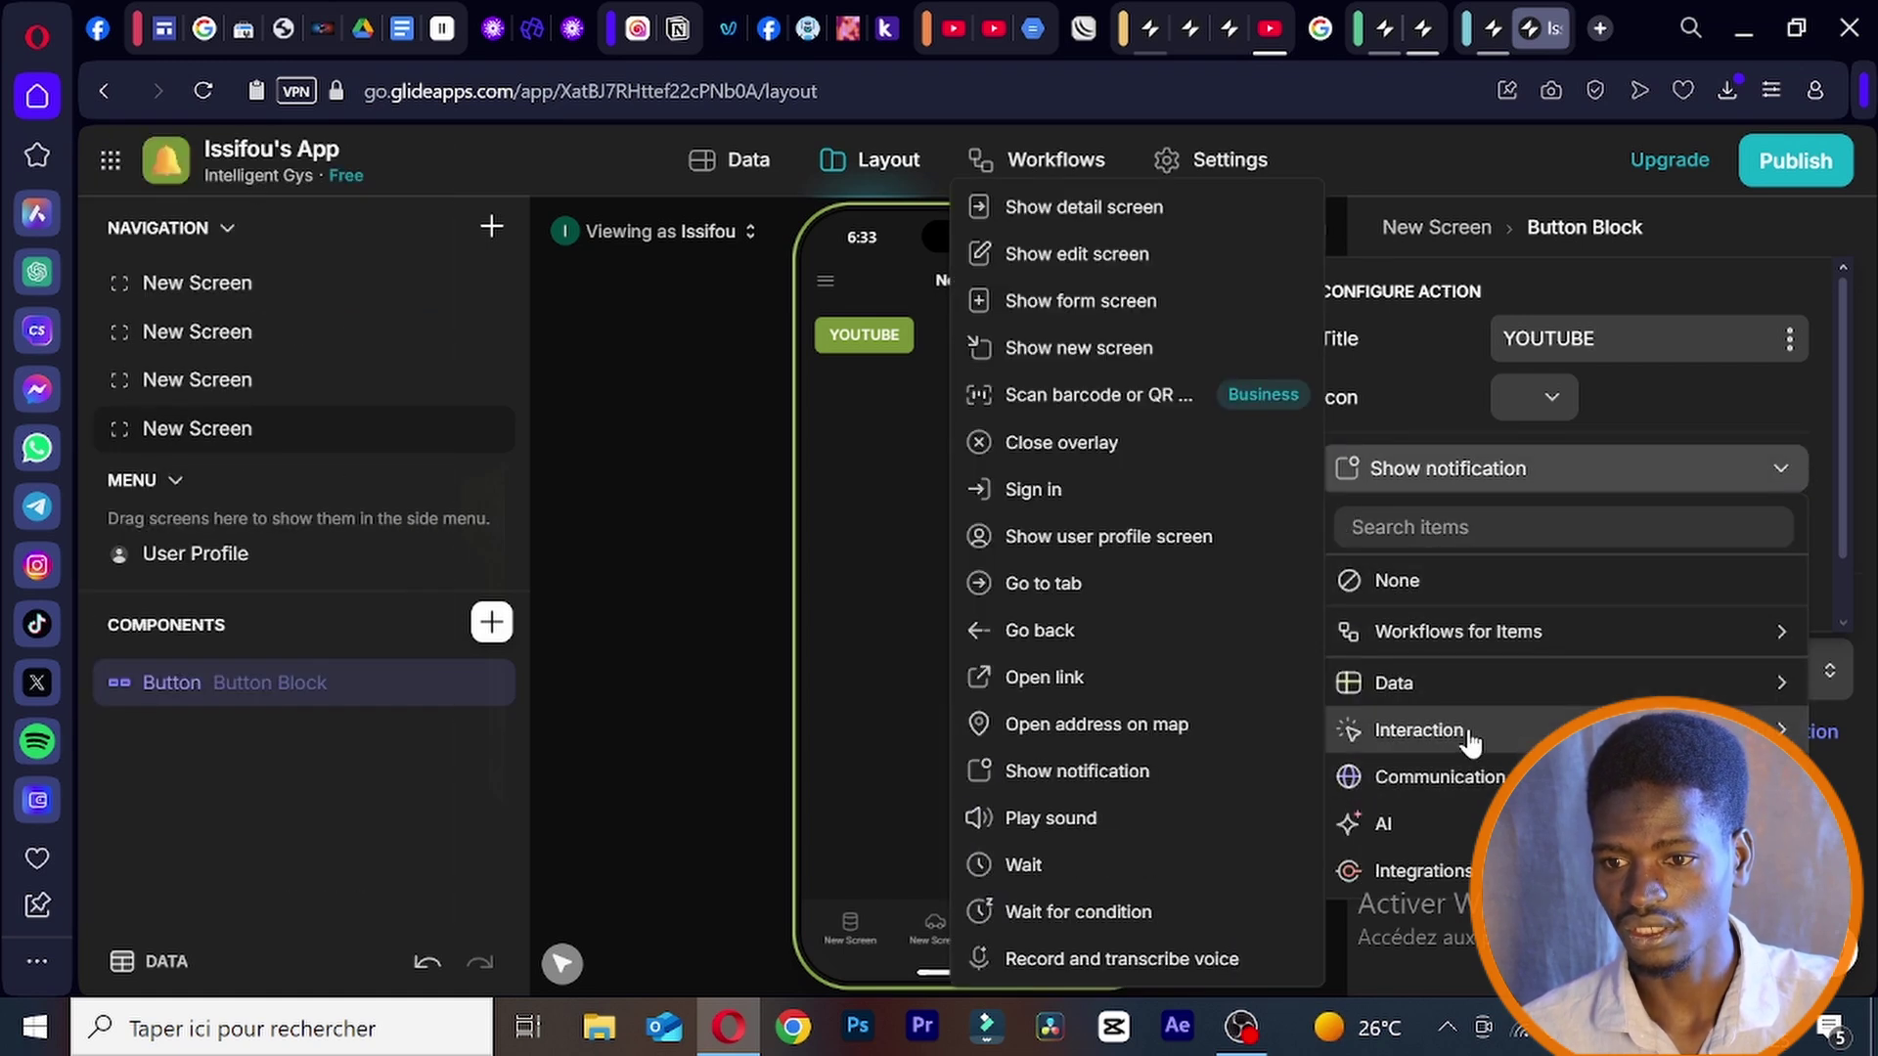
click(1138, 688)
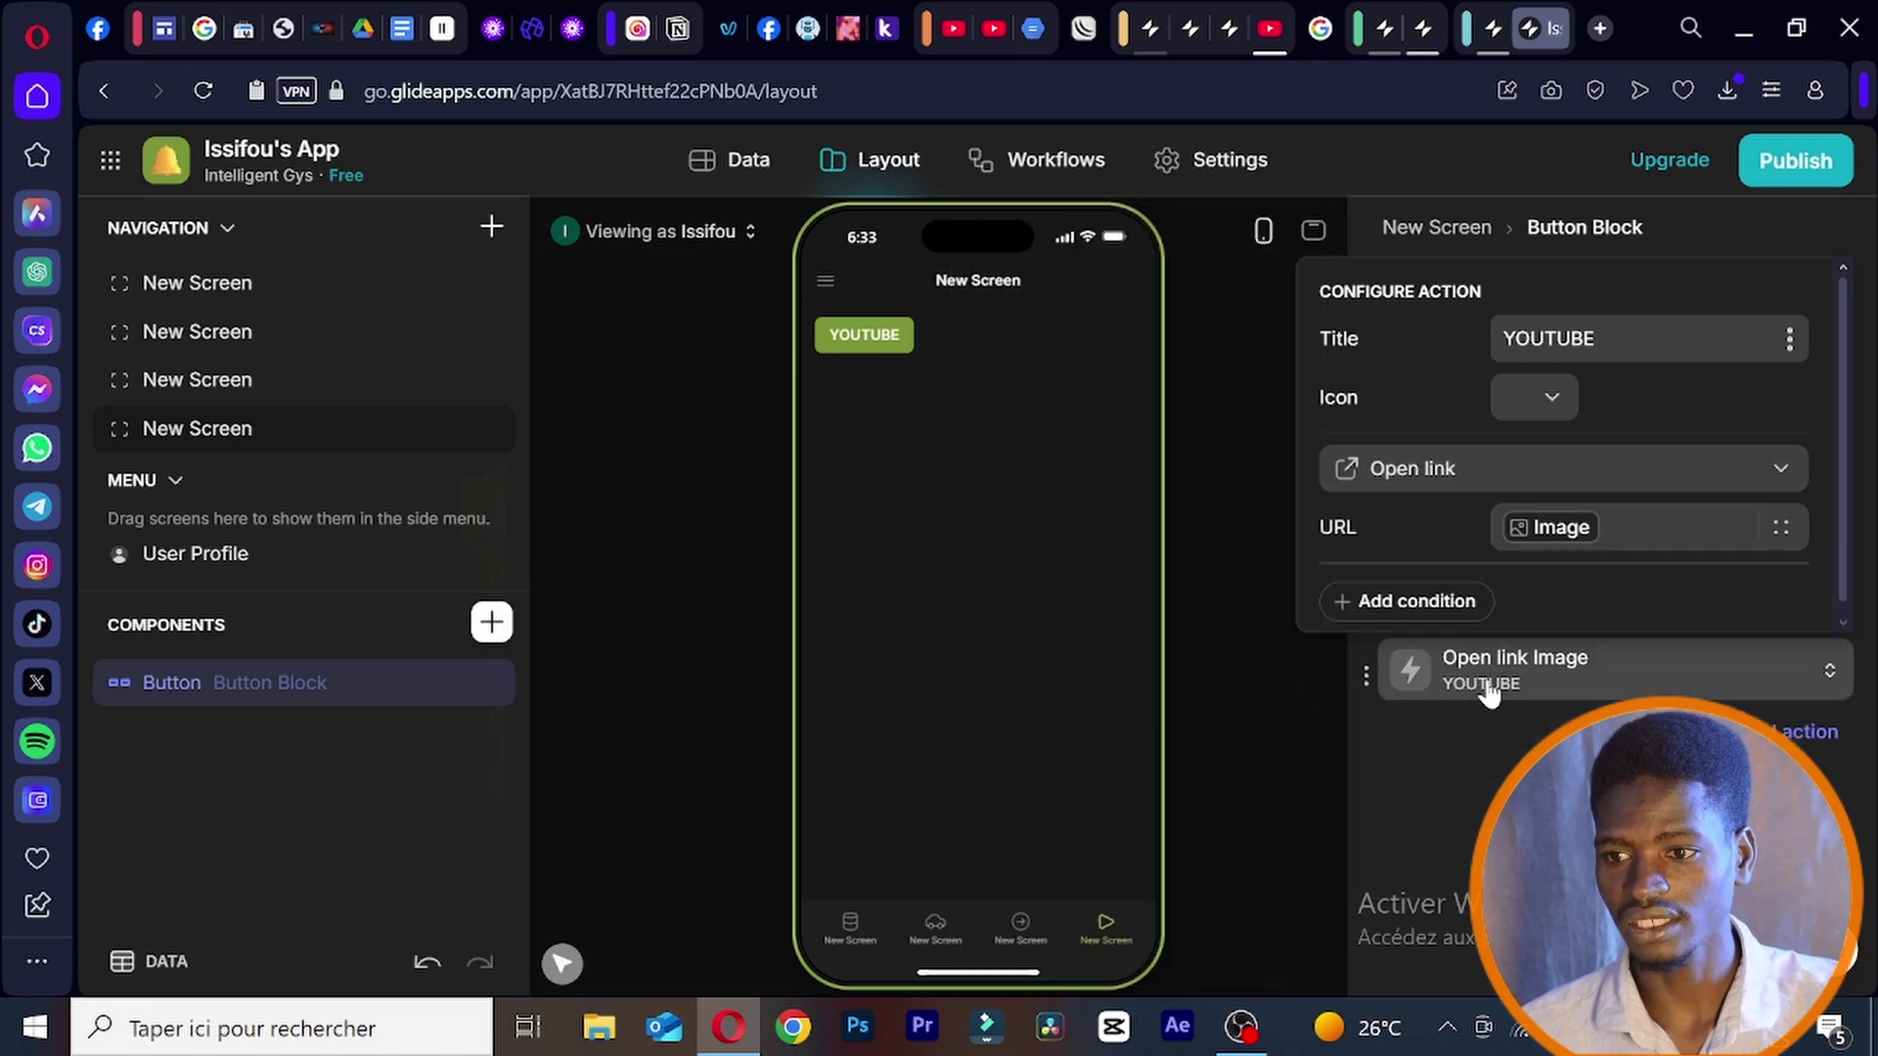
click(1550, 527)
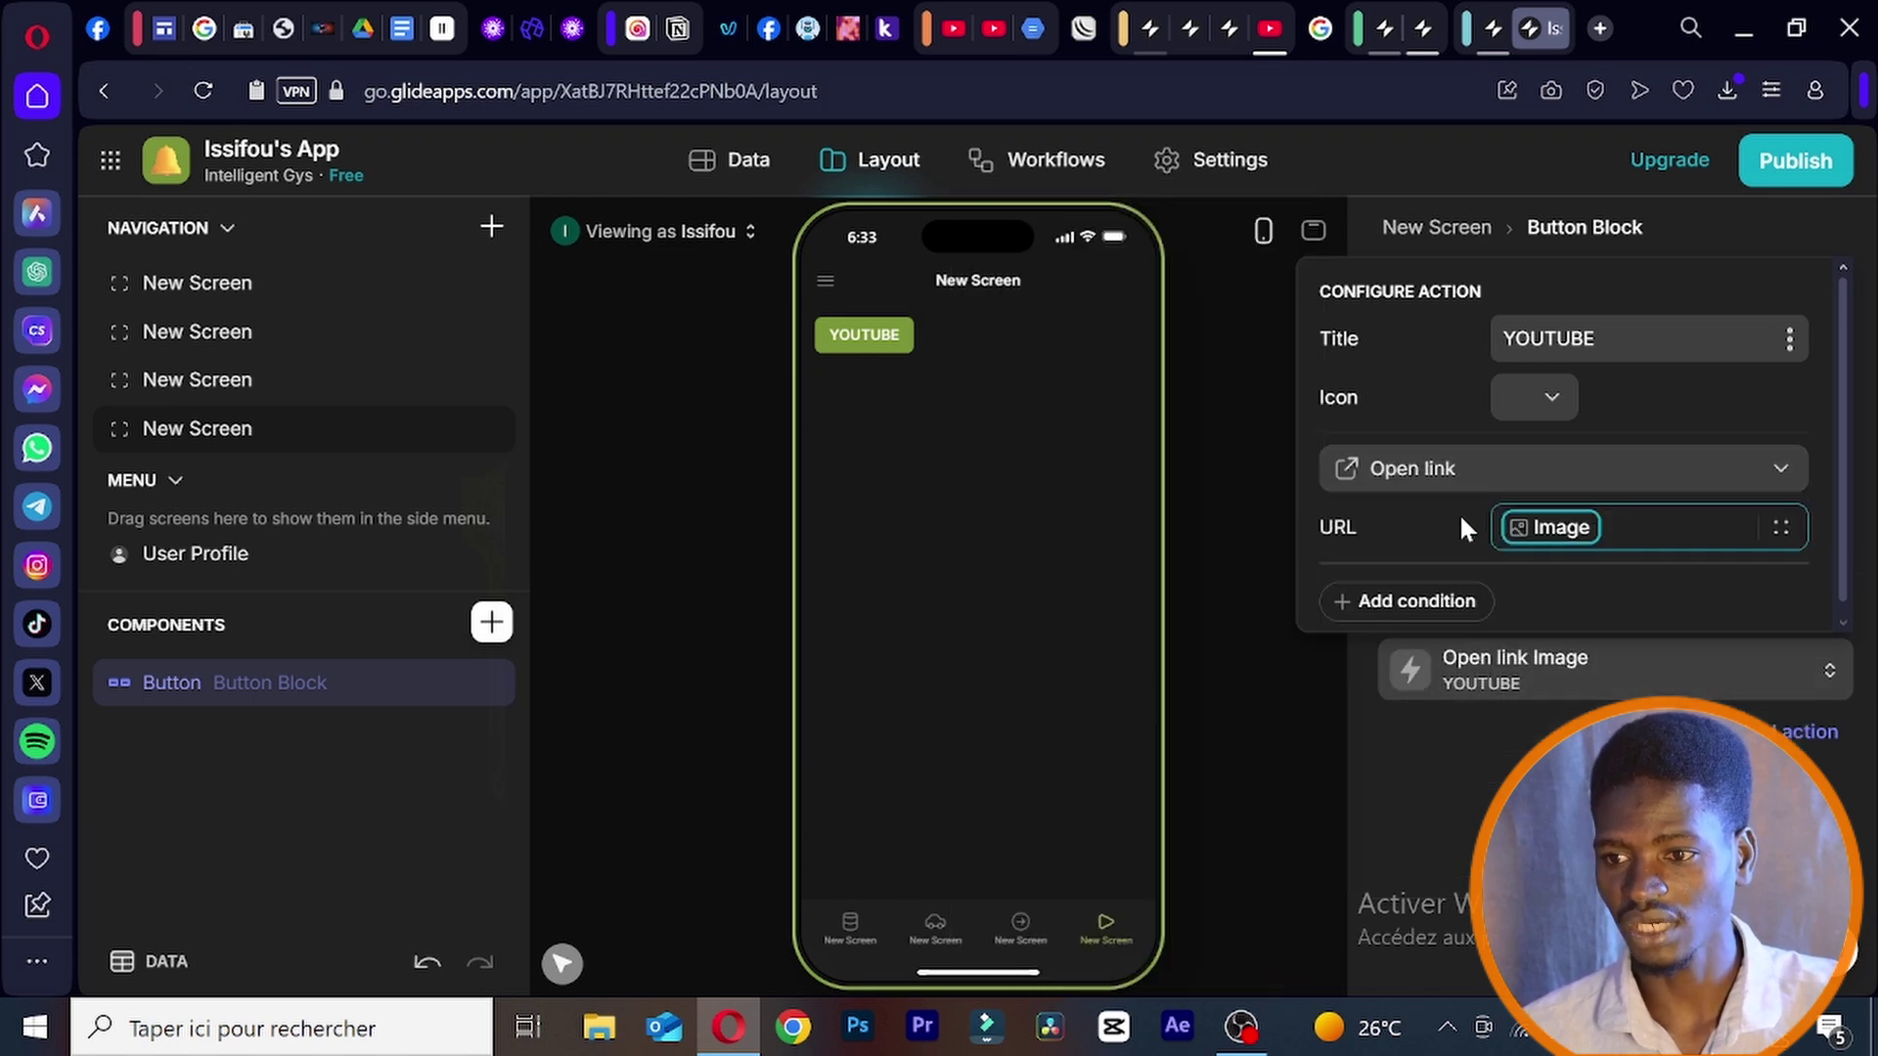
key(BackSpace)
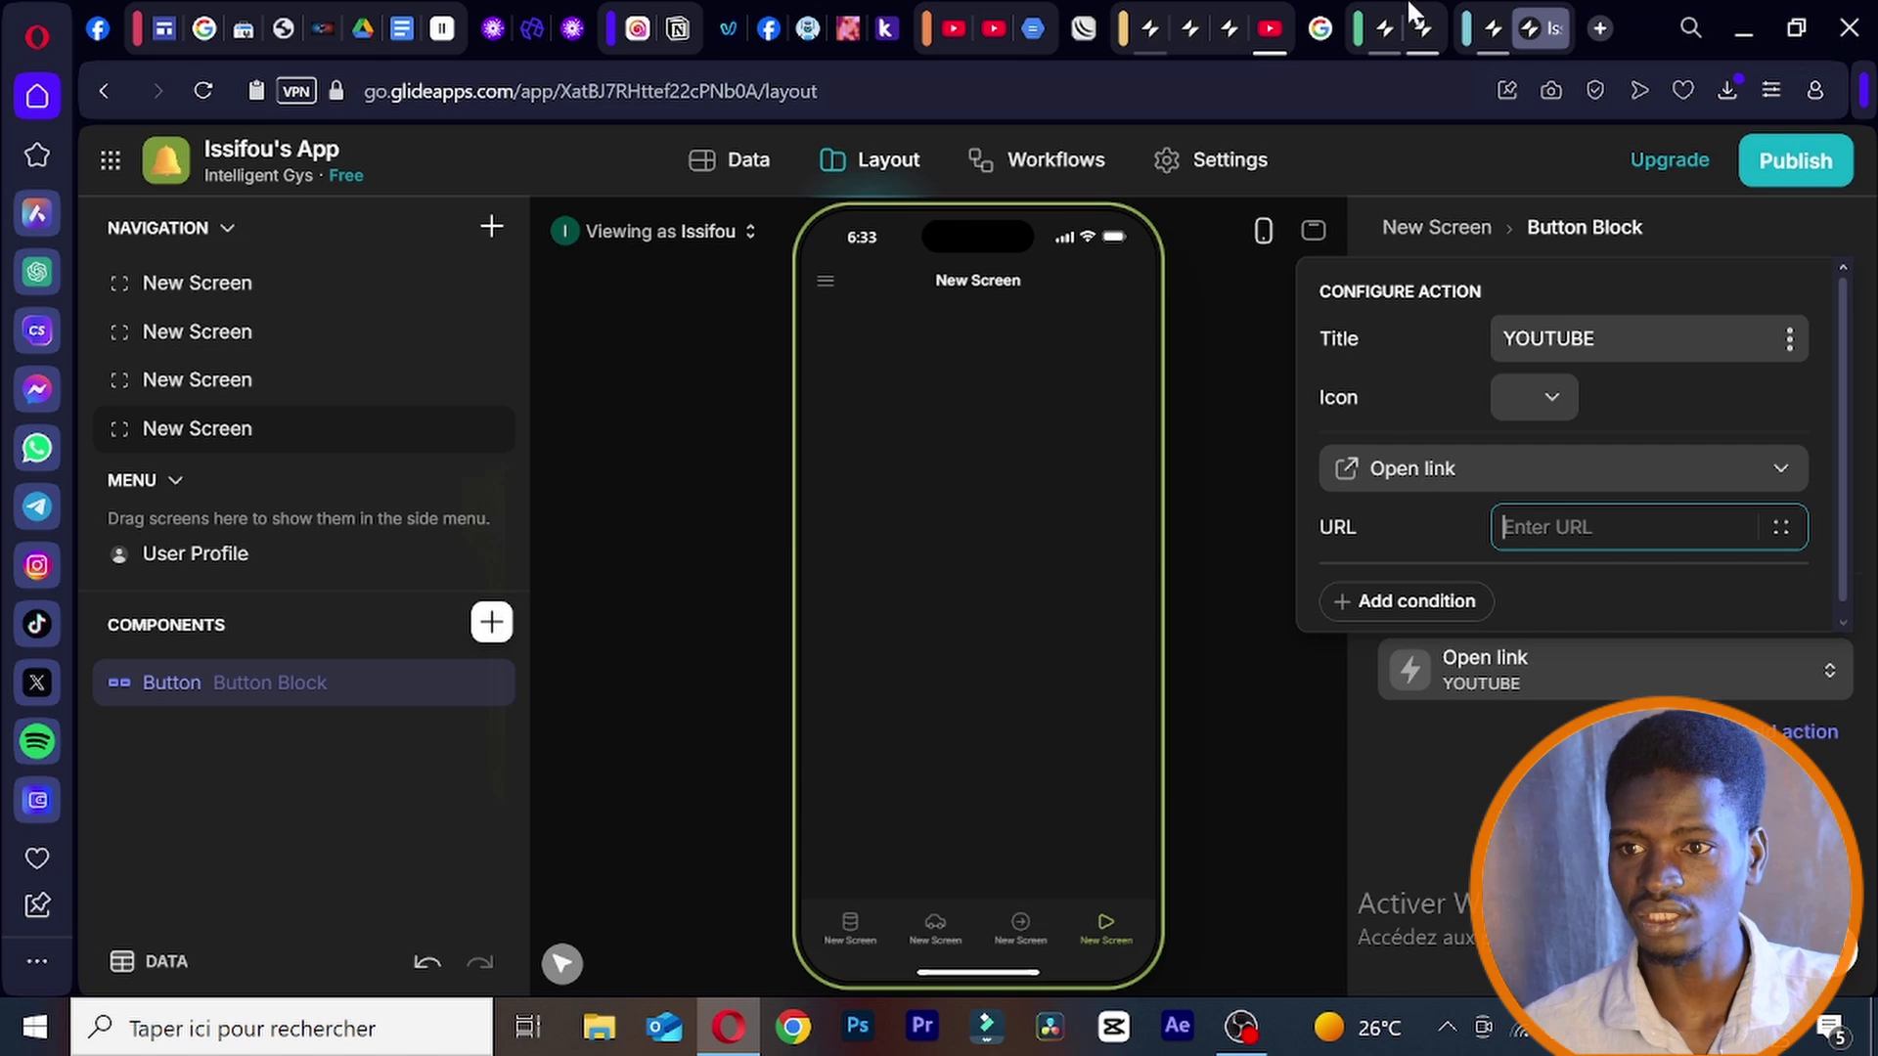
- Switch to the ACADEMIE DU VISUEL channel on YouTube and copy the channel link from its details
click(1269, 29)
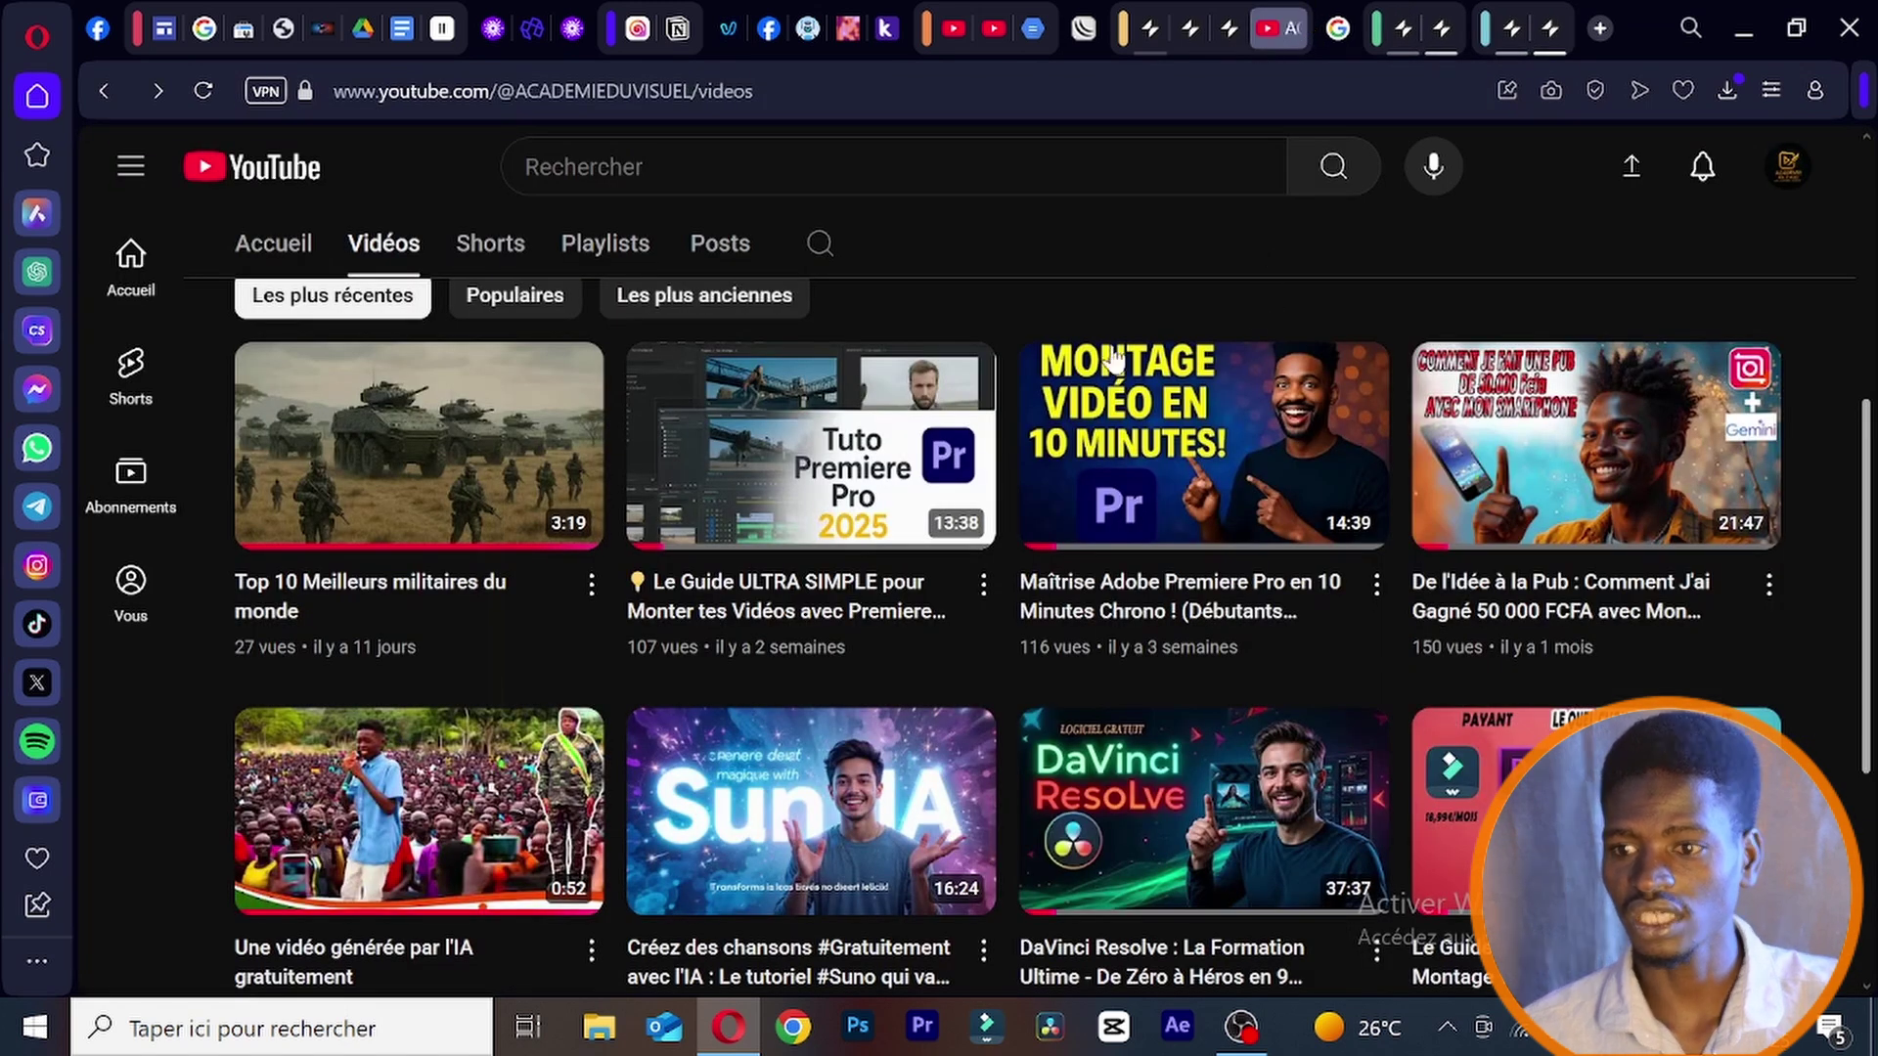
scroll(809, 412, up, 5)
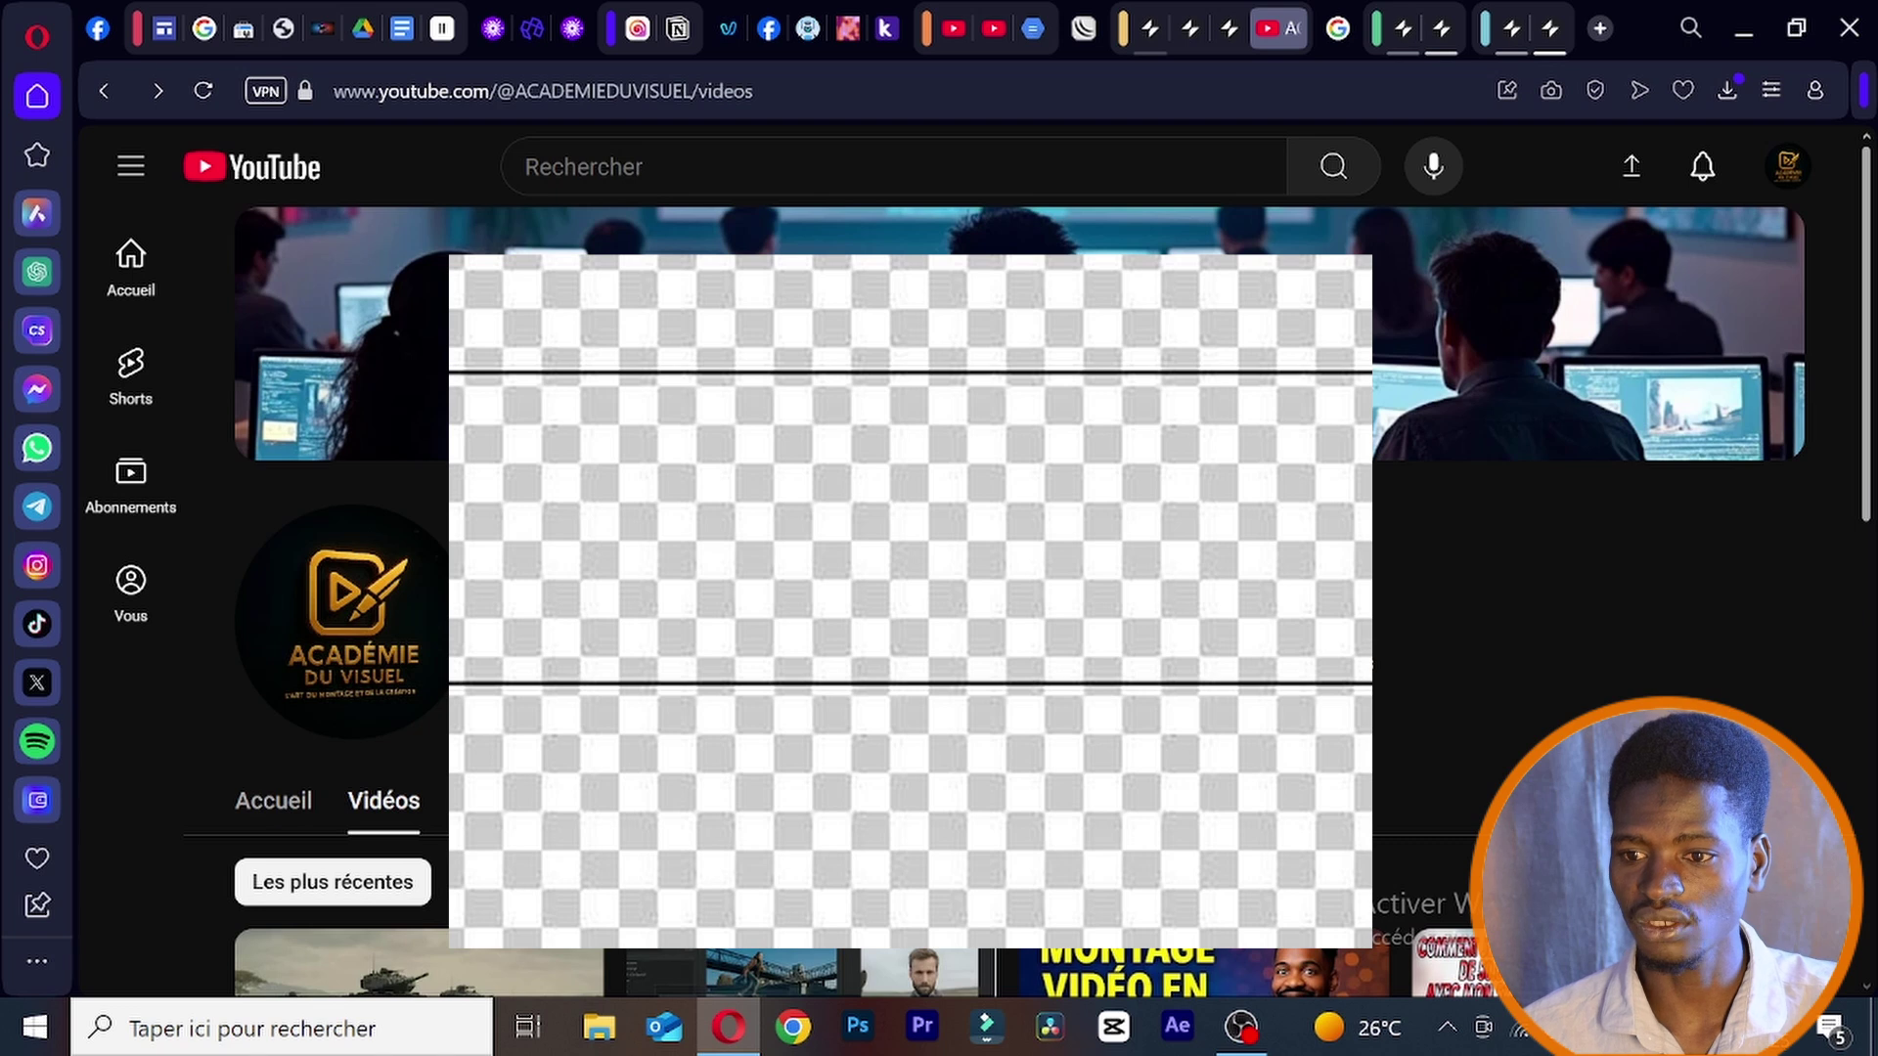
scroll(910, 601, down, 3)
scroll(909, 601, up, 3)
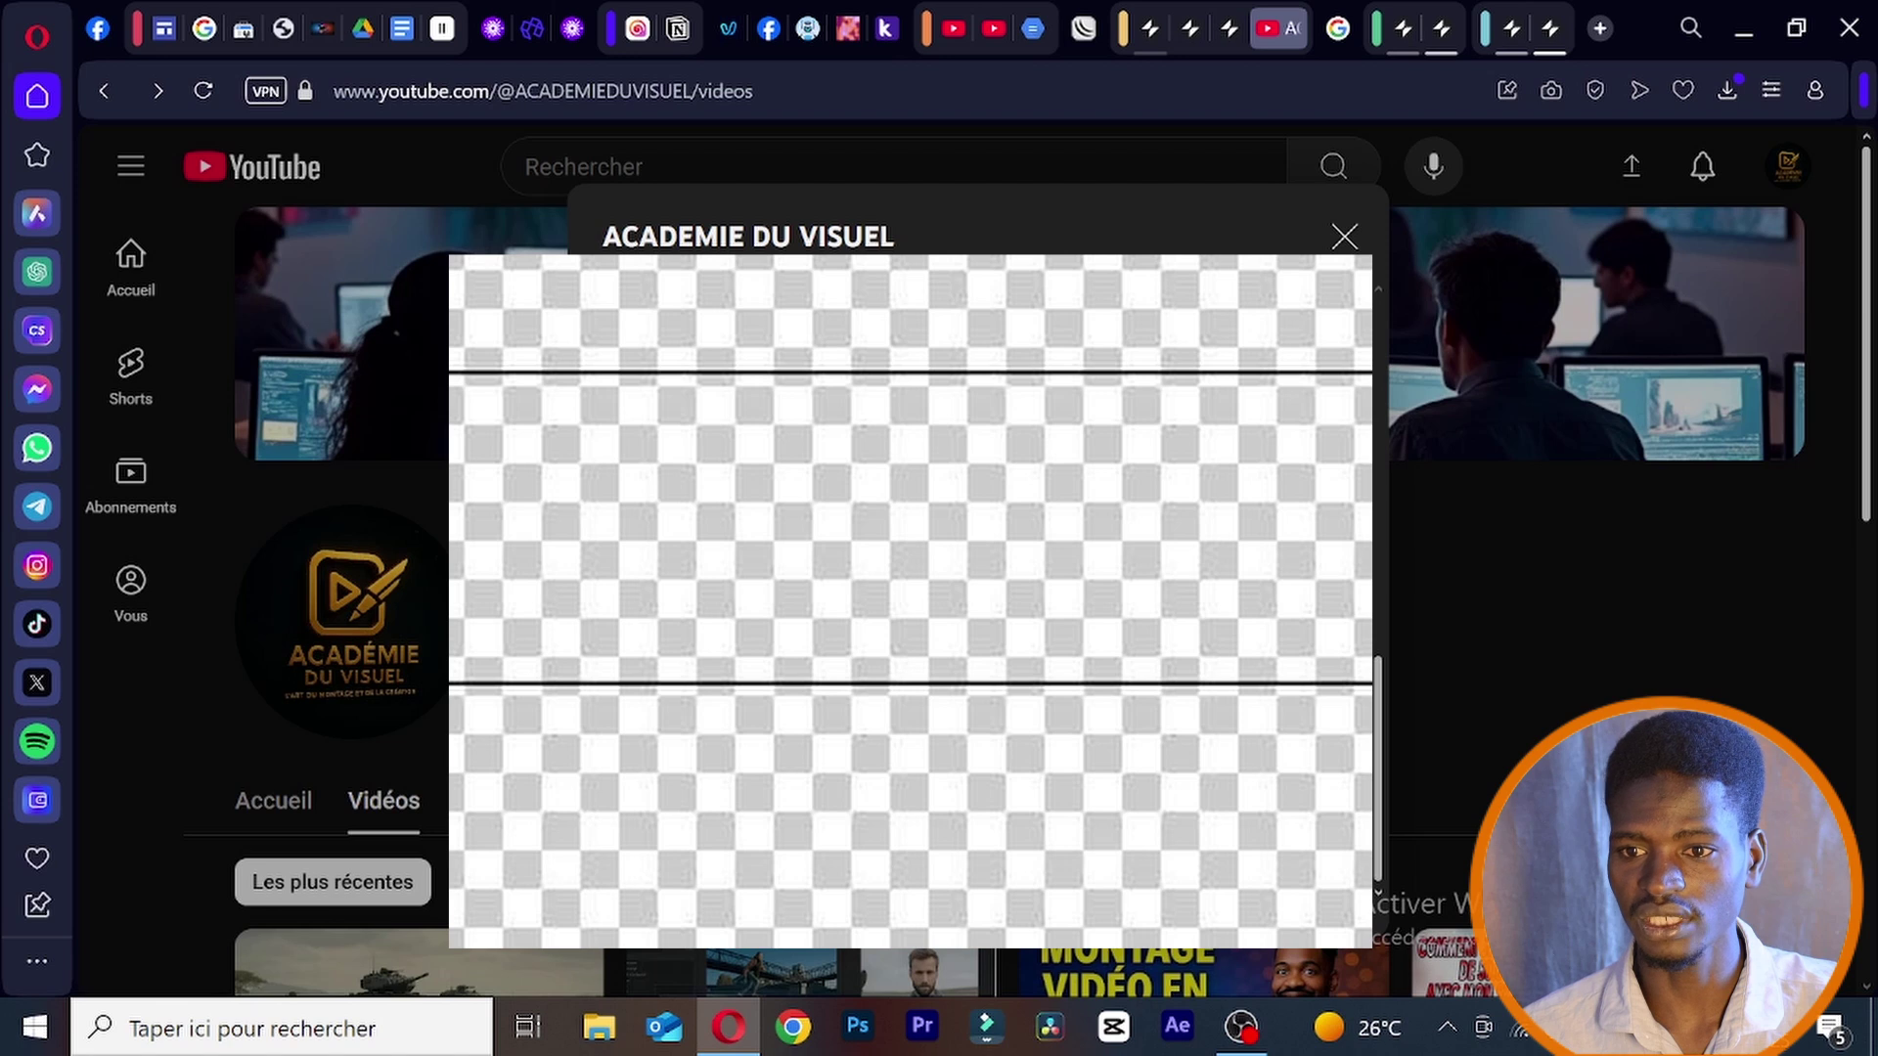
scroll(978, 587, up, 3)
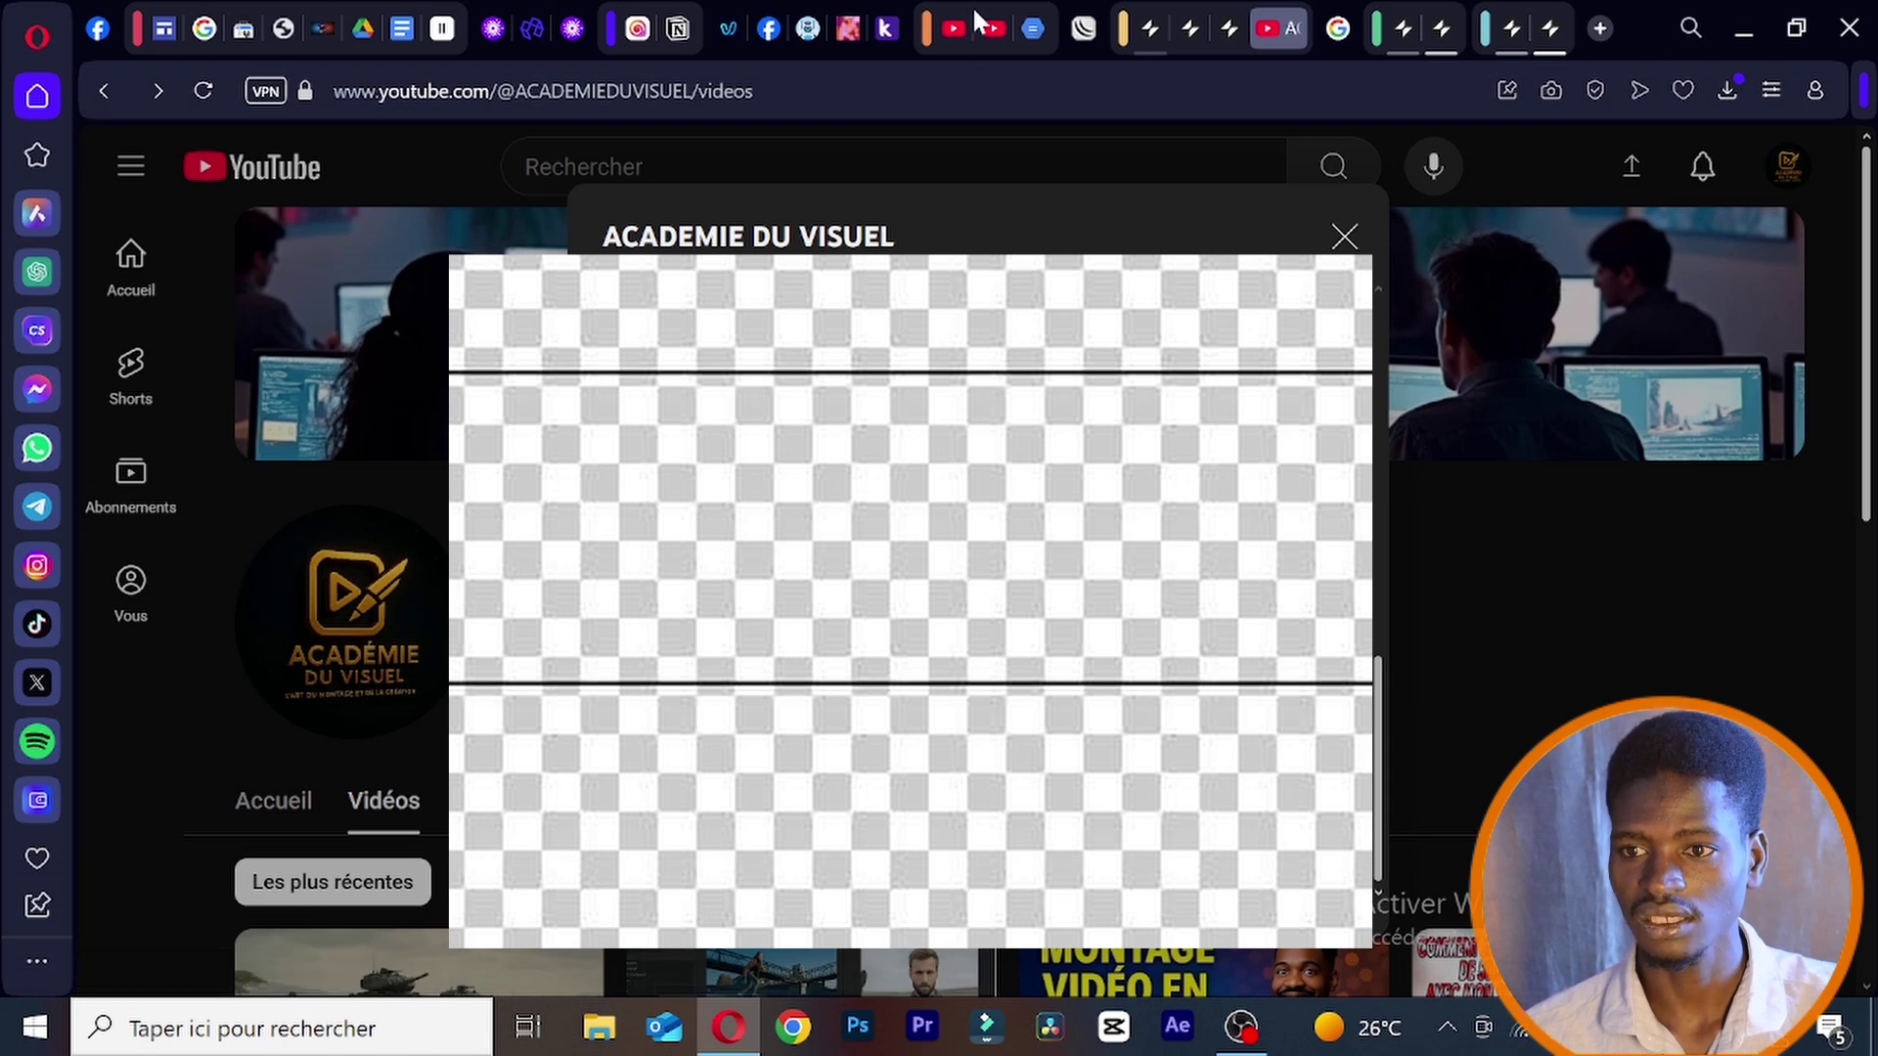
- Return to the Glide editor and paste the channel link as the URL of the YOUTUBE button's action
click(1552, 31)
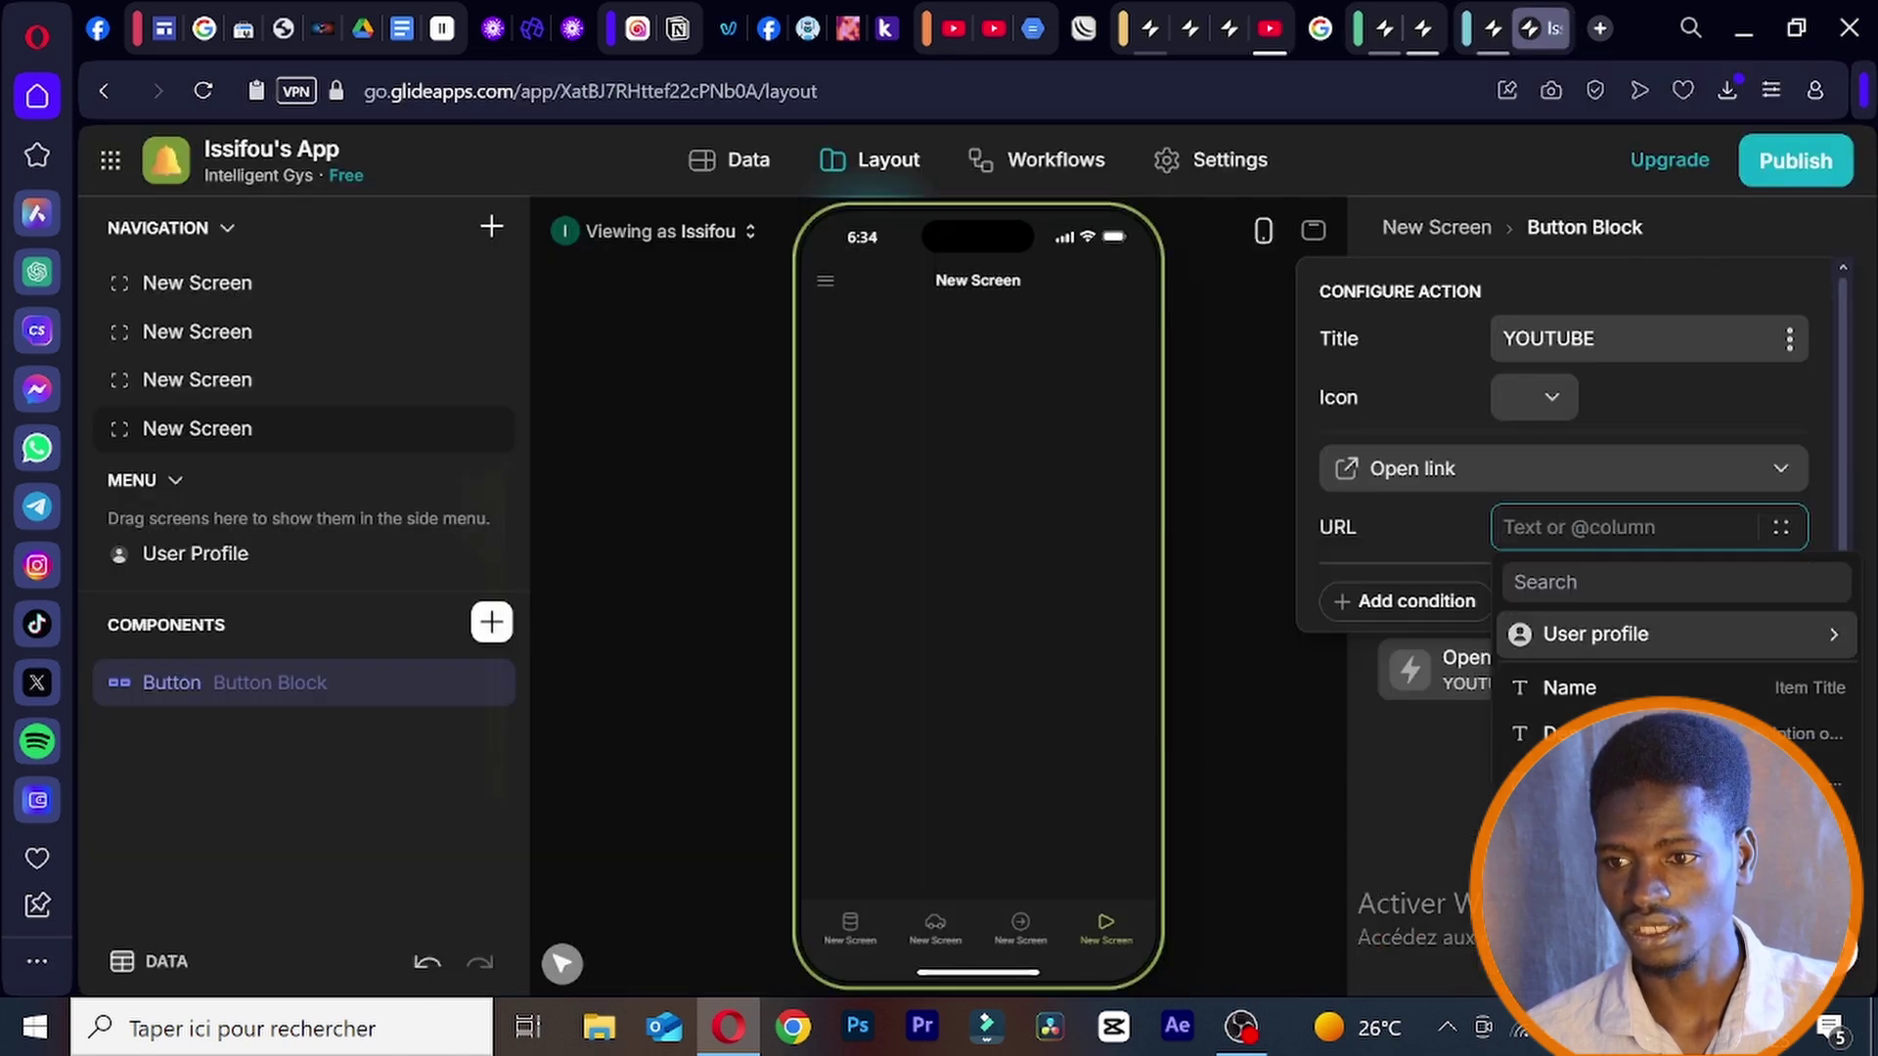
right_click(1506, 528)
click(1313, 631)
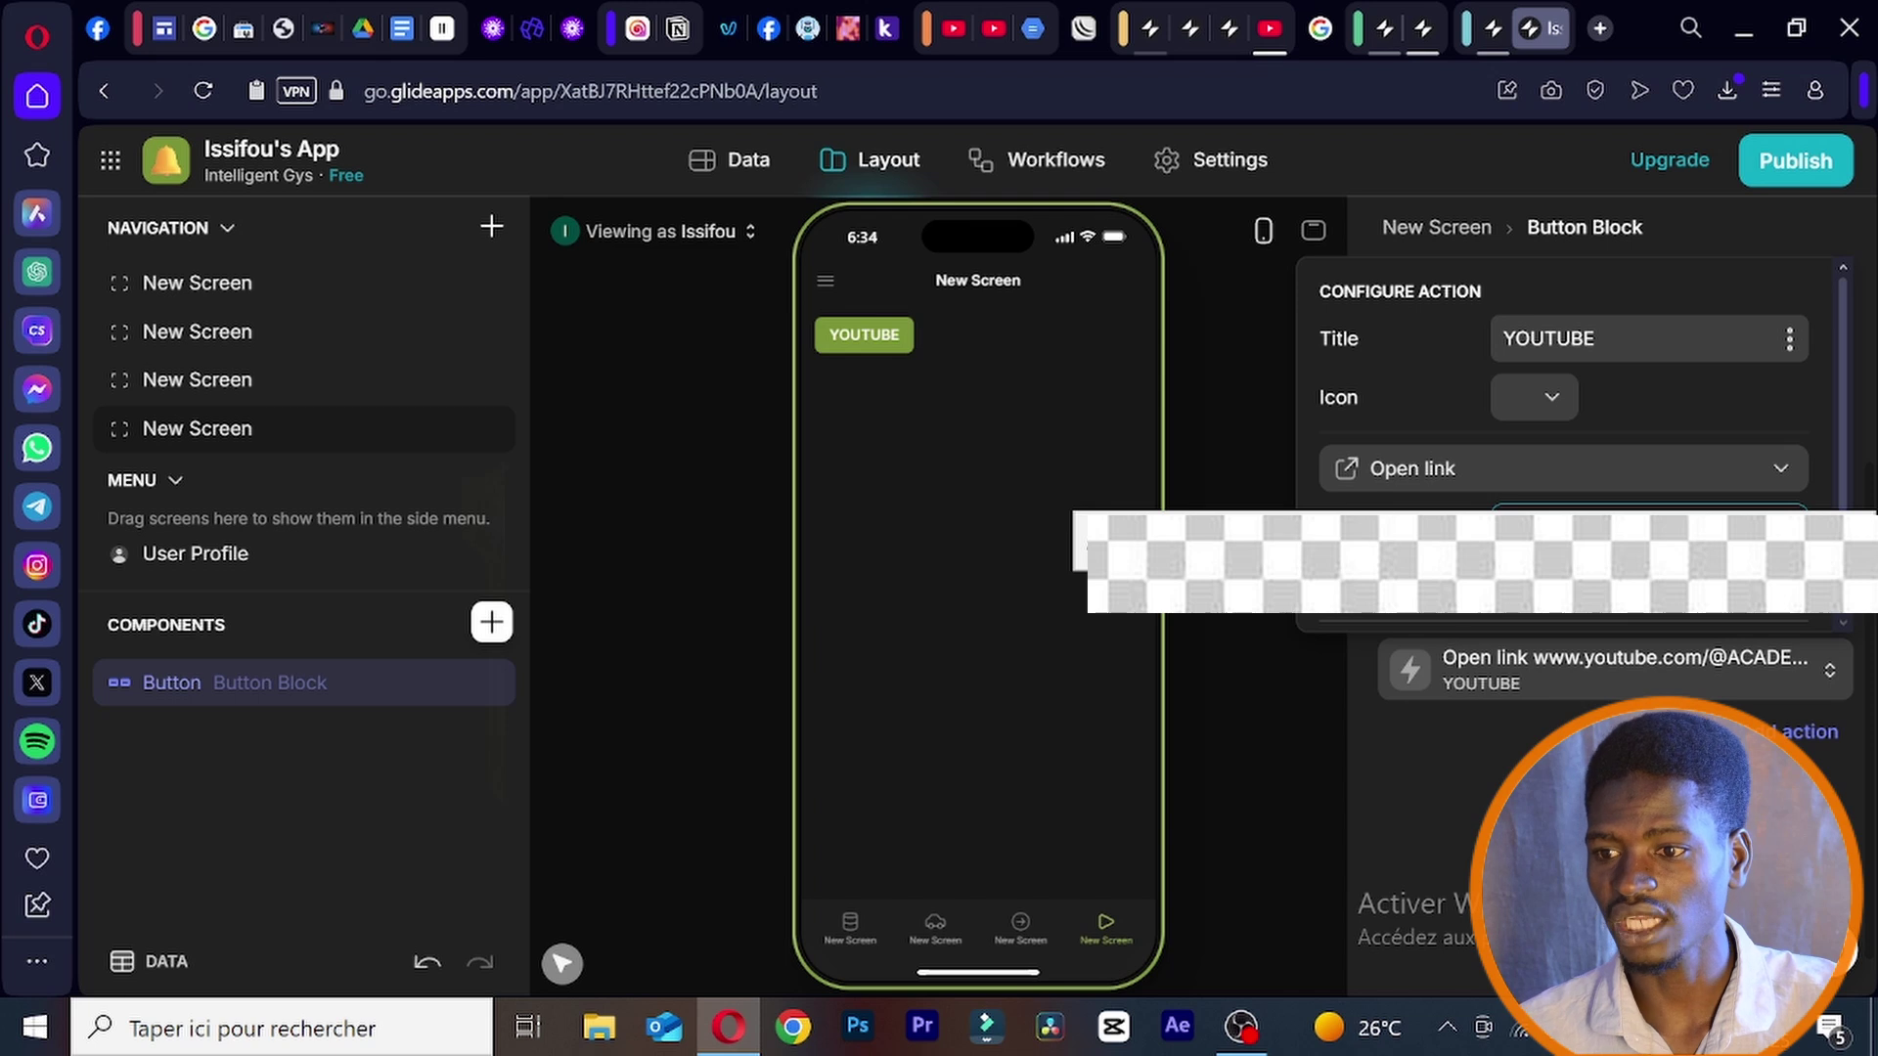
key(Escape)
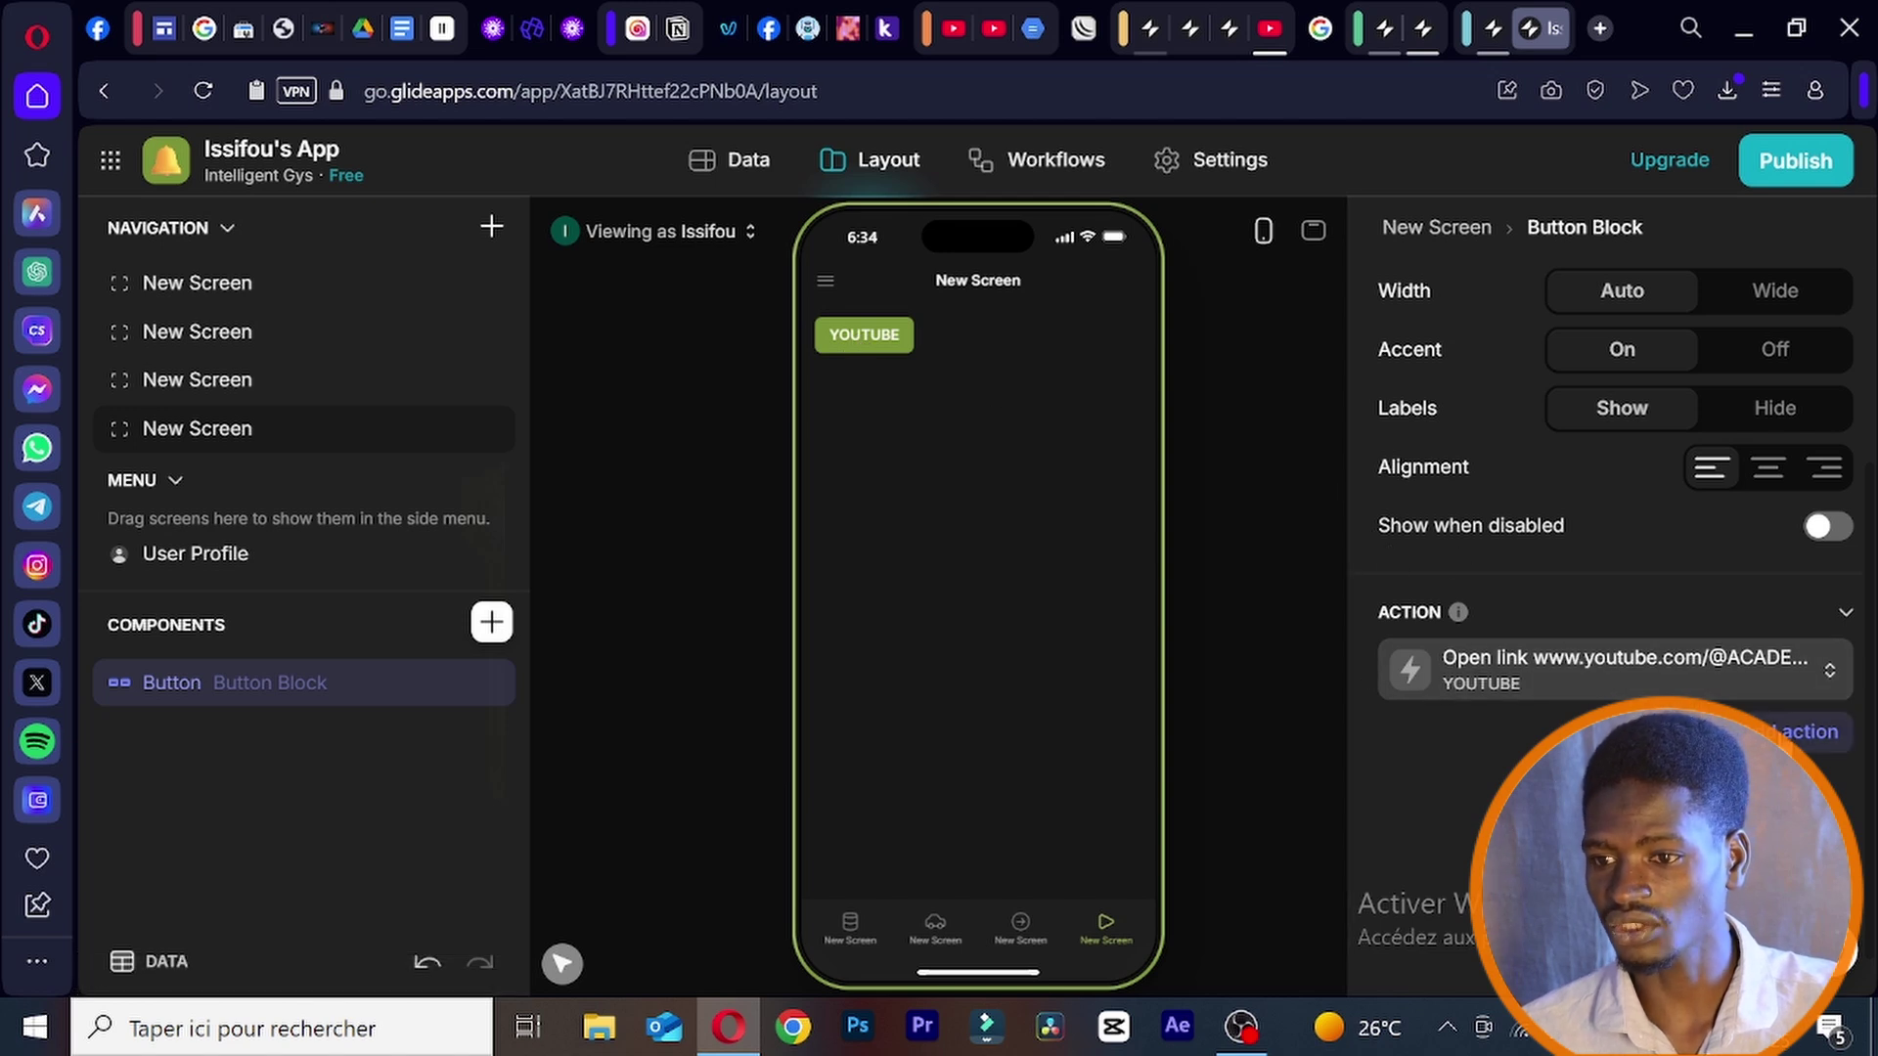
- Add a second action to the button block and title it facebook
click(1804, 731)
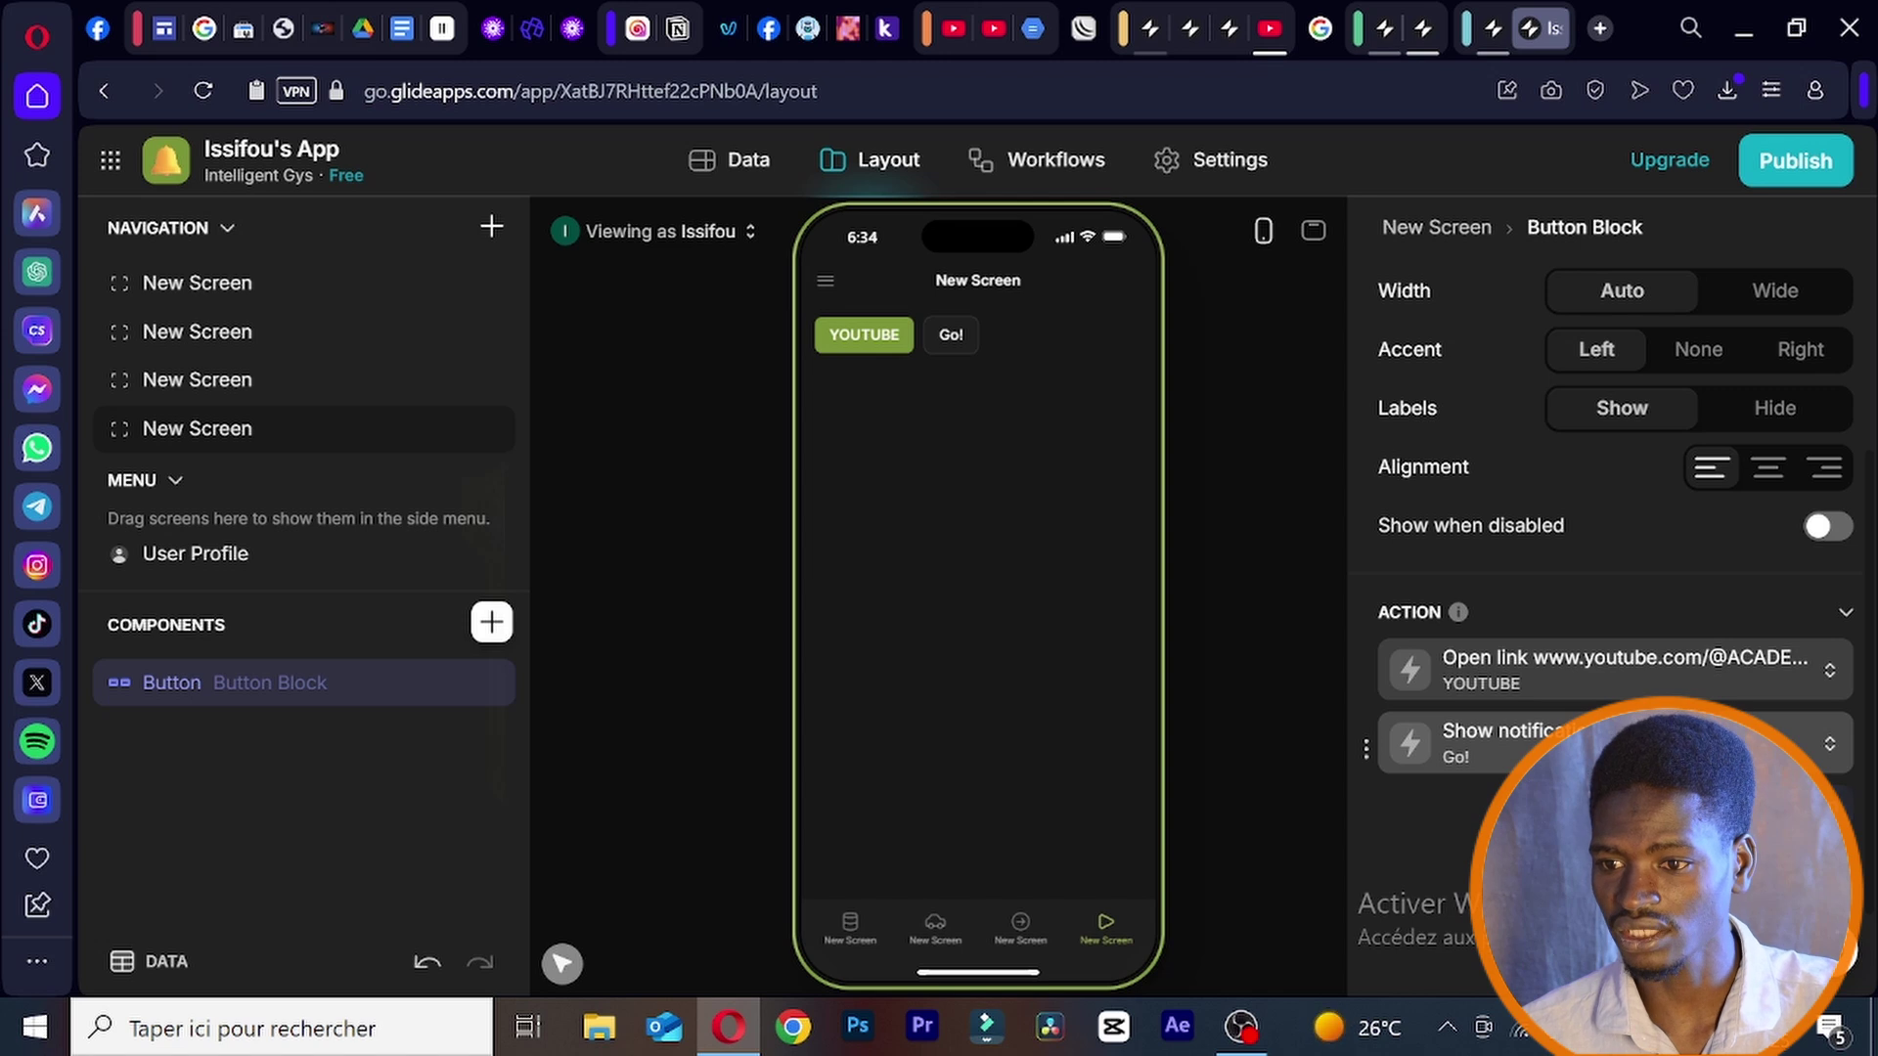
click(1476, 744)
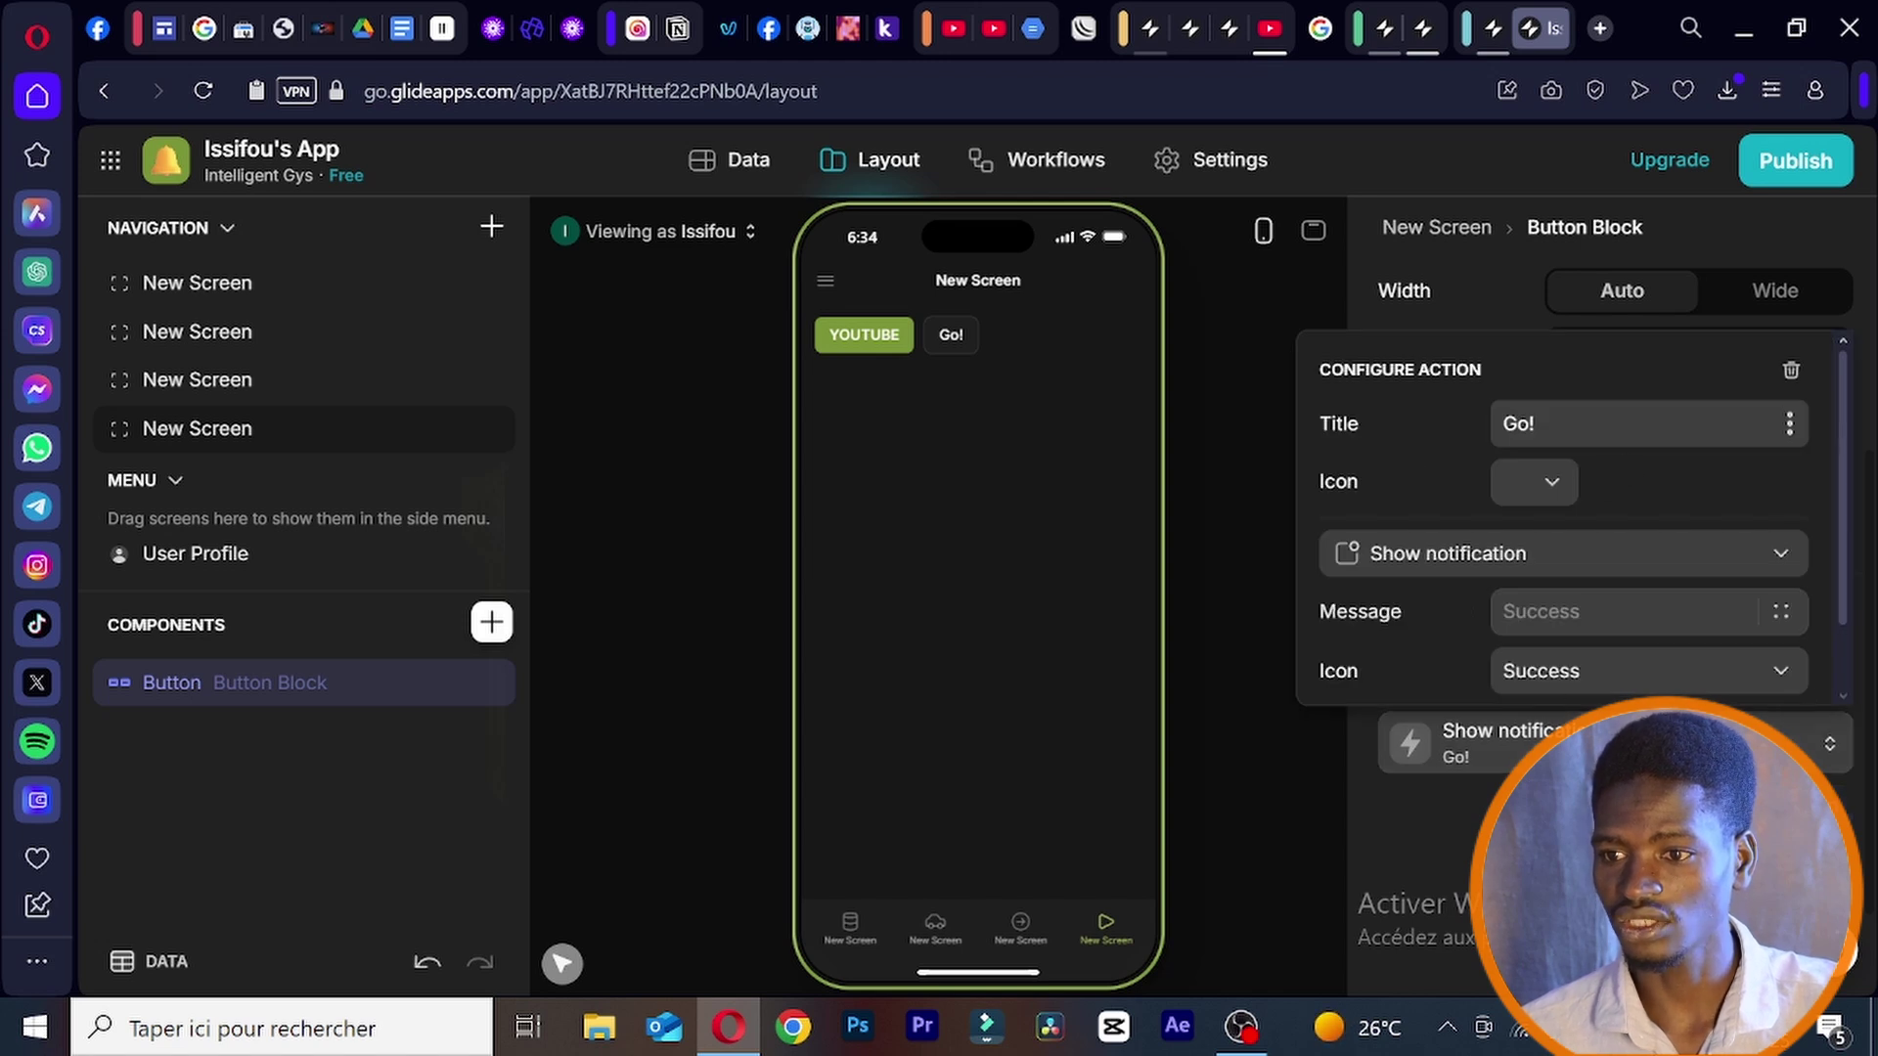
text(fa)
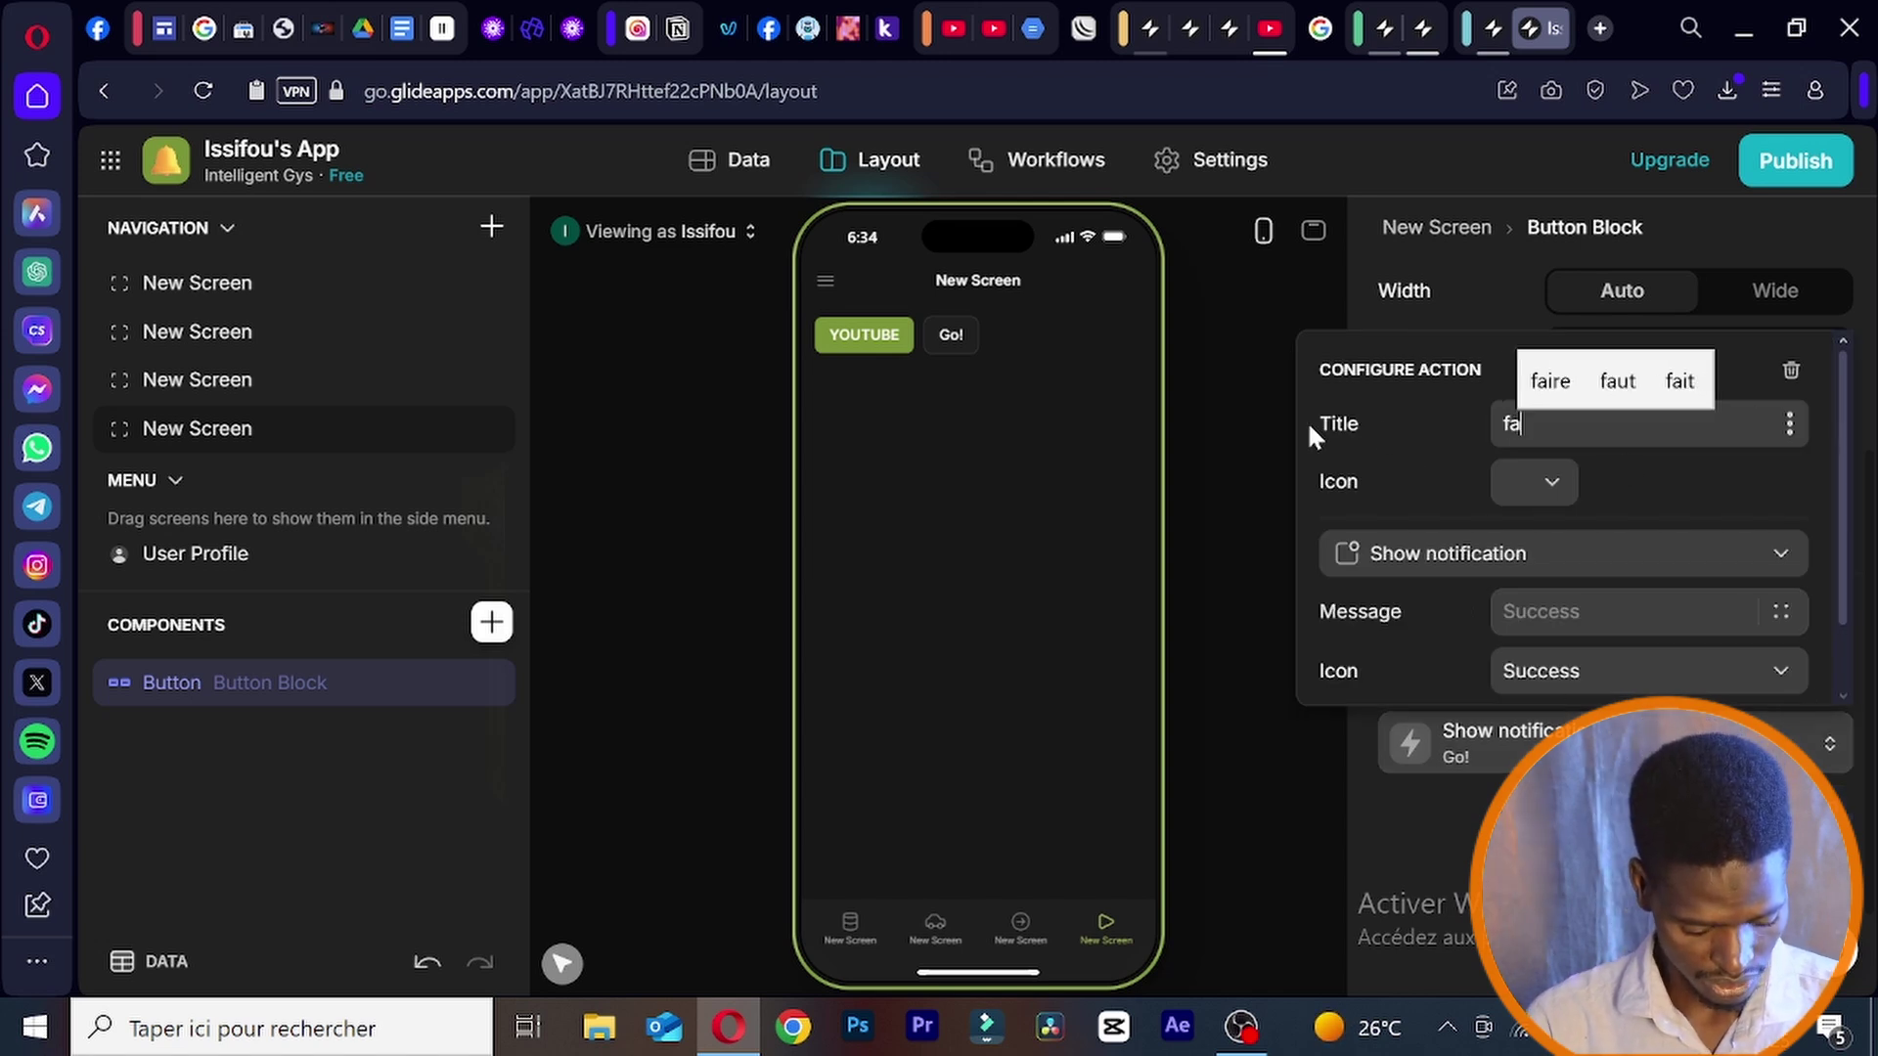
text(cebook)
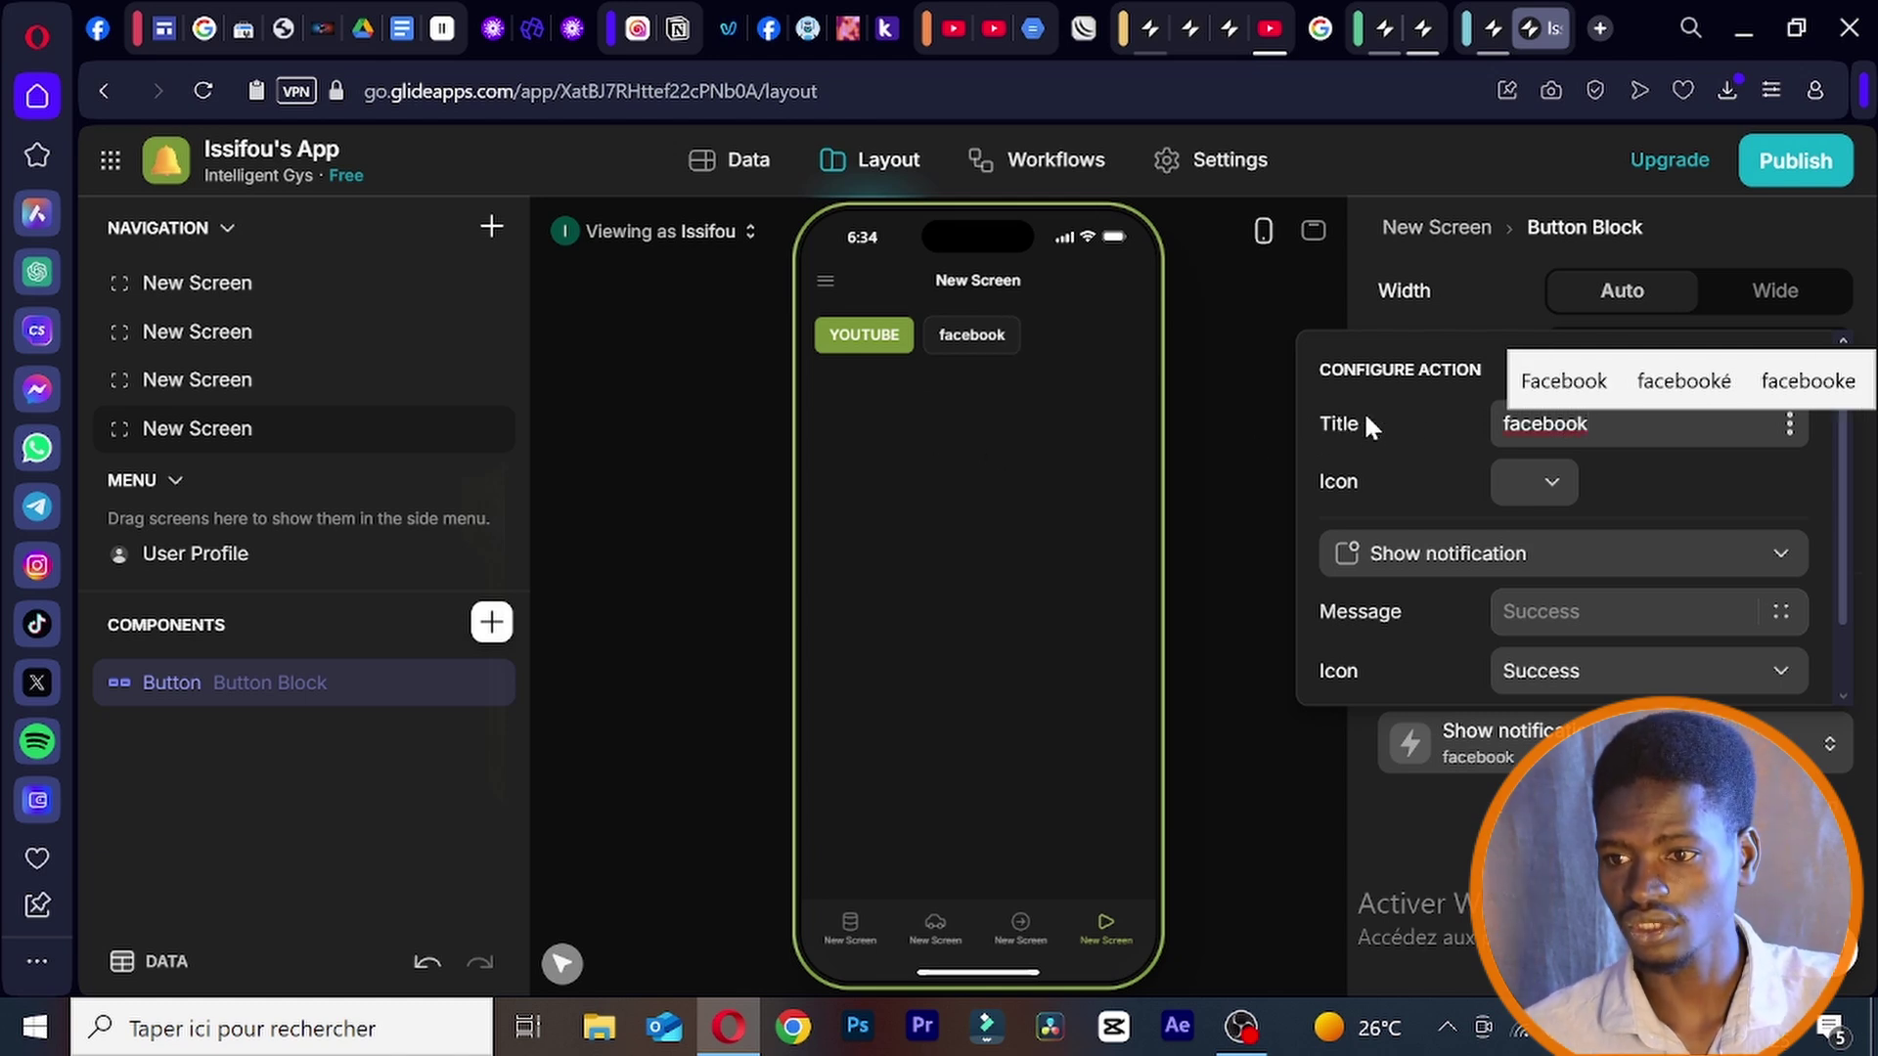
- Give the facebook button the Facebook icon from the Communication group of Glide icons
click(1553, 486)
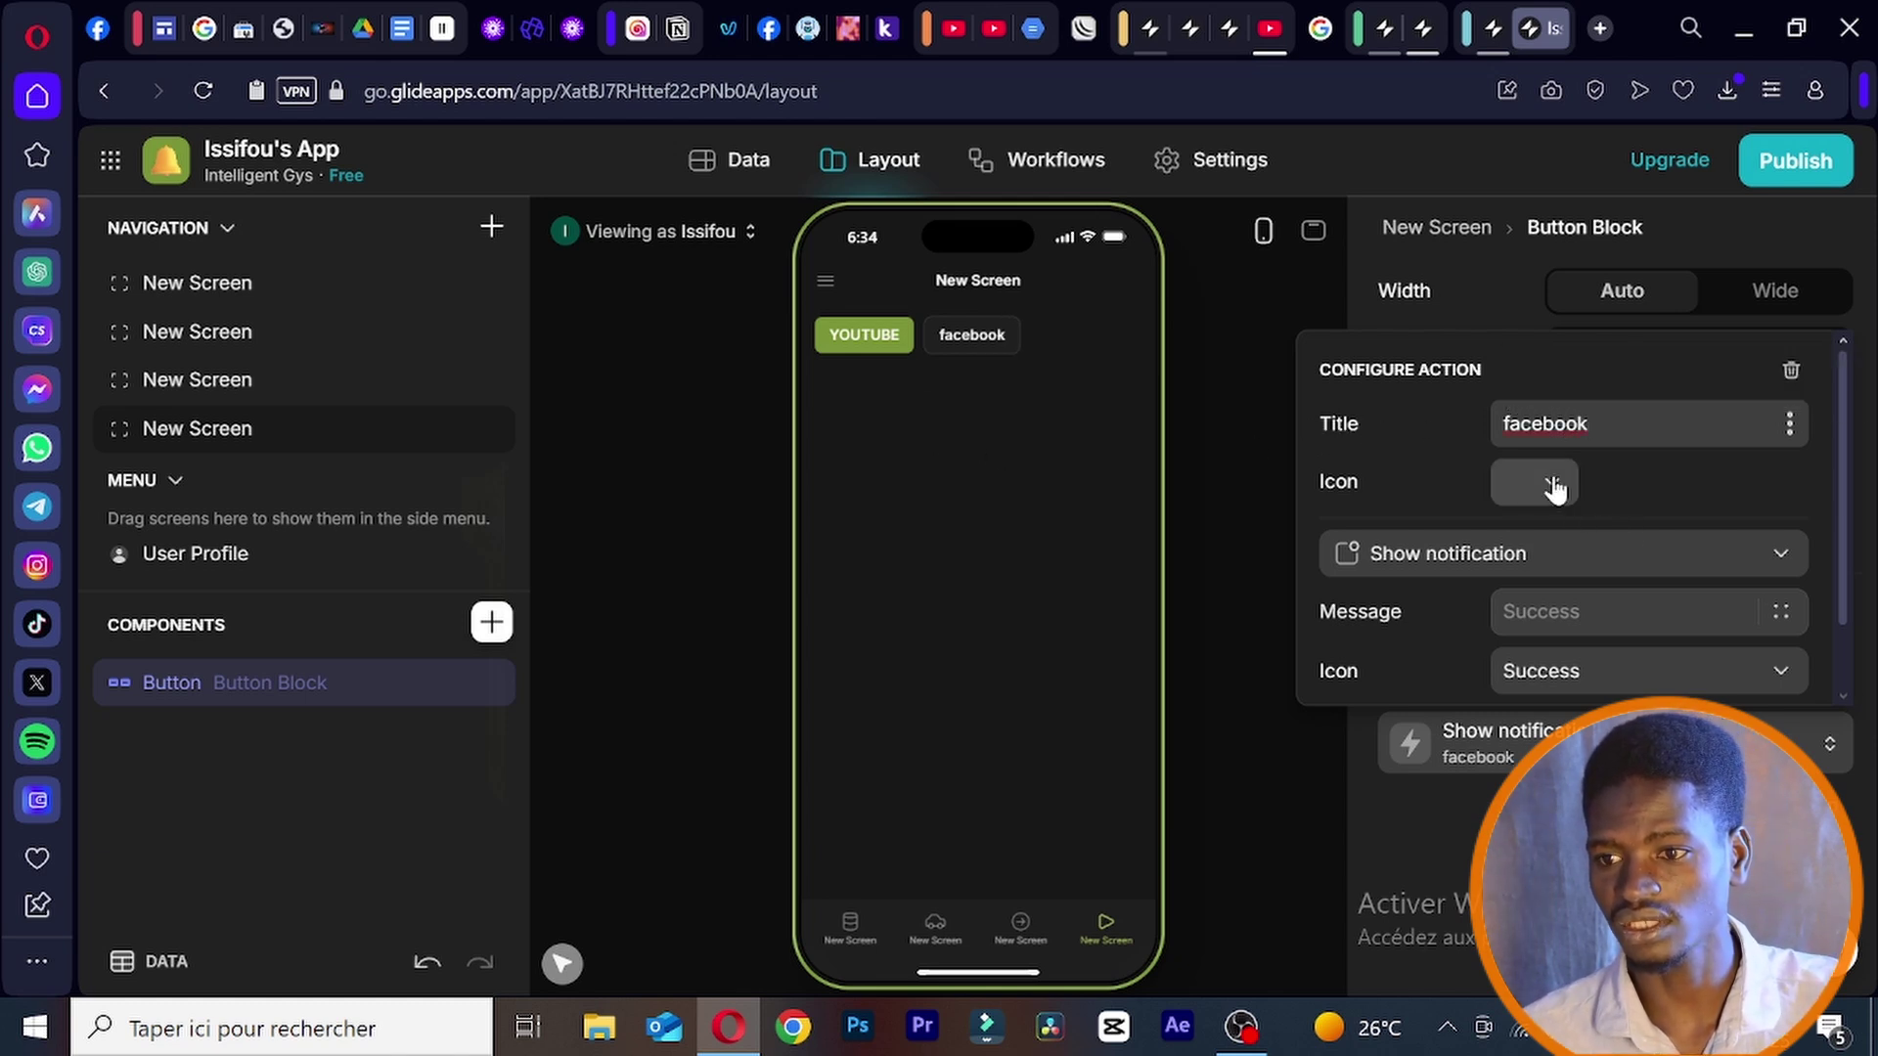
click(1553, 486)
scroll(1310, 586, down, 5)
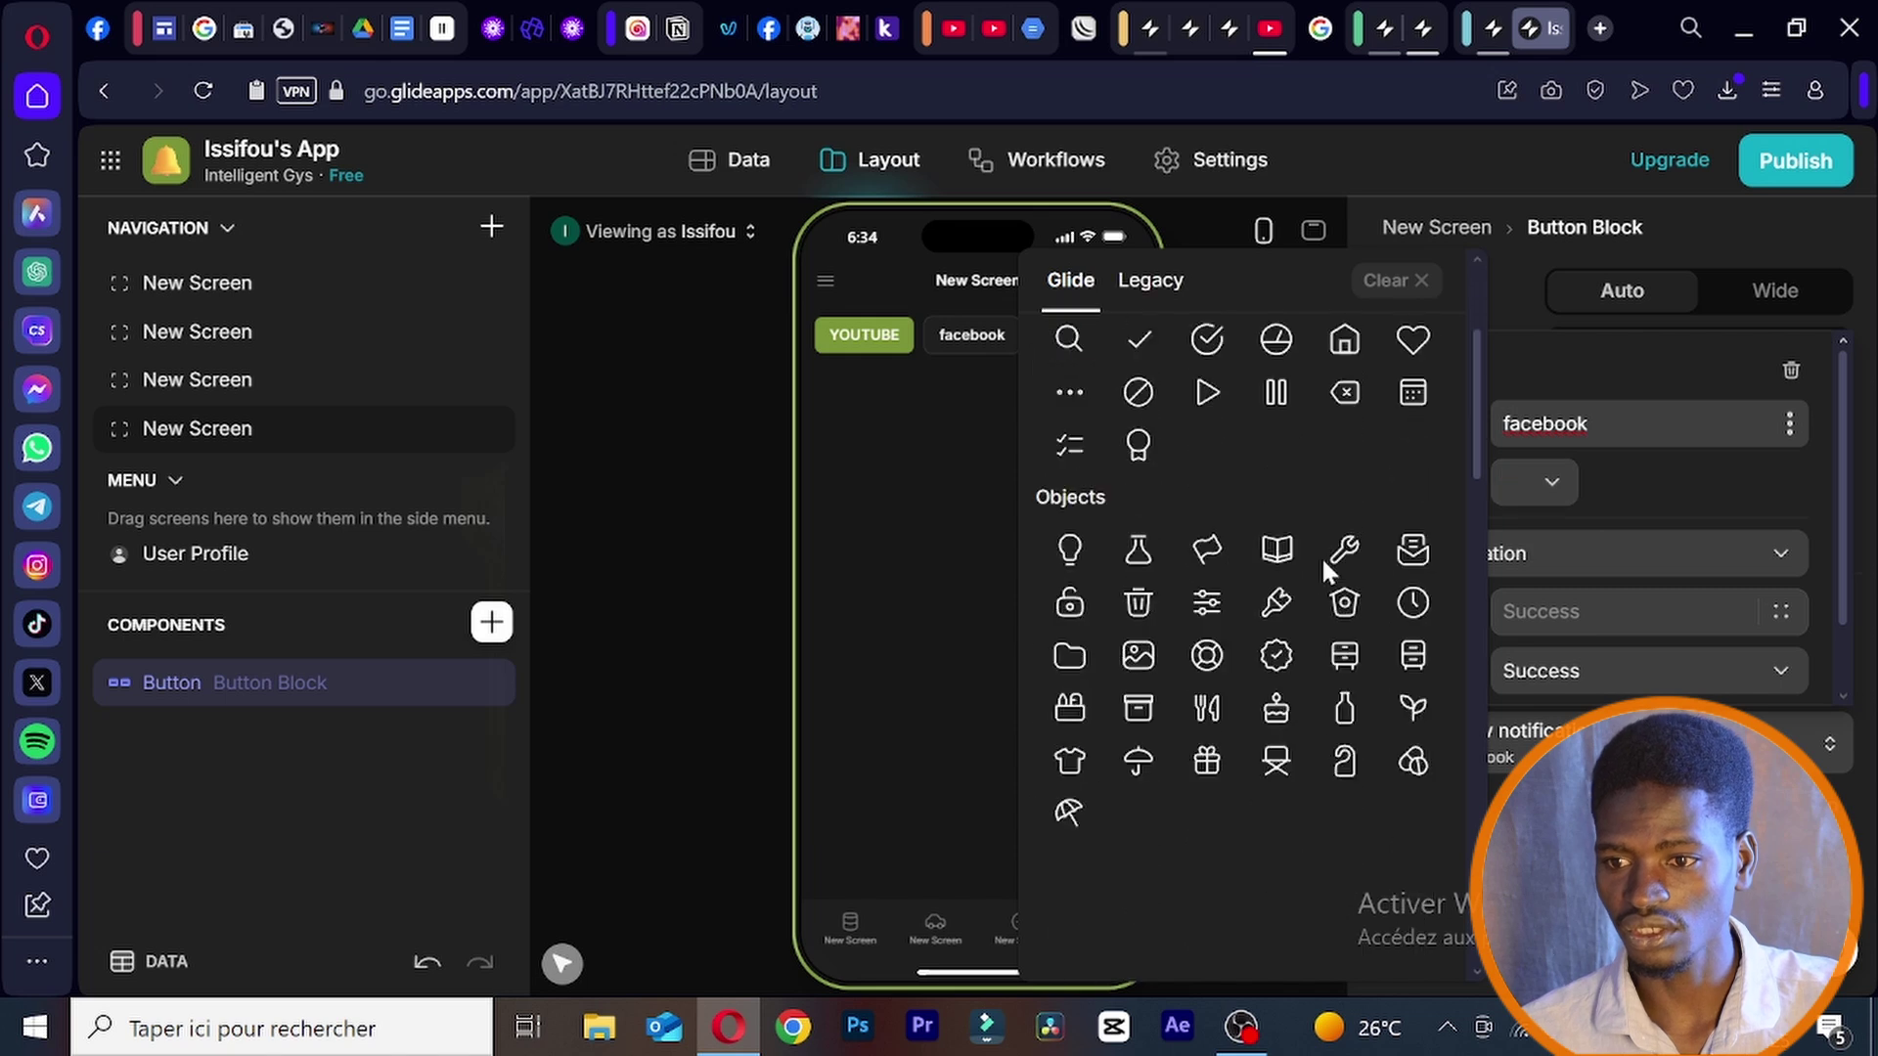
scroll(1322, 577, down, 4)
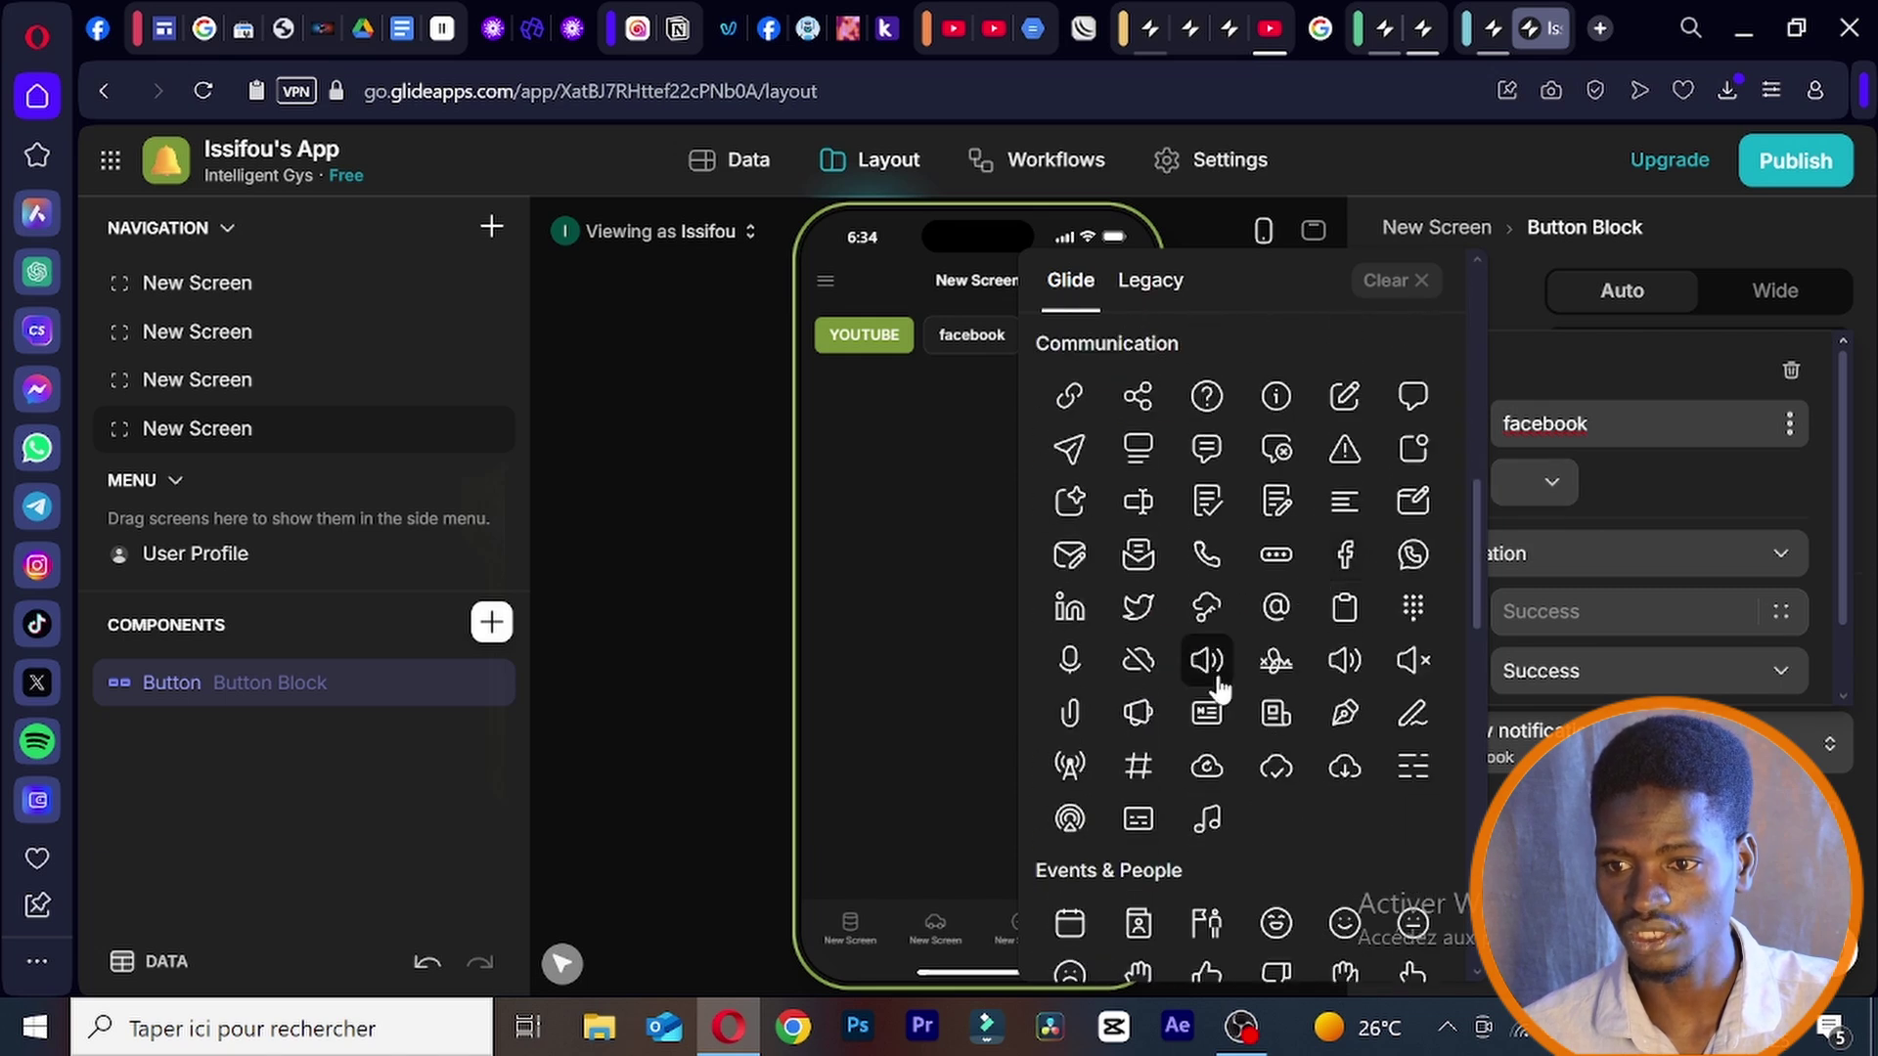
click(1346, 553)
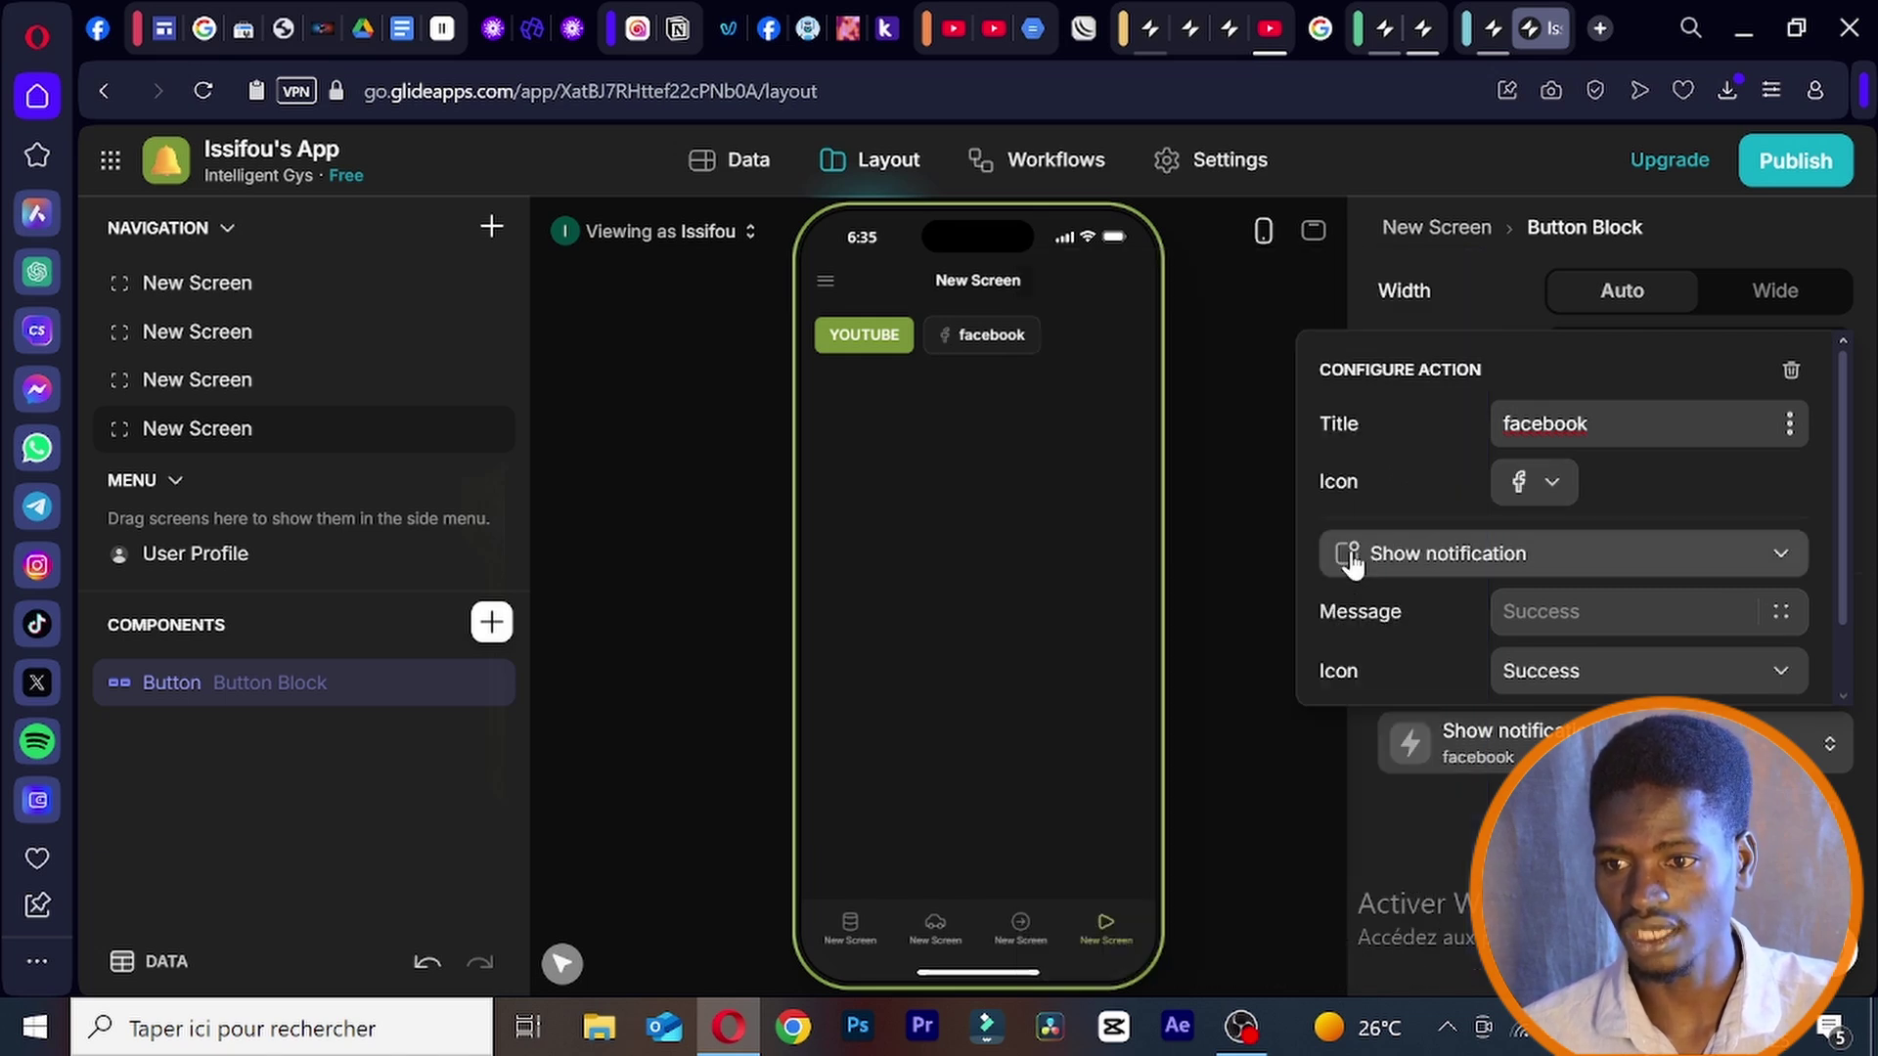
- Set the facebook button's action to Open link and clear the Image binding from its URL
click(1509, 564)
mouse_move(1469, 843)
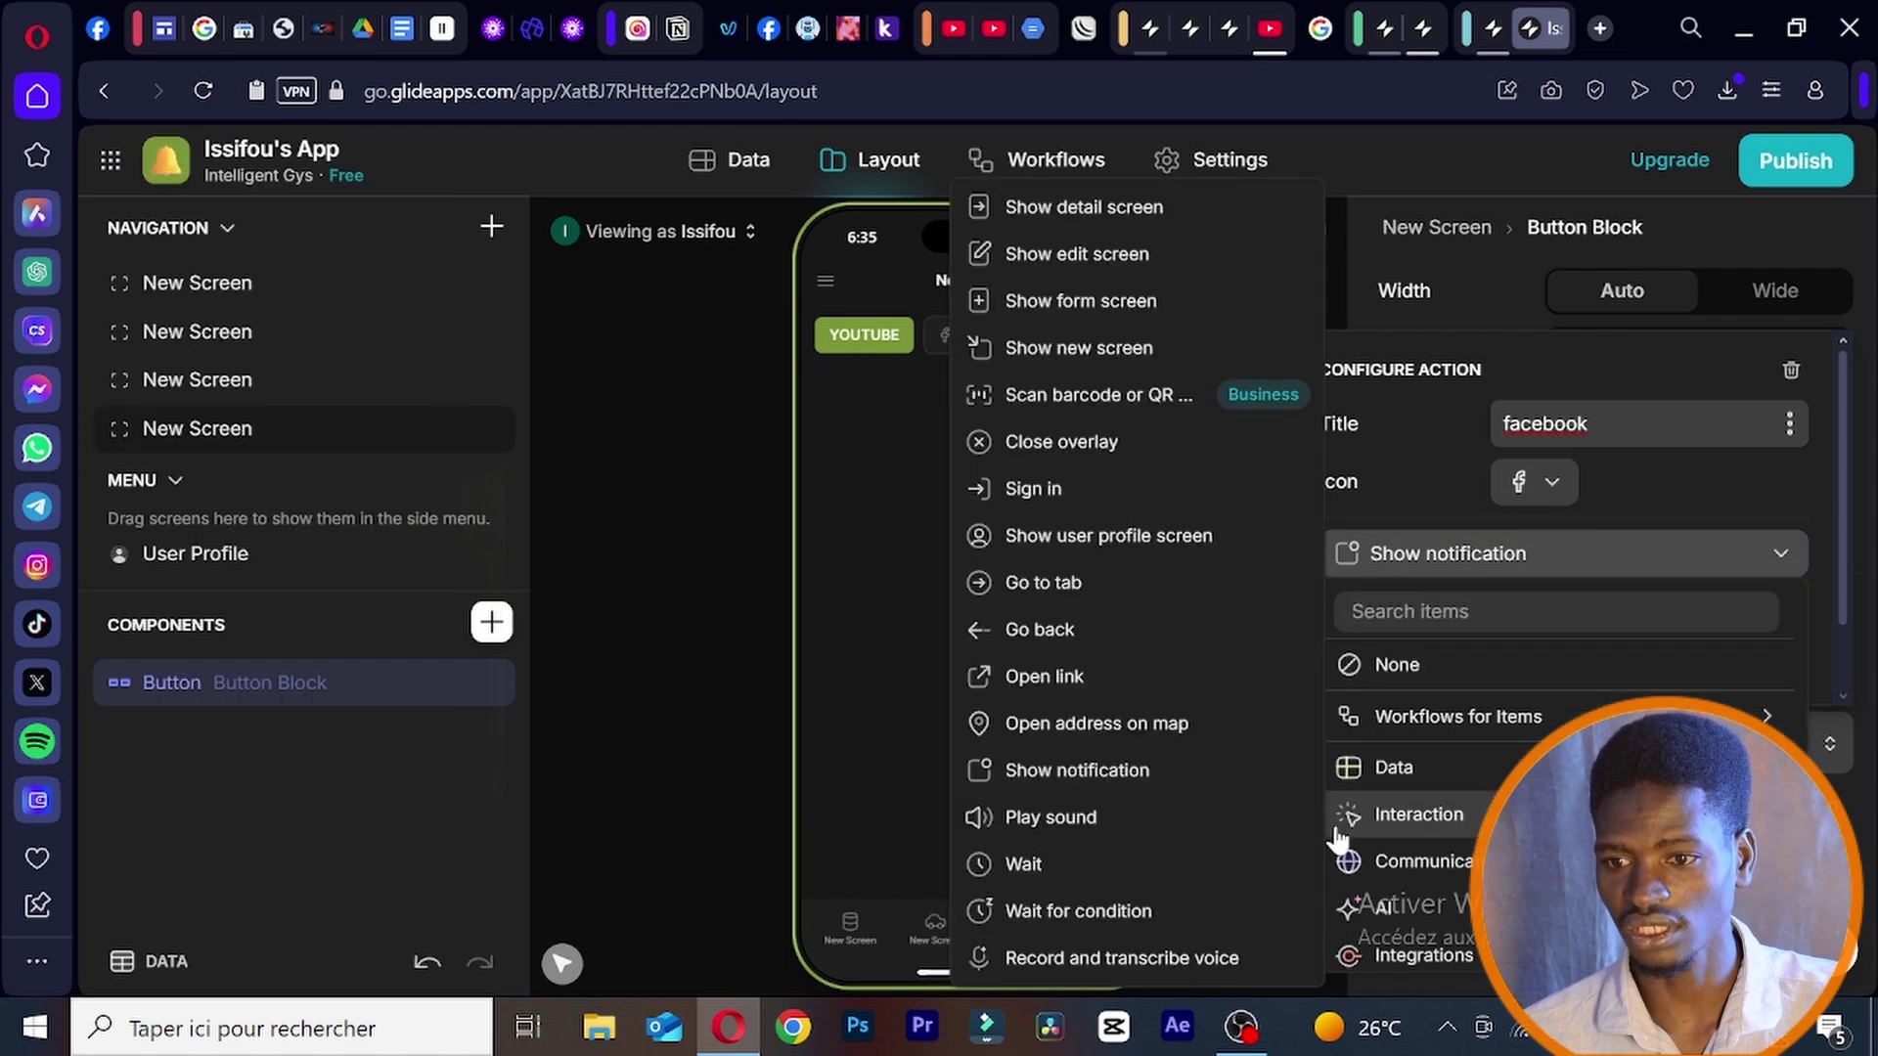
click(1174, 685)
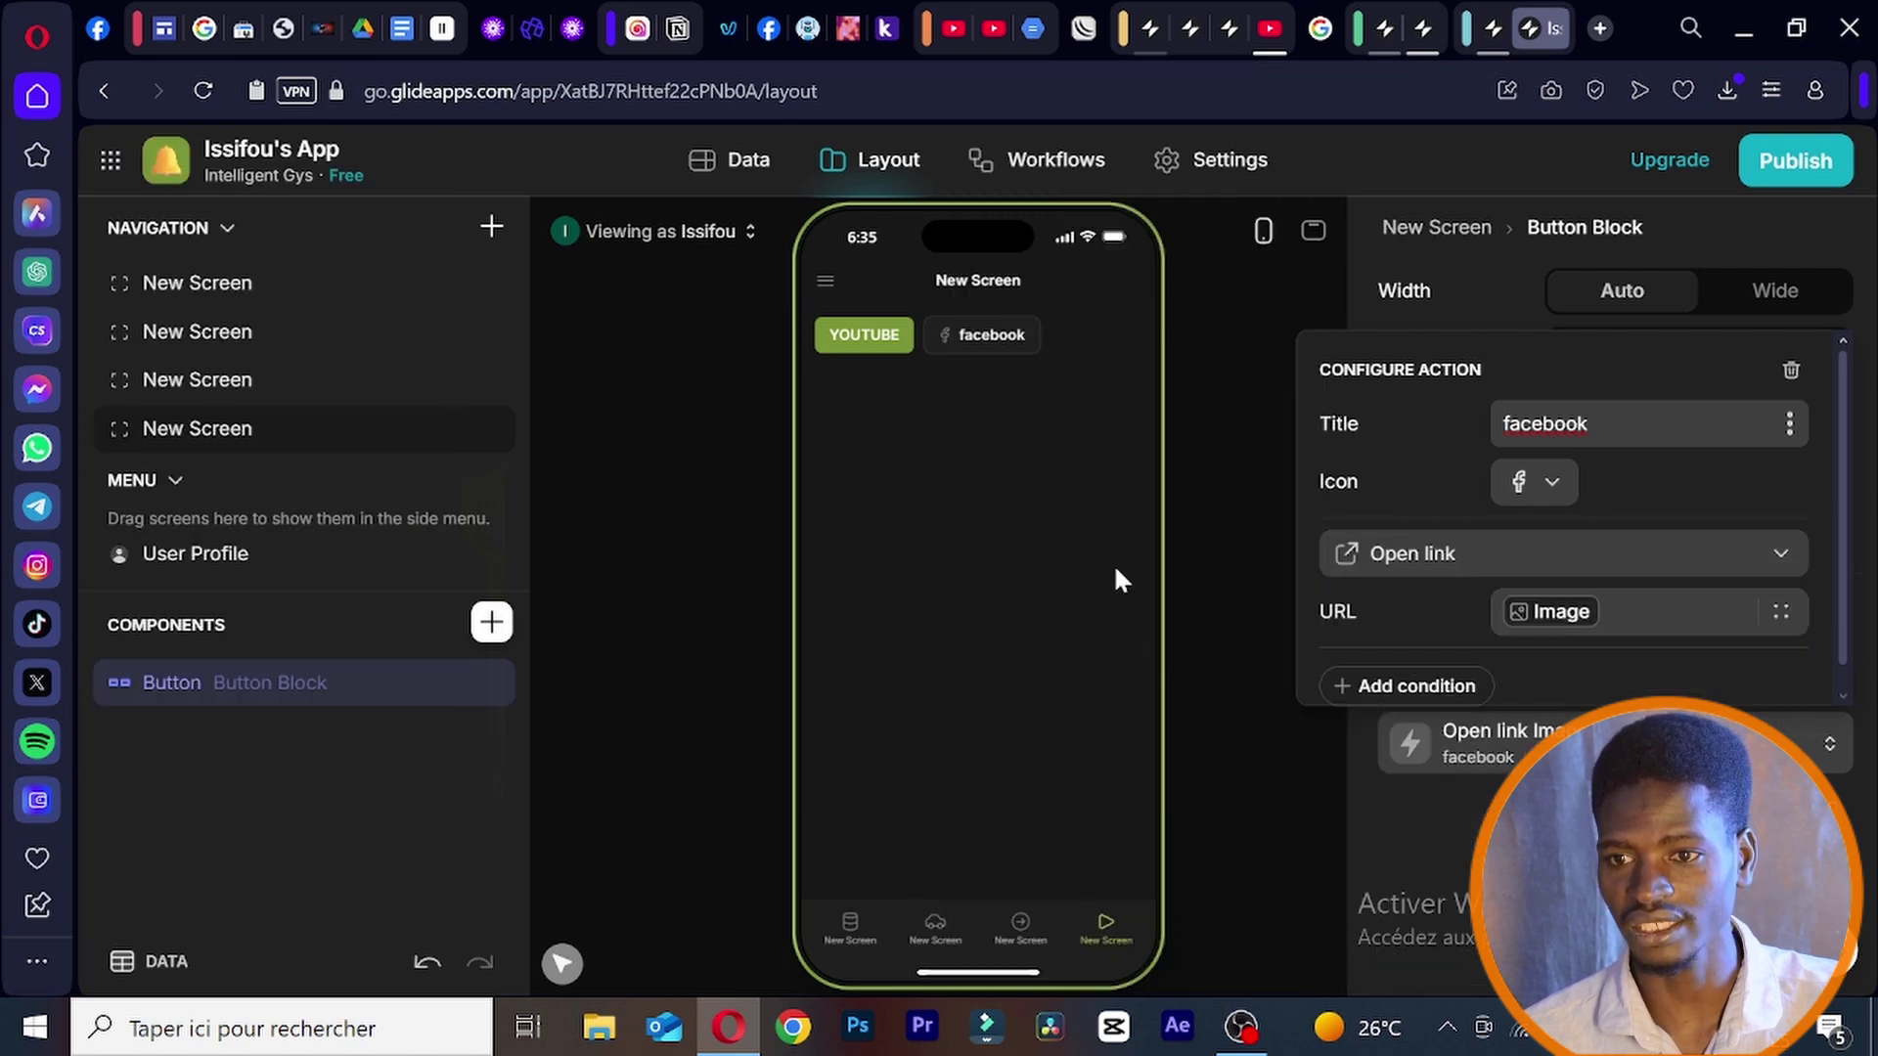
click(1662, 611)
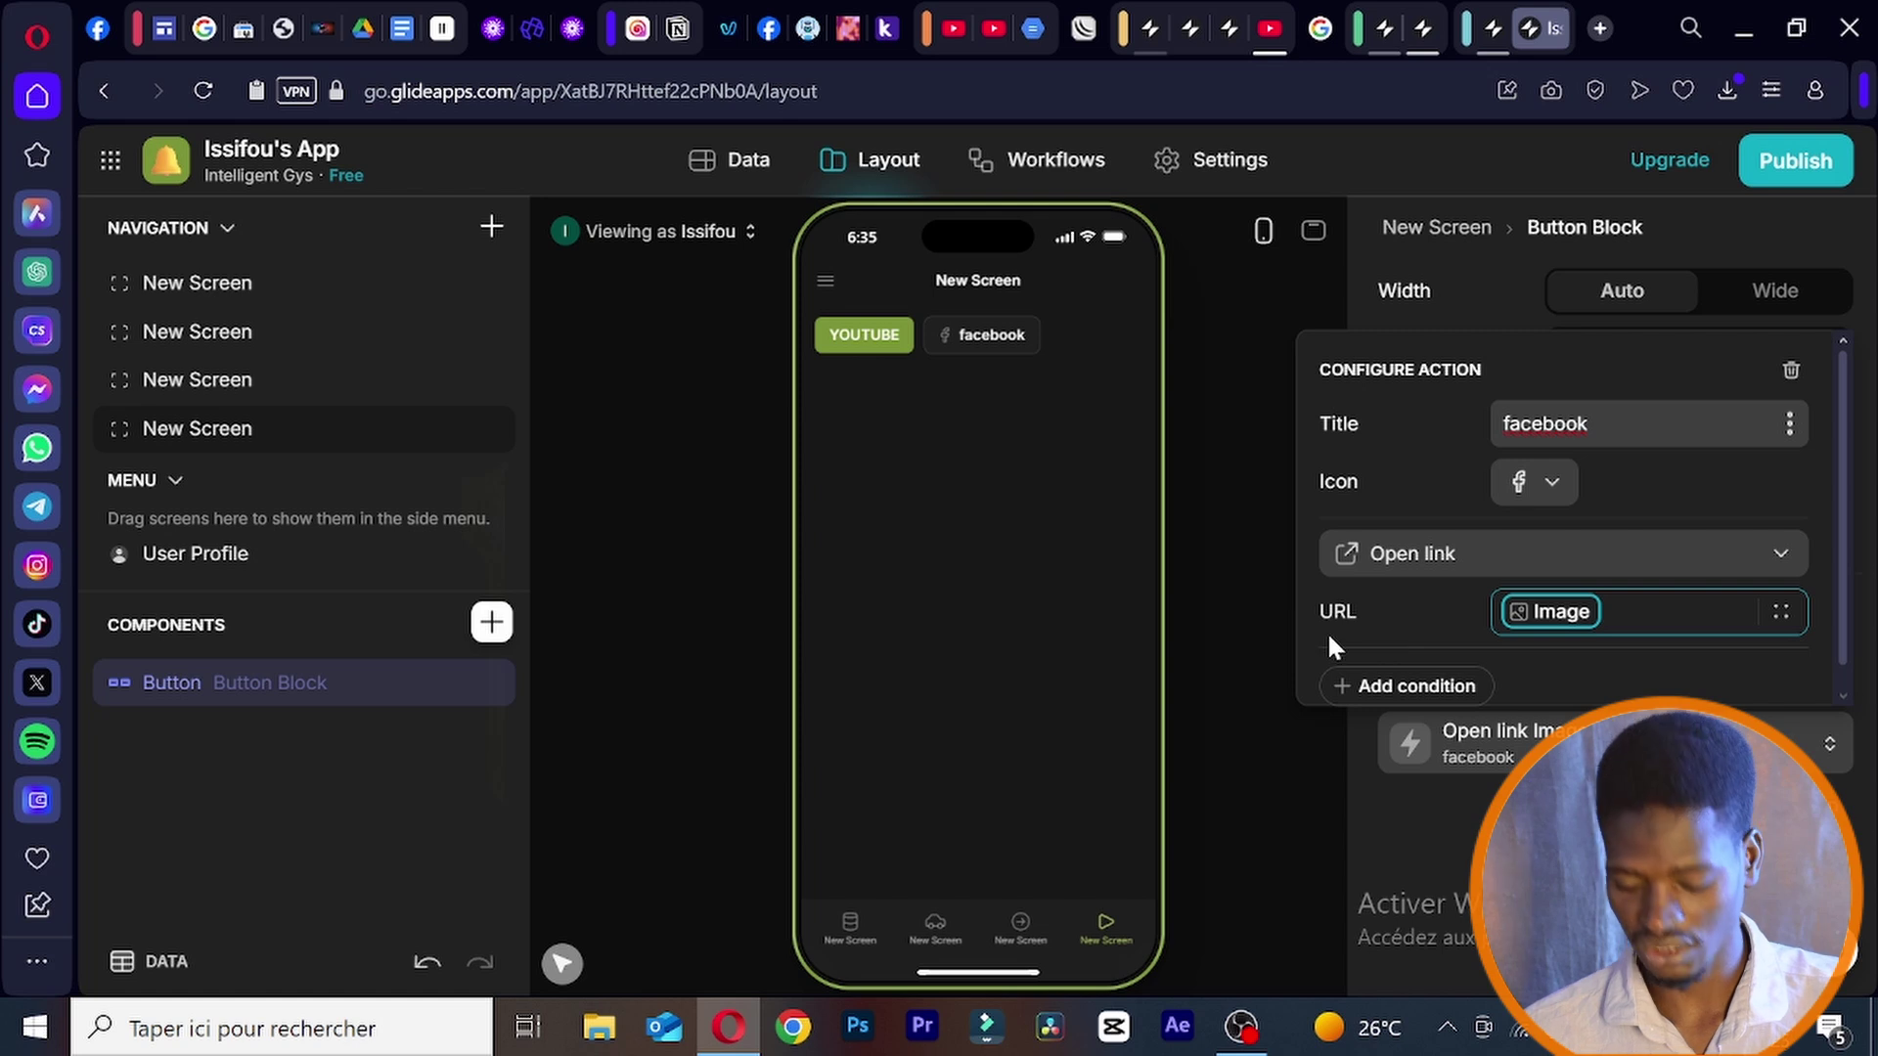
key(BackSpace)
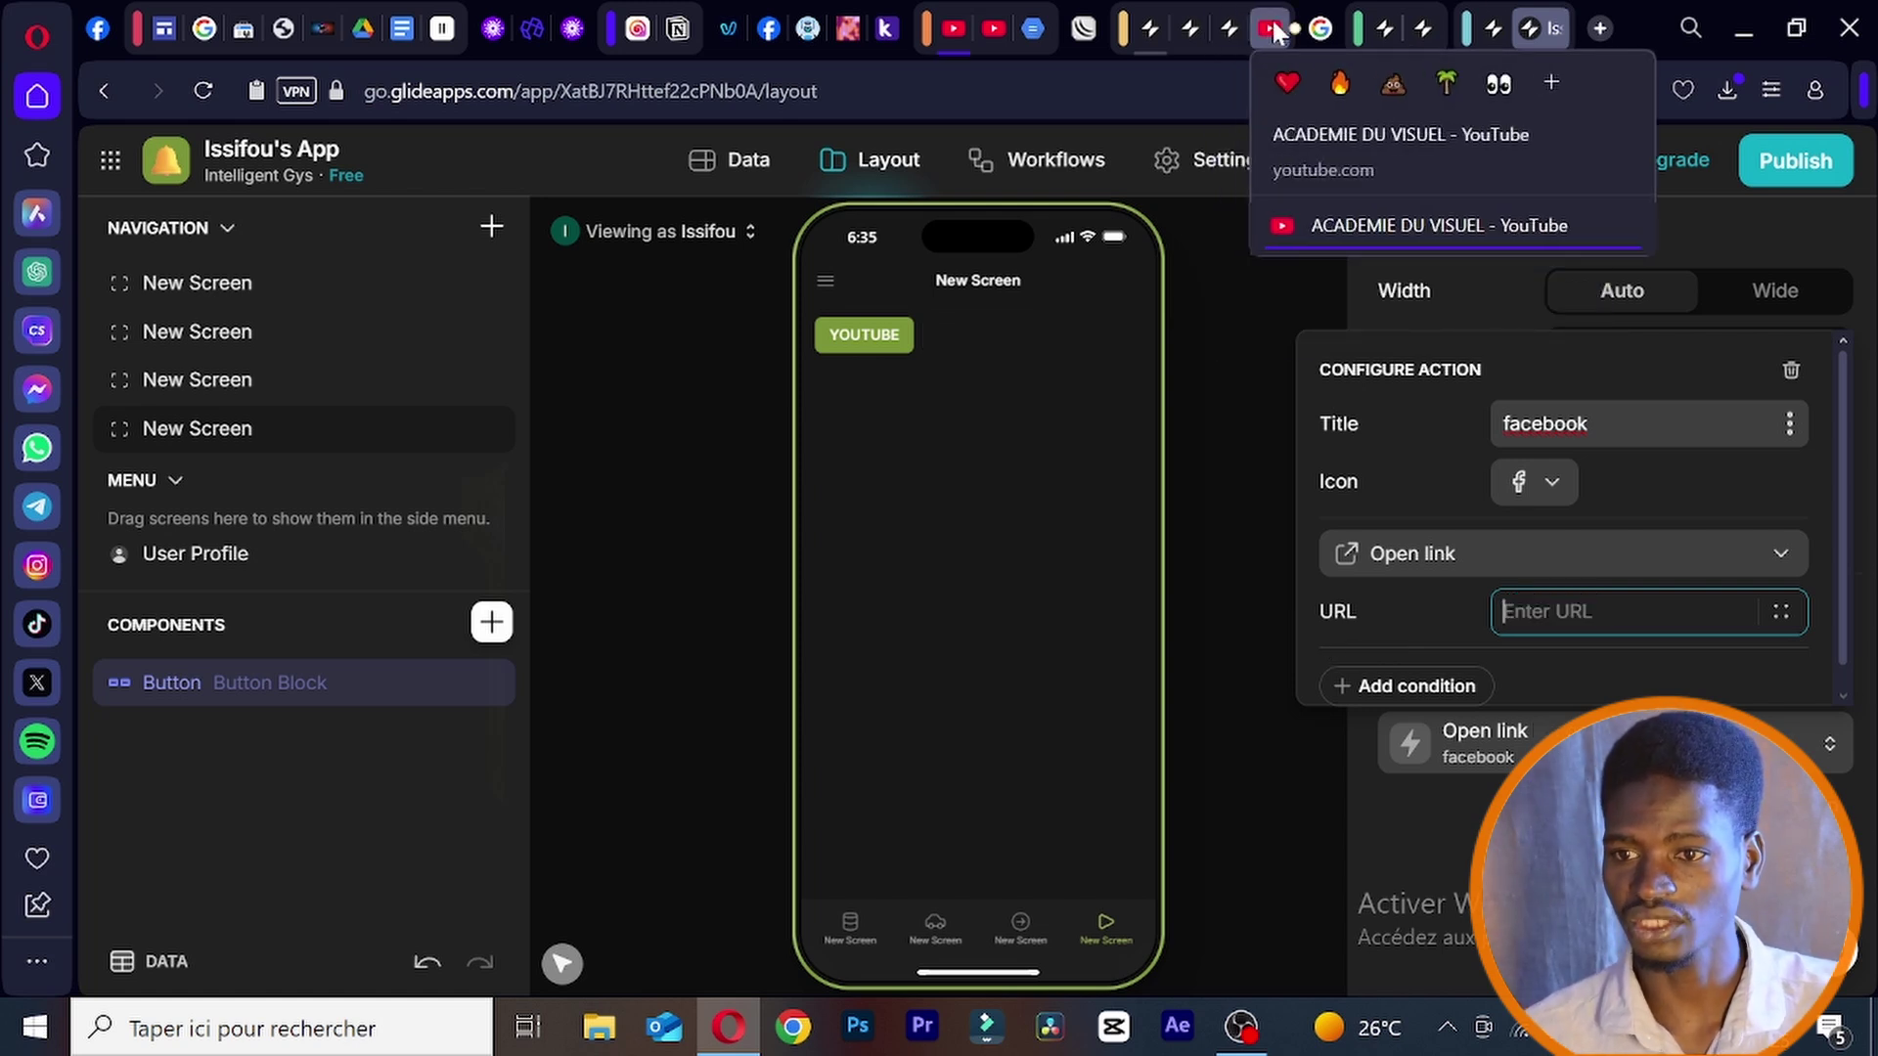
- Copy the Facebook link from the ACADEMIE DU VISUEL channel details on YouTube and use it as the facebook button's URL in Glide
click(1272, 29)
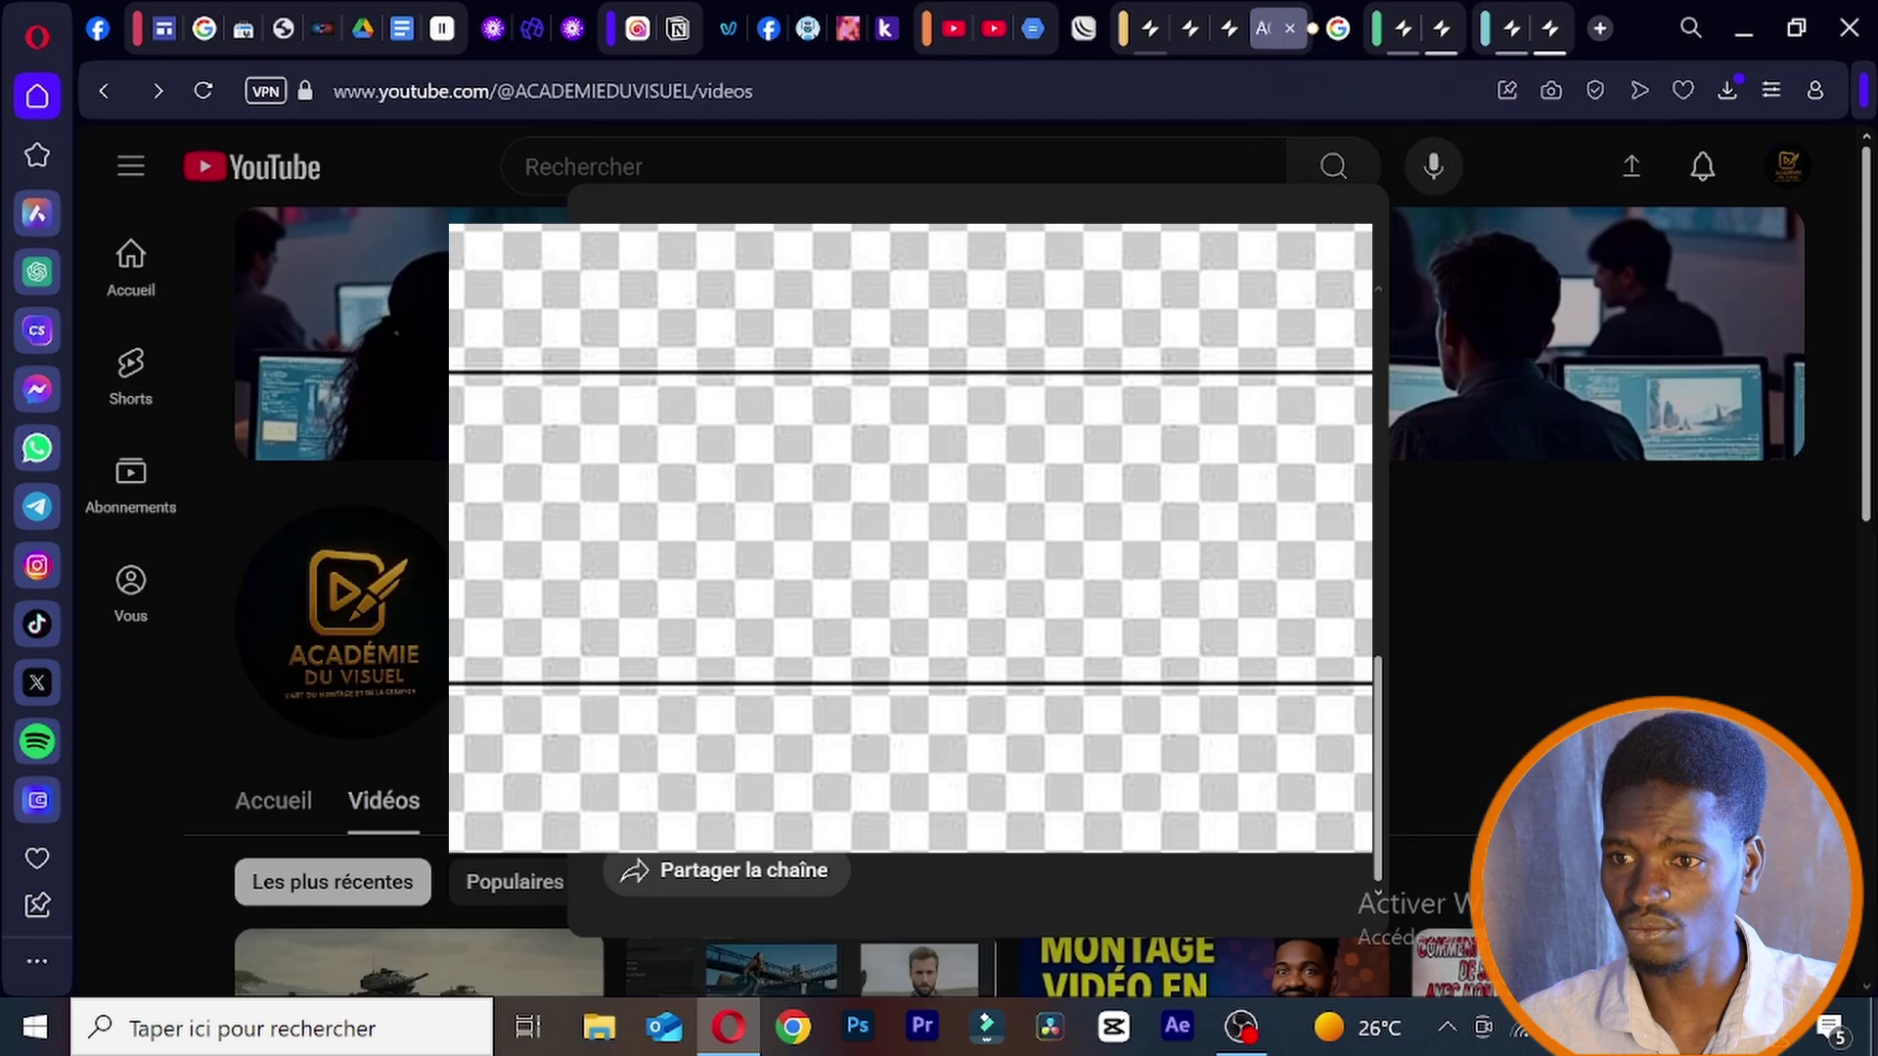
scroll(978, 870, up, 5)
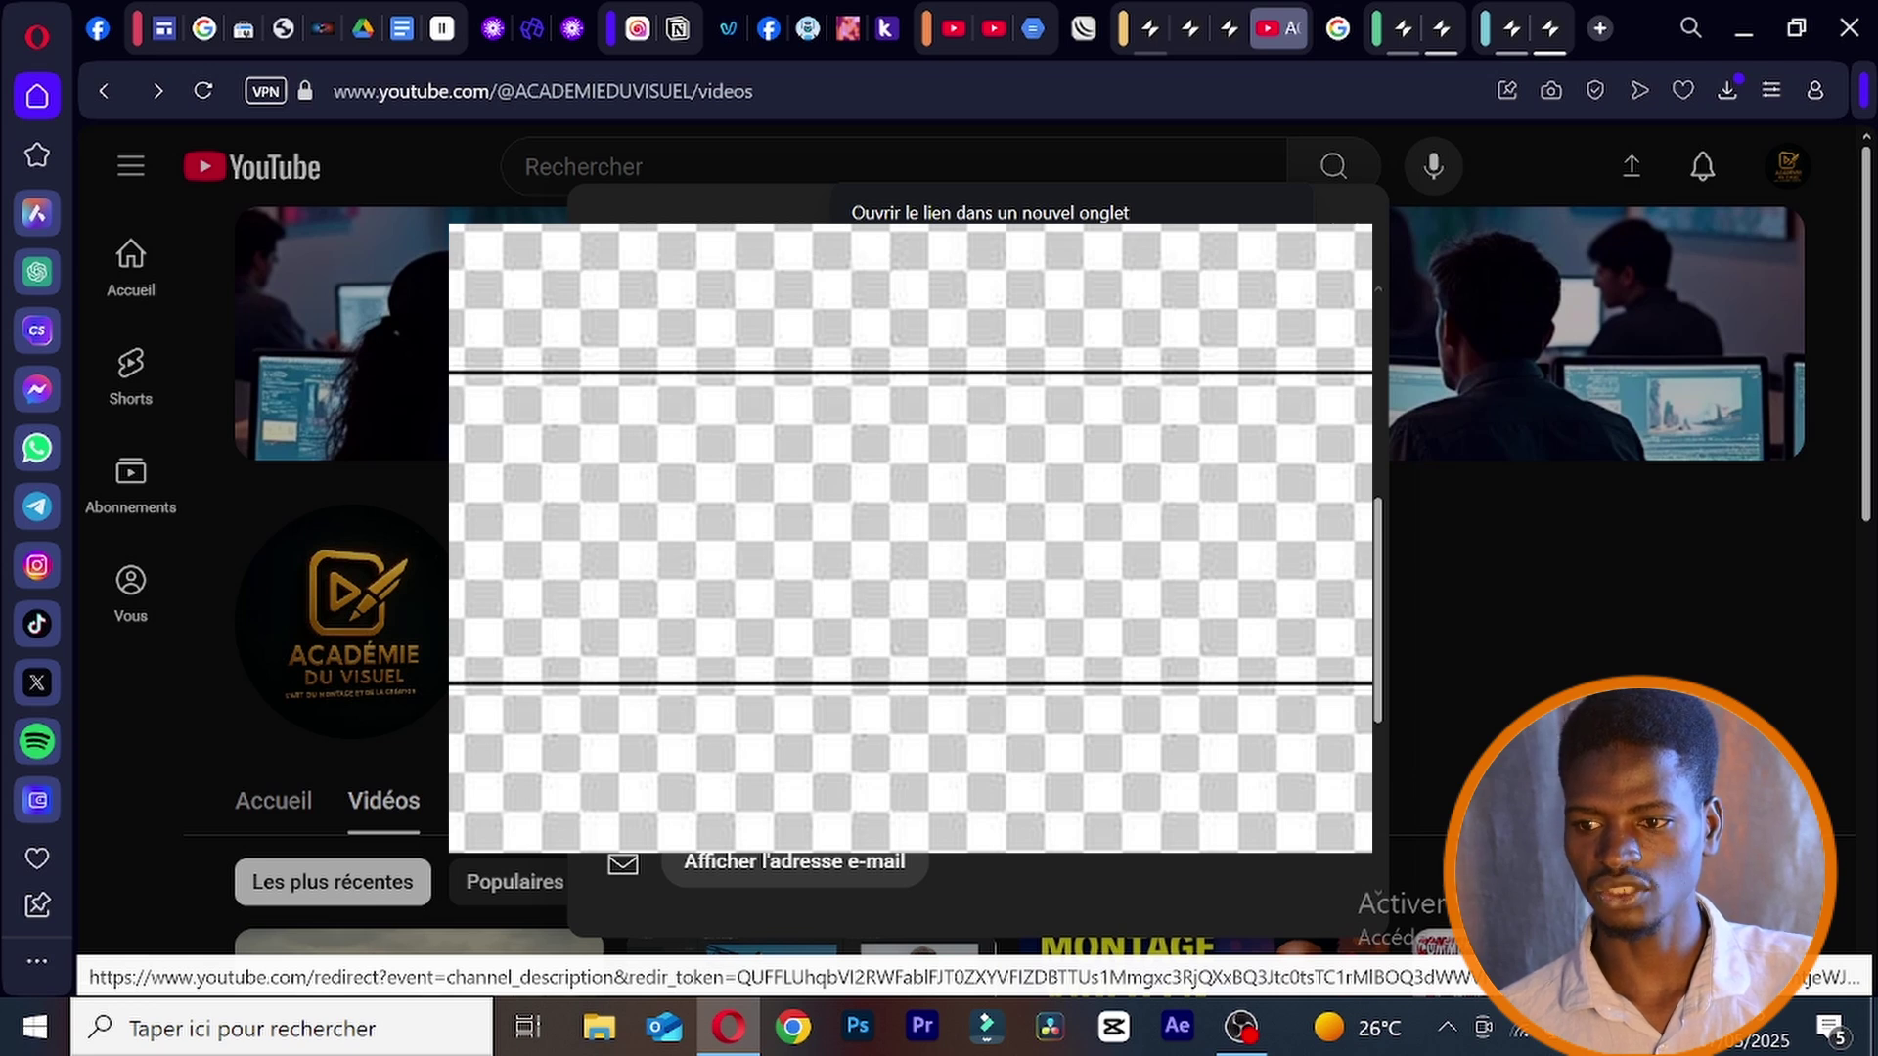
key(ctrl+c)
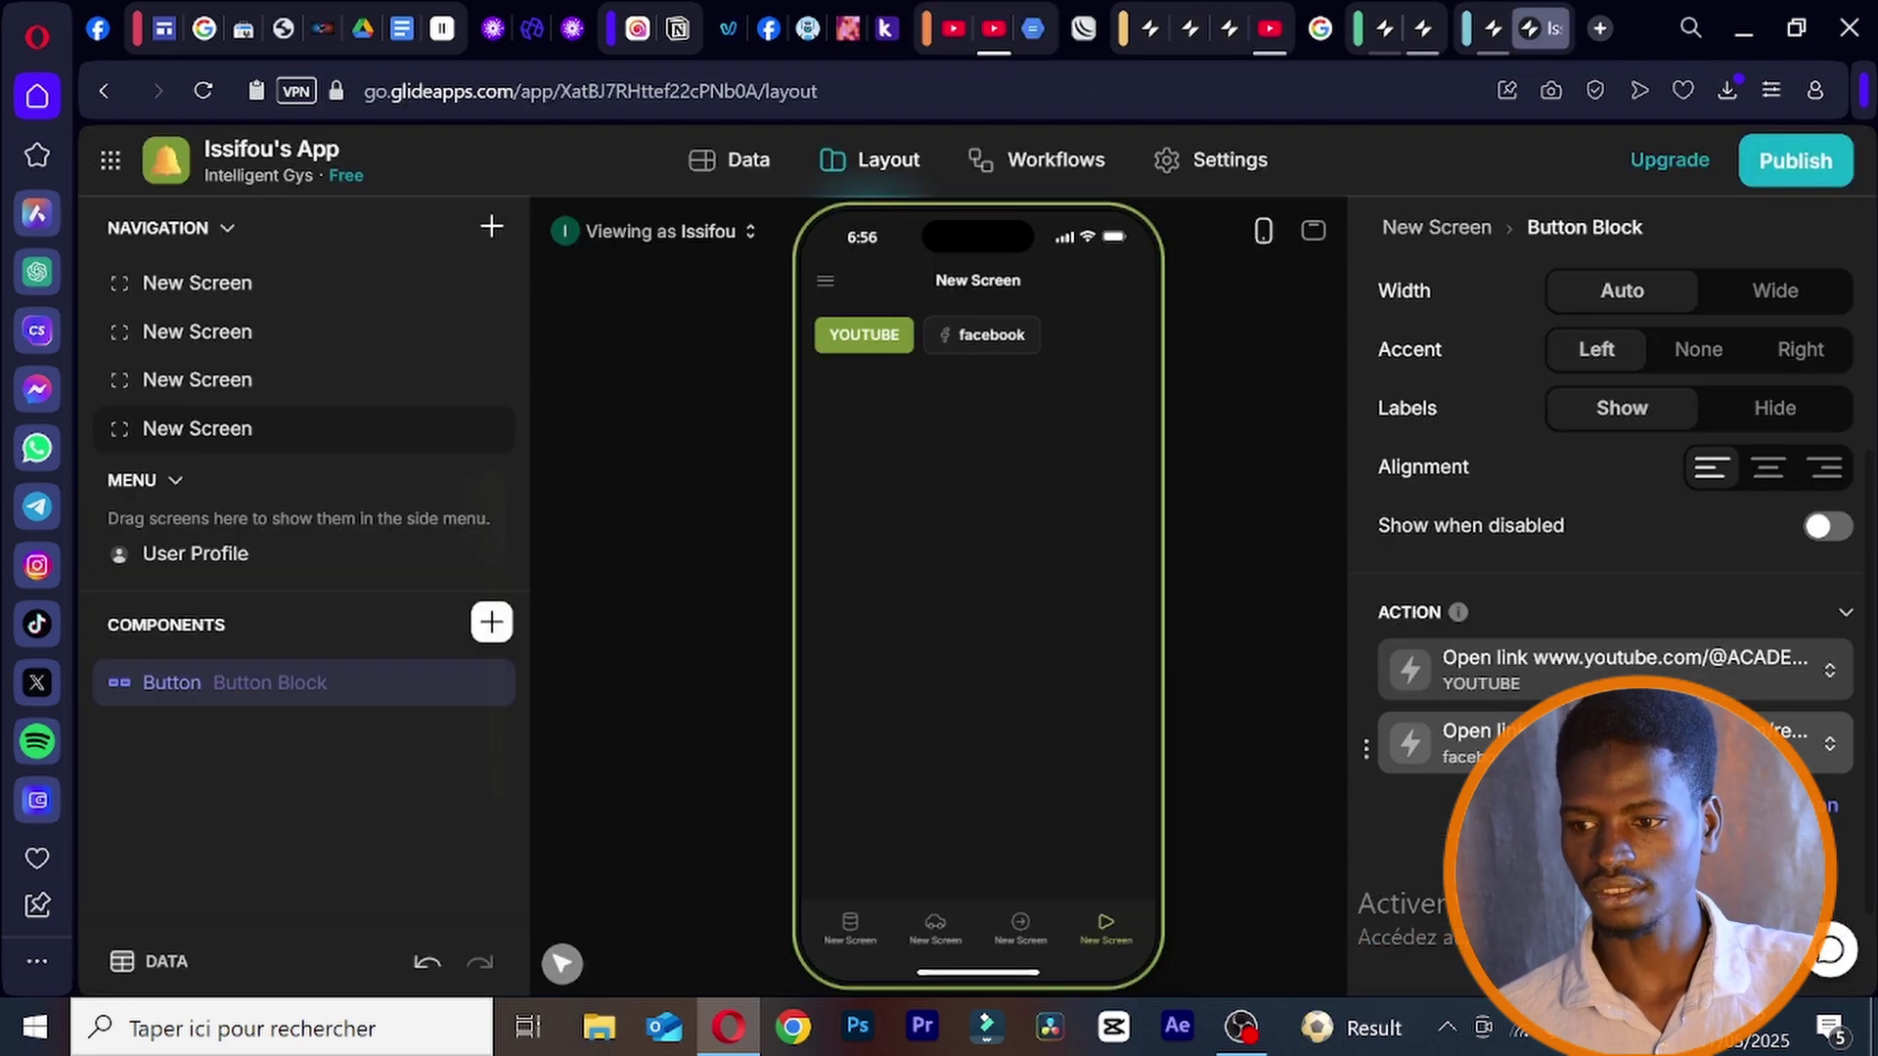
- Add a third action to the button block and title it tiktok
click(1804, 805)
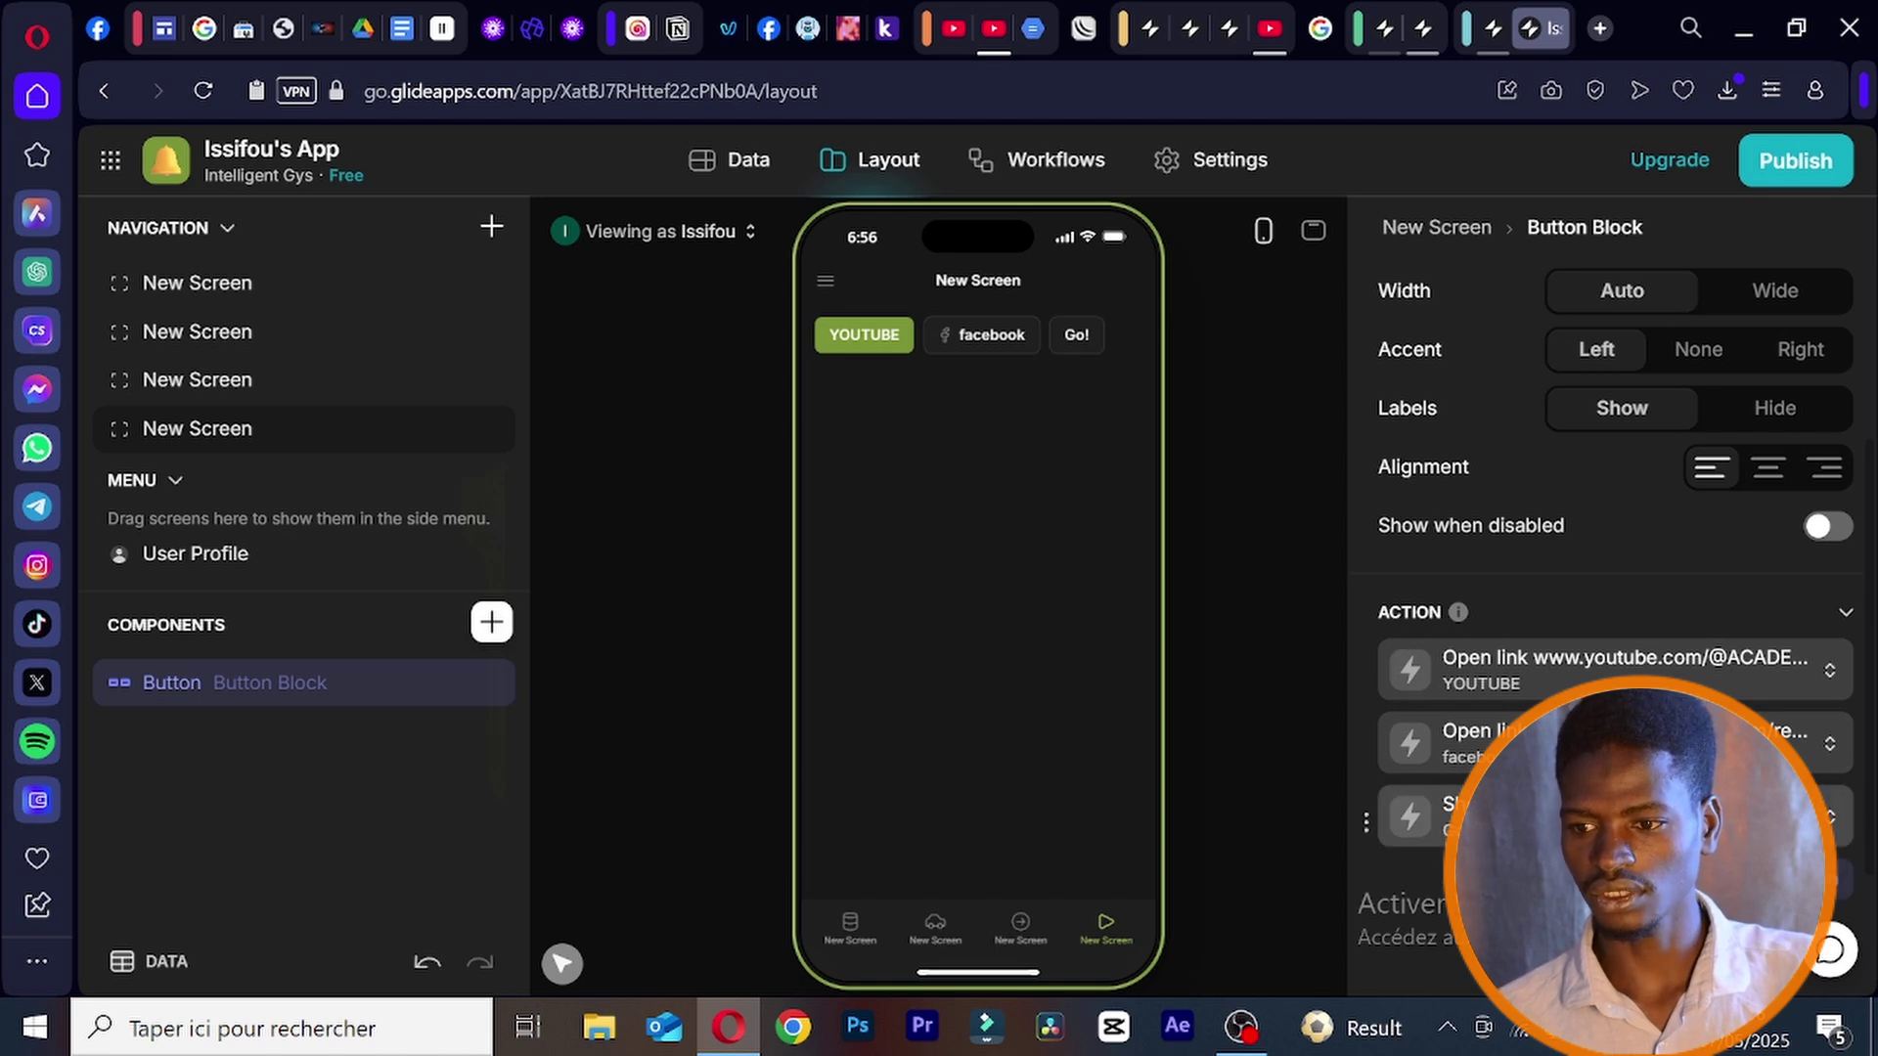
click(1525, 814)
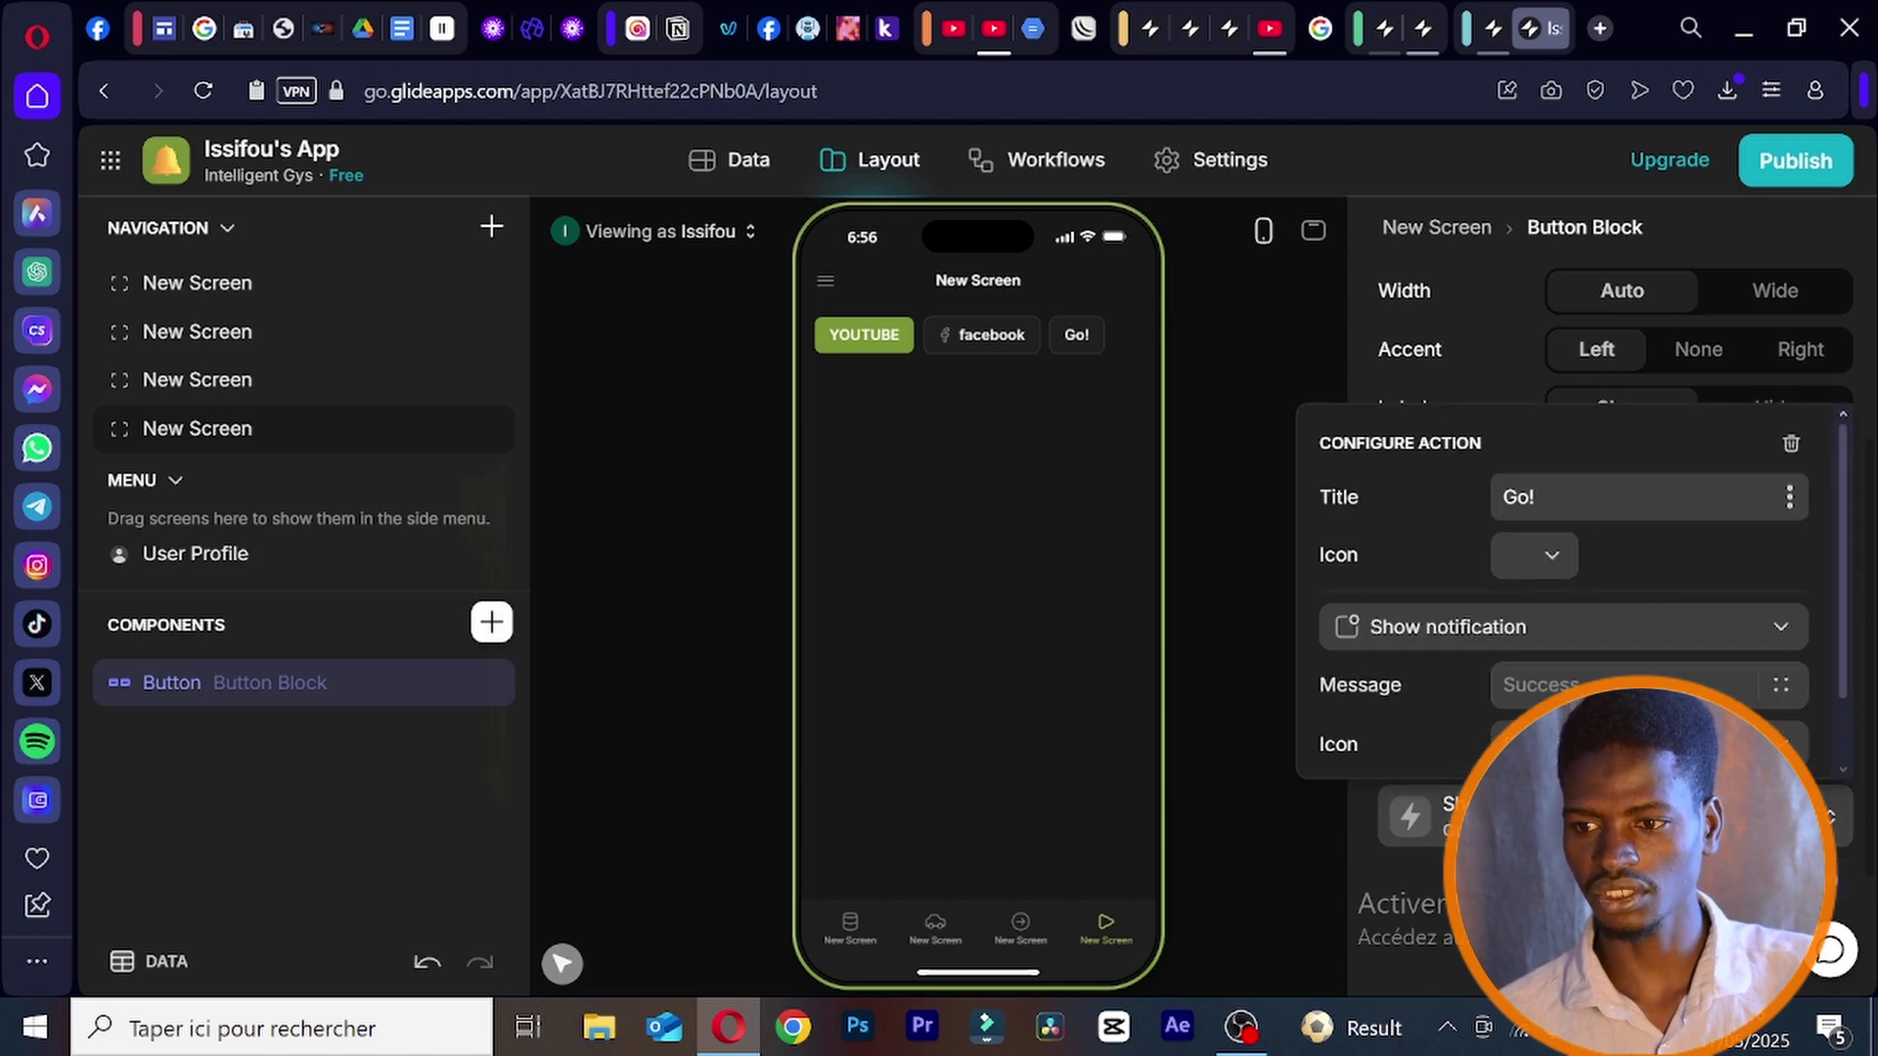
drag(1567, 499, 1388, 500)
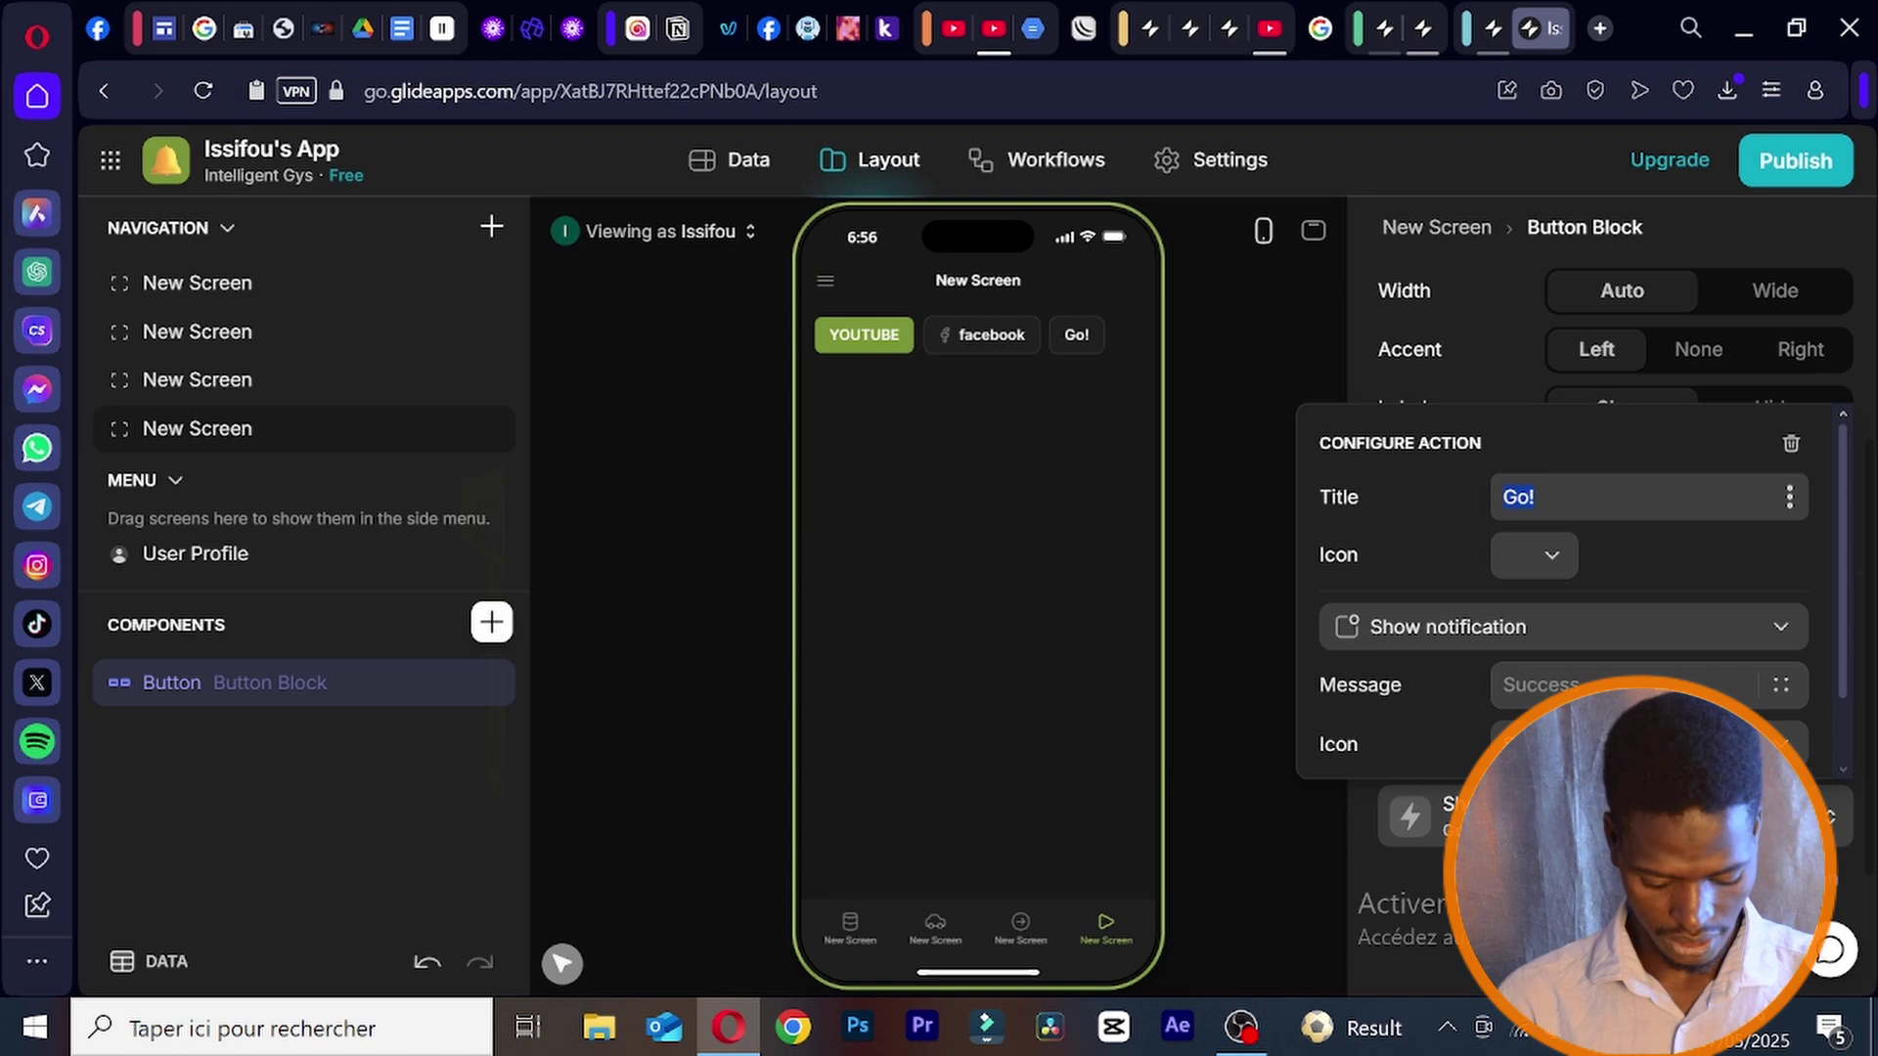
text(tikto)
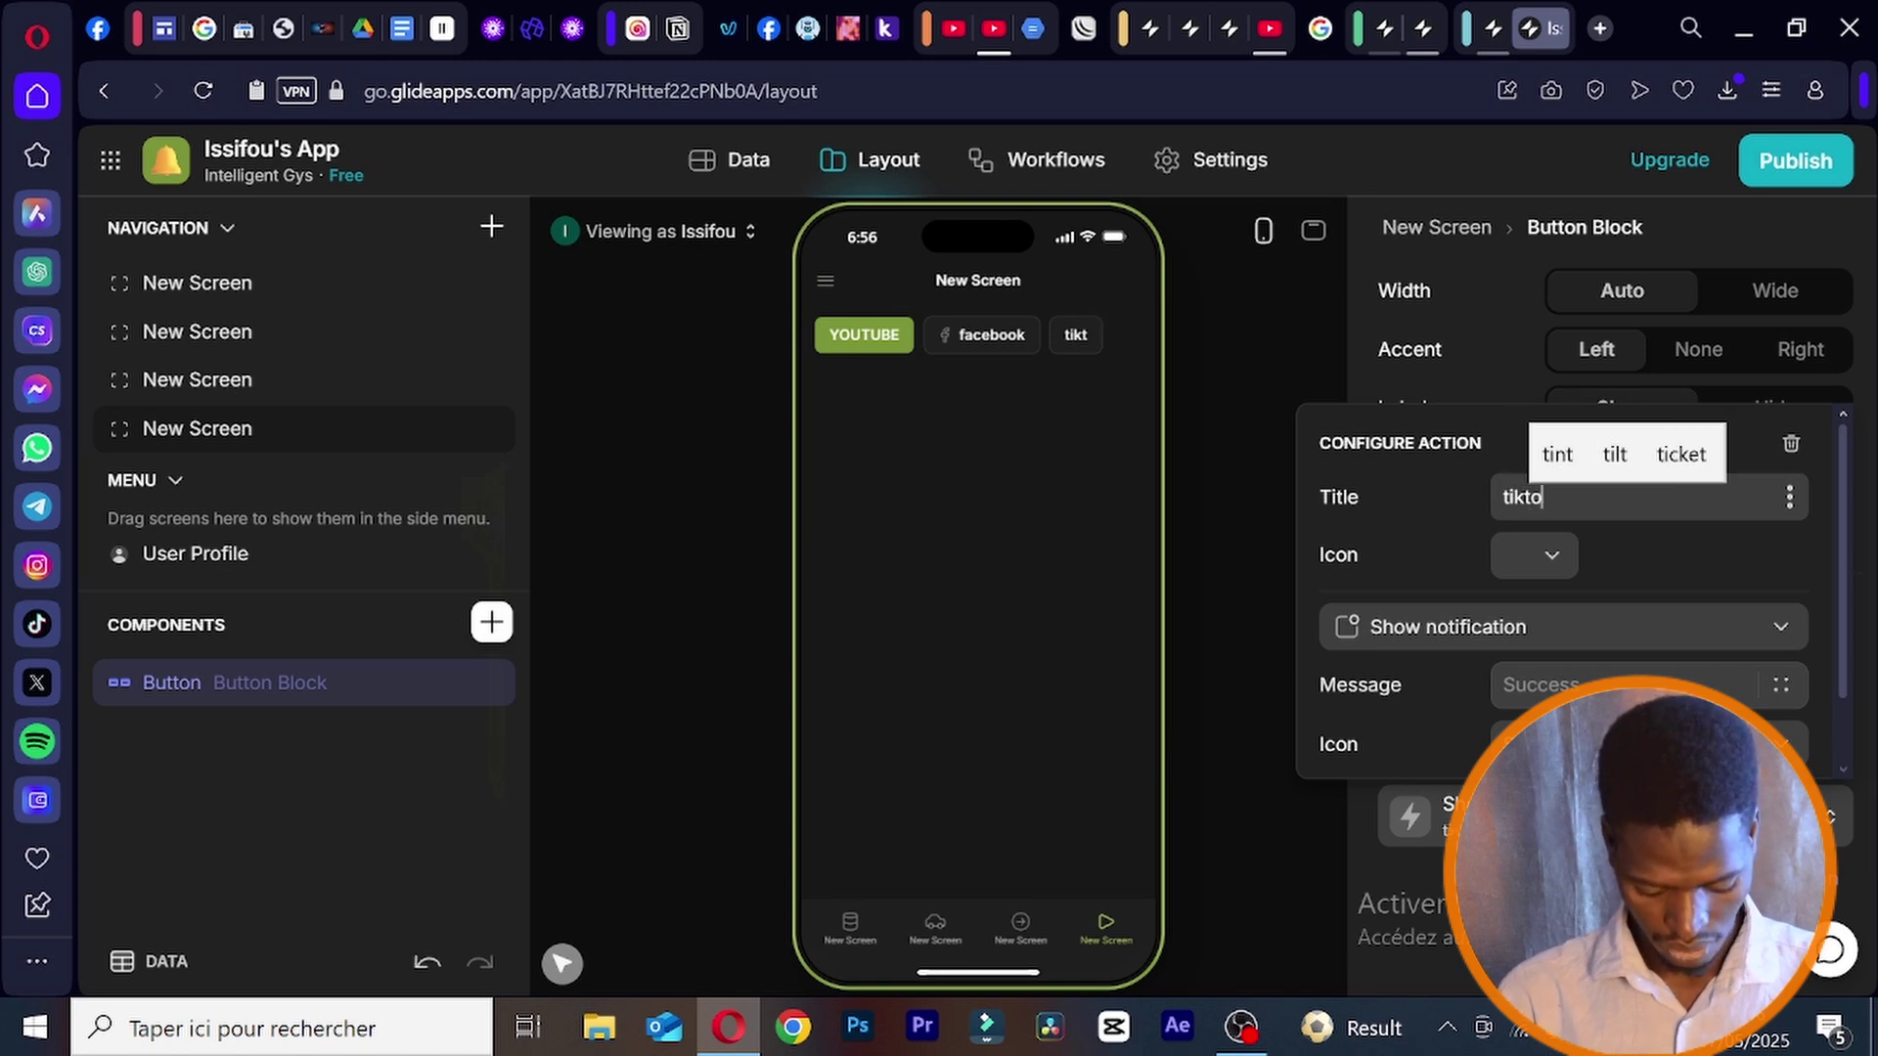
text(k)
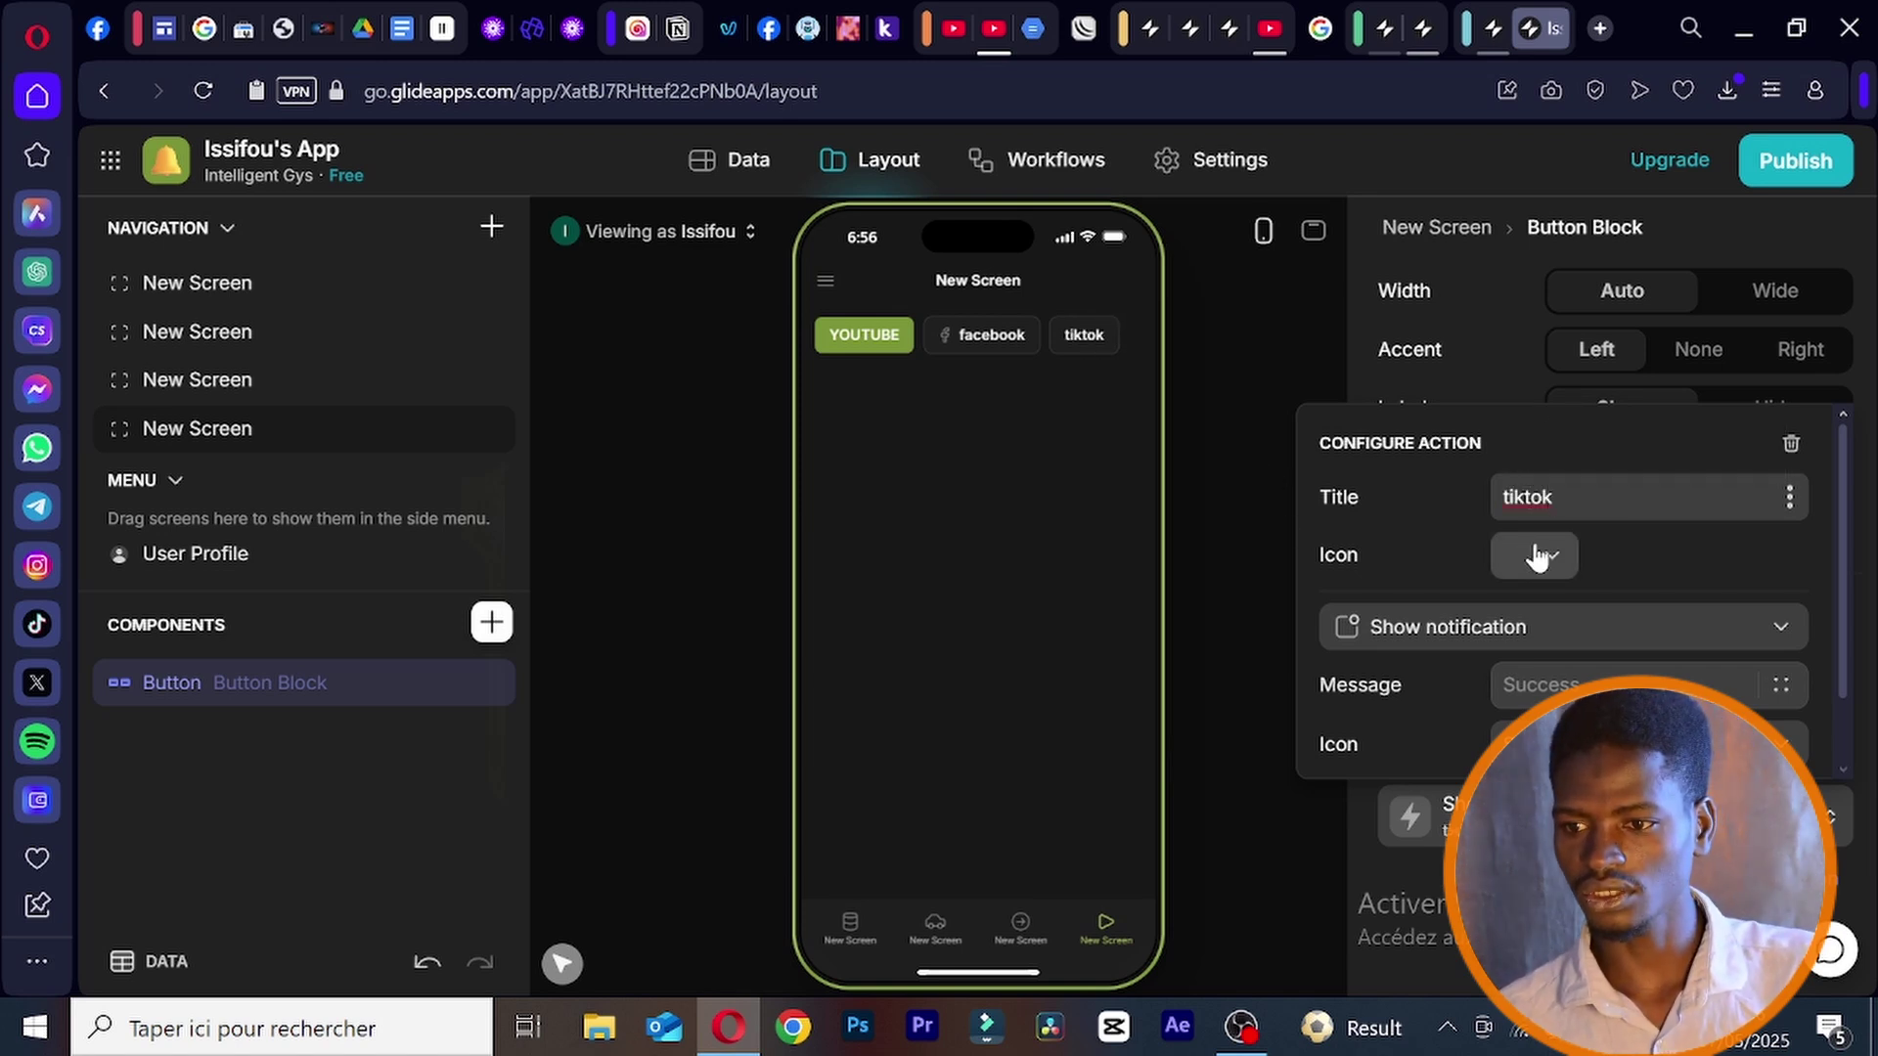
- Give the tiktok button the lightning bolt icon from the Essentials group of Glide icons
click(1533, 556)
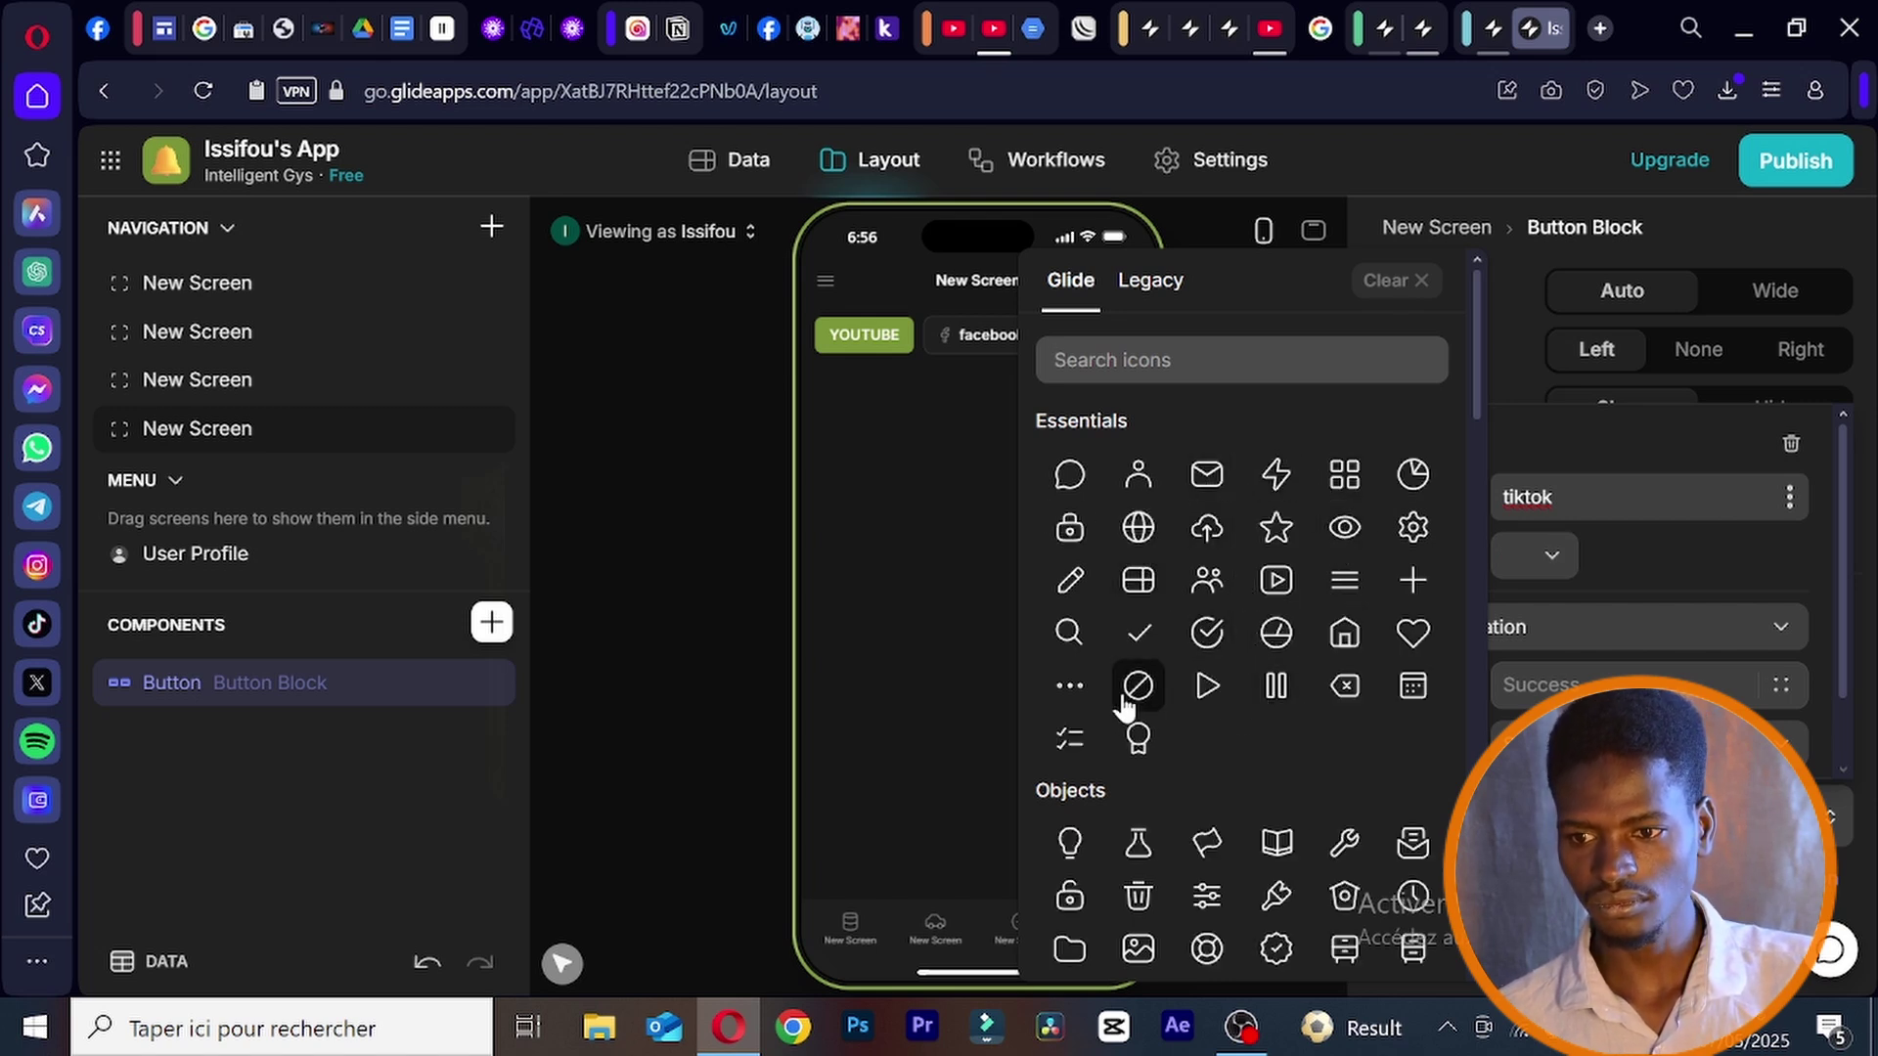
scroll(1297, 631, down, 5)
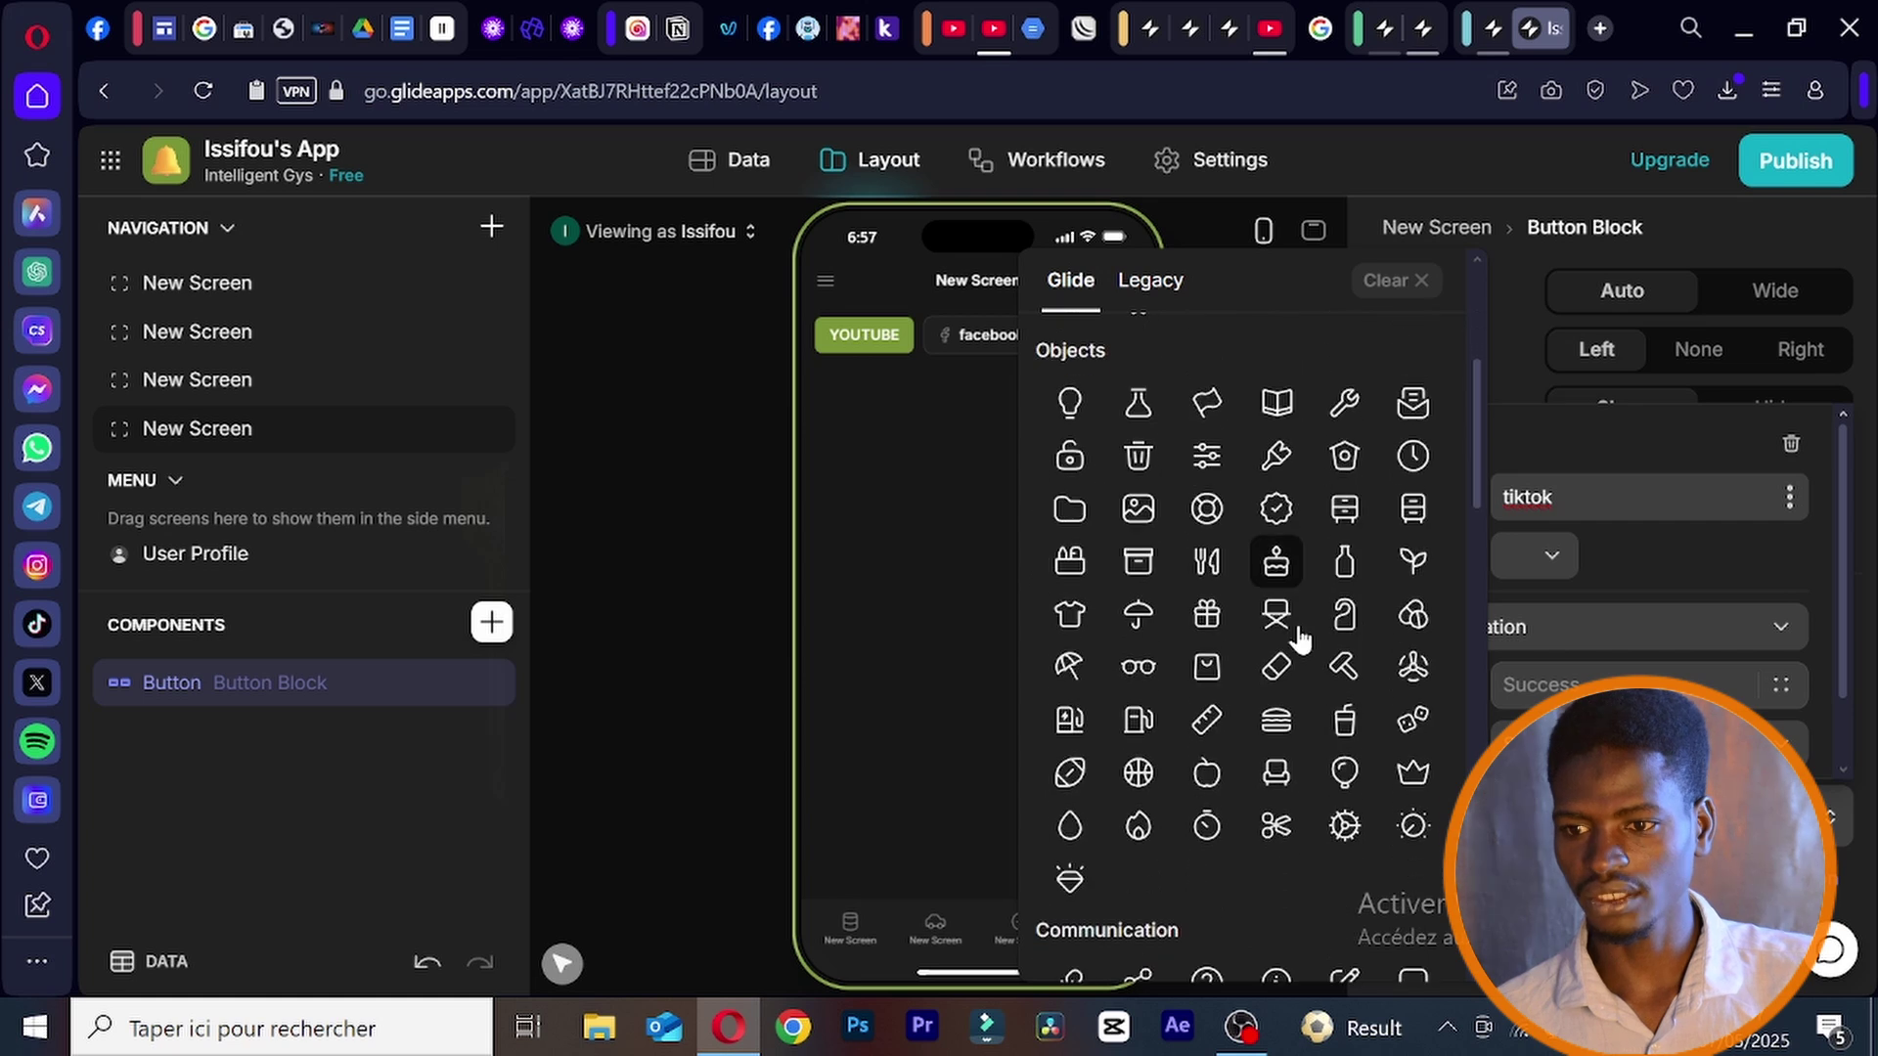
scroll(1339, 655, up, 5)
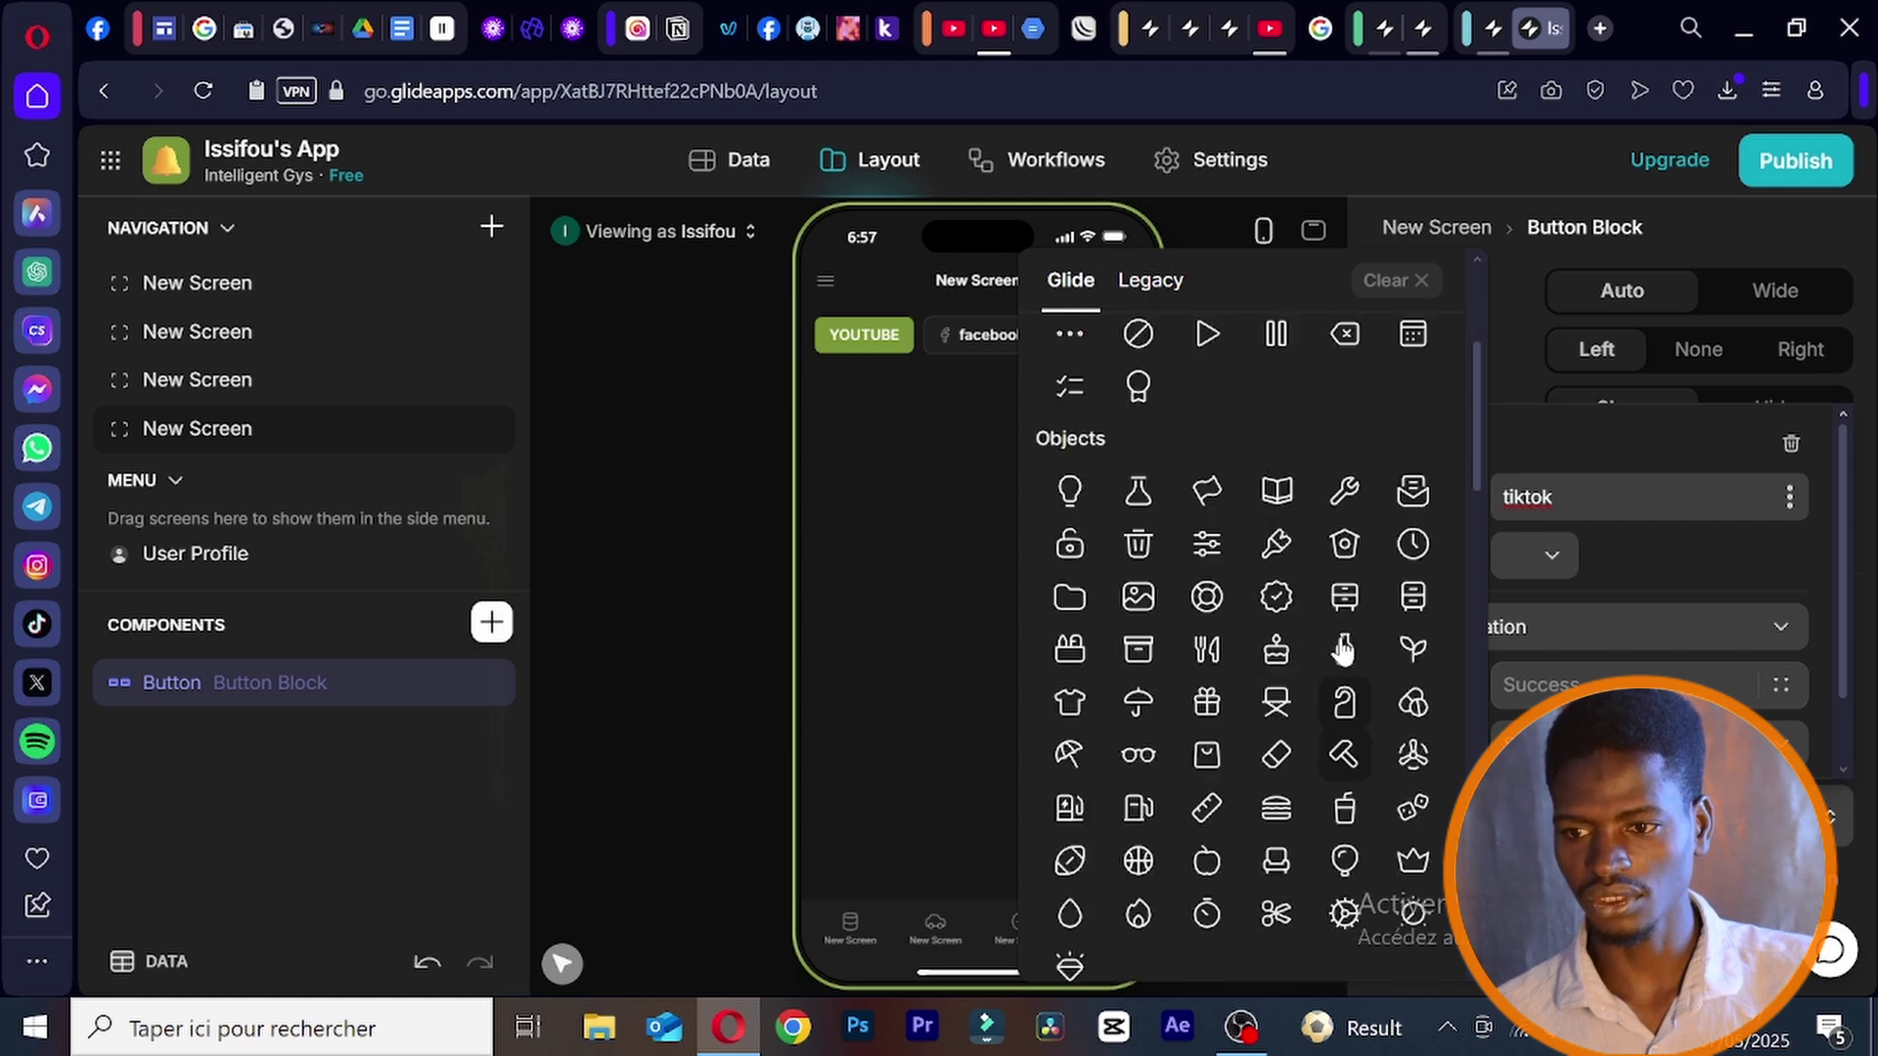
click(1276, 475)
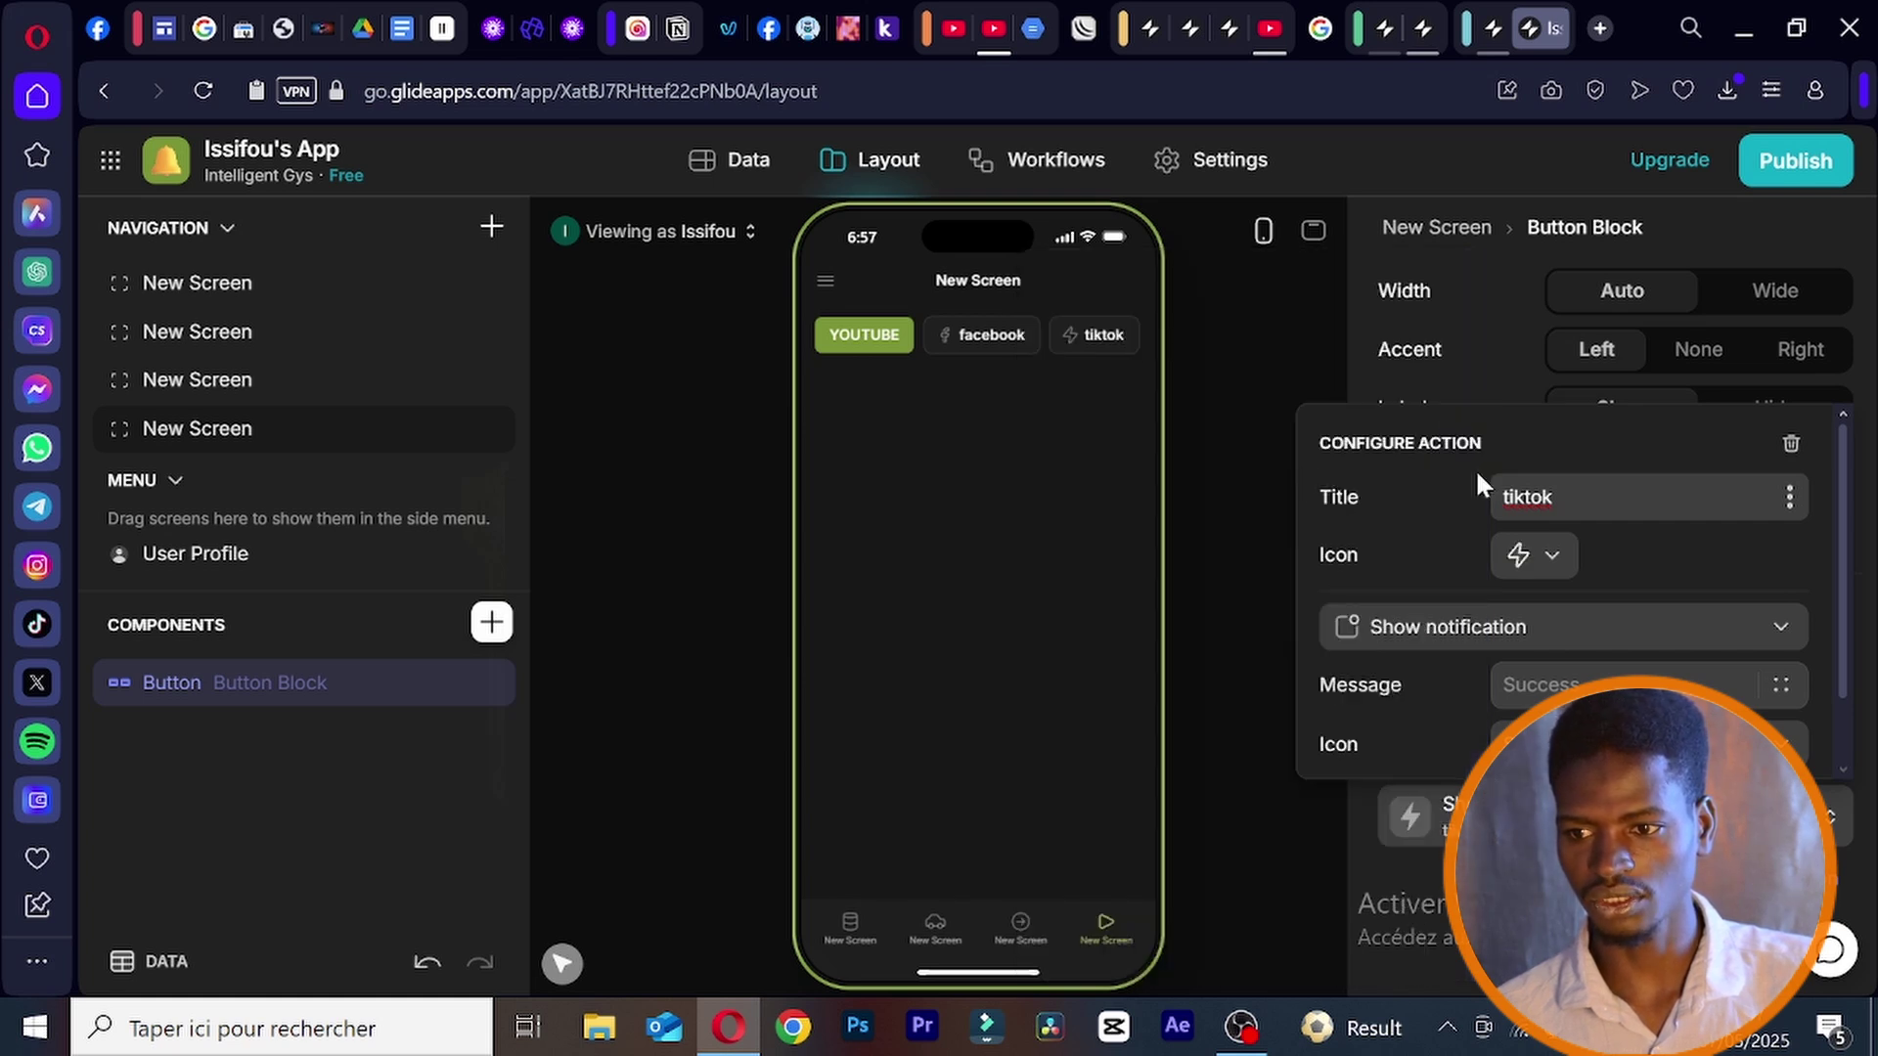
- Set the tiktok button's action to Open link and clear the Image binding from its URL
click(1527, 635)
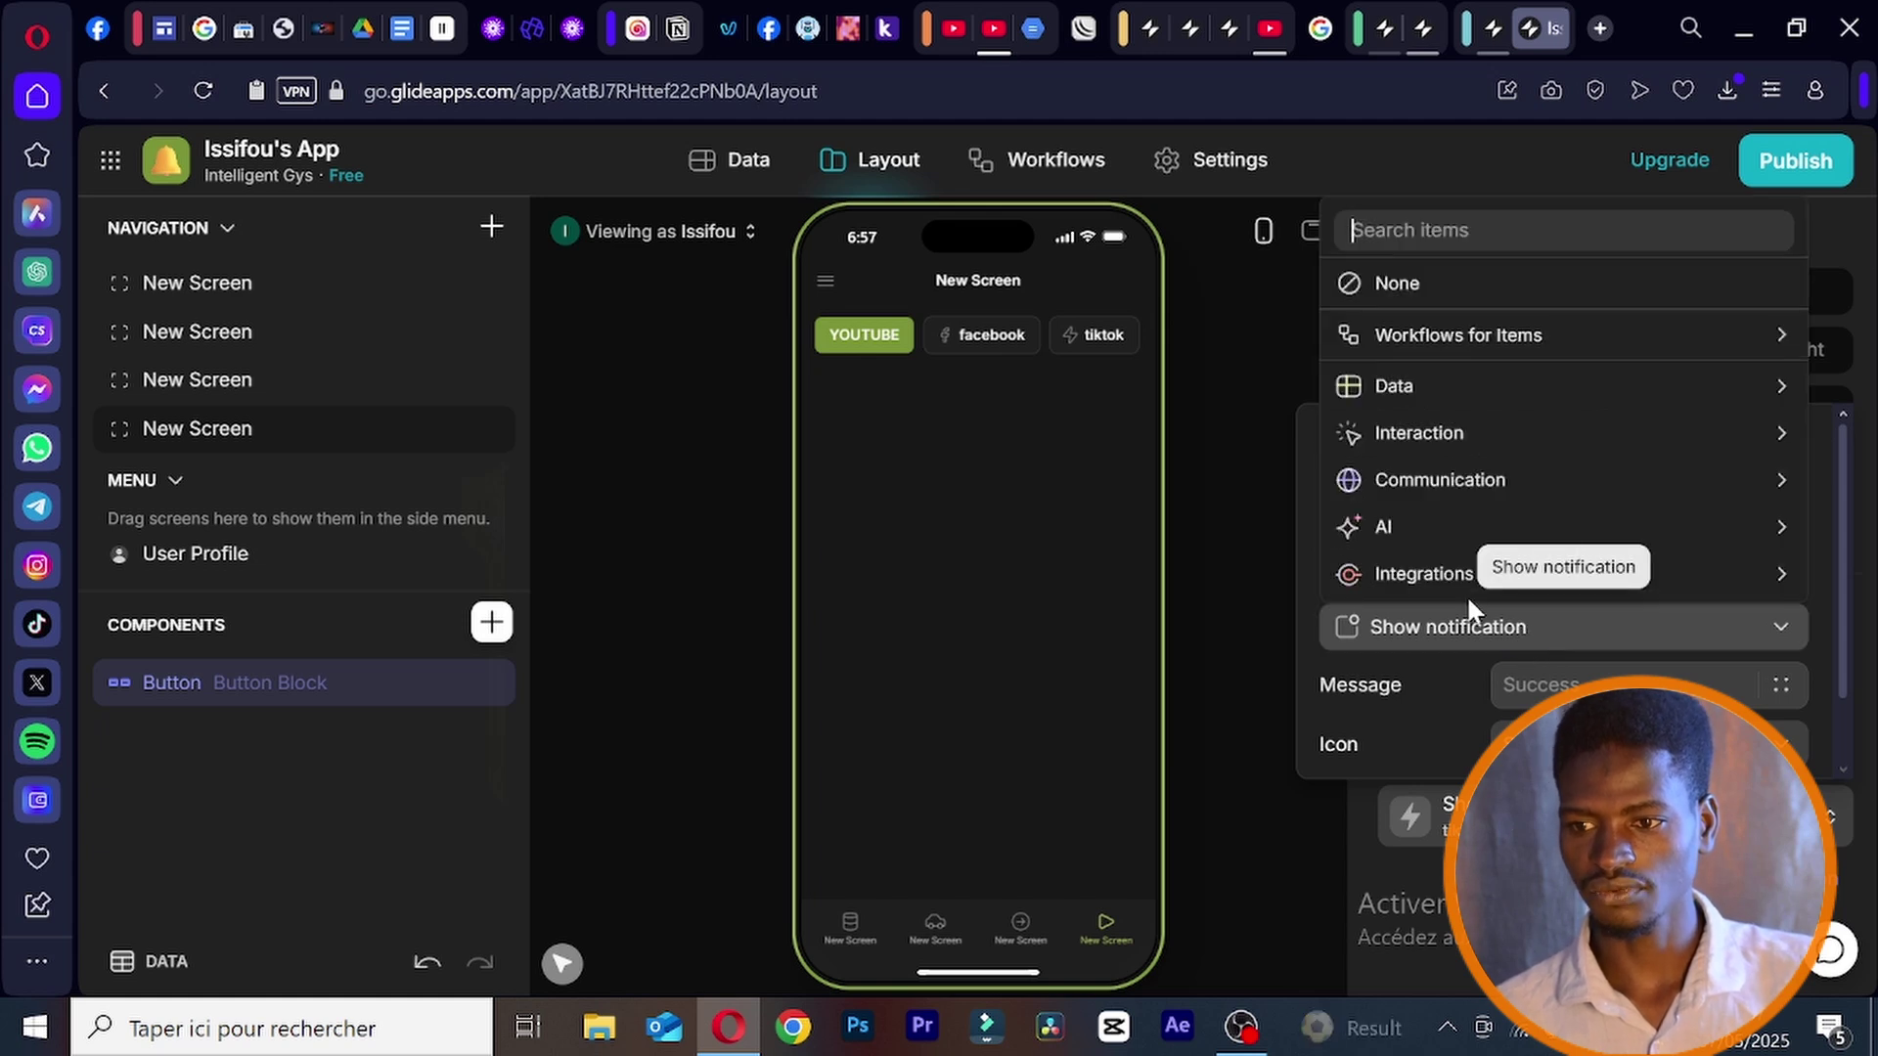
mouse_move(1462, 452)
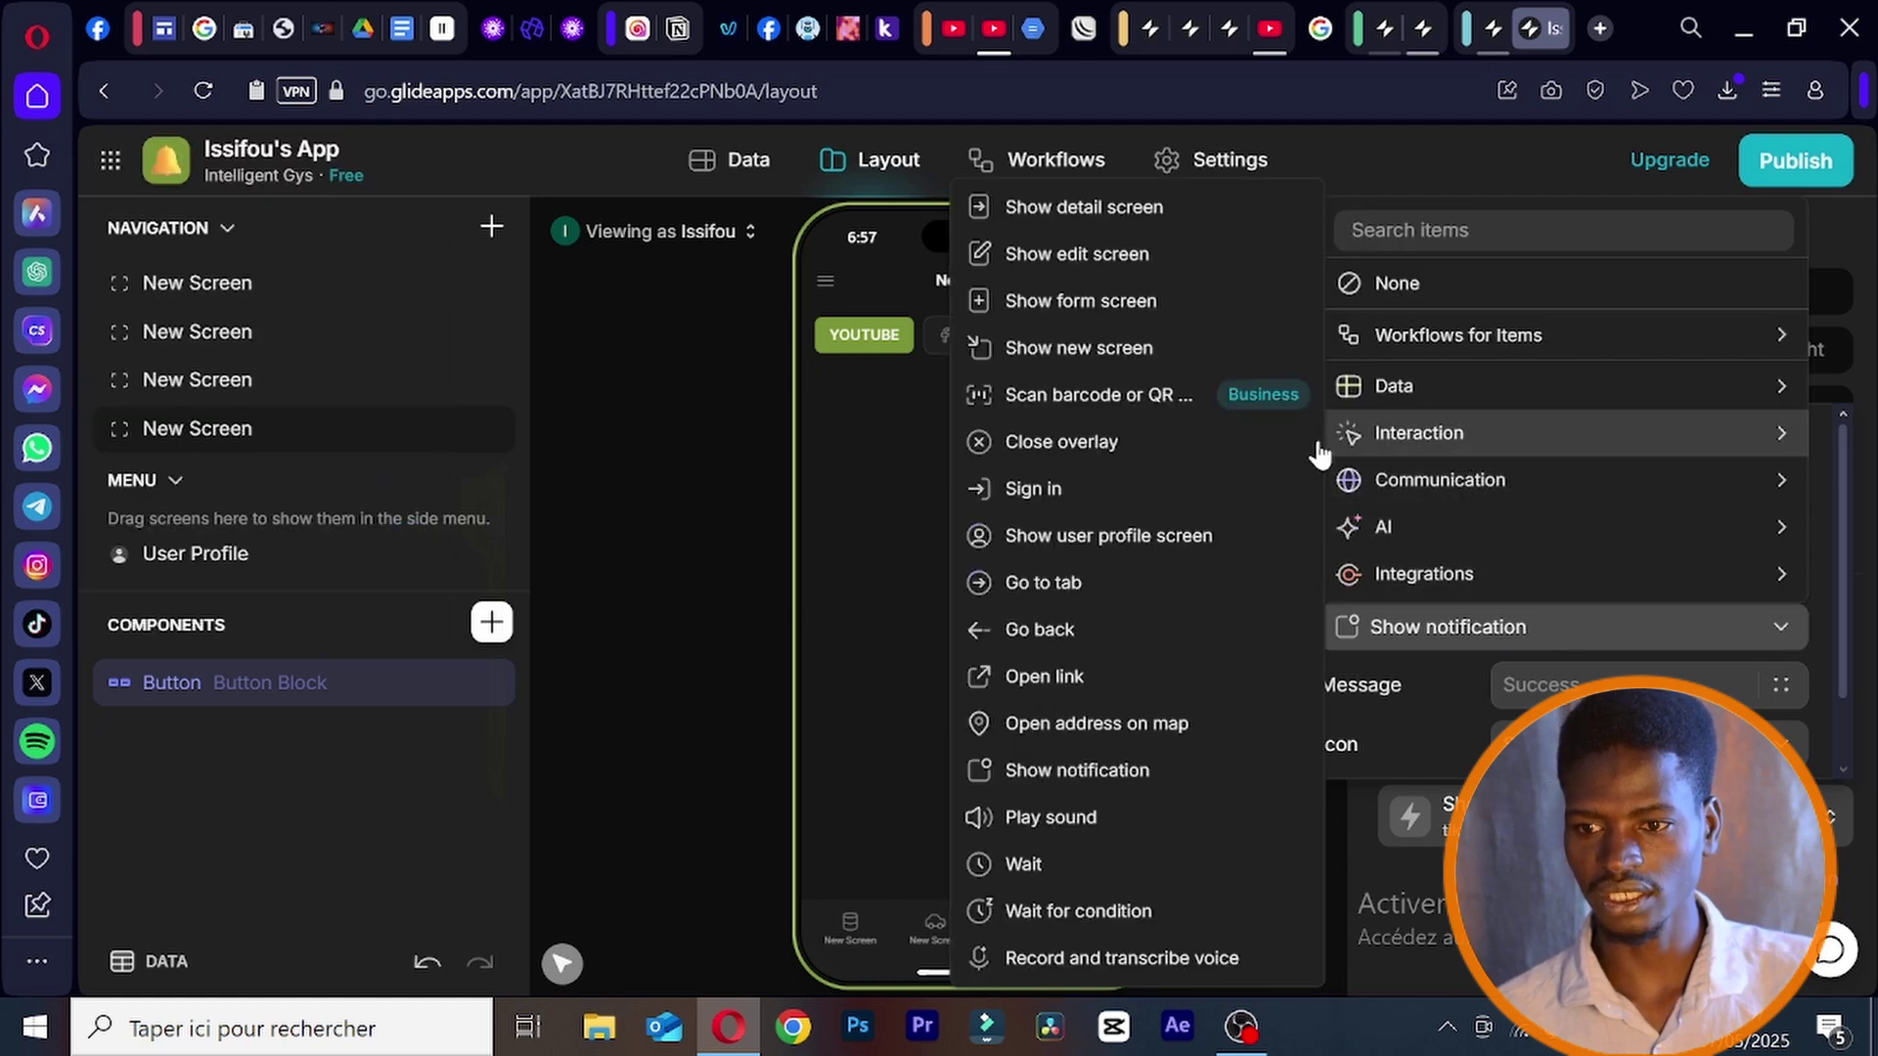
click(1123, 679)
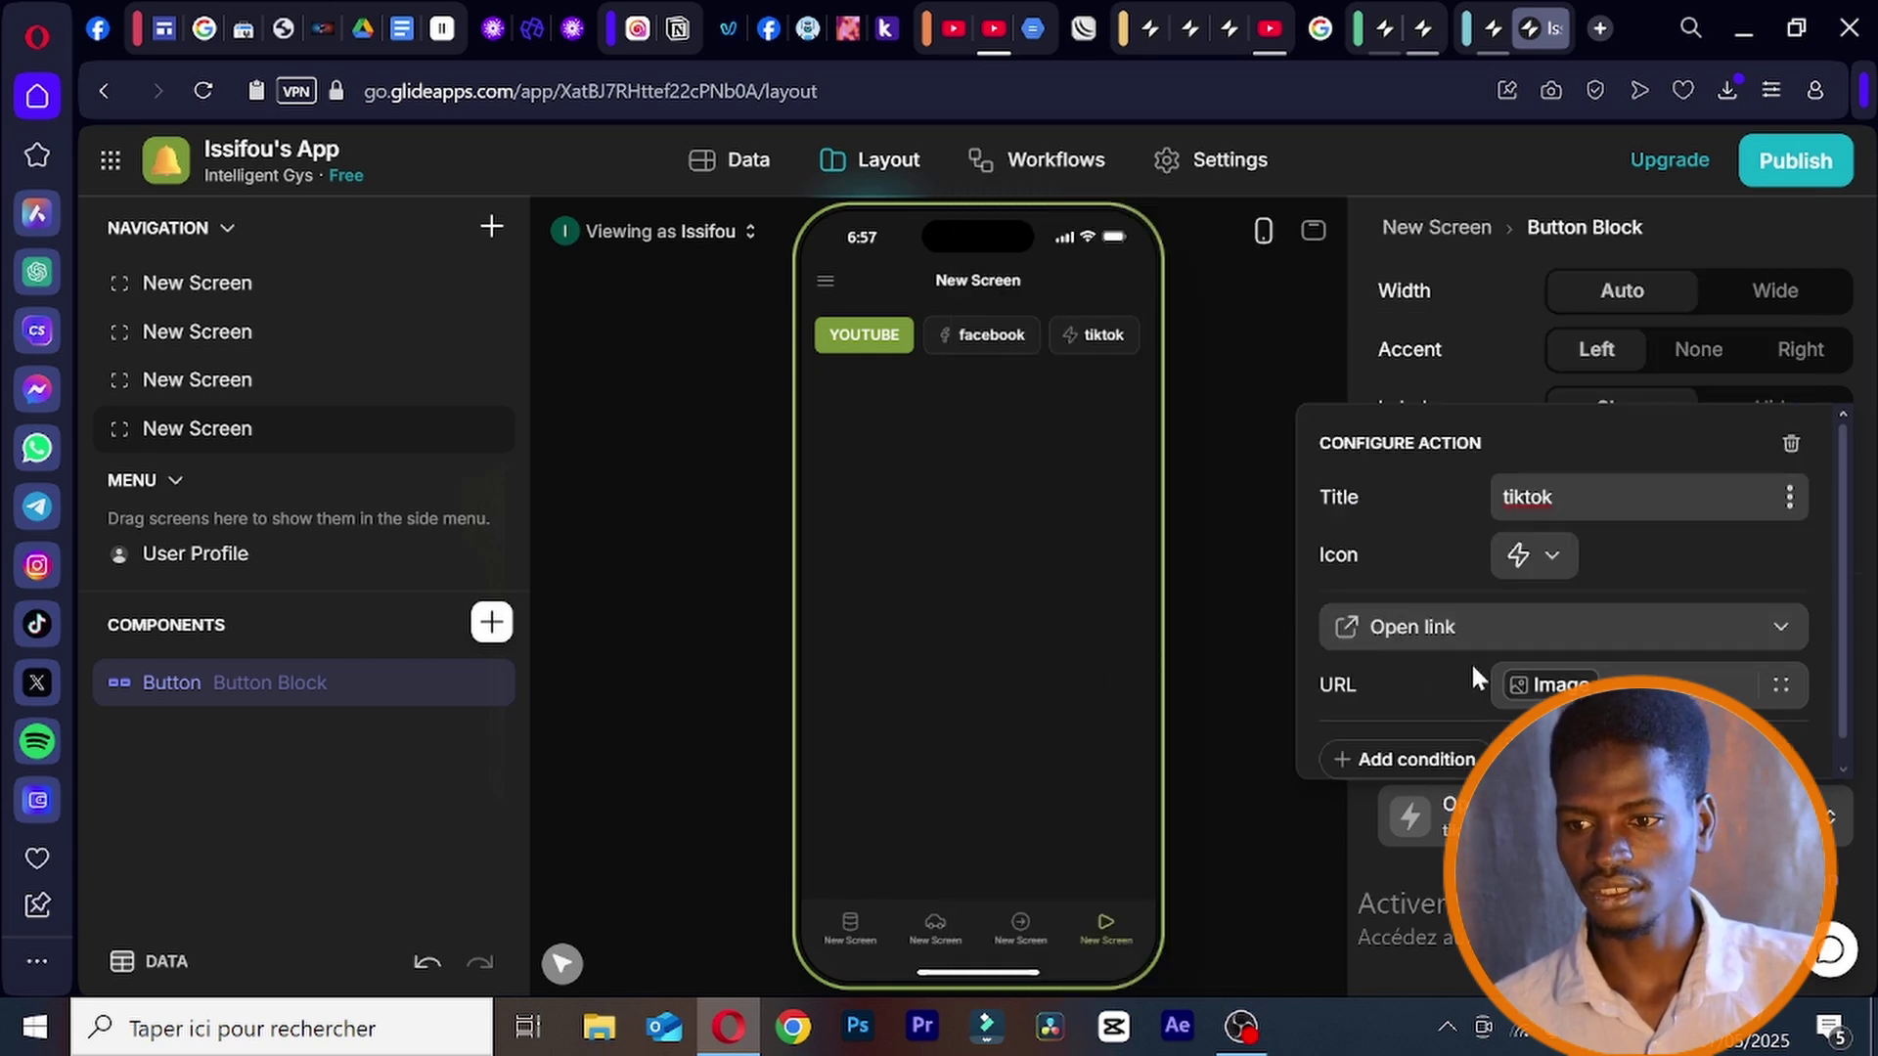
drag(1609, 684, 1486, 685)
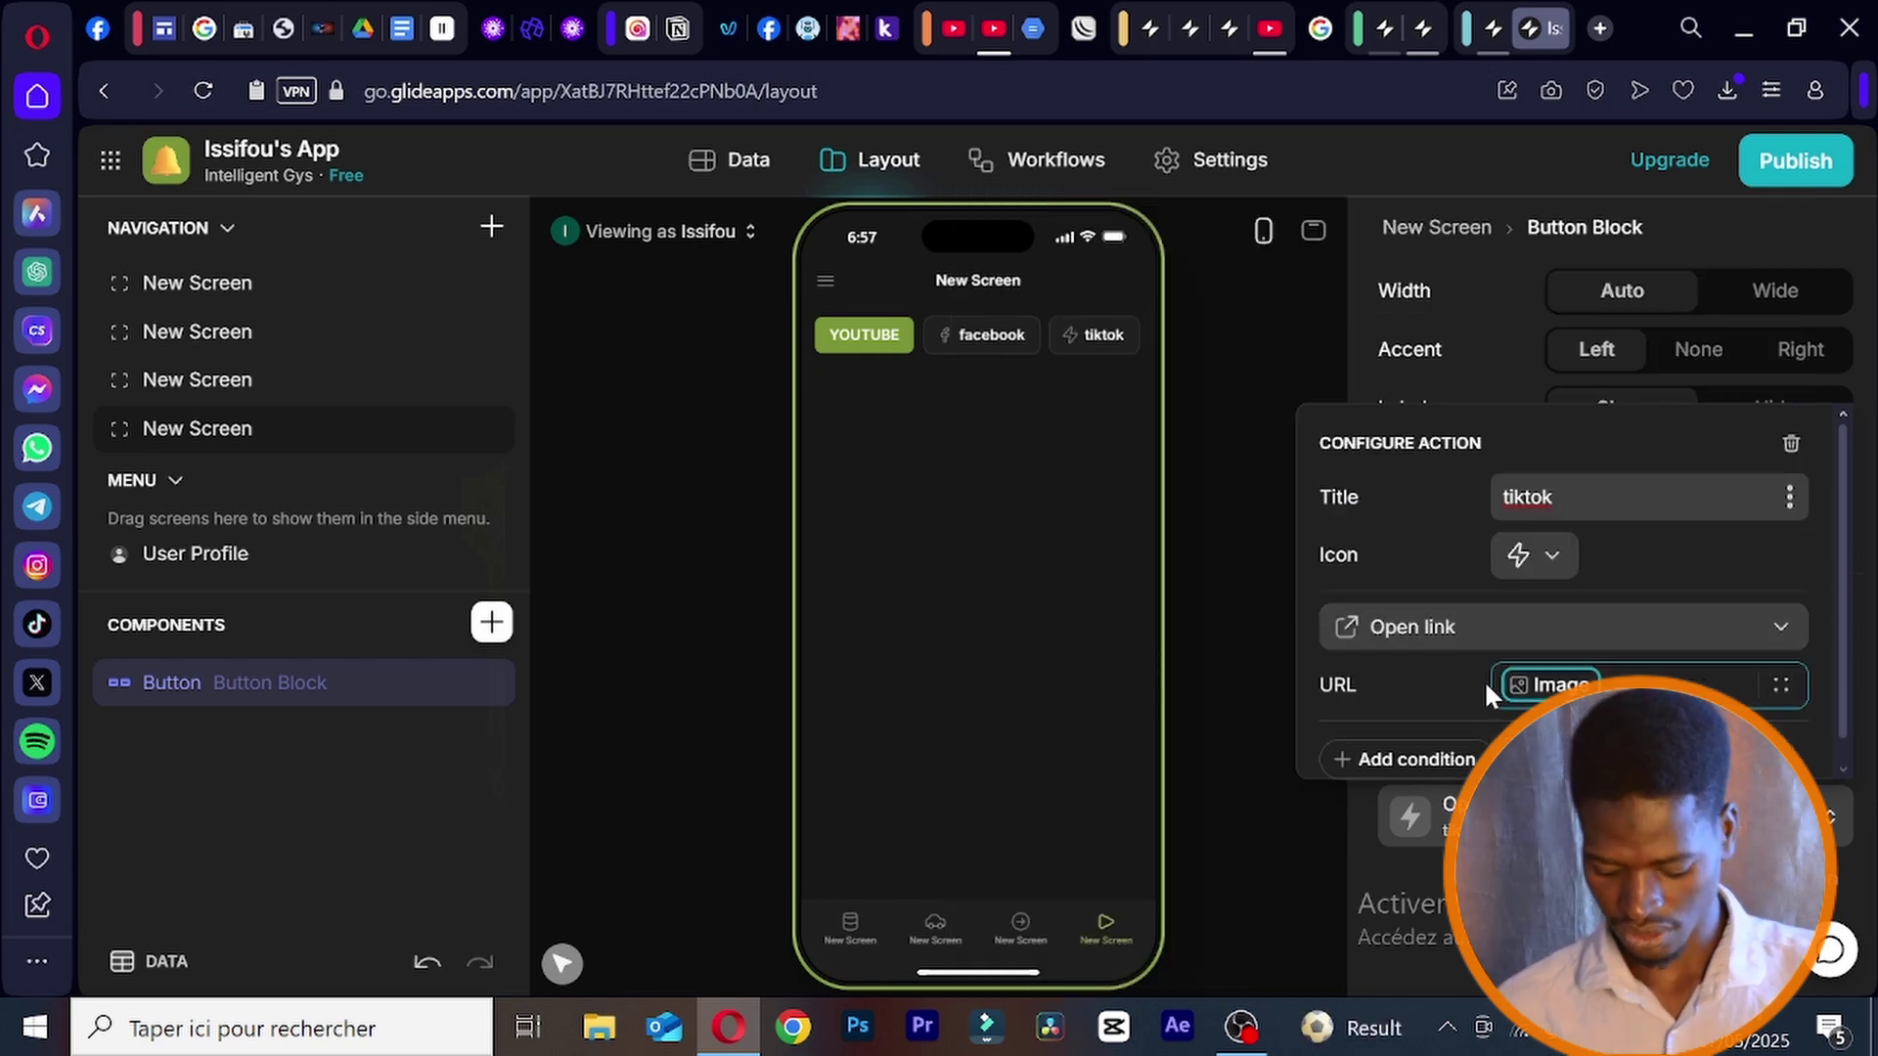
key(BackSpace)
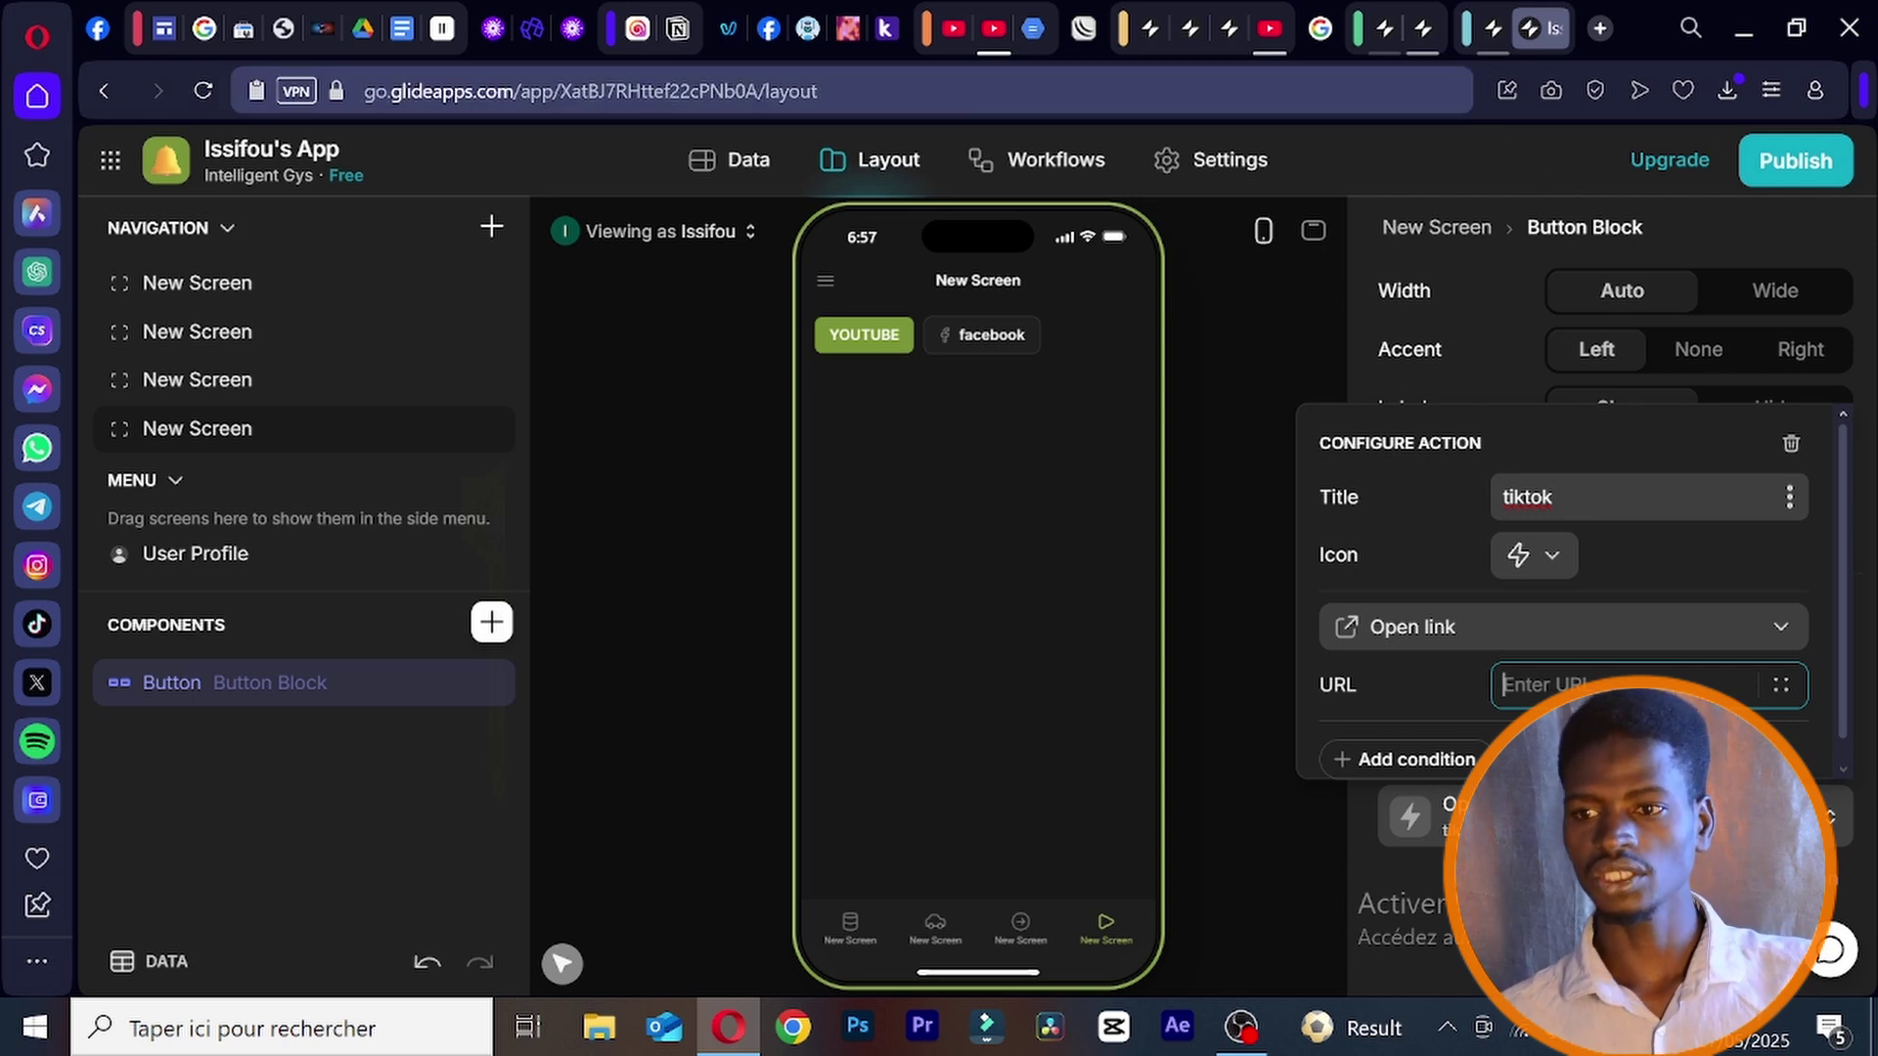
- Switch to the ACADEMIE DU VISUEL channel on YouTube and copy the TikTok link from its details
click(1272, 28)
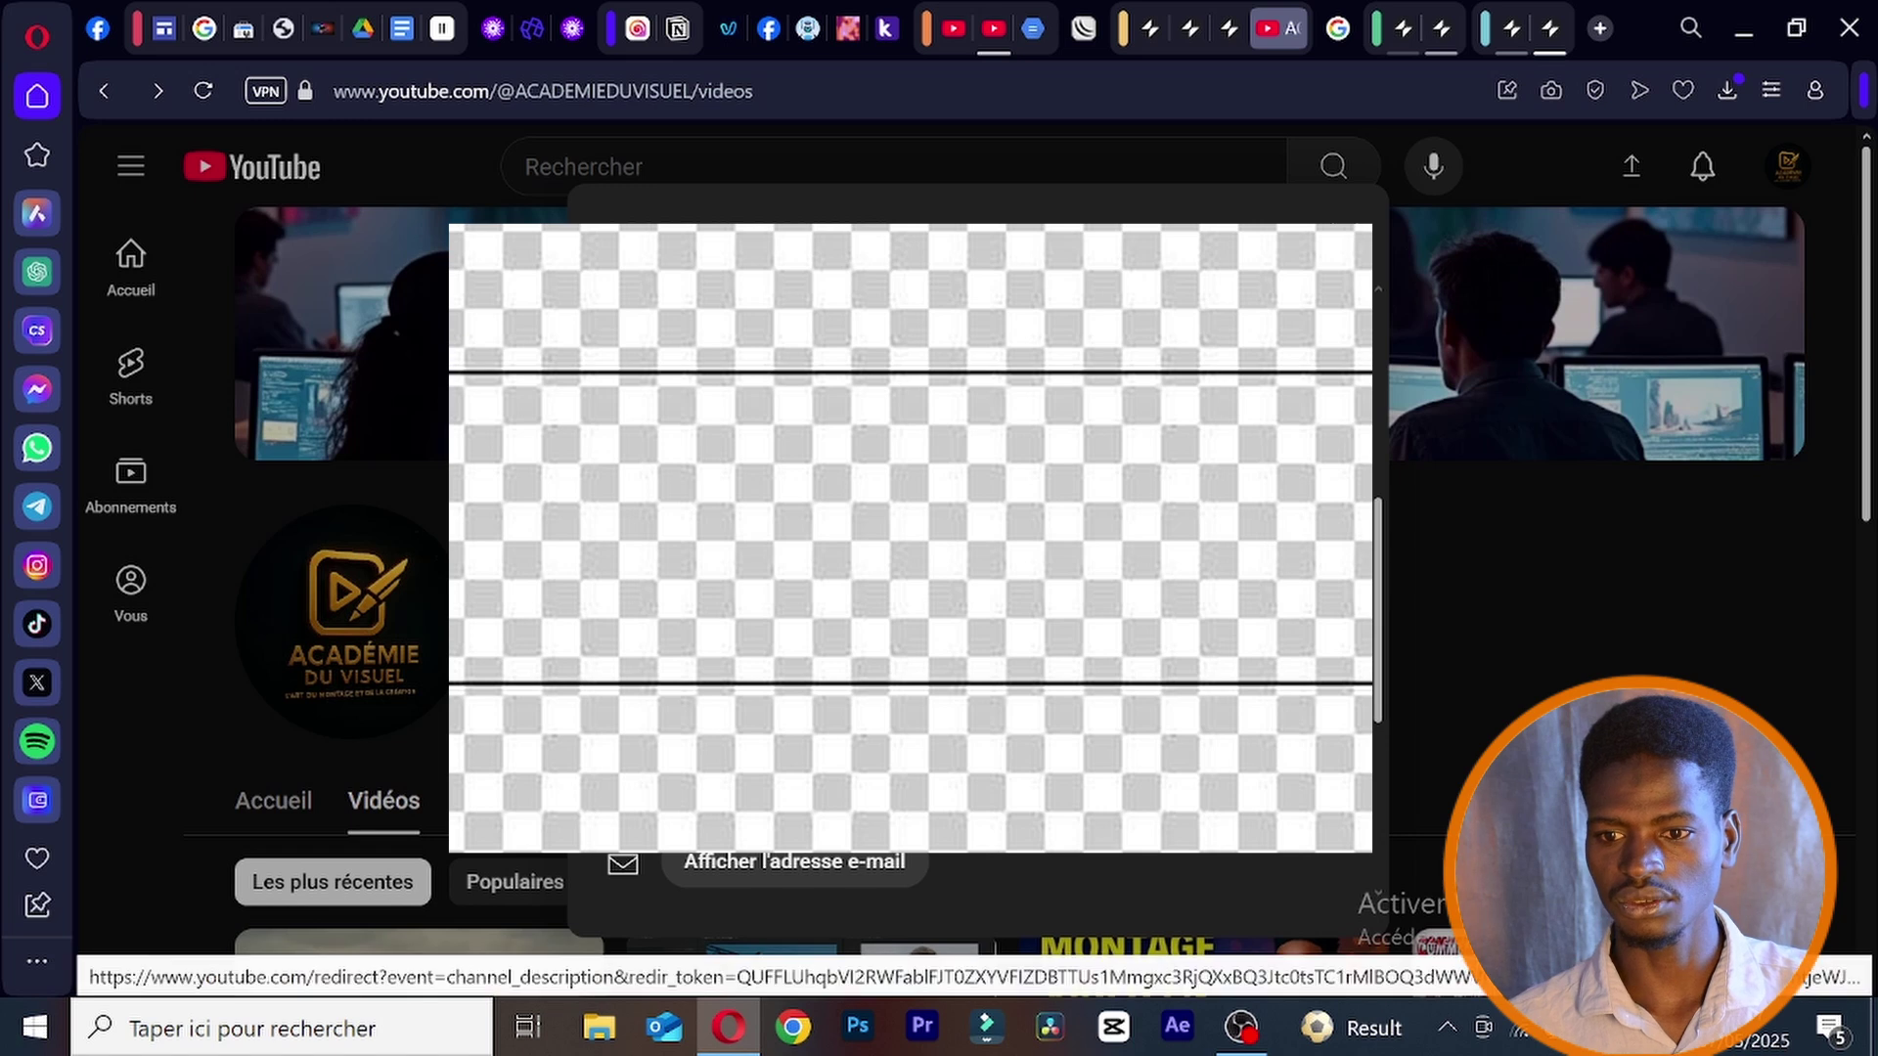
right_click(885, 699)
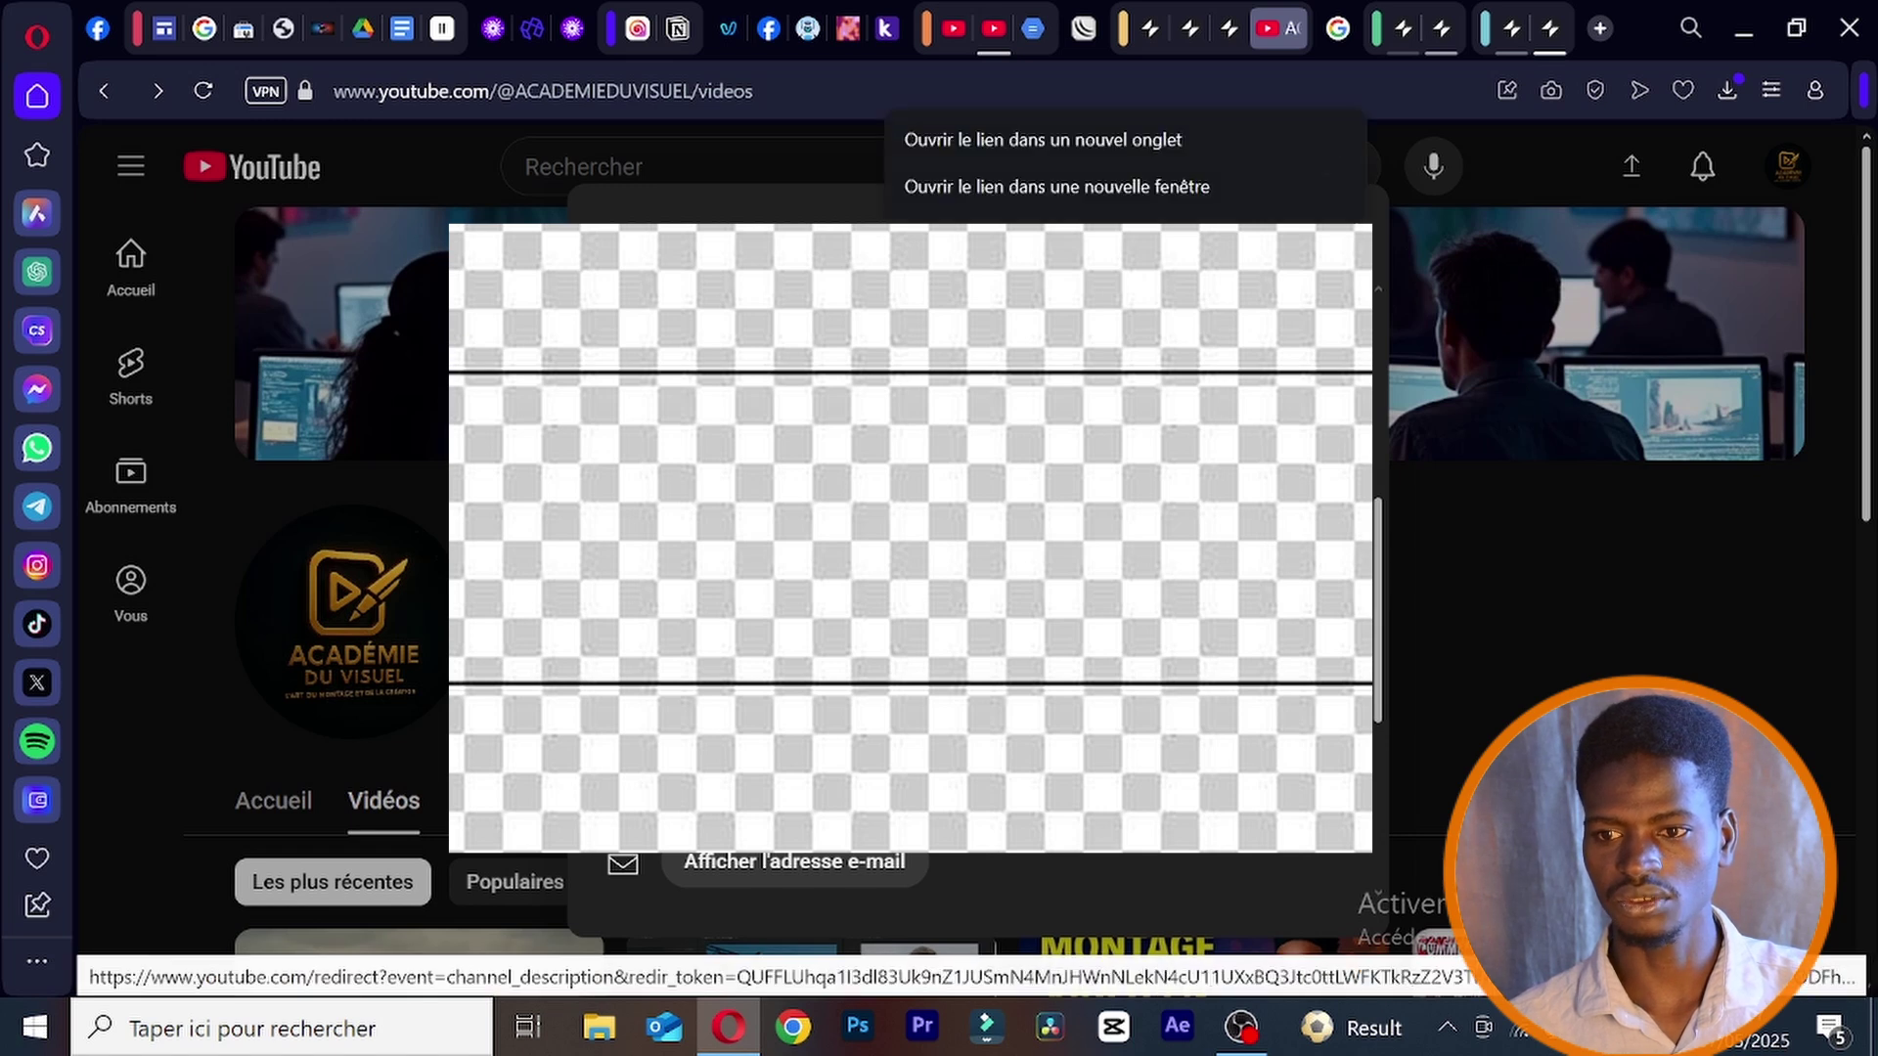
click(978, 328)
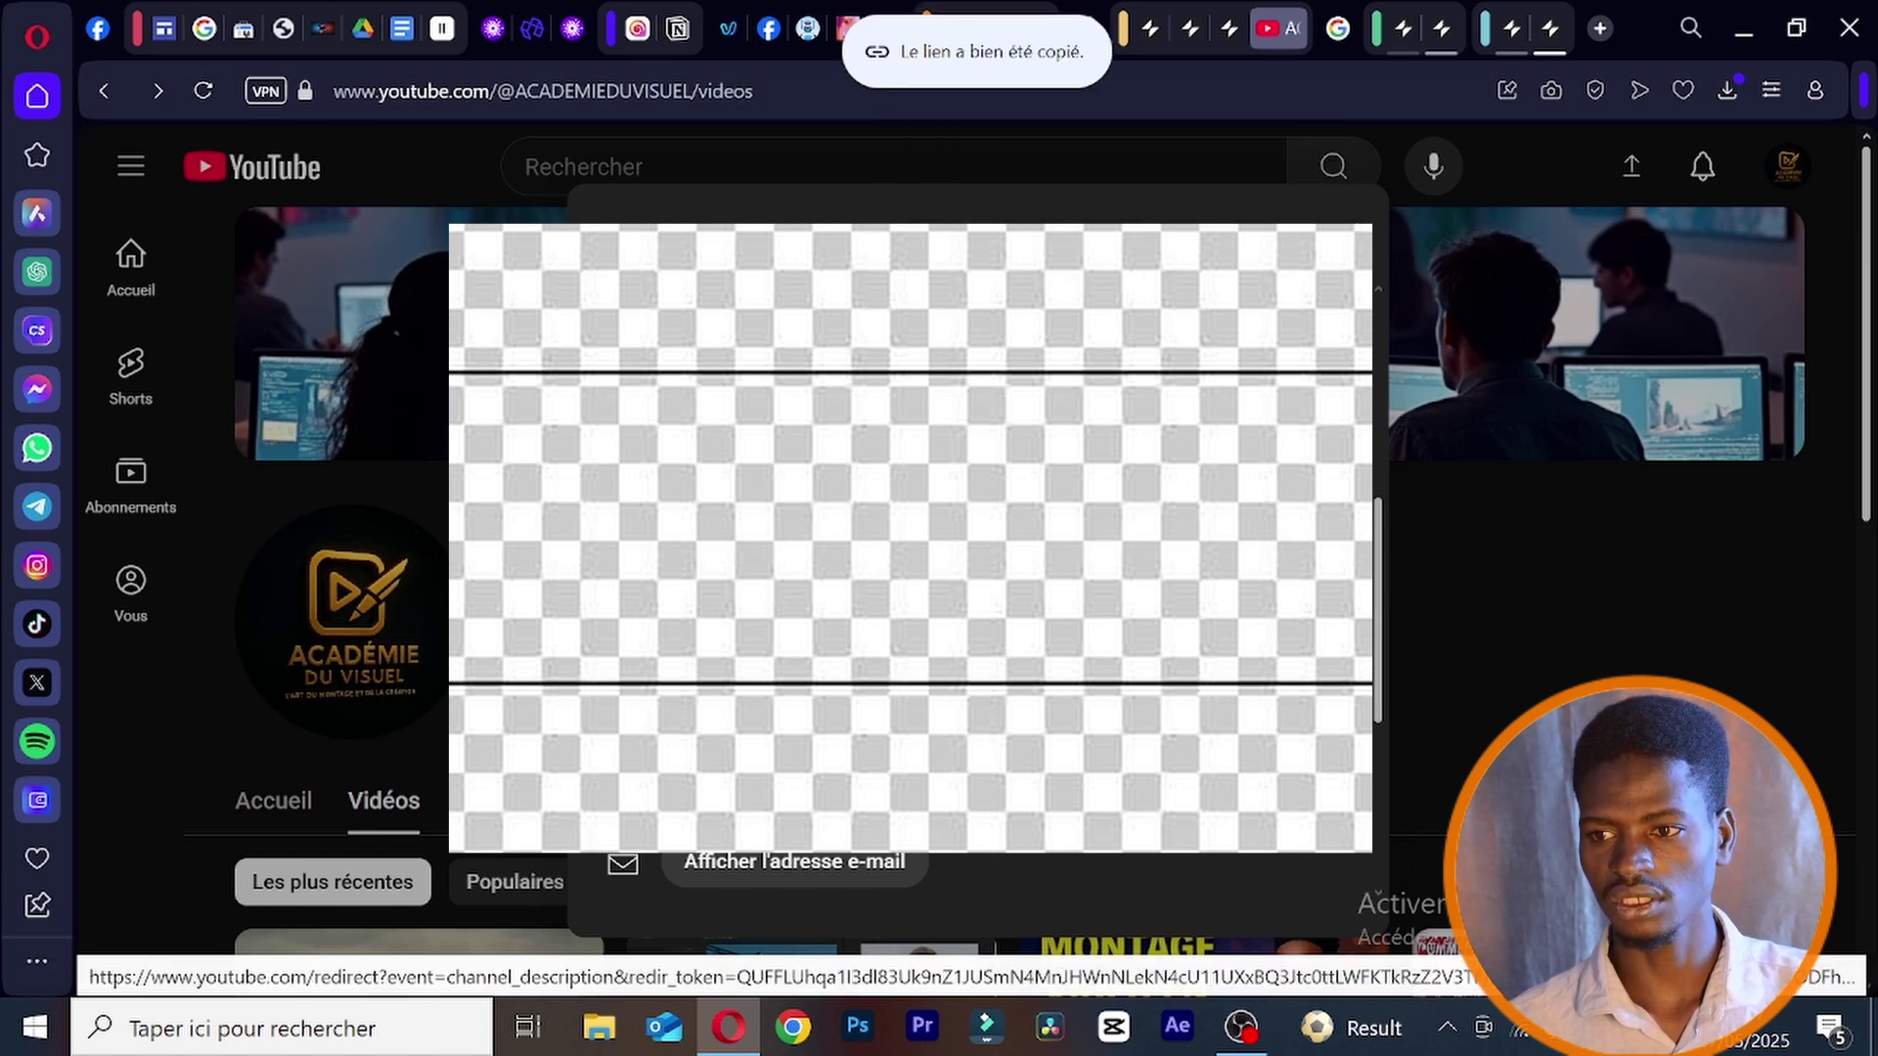
- Return to the Glide editor and paste the TikTok link as the URL of the tiktok button's action
click(1548, 37)
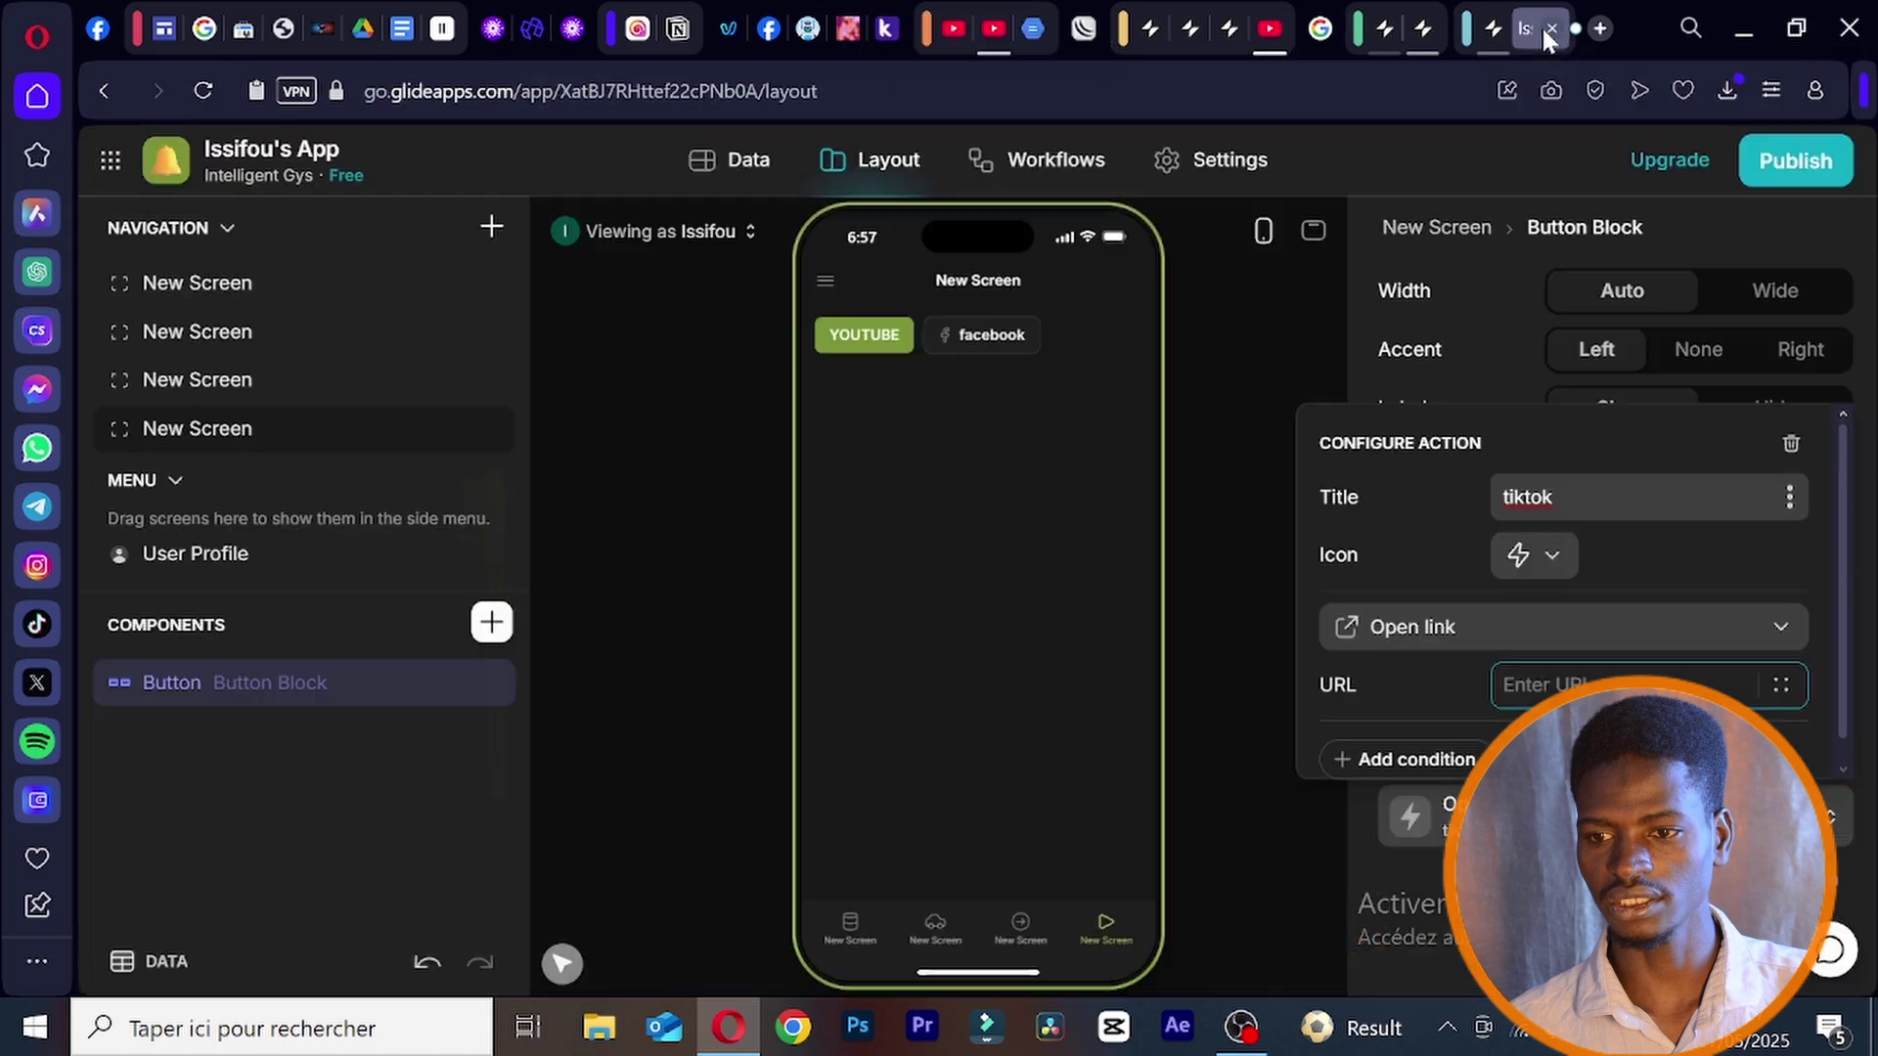
click(1564, 685)
right_click(1565, 684)
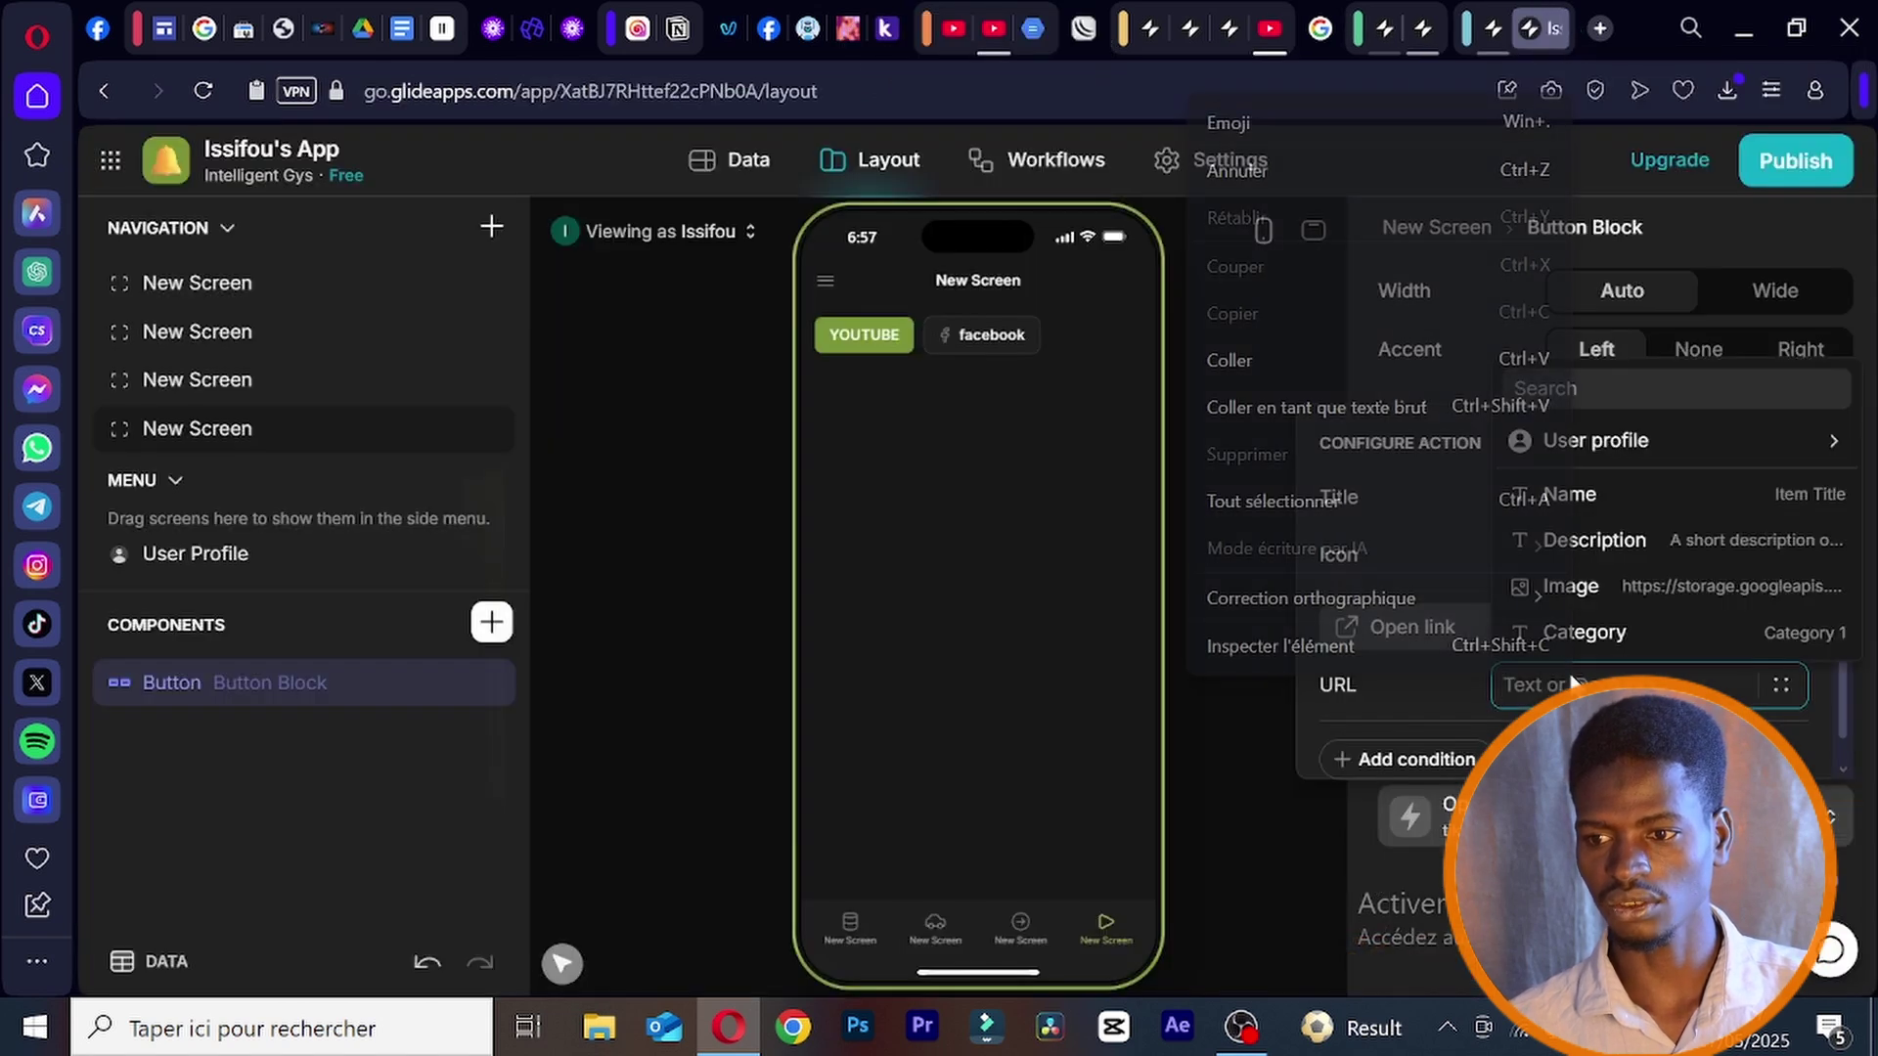
click(1387, 354)
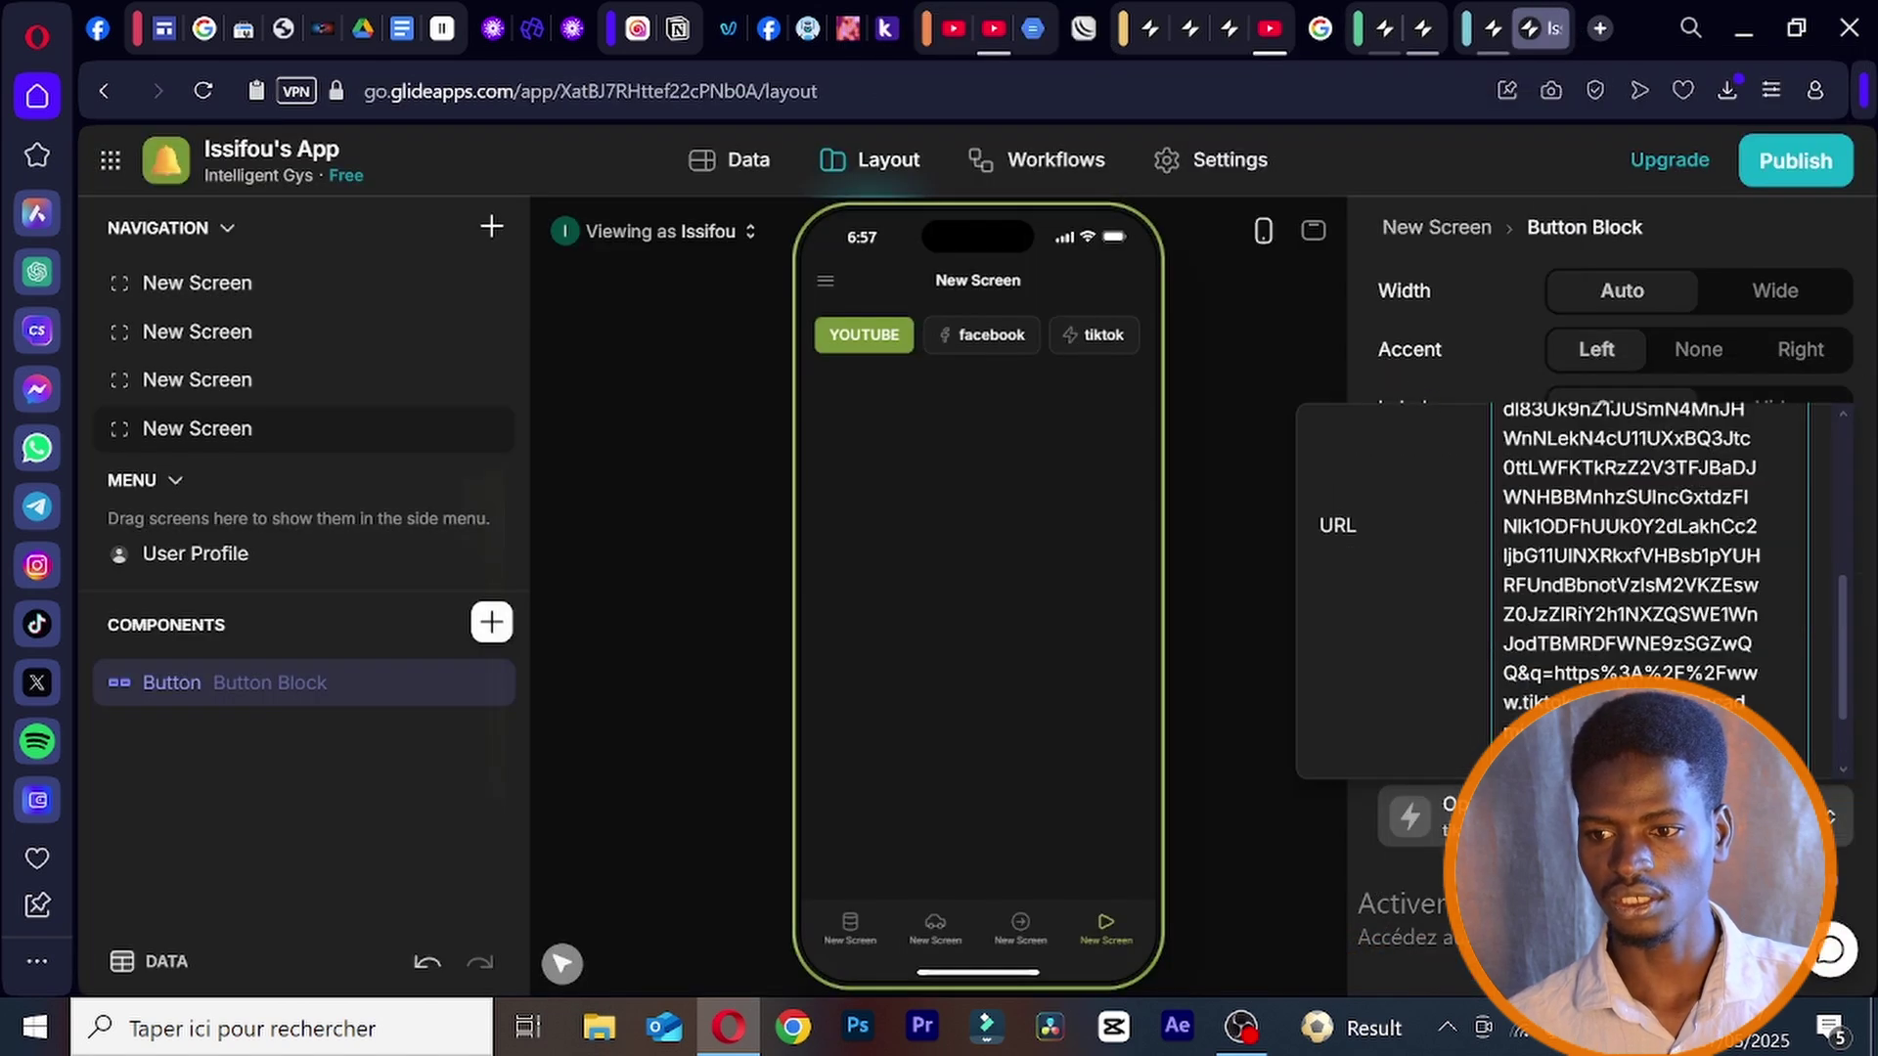
click(1604, 909)
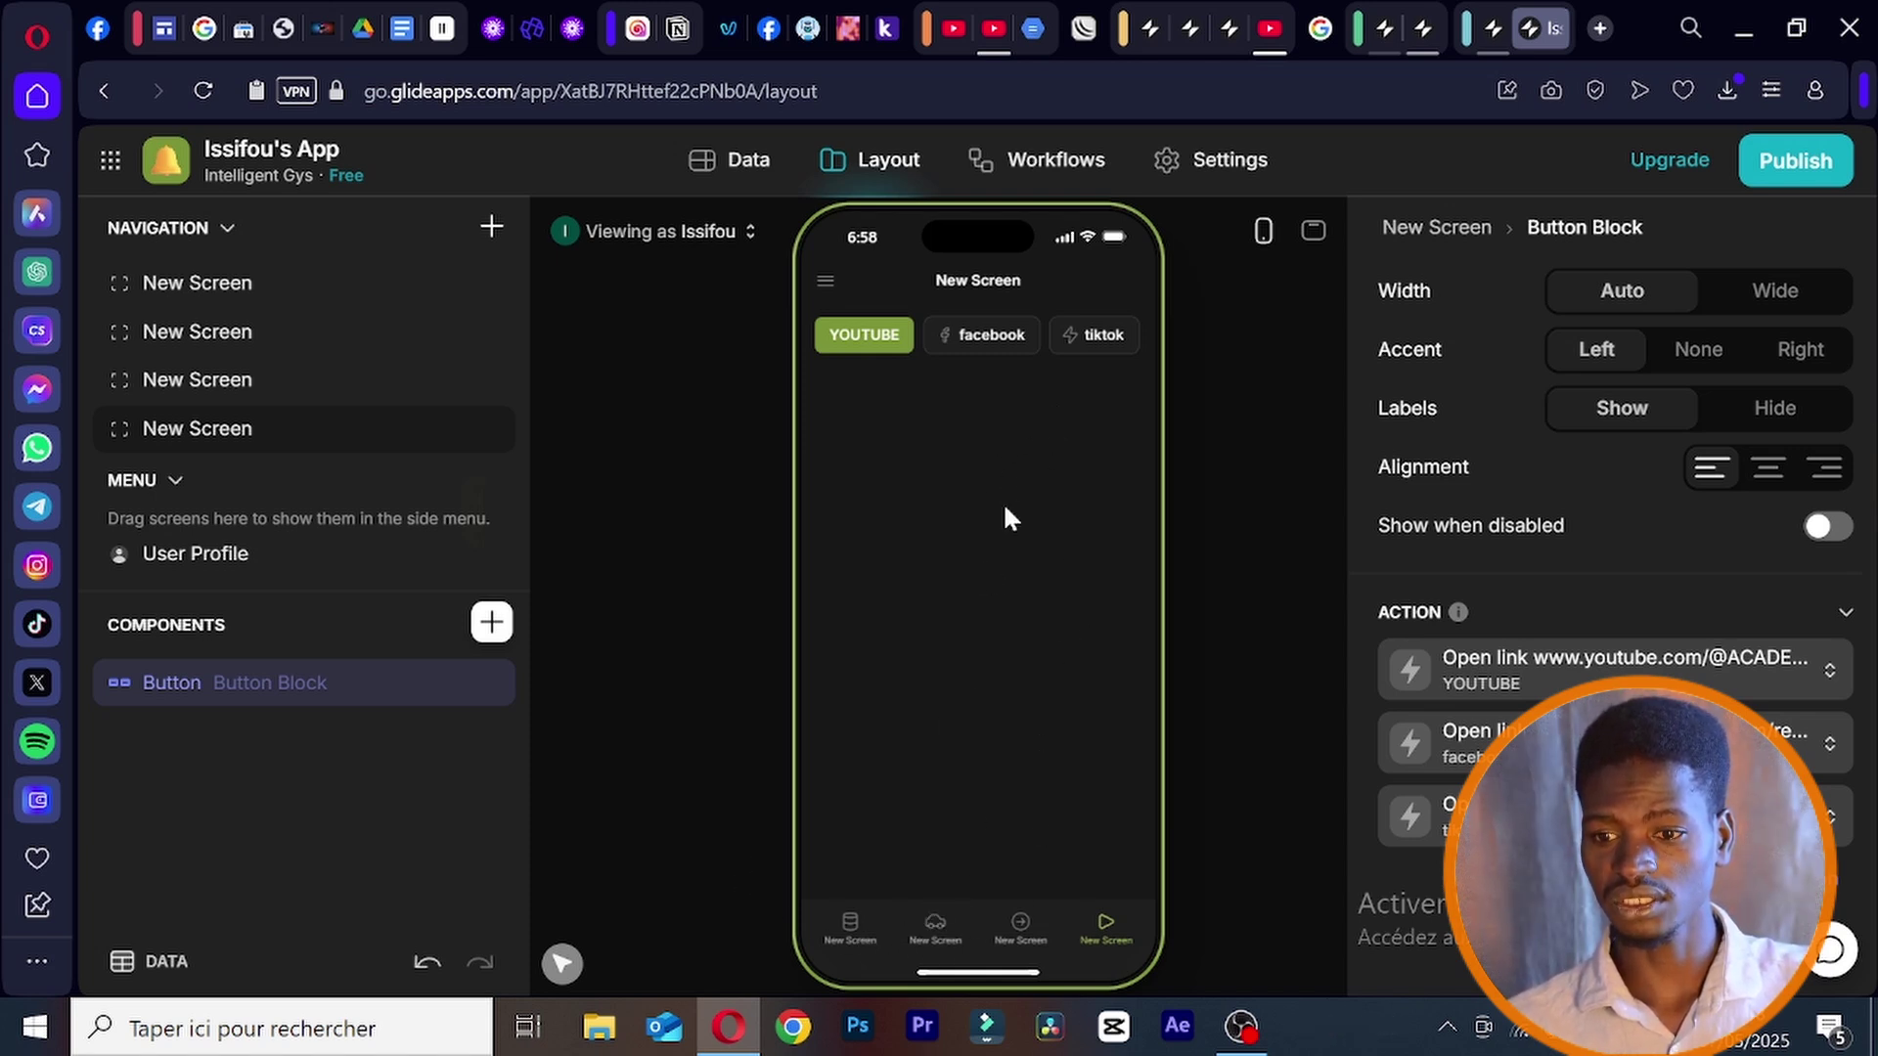
- Review the app's four screens in the phone preview and try the A propos button on the third one
click(847, 927)
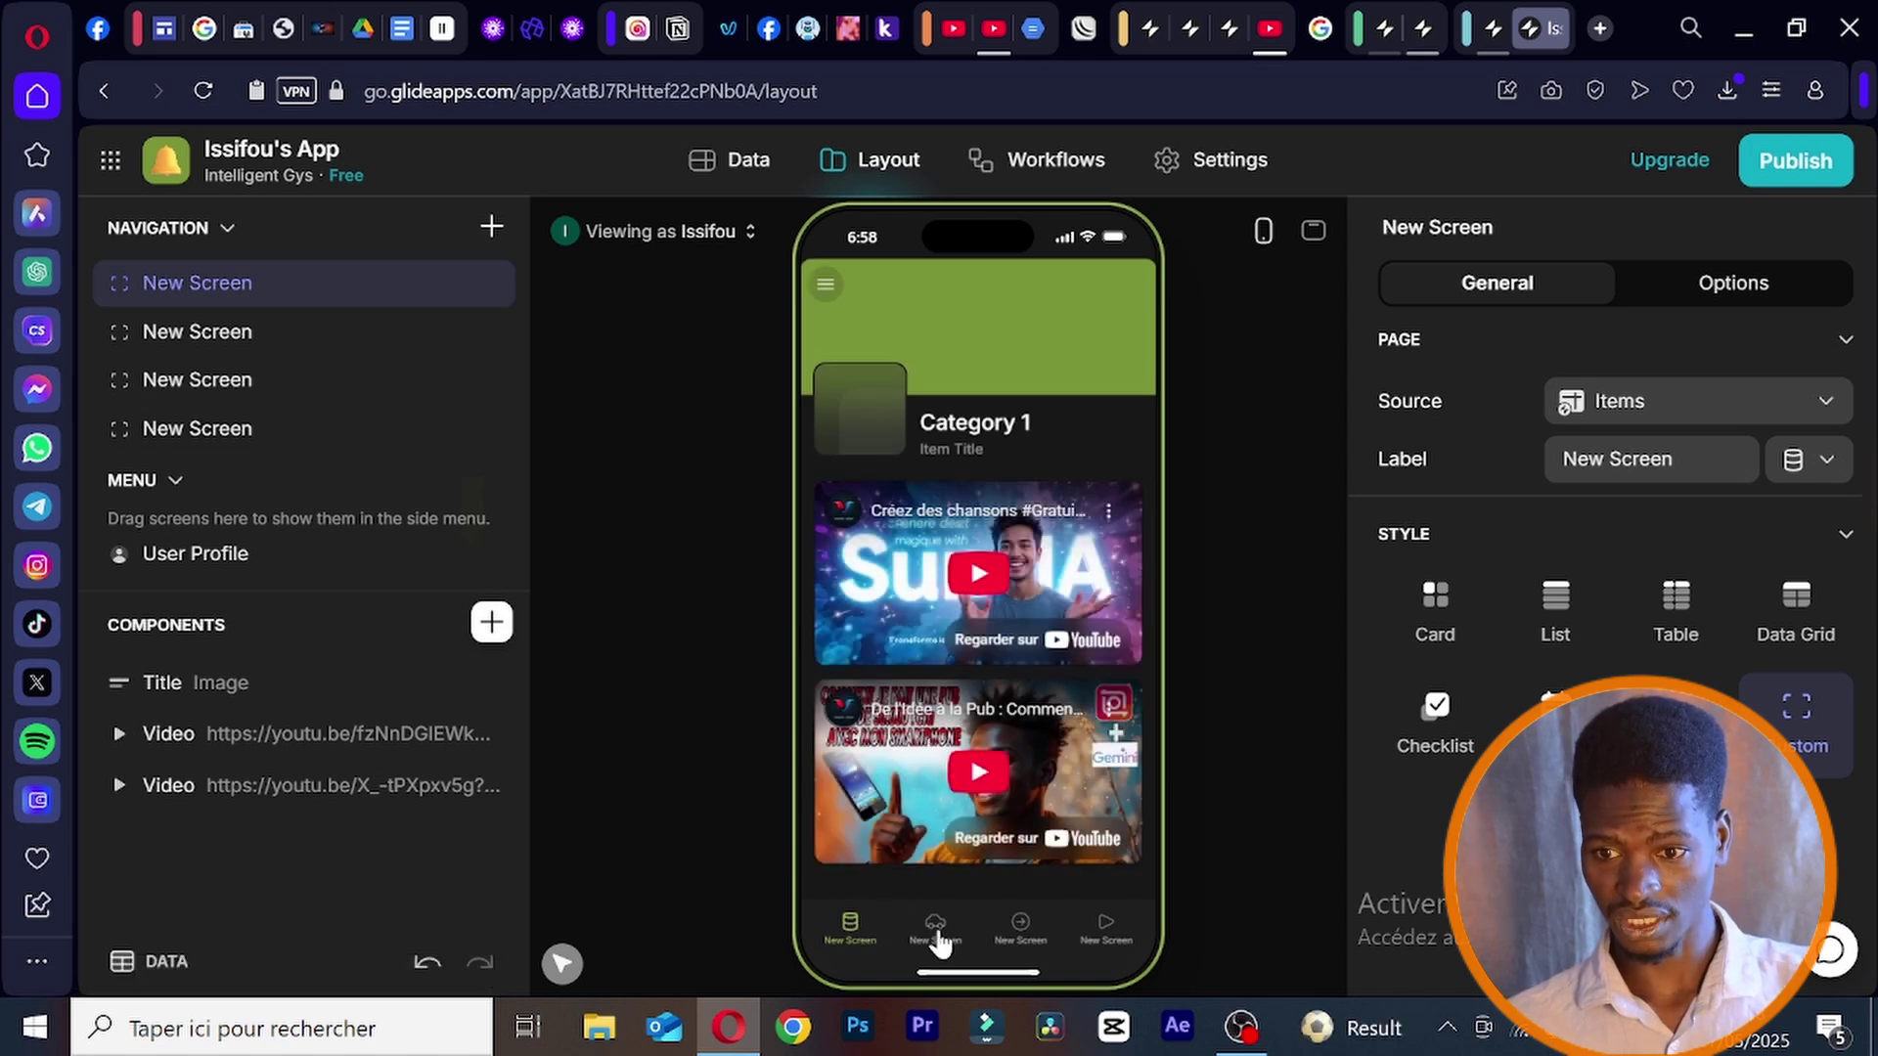
click(935, 931)
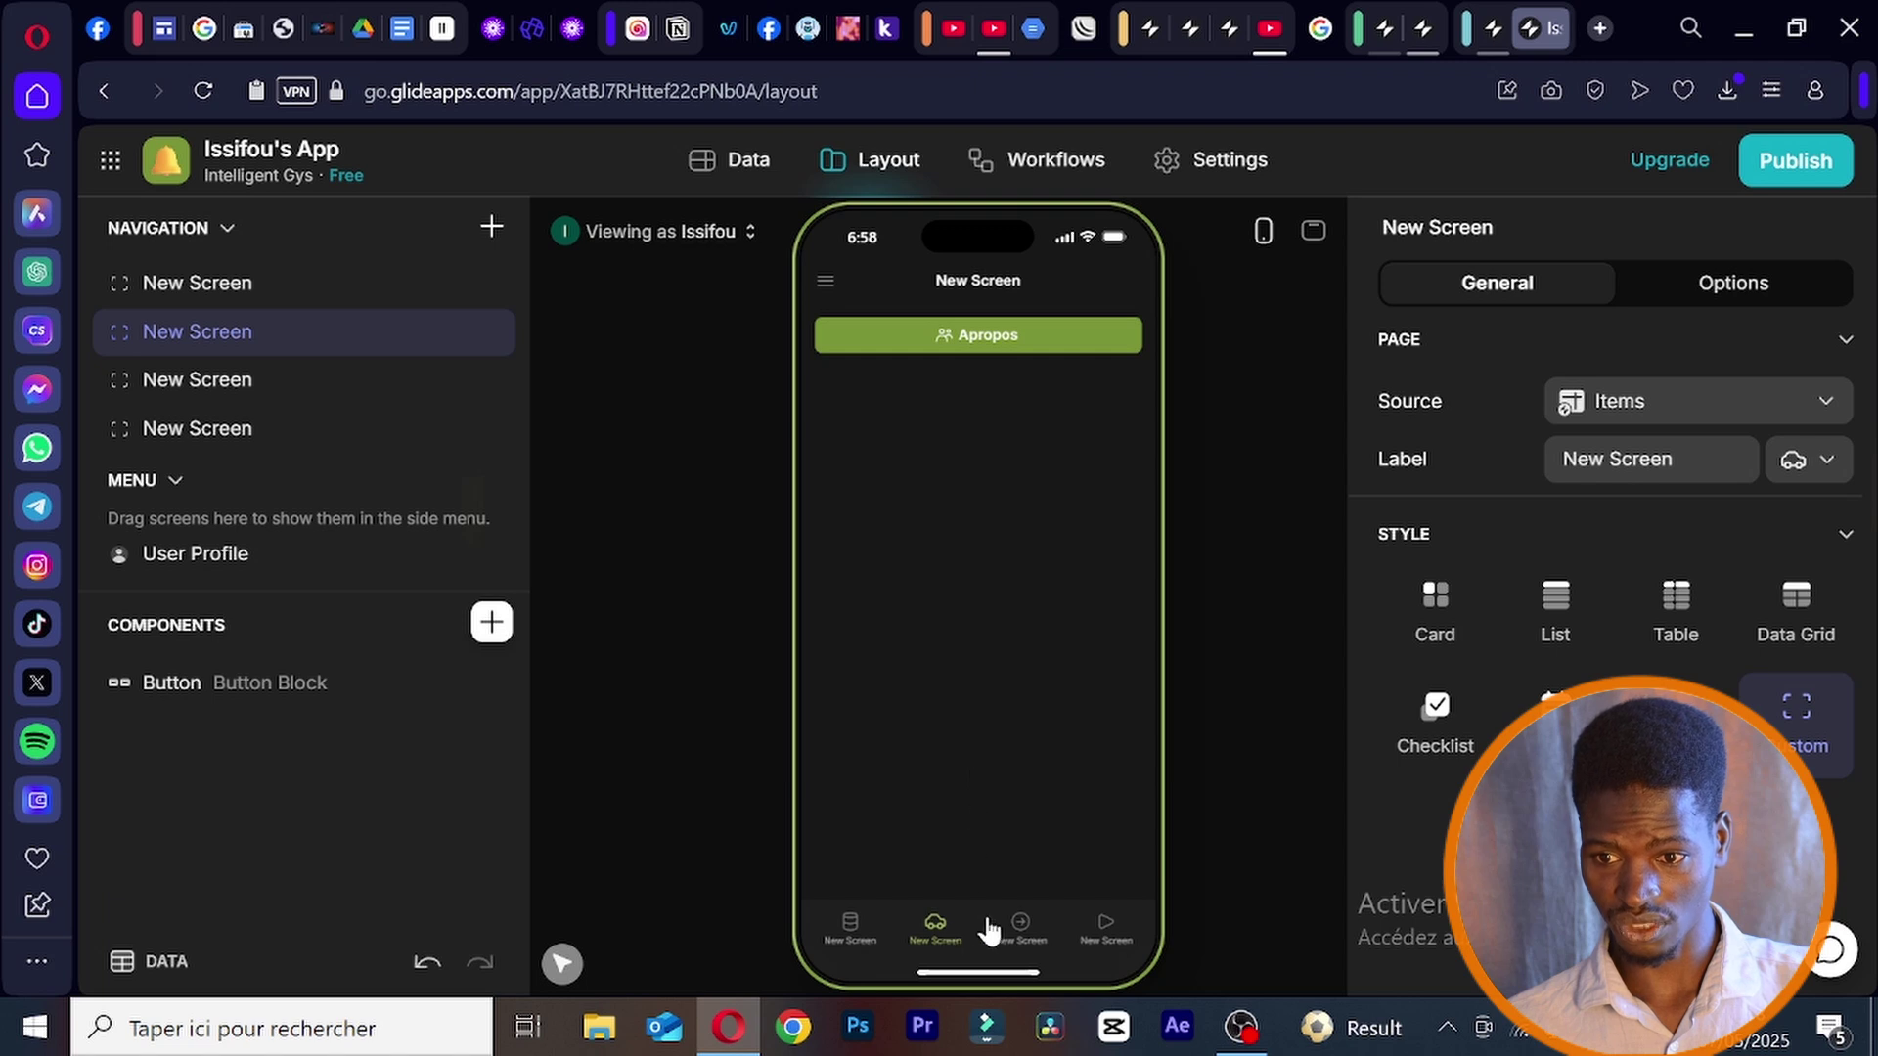
click(1022, 931)
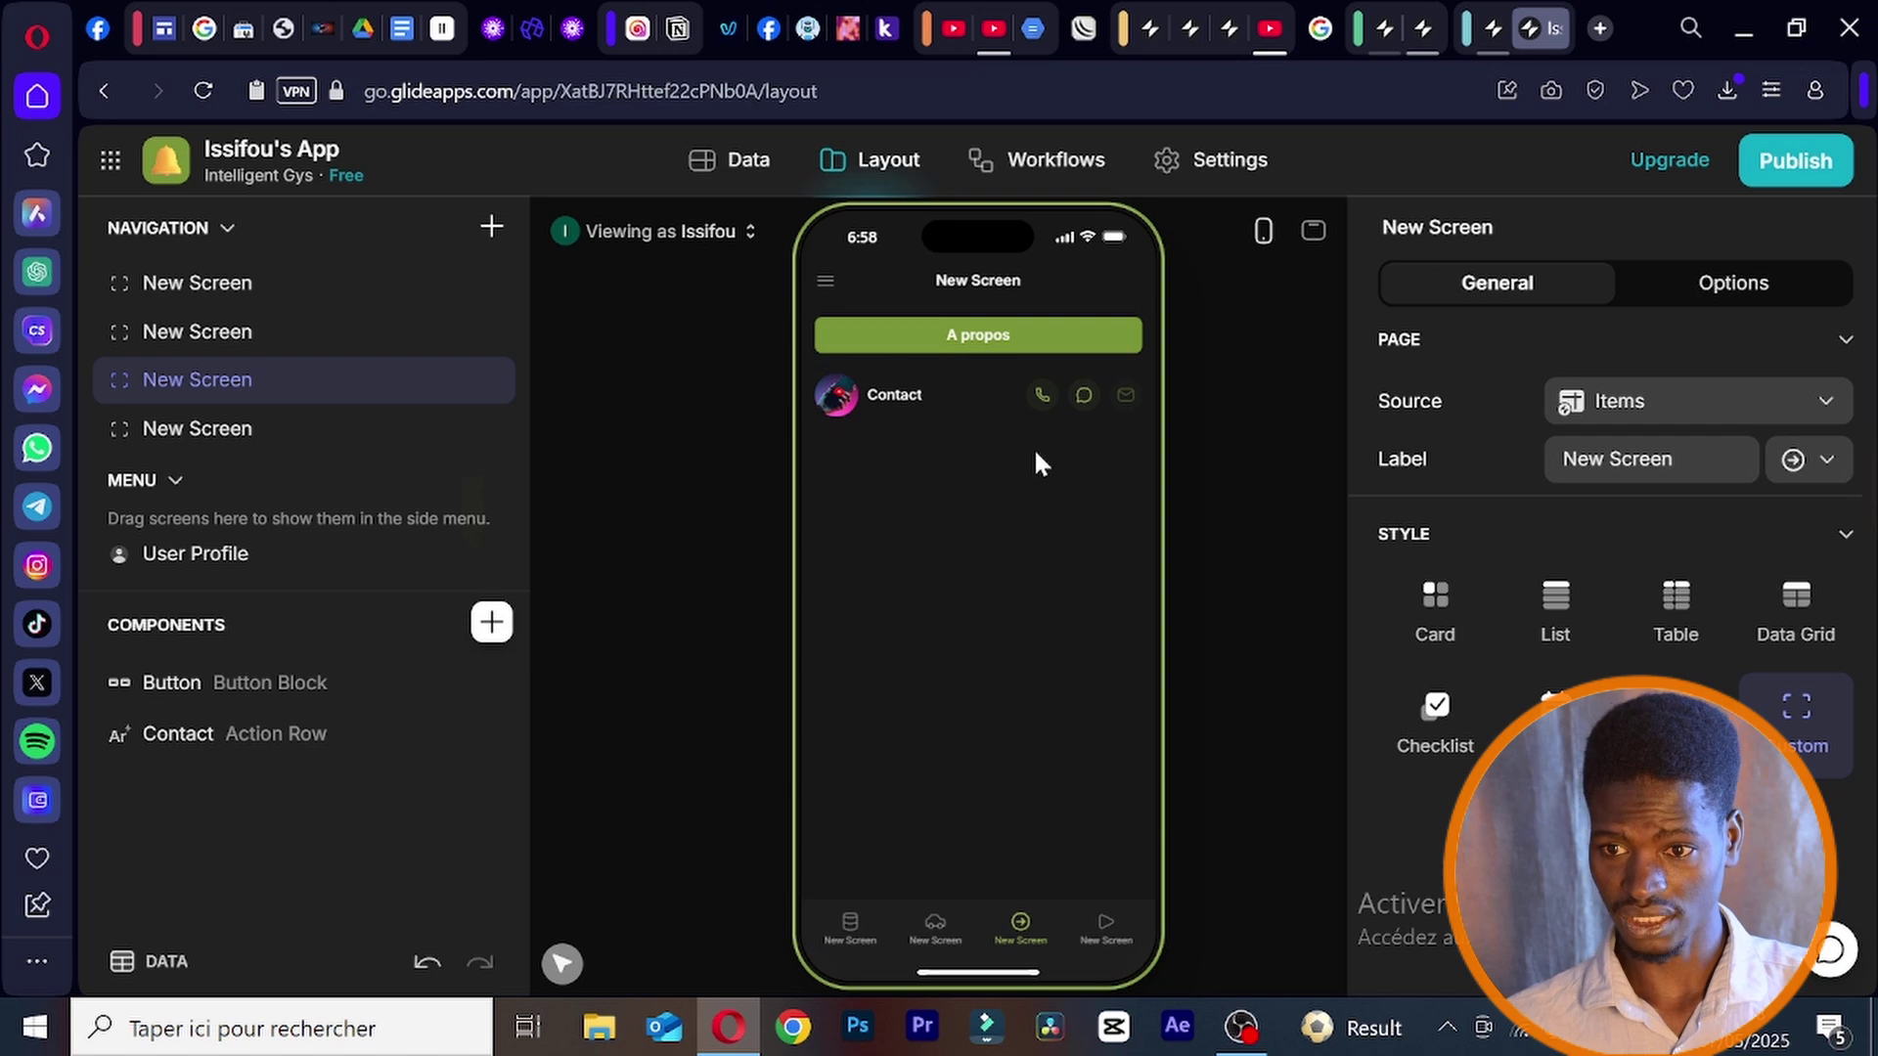
click(1108, 922)
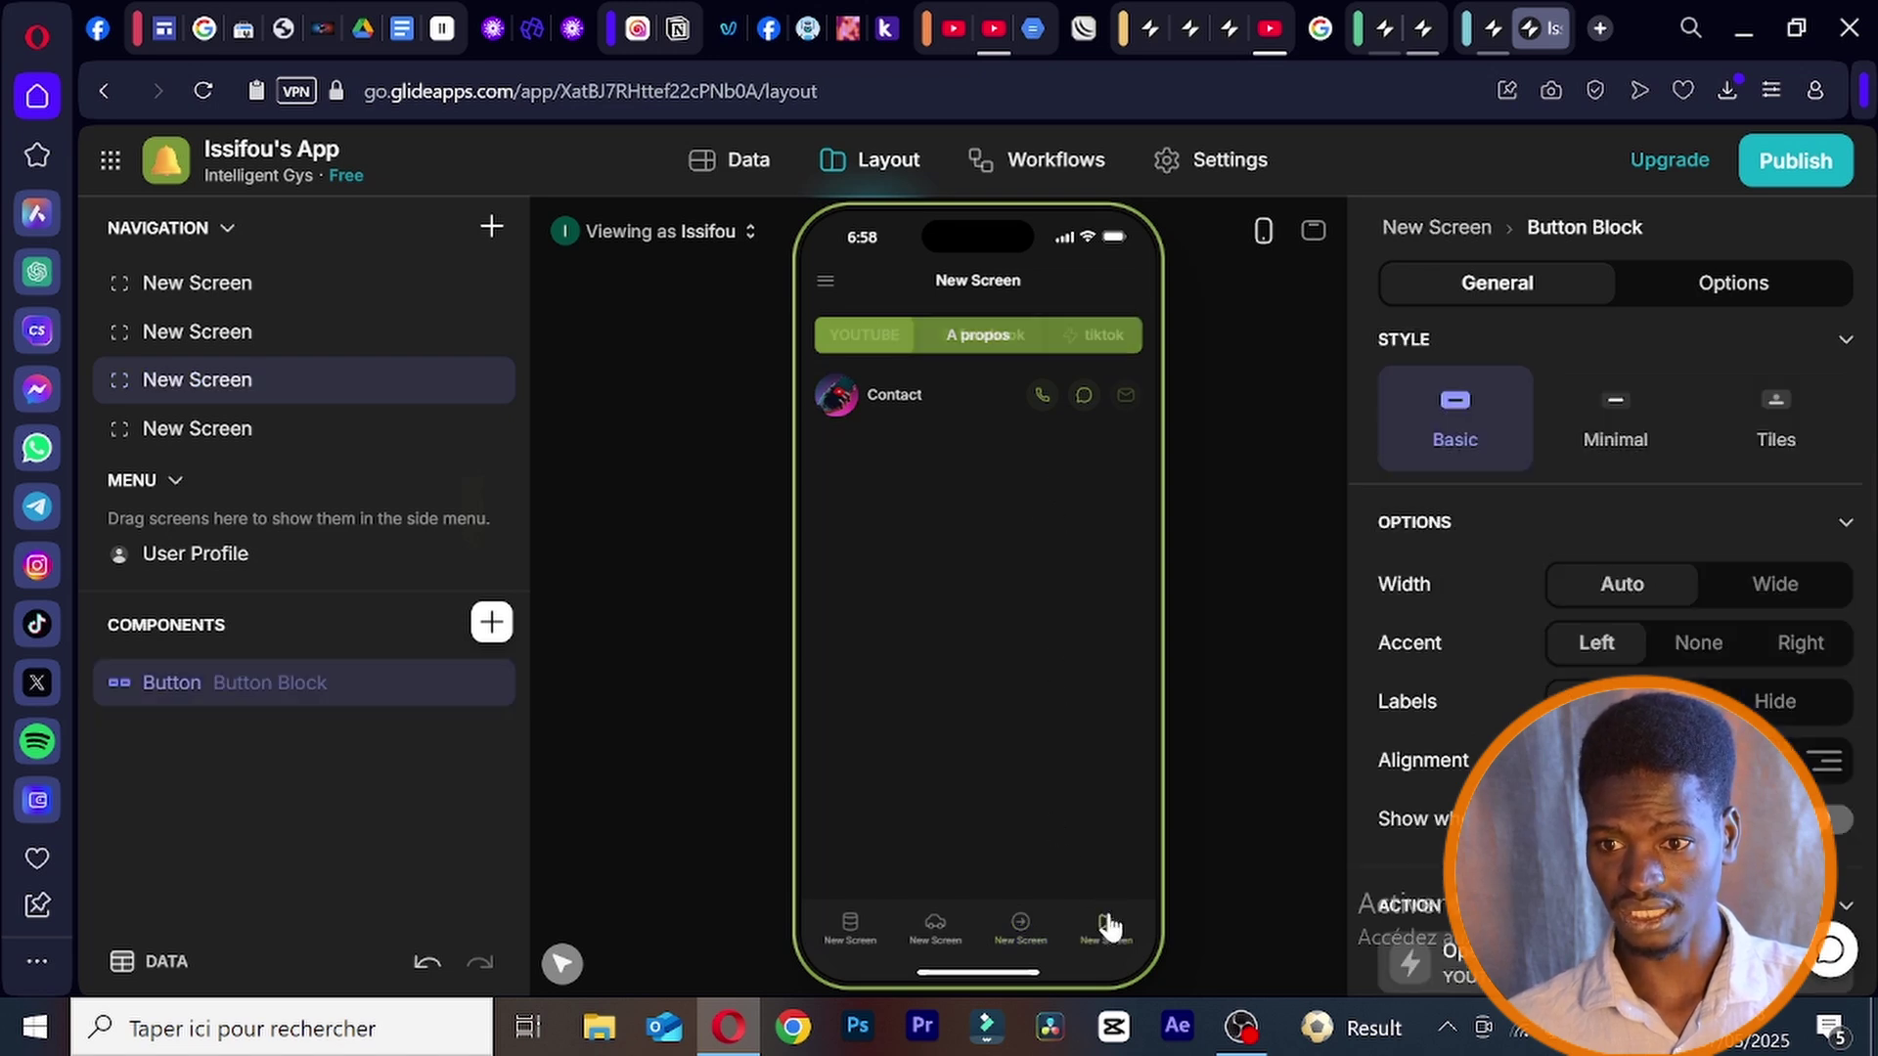
click(1022, 934)
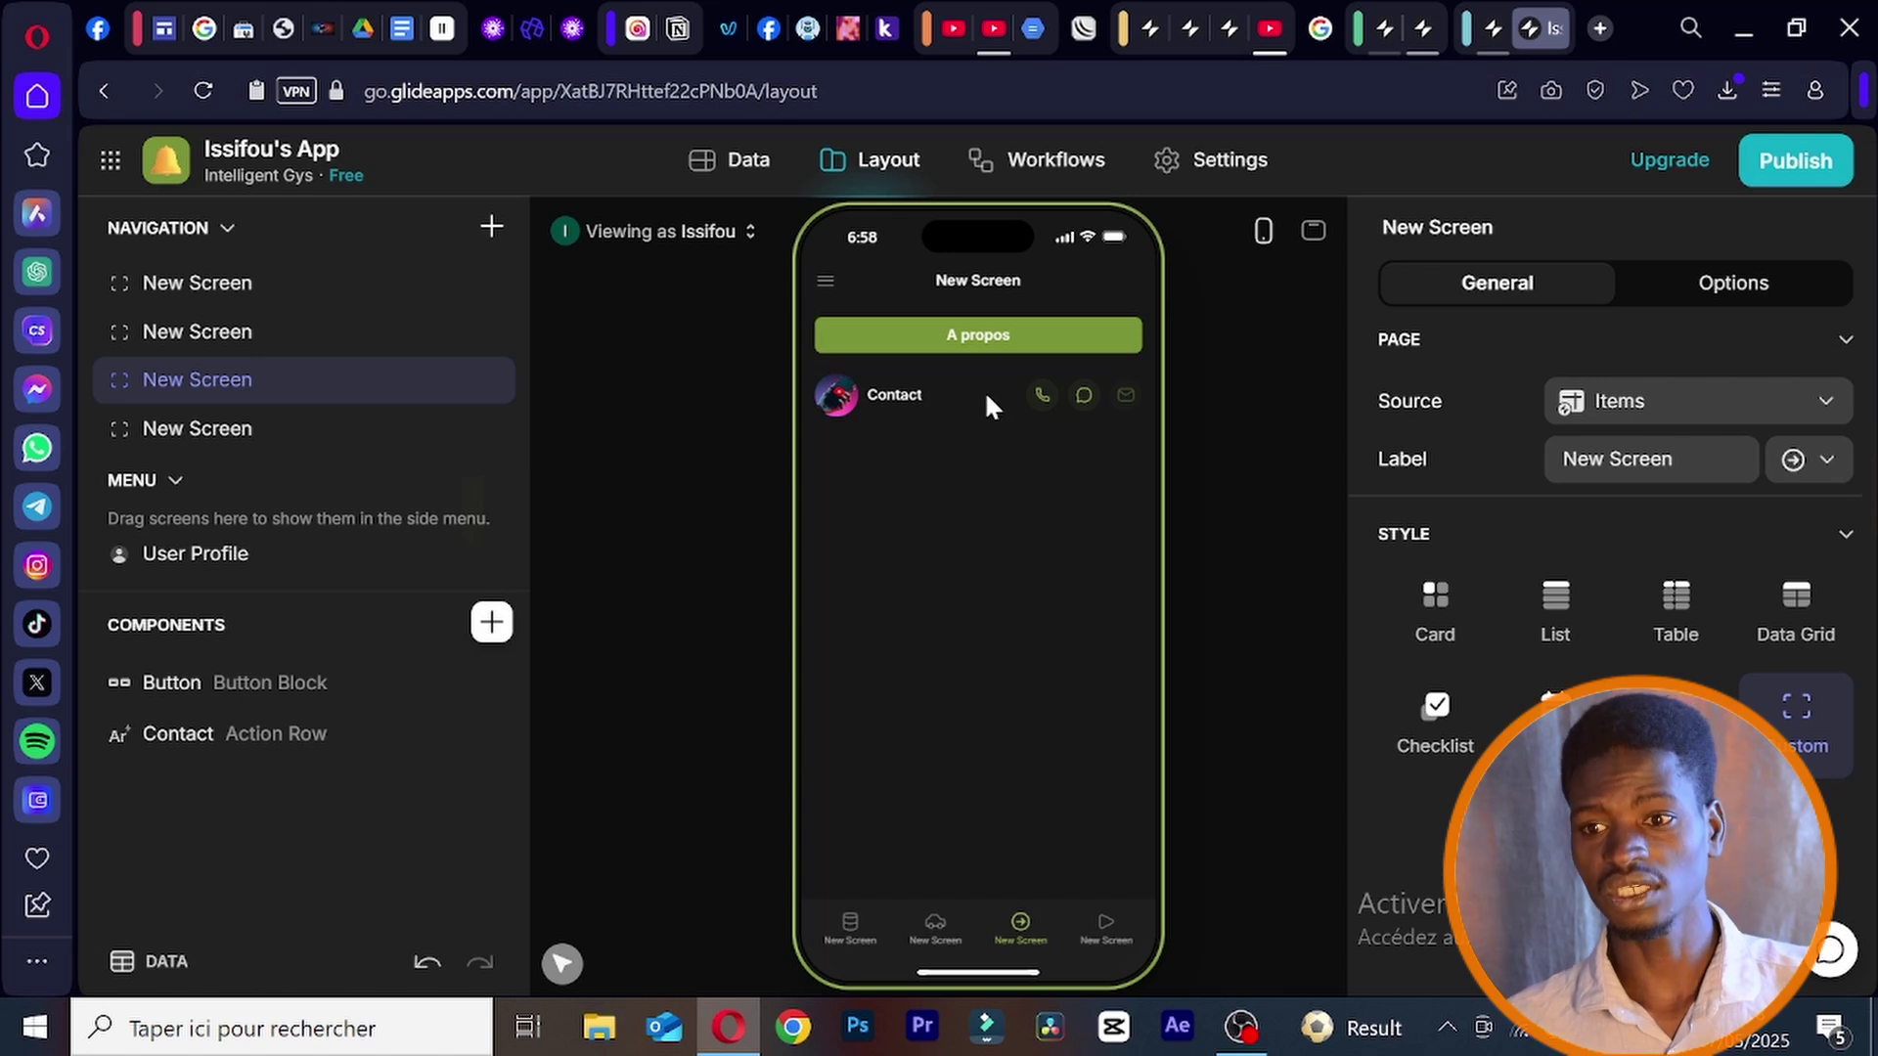
click(982, 349)
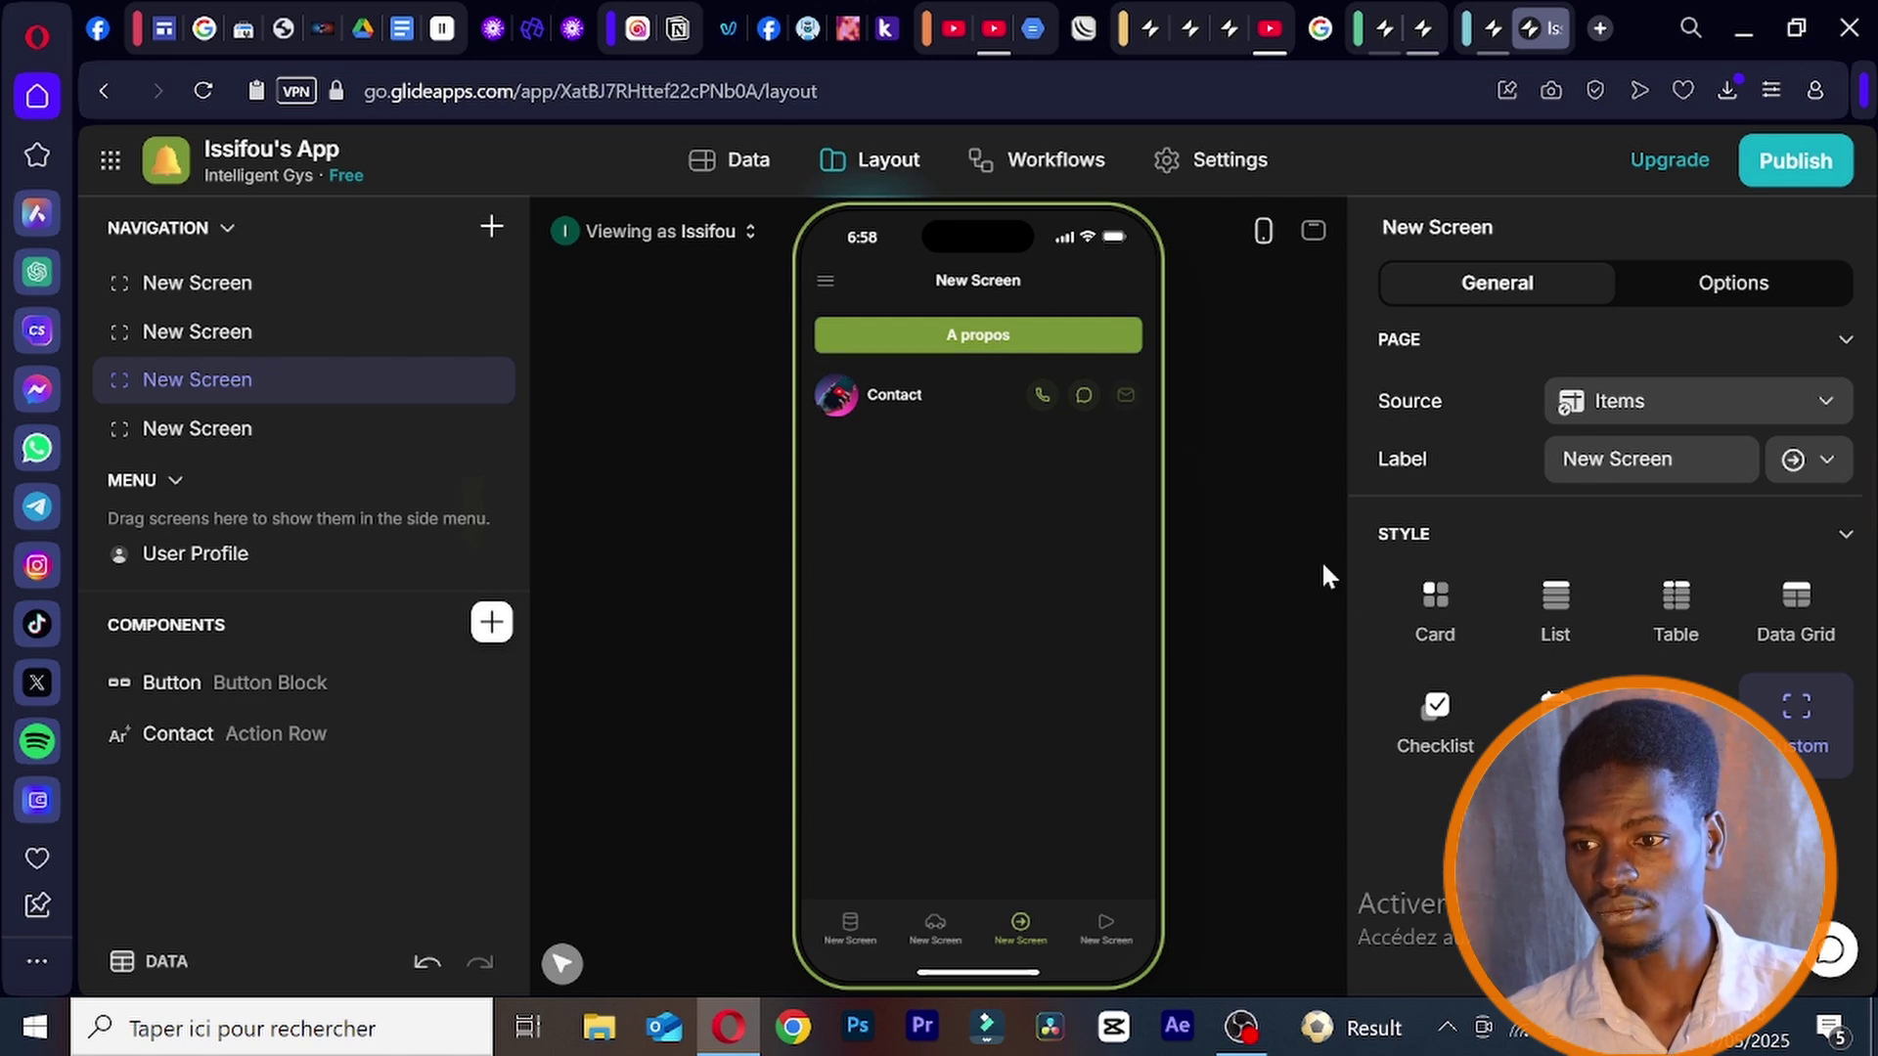
- Retitle the notification action of the button on the third screen as "Contanctez-nous"
click(194, 684)
scroll(1600, 628, down, 3)
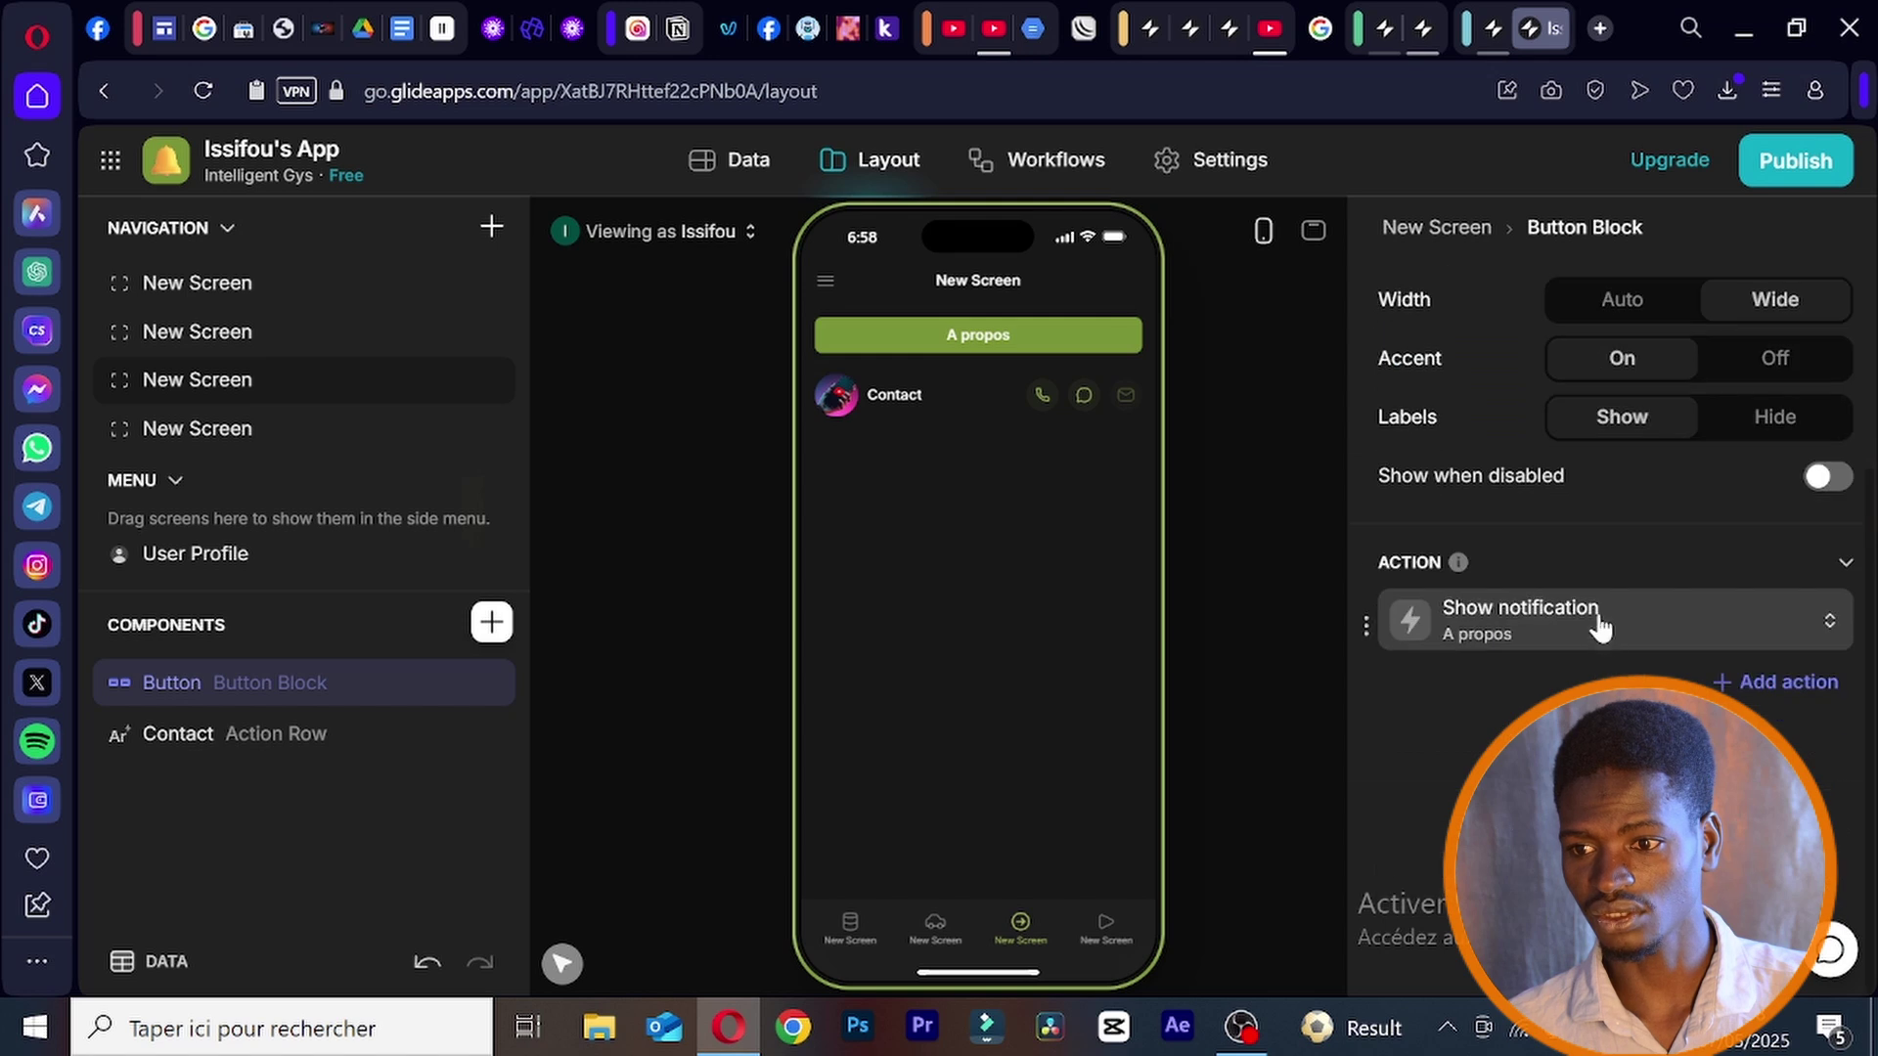
click(1598, 626)
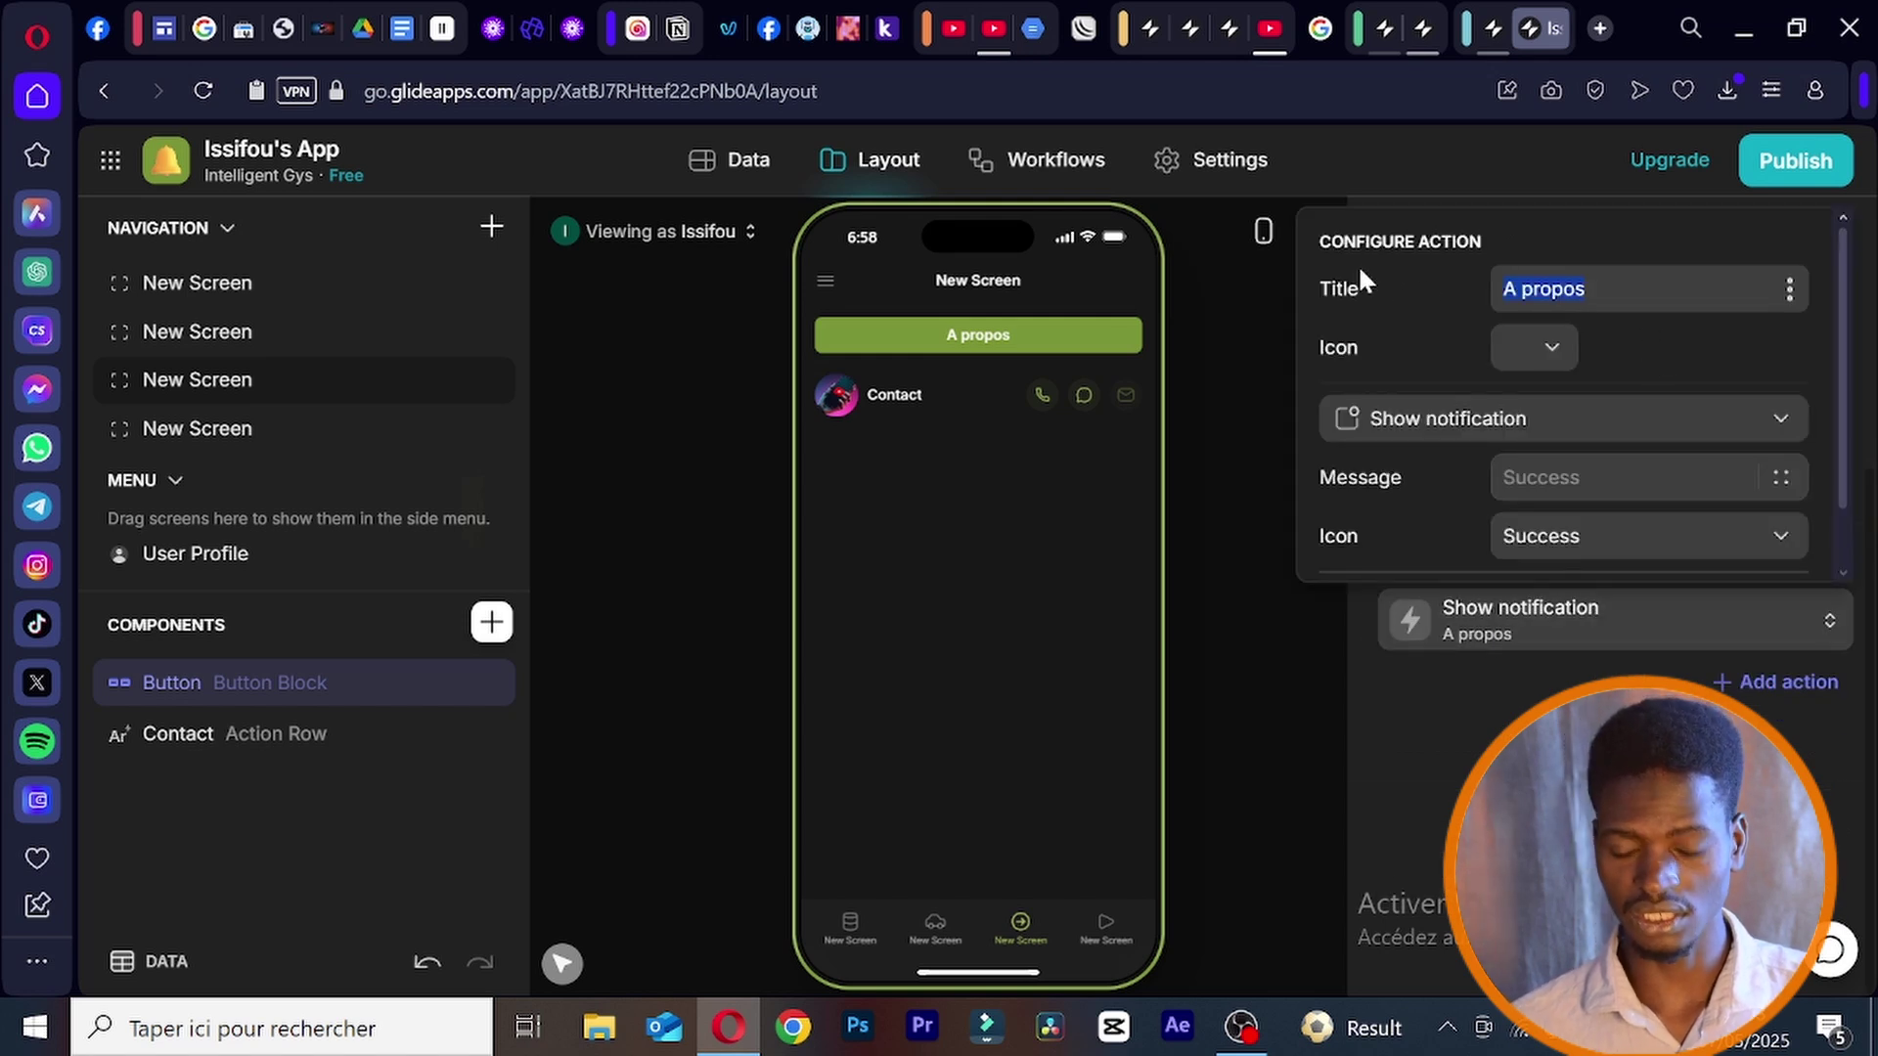
text(C)
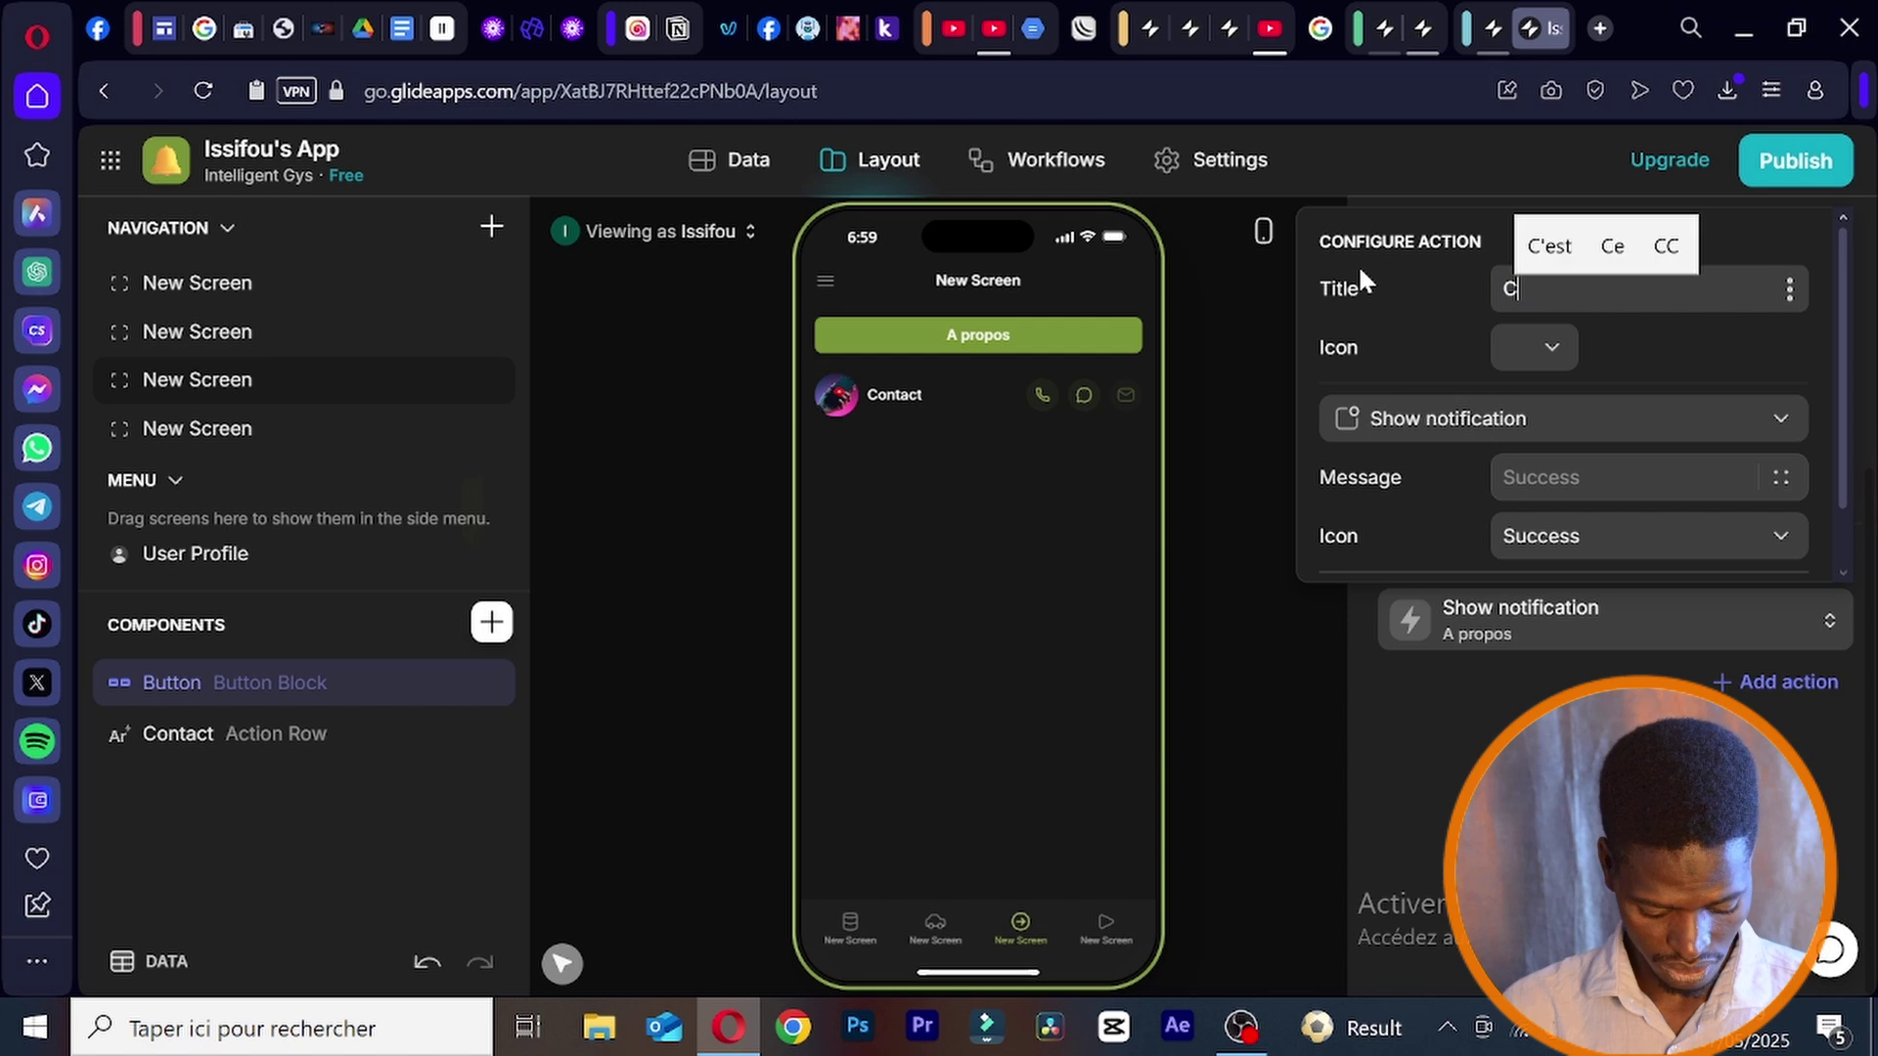
text(onta)
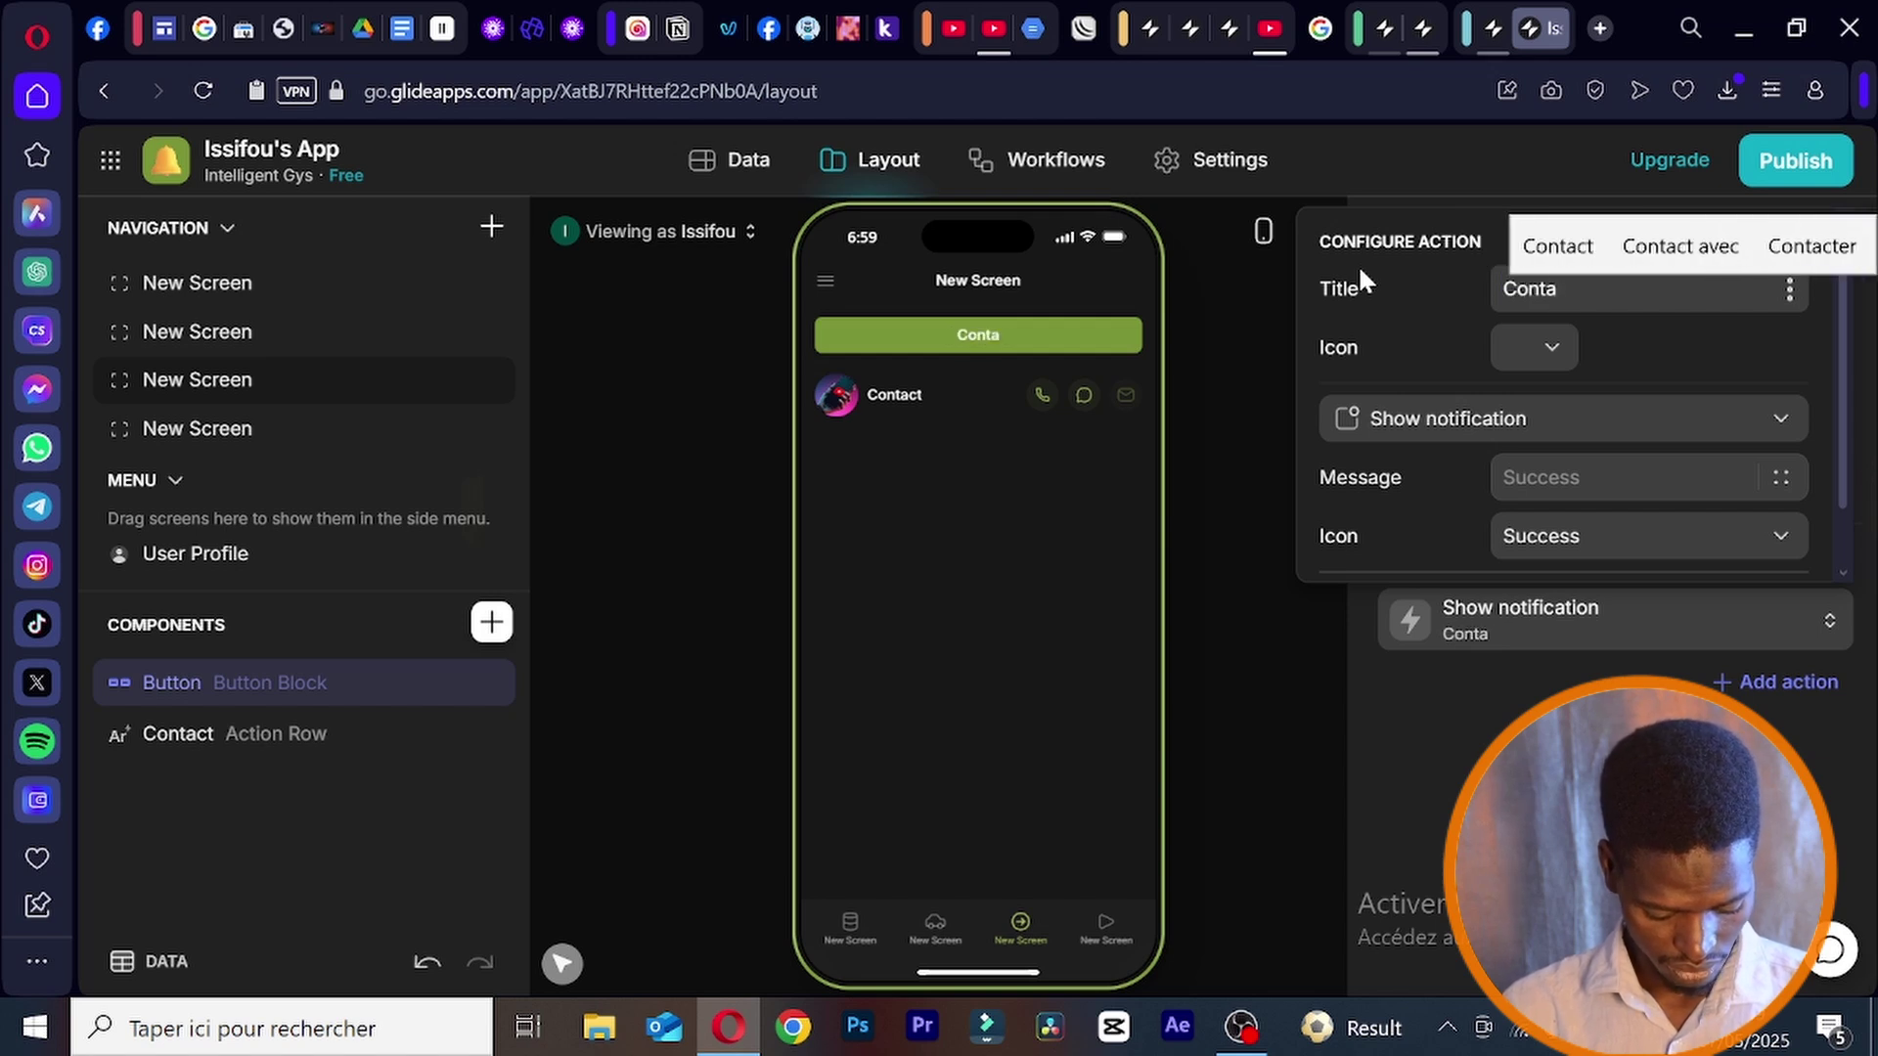
text(ncte)
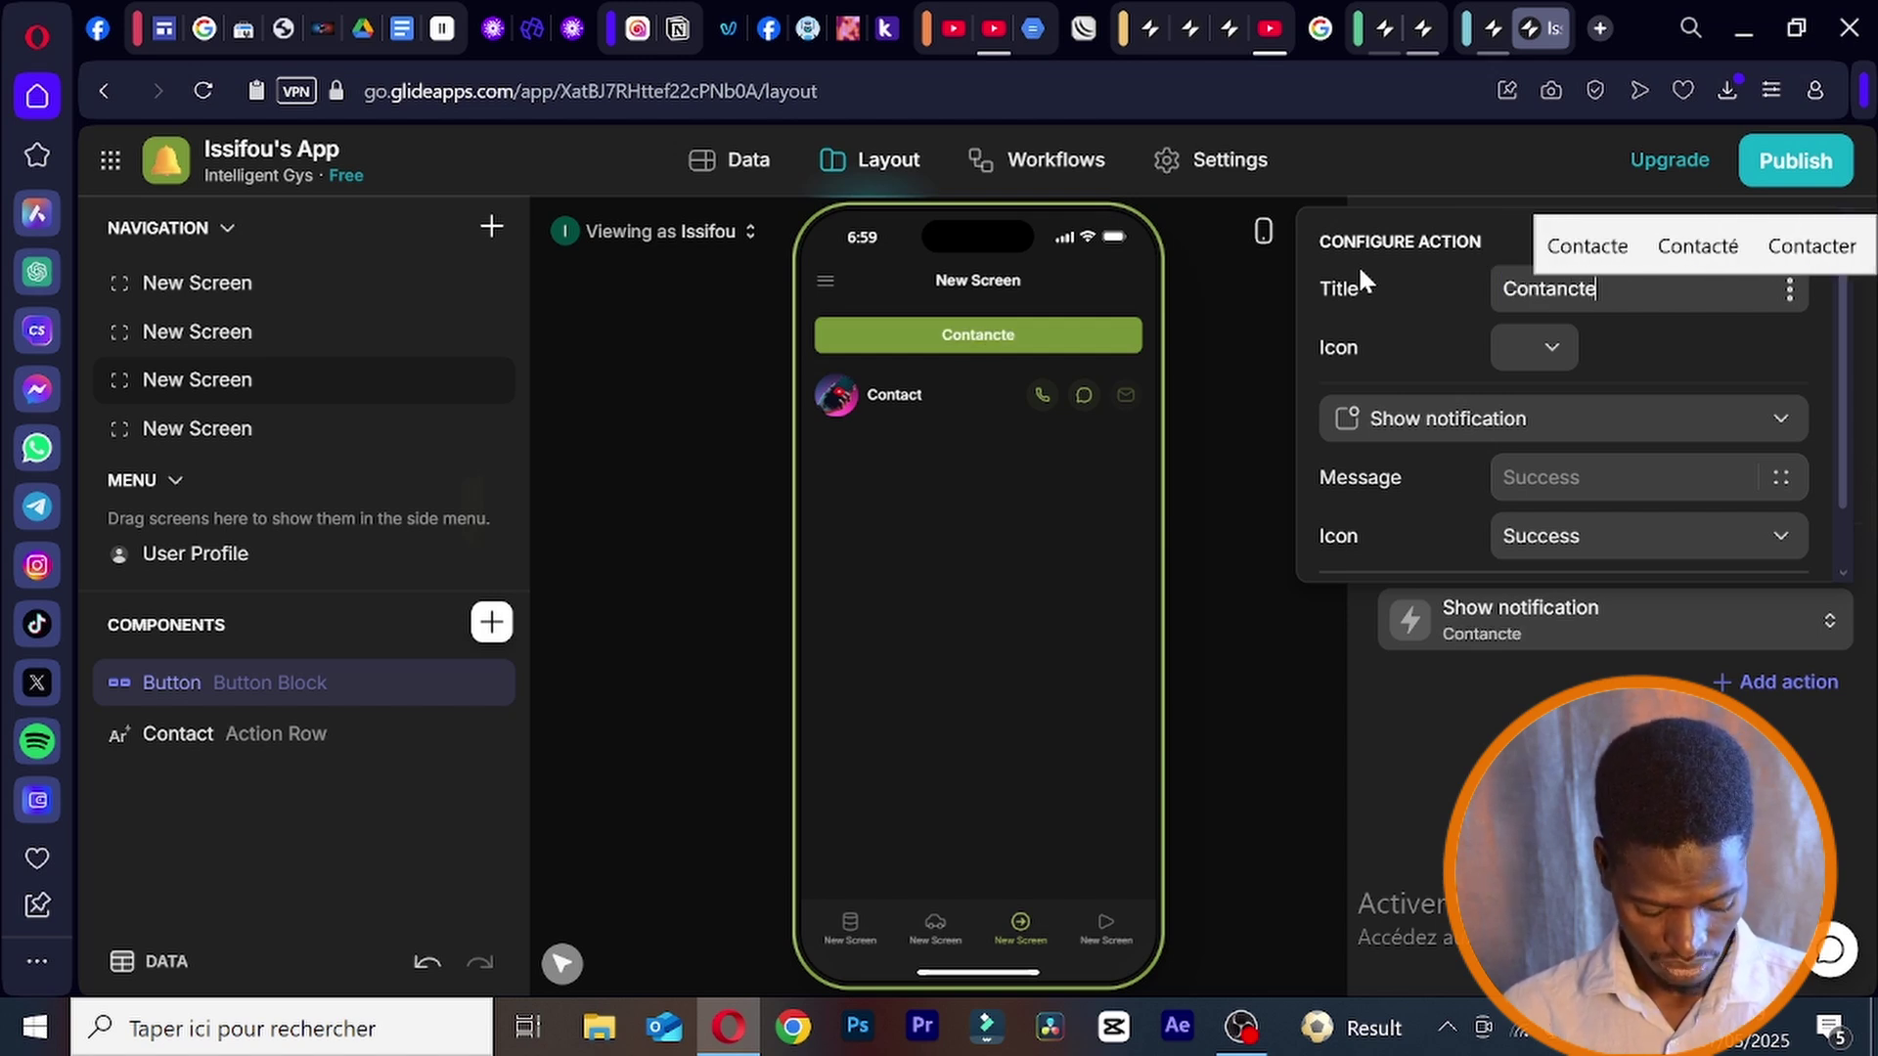
text(z)
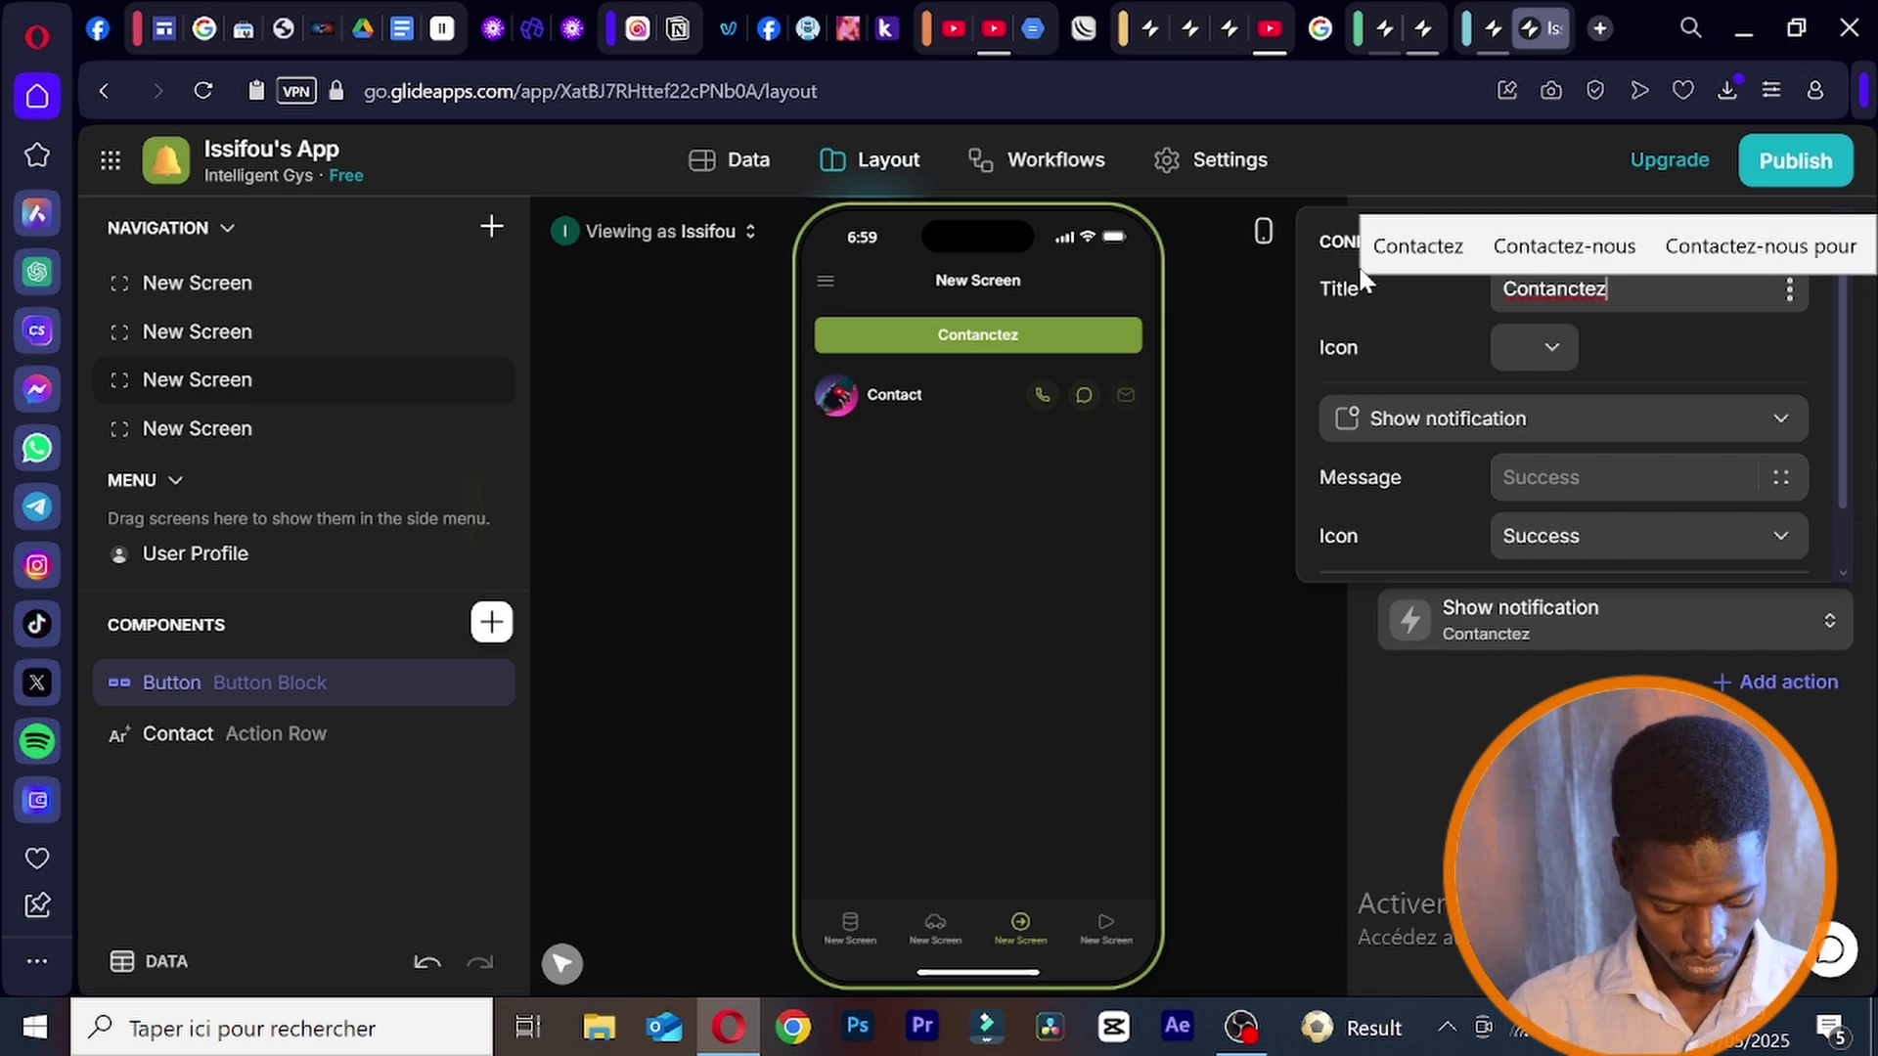
text(-nous)
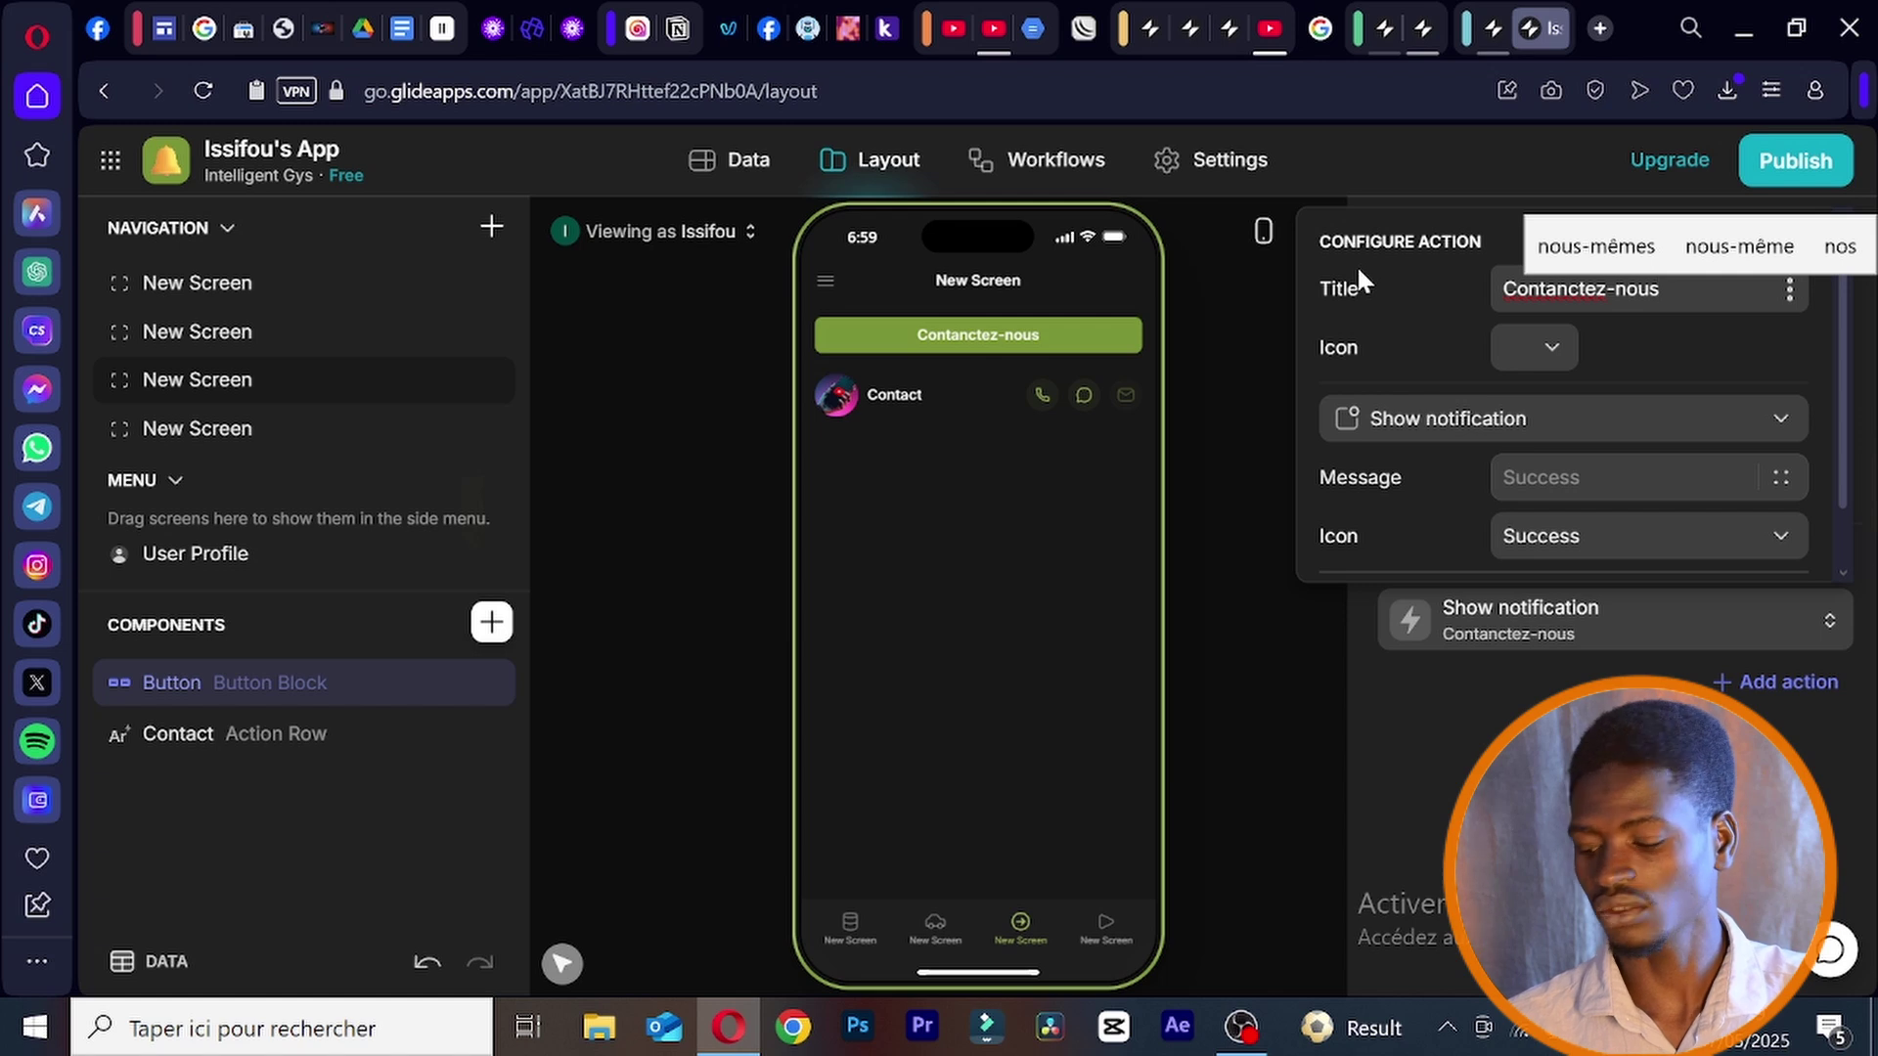
click(1033, 563)
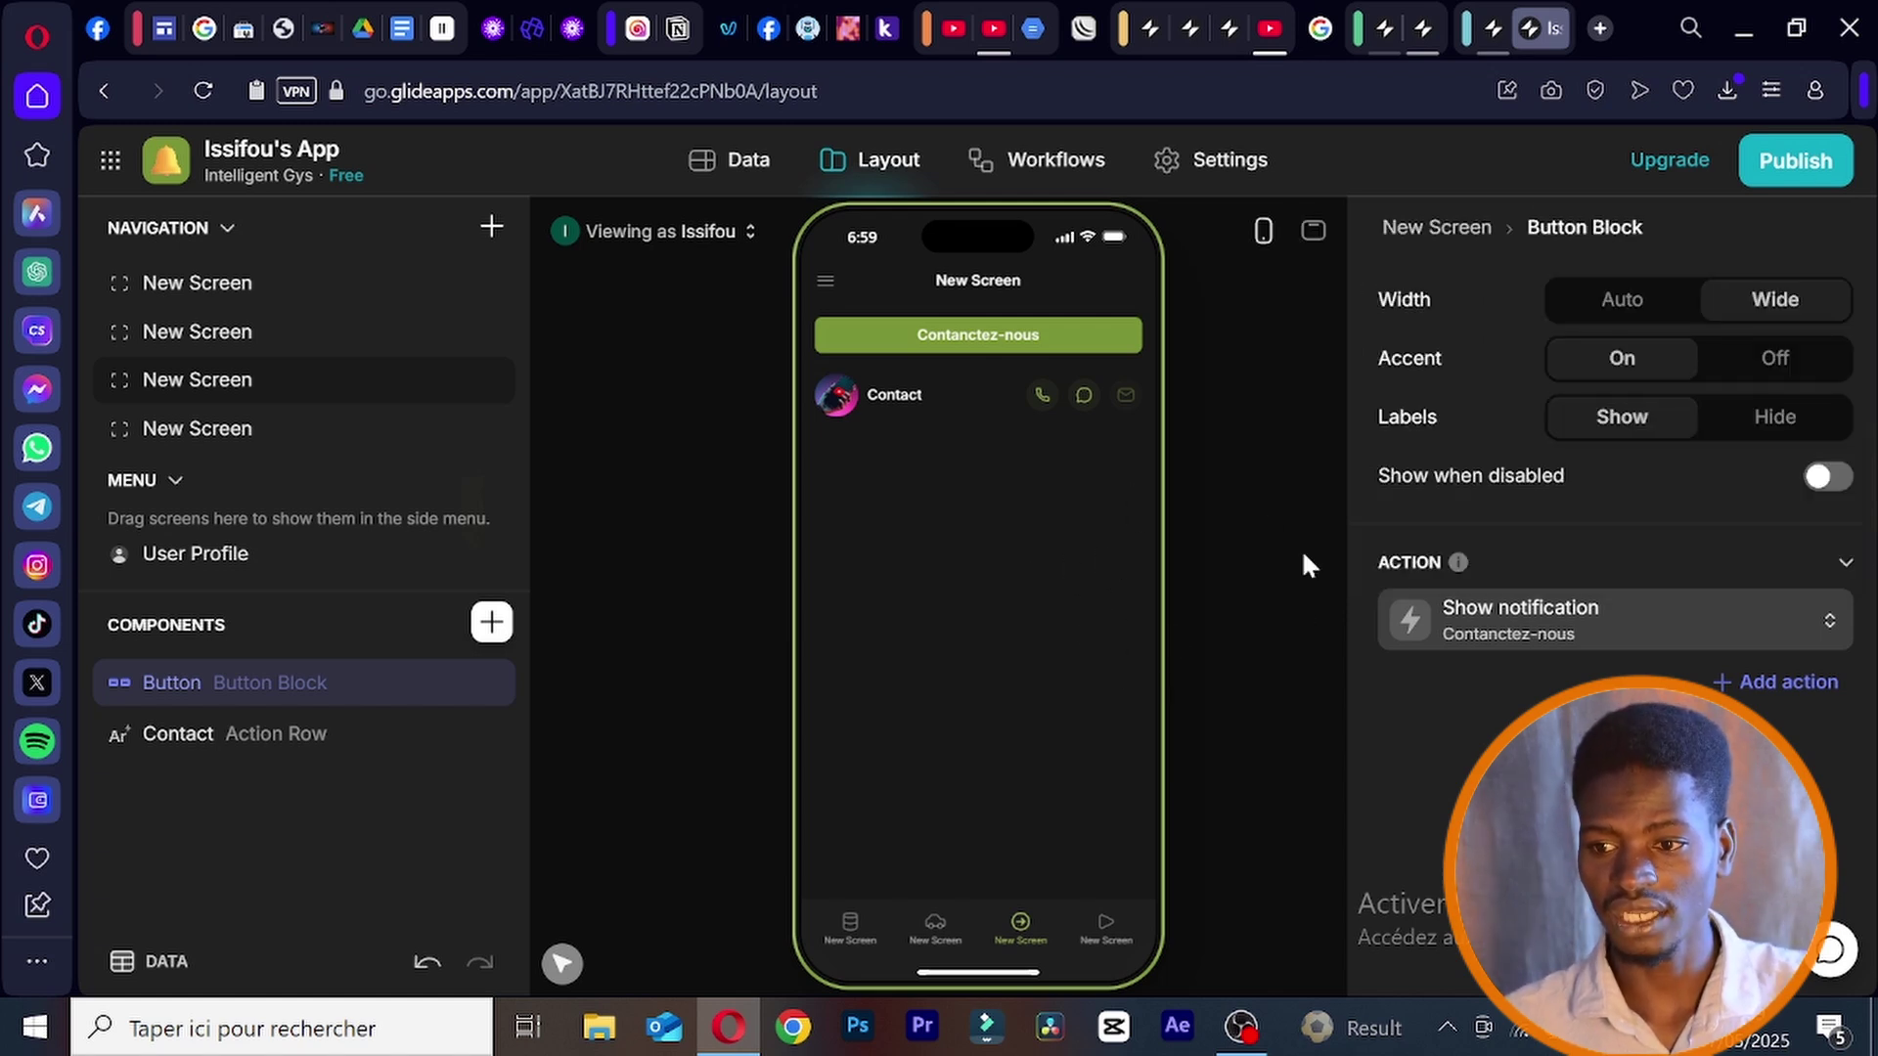
- Change the label of the fourth screen, which holds the social media buttons, to "reseaux socieax"
click(223, 435)
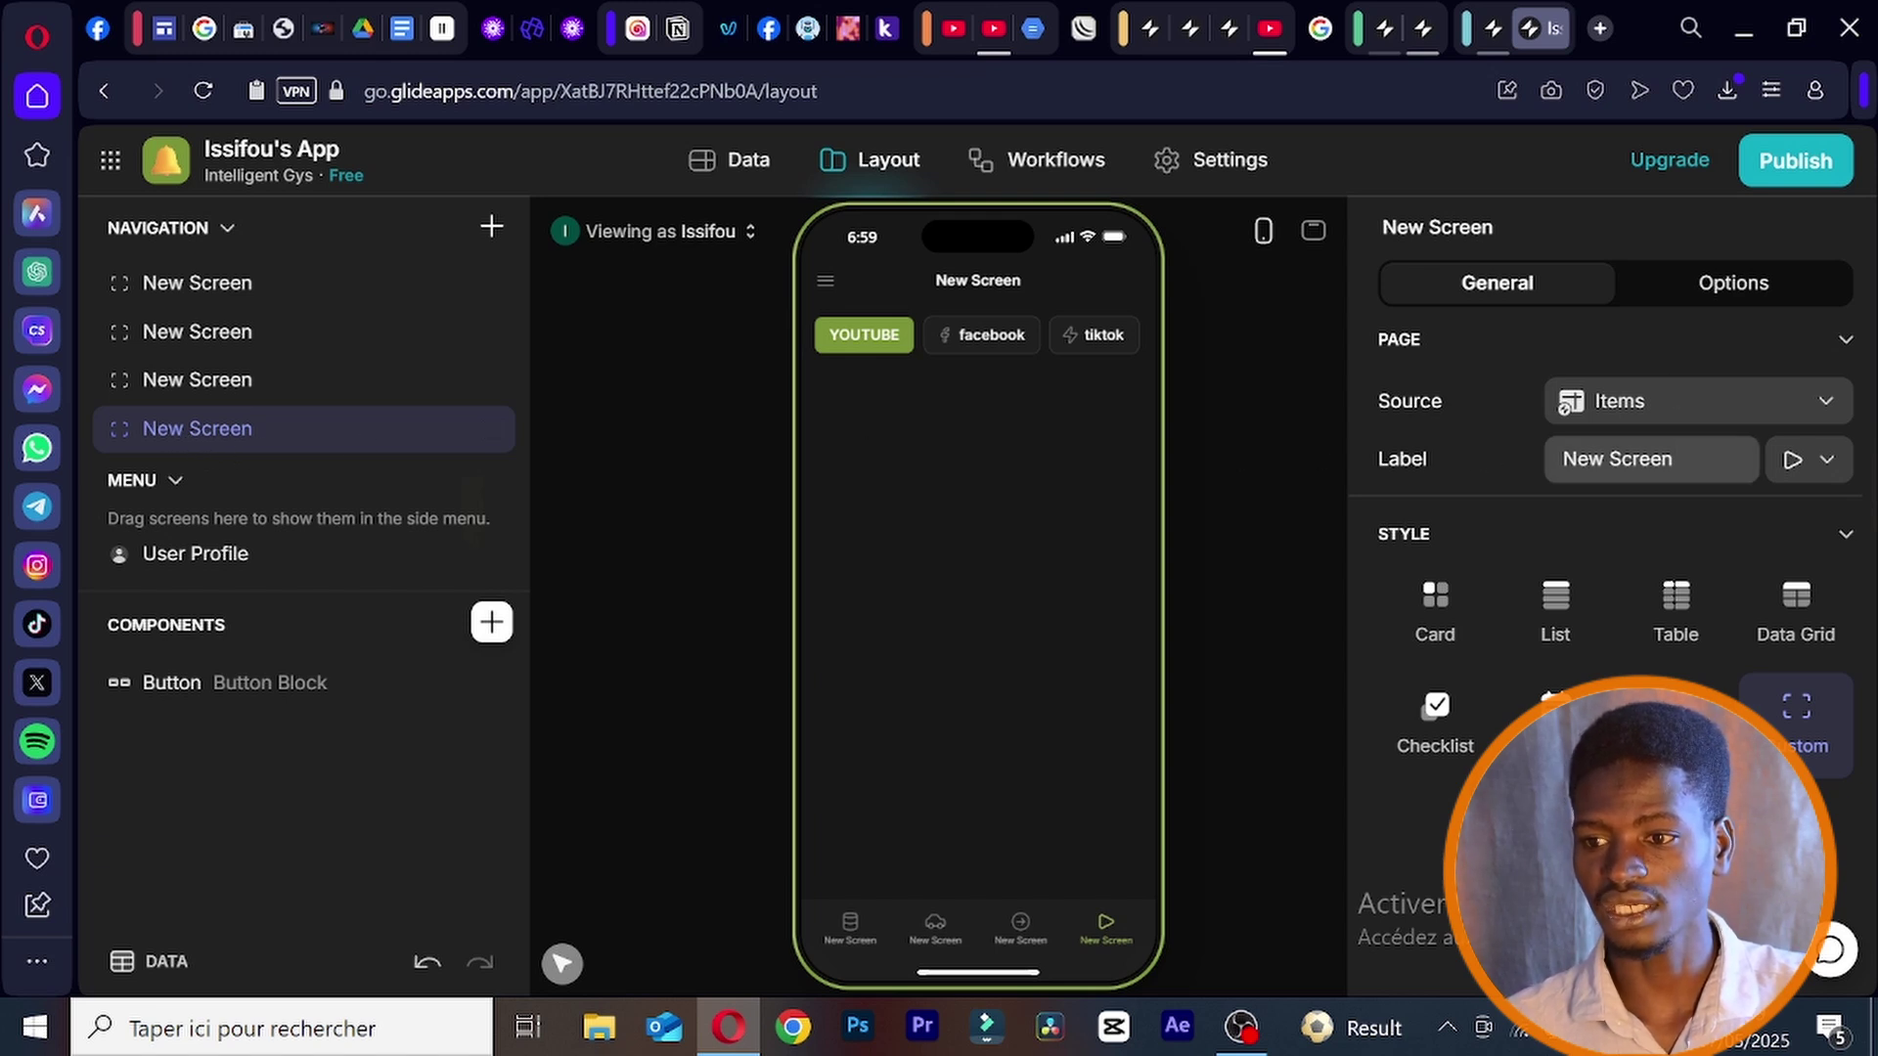
drag(1674, 459, 1451, 479)
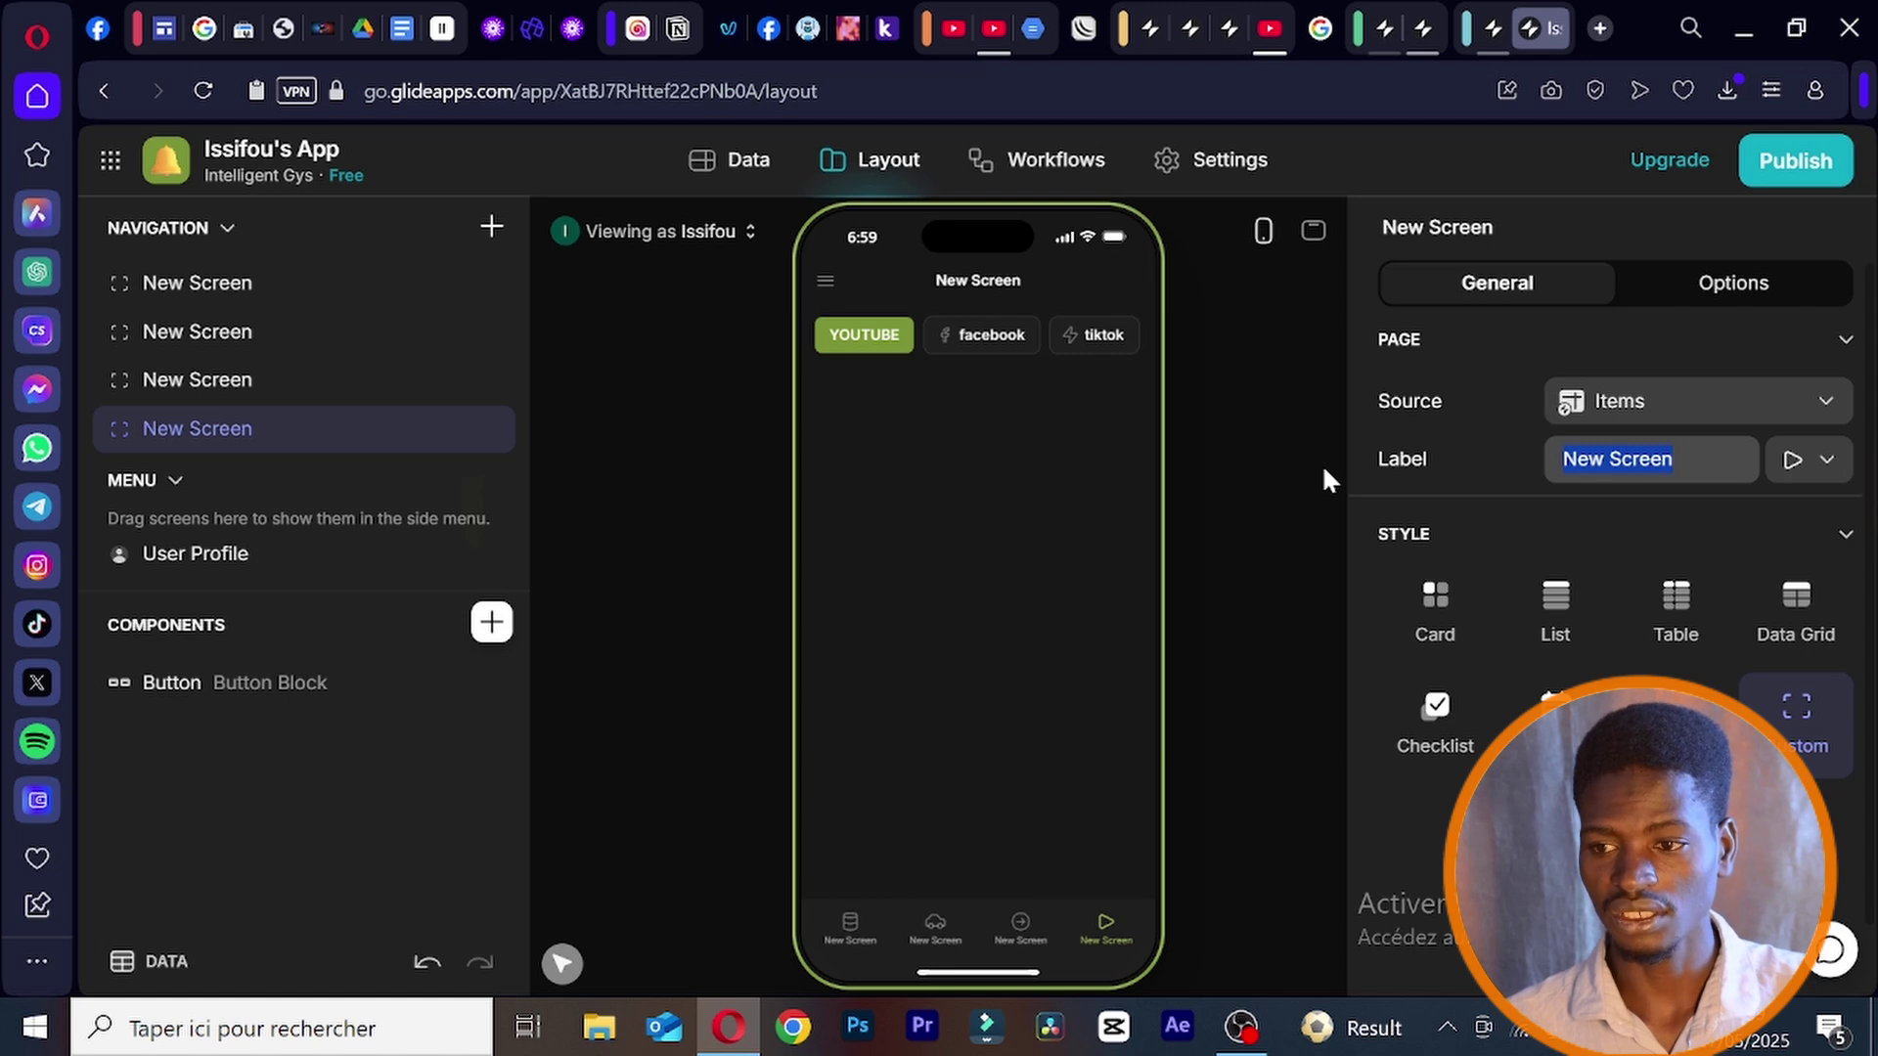
text(rese)
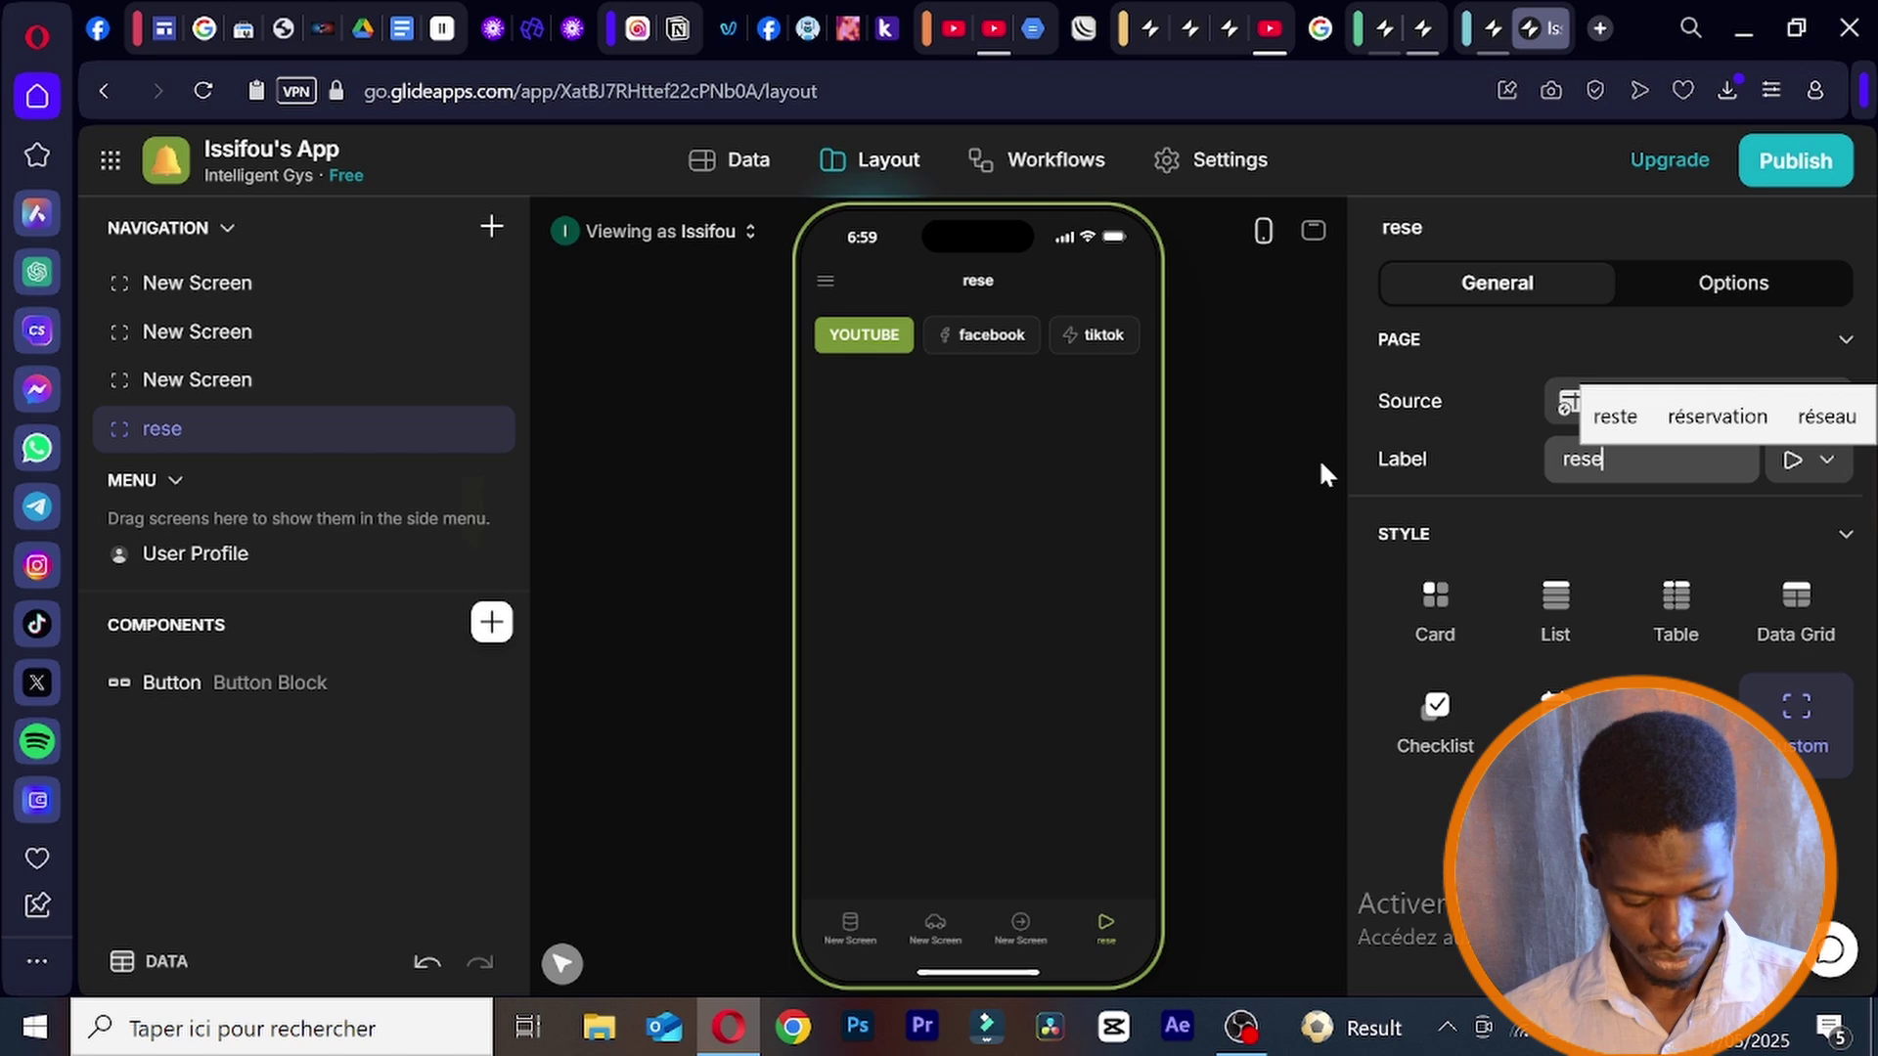
text(aux )
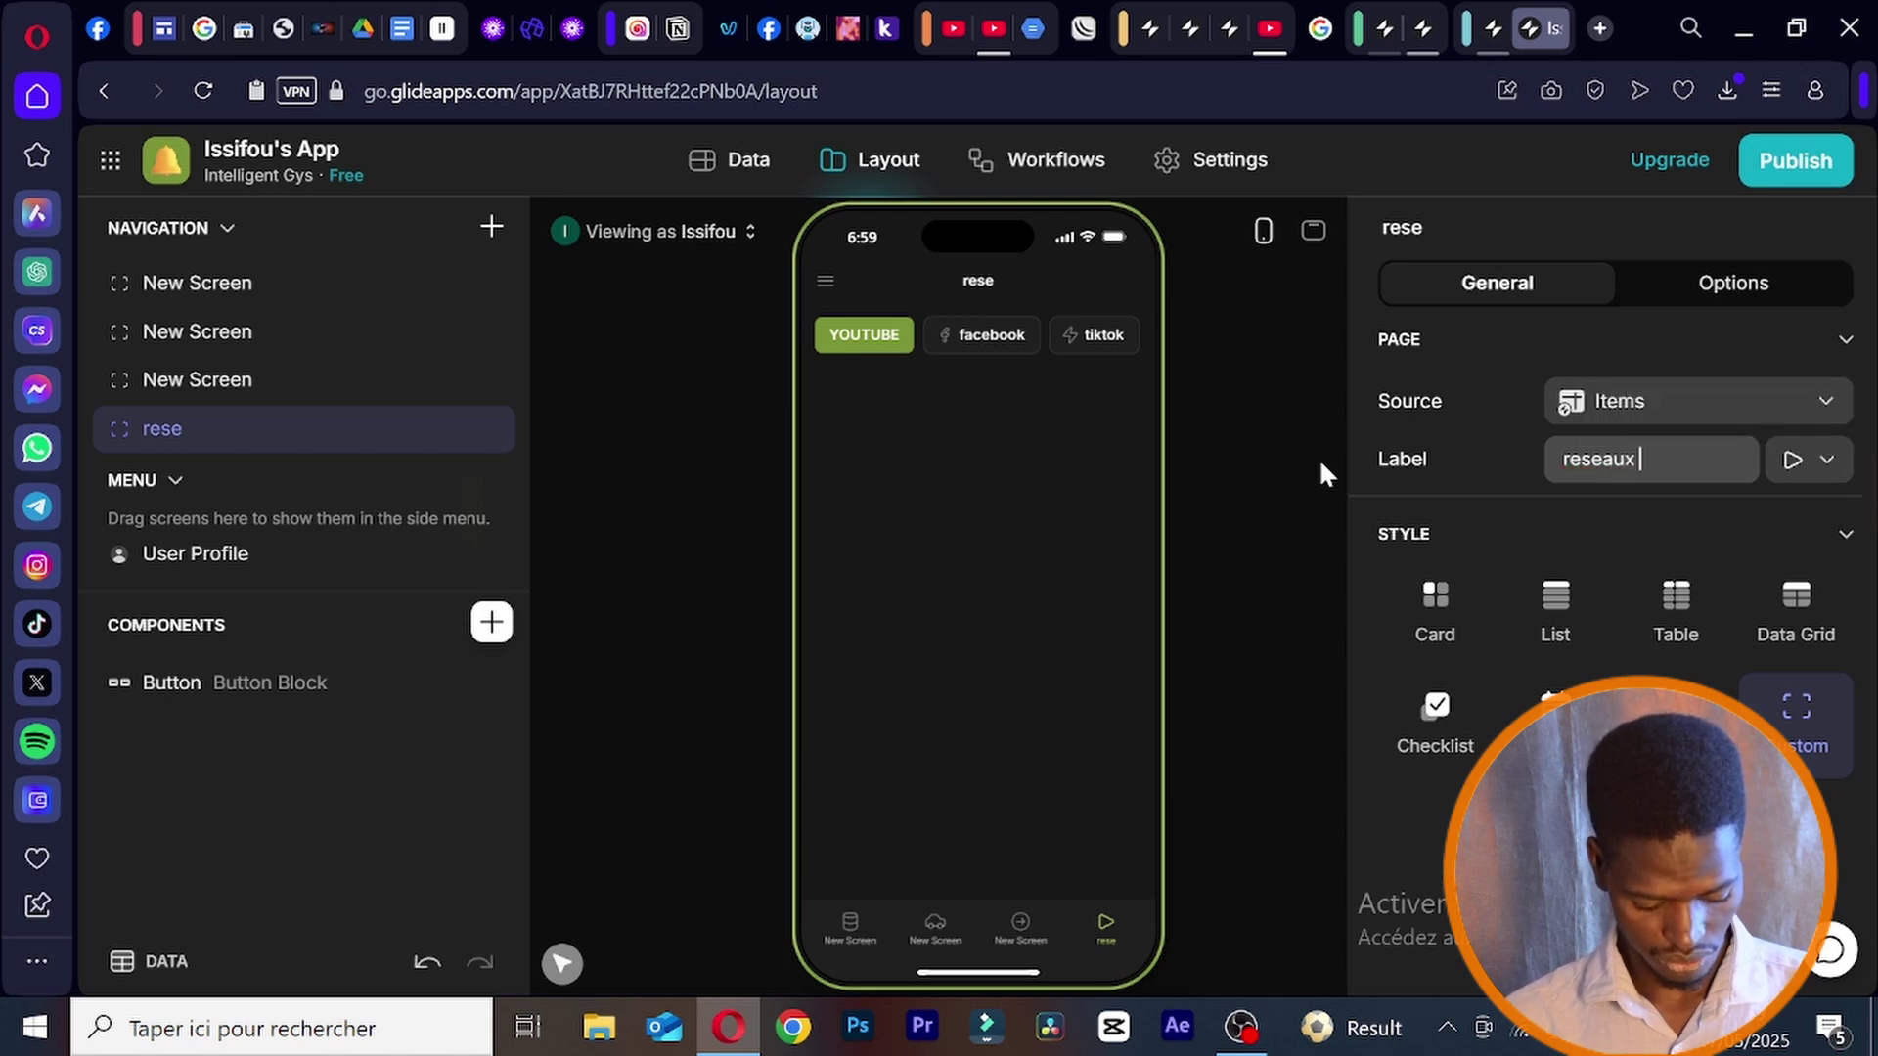
text(soci)
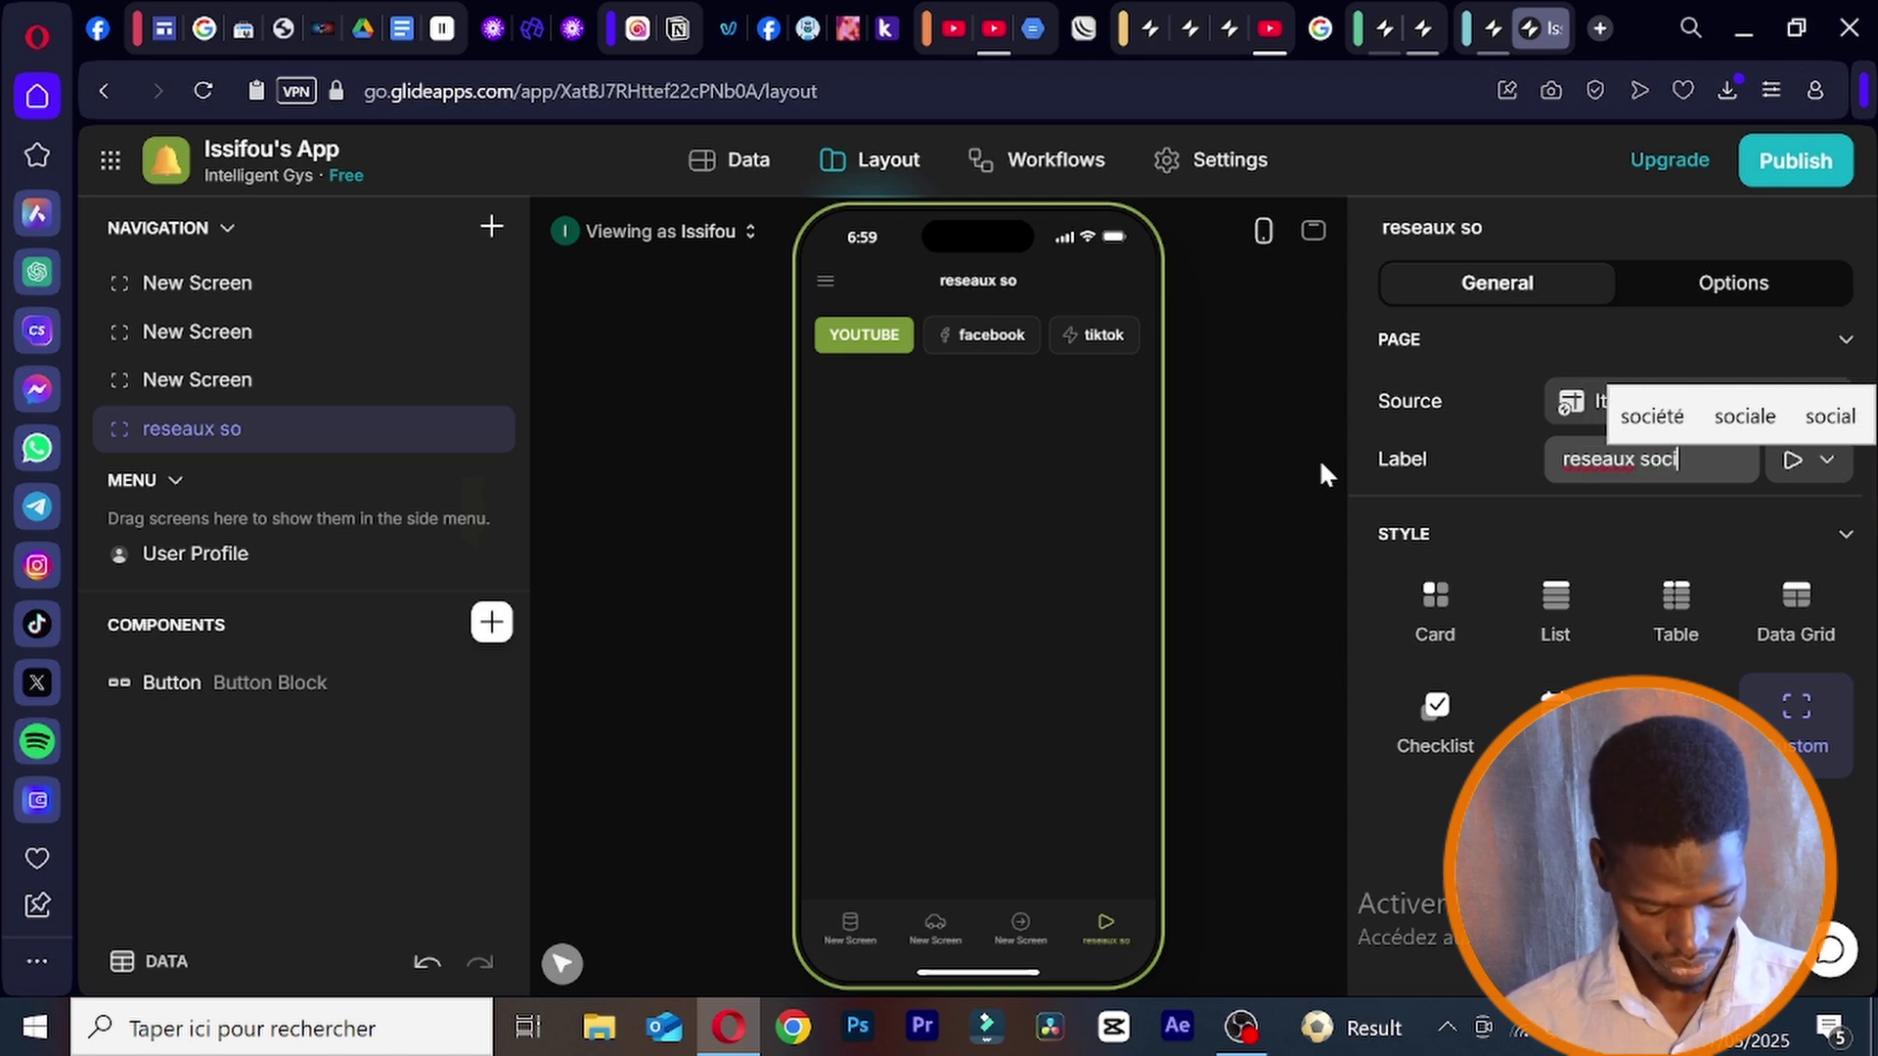
text(a)
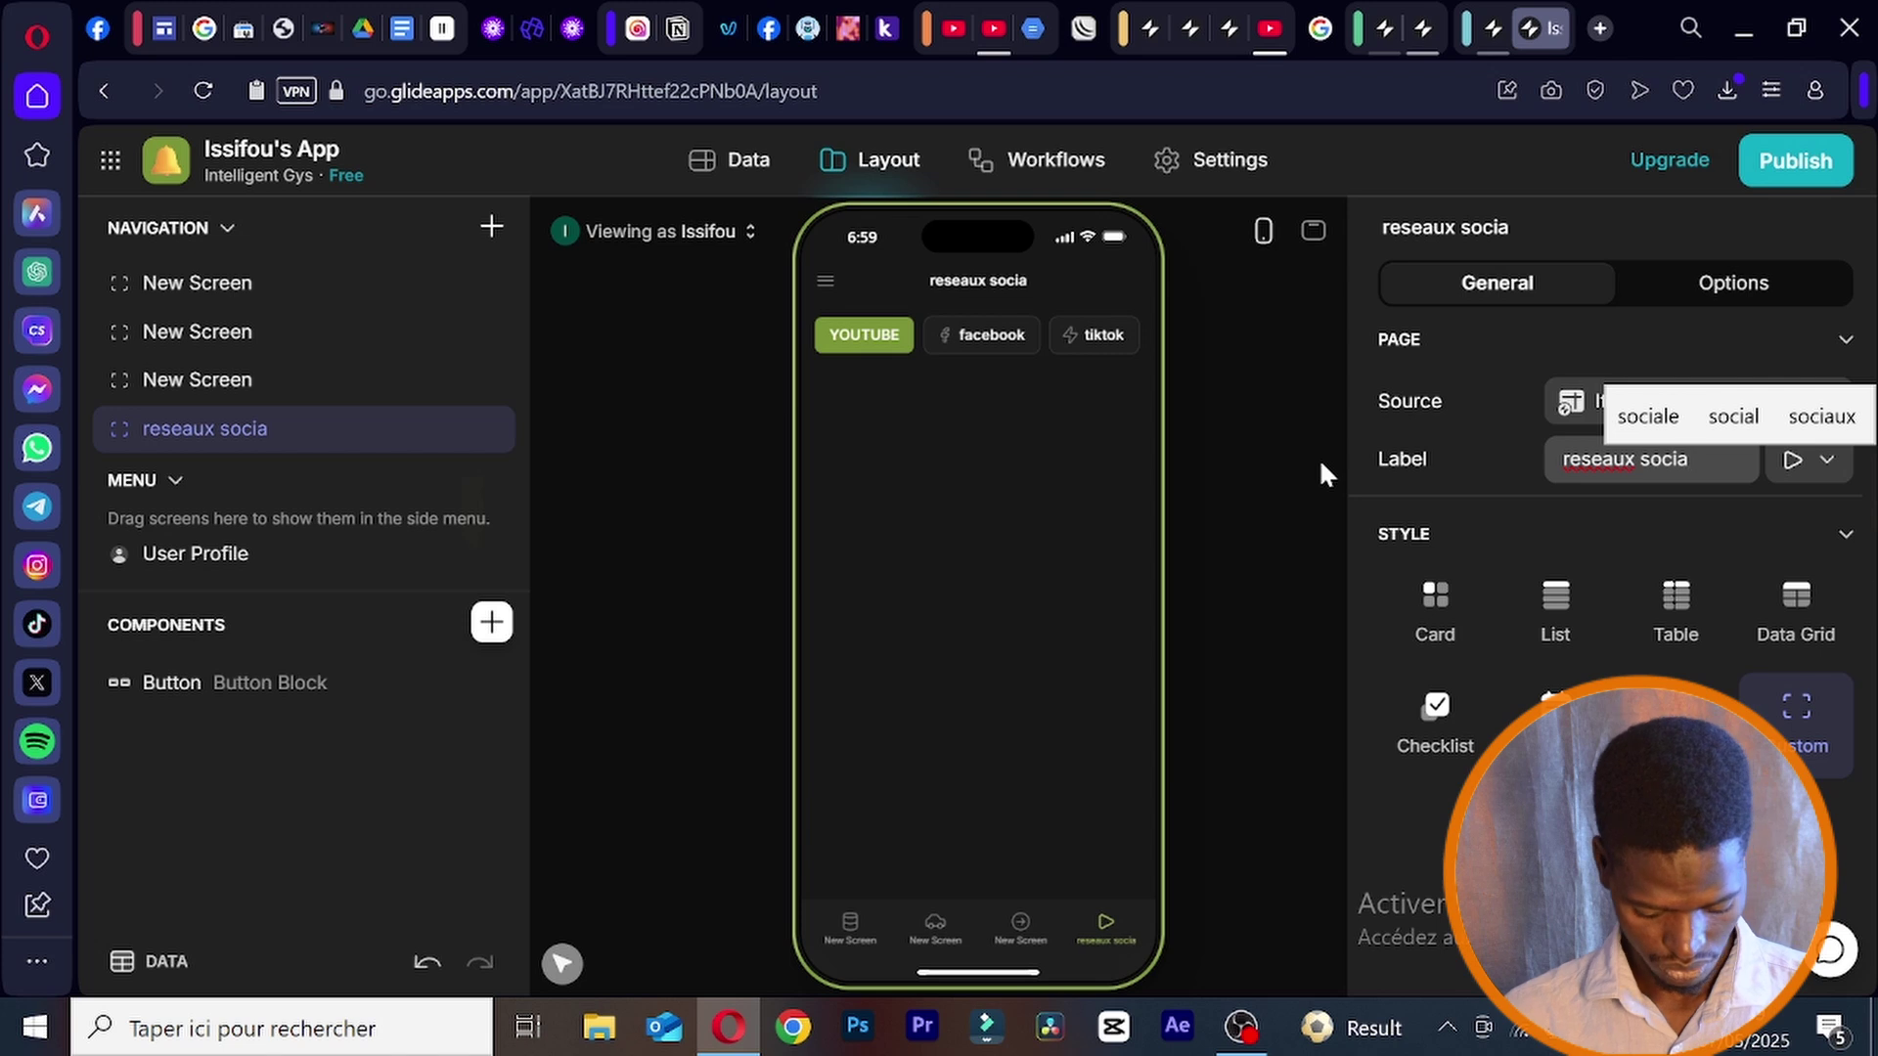
key(BackSpace)
text(eax)
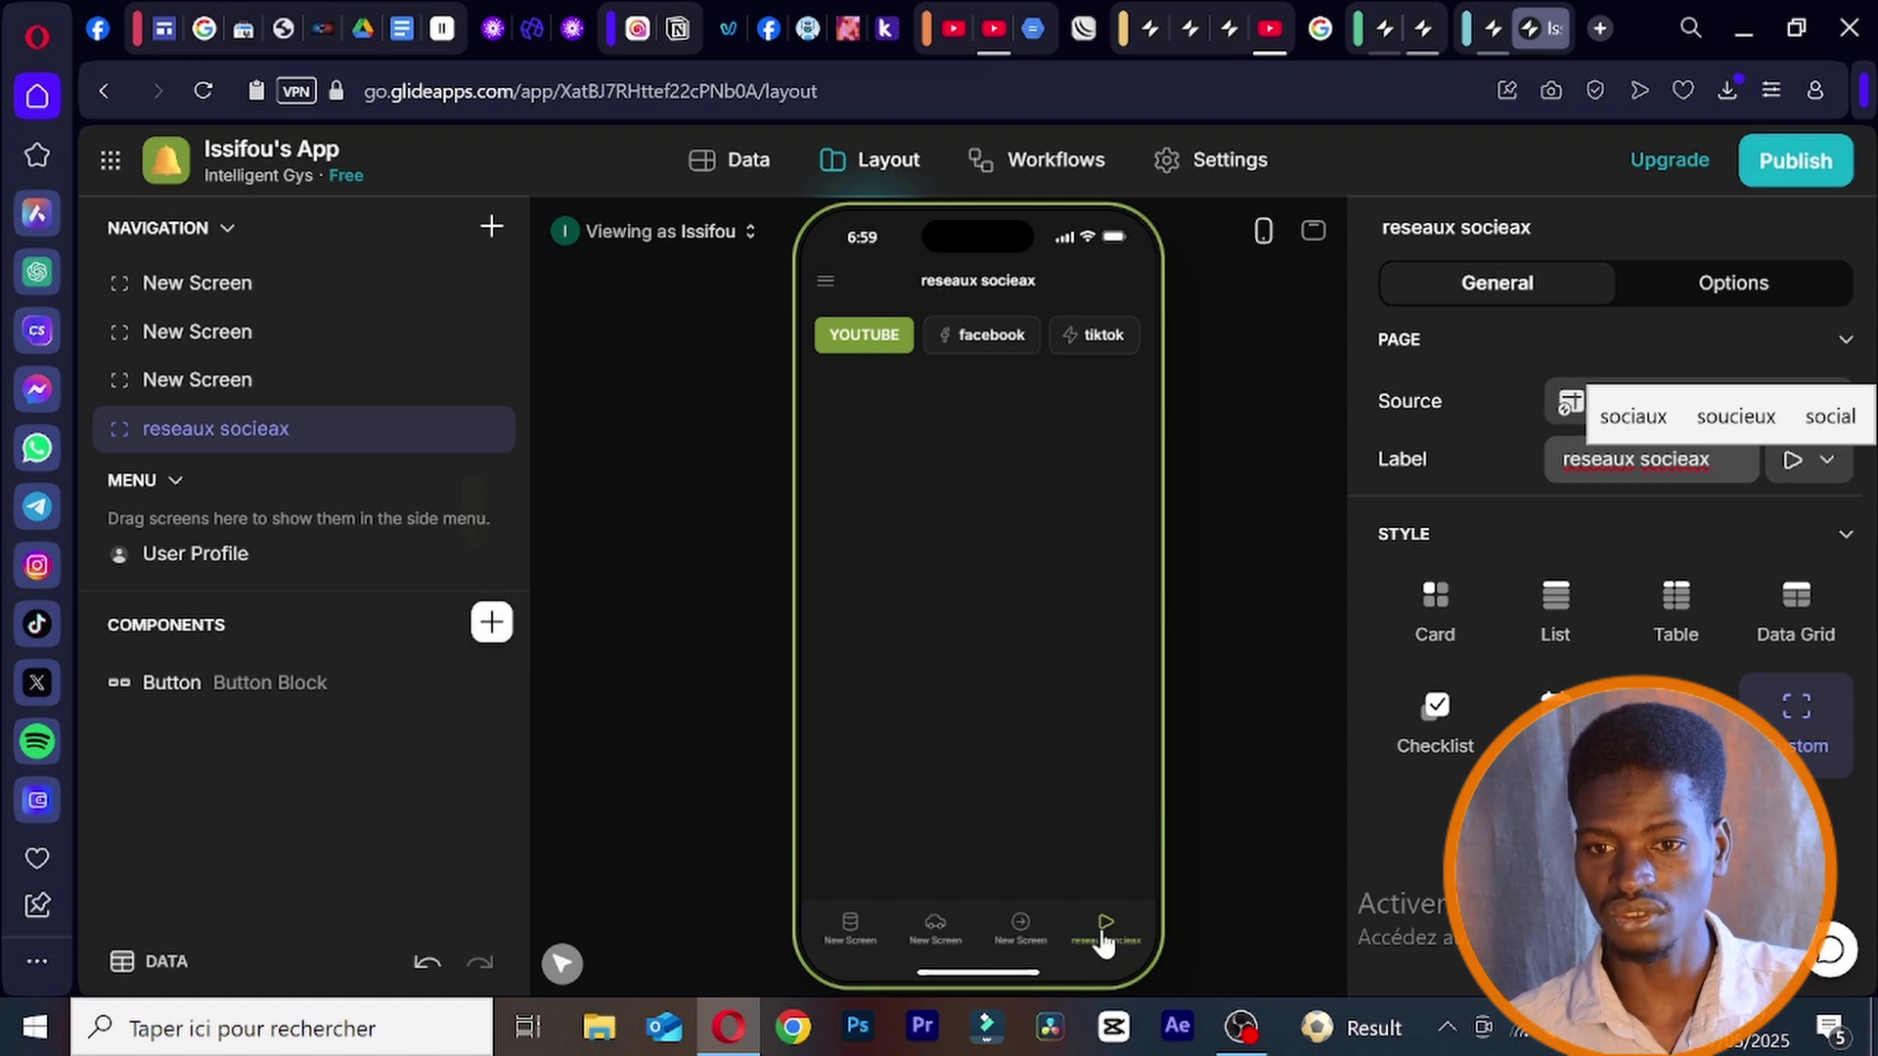
- Change the label of the third screen, which holds the contact row, to "cotactaez-nous"
click(354, 391)
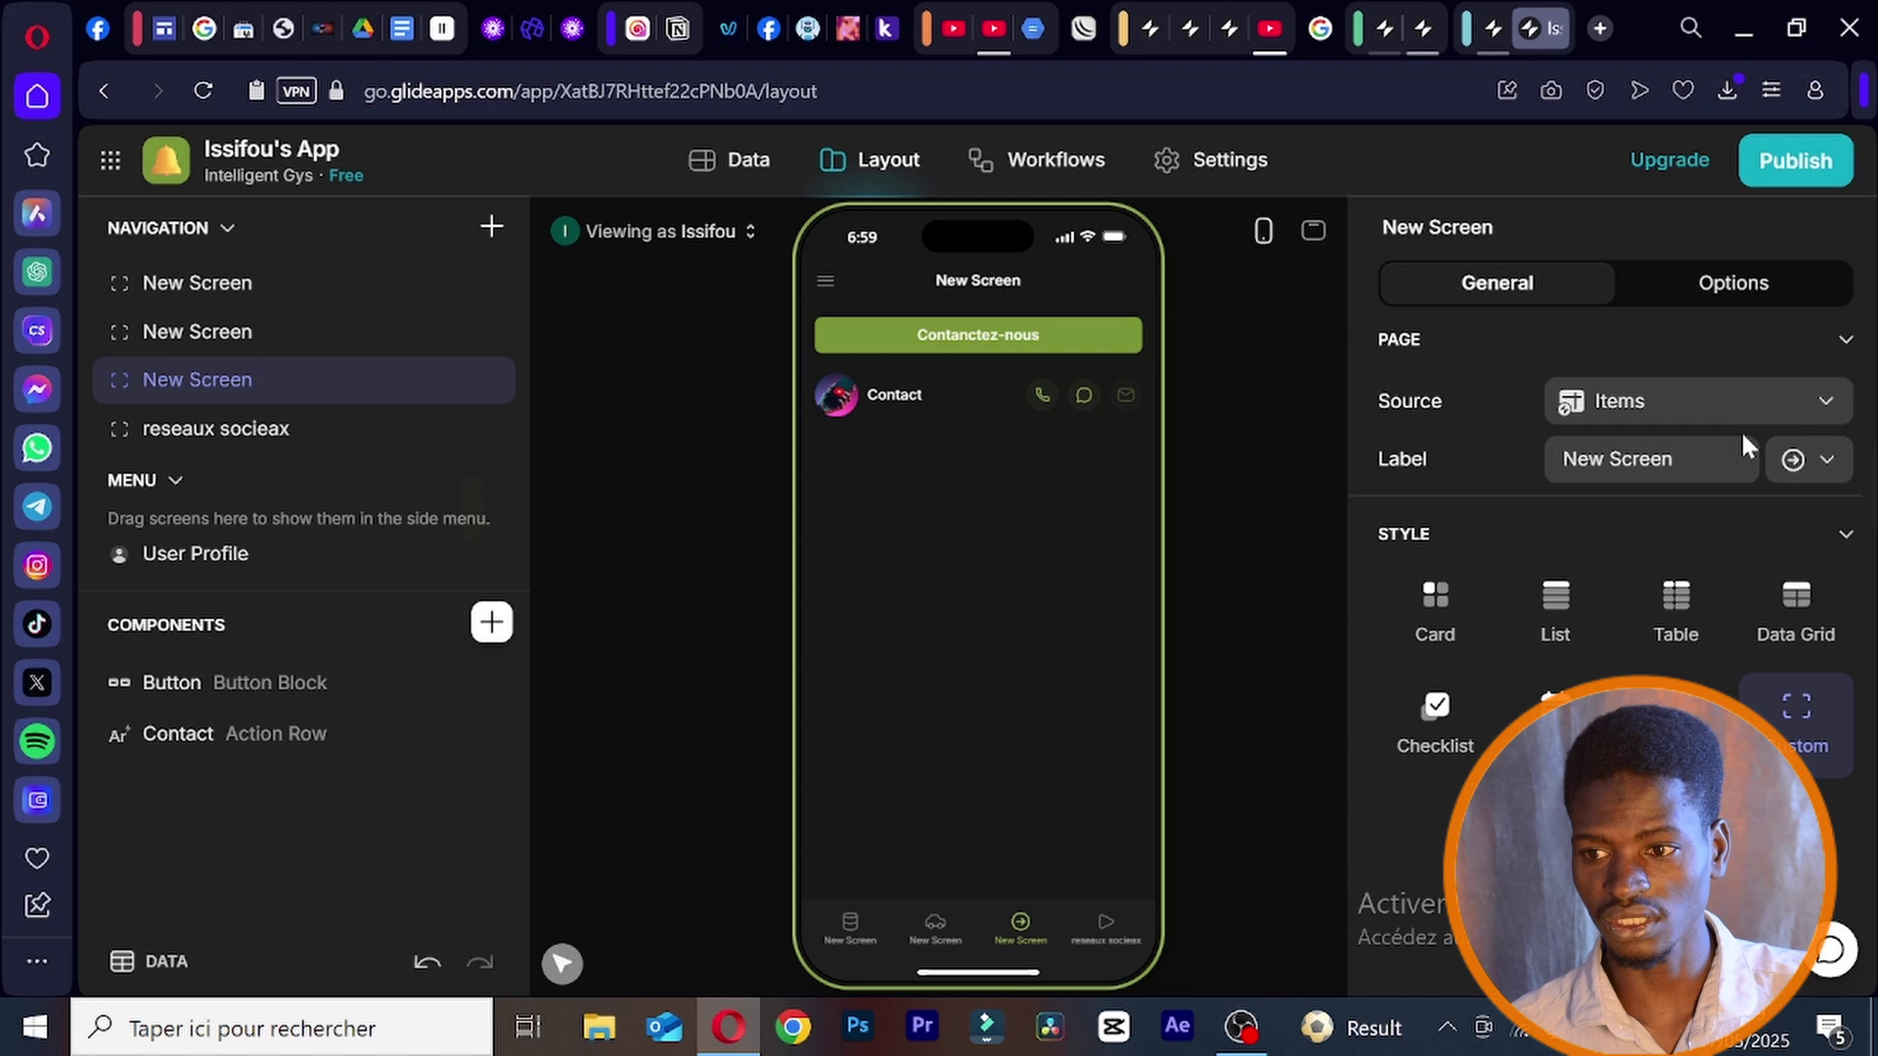
drag(1721, 457, 1538, 476)
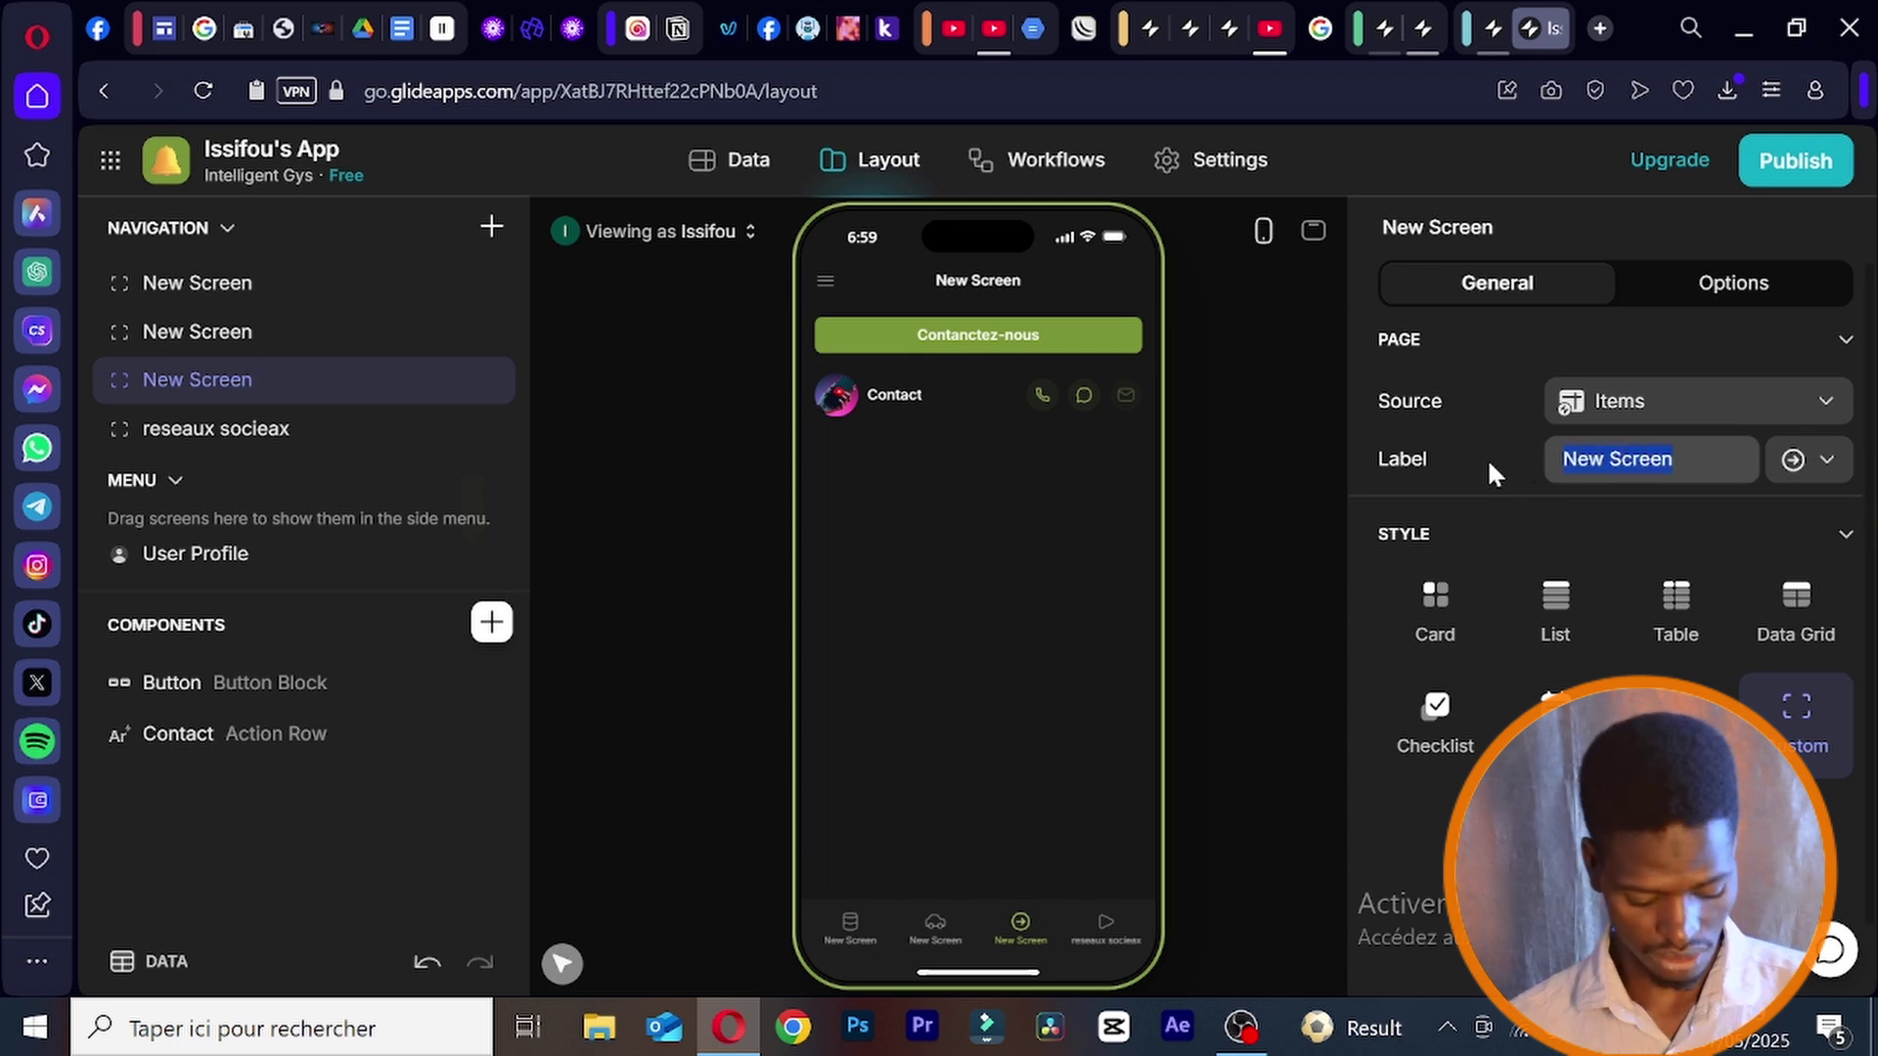
text(co)
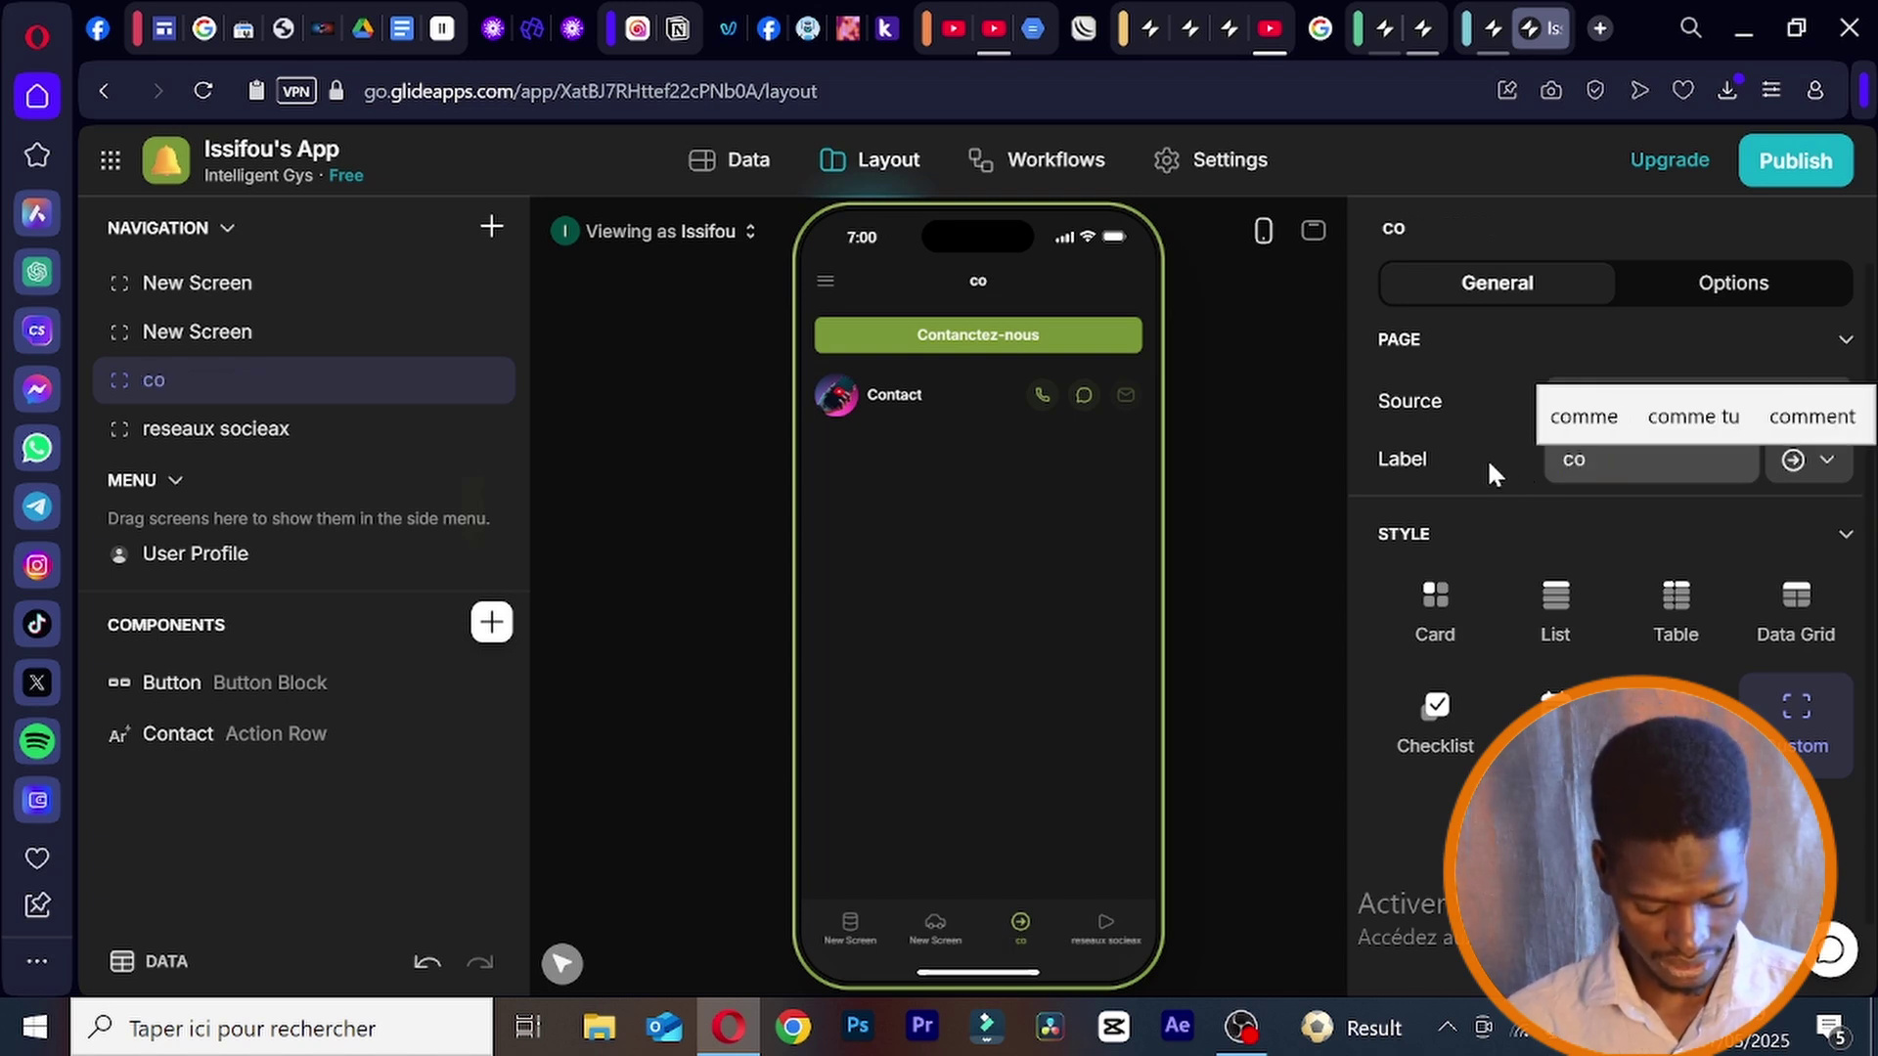
text(tact)
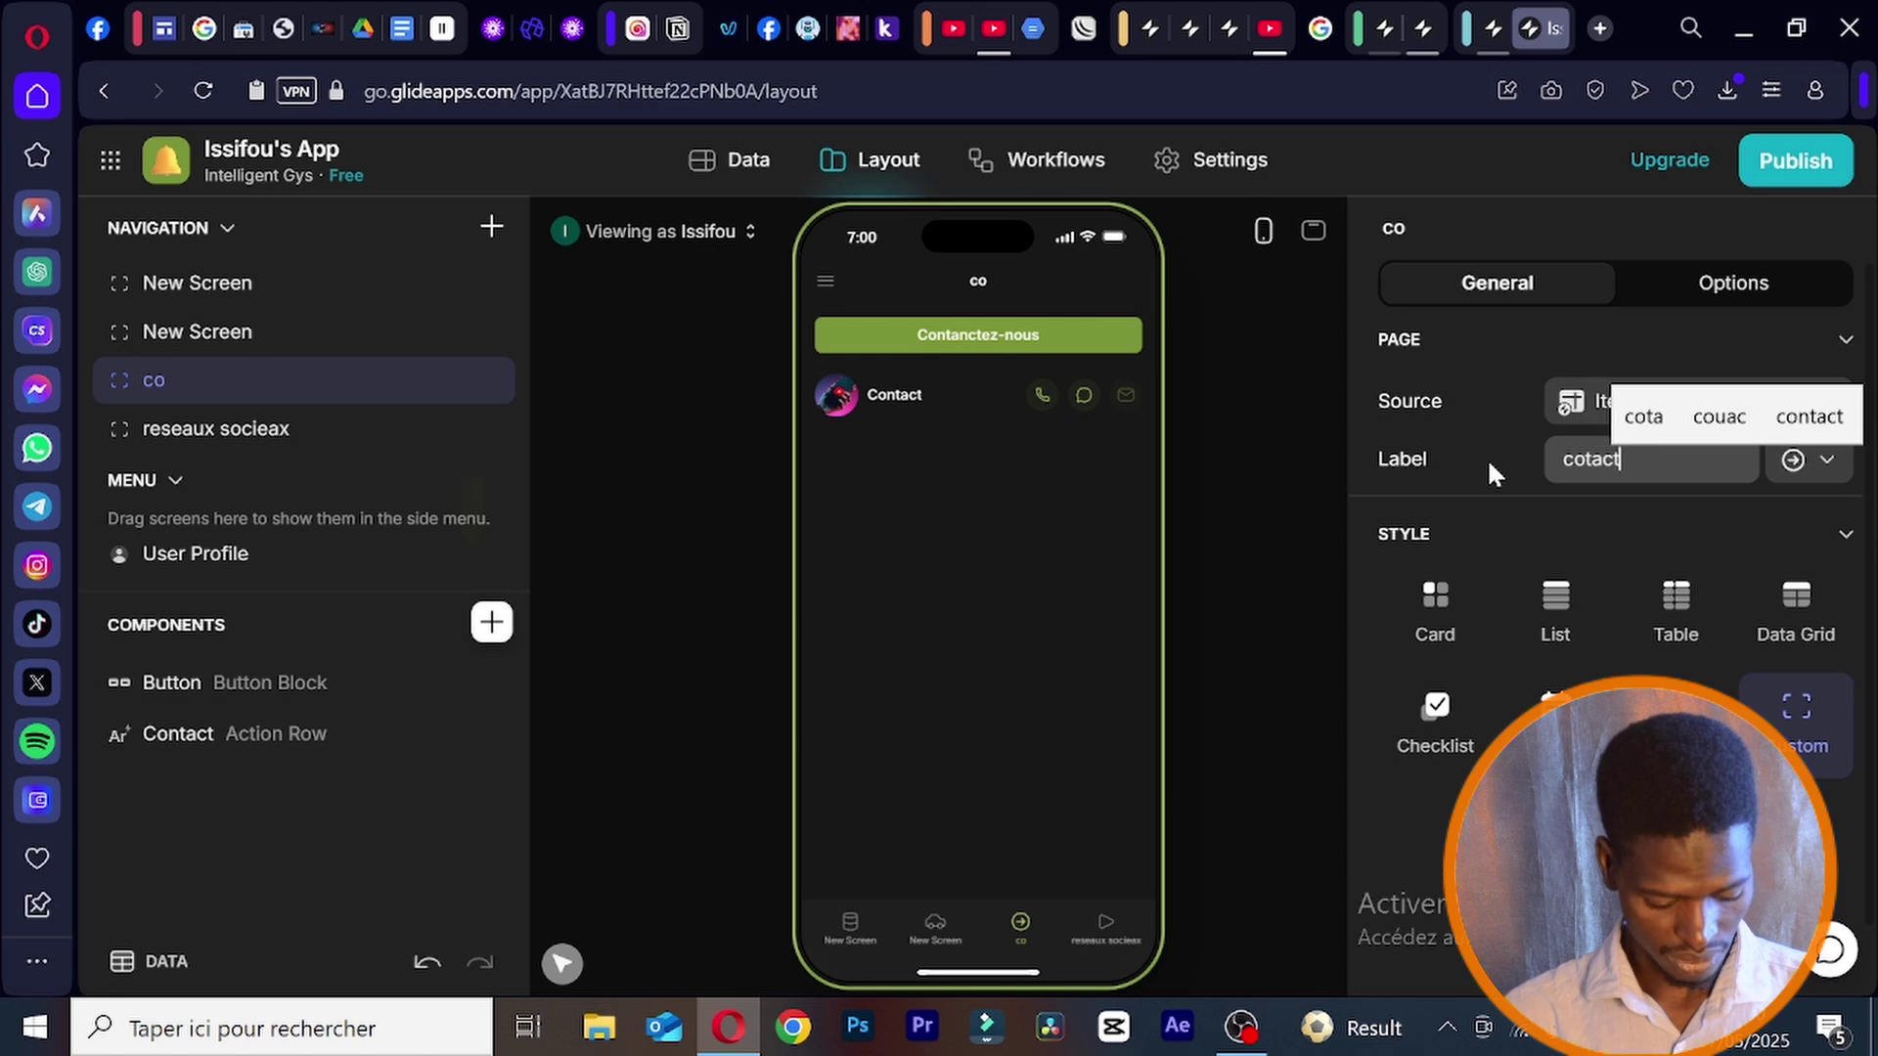
text(aez)
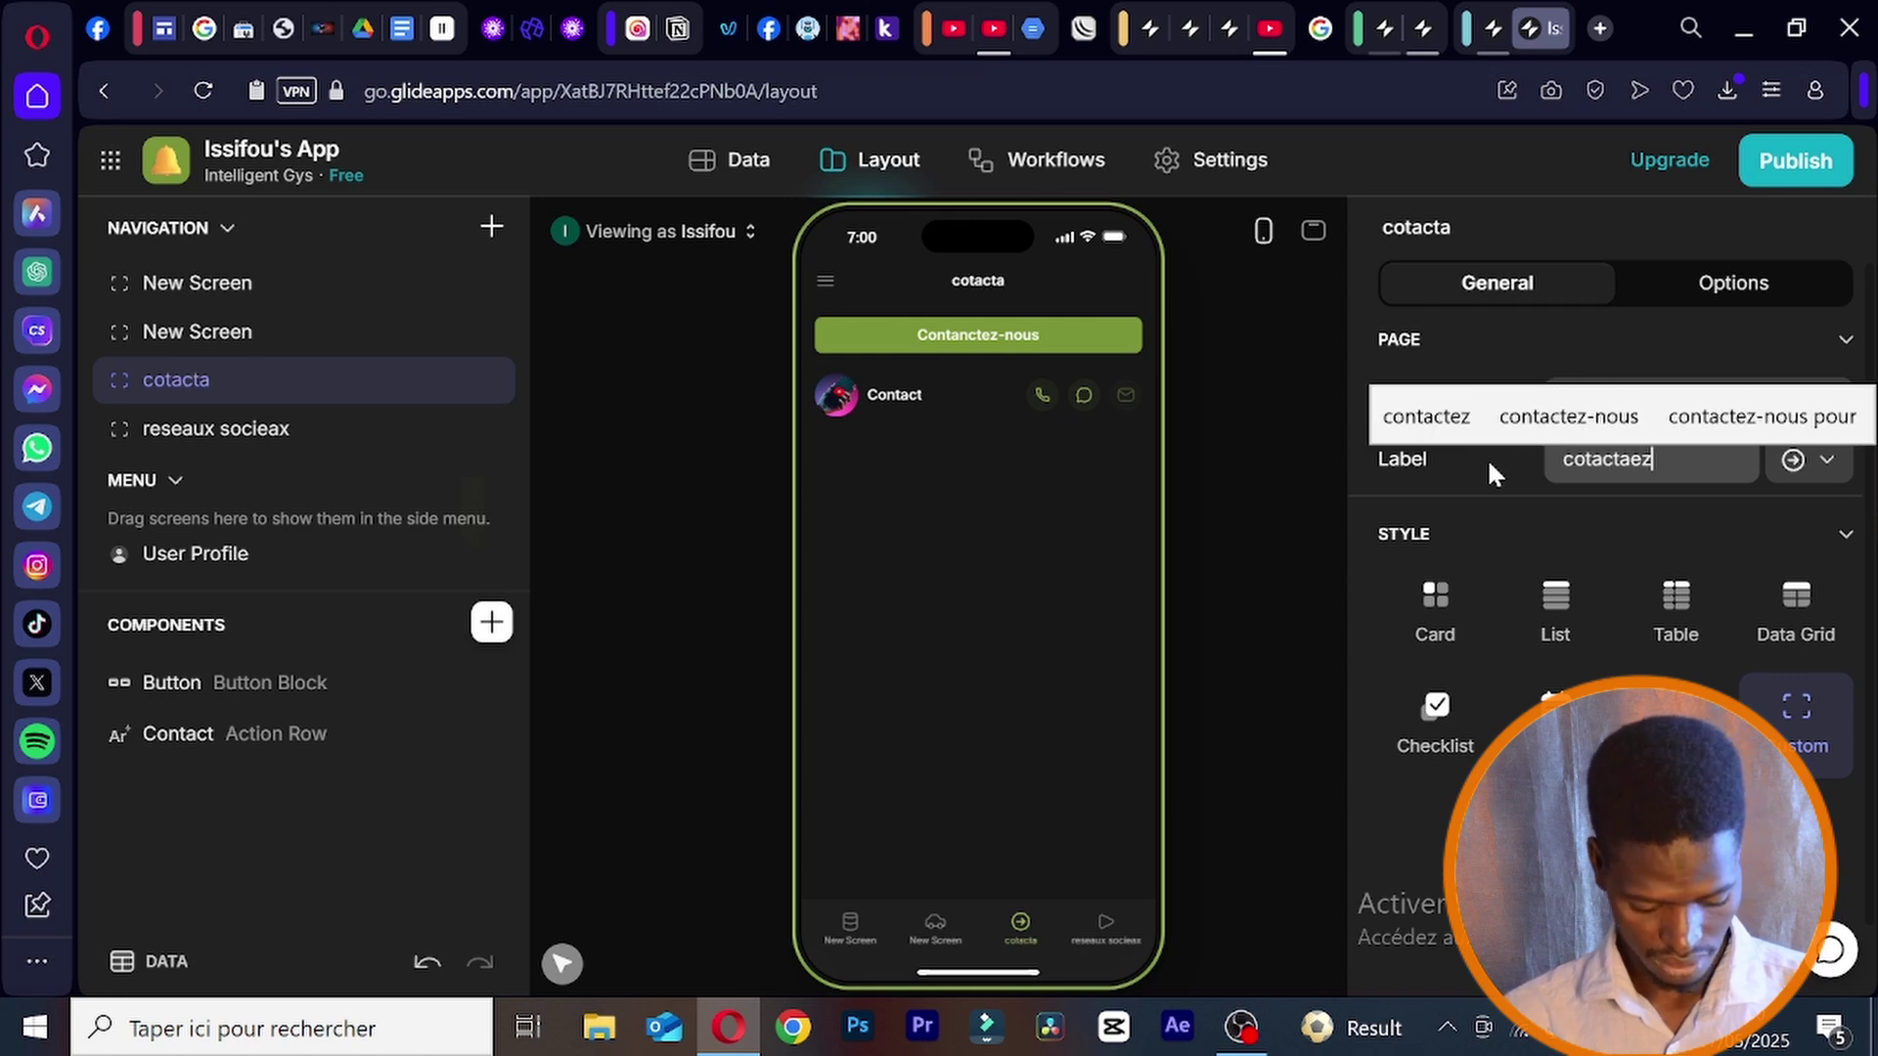
text(-nous)
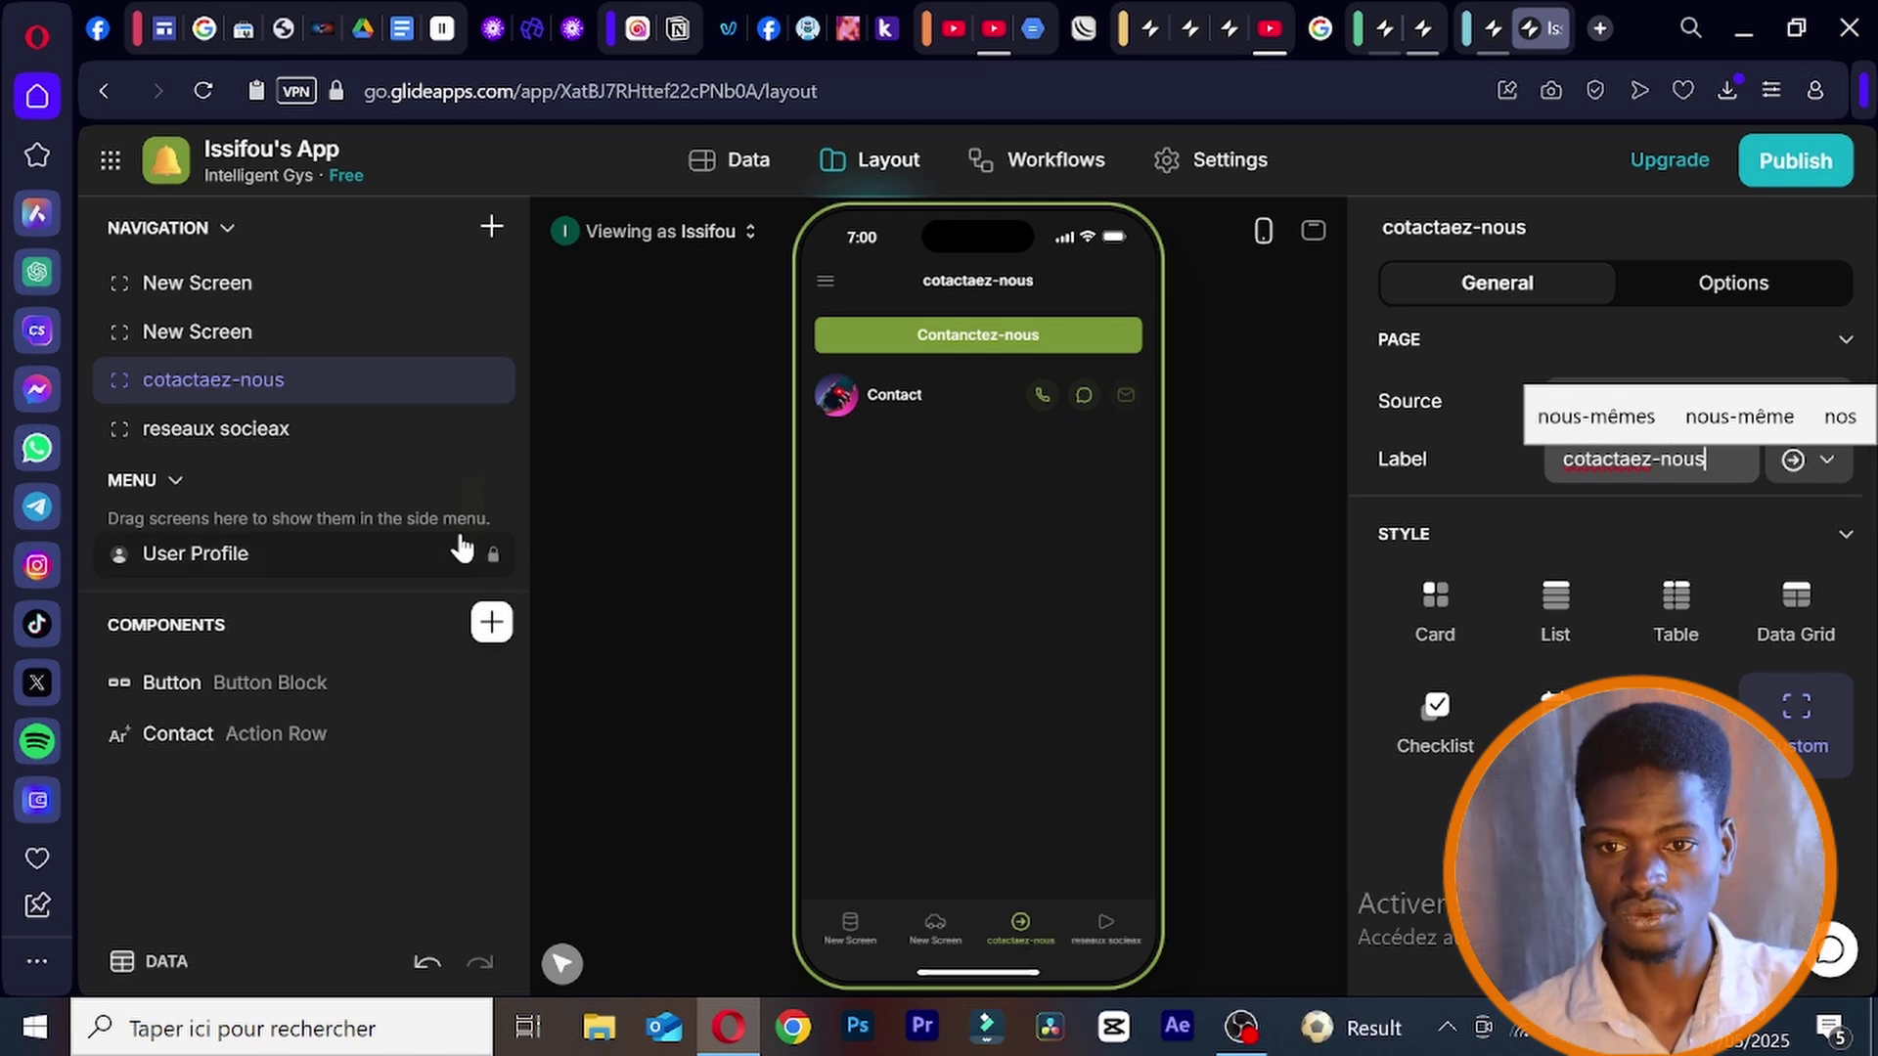
- Change the label of the second screen, which holds the Apropos button, to "A propos"
click(283, 349)
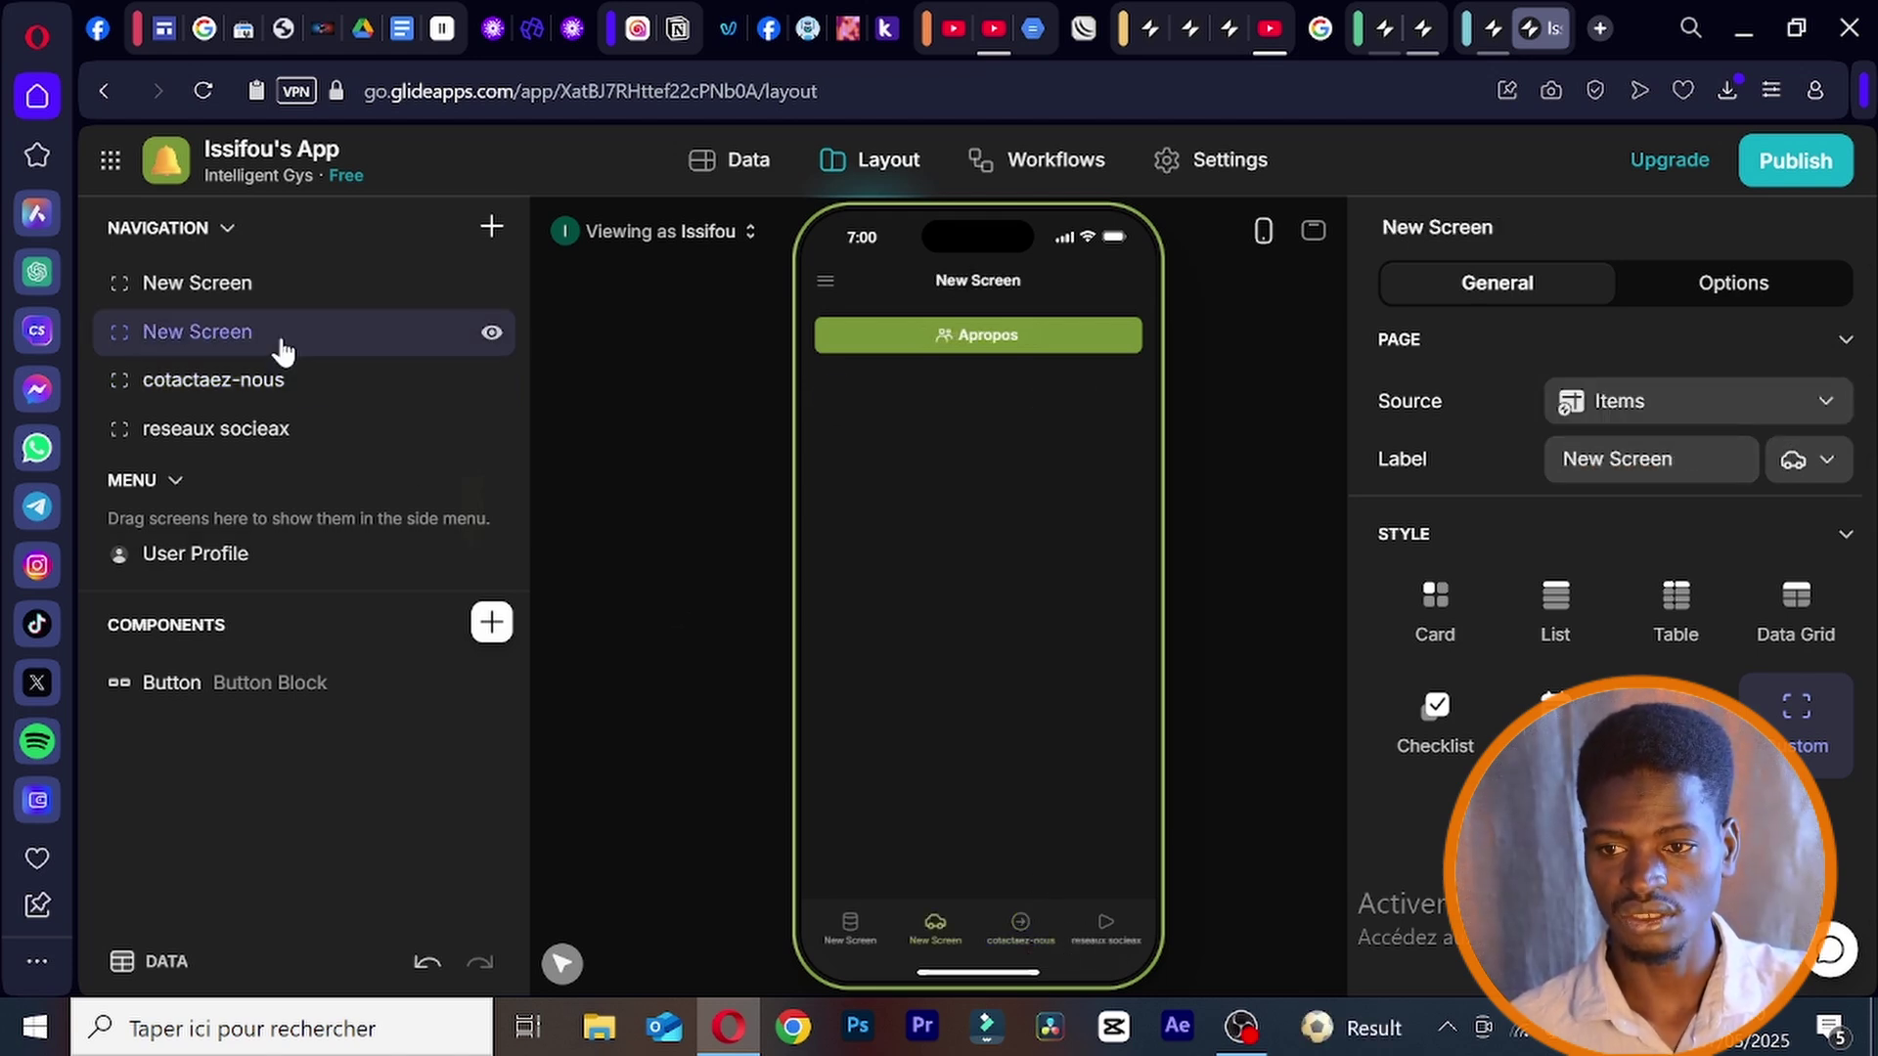
click(1653, 459)
key(ctrl+a)
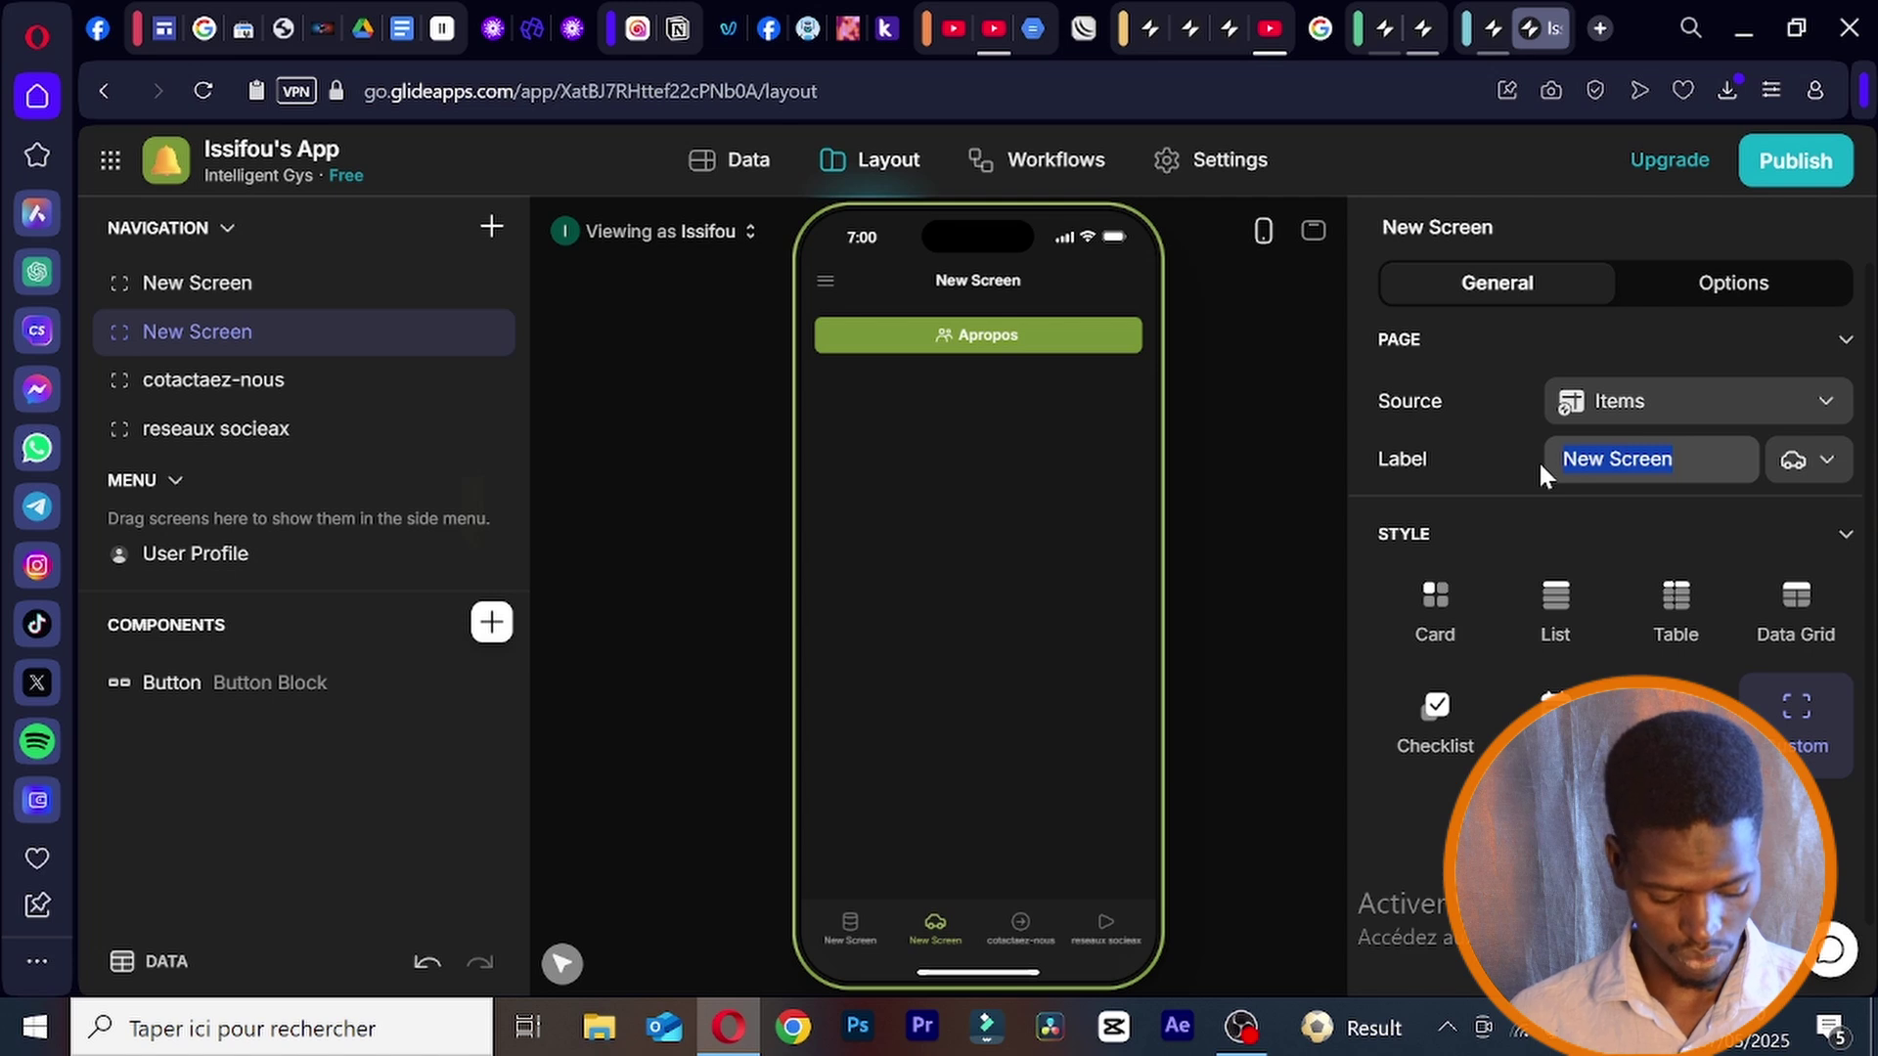
text(A )
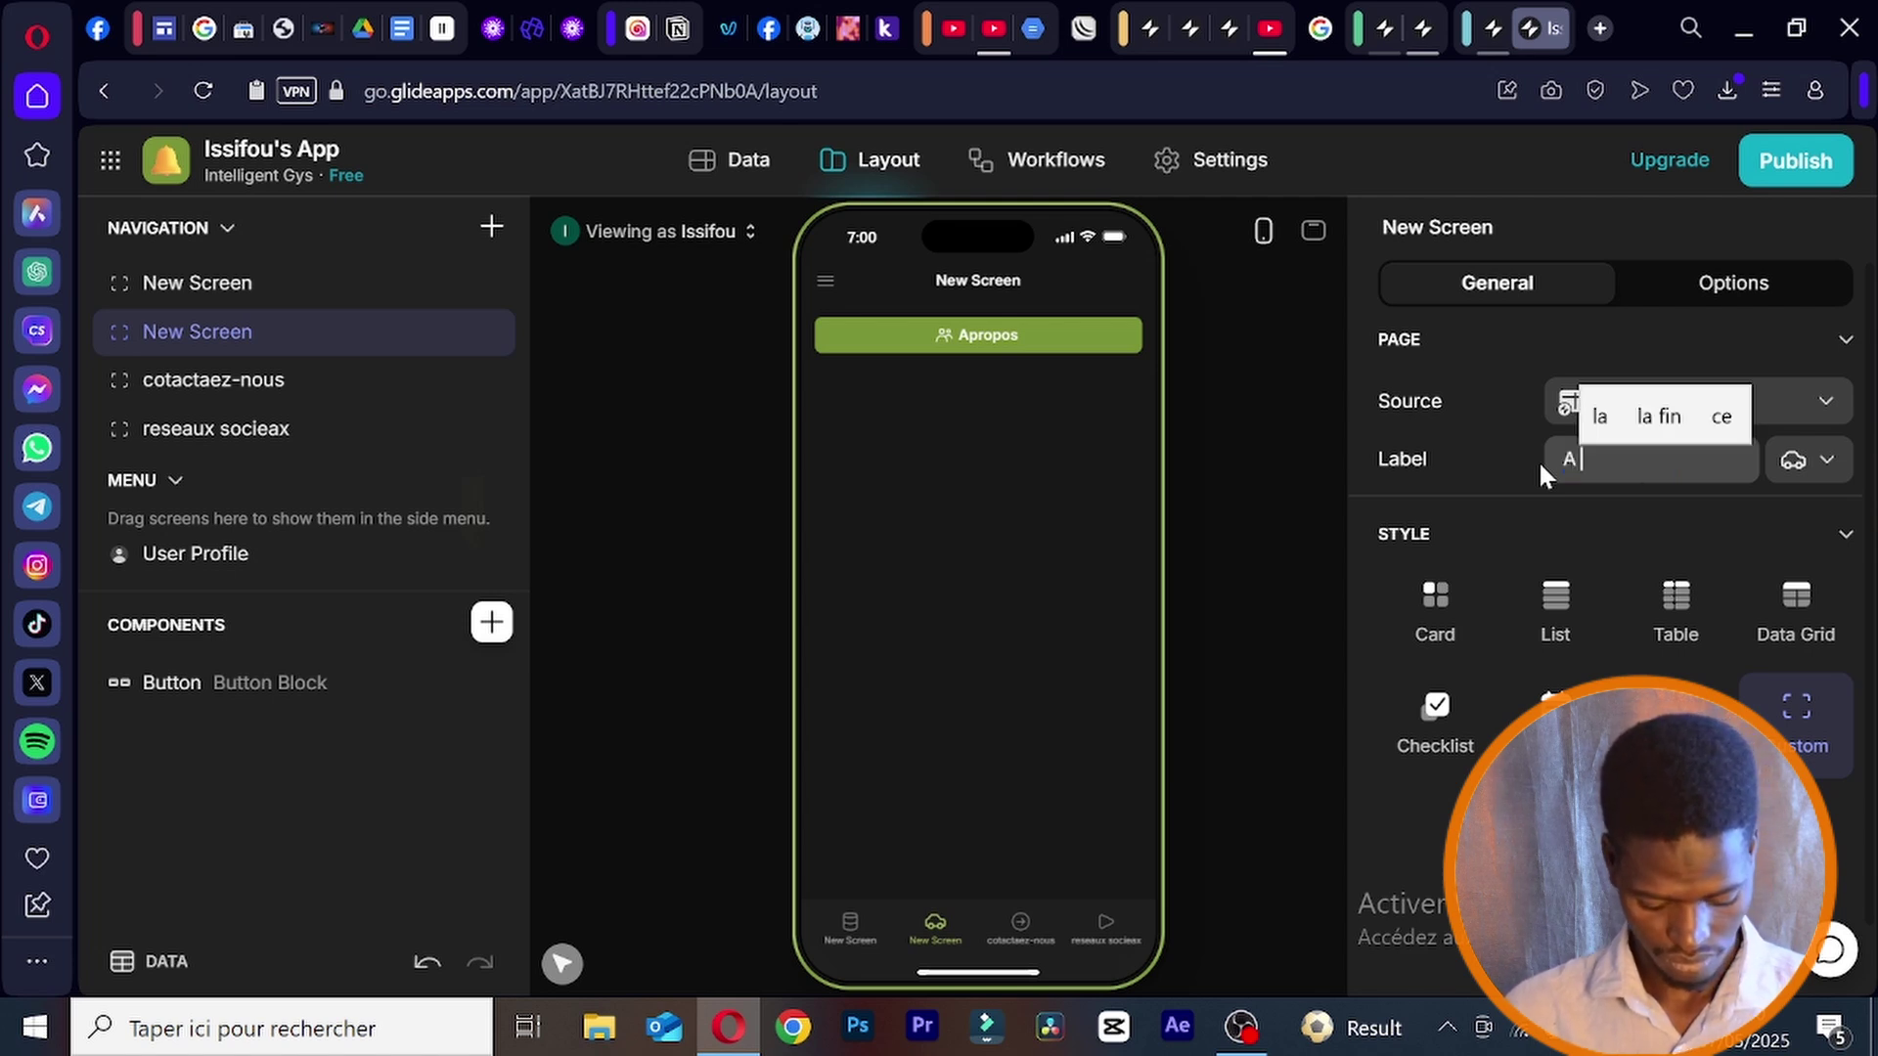
text(propos)
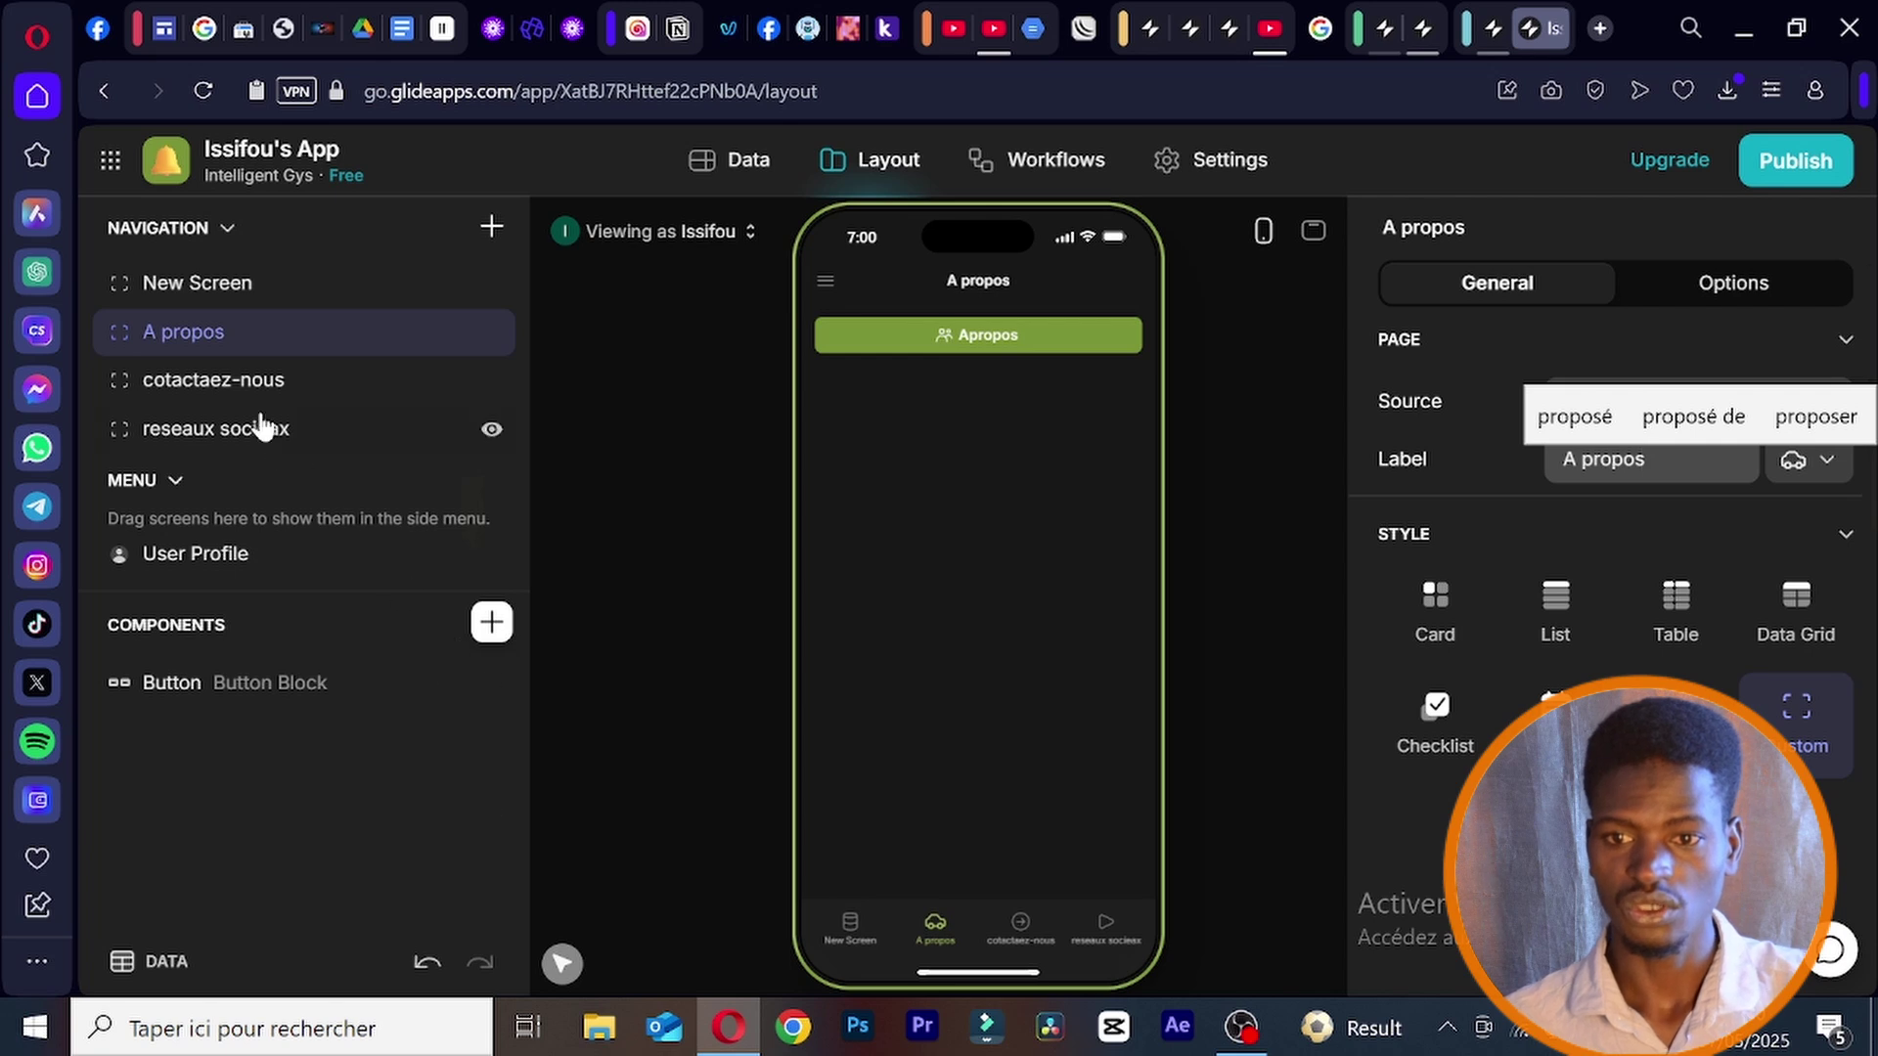
- Label the first screen, which holds the embedded videos, "Youtube" and give it the framed play icon
click(290, 305)
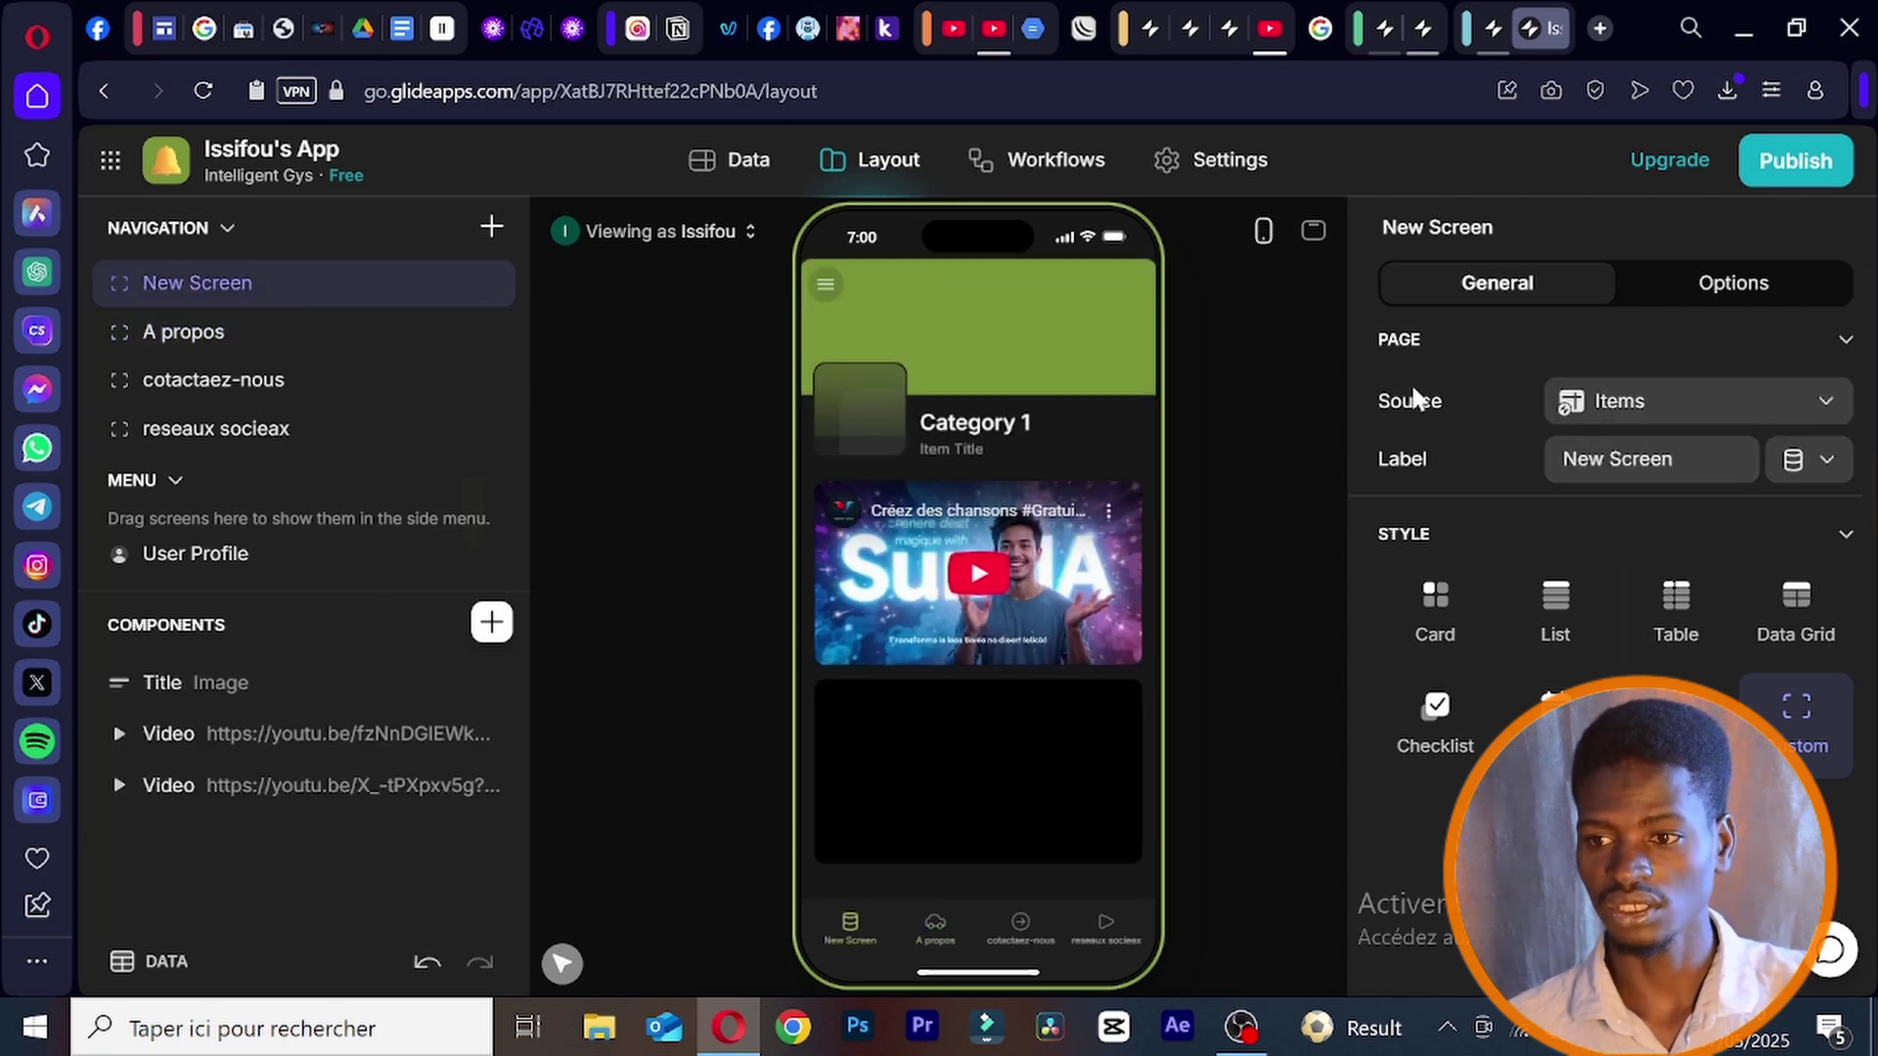
click(1399, 462)
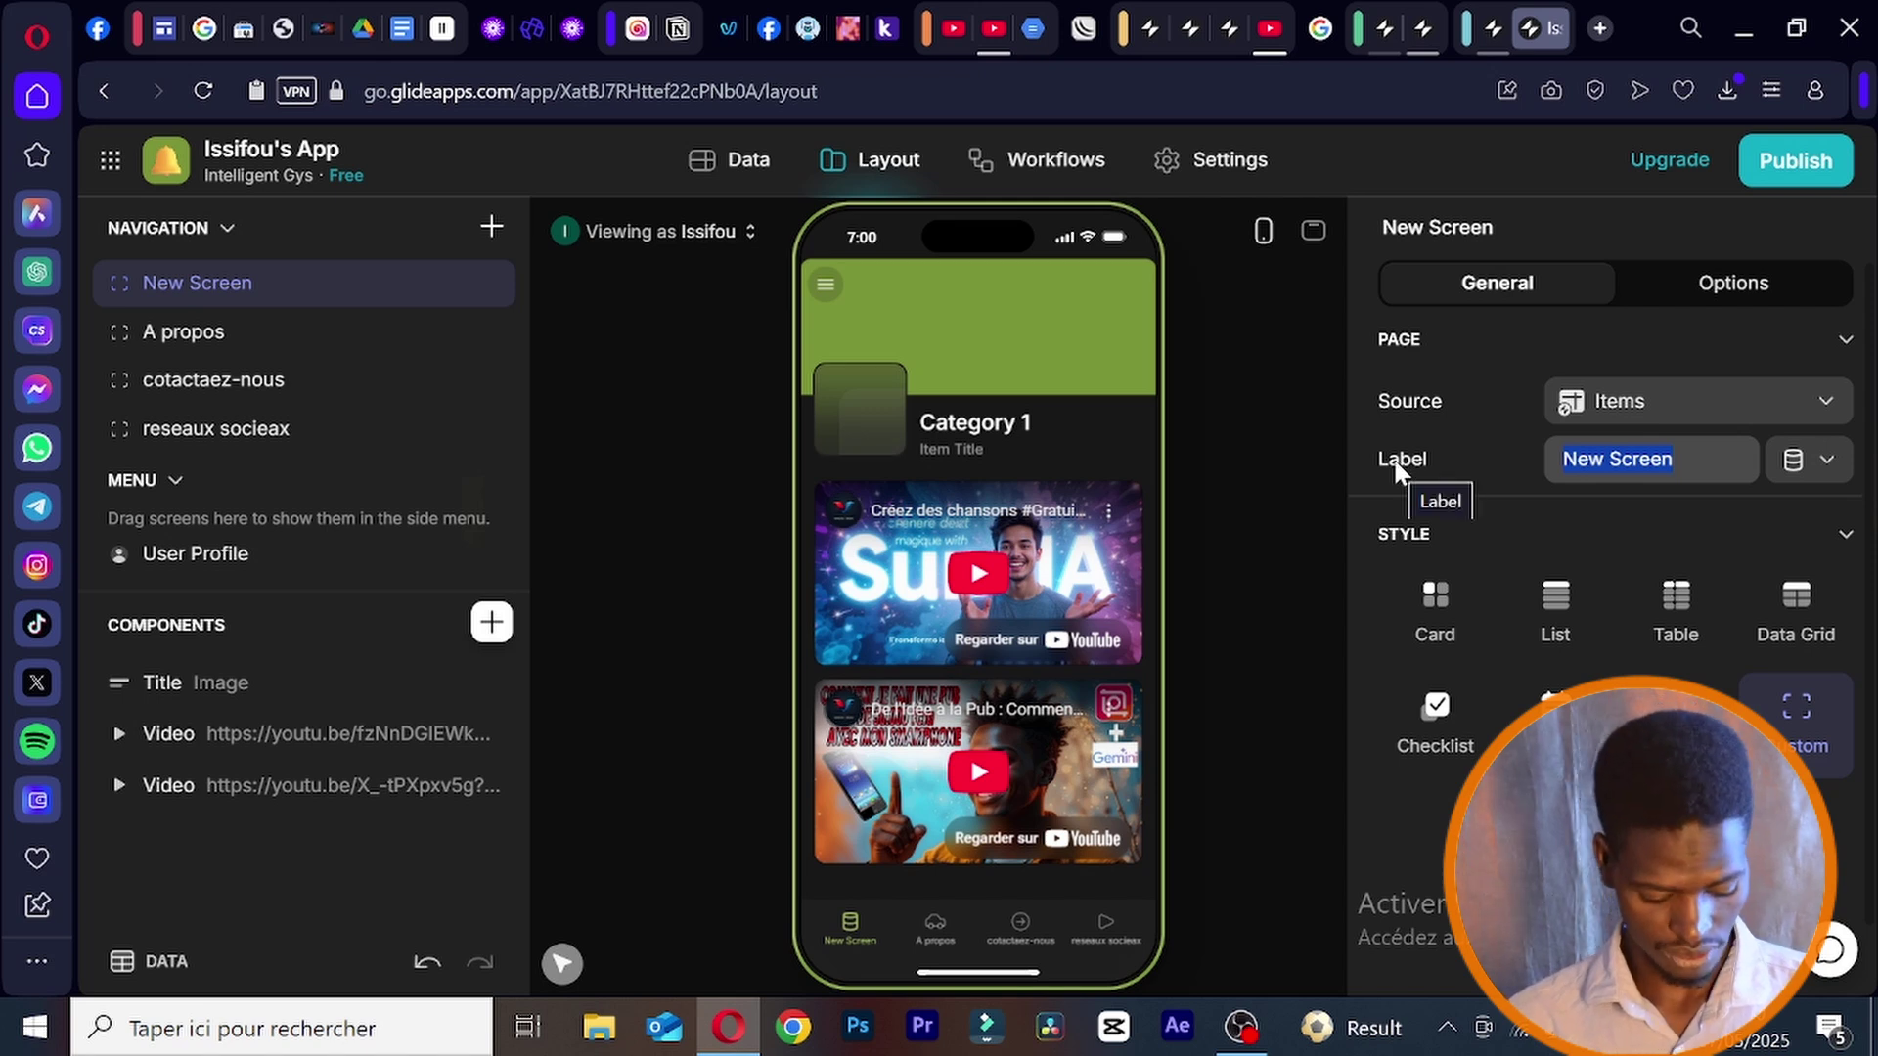
text(Yo)
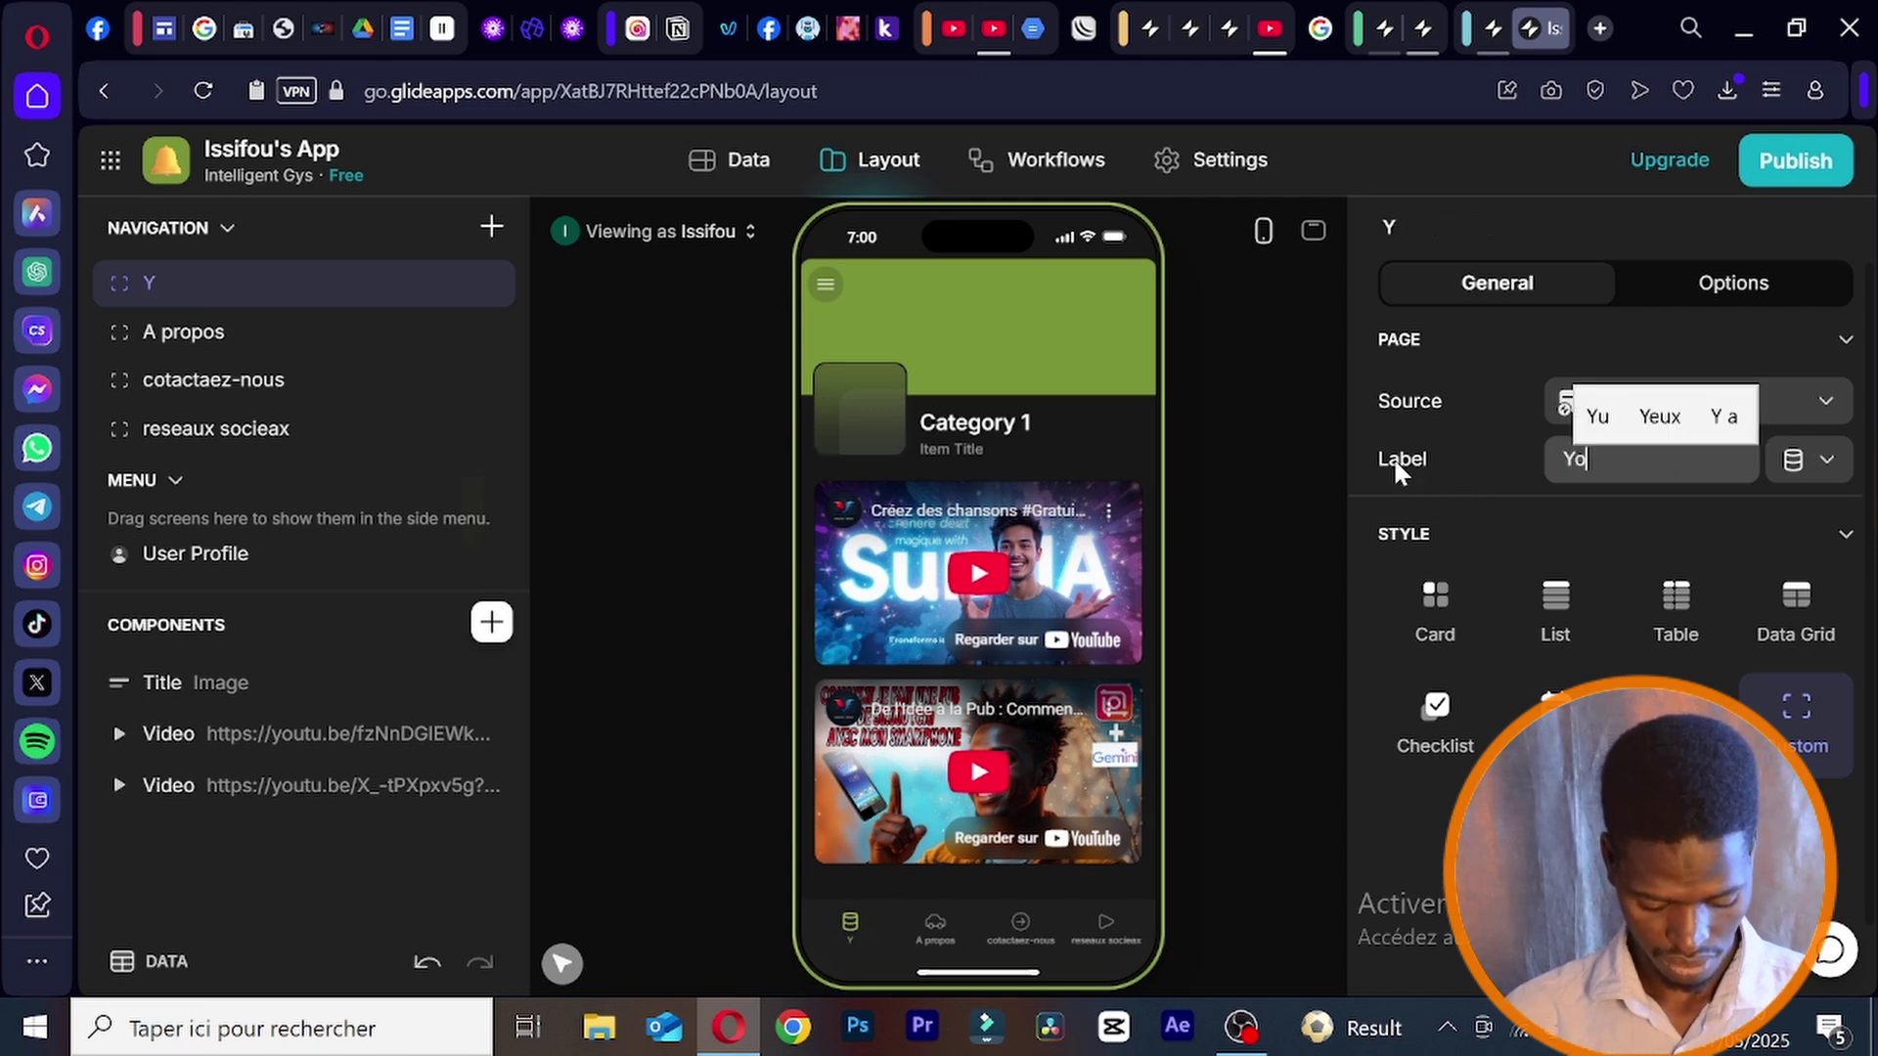
text(utube)
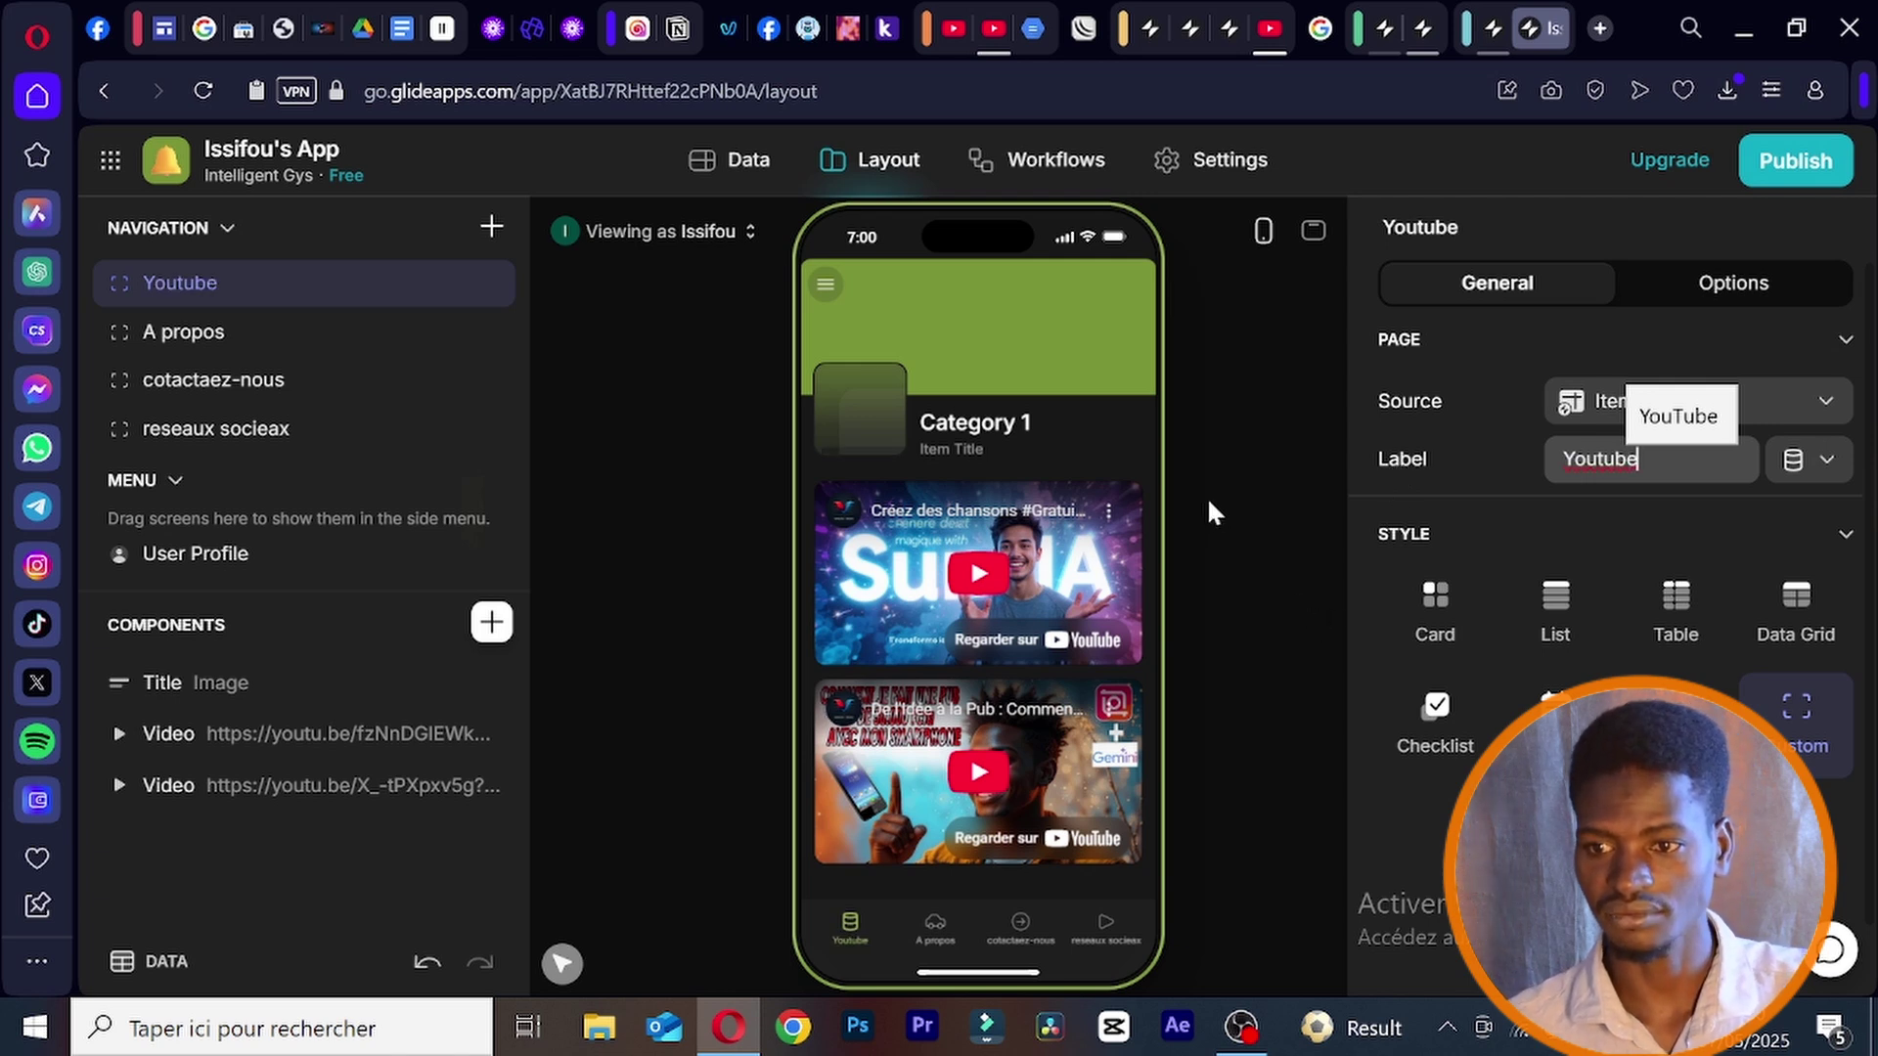
click(1462, 476)
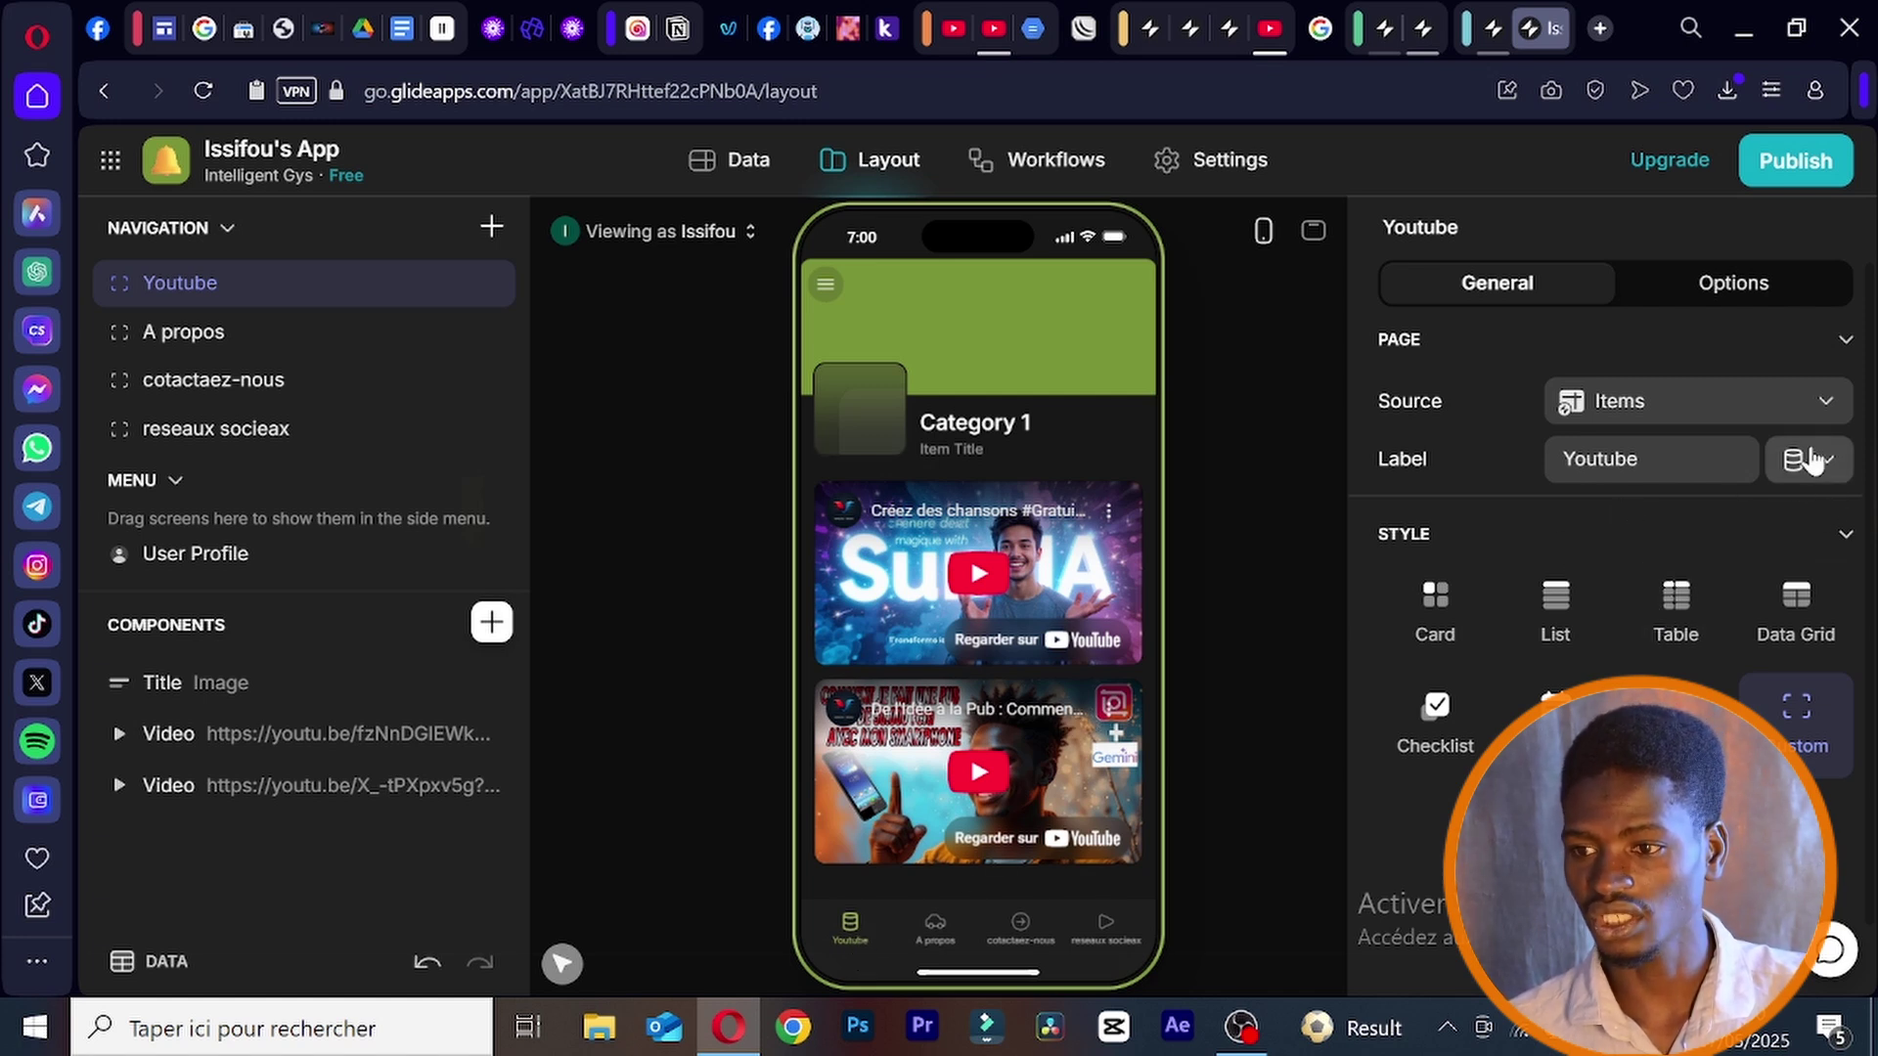
click(1838, 460)
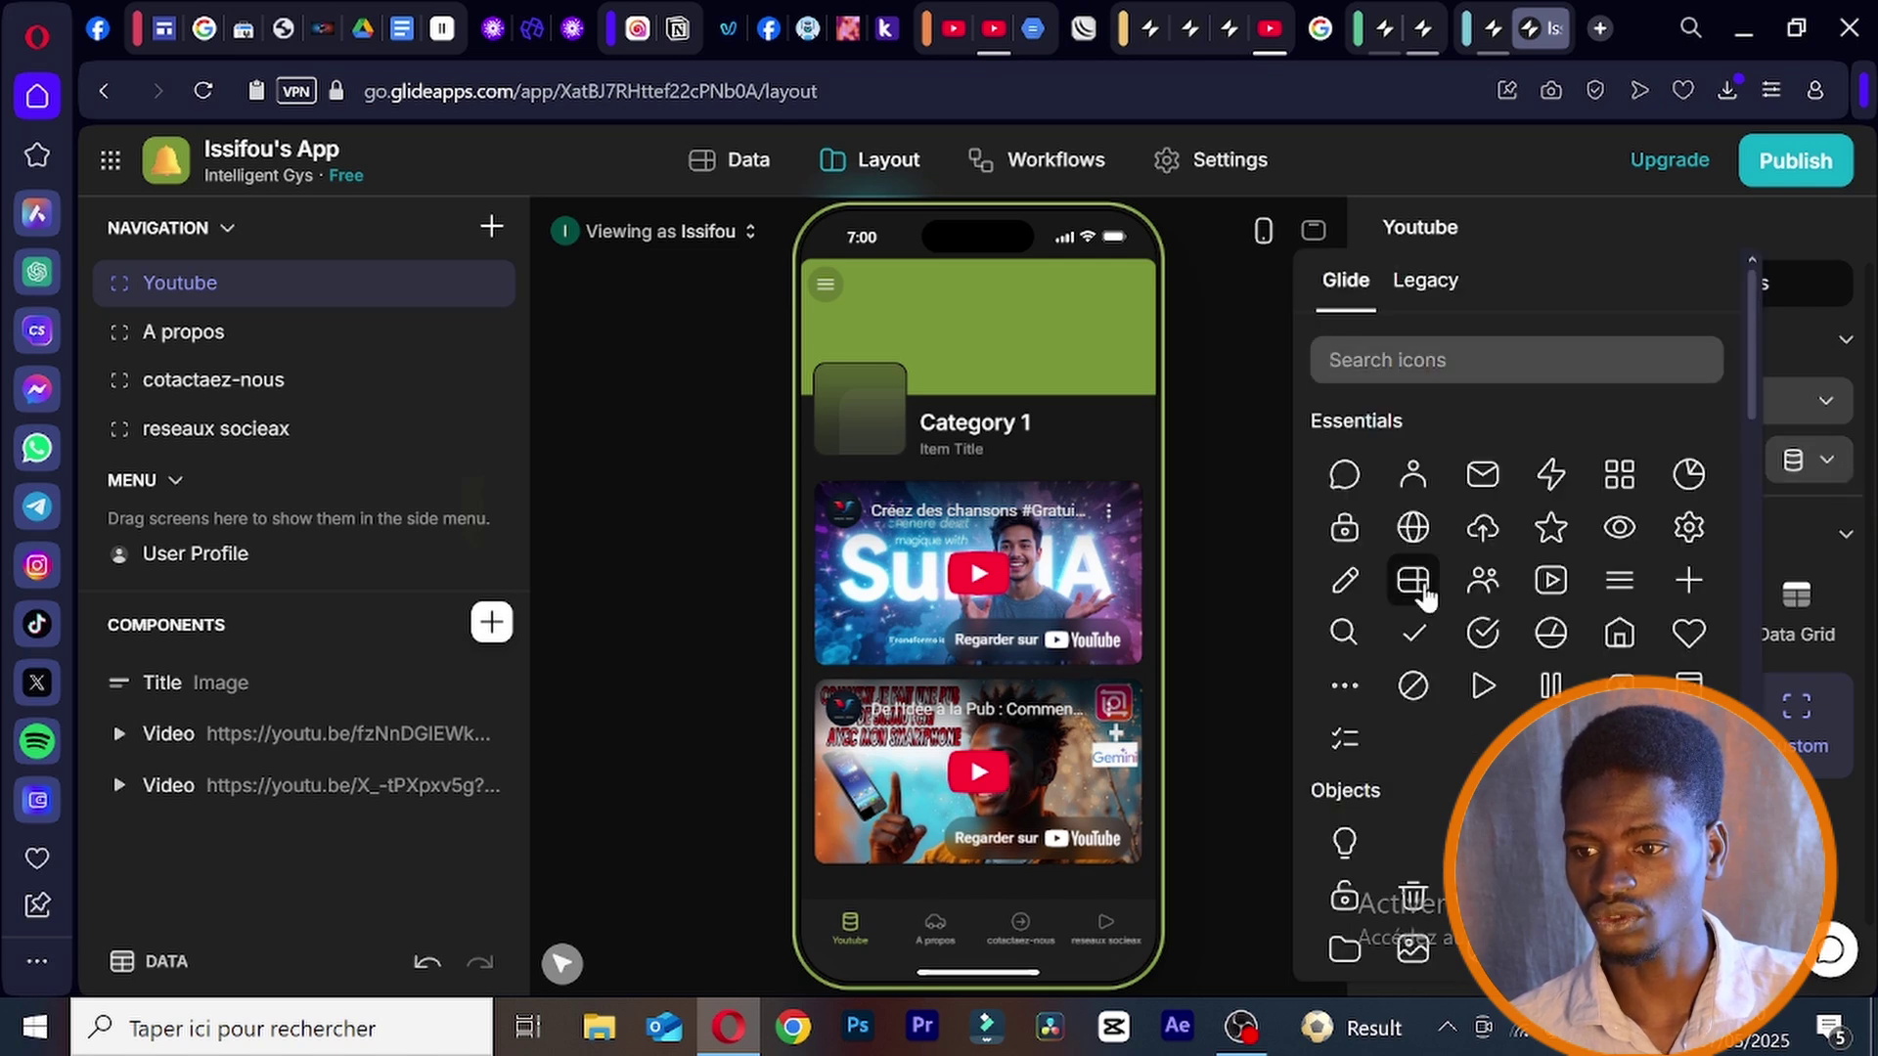
click(1562, 599)
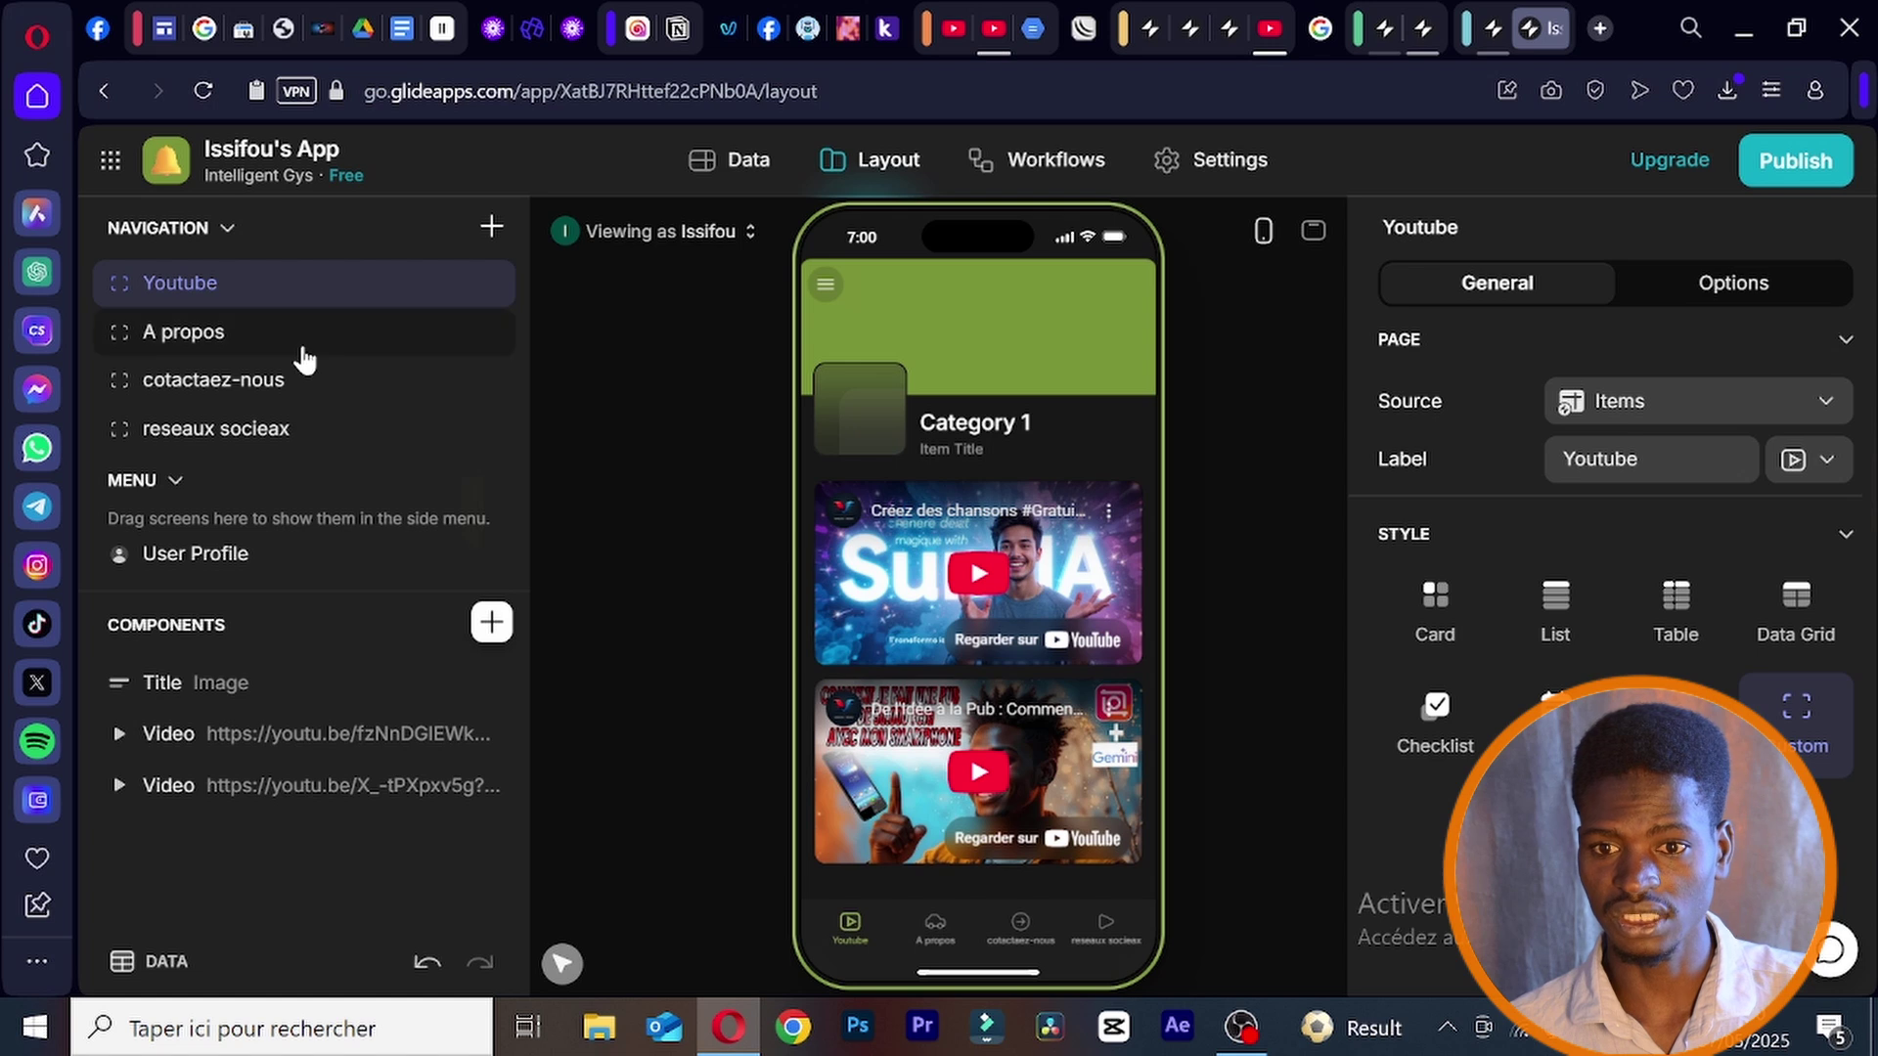
- Replace the A propos screen's car icon with the group-of-people icon
click(225, 333)
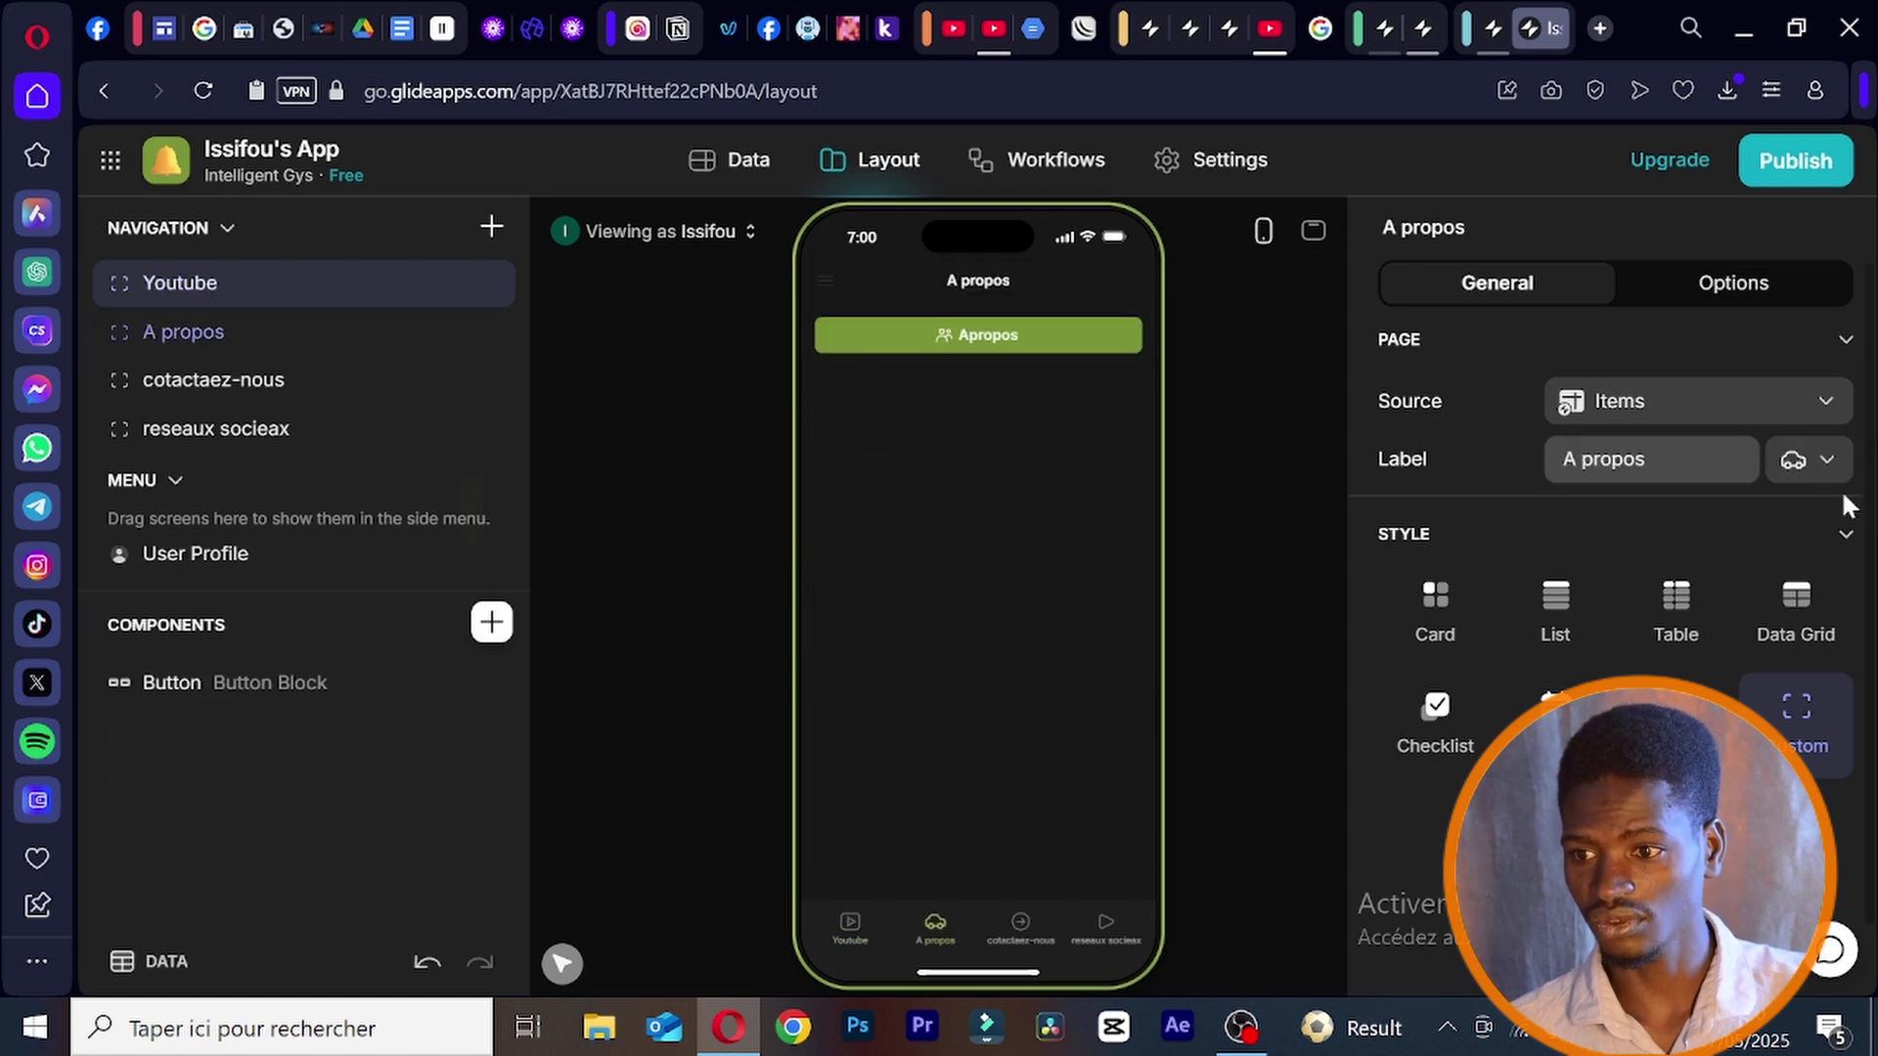
click(1824, 467)
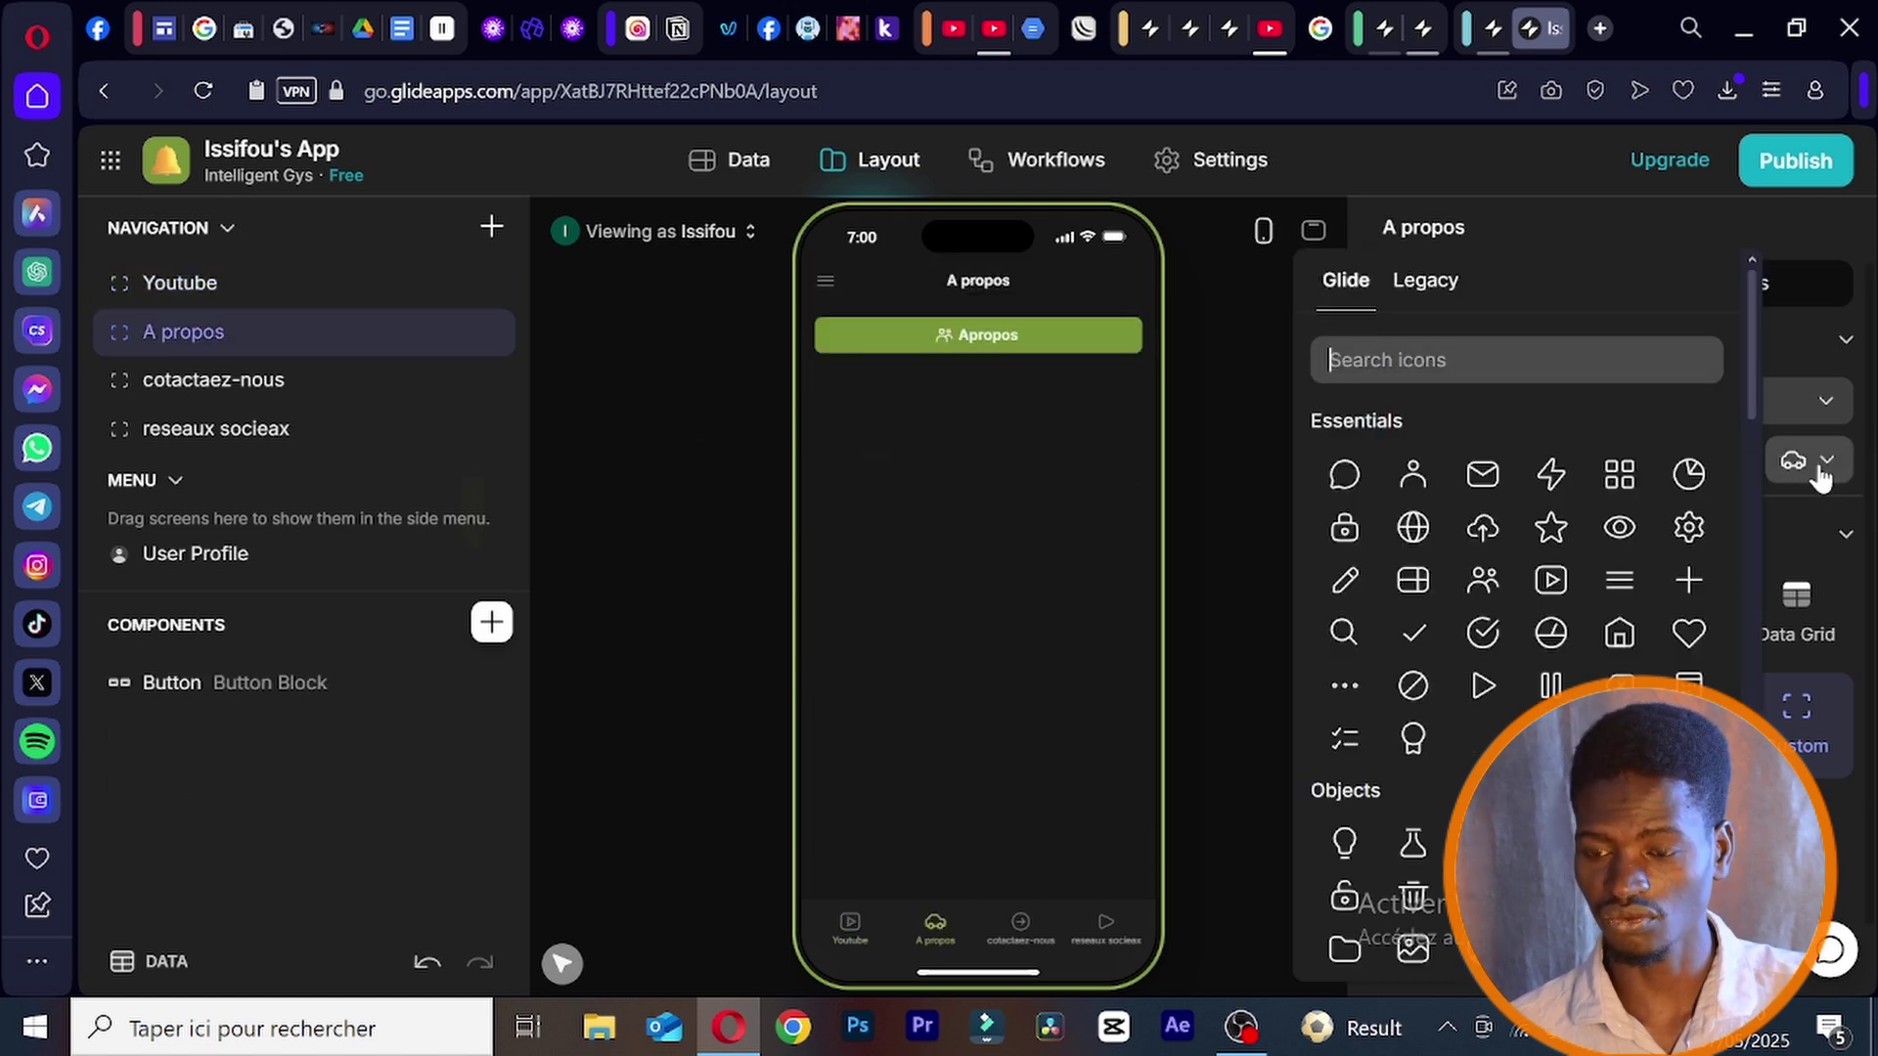
click(1483, 581)
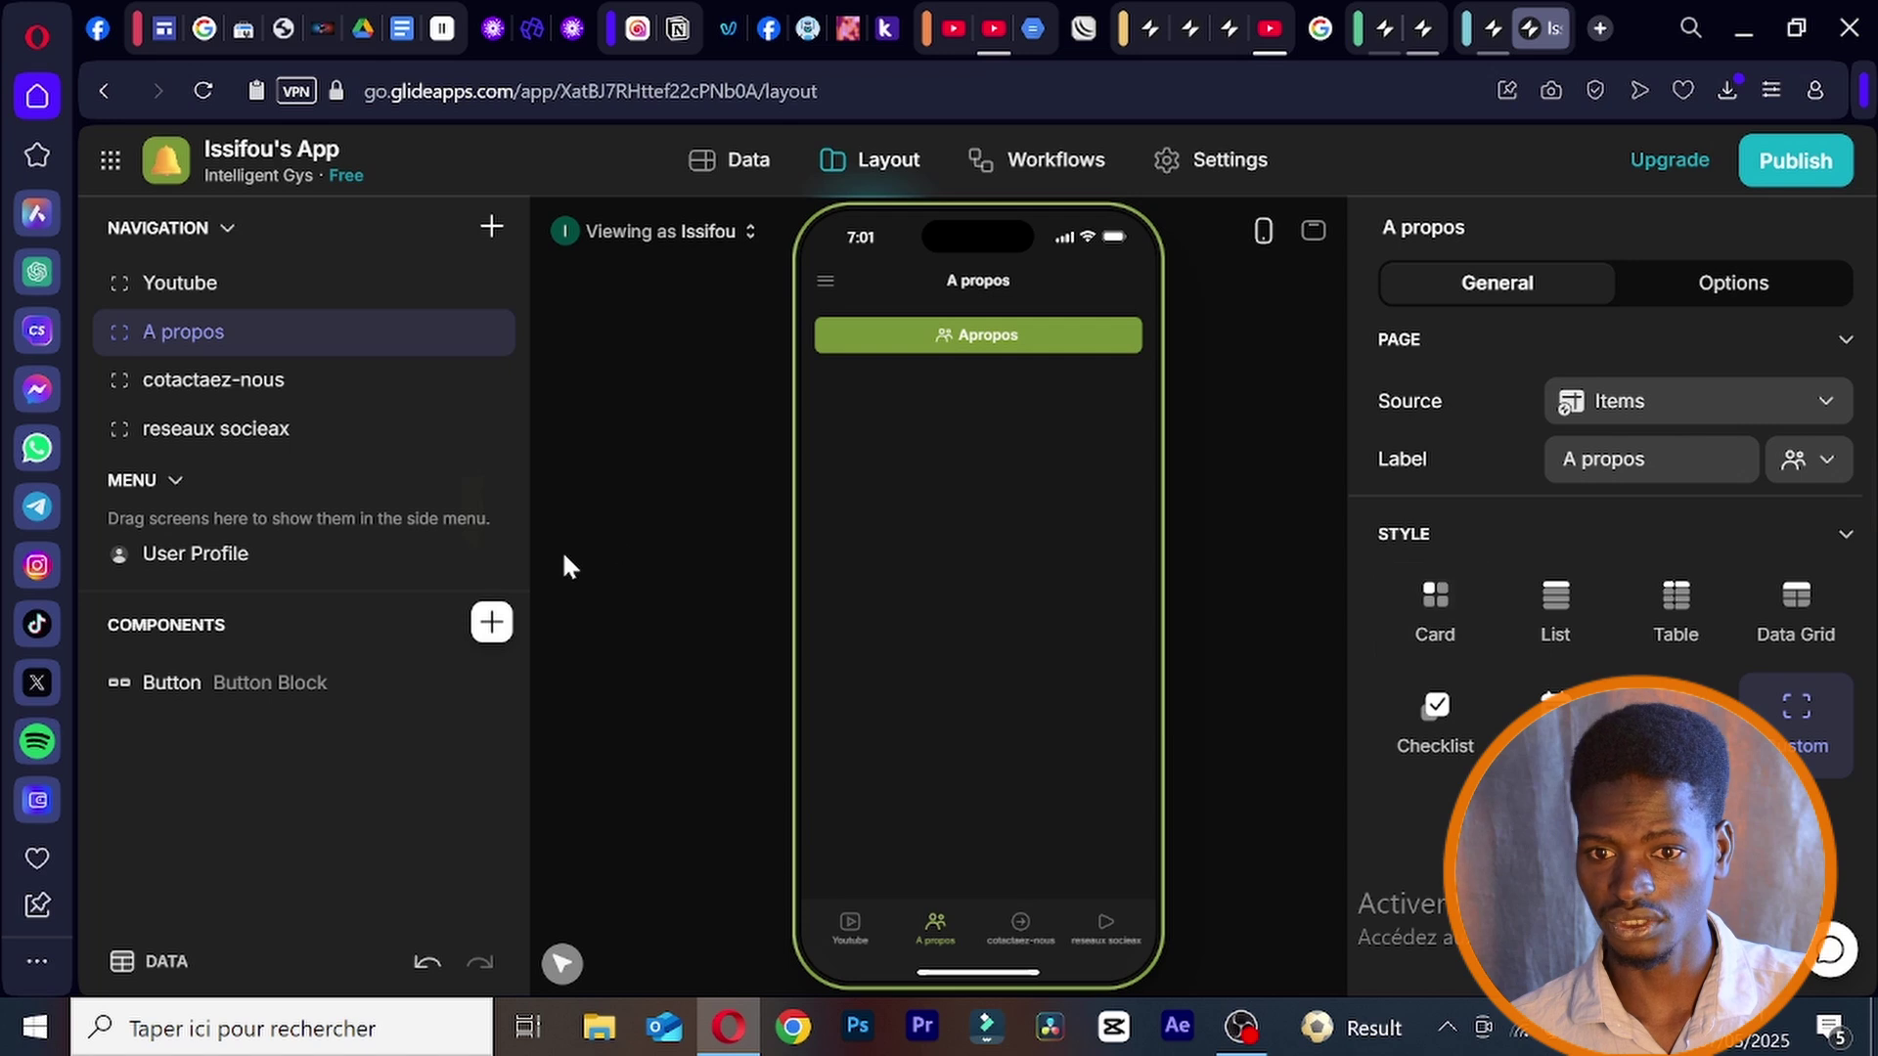
- Give the cotactaez-nous screen the speech bubble icon
click(279, 401)
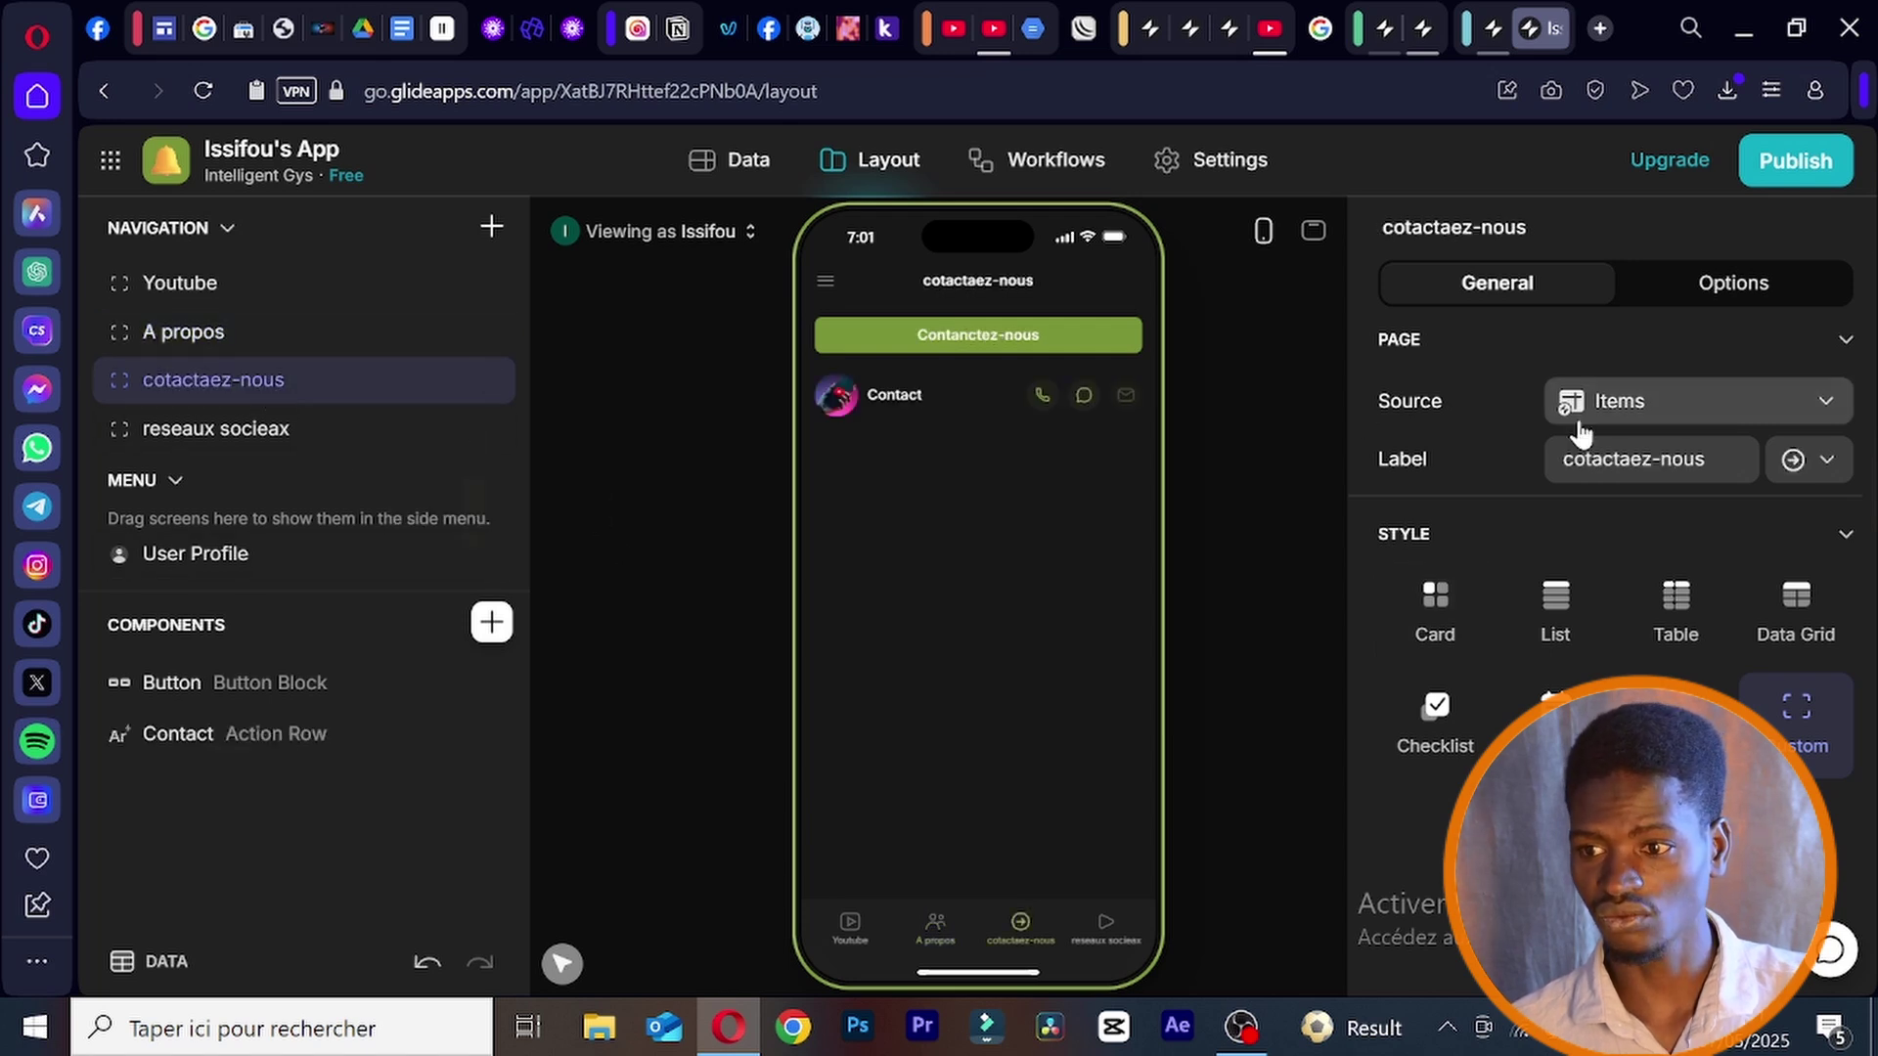
click(1828, 461)
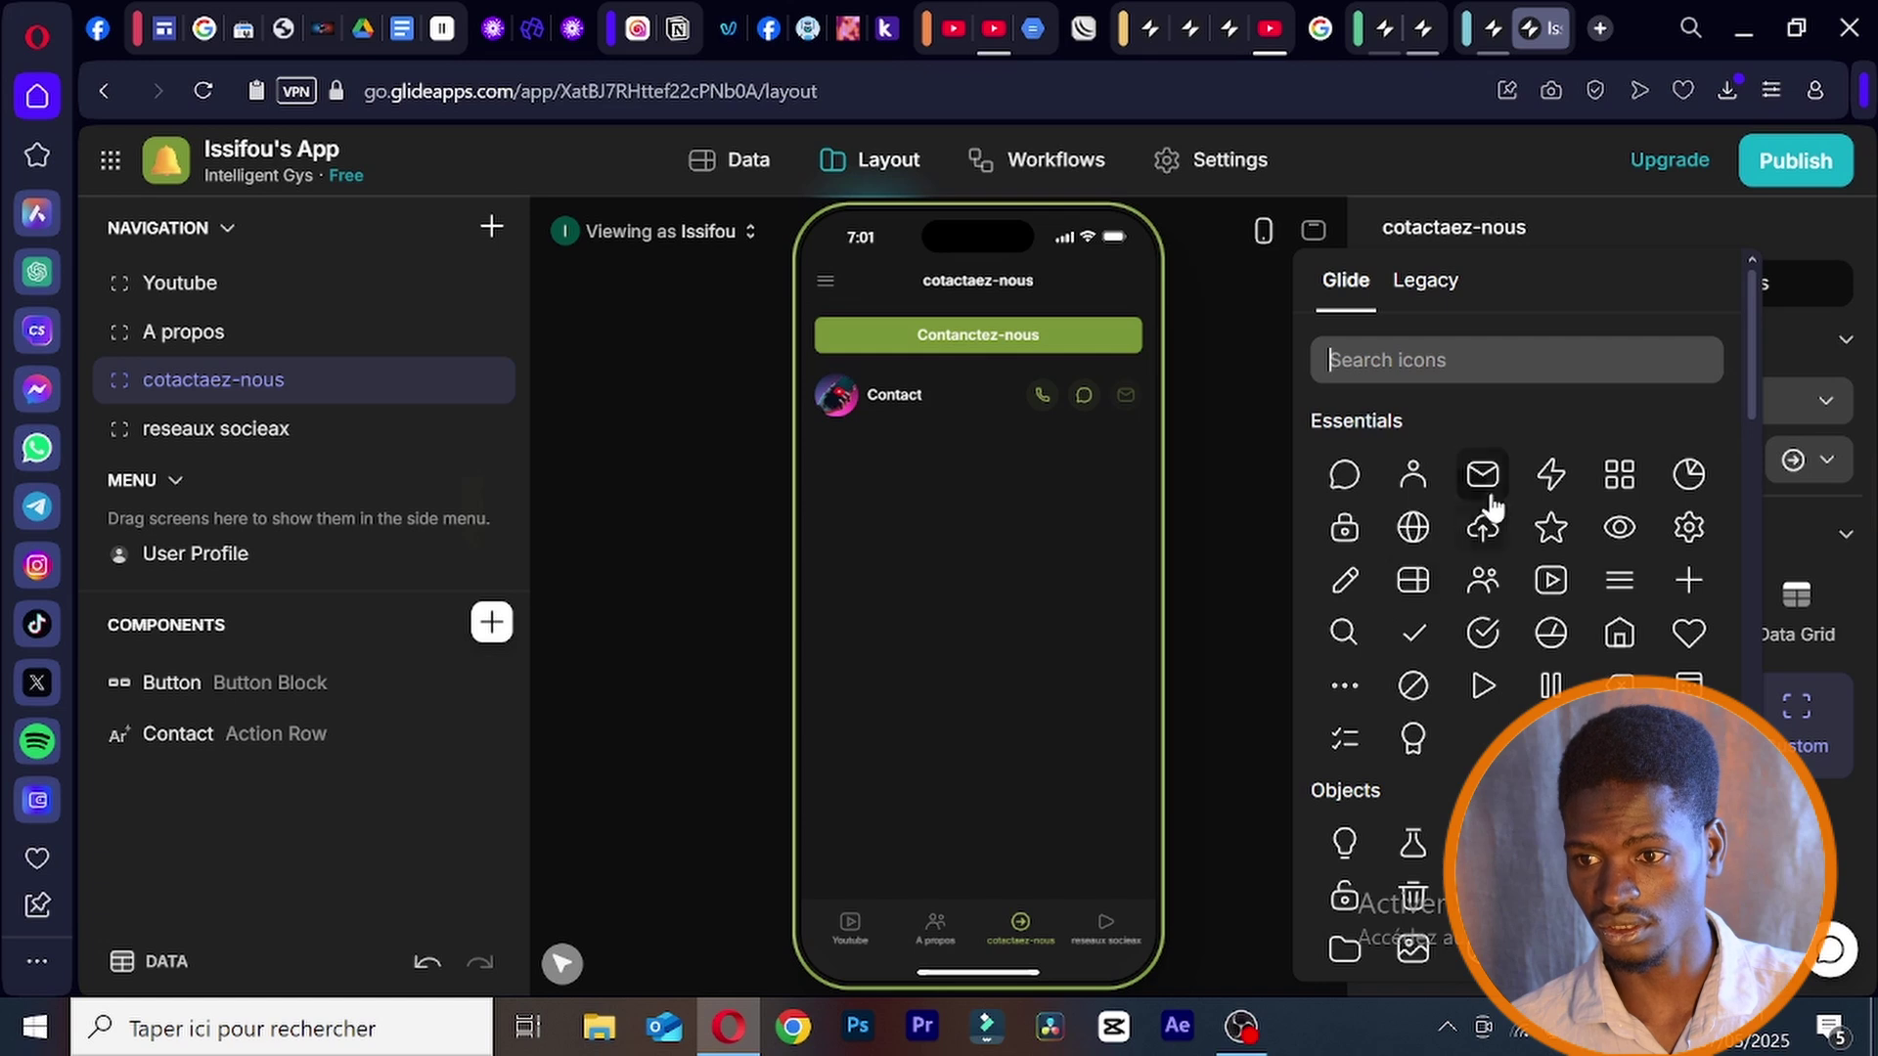
click(1347, 476)
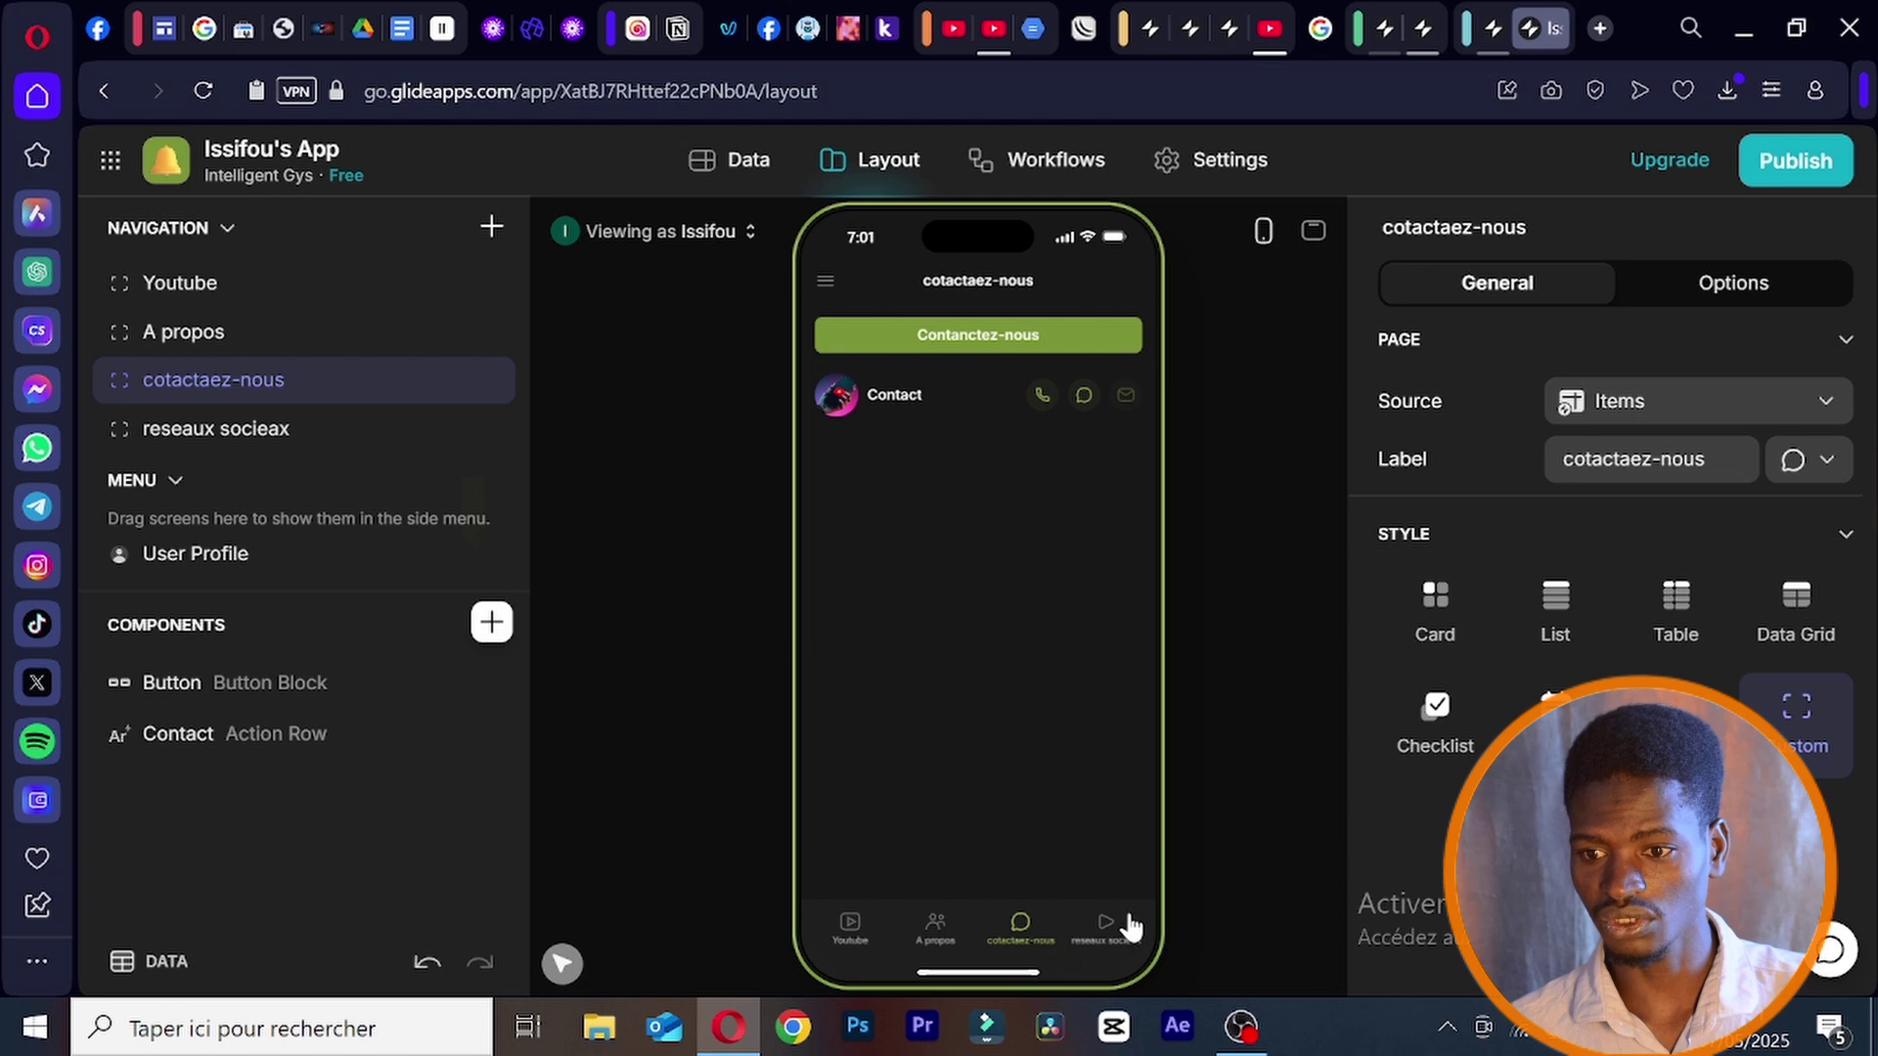
- Try to give the reseaux socieax screen the globe icon
click(1117, 932)
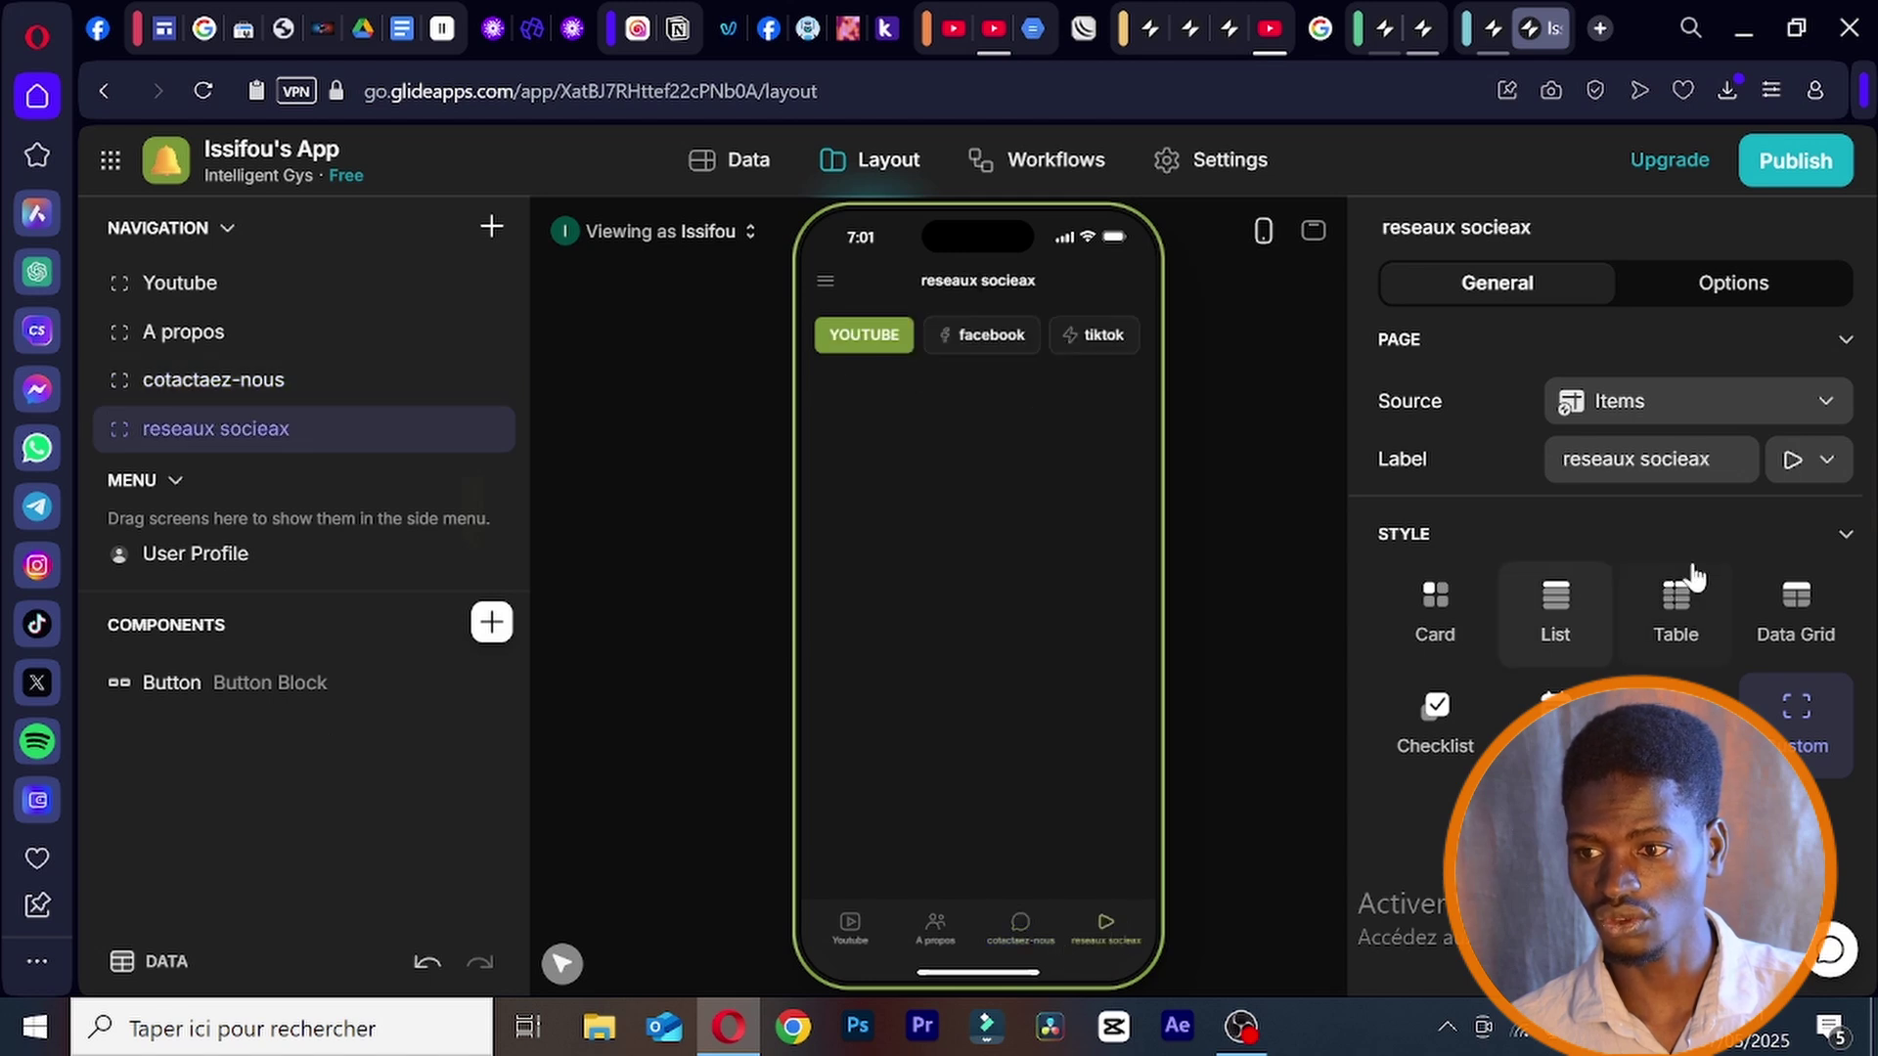
click(1793, 460)
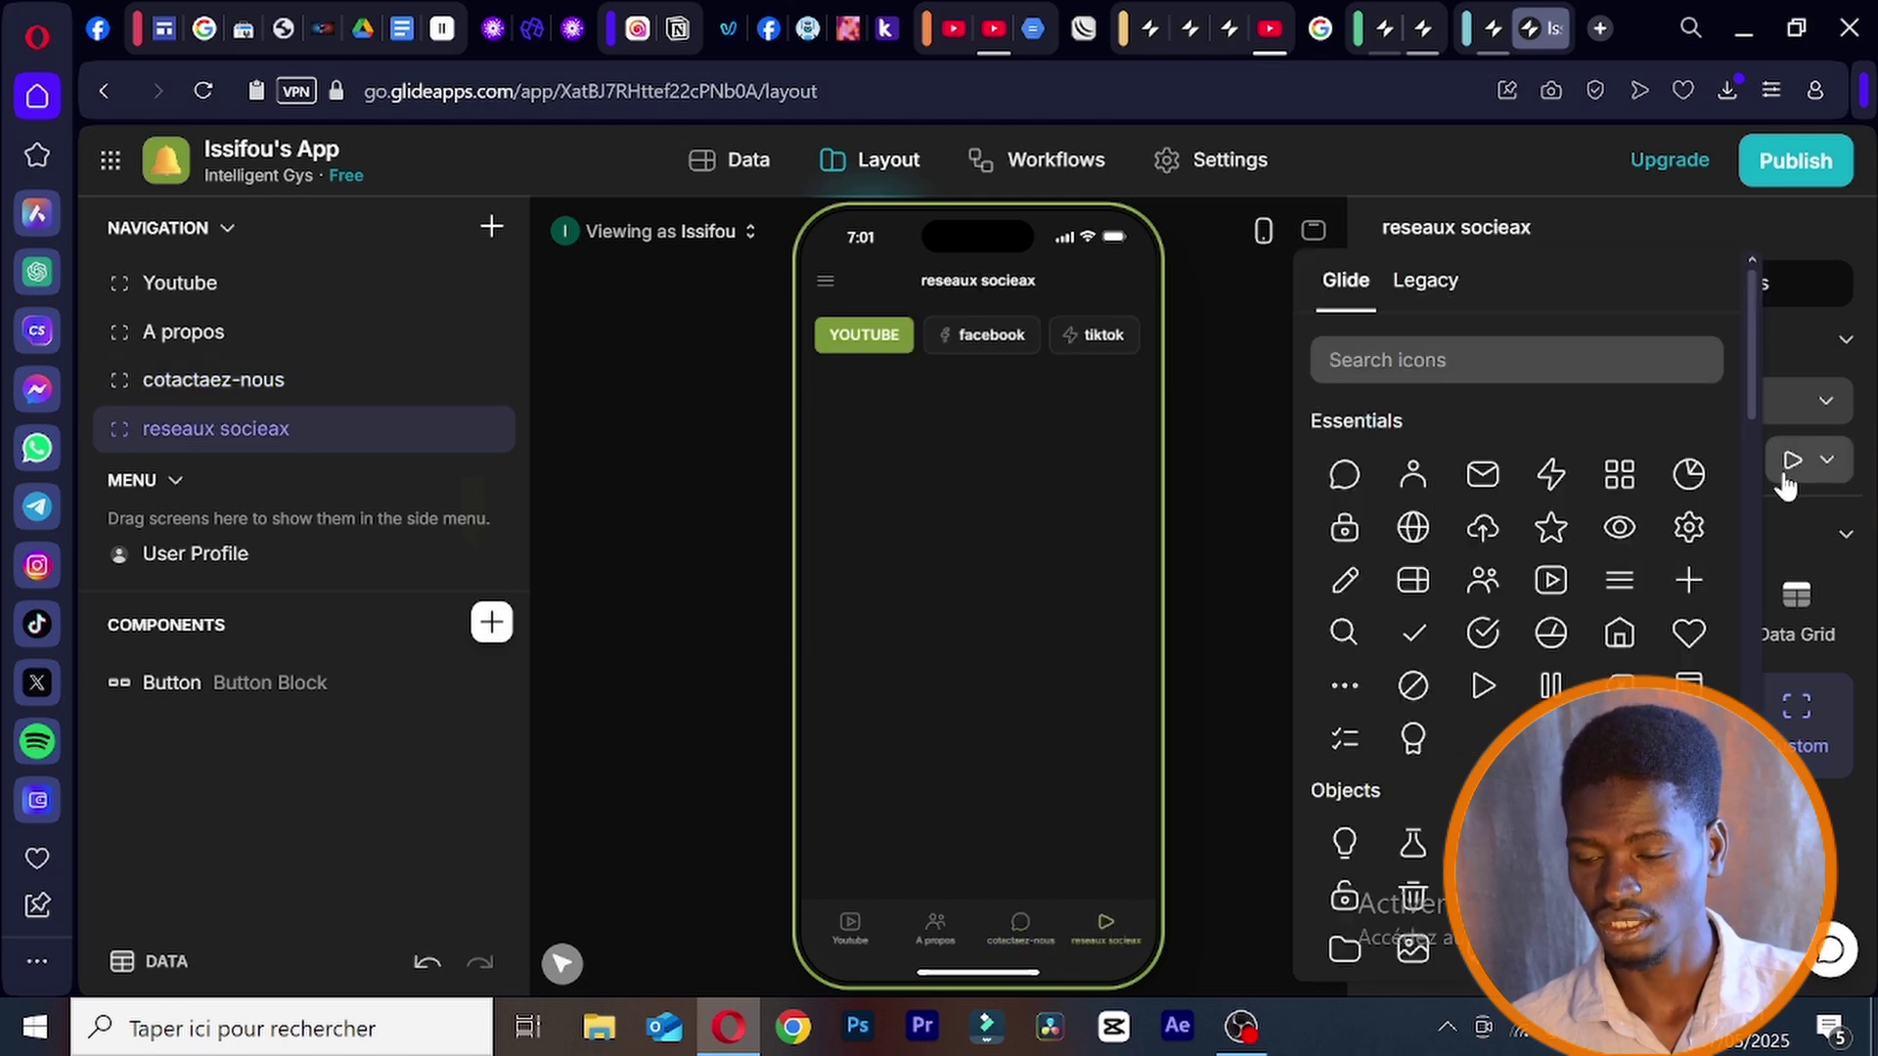
click(1413, 528)
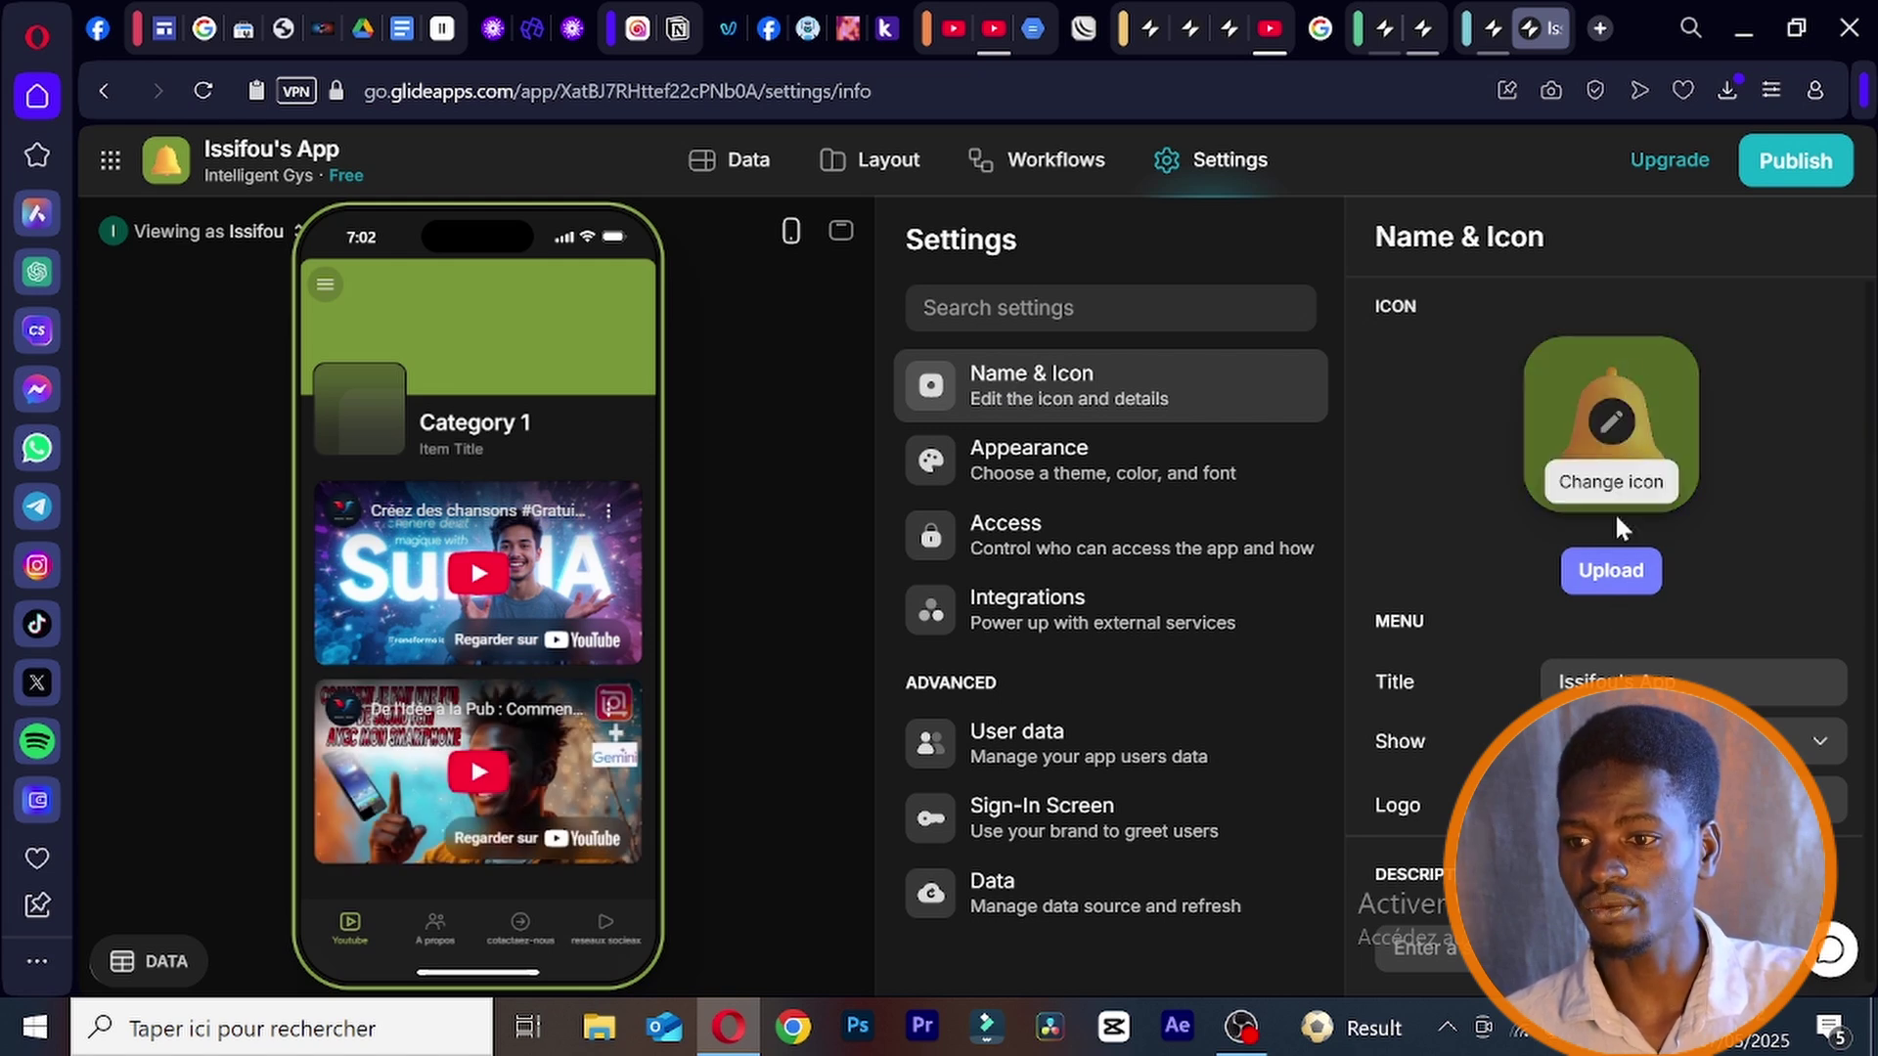
- Upload the picture of the elephant herd as the app's icon in the name and icon settings
click(1607, 575)
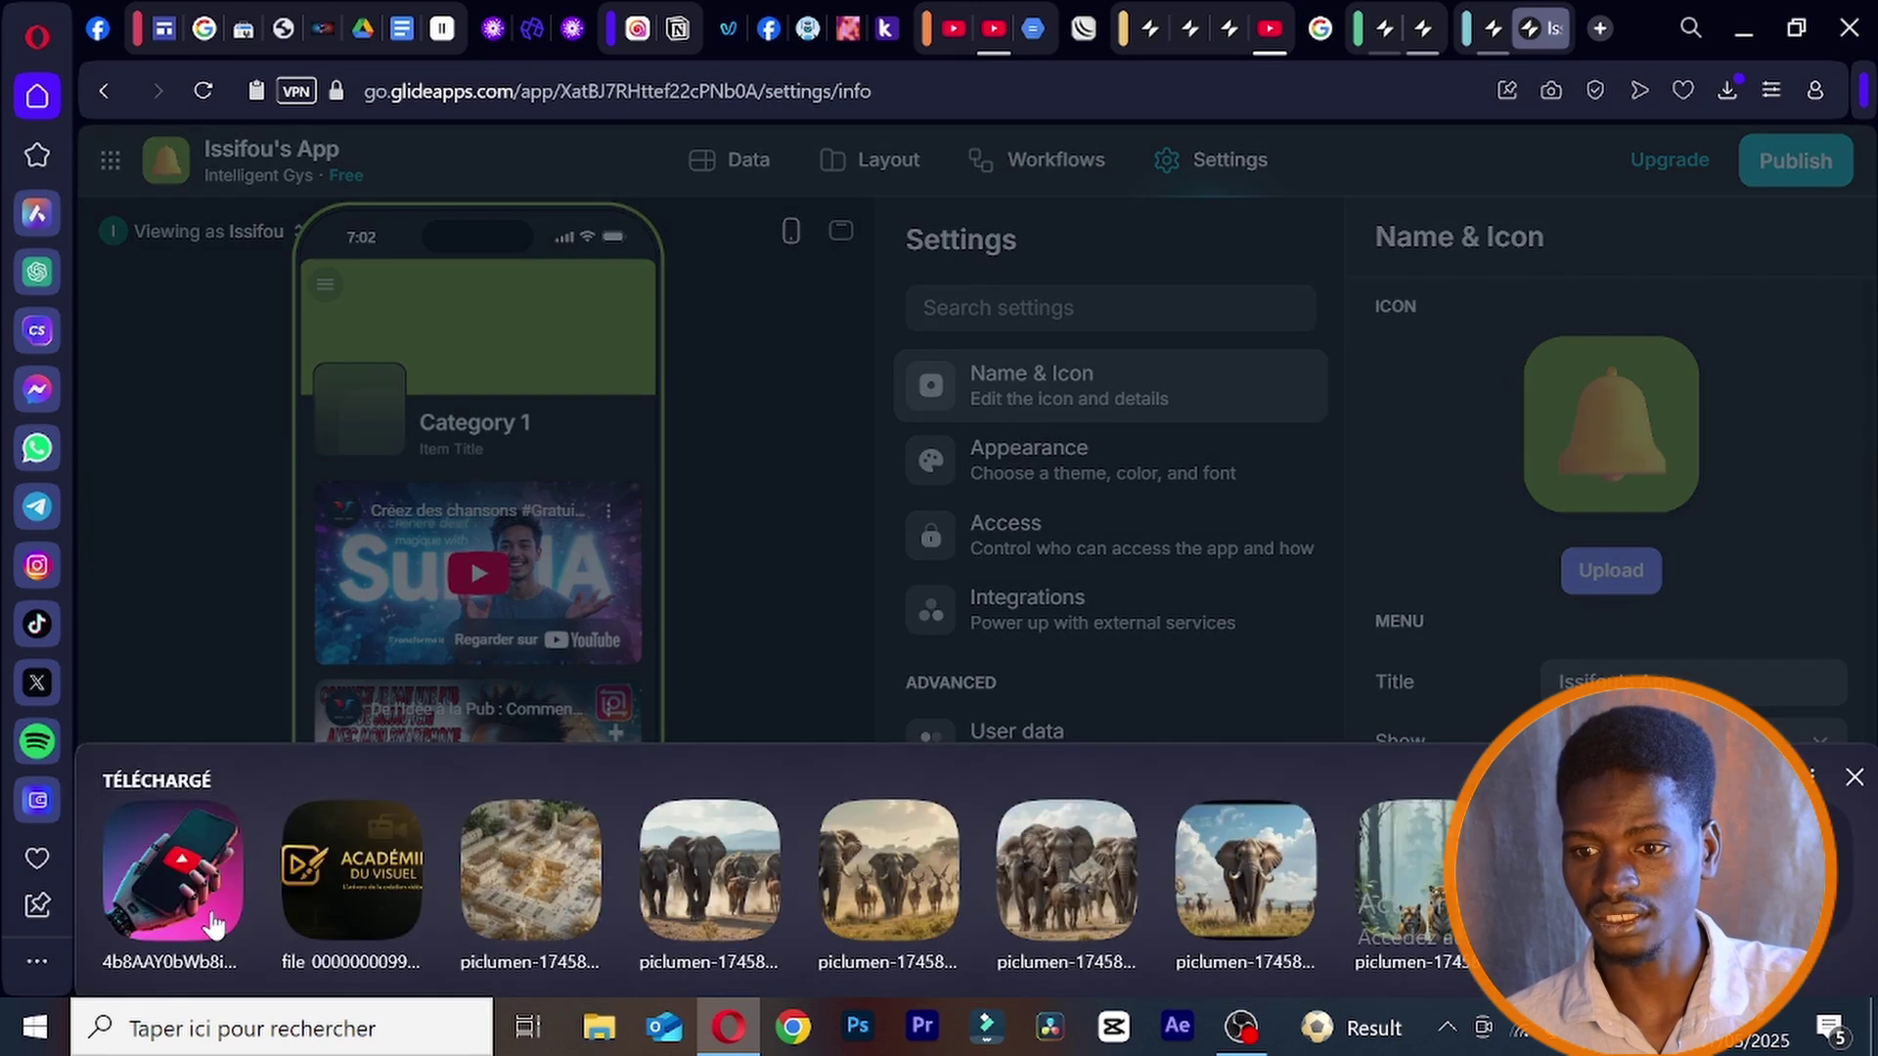
click(1101, 890)
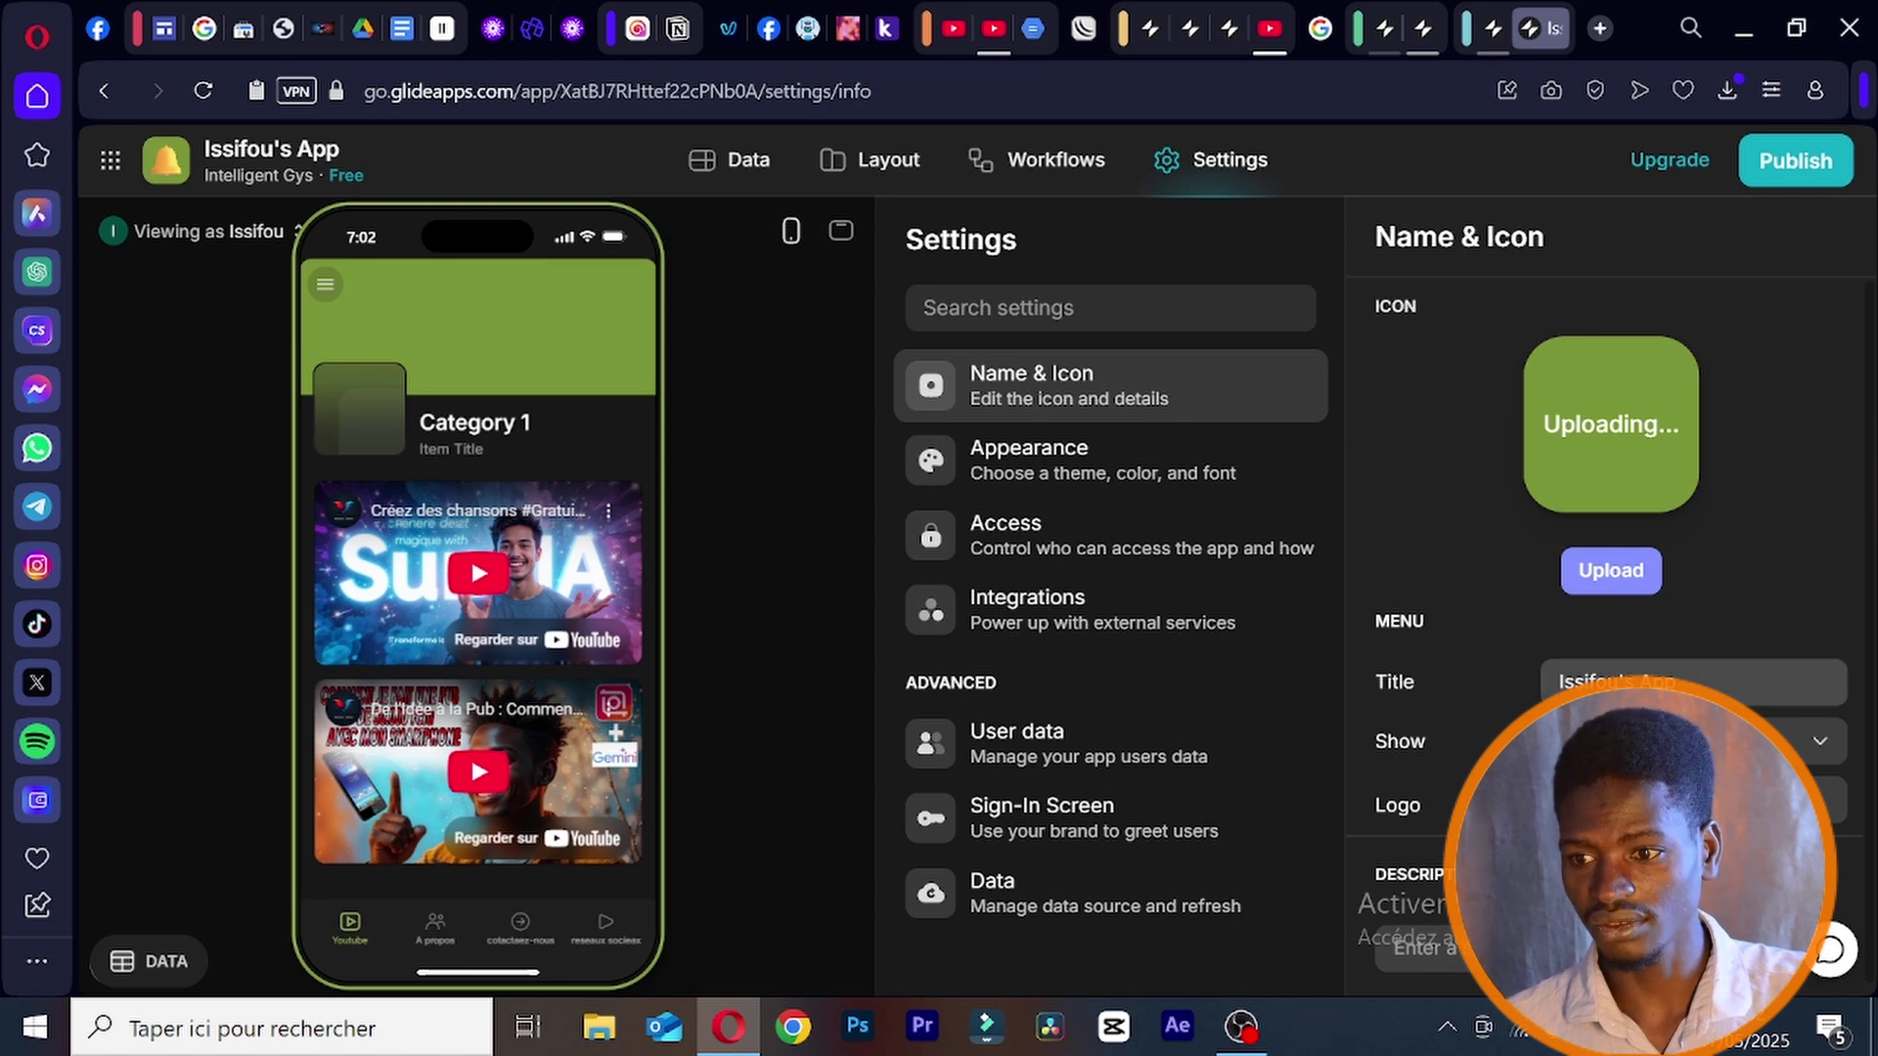
drag(1678, 688, 1596, 688)
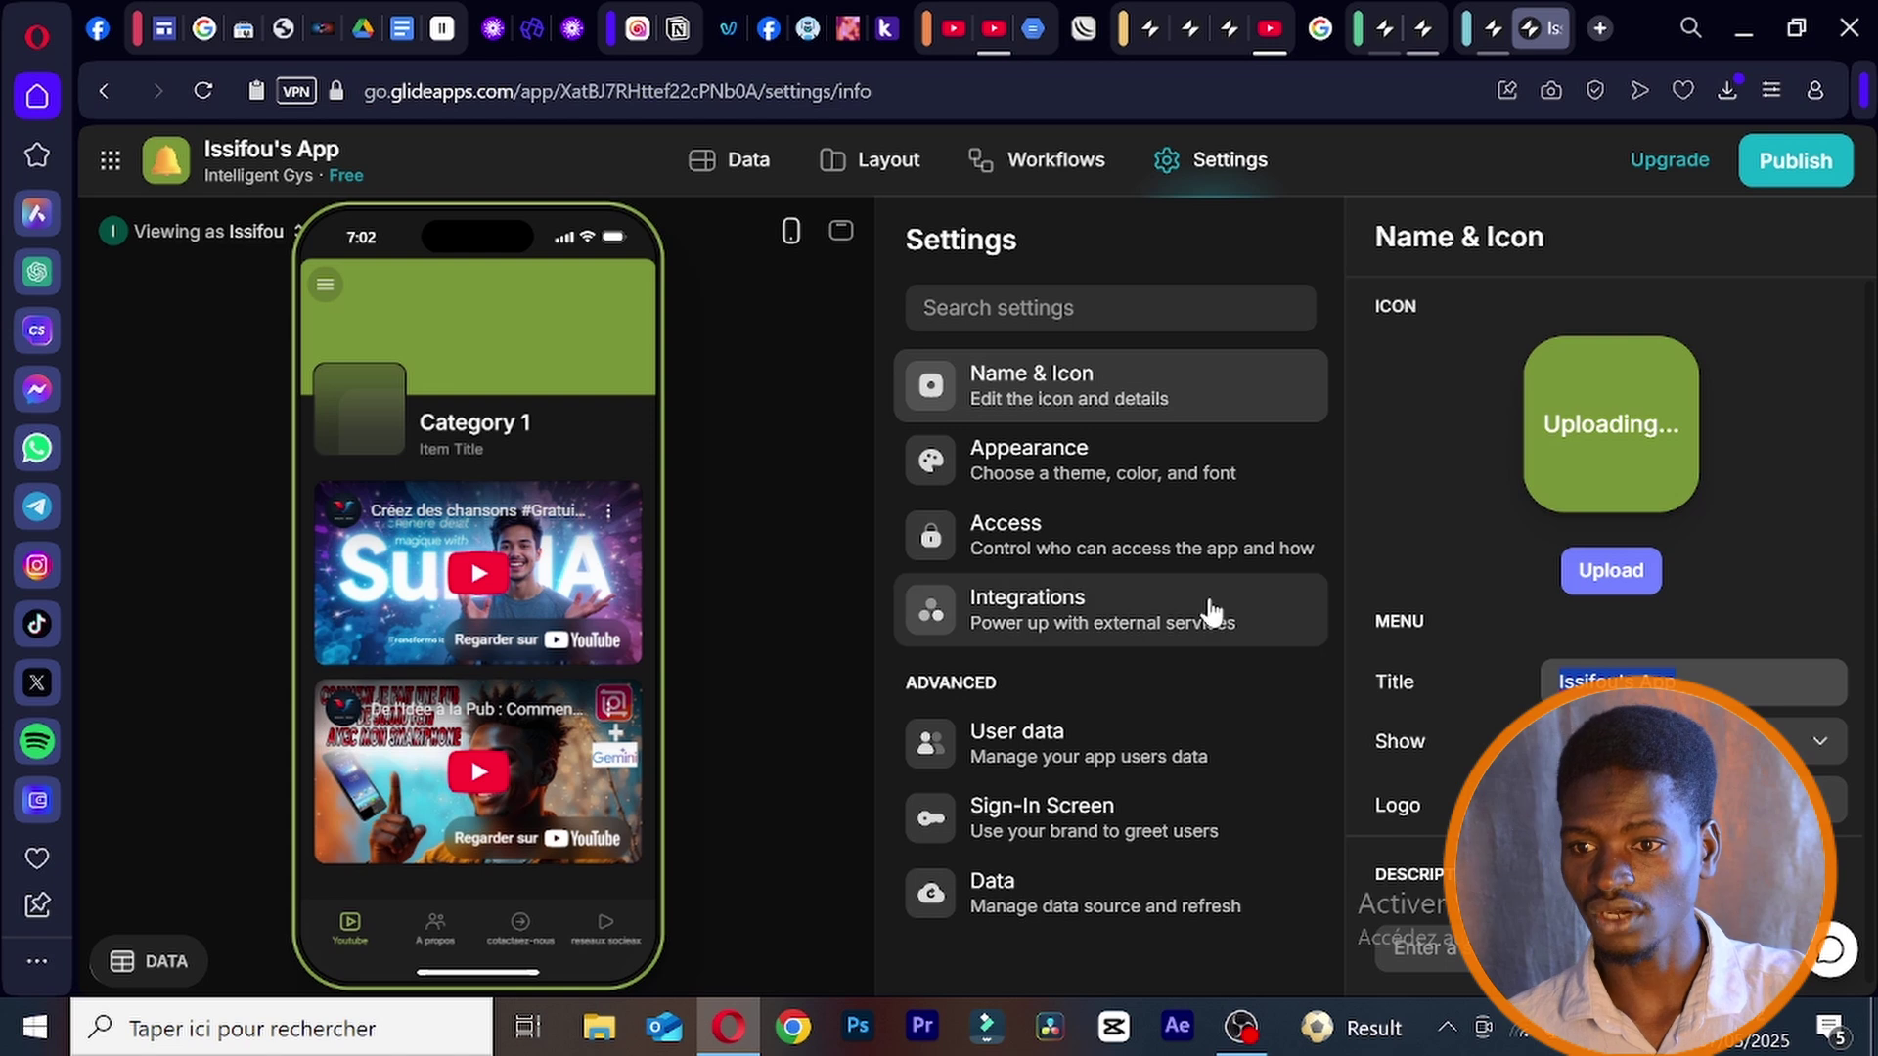
mouse_move(1653, 509)
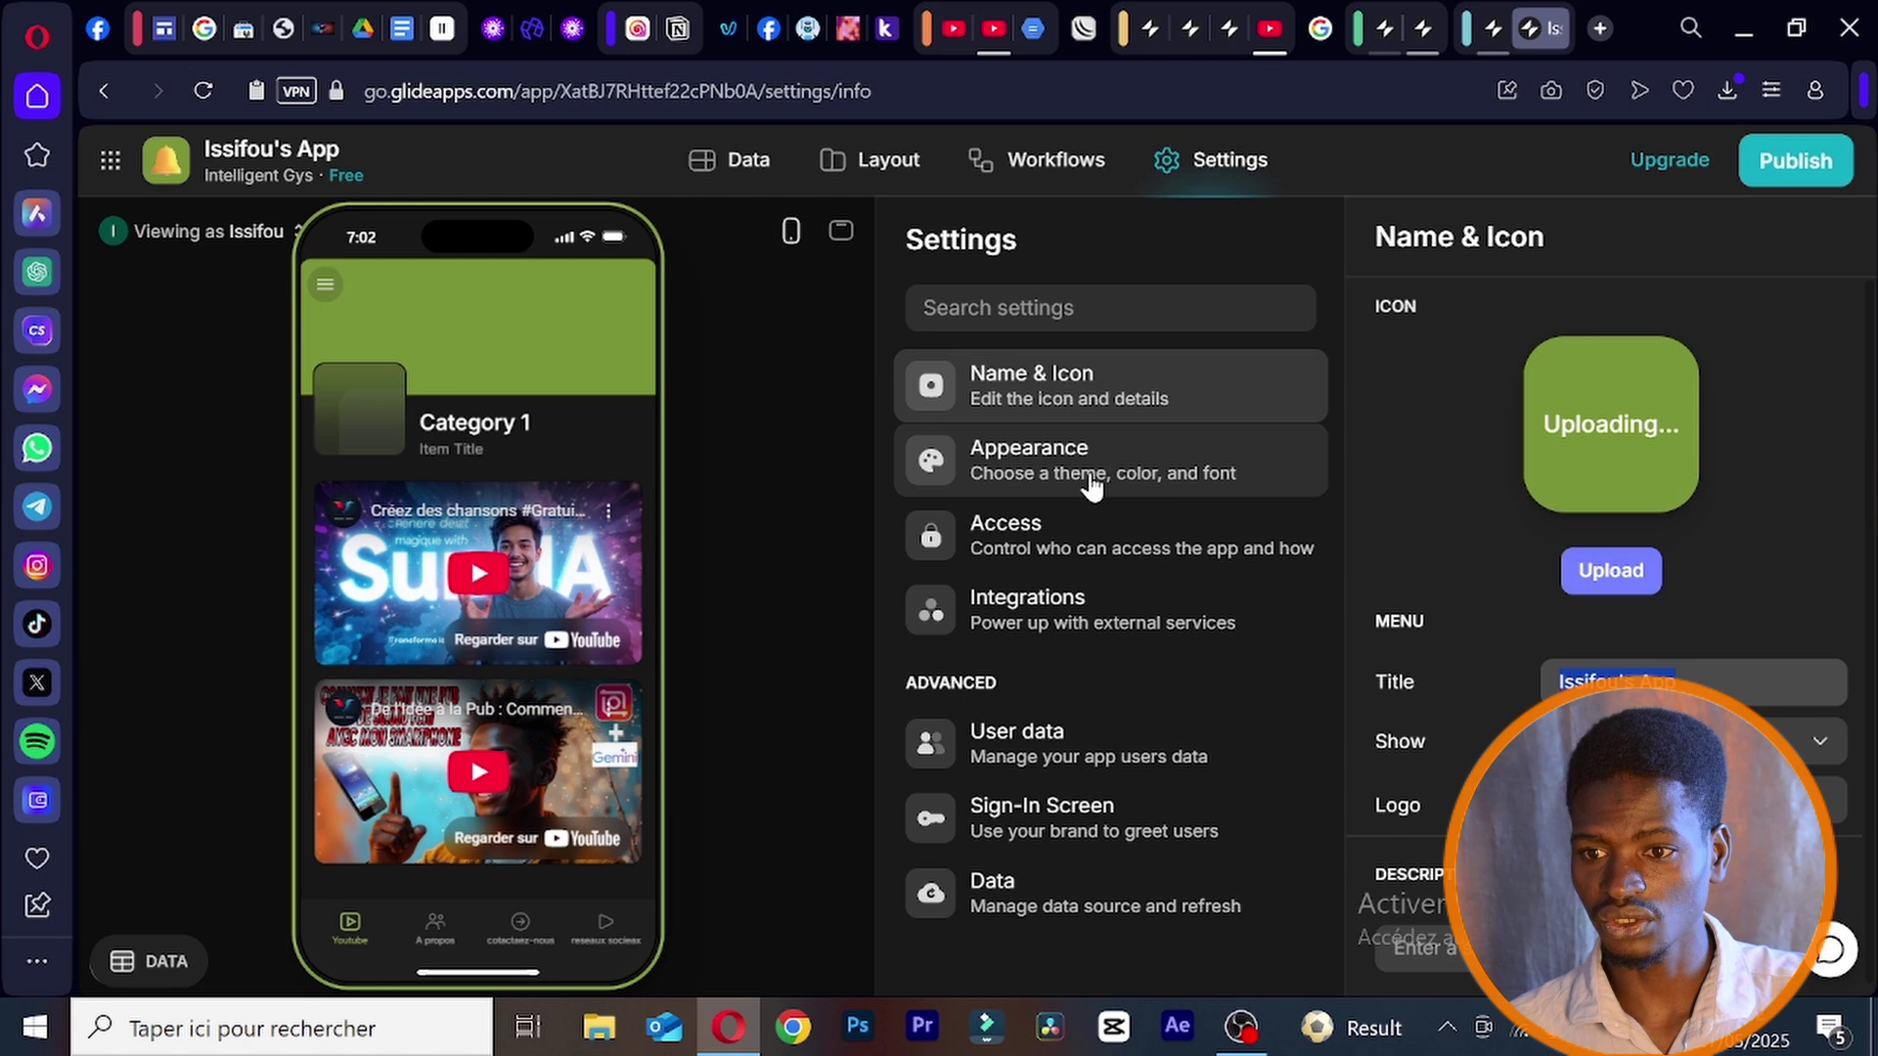
- Try the orange, purple and grey accent colours in the appearance settings, and return the app to green
click(1093, 486)
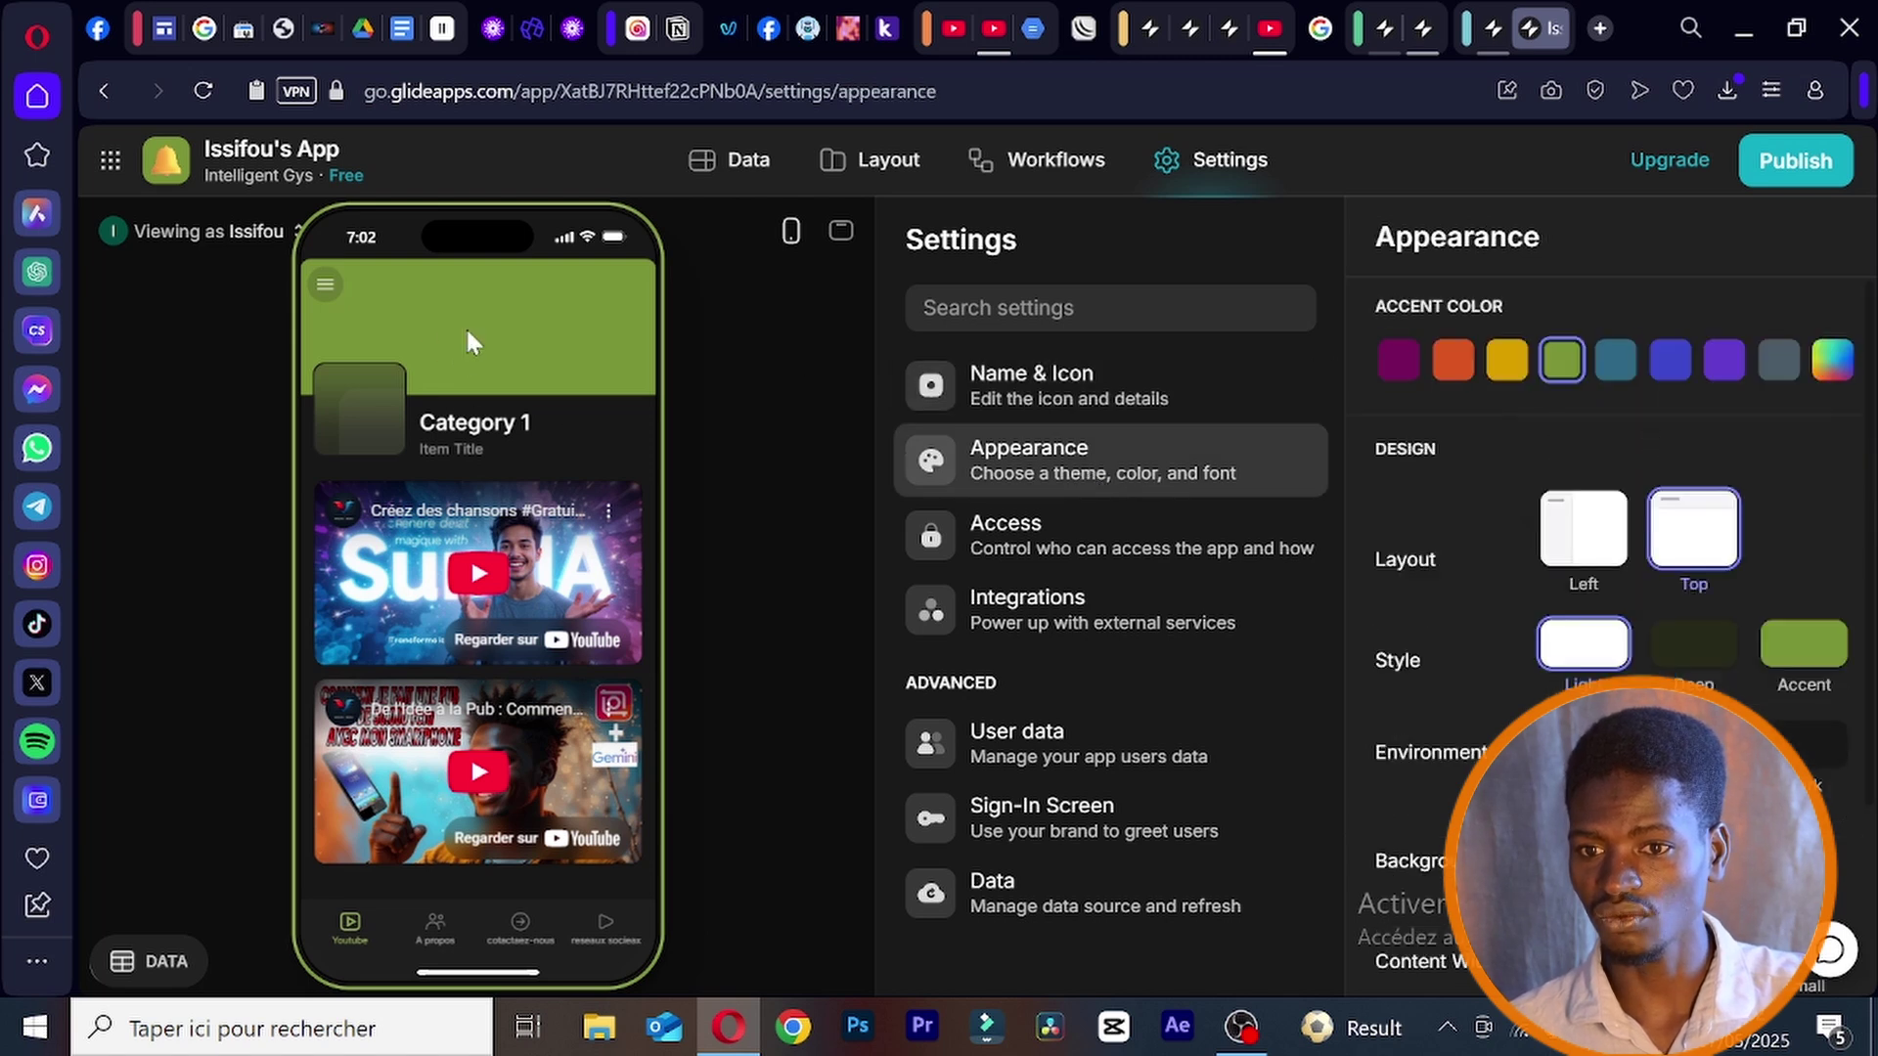
click(1506, 360)
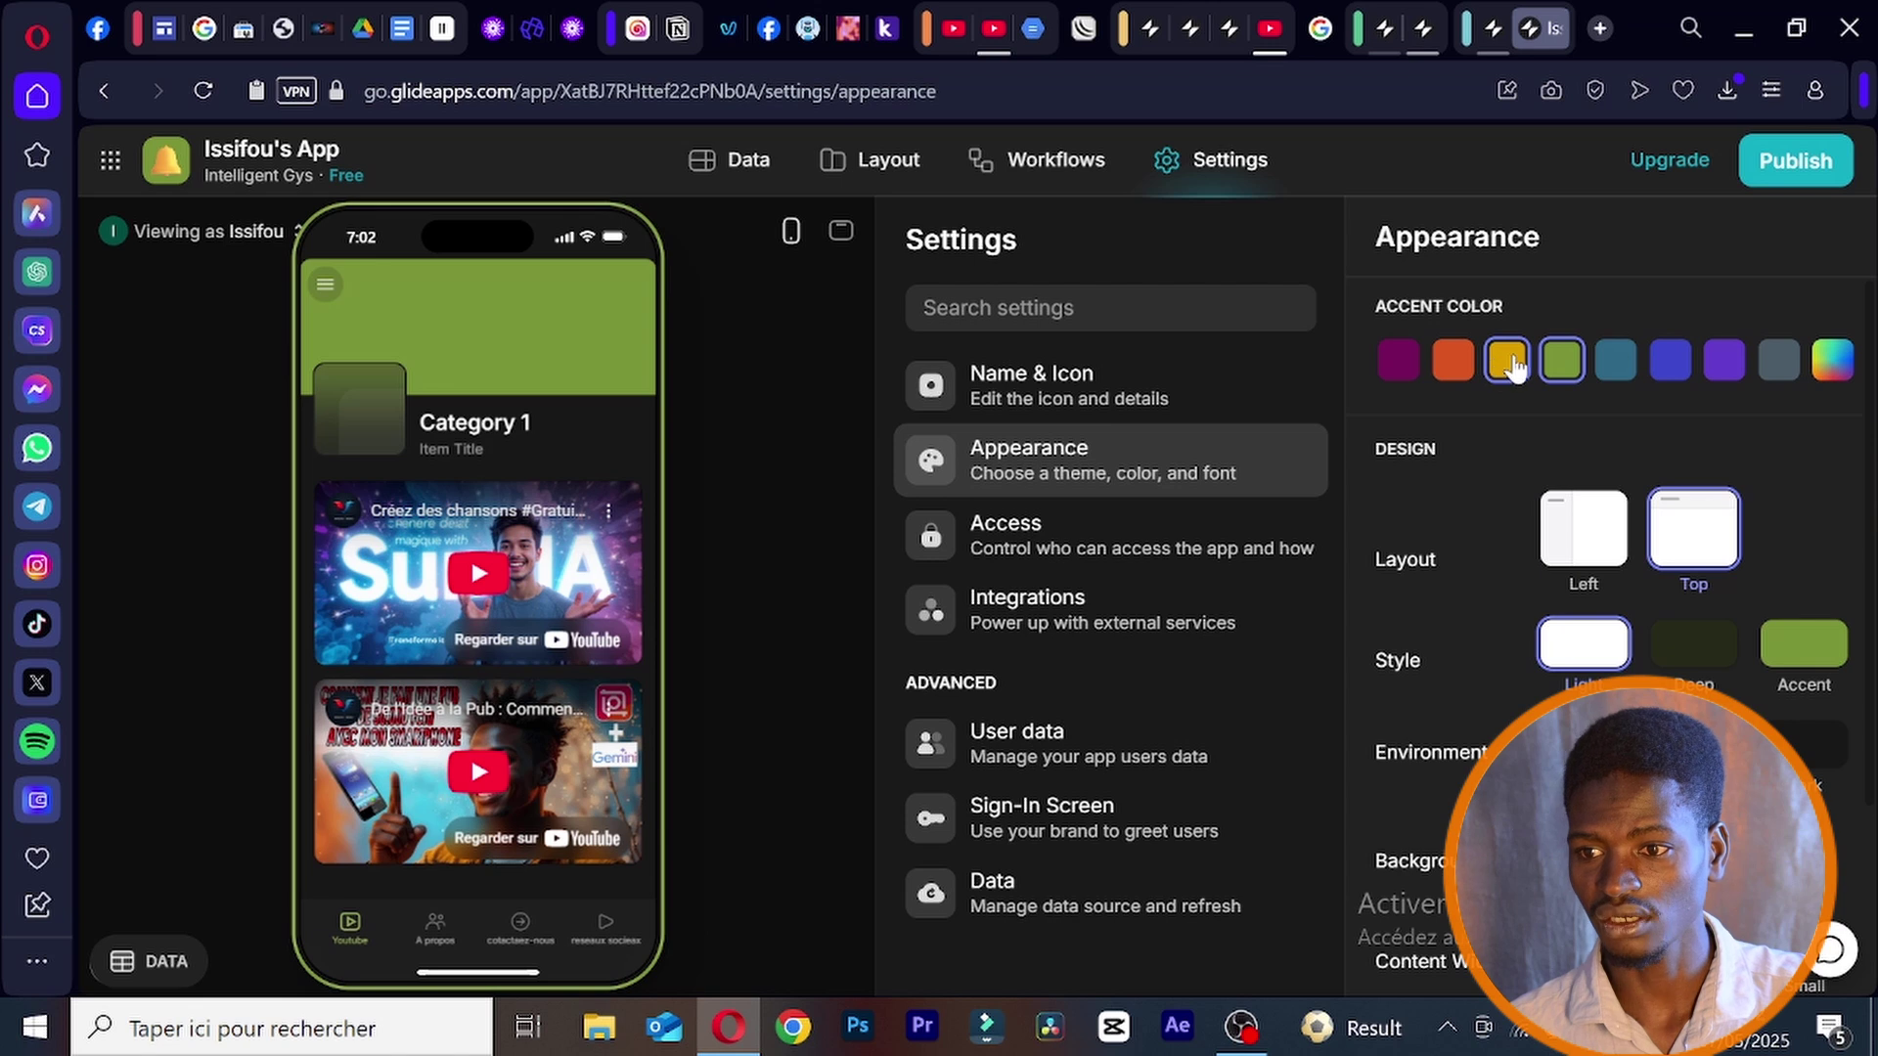
click(1455, 361)
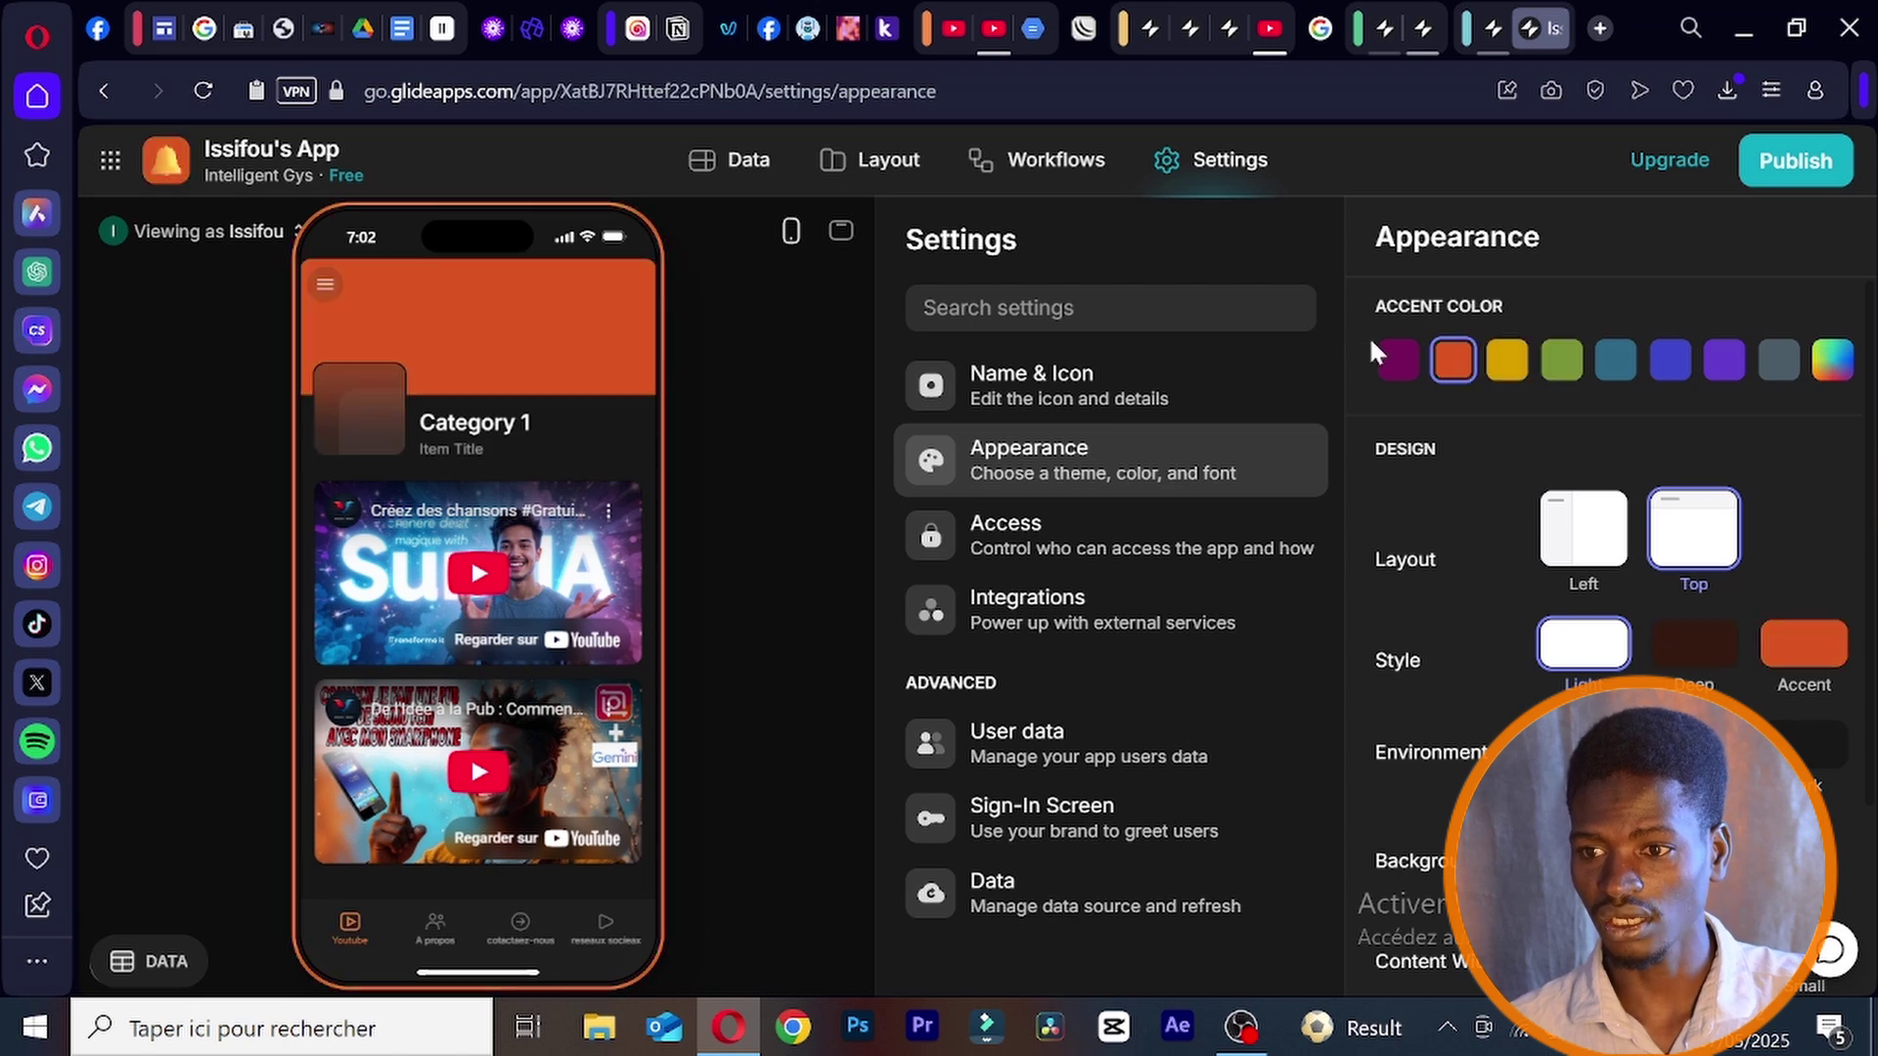
click(1397, 360)
click(1830, 364)
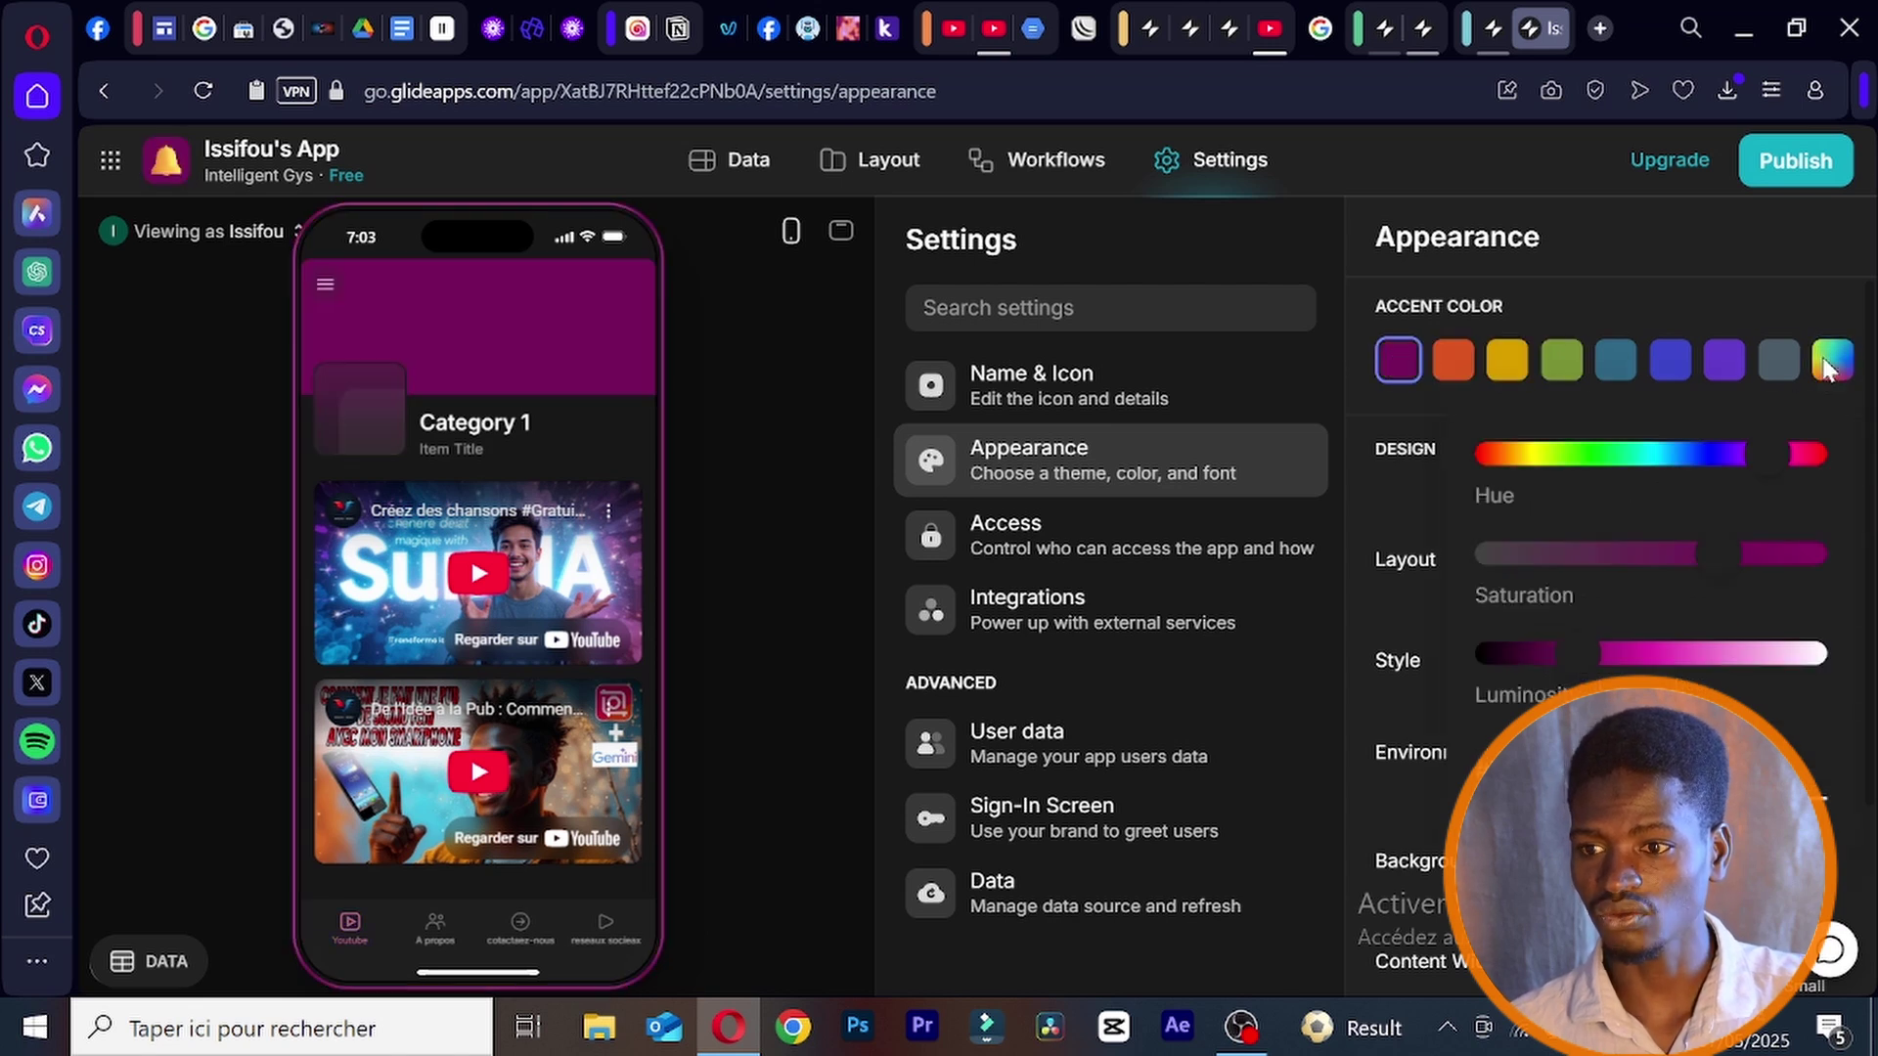
click(1784, 373)
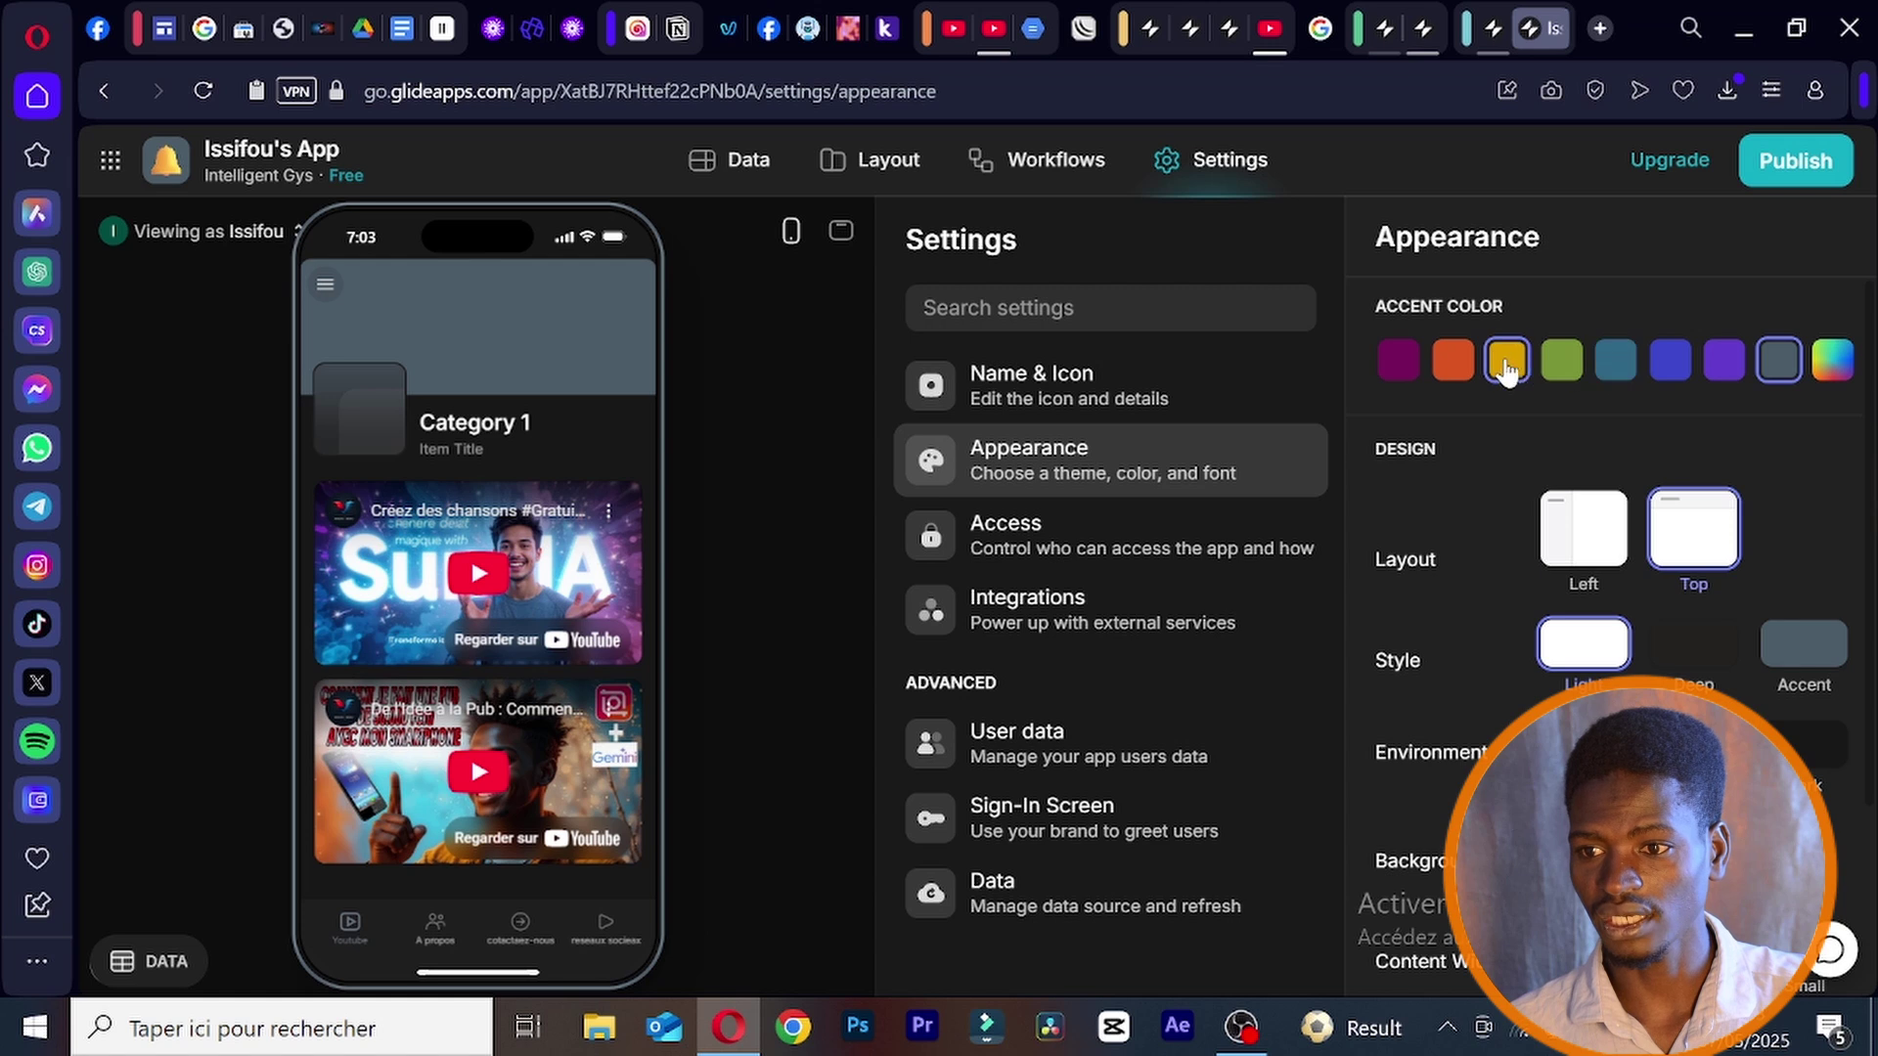
click(1459, 377)
click(1562, 361)
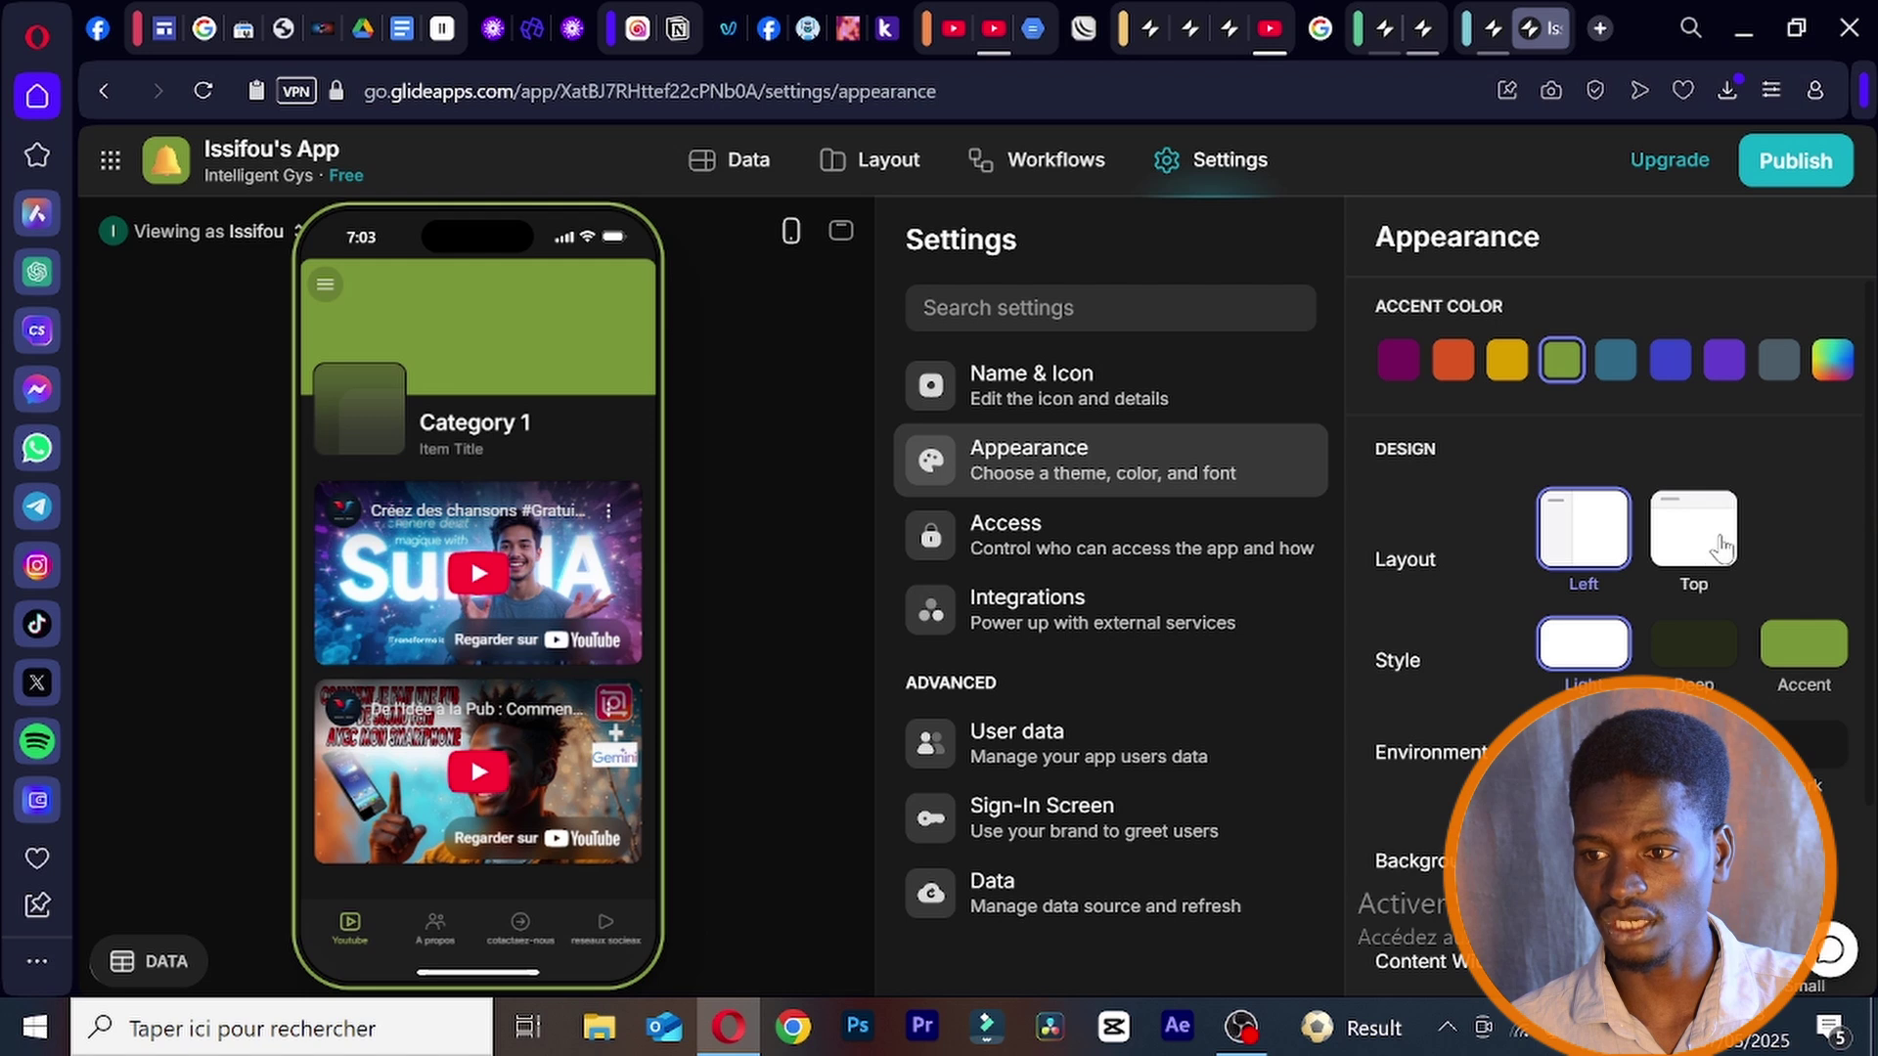
- Set the app's design layout to Left in the appearance settings
click(1583, 544)
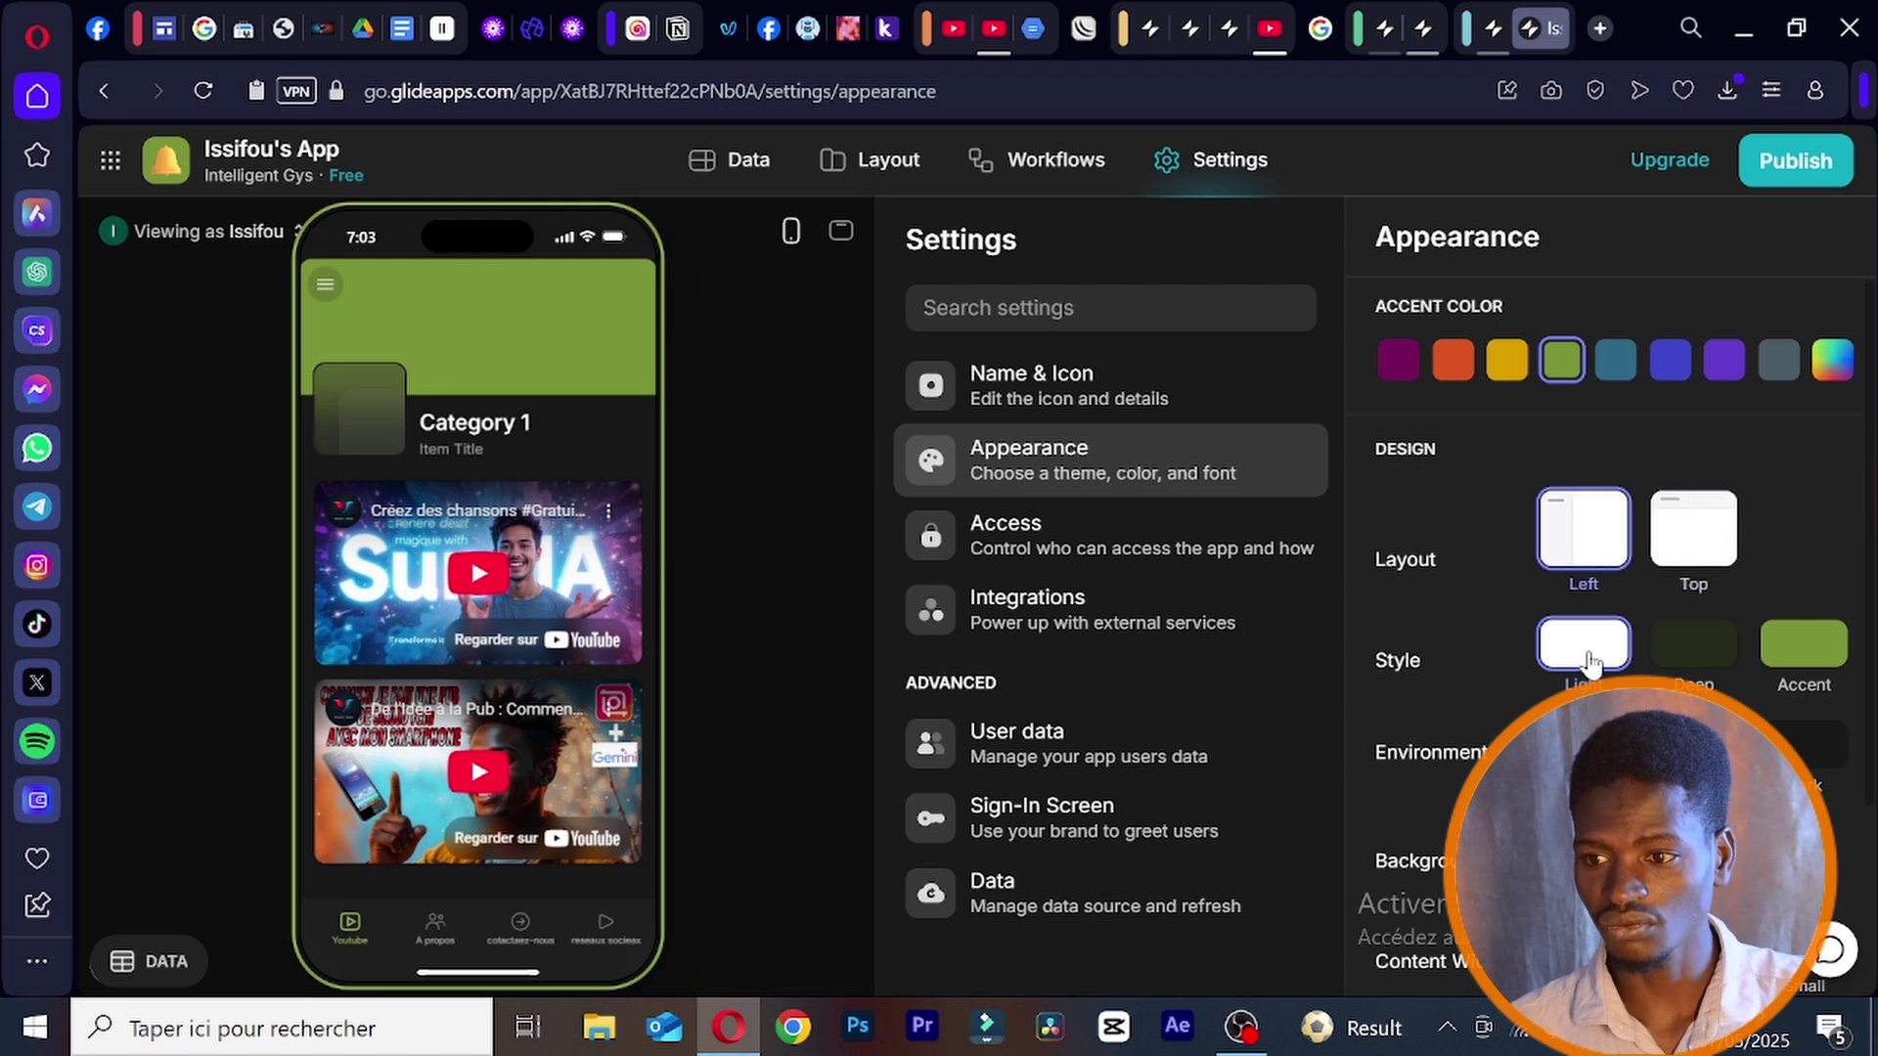
scroll(1622, 636, down, 3)
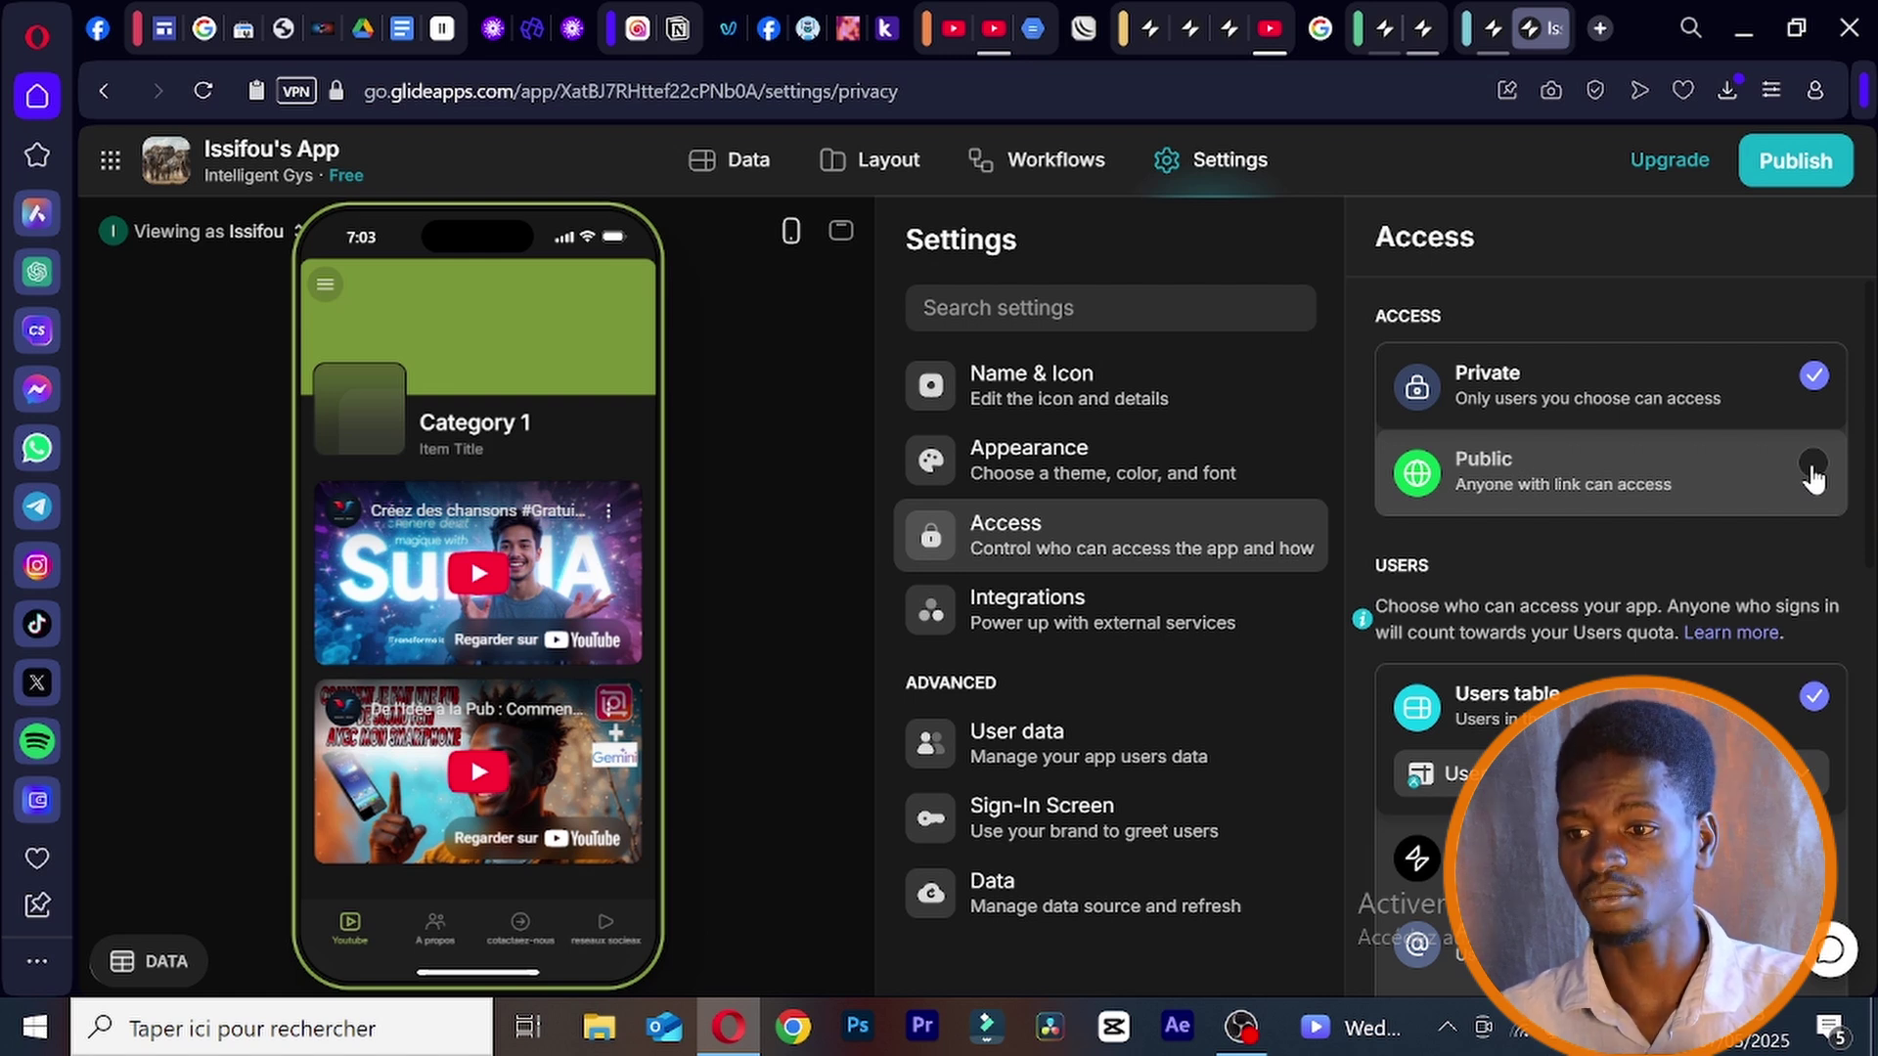
- Make the app's access Public and return to the layout editor
click(1812, 467)
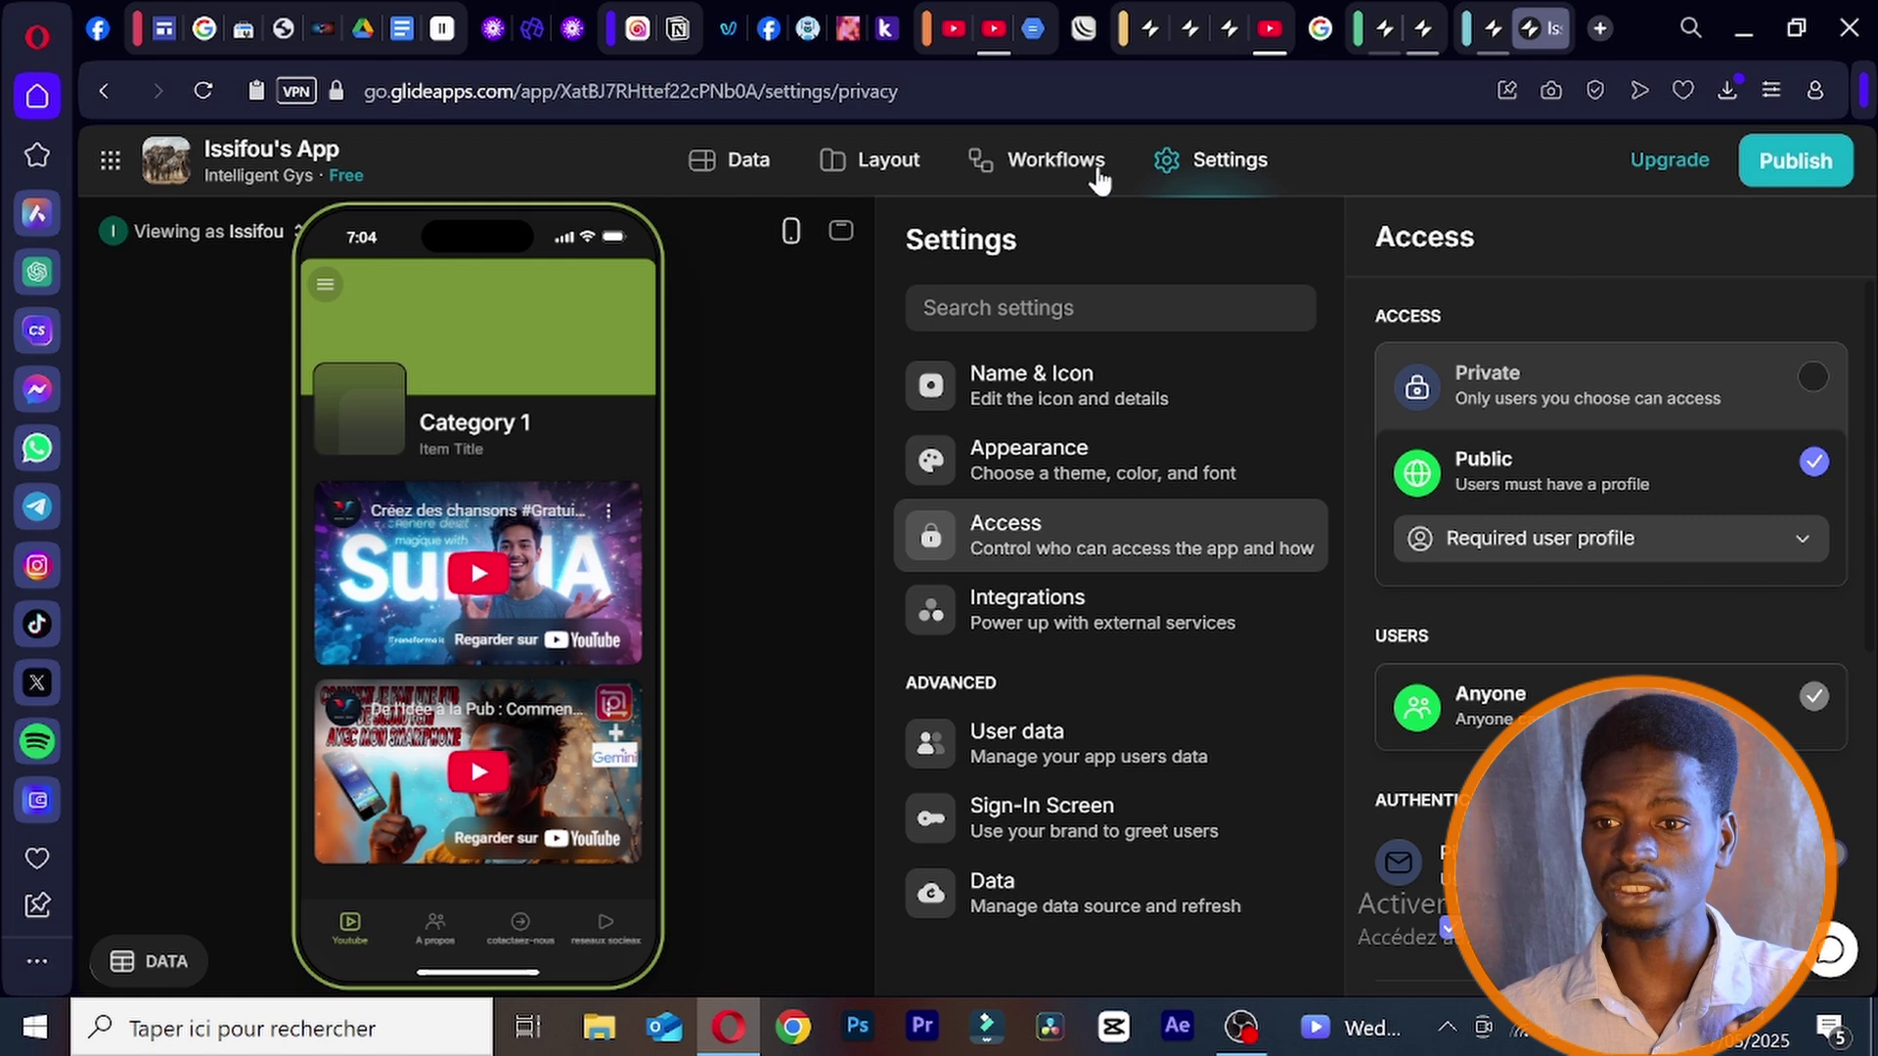
click(886, 161)
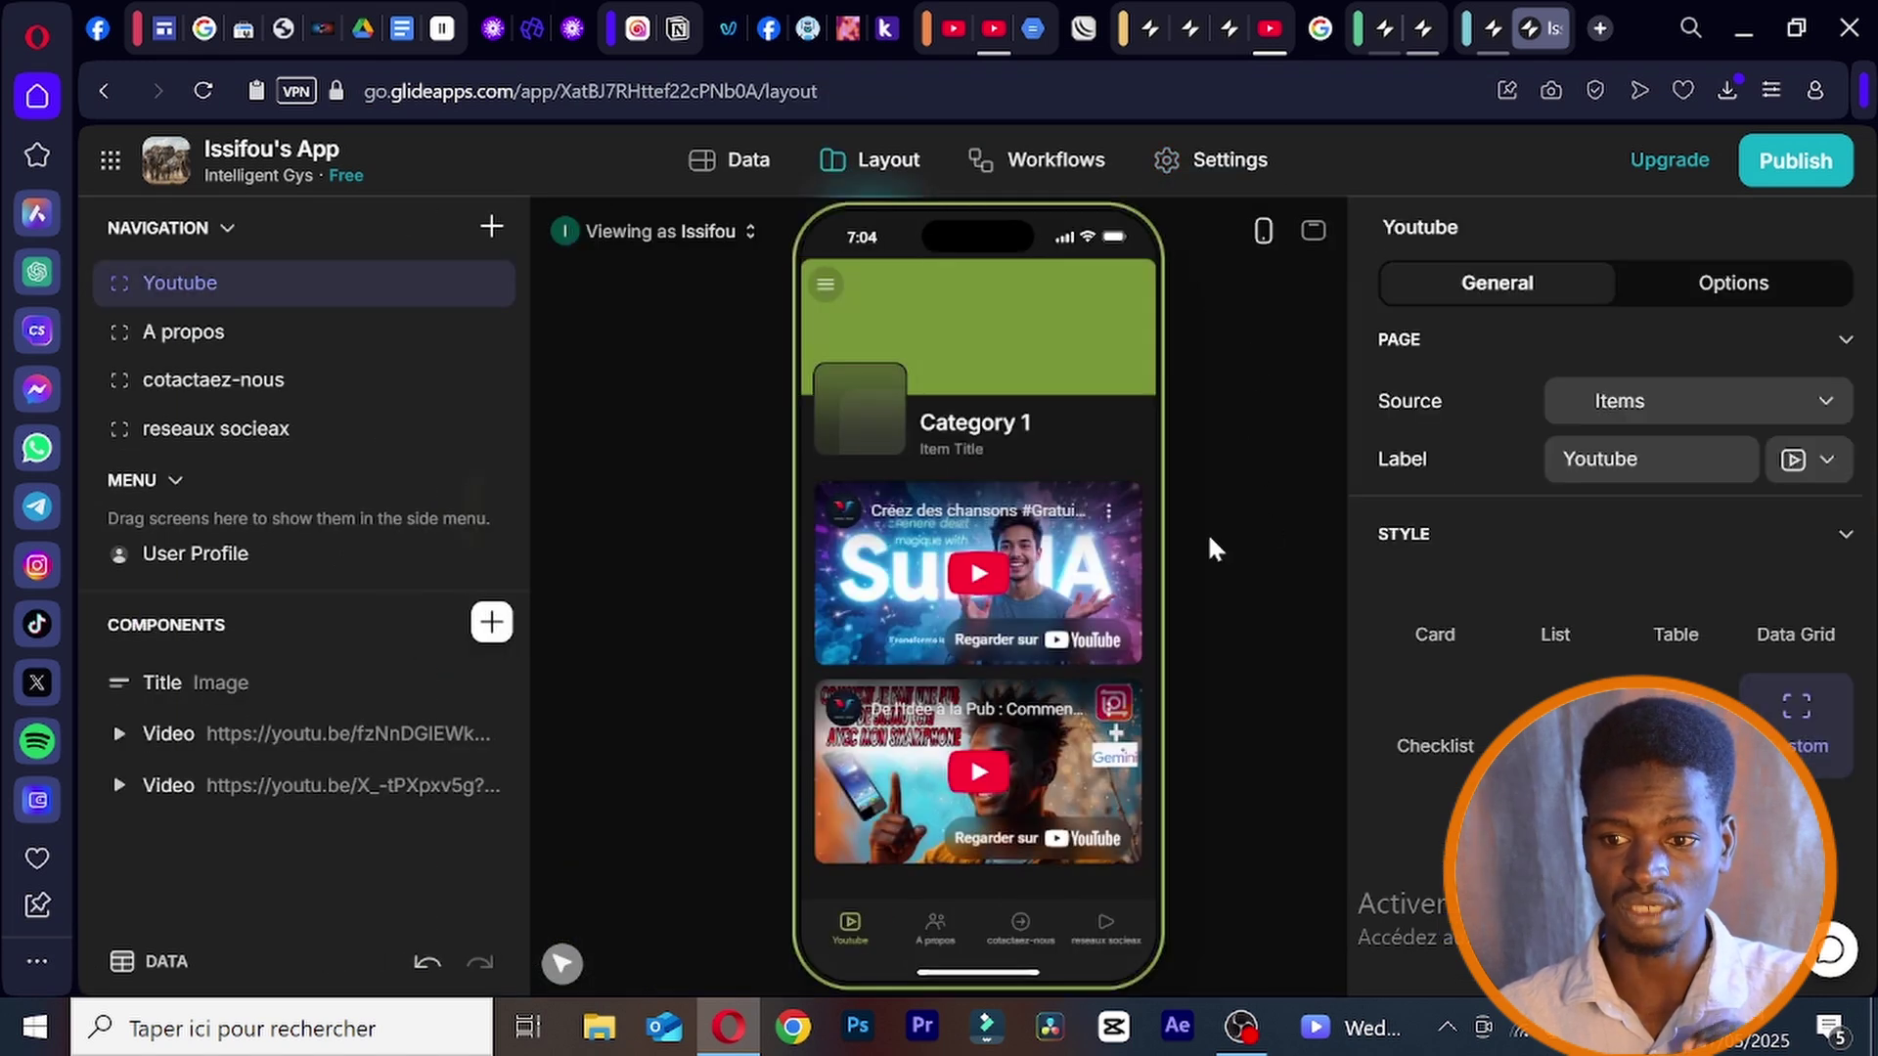